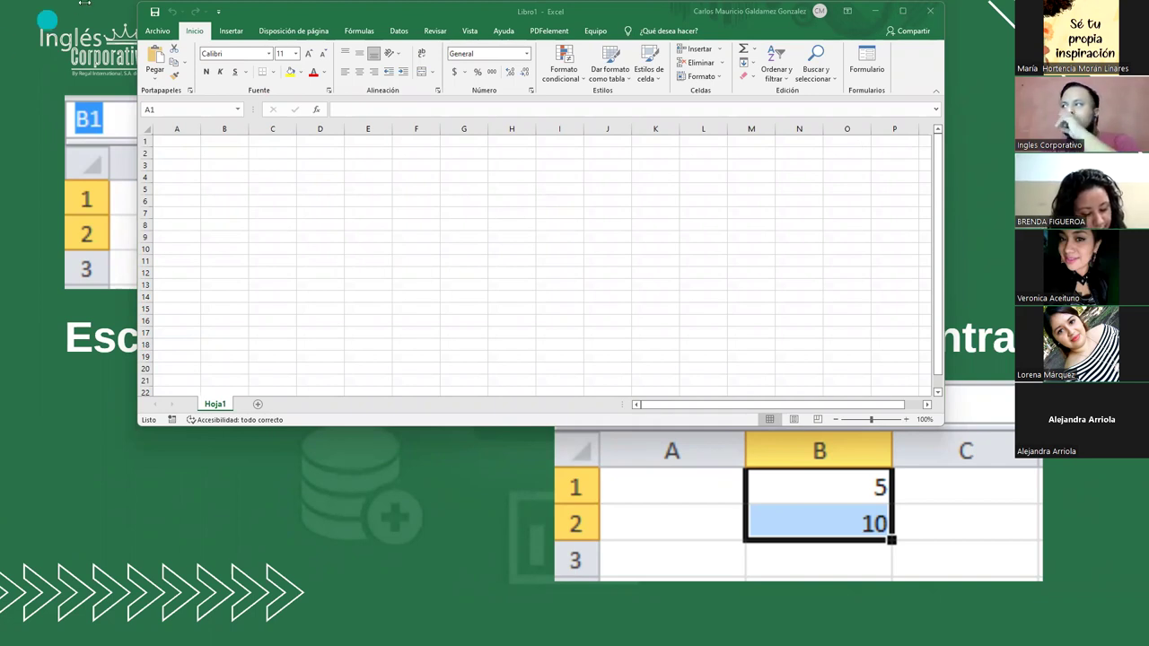
- Maximize the blank workbook window and enlarge the sheet to 190%
key("super+Up")
scroll(321, 311, "up", 6)
left_click_drag(156, 177, 154, 326)
left_click_drag(251, 179, 619, 177)
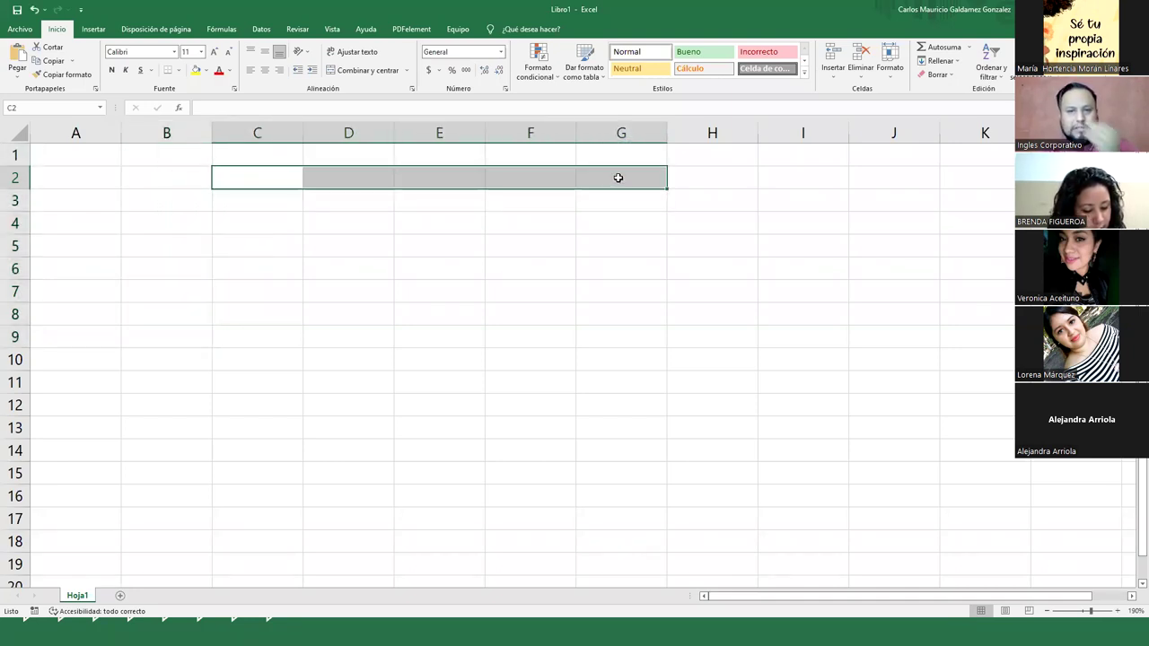
left_click_drag(333, 244, 709, 418)
- Enter the numbers 5, 6, 7, 8 and 9 down cells B2 to B6
left_click(157, 179)
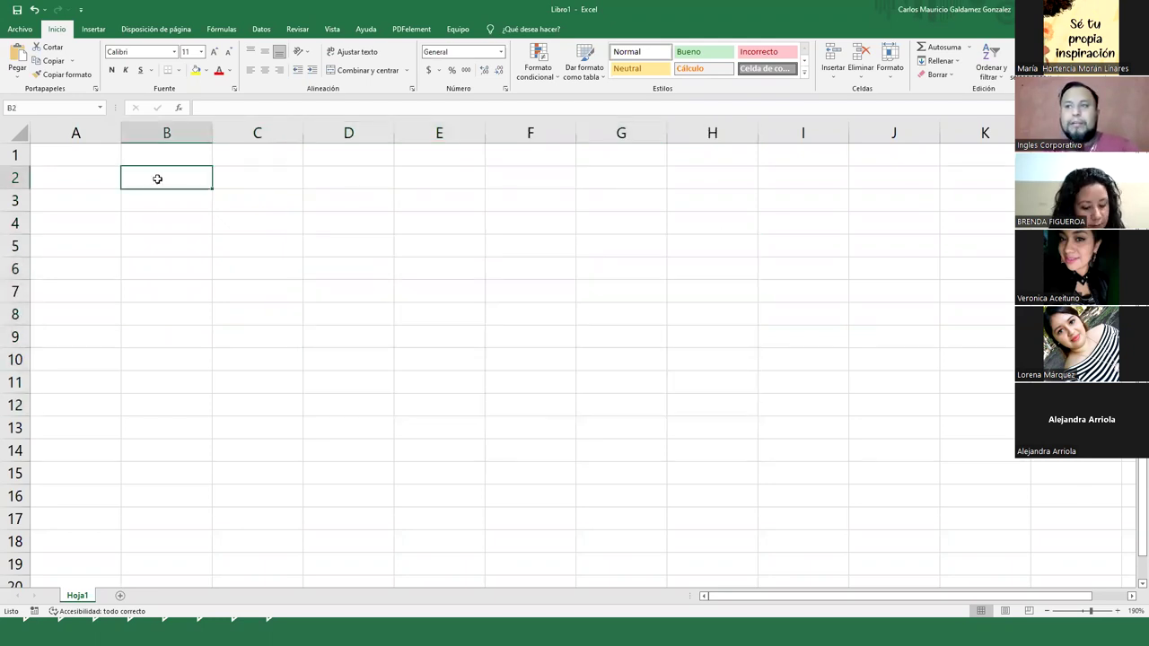
type("5")
key("Return")
type("6")
key("Return")
type("7")
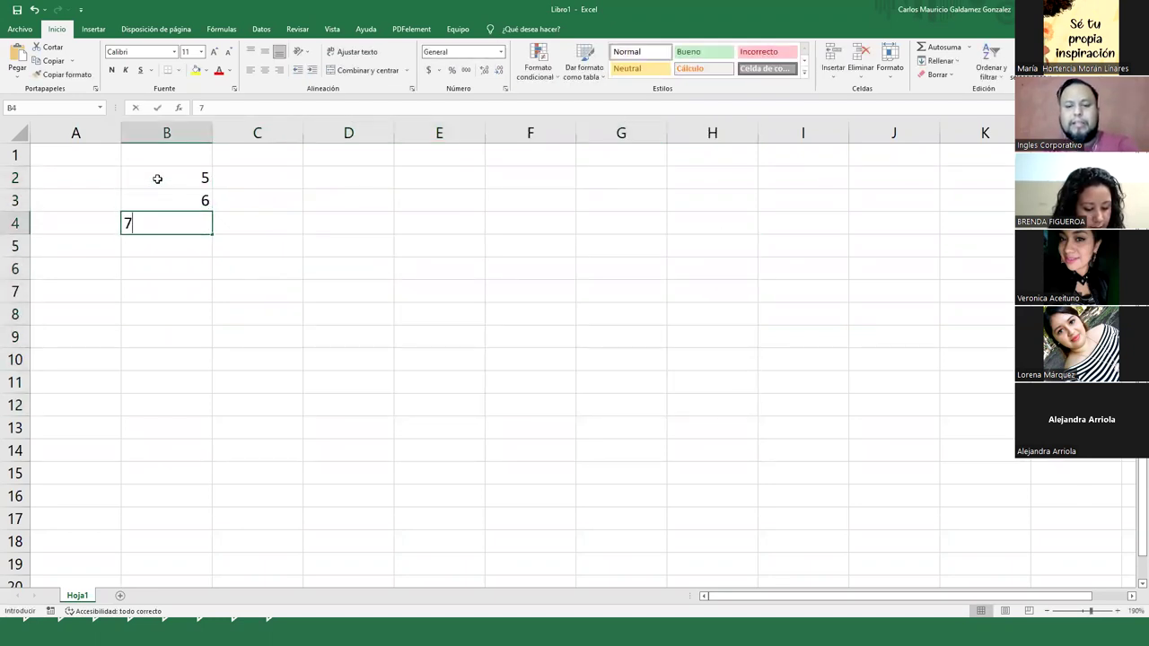
key("Return")
type("8")
key("Return")
type("9")
key("Return")
key("Right")
key("Right")
key("Right")
key("Up")
key("Up")
key("Up")
key("Up")
key("Up")
key("Left")
key("Left")
key("Left")
type("1")
key("Return")
type("2")
key("Return")
type("3")
key("Return")
type("4")
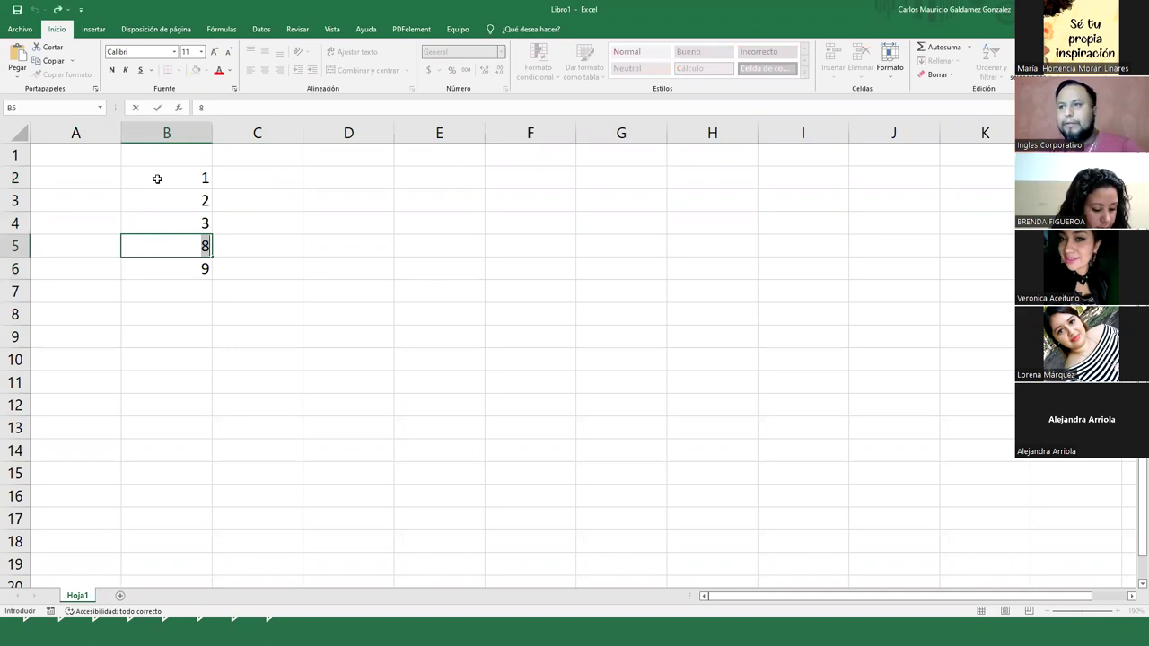
key("Escape")
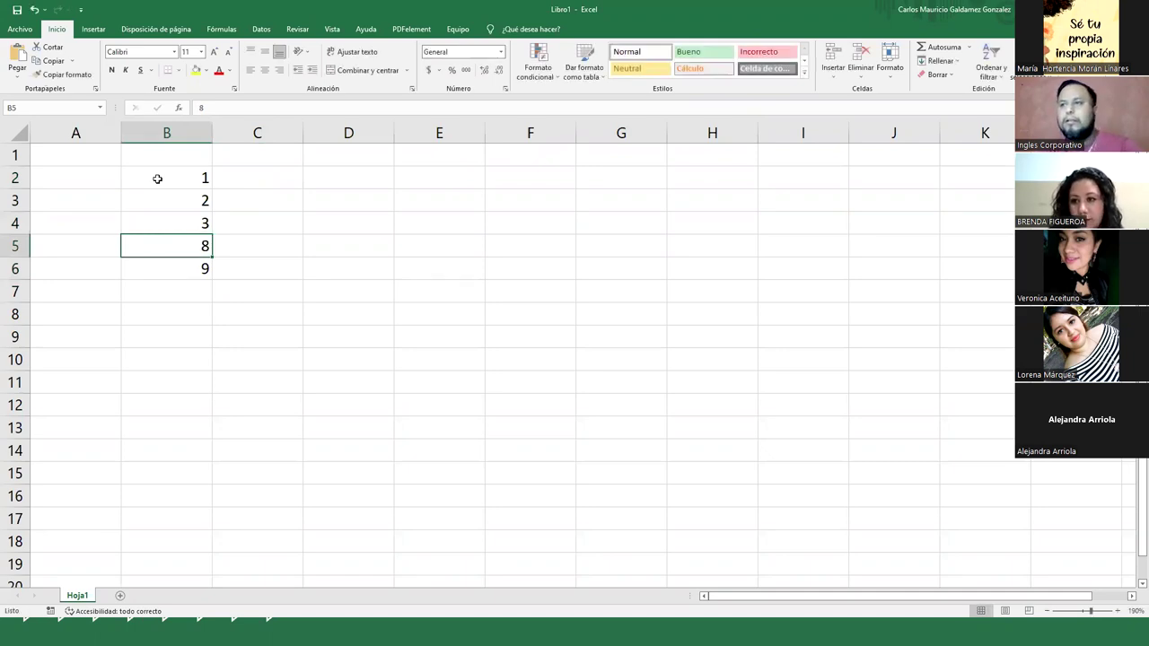
key("ctrl+z")
key("ctrl+z")
key("ctrl+z")
key("ctrl+z")
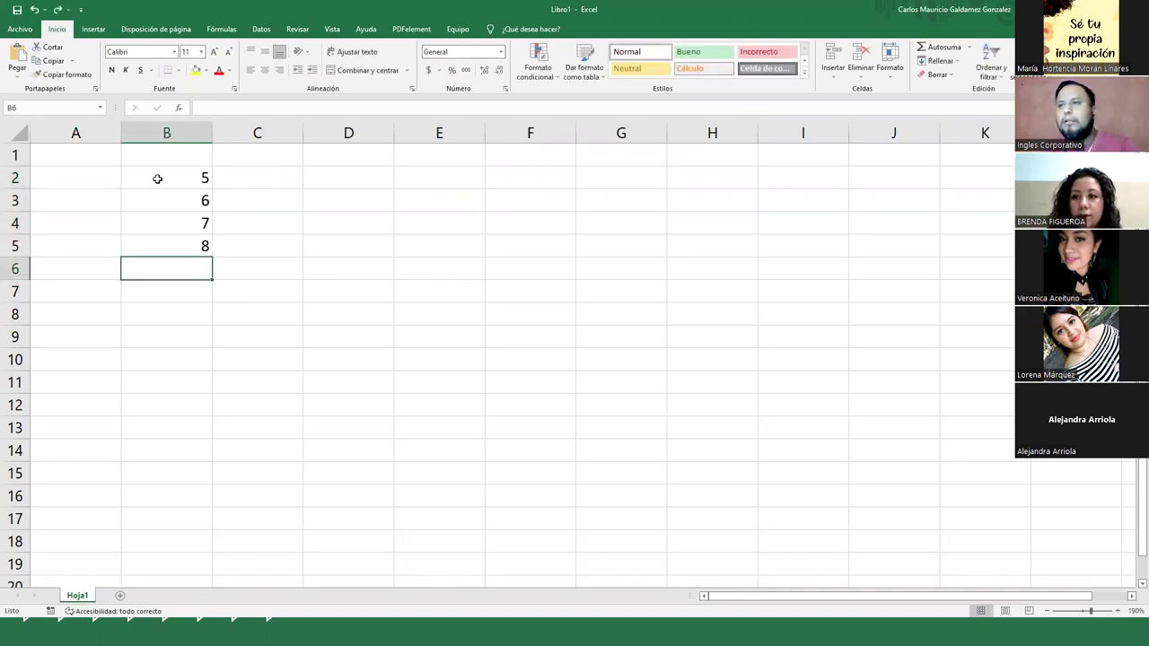
- Enter the numbers 1, 2, 3, 4 and 5 across cells D2 to H2
left_click(361, 178)
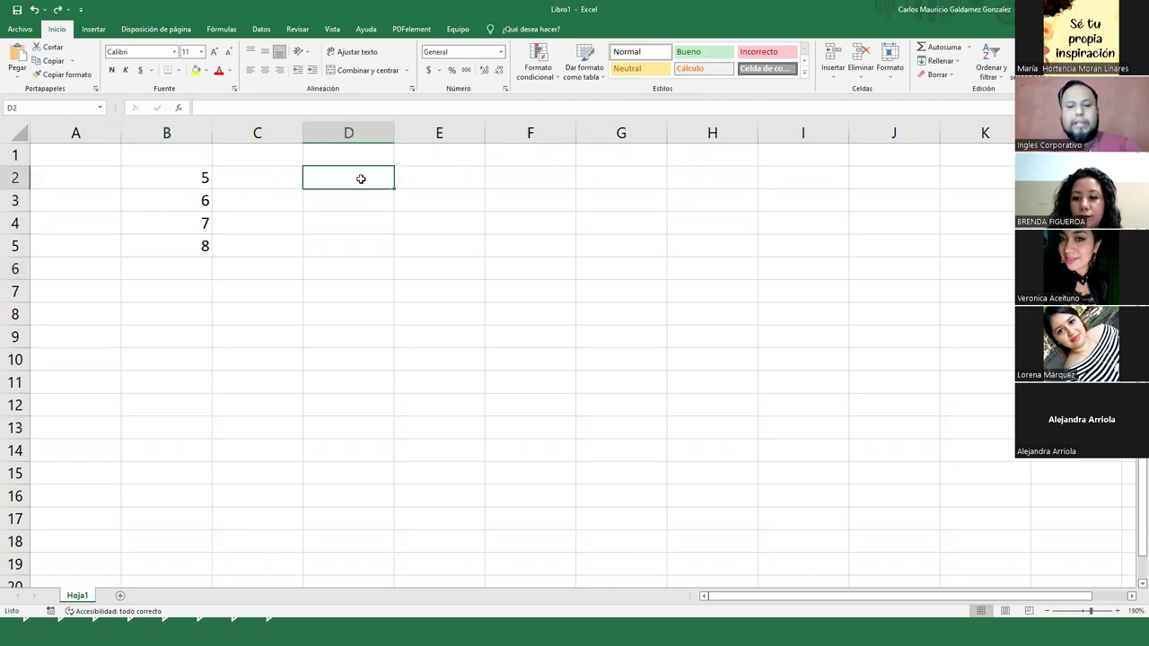
type("1")
key("Tab")
type("2")
key("Tab")
type("3")
key("Tab")
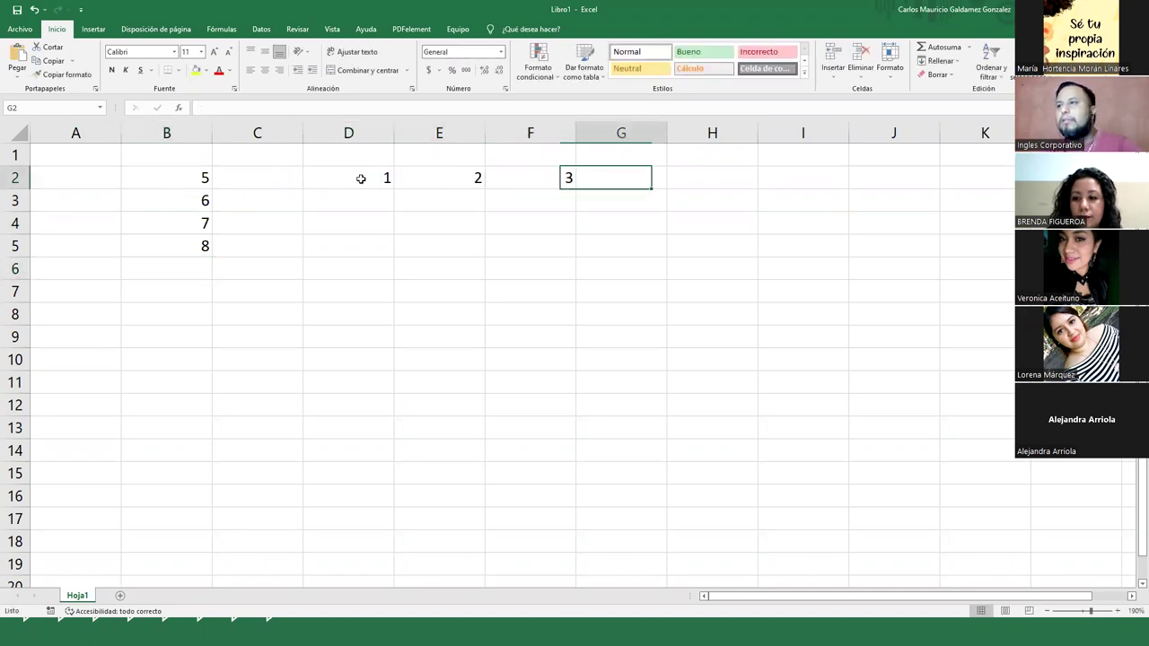
type("4")
key("Tab")
type("5")
key("Down")
- Enter 10 in D8 and 11 in E8, and autofill the series across to column H and down to row 12
key("Down")
key("Down")
key("Down")
key("Left")
key("Left")
key("Left")
key("Down")
key("Left")
key("Left")
key("Down")
key("Right")
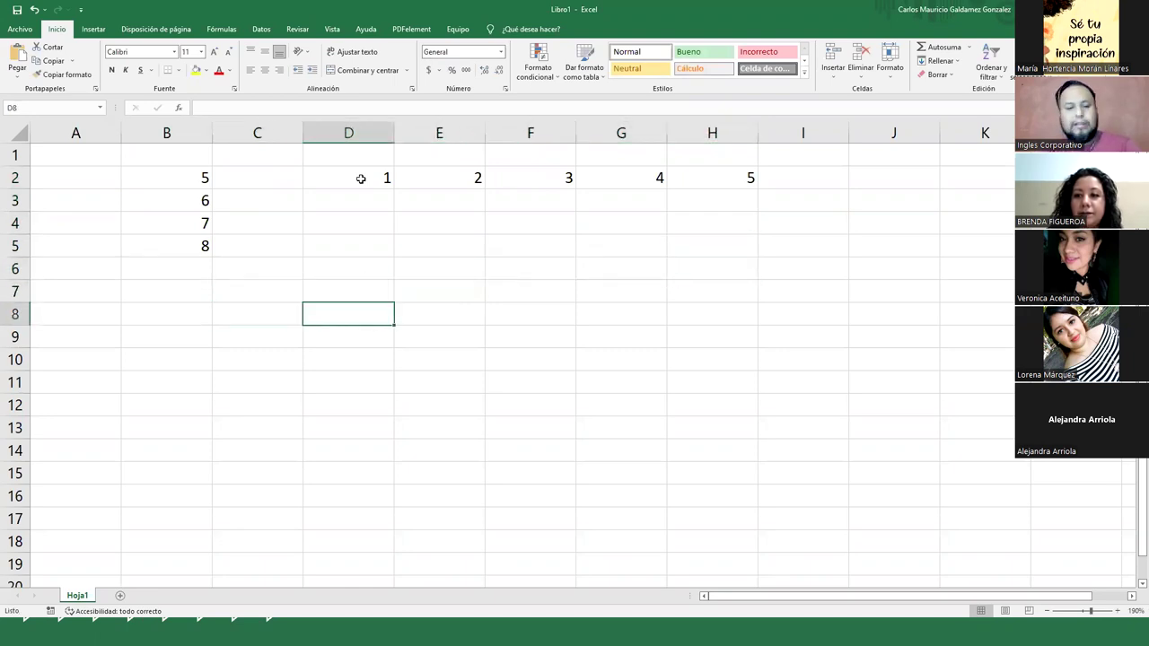
type("10")
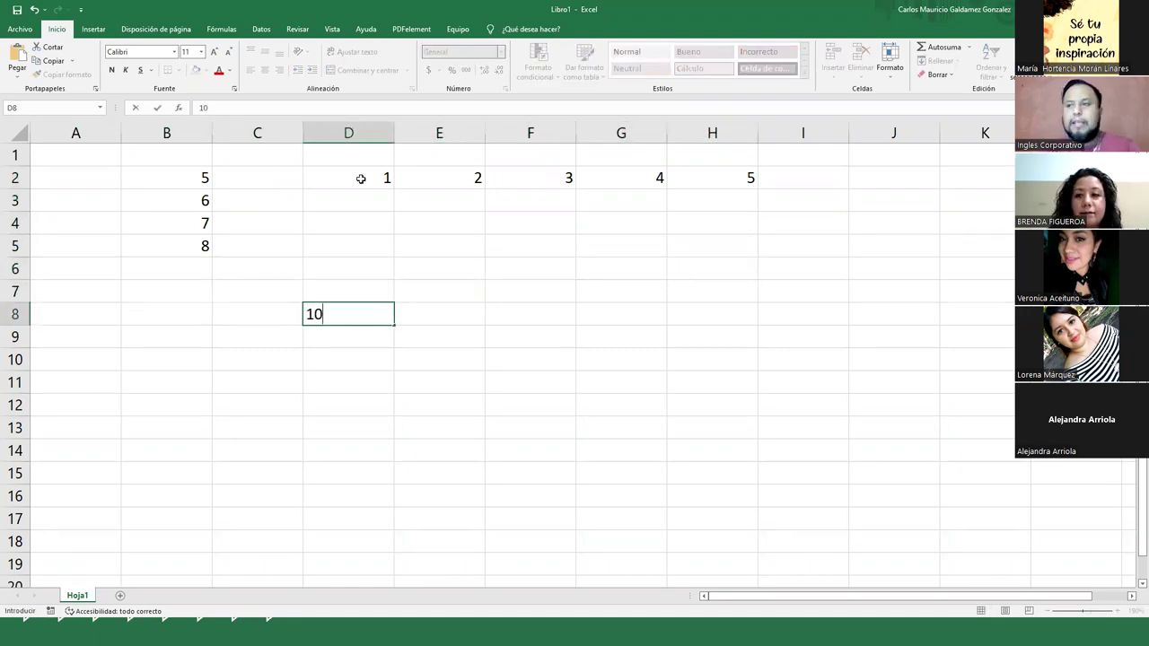
left_click(344, 381)
left_click(336, 318)
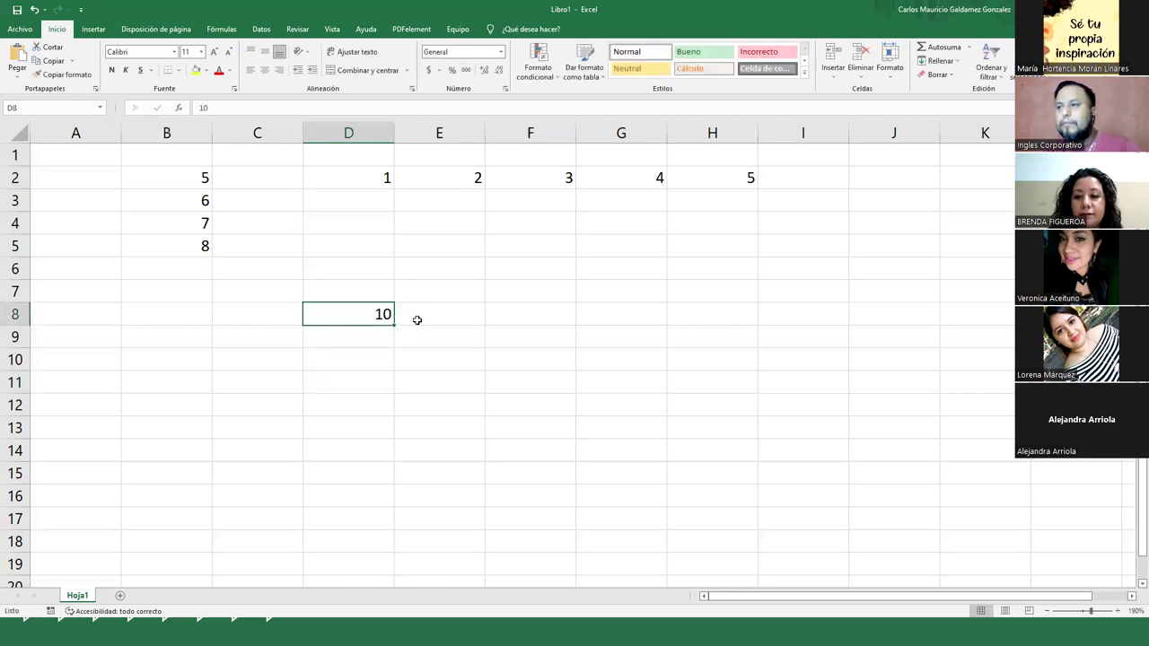
left_click(419, 317)
type("11")
left_click_drag(363, 316, 743, 405)
- Set D9 to 12 and E9 to 13, and autofill that series across to H9
left_click(361, 339)
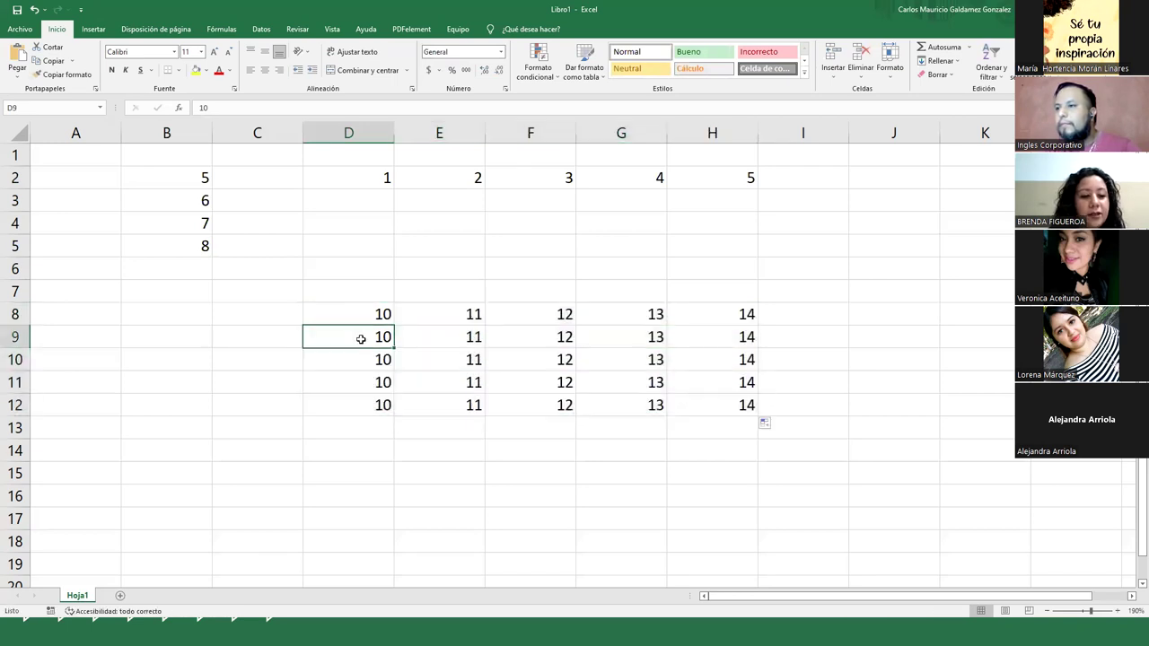
type("12")
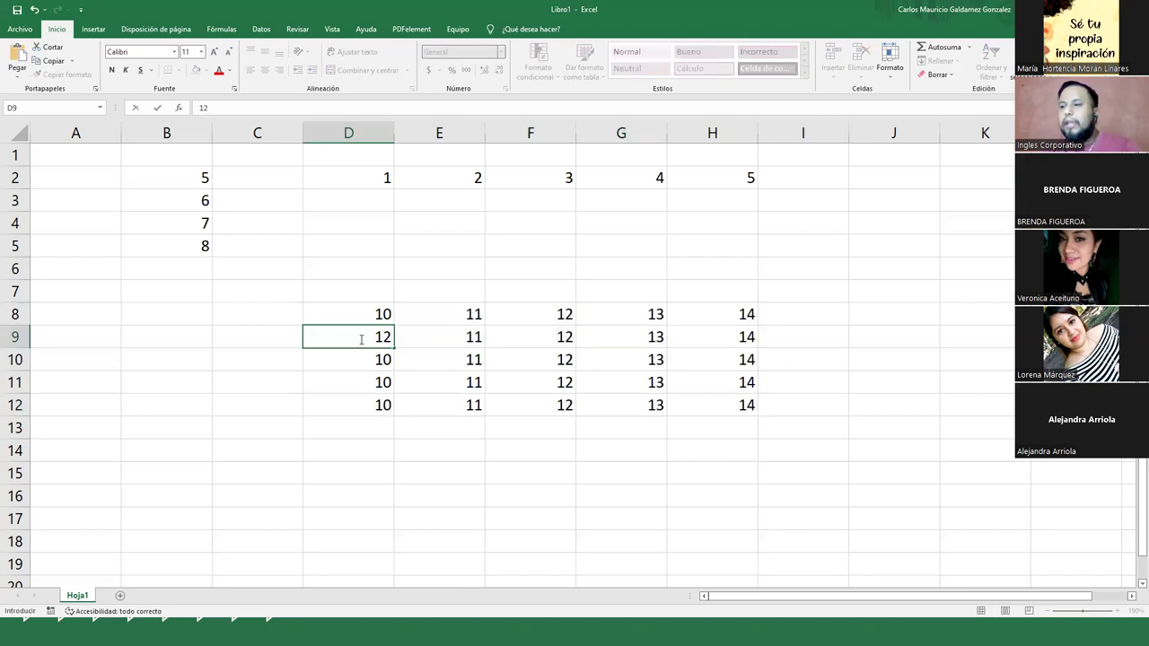
key("Tab")
type("13")
key("Return")
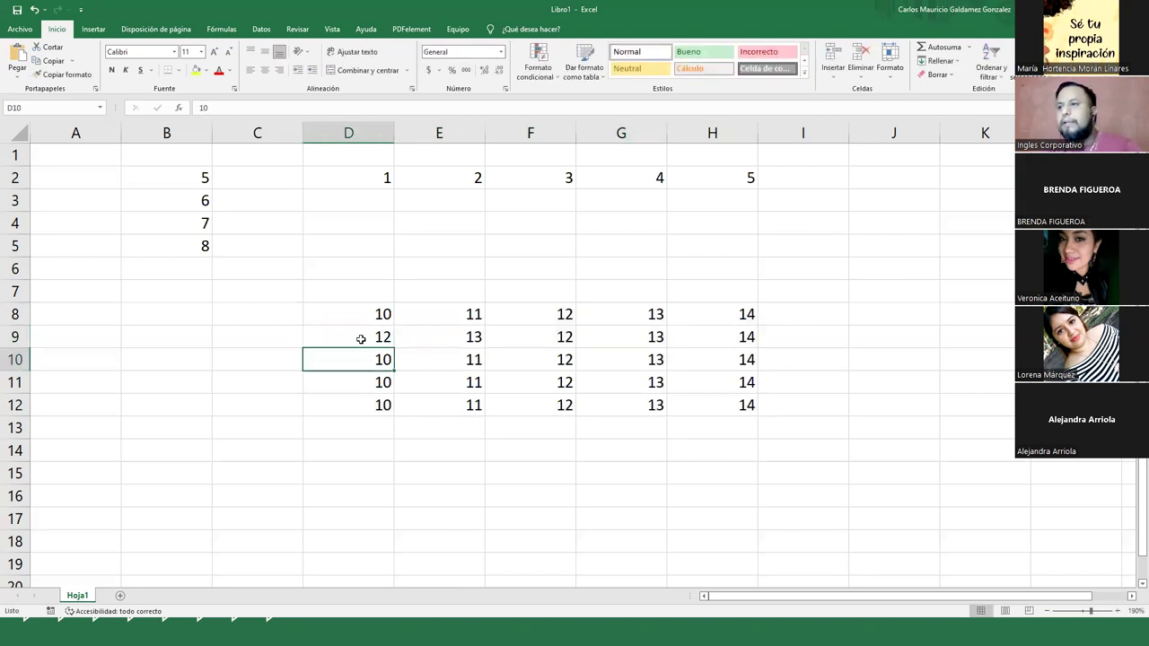
left_click_drag(386, 336, 749, 353)
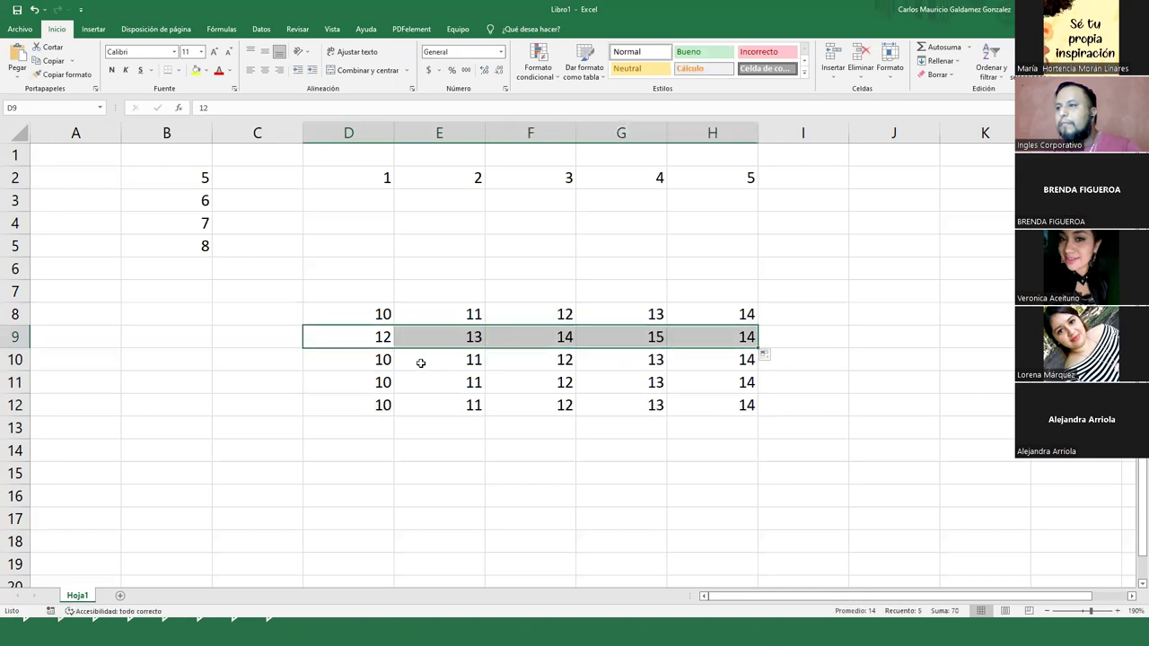
- Set D10 to 14 and E10 to 15
left_click(357, 360)
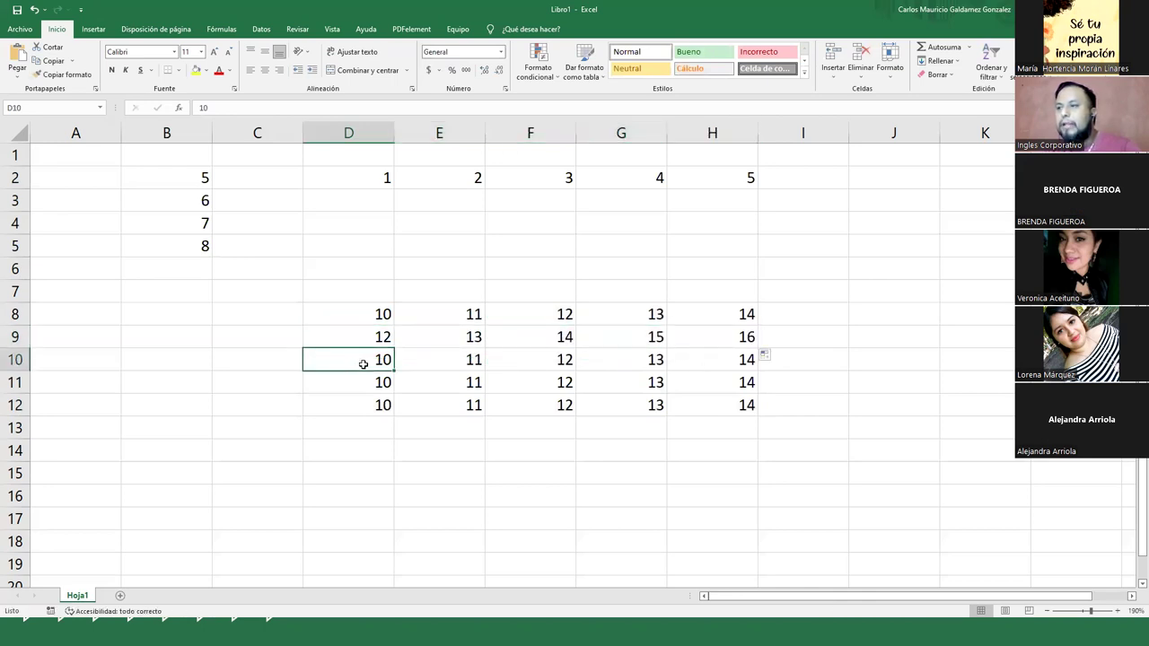
type("14")
key("Tab")
type("15")
left_click_drag(367, 362, 422, 366)
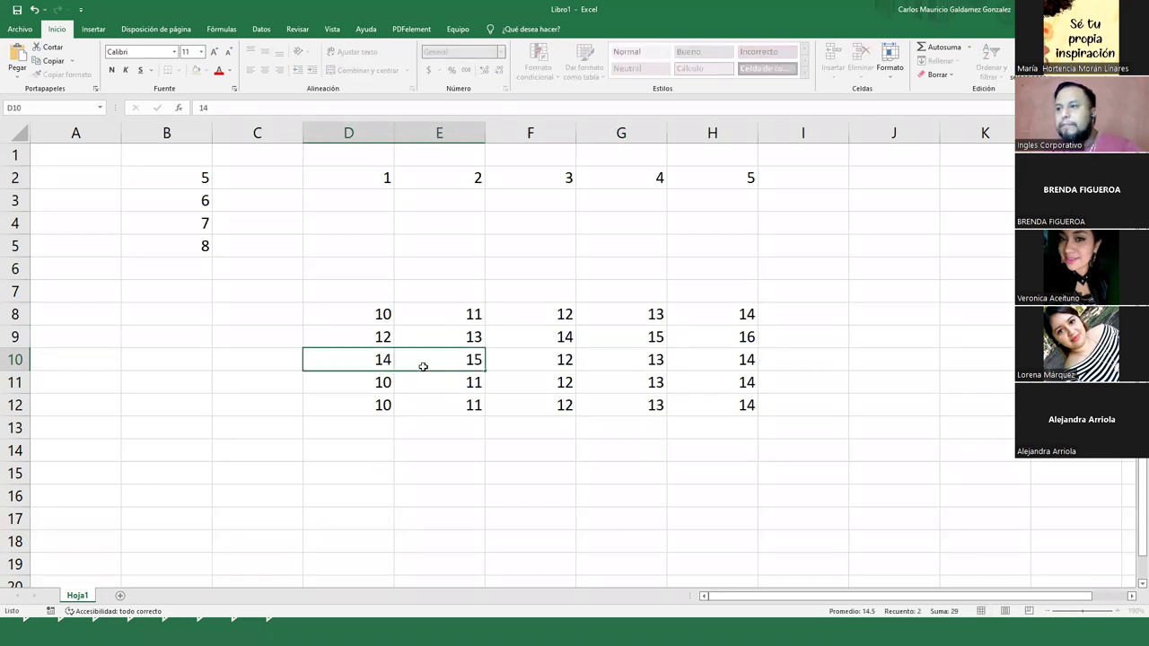
- Set D11 and E11 to 16 and 17, and D12 and E12 to 18 and 19
left_click(381, 383)
type("16")
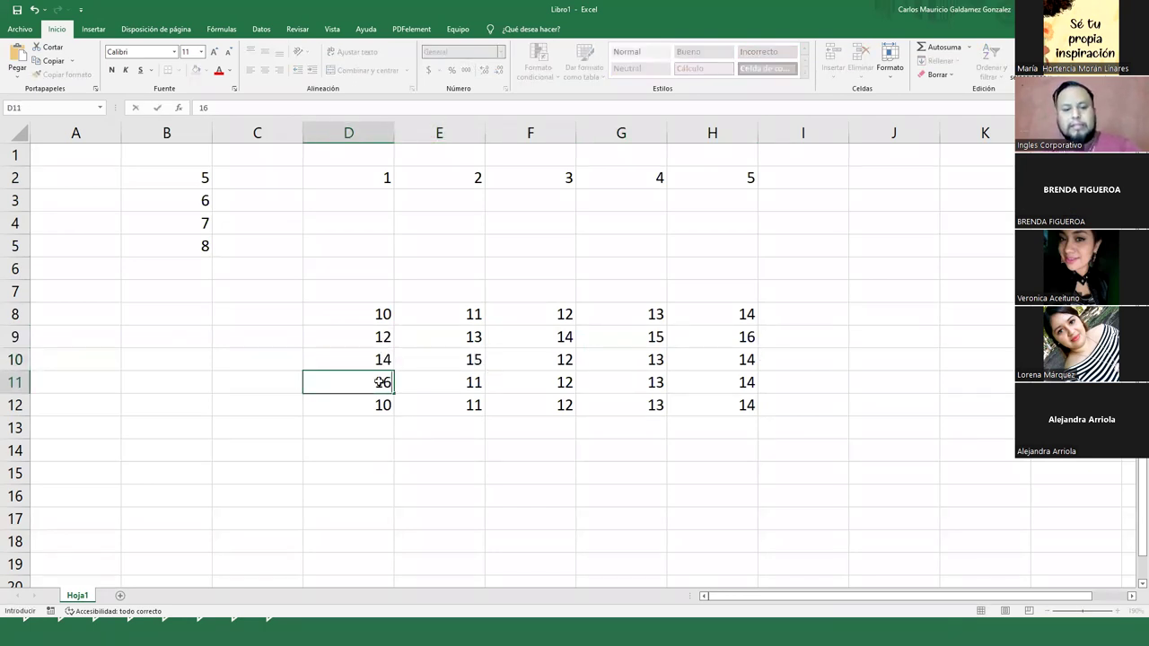
key("Tab")
type("17")
left_click(382, 404)
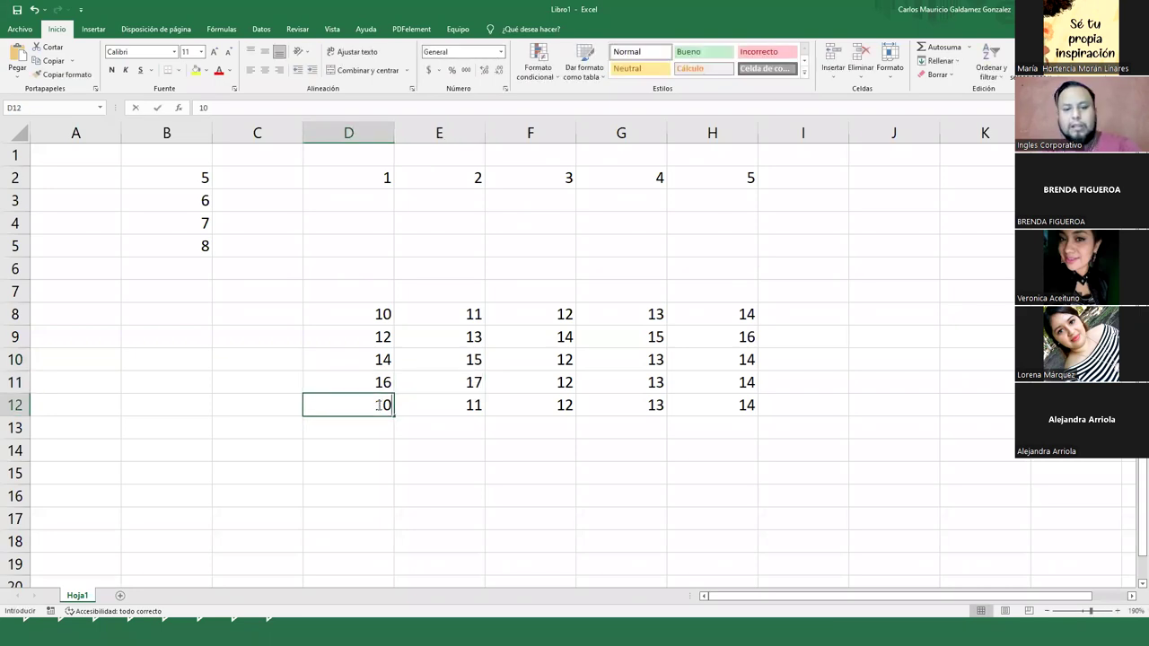
type("181")
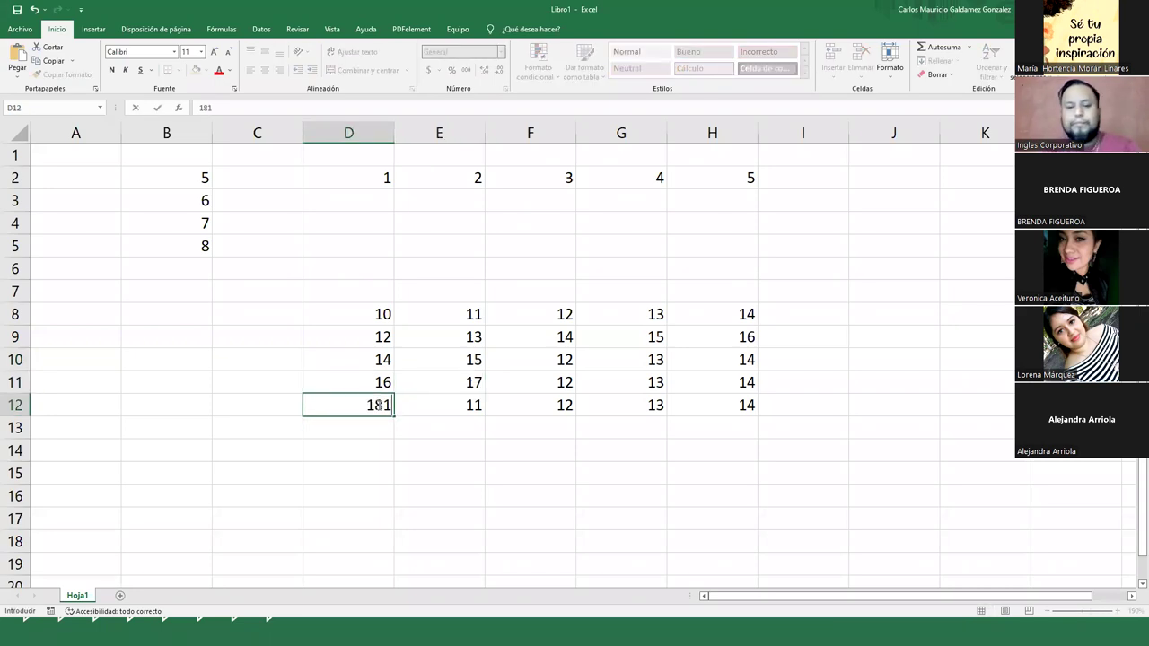
key("BackSpace")
key("Tab")
type("19")
- Autofill the number series of D8:E12 across to column H
left_click_drag(374, 314, 469, 411)
left_click_drag(588, 405, 749, 420)
left_click(634, 405)
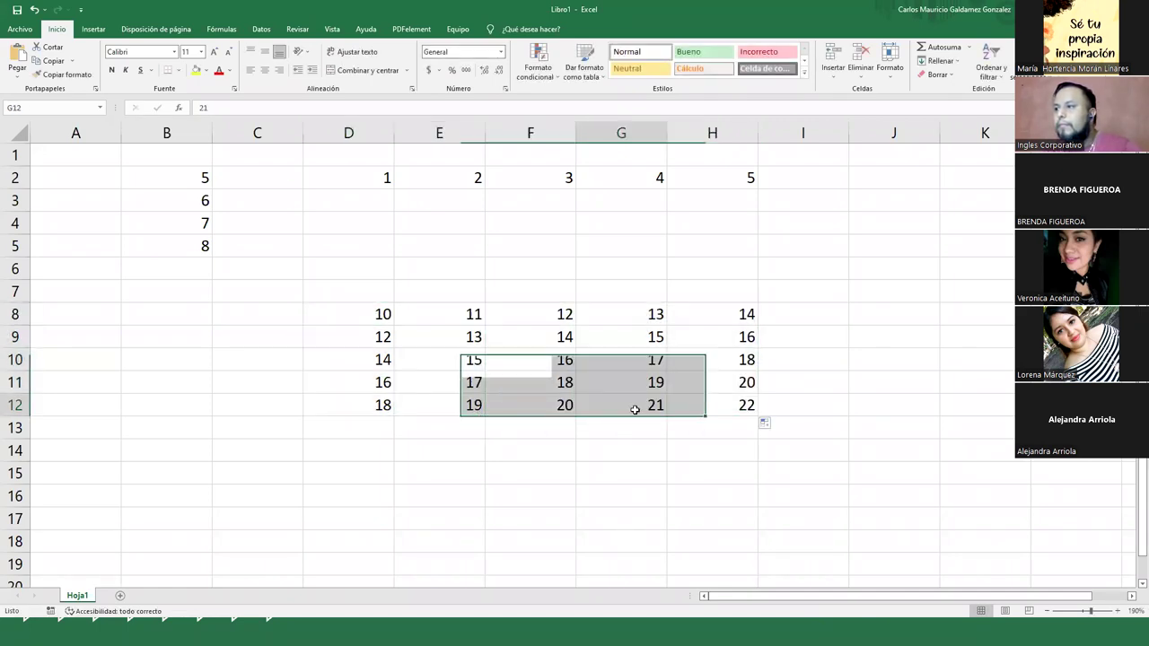
- Enter 9 in B6 below the other numbers of column B
left_click_drag(191, 176, 183, 256)
left_click(179, 267)
type("9")
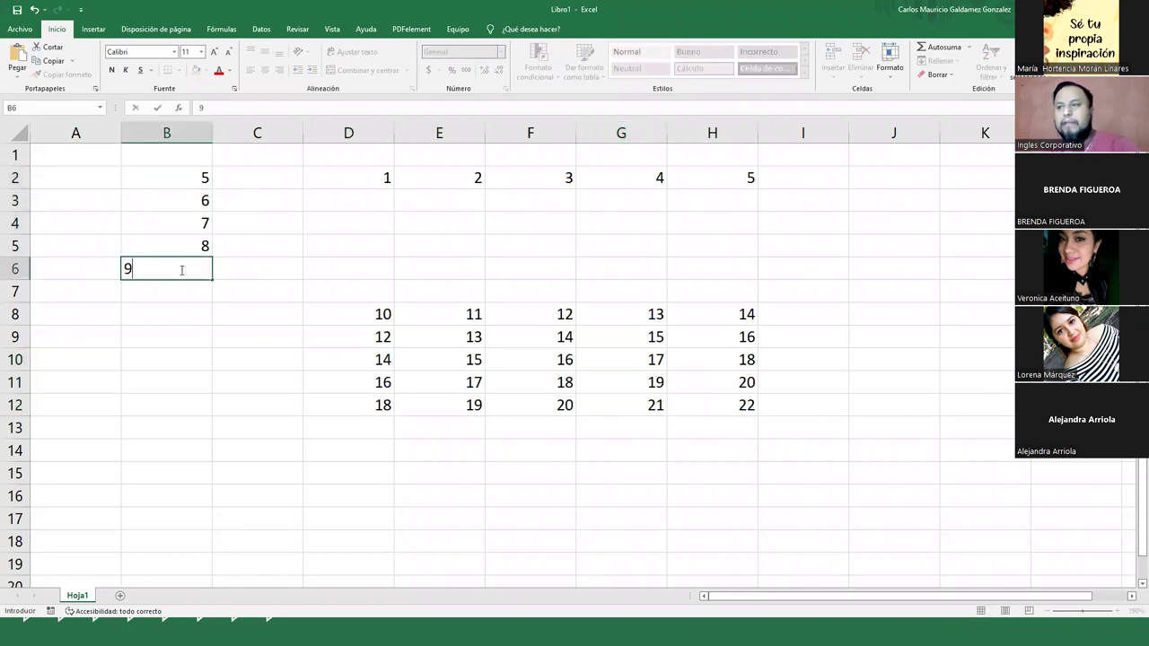
key("Return")
left_click_drag(174, 183, 177, 268)
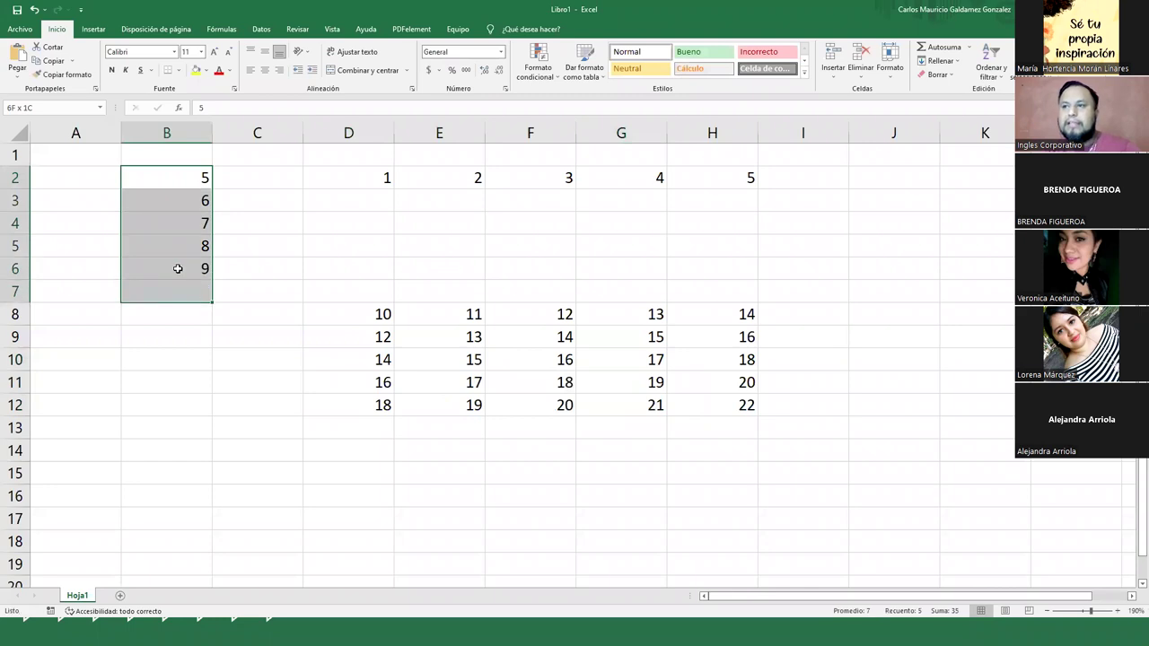
left_click_drag(377, 170, 719, 171)
left_click_drag(356, 324, 688, 401)
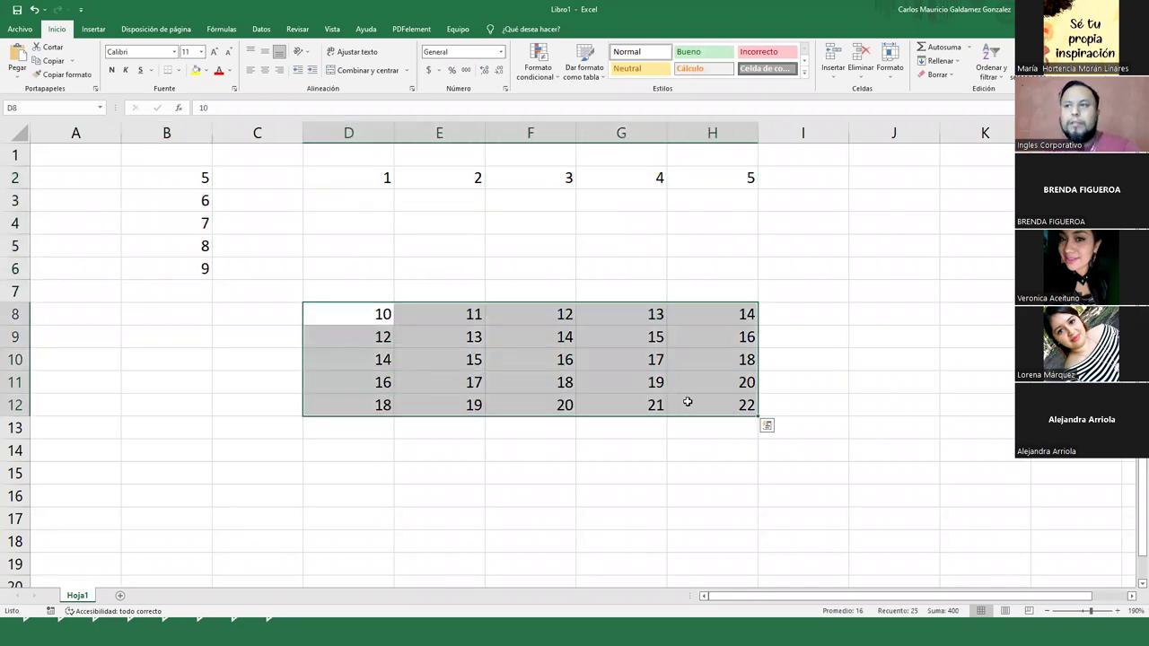
left_click(687, 402)
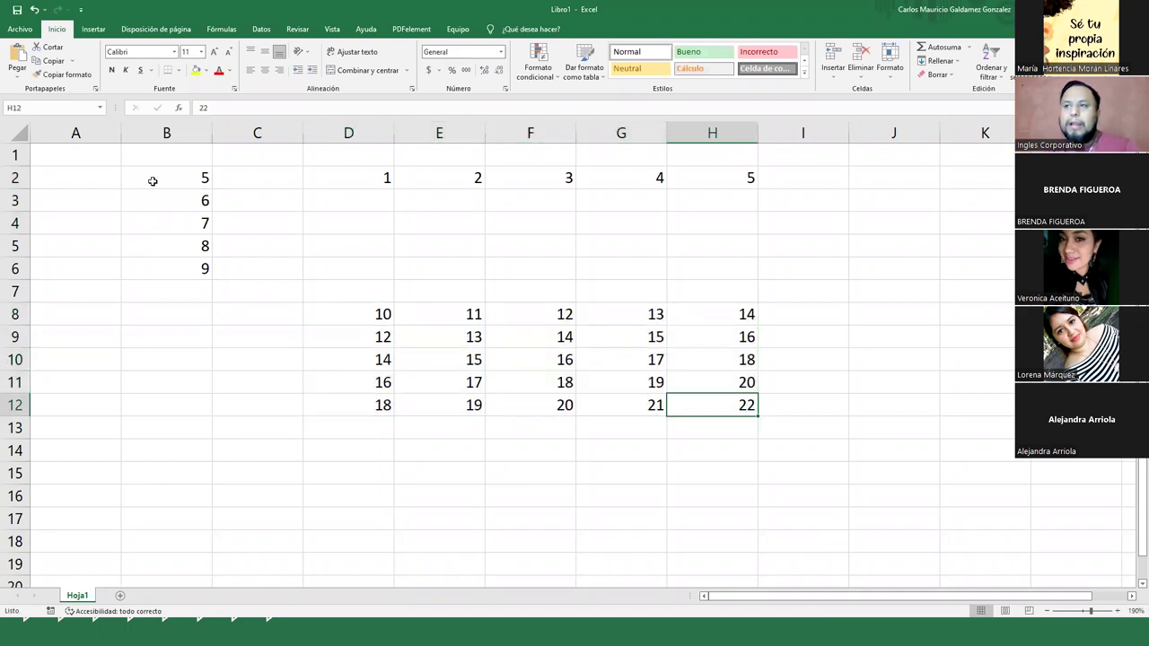
- Name the range B2:B6 Primera_Suma
left_click_drag(169, 183, 176, 267)
left_click(72, 109)
type("Prime")
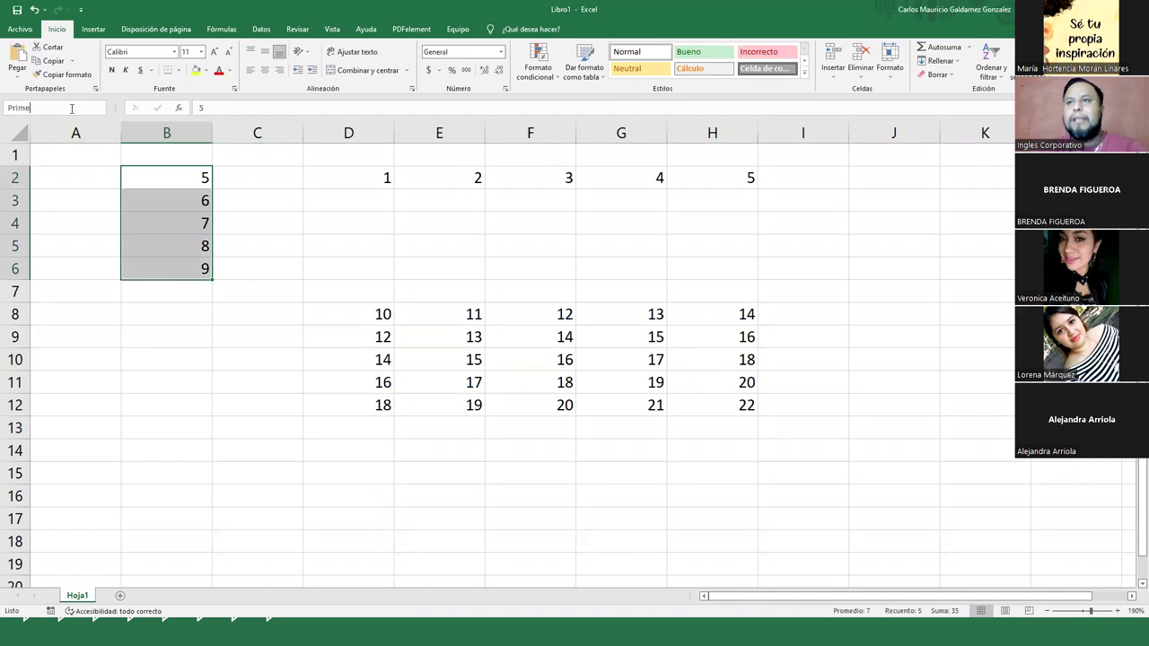
type("raPuma")
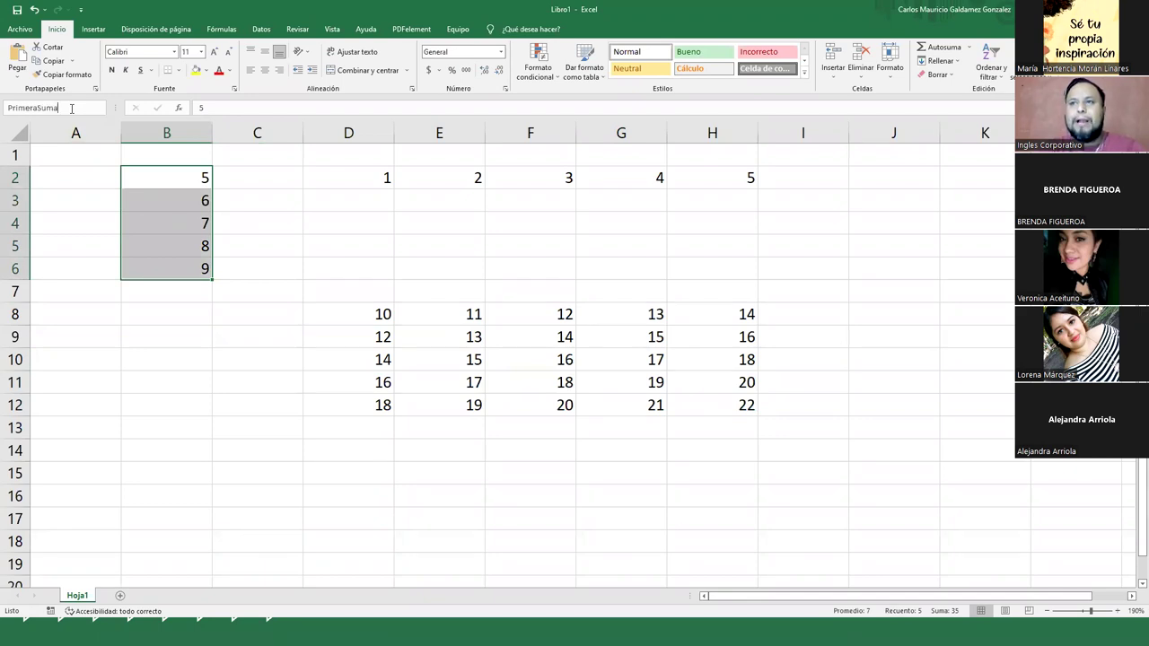
key("Return")
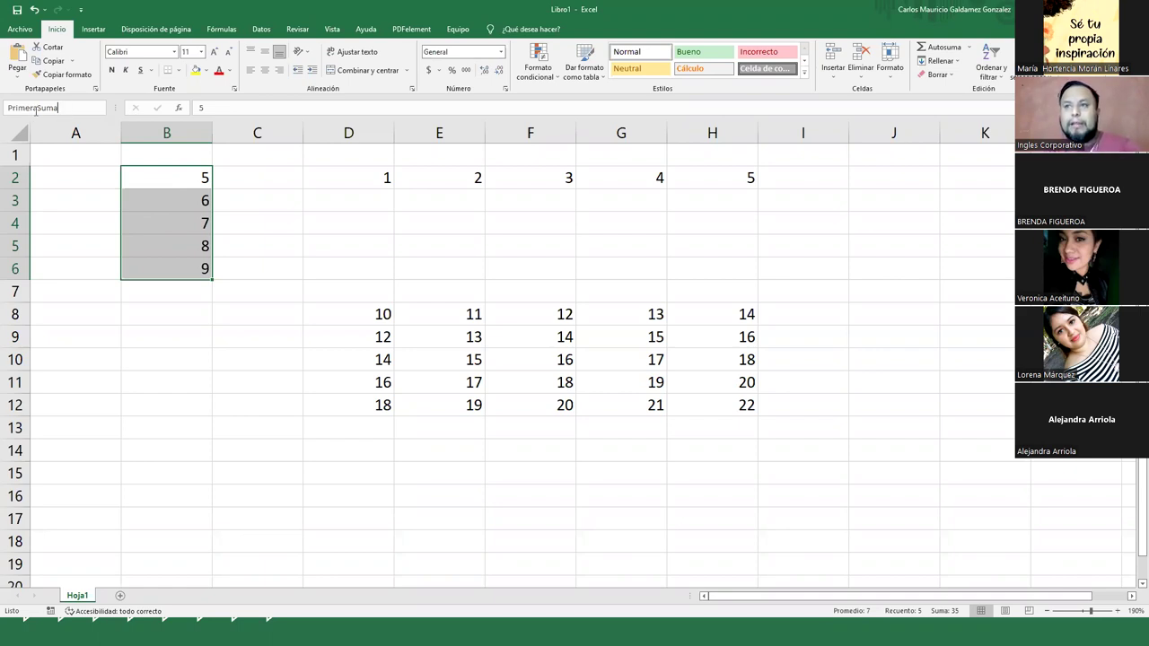
type("_")
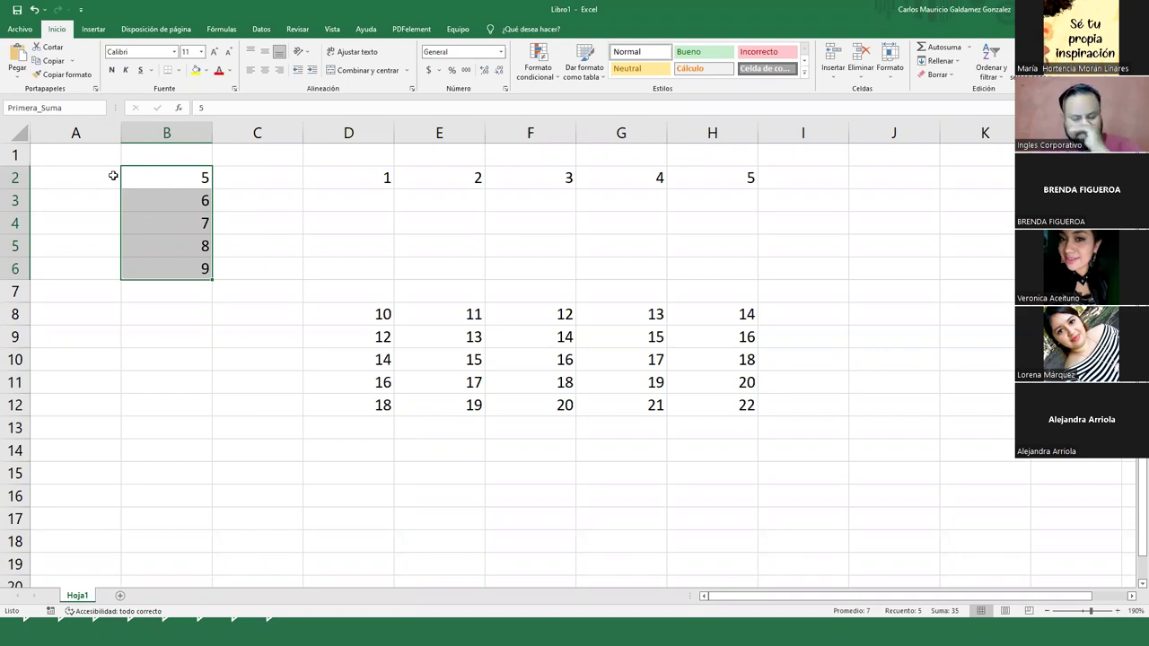
key("Return")
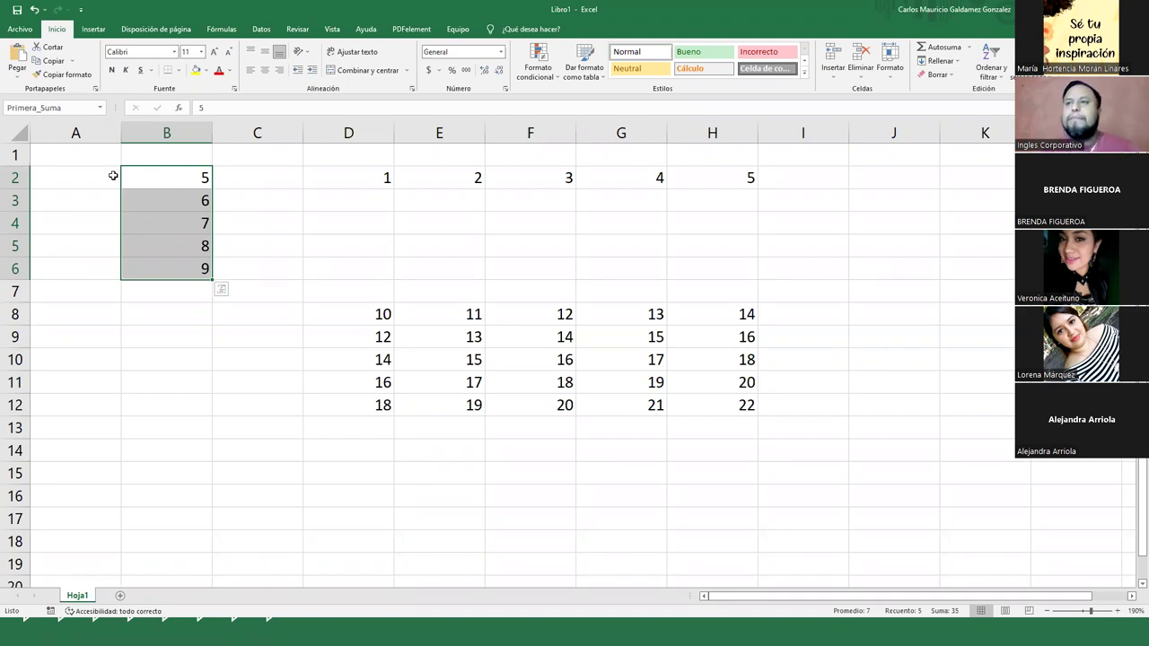
- Check how the reference or name differs between single cells B2 to B6 and the whole range B2:B6
left_click(245, 183)
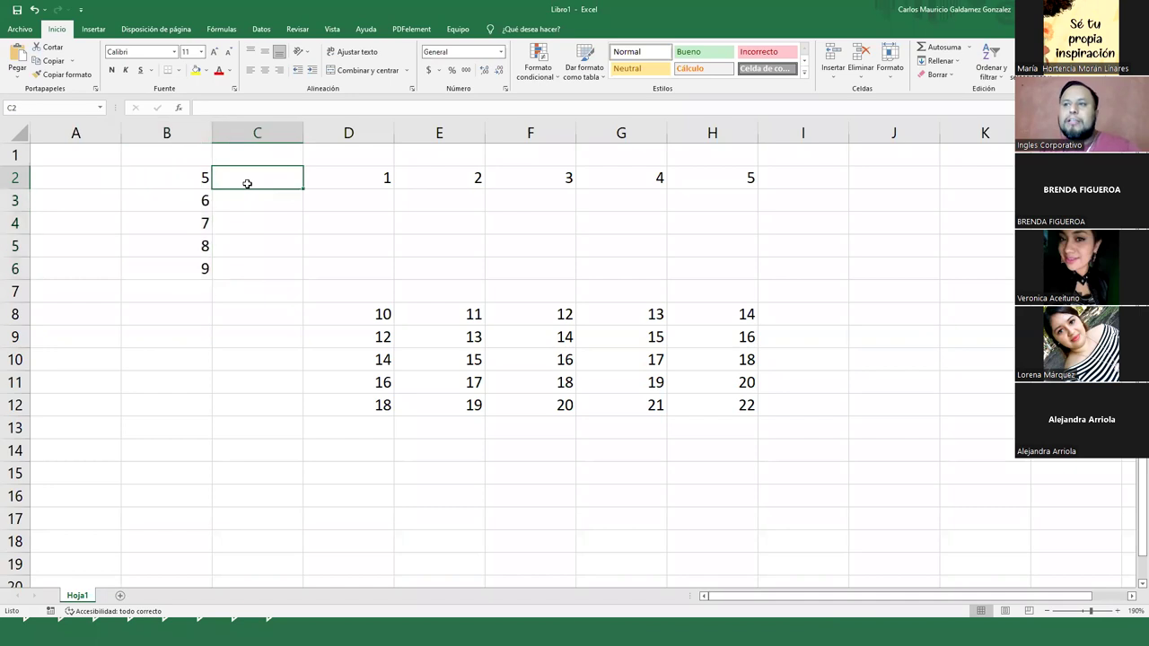
left_click(178, 176)
left_click(172, 200)
left_click(173, 224)
left_click(179, 247)
left_click(184, 270)
left_click_drag(161, 176, 171, 265)
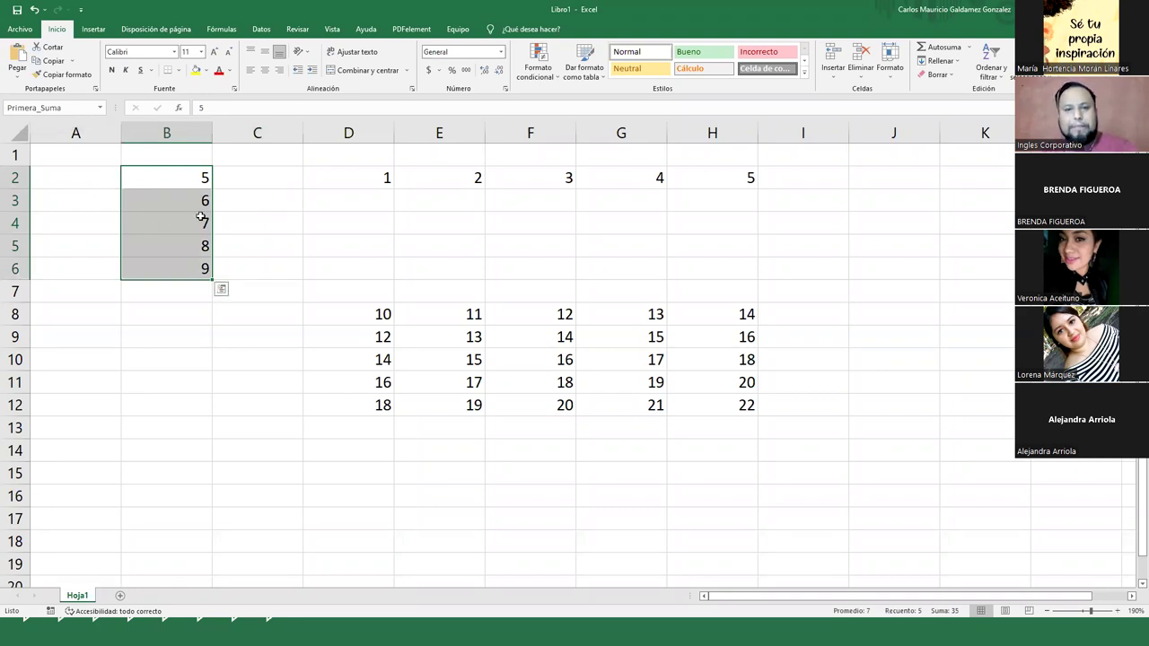
left_click_drag(141, 176, 160, 264)
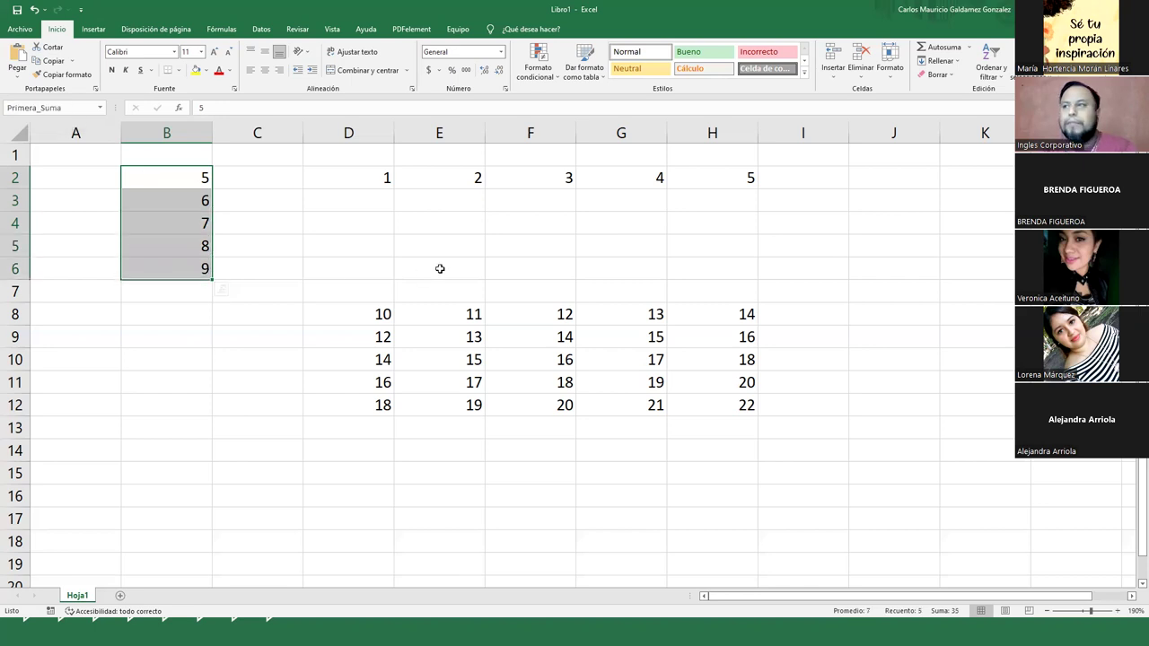
- Name the range D2:H2 Segunda_Suma
left_click_drag(349, 177, 687, 185)
left_click(87, 109)
type("Se")
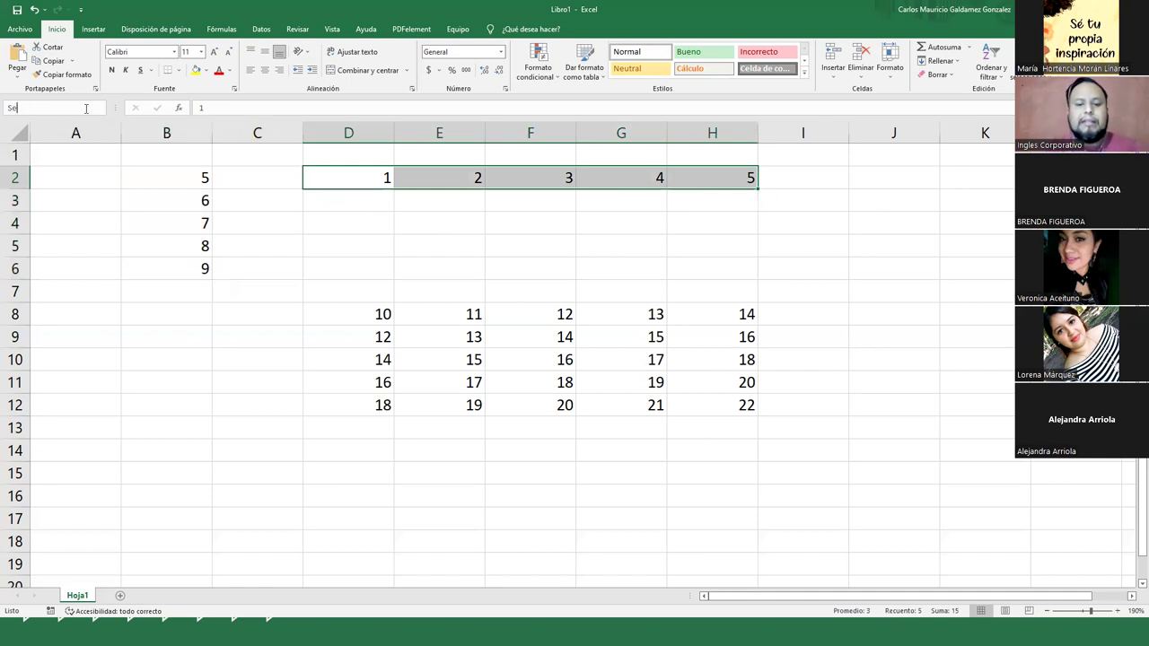
type("gunda_Suma")
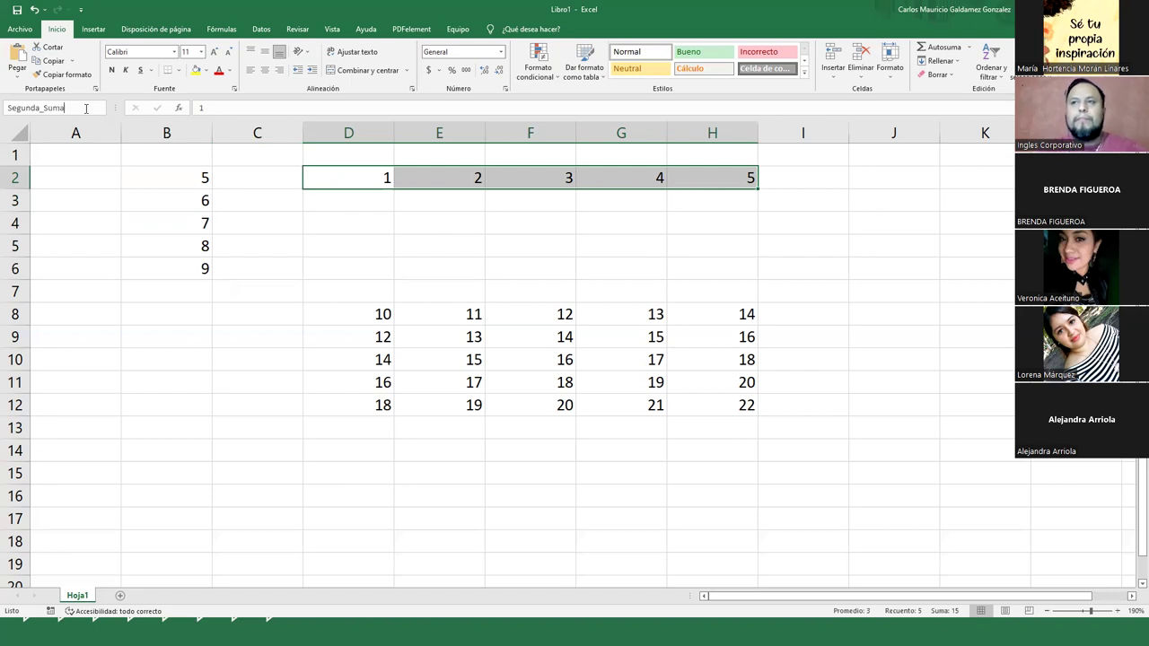
key("Return")
- Check how the reference or name differs between single cells D2 to H2 and the whole range D2:H2
left_click(339, 226)
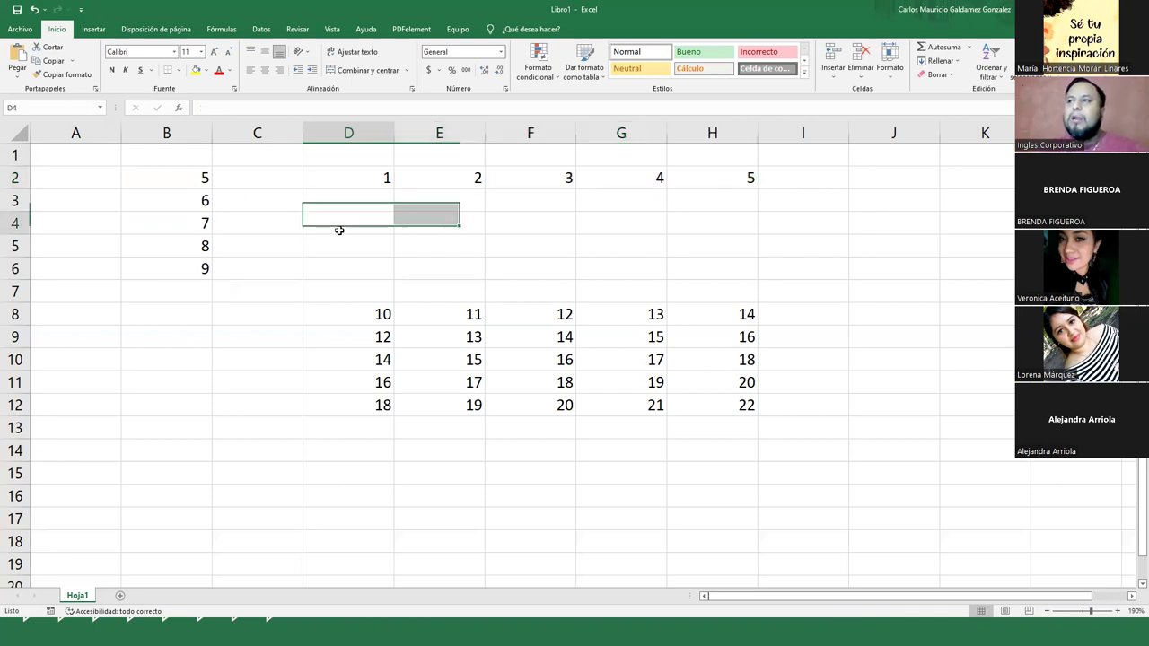
left_click(336, 179)
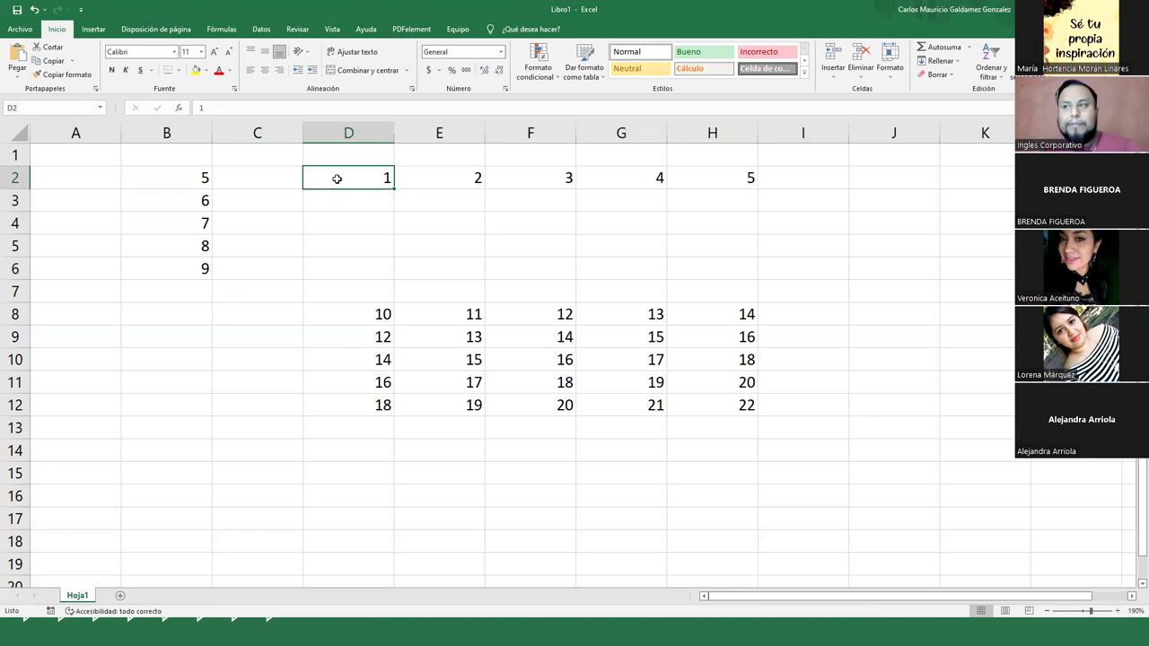
left_click(431, 183)
left_click(518, 176)
left_click(595, 177)
left_click(680, 180)
left_click(364, 177)
left_click_drag(363, 177, 696, 179)
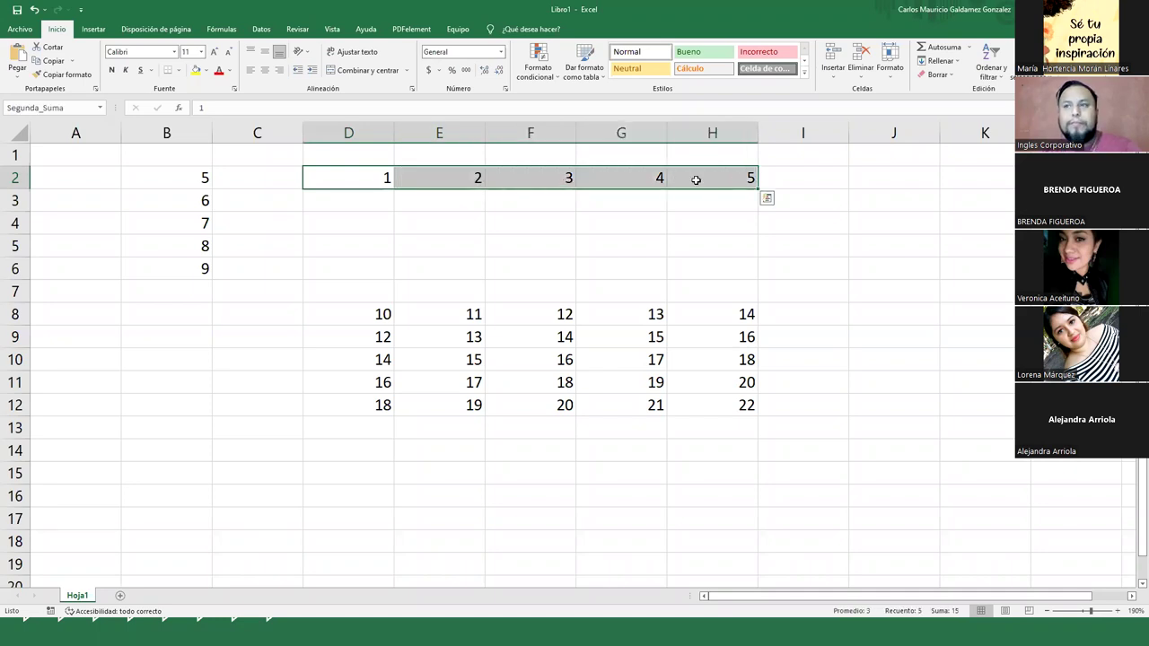
left_click(88, 108)
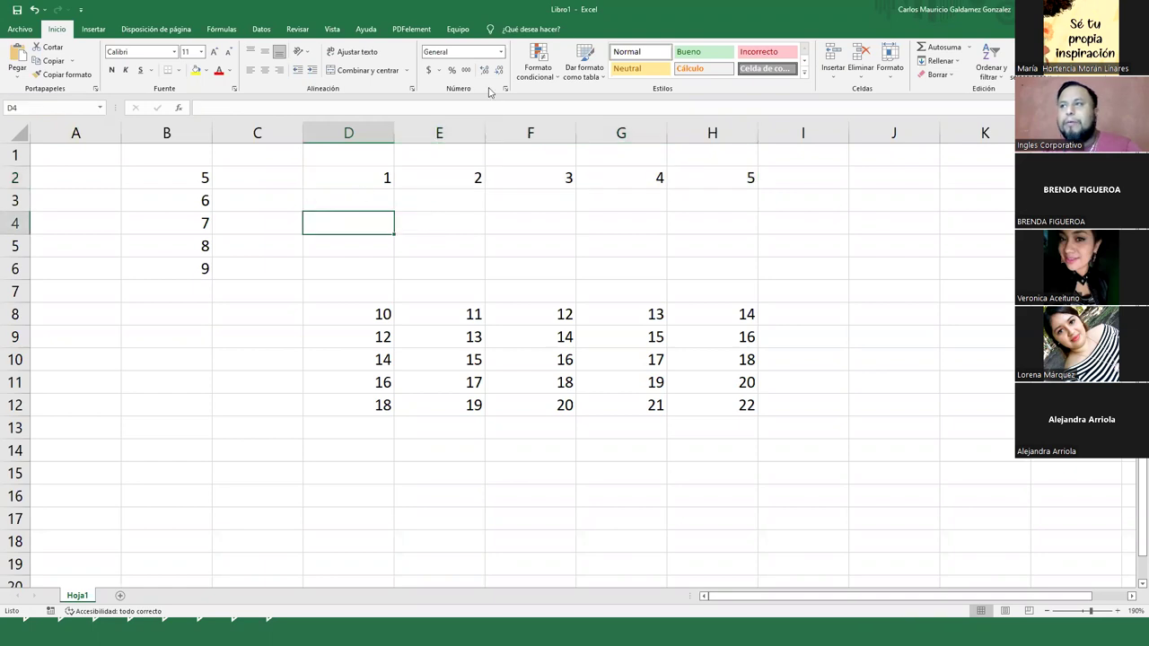
- Open the Name Manager (Administrador de nombres) and move its window down over the sheet
left_click(260, 29)
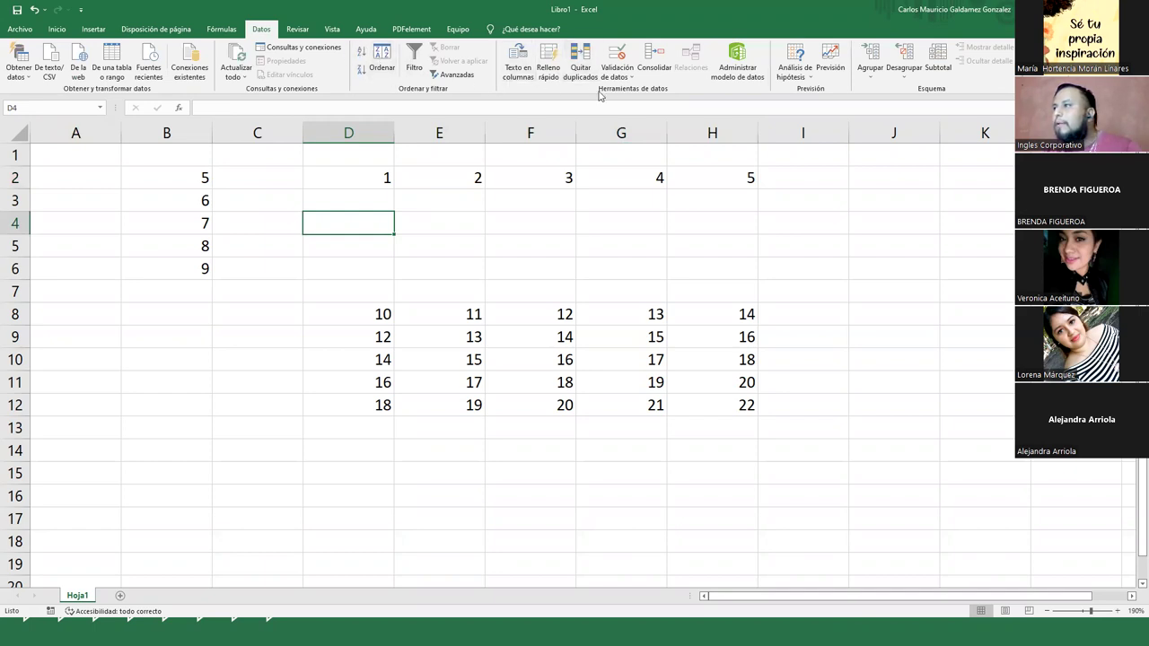
left_click(298, 30)
left_click(326, 30)
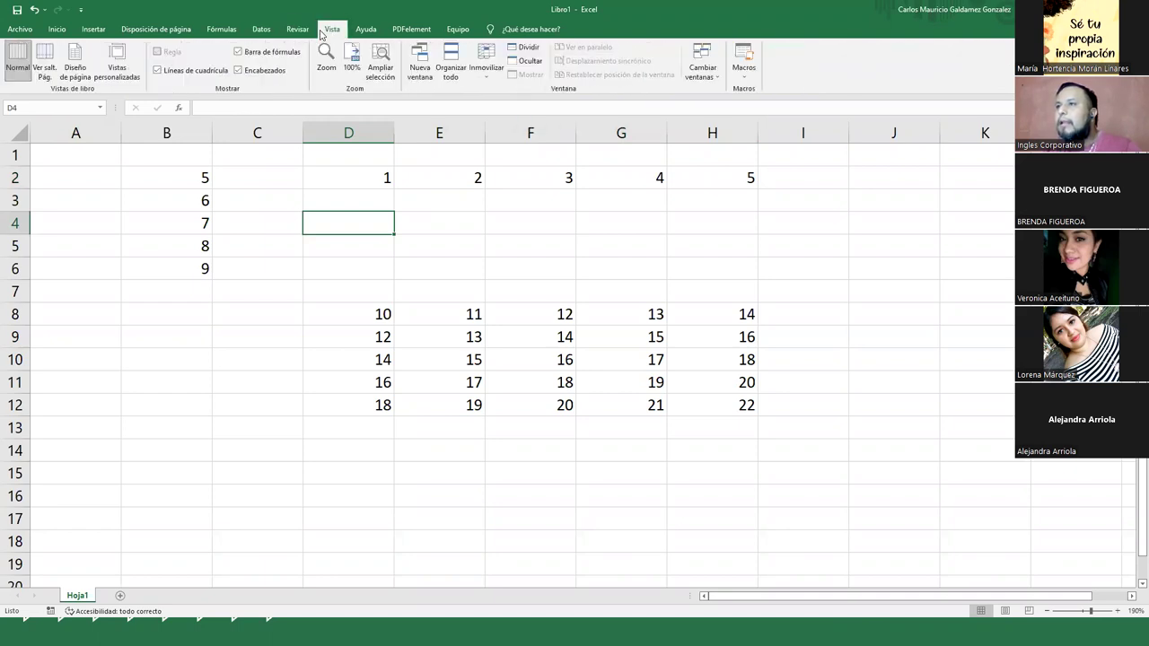
left_click(221, 29)
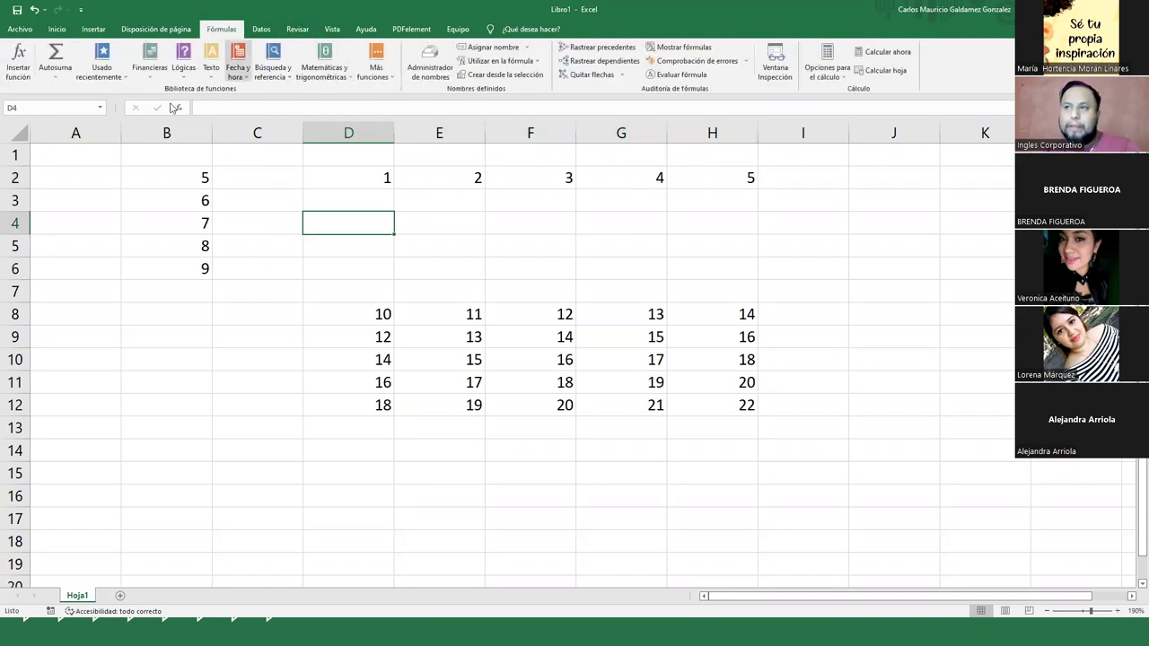
left_click(432, 74)
left_click_drag(525, 127, 653, 181)
- Examine which cell ranges the names Primera_Suma and Segunda_Suma refer to, showing each range on the sheet
left_click(601, 238)
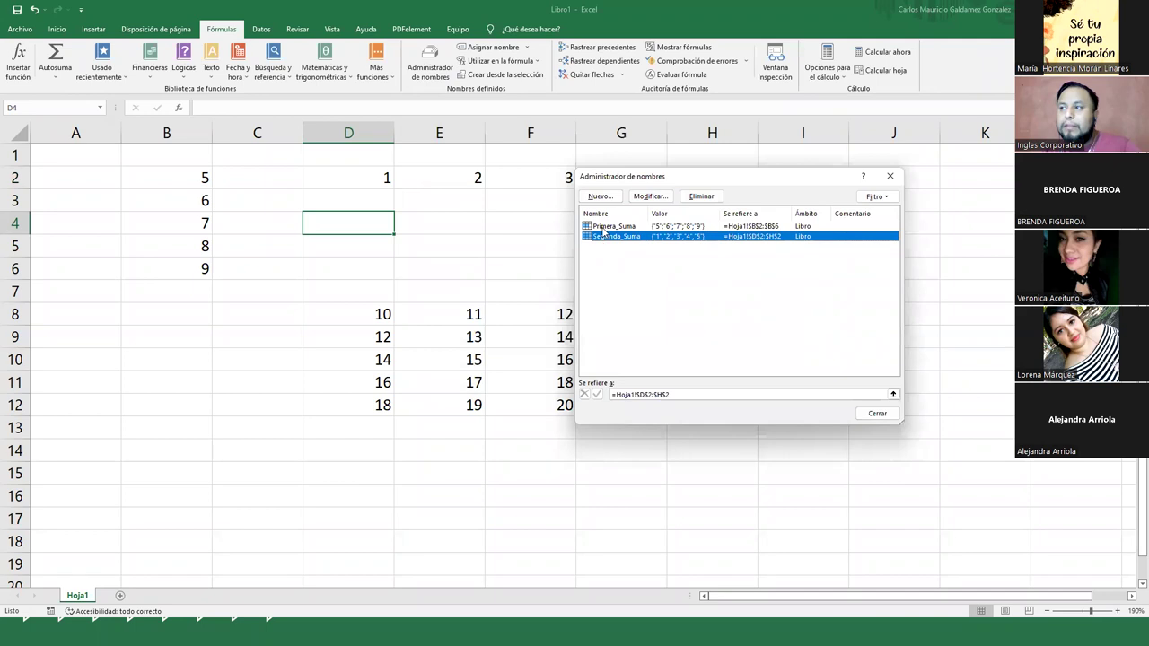
left_click(603, 228)
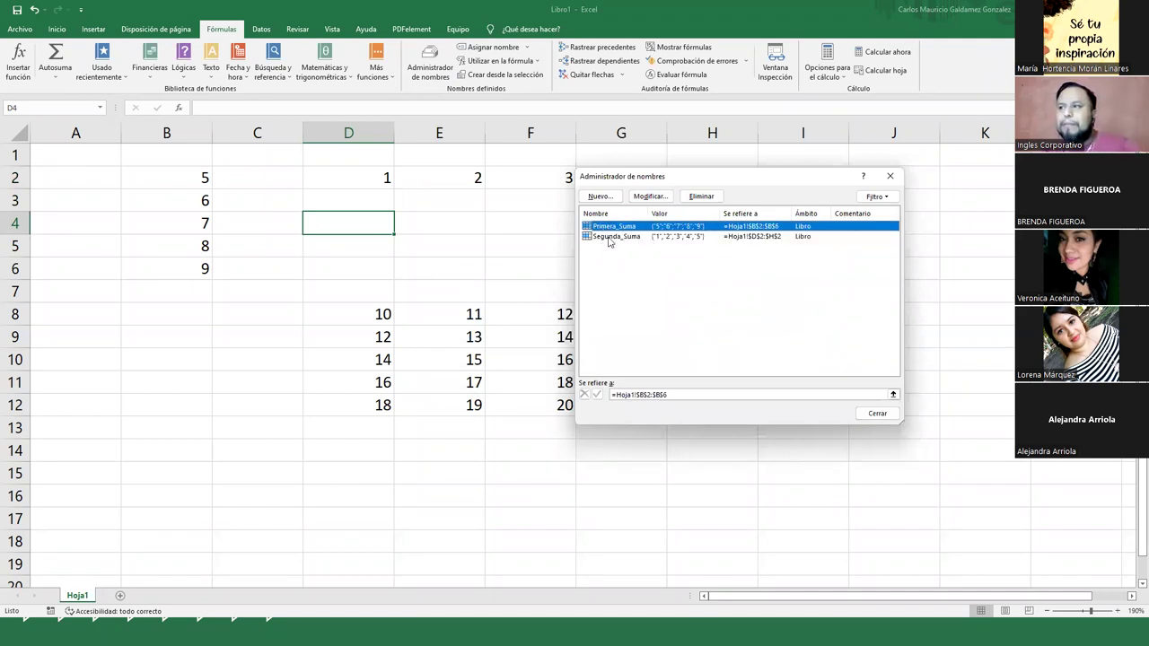
left_click(610, 238)
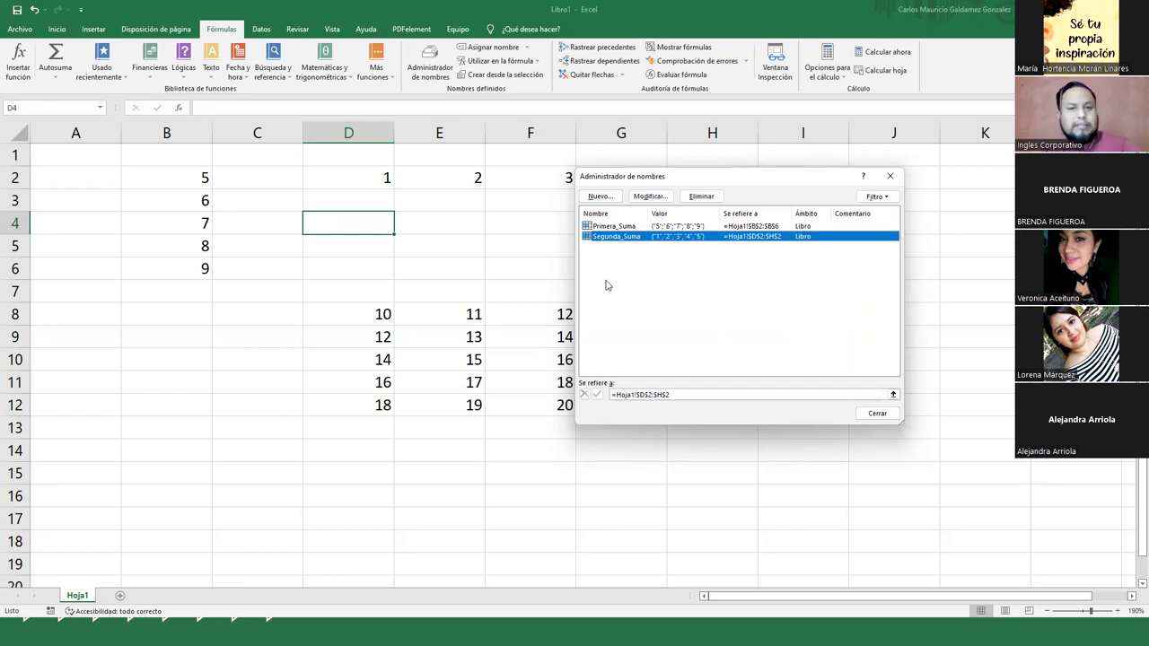
left_click(619, 230)
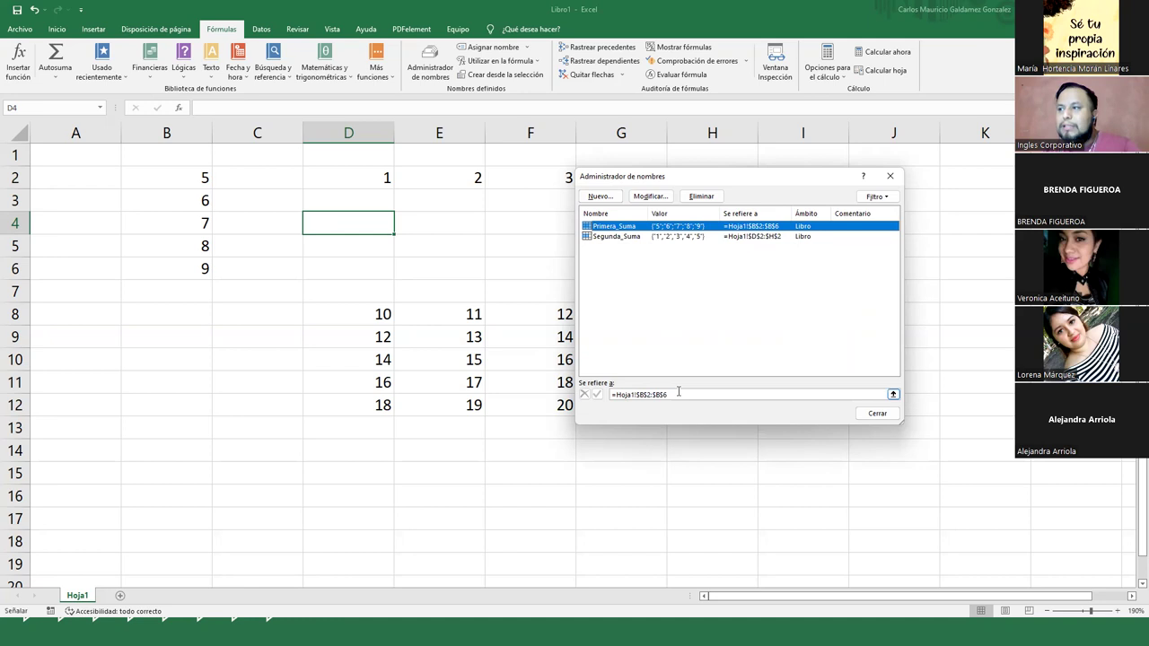
left_click(678, 392)
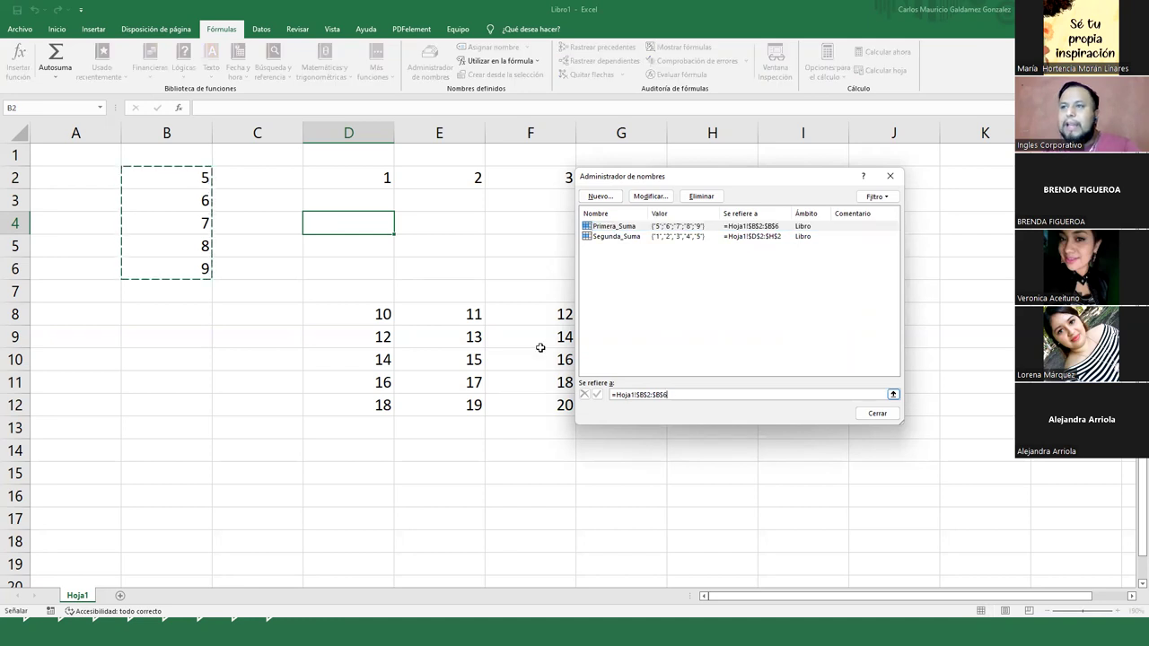
left_click(616, 237)
left_click(678, 394)
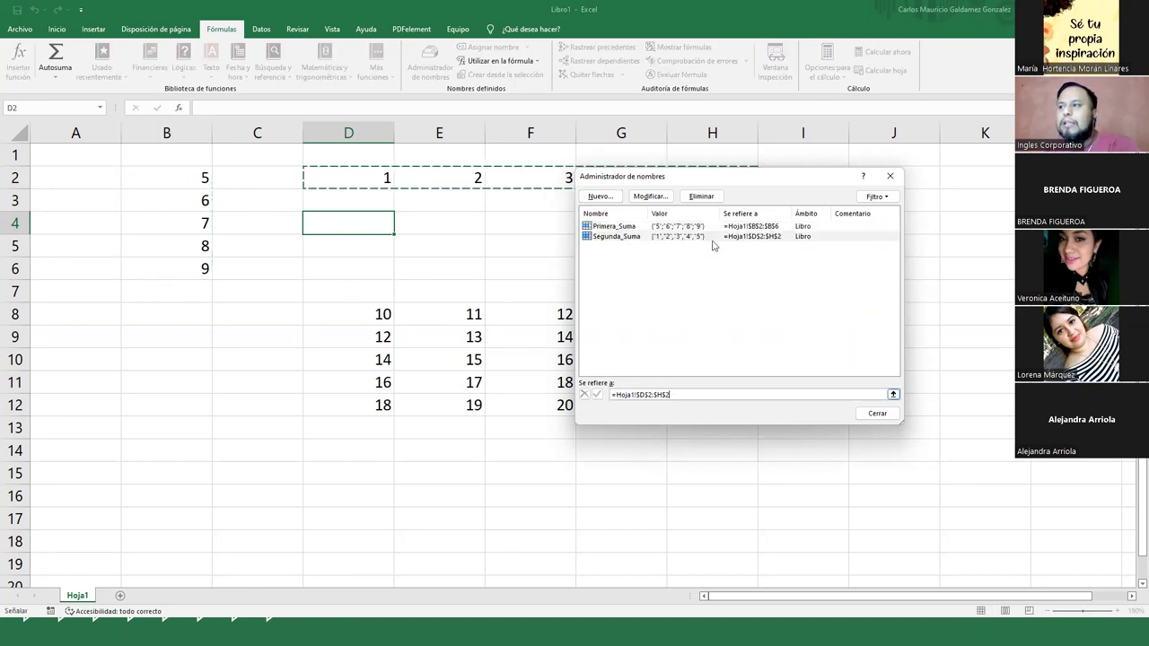
left_click_drag(684, 183, 664, 230)
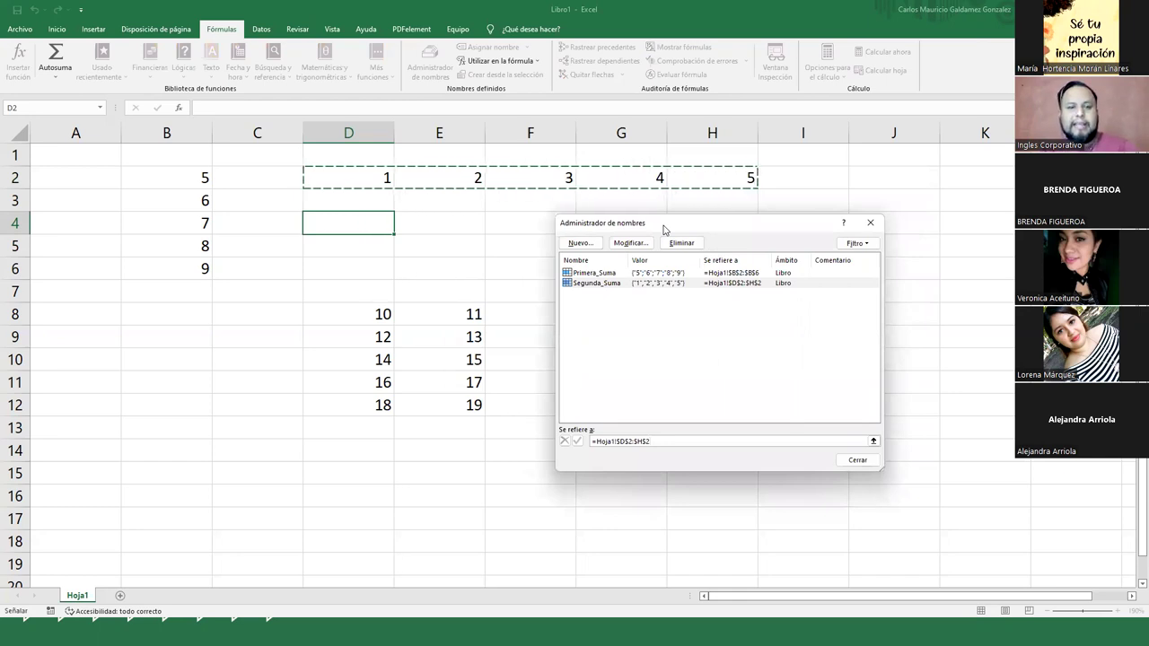
left_click(664, 229)
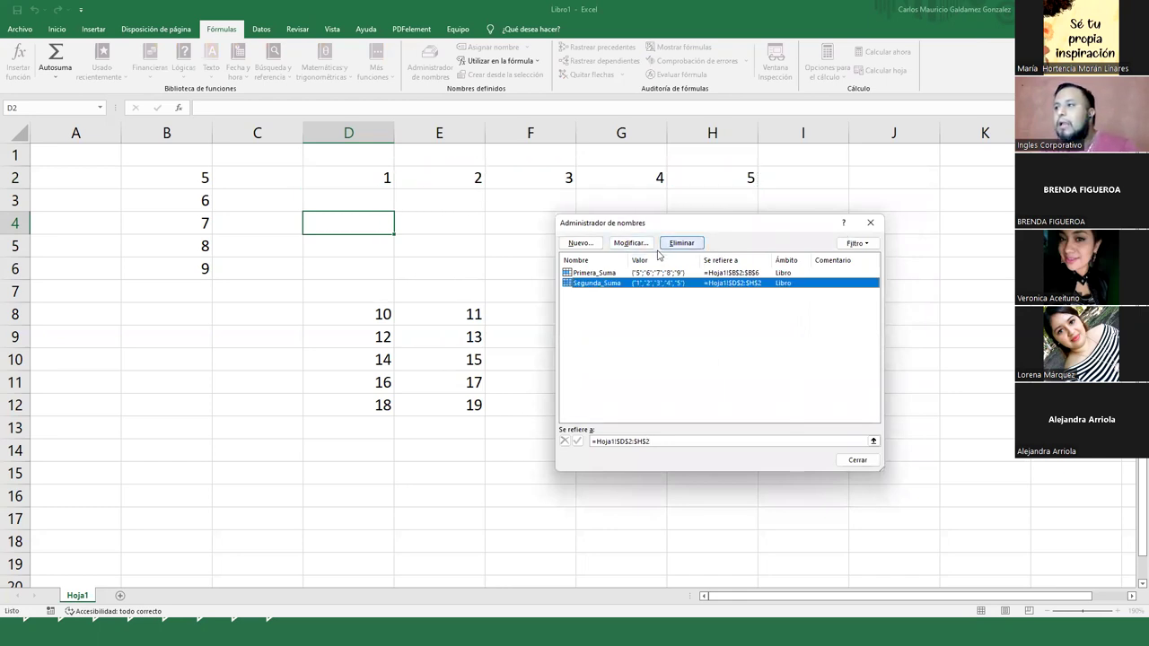
- Create a new workbook-scope name Multiple_Suma that refers to the range D8:H12 on Hoja1
left_click_drag(649, 227, 813, 215)
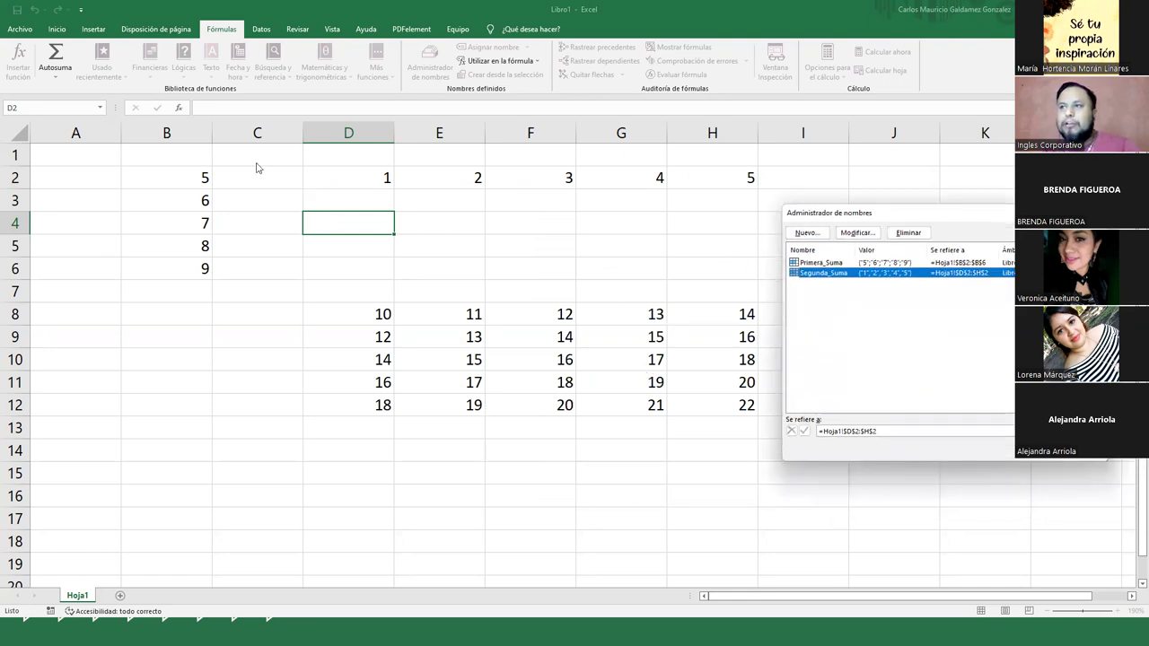
left_click(808, 233)
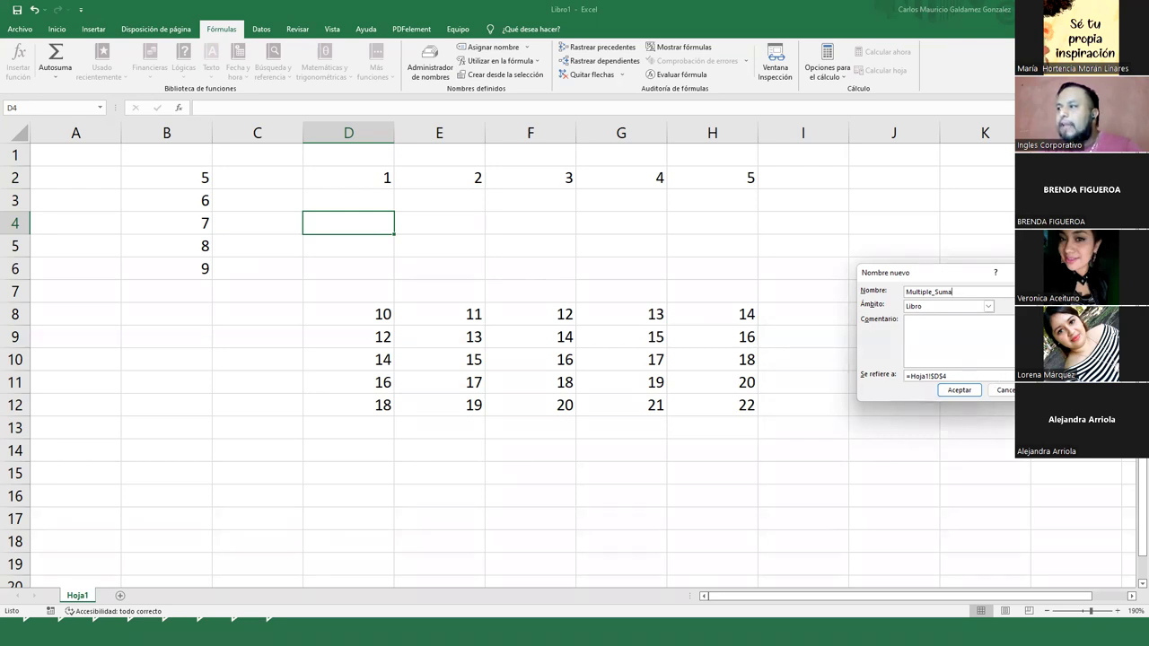
left_click(1036, 375)
left_click_drag(375, 316, 713, 406)
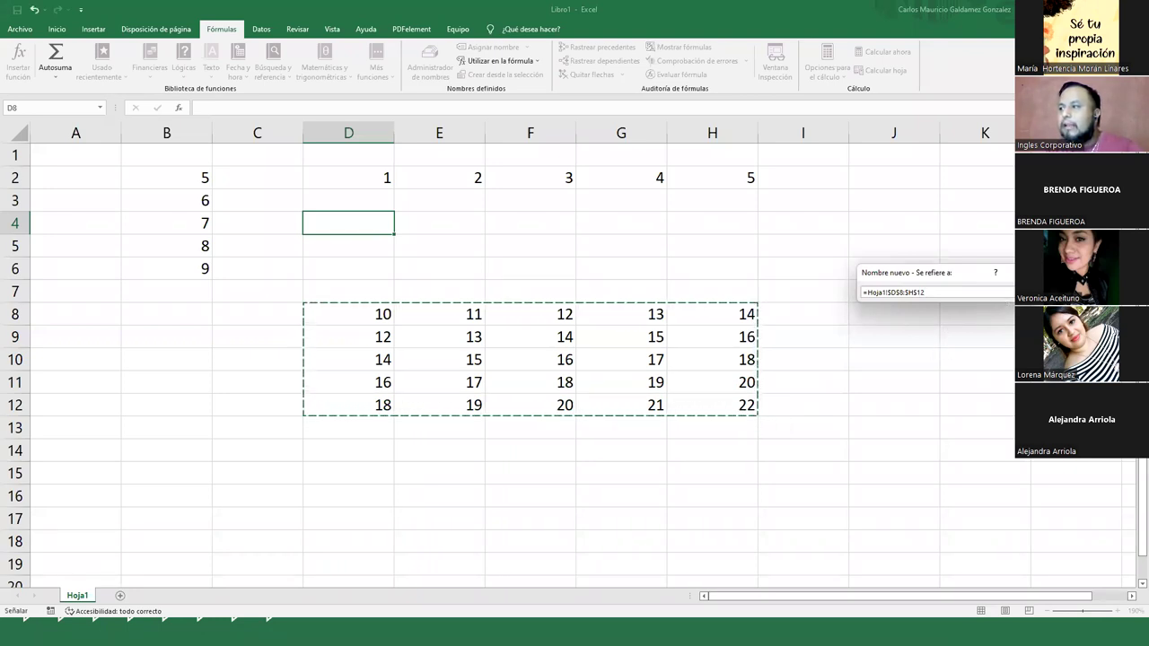
key("Return")
left_click(963, 392)
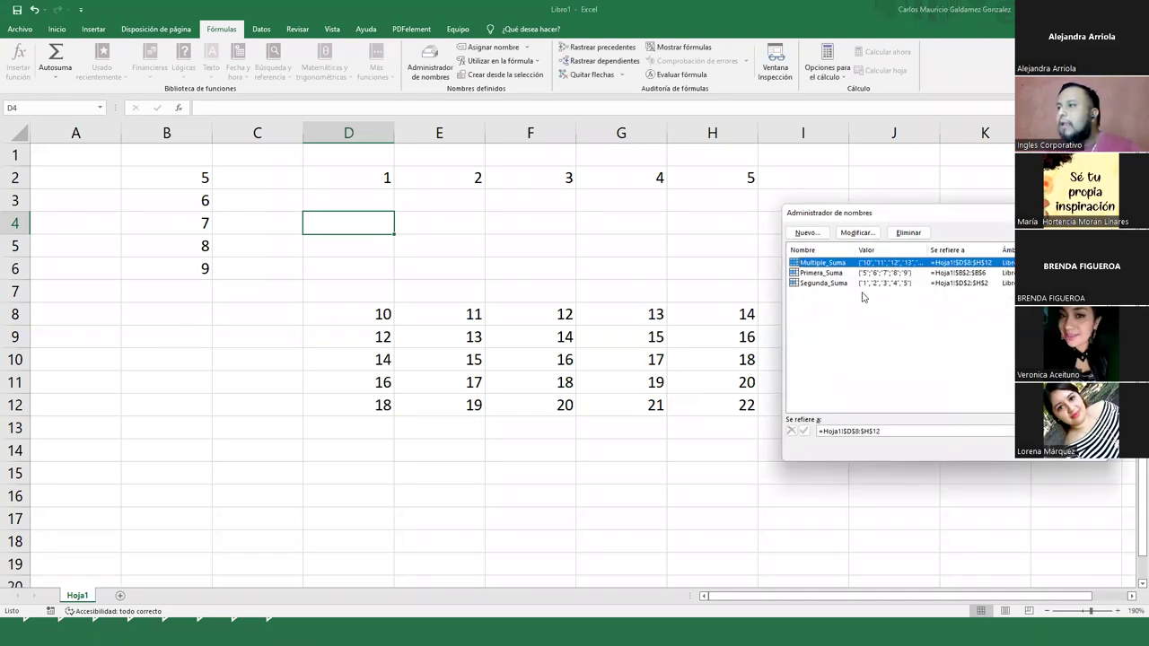
- Review the references of Multiple_Suma, Primera_Suma and Segunda_Suma in the Name Manager, then close it
left_click(821, 273)
left_click(821, 284)
left_click(821, 263)
left_click(821, 275)
left_click(823, 284)
left_click(821, 263)
left_click(821, 273)
left_click(823, 283)
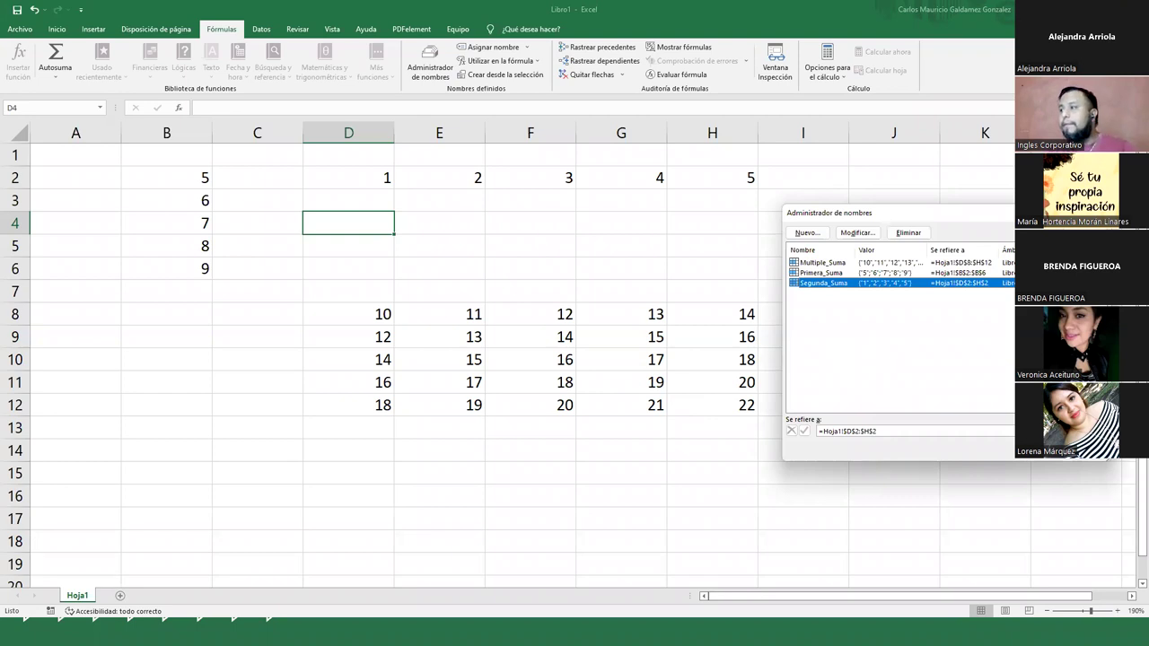
key("Escape")
- Enter the formula =SUMA(Primera_Suma) in I4 and compare its result with the selection sum of B2:B6
left_click(836, 217)
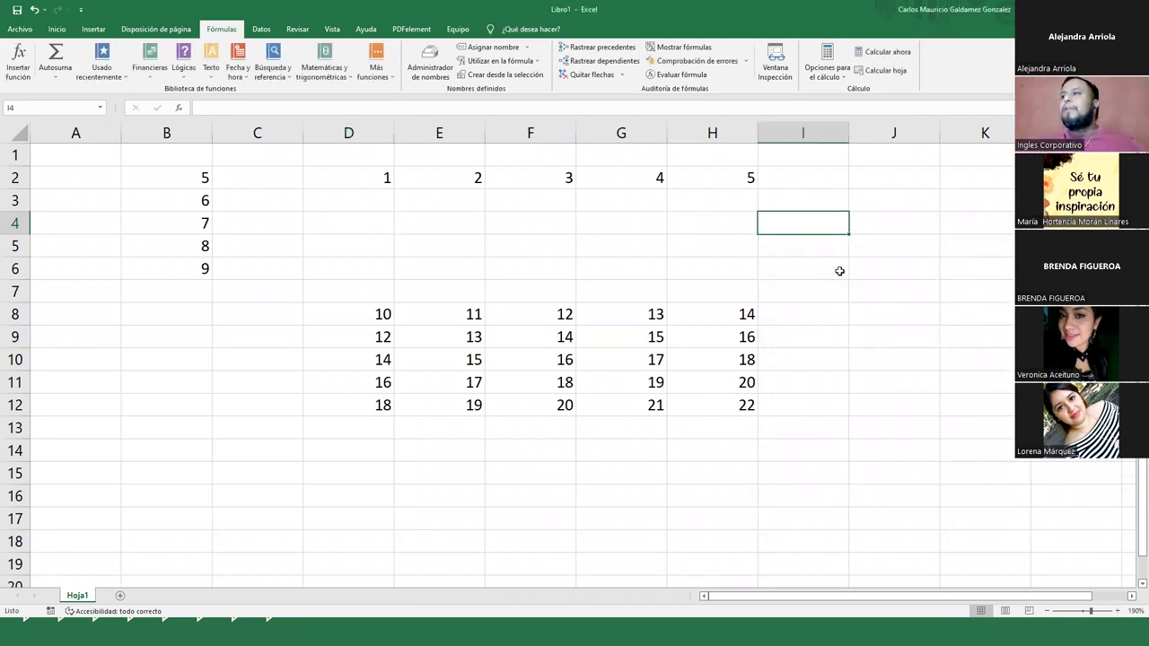
left_click_drag(170, 173, 169, 269)
left_click(801, 223)
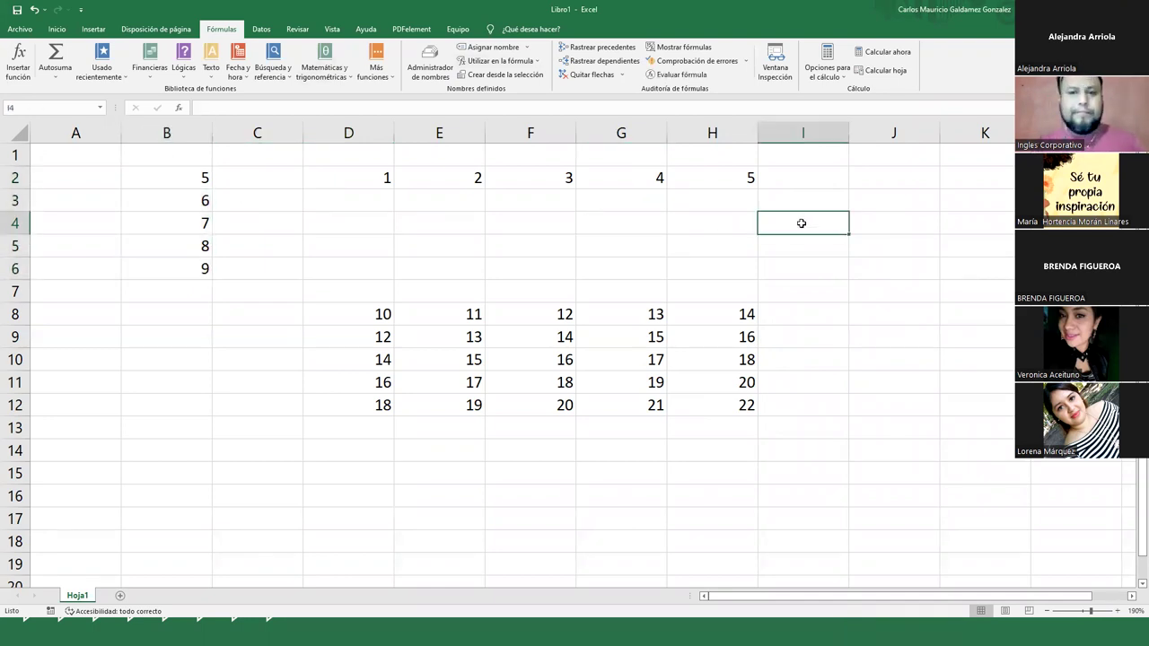
type("=suma")
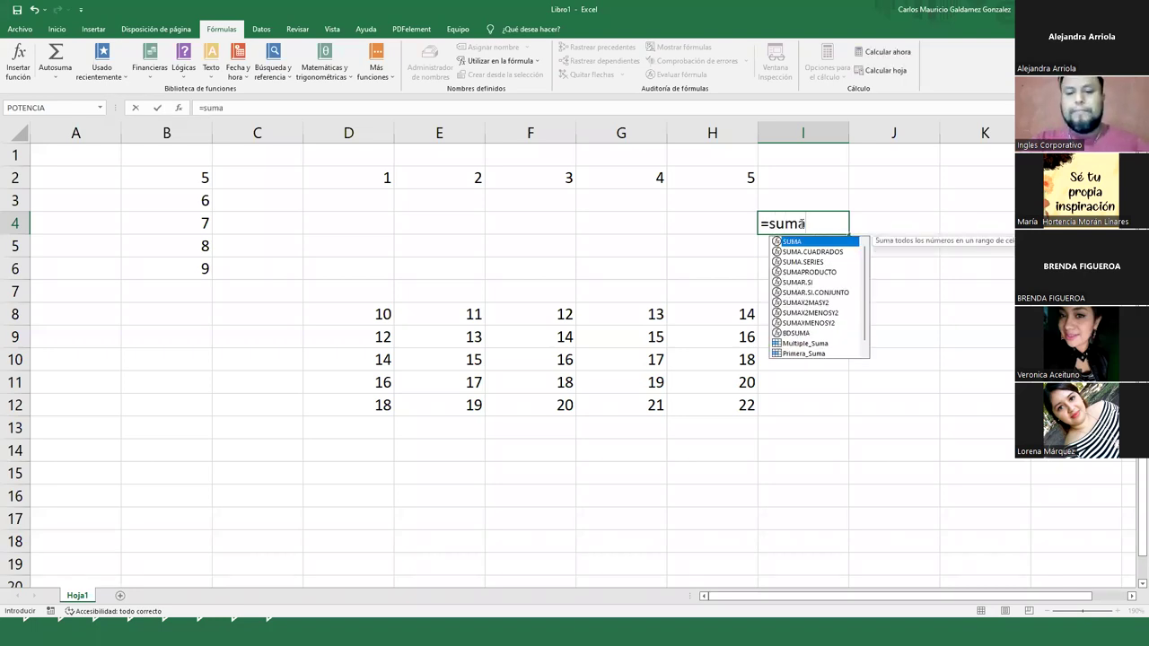
key("Tab")
left_click_drag(189, 181, 177, 264)
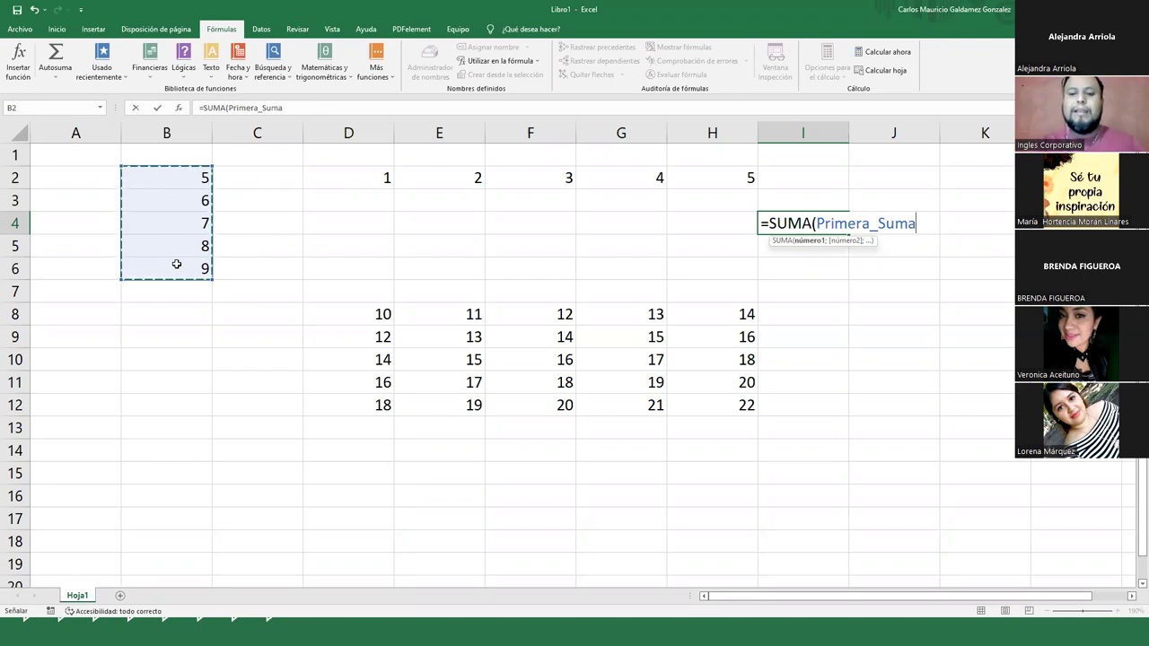
type(")")
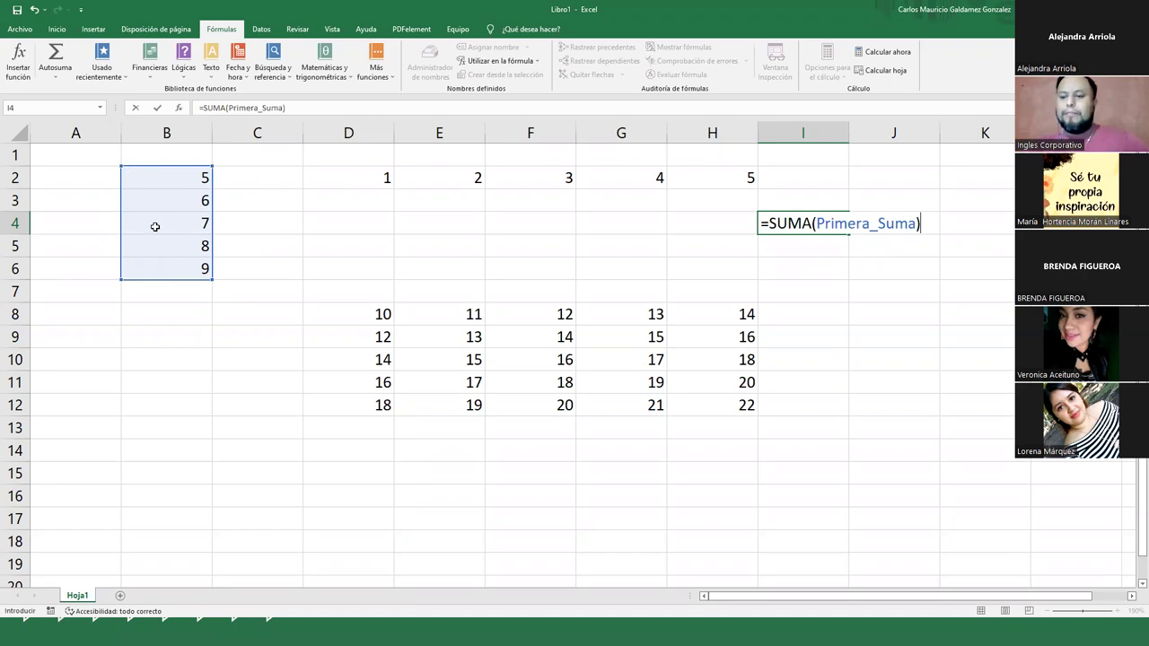
key("Return")
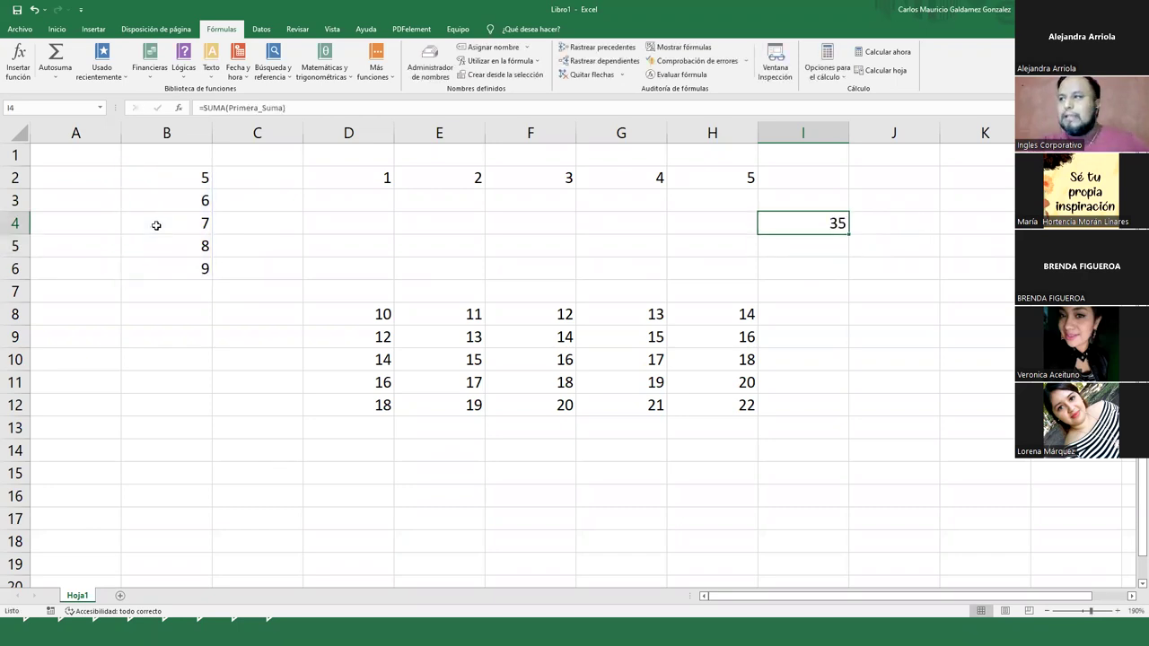
left_click_drag(170, 174, 170, 269)
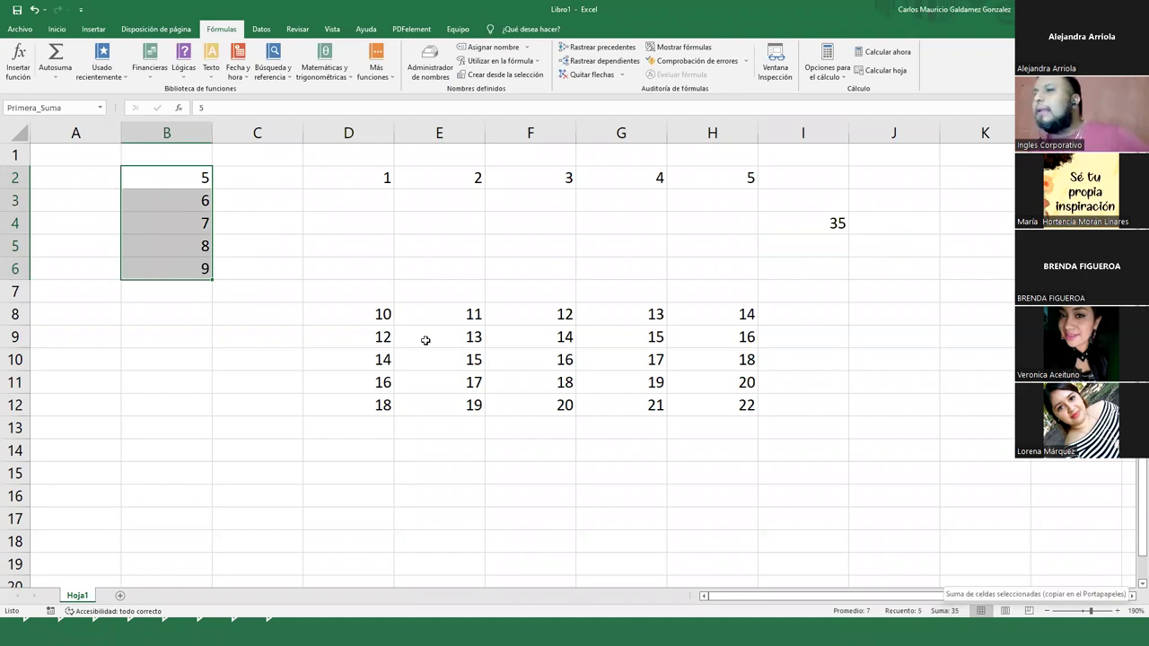
left_click(796, 226)
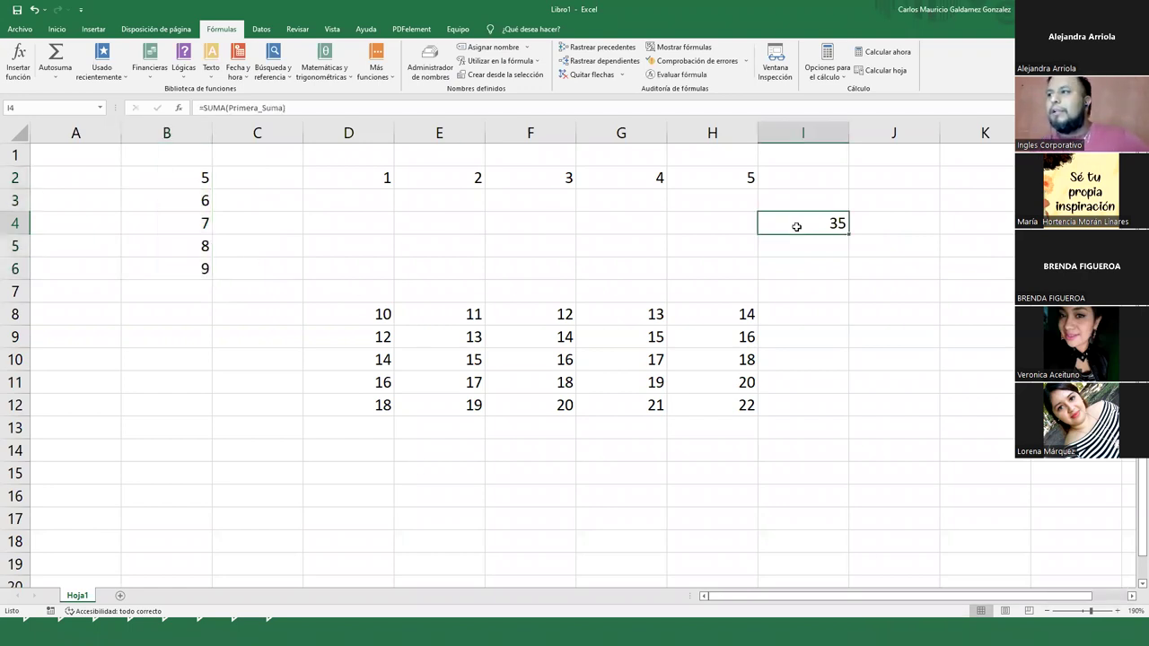
- Label H4 "Primera Suma" and H5 "Segunda Suma", and autofit the width of column H to the labels
left_click(736, 223)
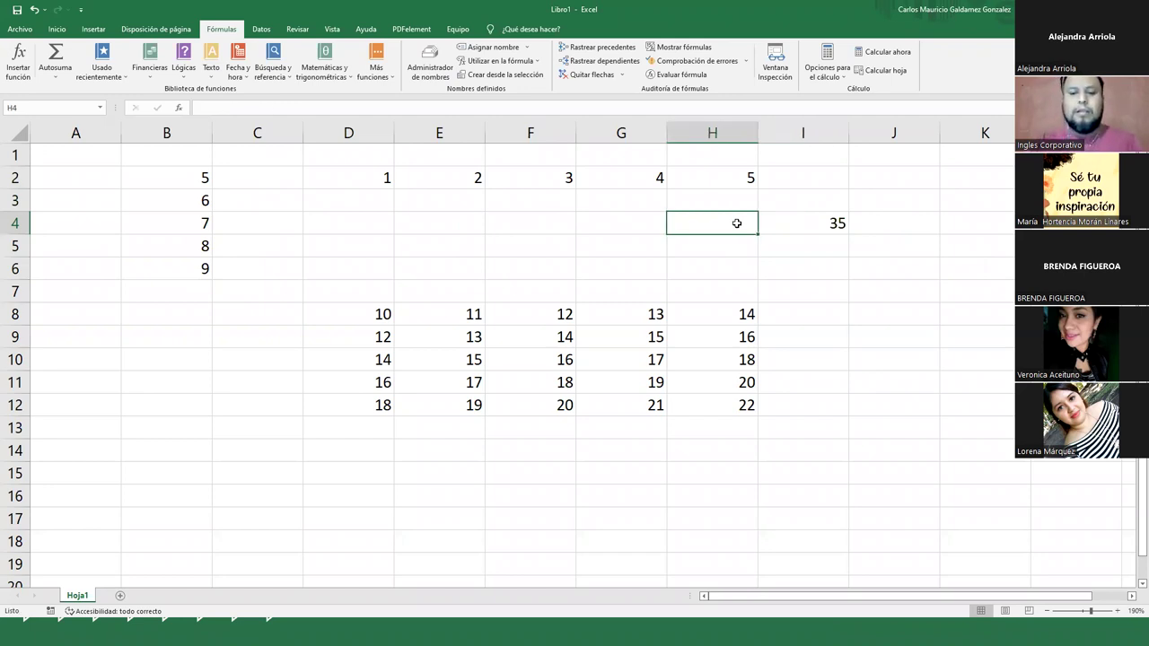
type("Primera Suma")
key("Return")
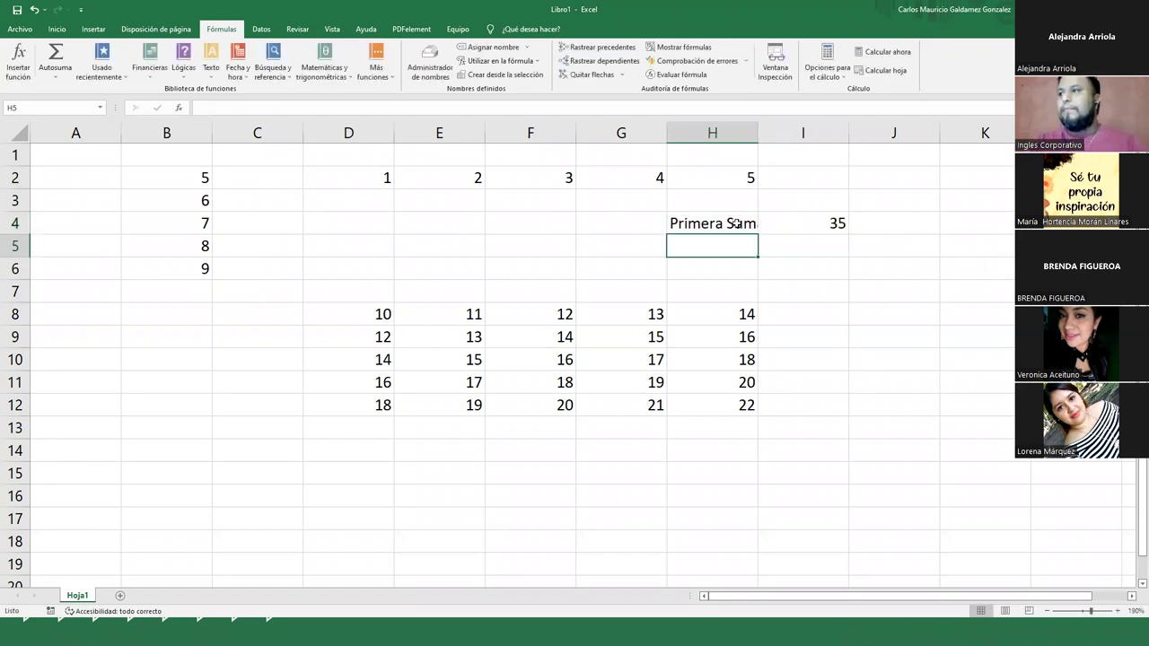
type("Segunda")
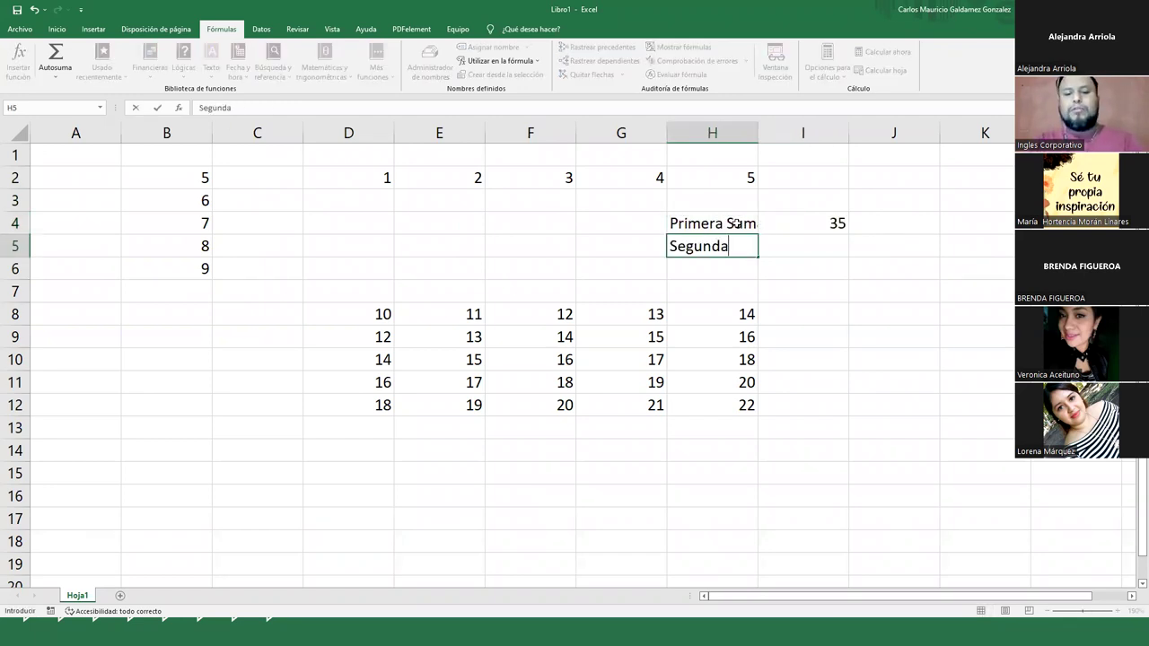
type(" Suma")
key("Tab")
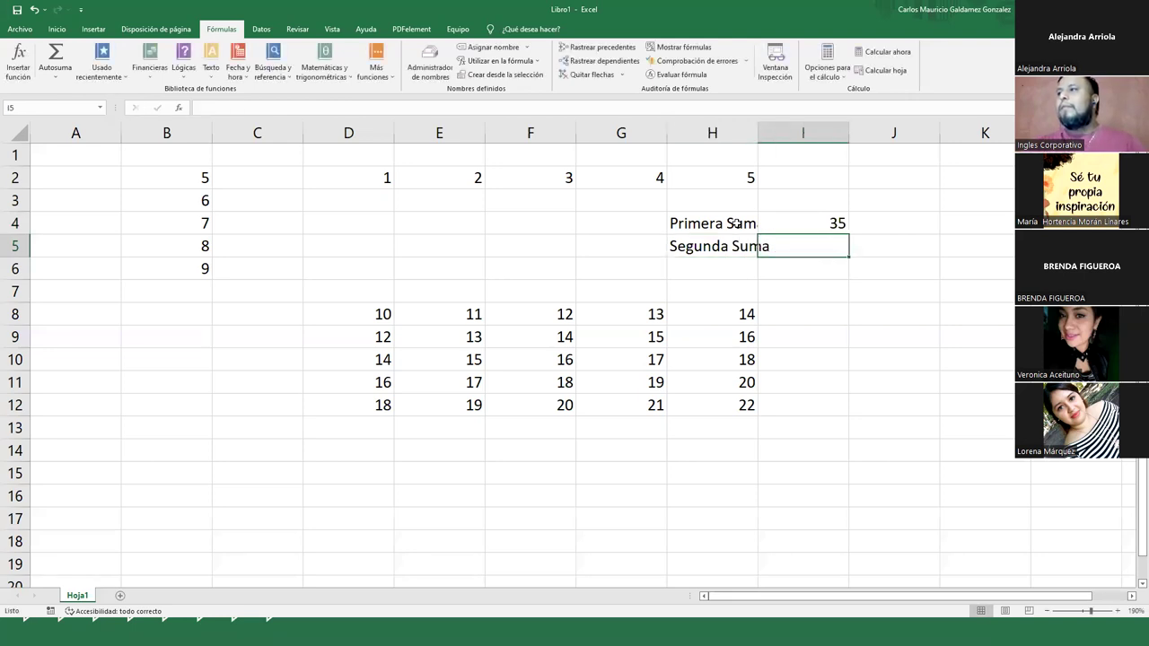
double_click(758, 133)
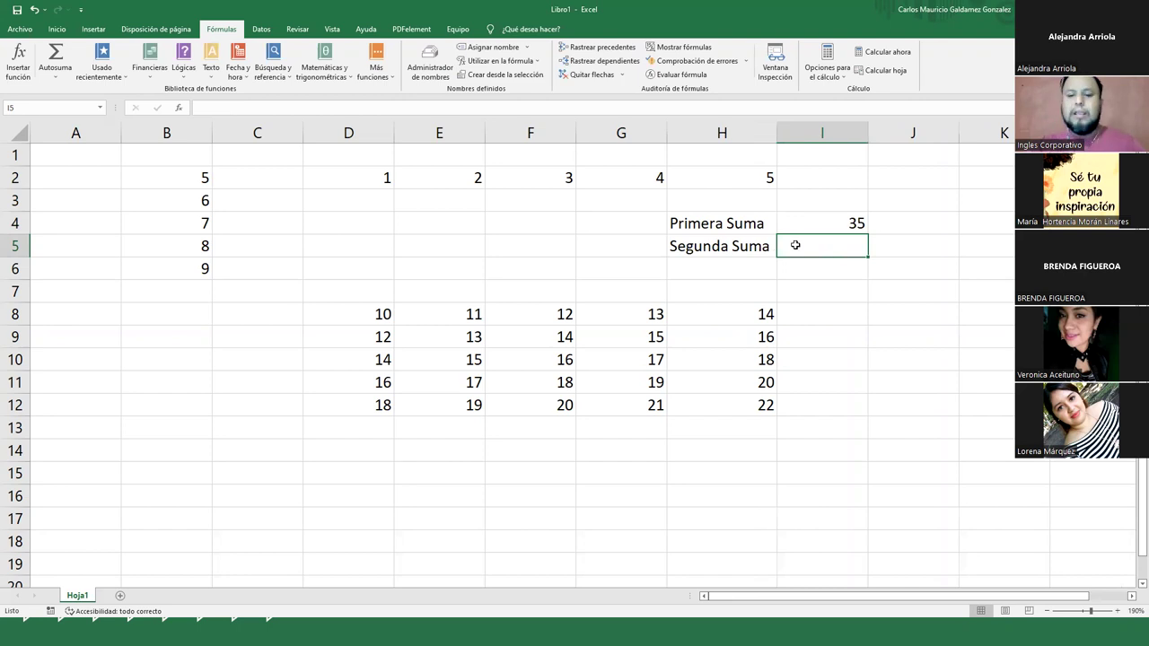
- Enter the formula =SUMA(Segunda_Suma) in I5 and compare its result with the selection sum of D2:H2
type("=suma(")
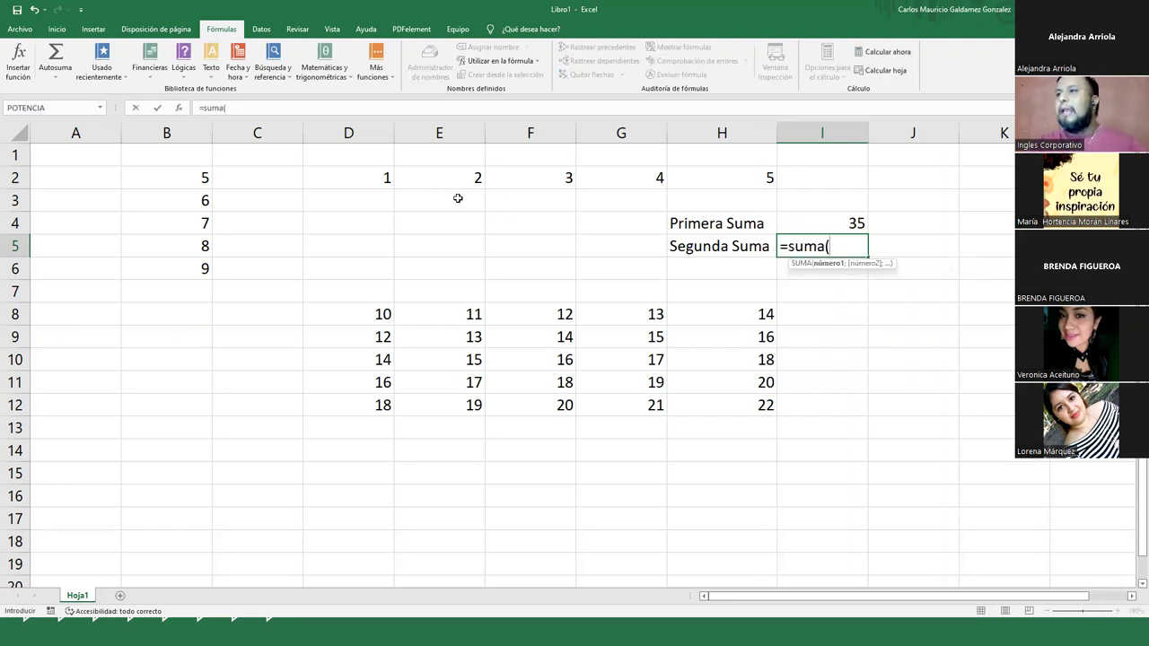
left_click_drag(385, 177, 700, 167)
type(")")
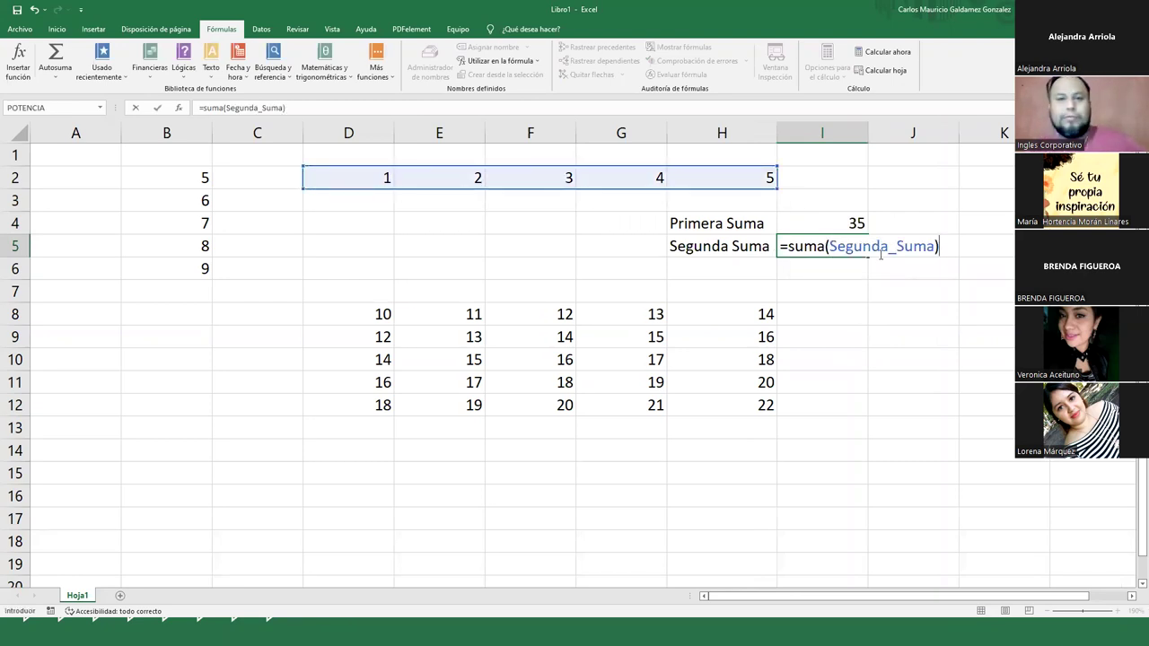
key("Return")
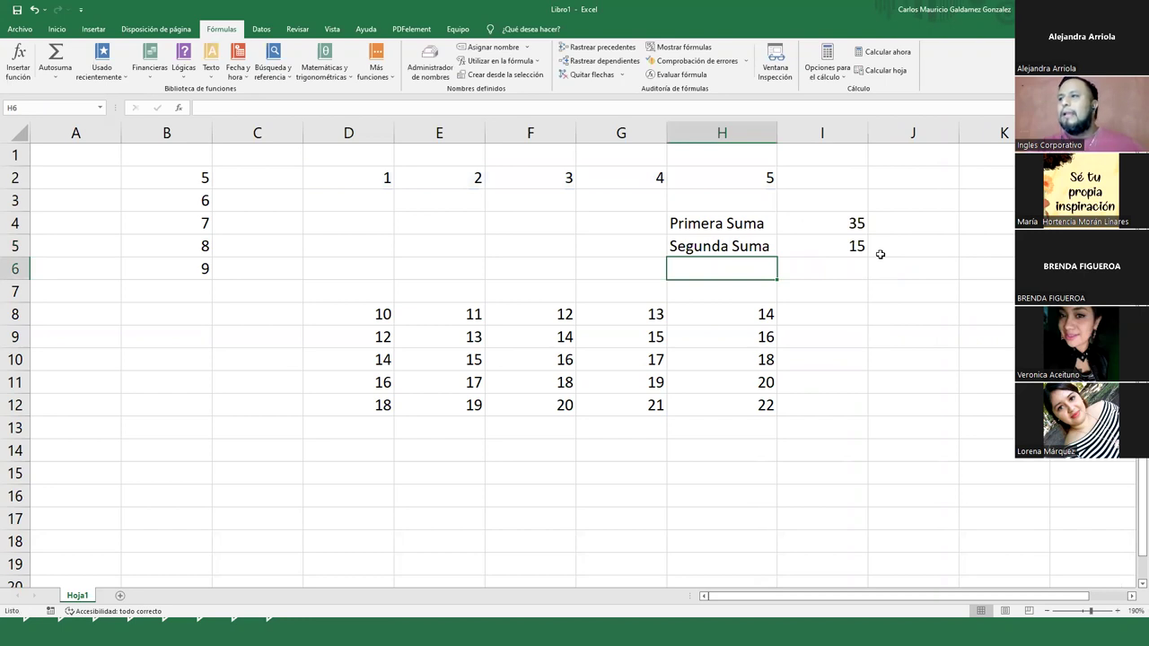
left_click_drag(379, 177, 726, 180)
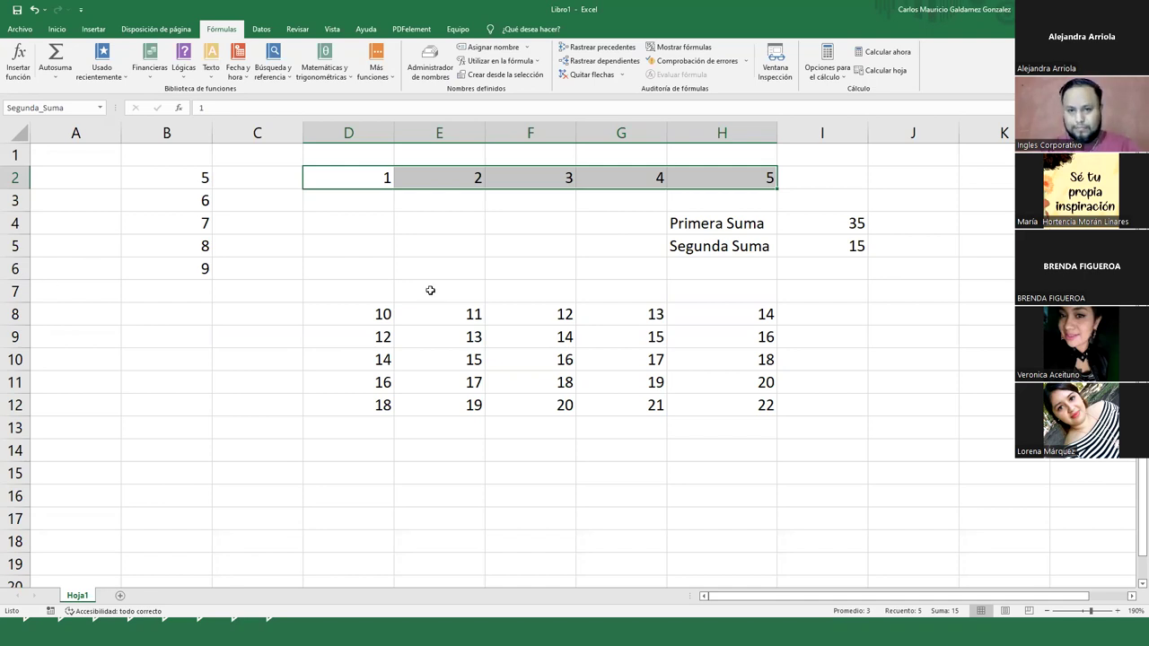
- Examine the labels in H4:H5, and compare the name shown for B2 alone with that of the range B2:B6
left_click(741, 228)
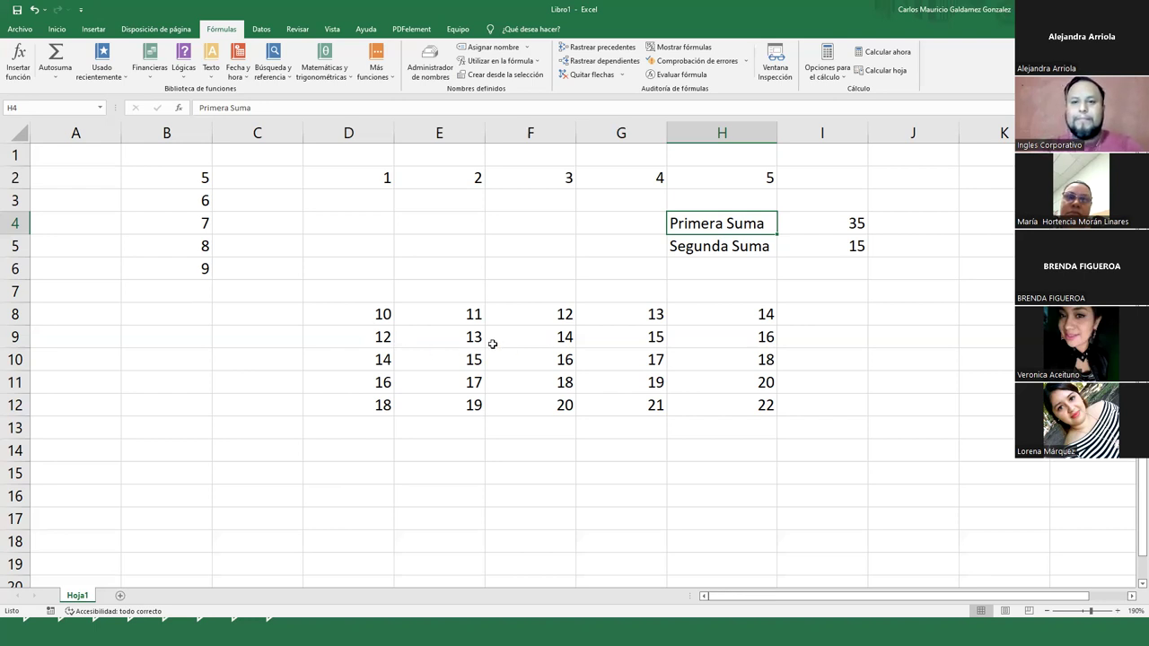
left_click(696, 251)
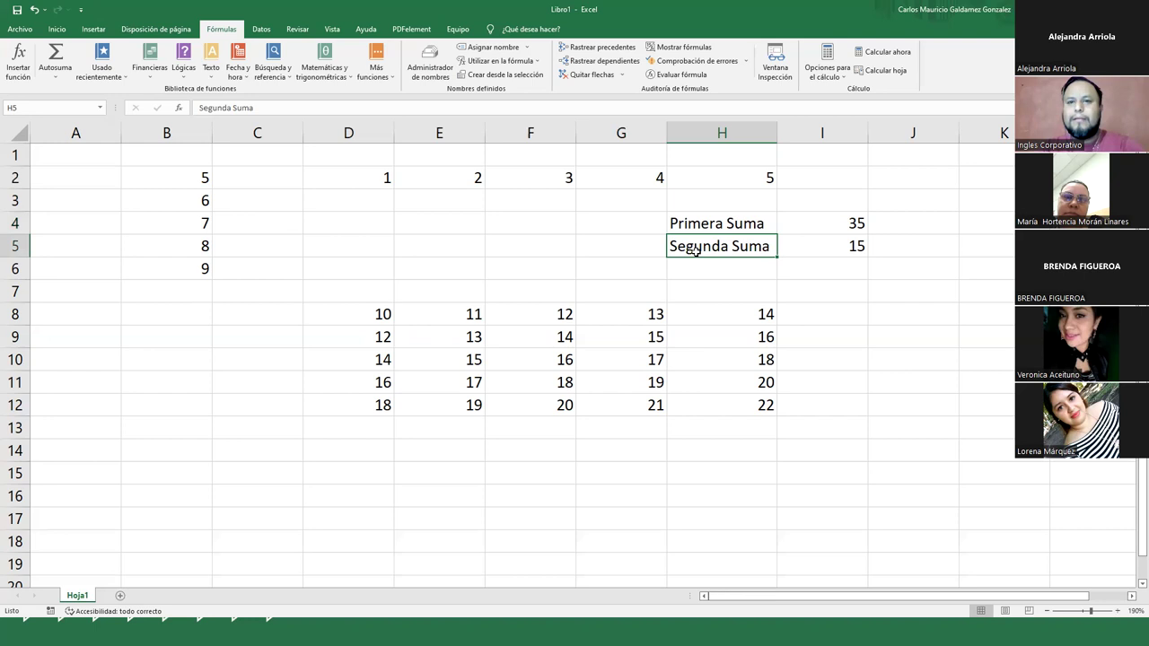
left_click_drag(686, 225, 686, 246)
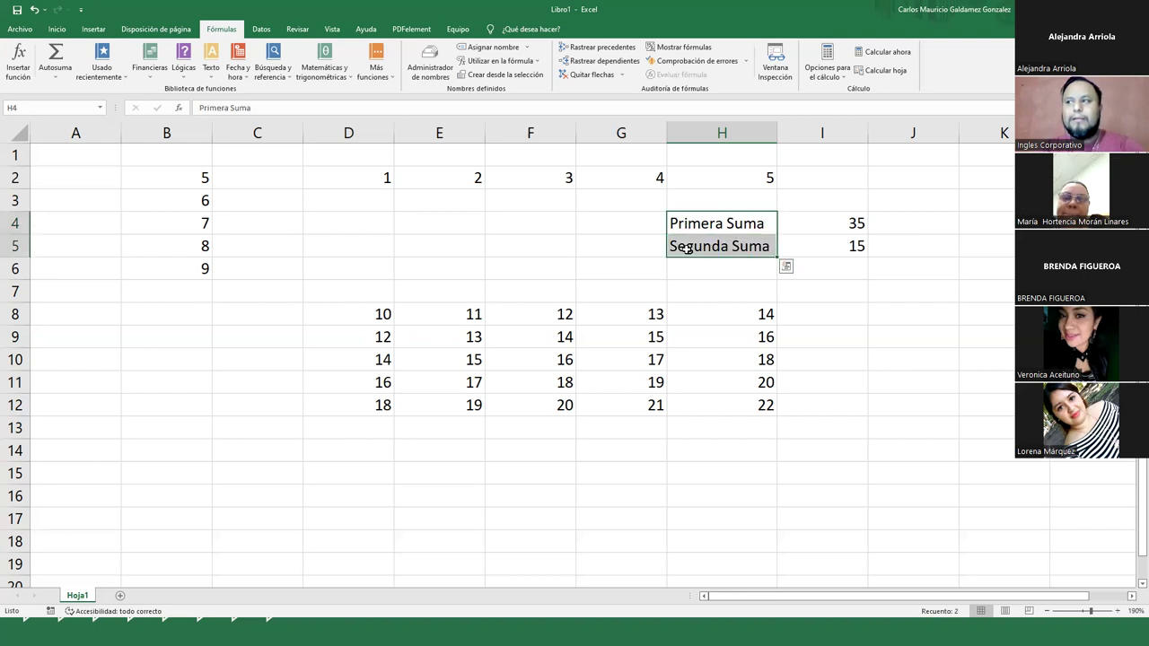
key("F2")
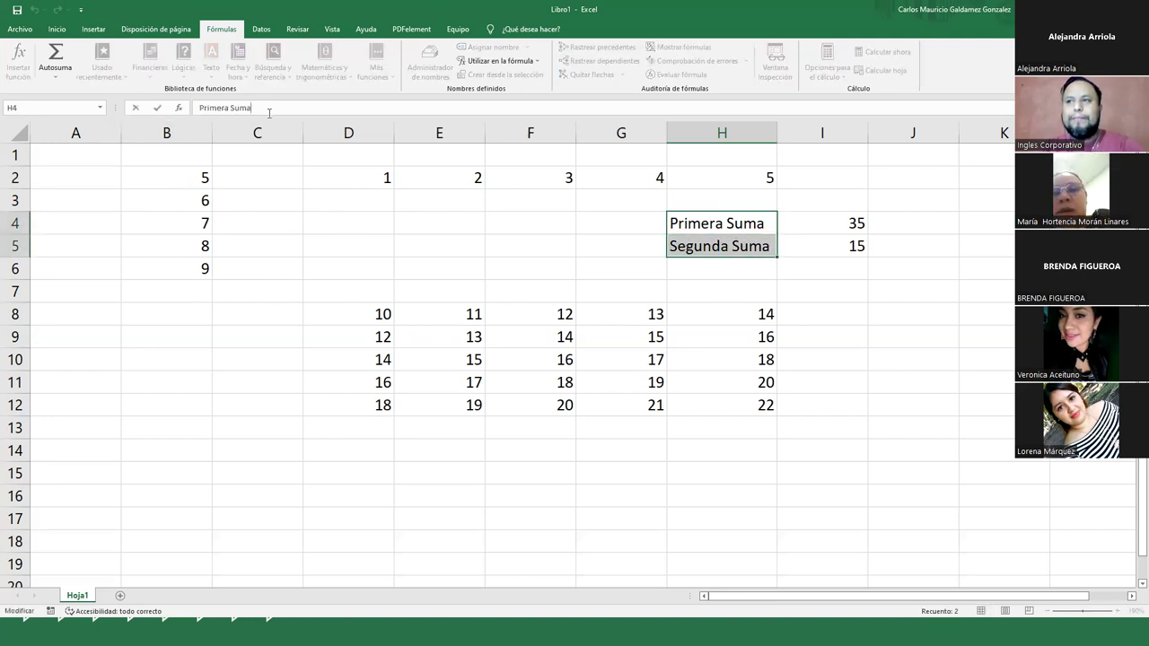
left_click(200, 176)
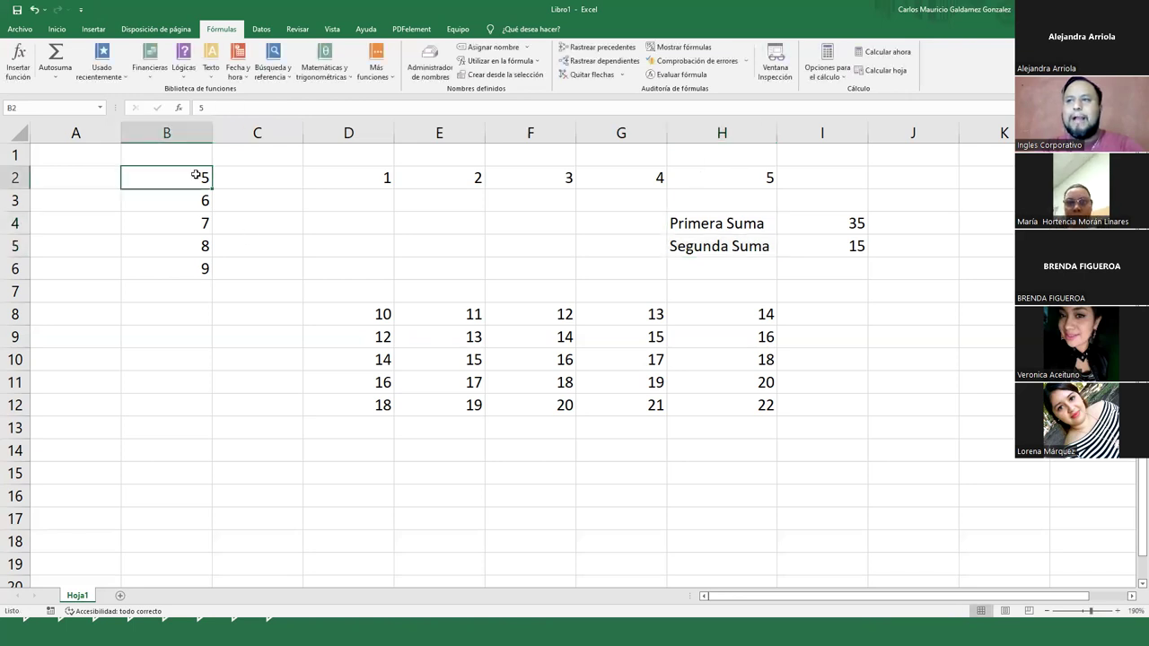
left_click(45, 112)
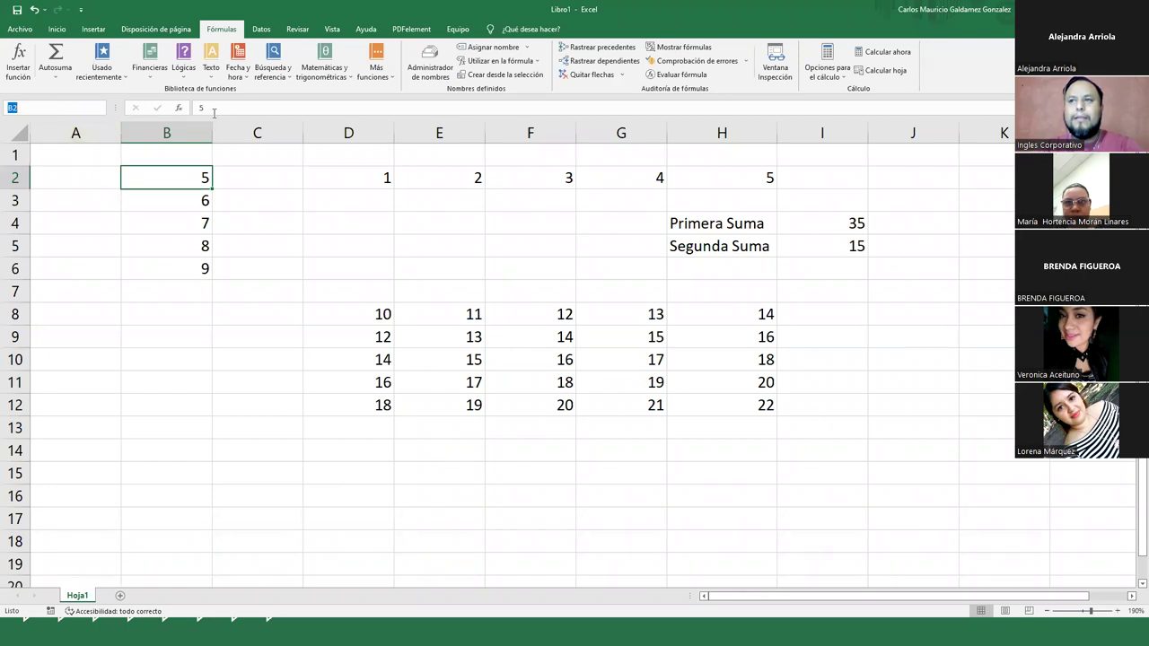
left_click(180, 178)
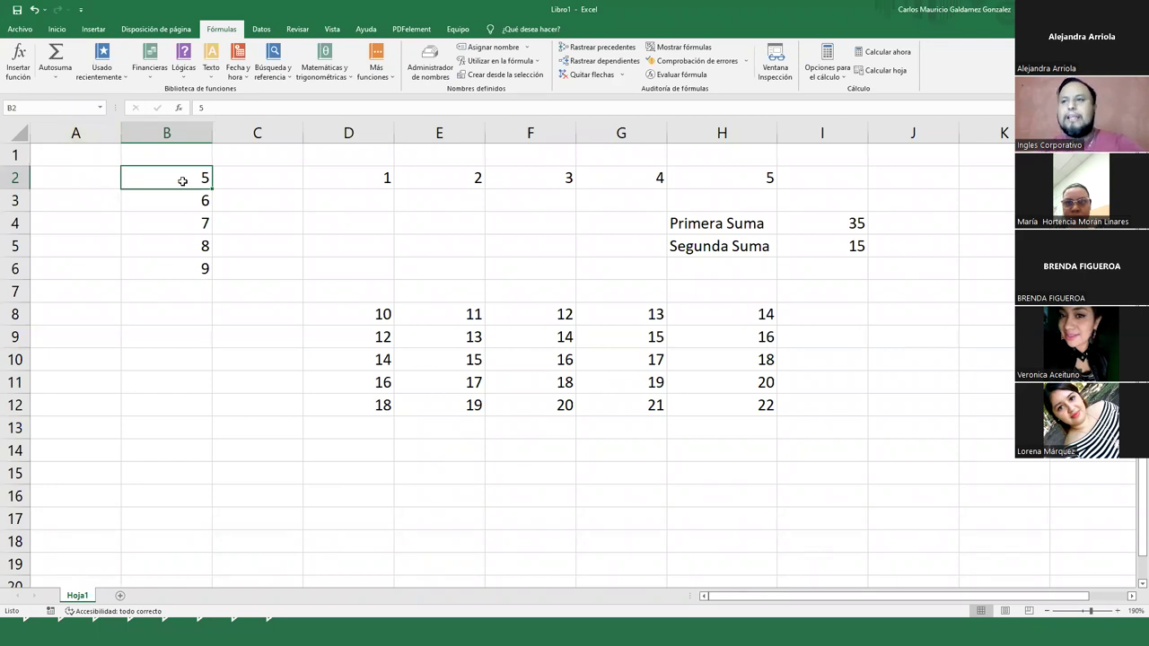
left_click_drag(178, 251, 178, 268)
left_click(76, 108)
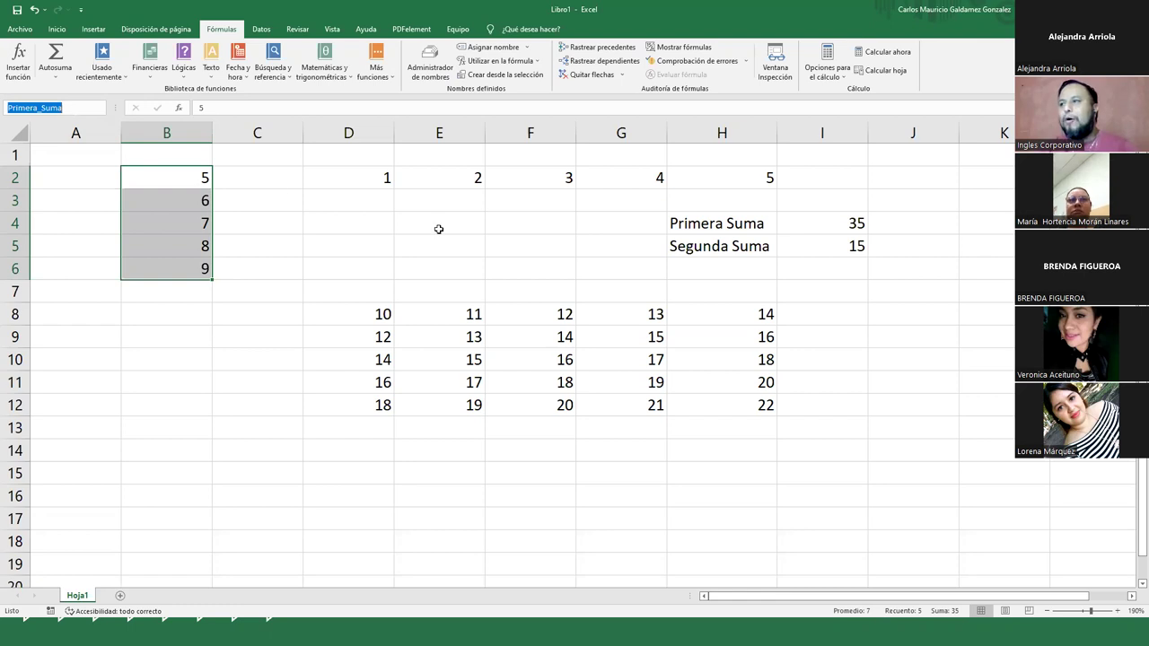
- Inspect the formula in I4 and the named range it references, without changing it
left_click(793, 231)
double_click(793, 230)
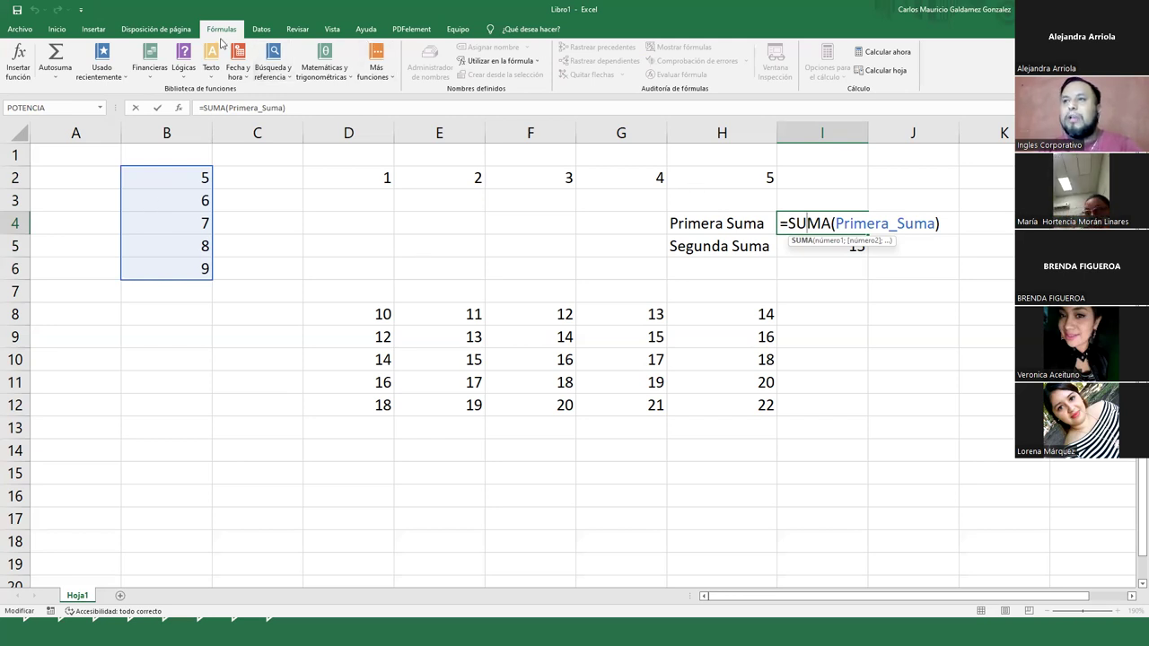
key("ctrl+Return")
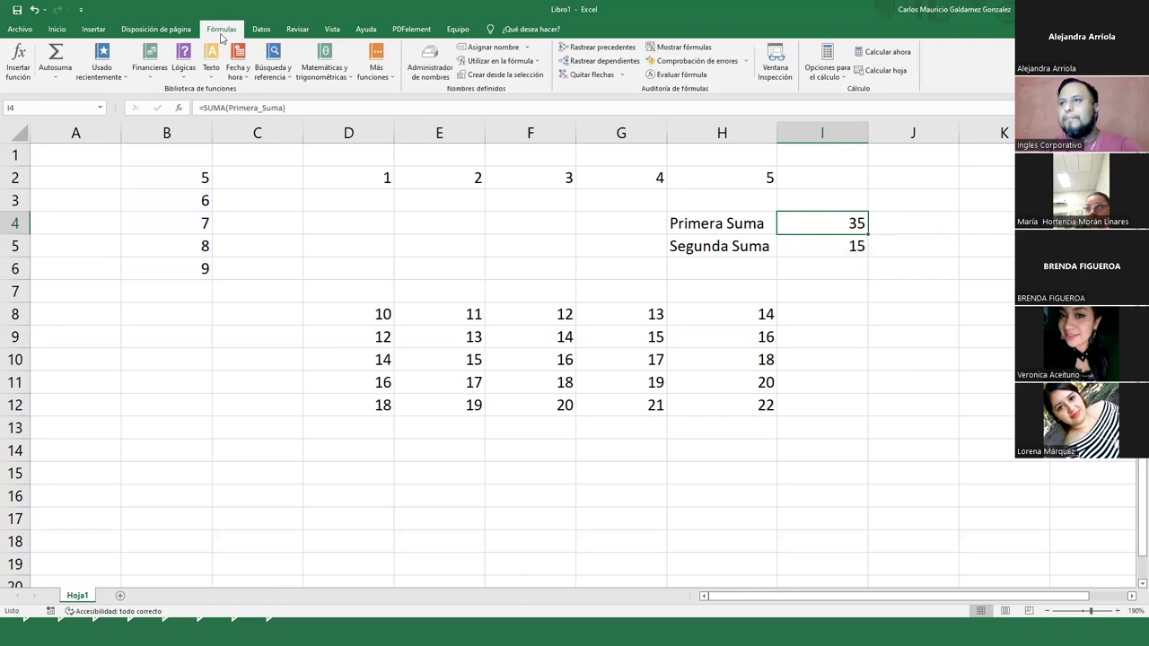
- Review the values and references of the defined names in the Name Manager under the screen magnifier, then close both
left_click(428, 76)
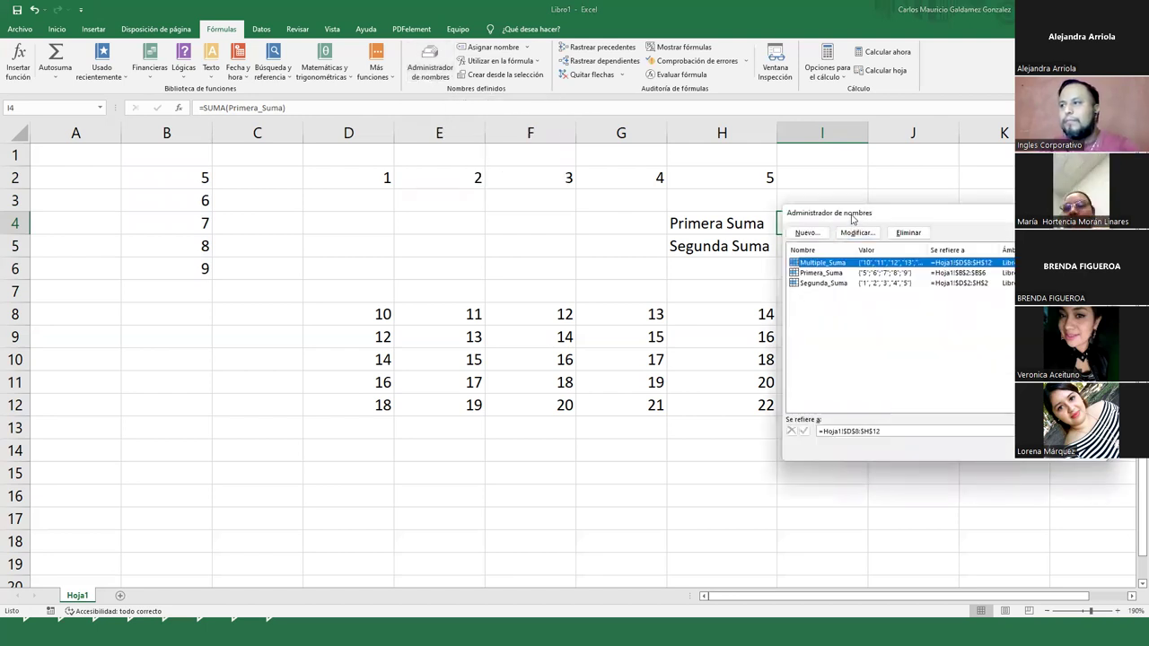
left_click_drag(852, 219, 868, 290)
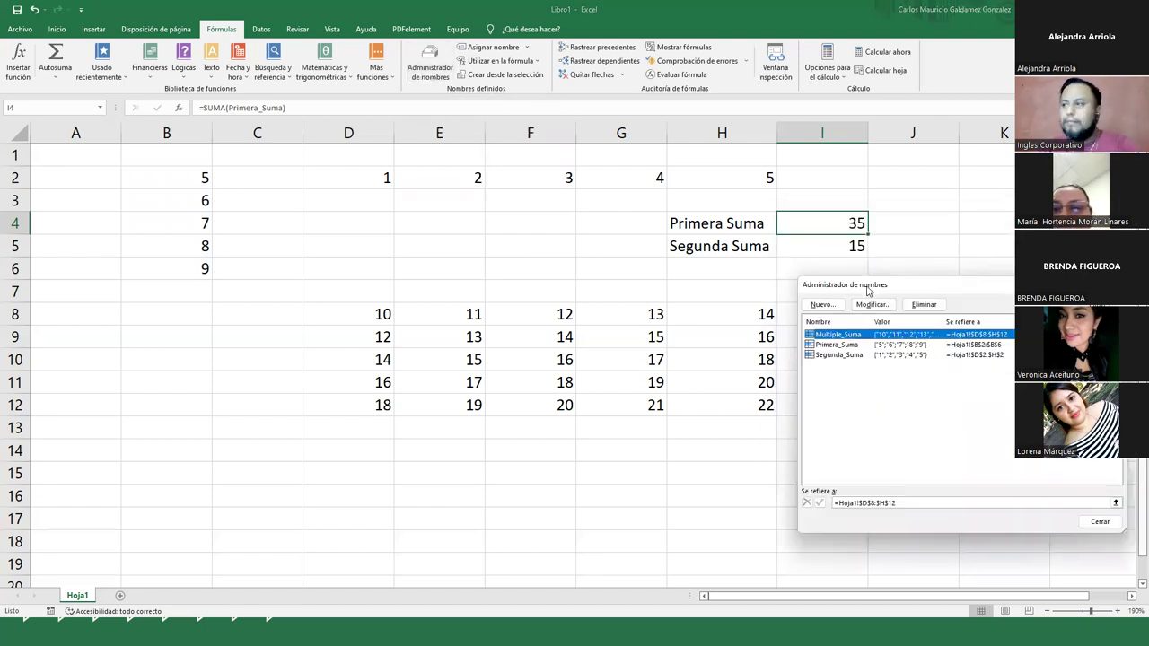
left_click_drag(865, 290, 469, 176)
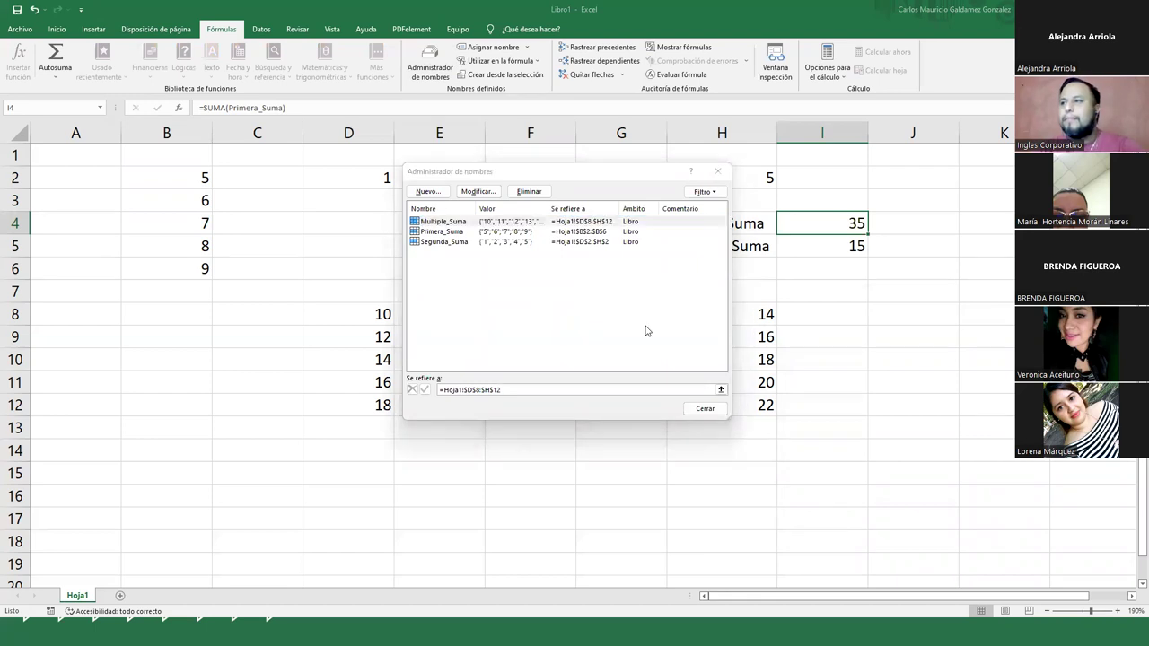
key("super+plus")
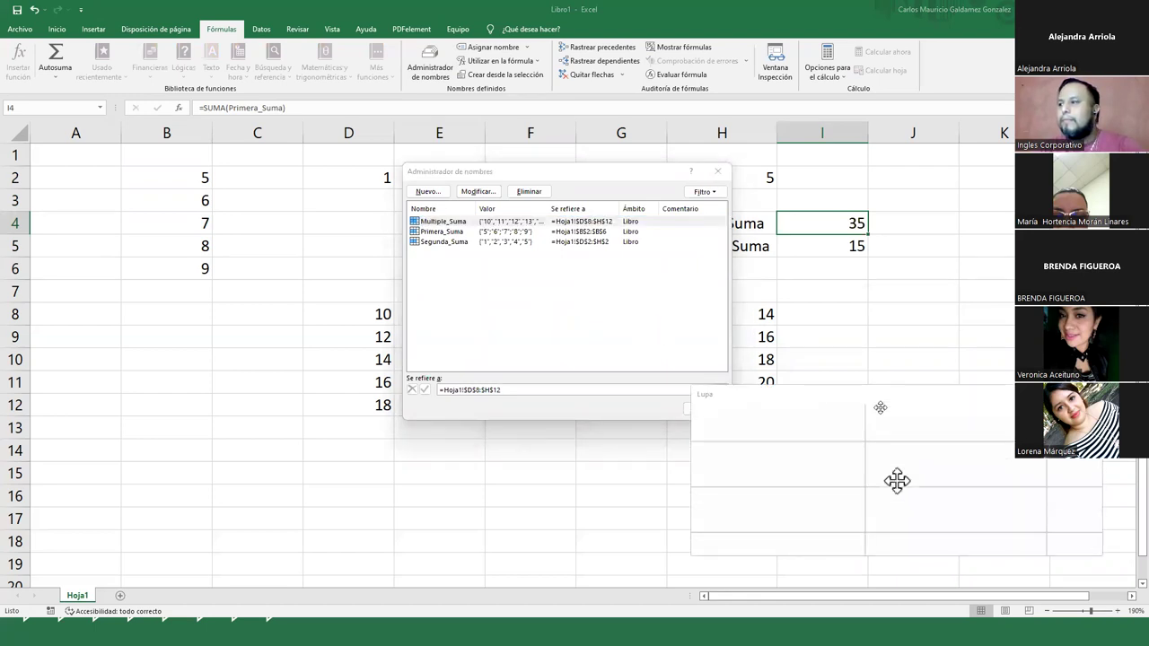
left_click_drag(896, 481, 936, 511)
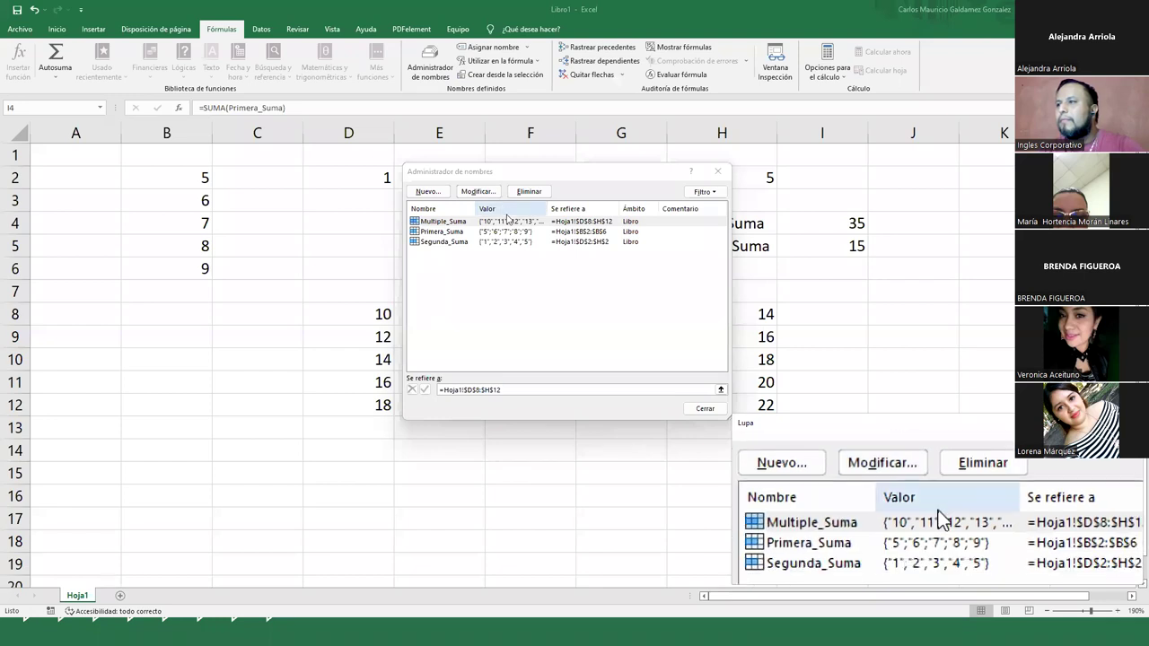
left_click(521, 262)
left_click(602, 267)
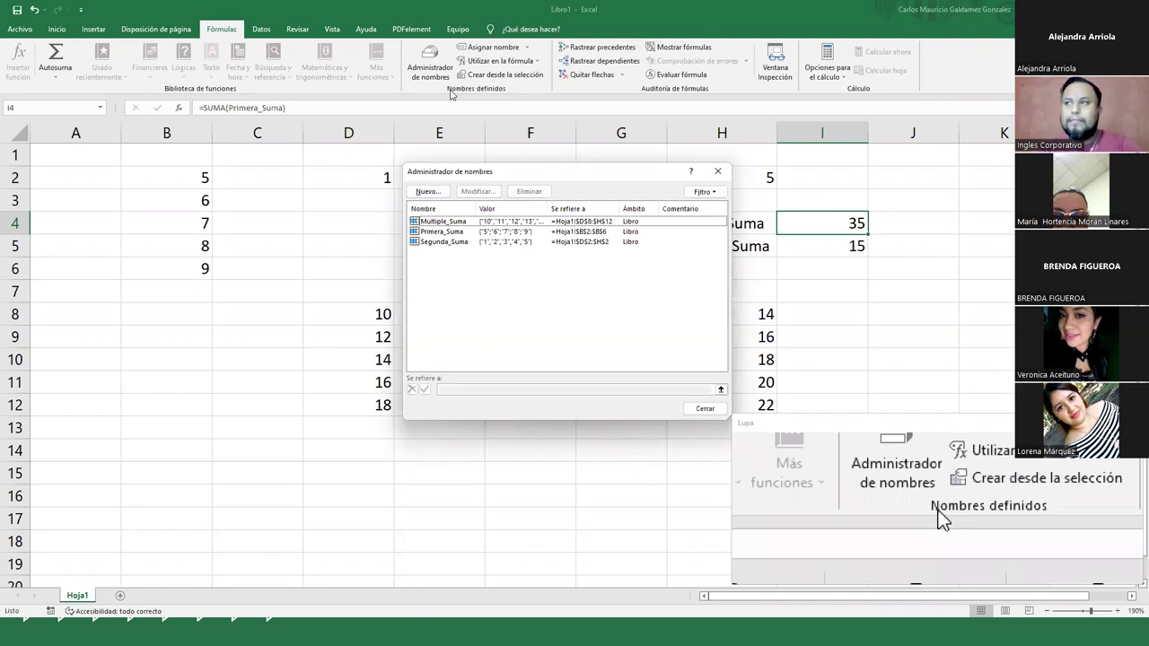
left_click(709, 409)
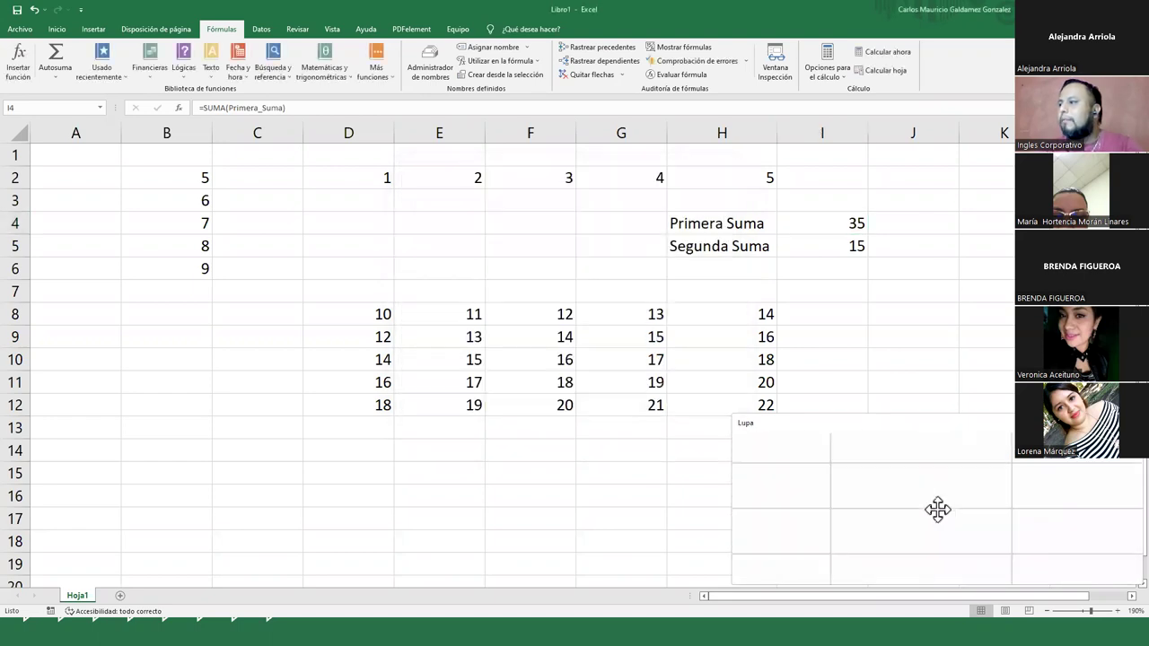
key("super+Escape")
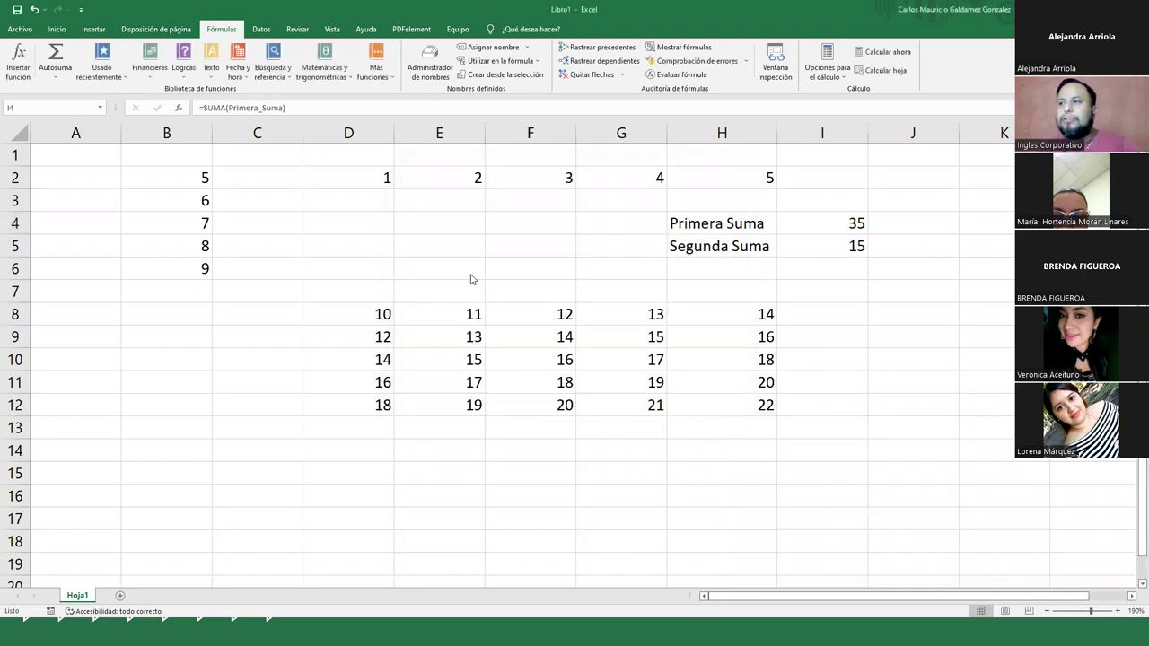
- Label H6 "Promedio" for the average of the block D8:H12
left_click_drag(372, 314, 697, 405)
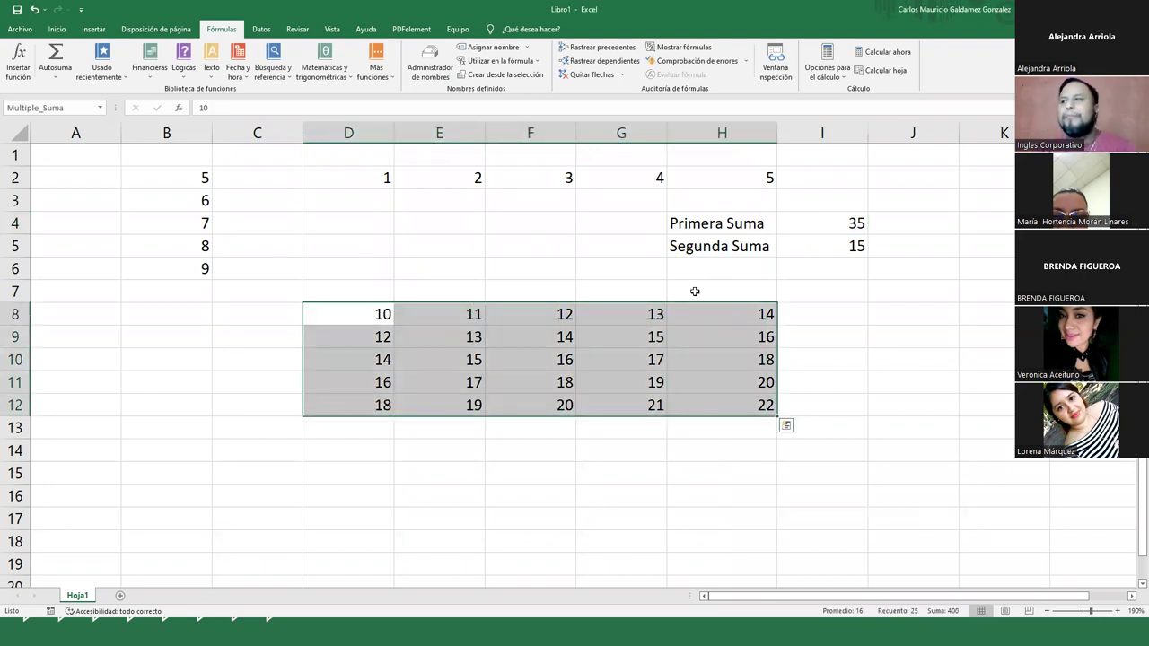
left_click(689, 274)
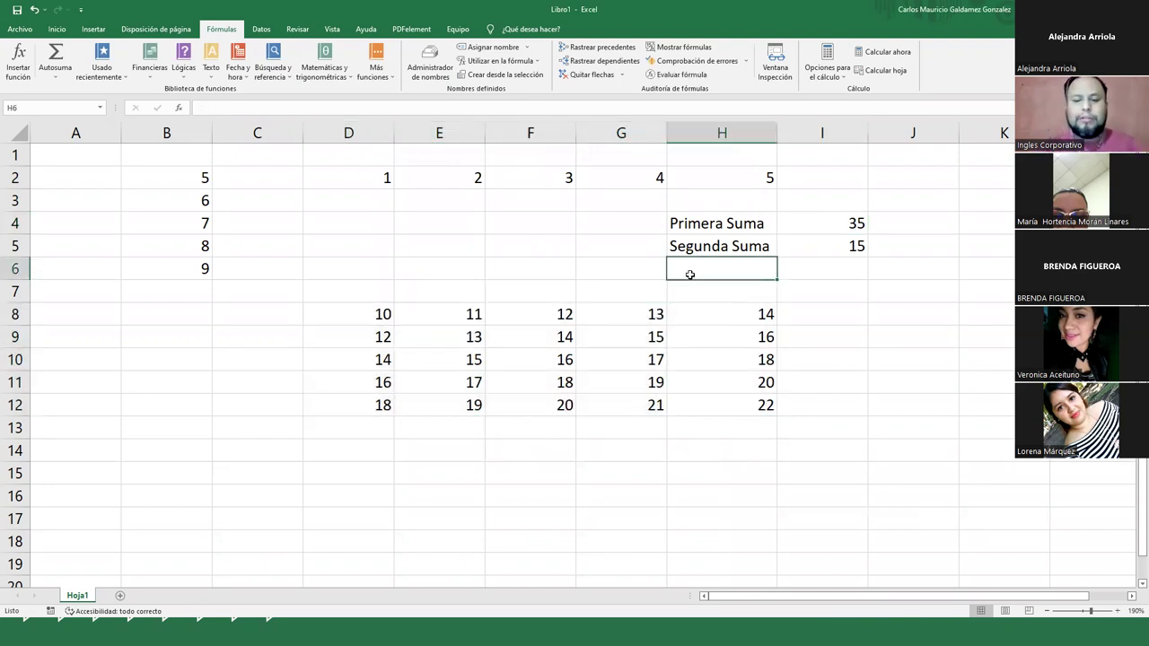
type("Promedio")
left_click_drag(371, 311, 699, 407)
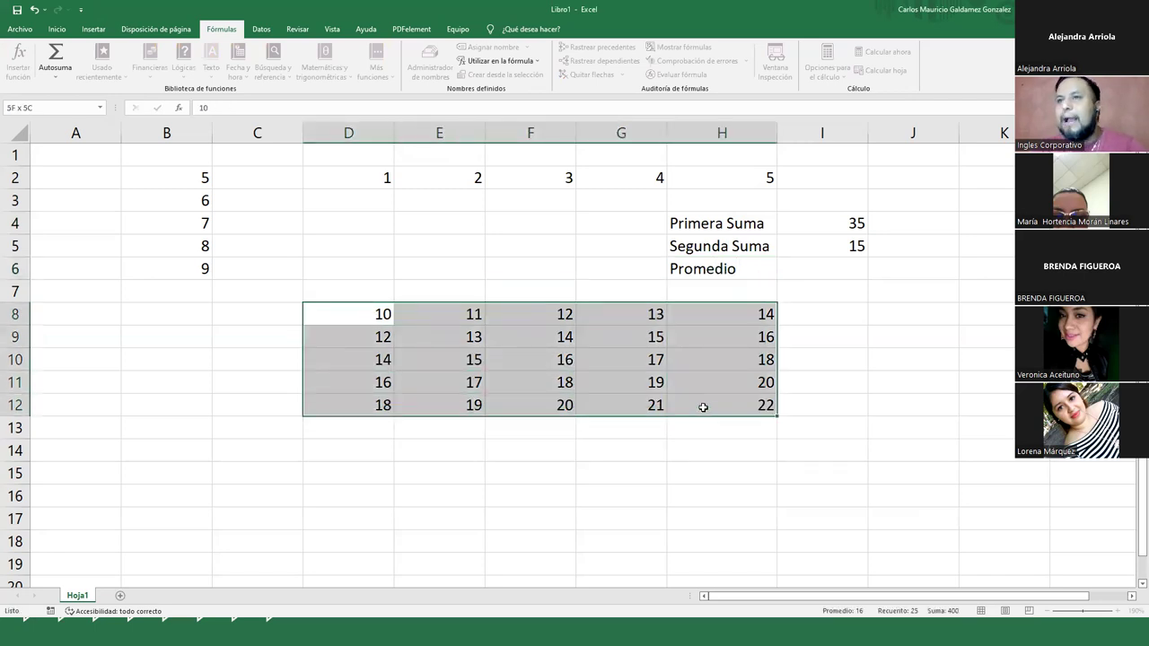
- Enter the formula =PROMEDIO(Multiple_Suma) in I6, using the range D8:H12 as its argument
left_click(745, 271)
key("Right")
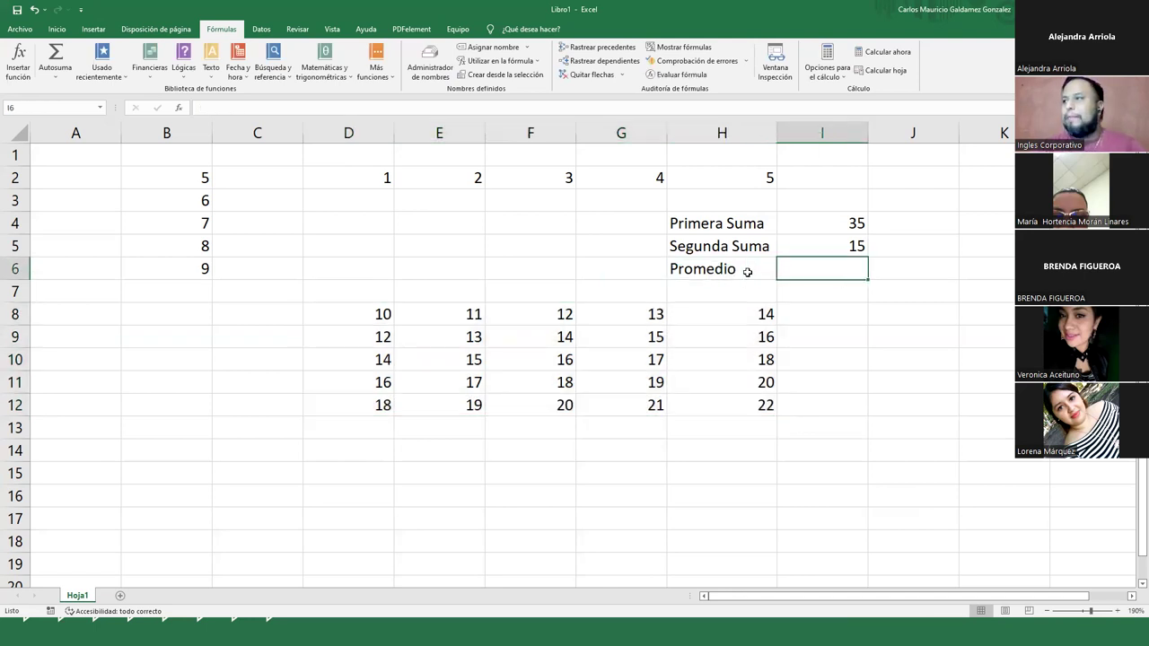
type("=")
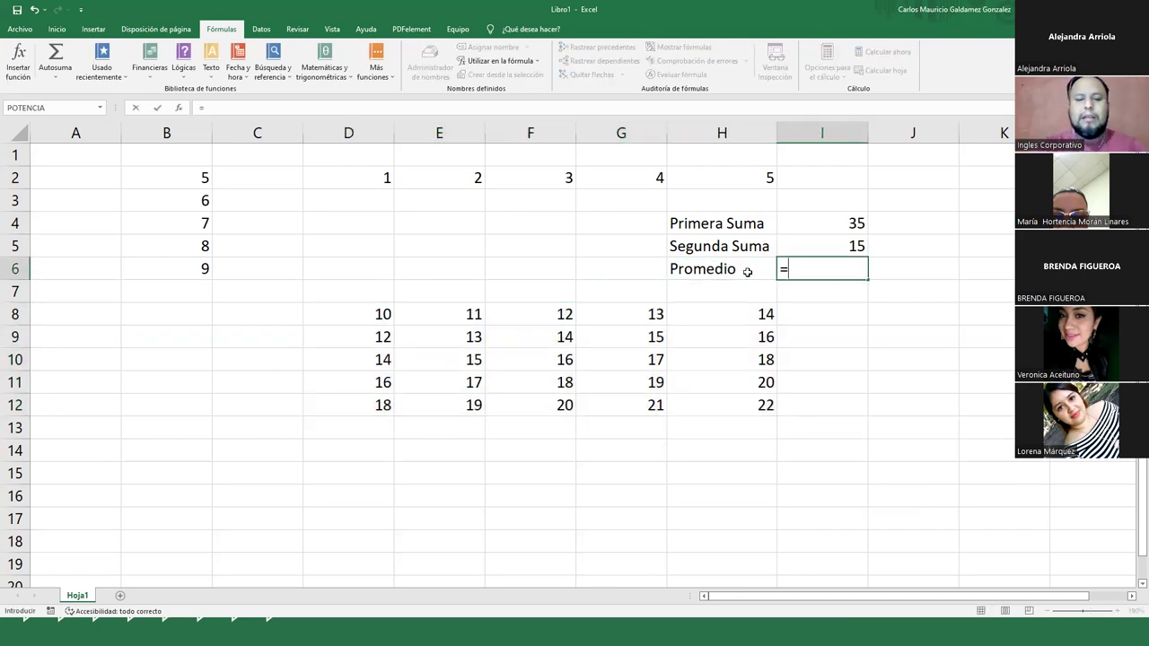
type("promedio(")
key("Return")
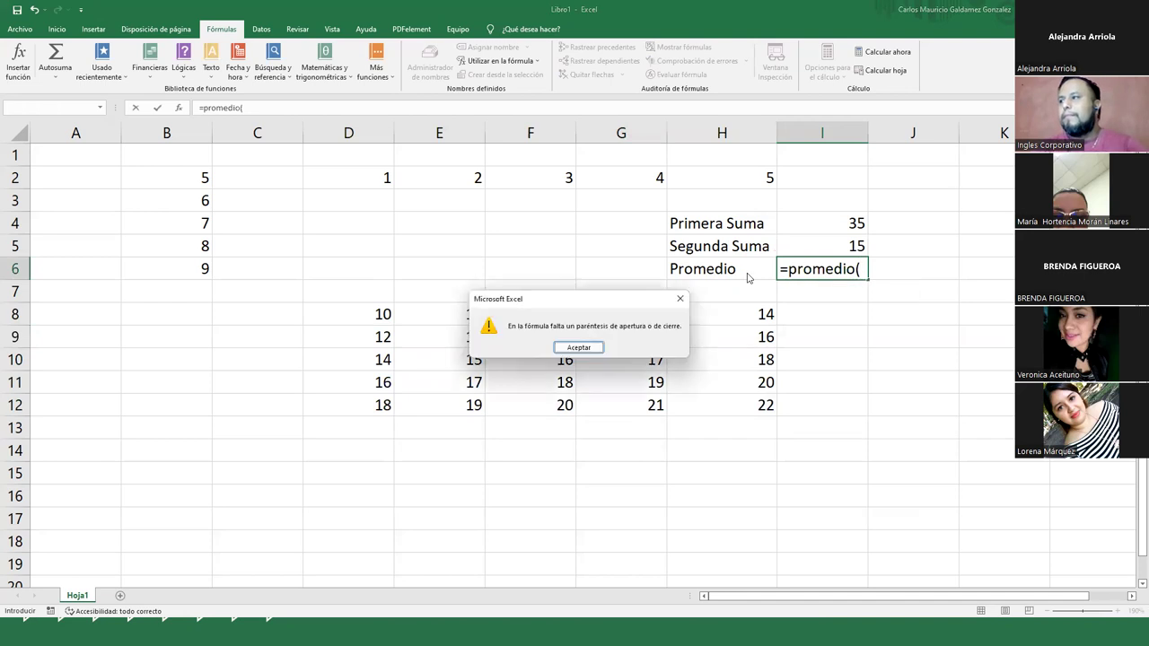
key("Return")
key("BackSpace")
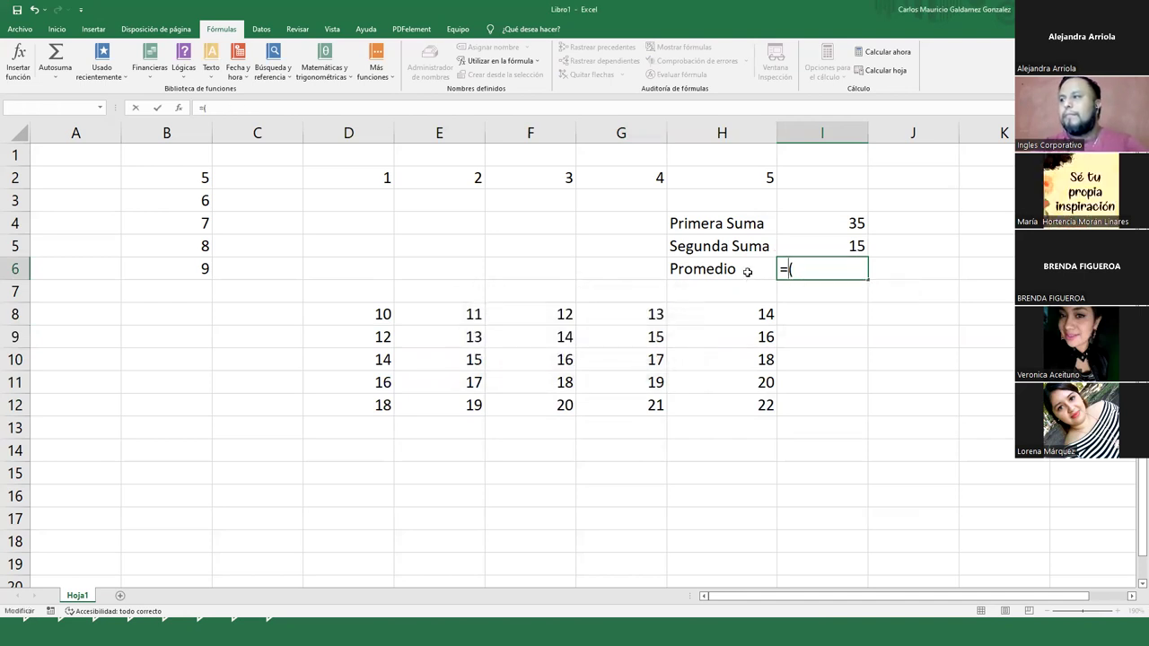
type("Promed")
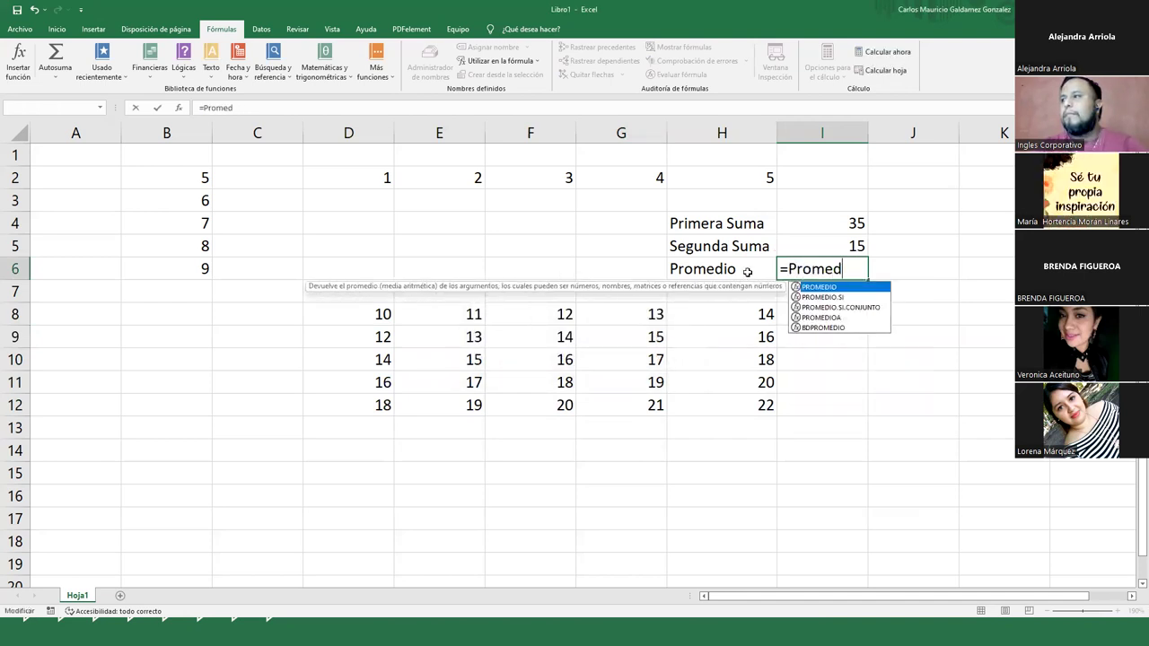
key("Tab")
left_click_drag(383, 319, 709, 394)
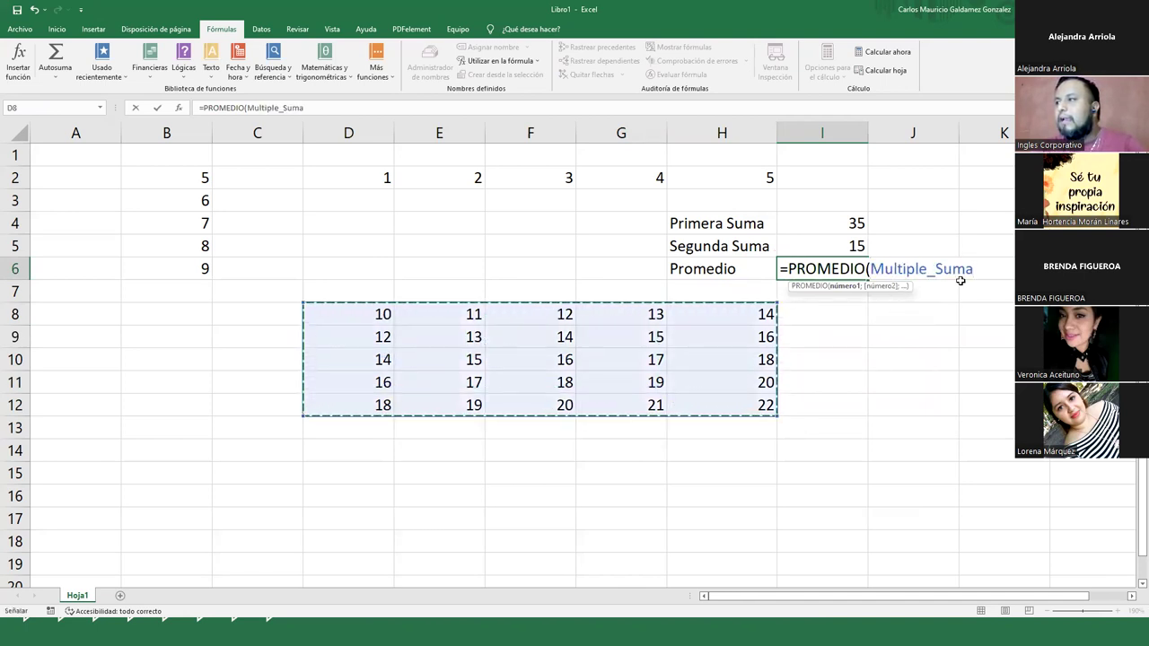
key("Return")
key("Up")
key("Right")
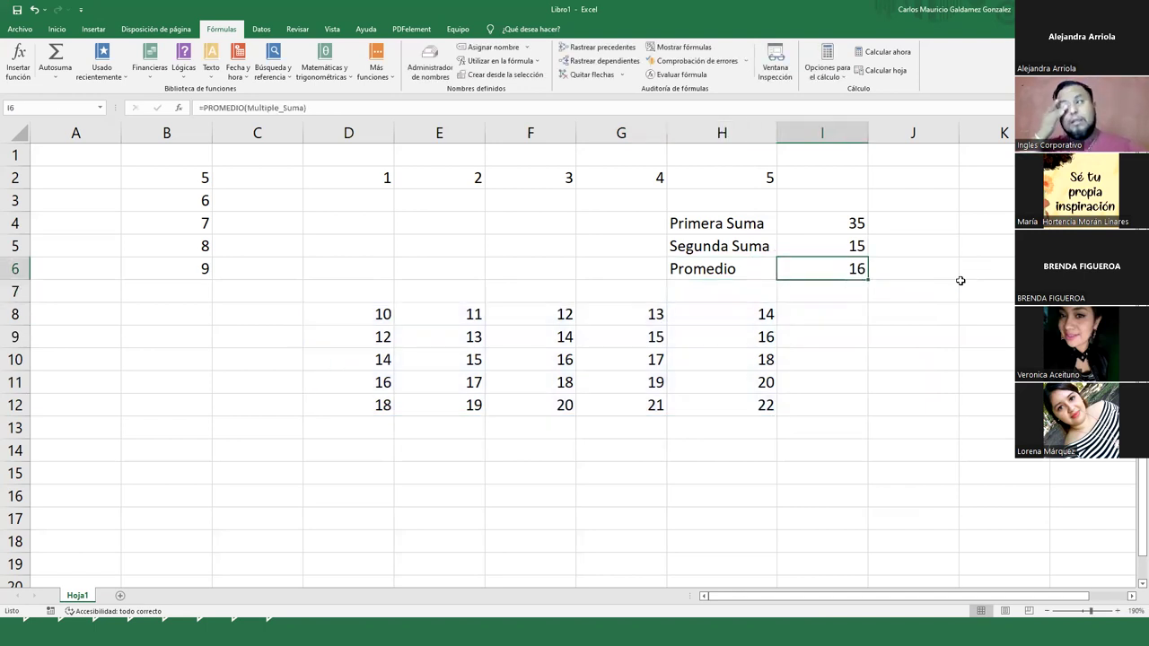
- Compare the result in I6 with the selection average of D8:H12, then switch to the slide presentation on naming a range
left_click_drag(384, 317, 721, 398)
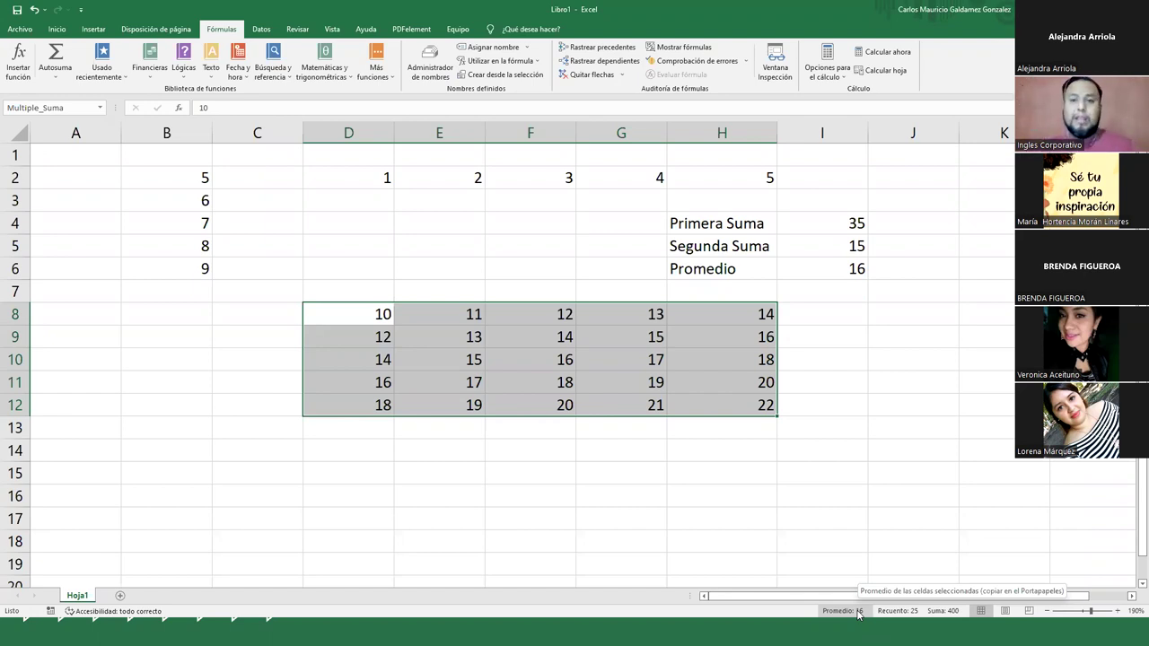
left_click(693, 275)
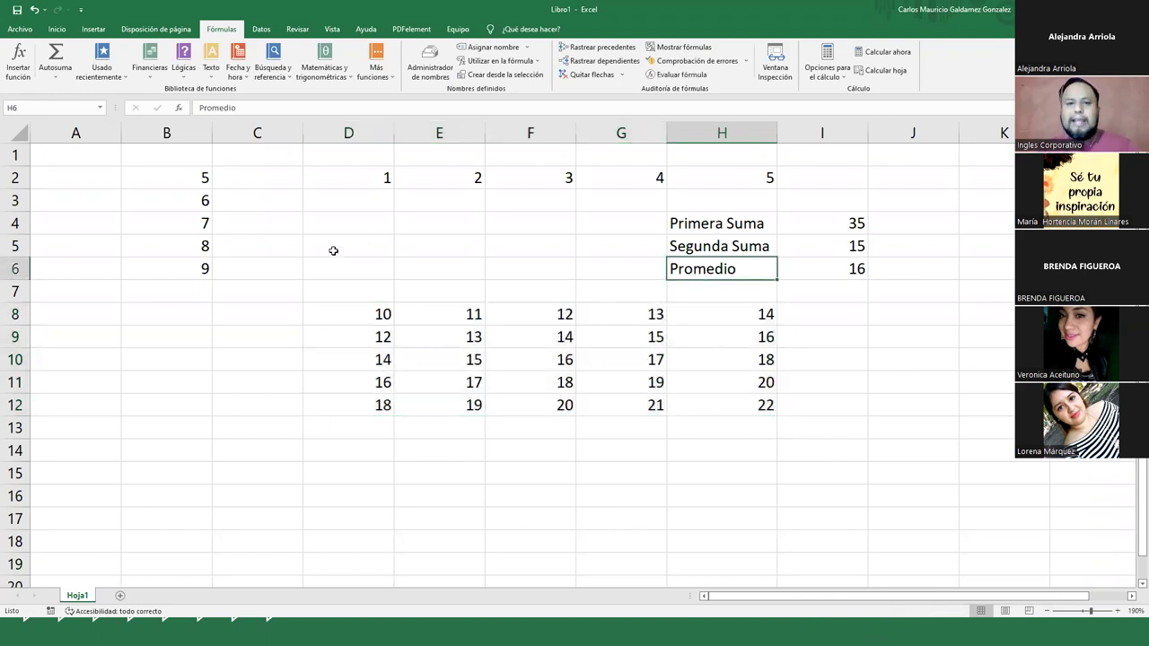
key("alt+Tab")
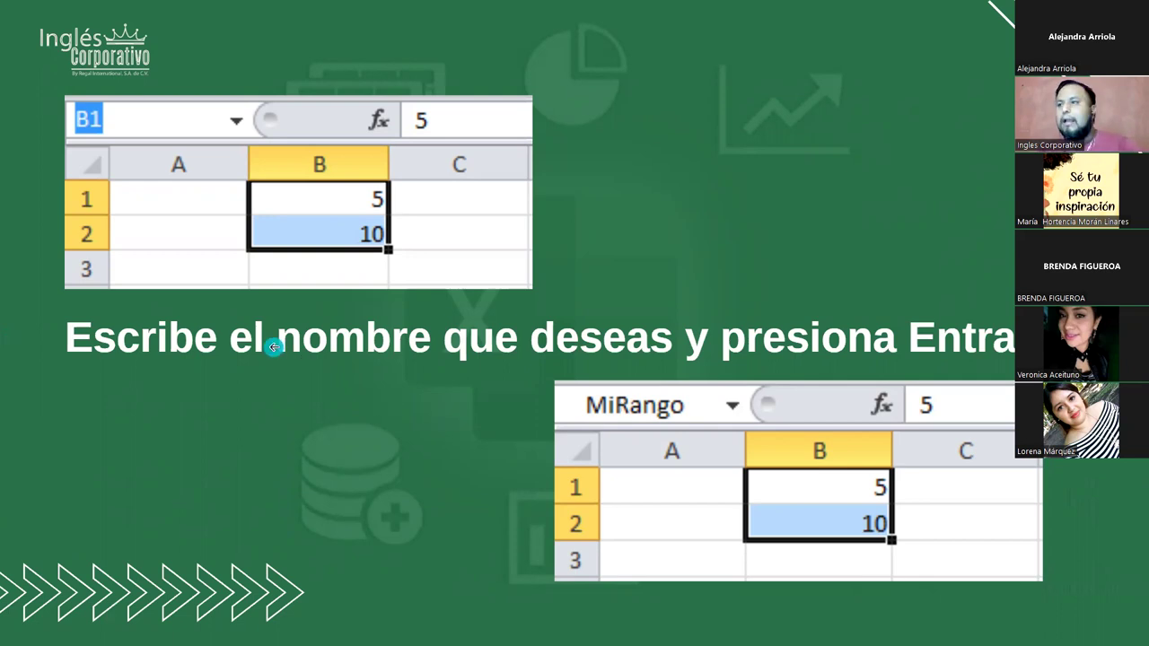
- Switch back to the Excel workbook and check the name assigned to the range B2:B6
key("alt+Tab")
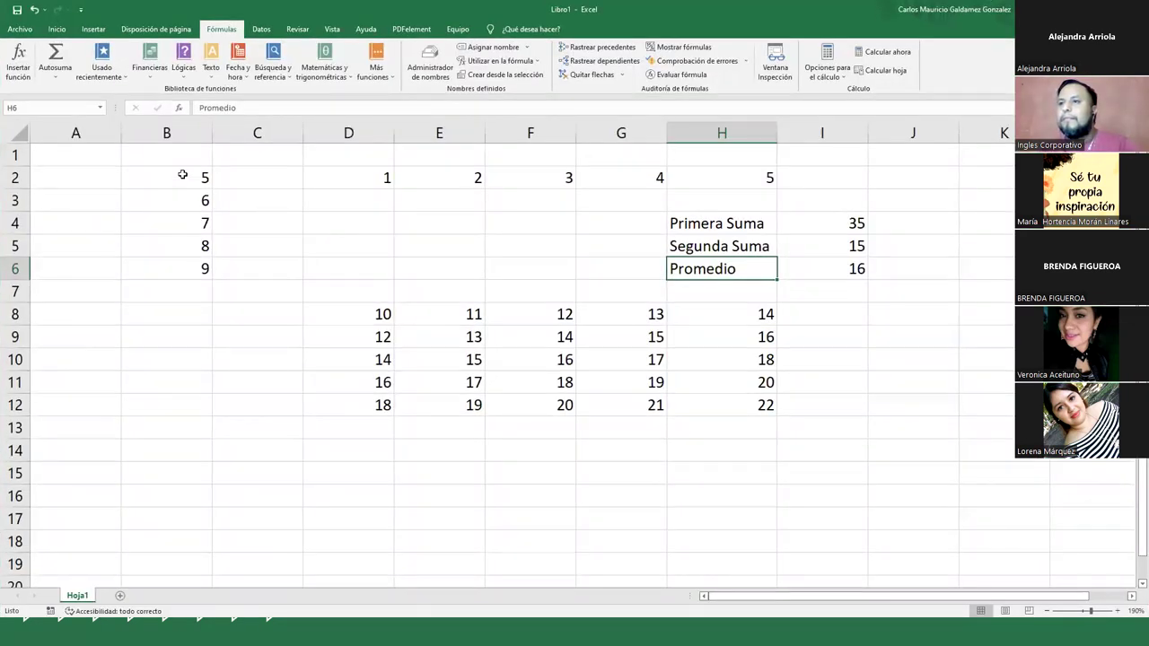
left_click_drag(179, 177, 171, 264)
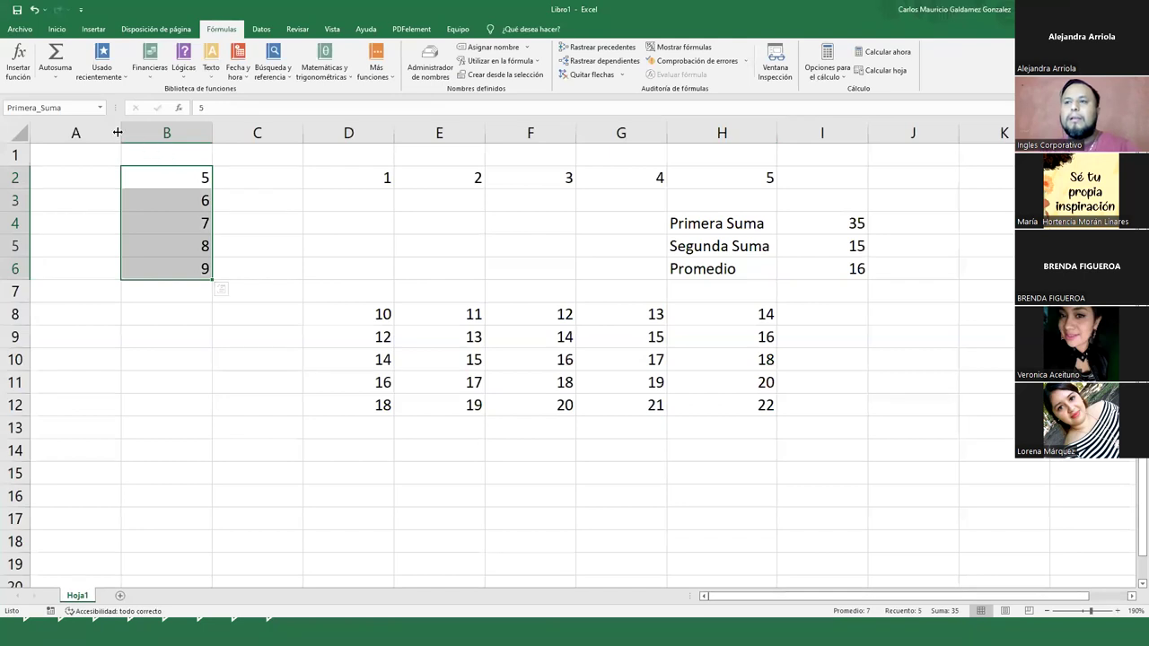
left_click(162, 179)
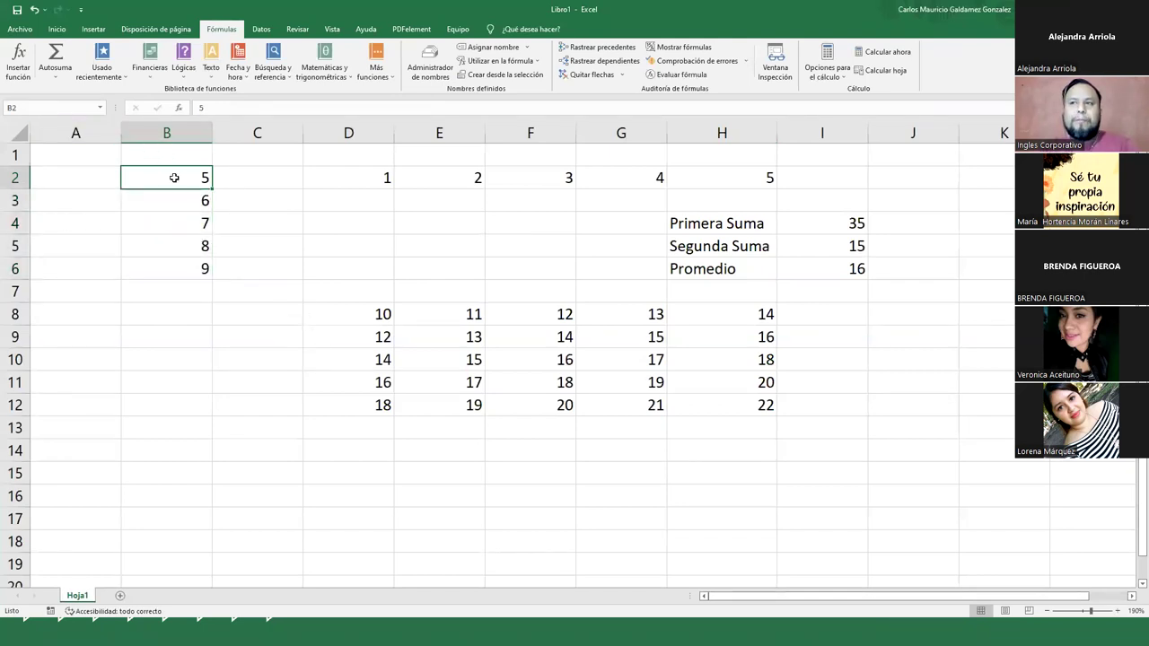
left_click_drag(158, 181, 160, 253)
left_click_drag(163, 266, 162, 265)
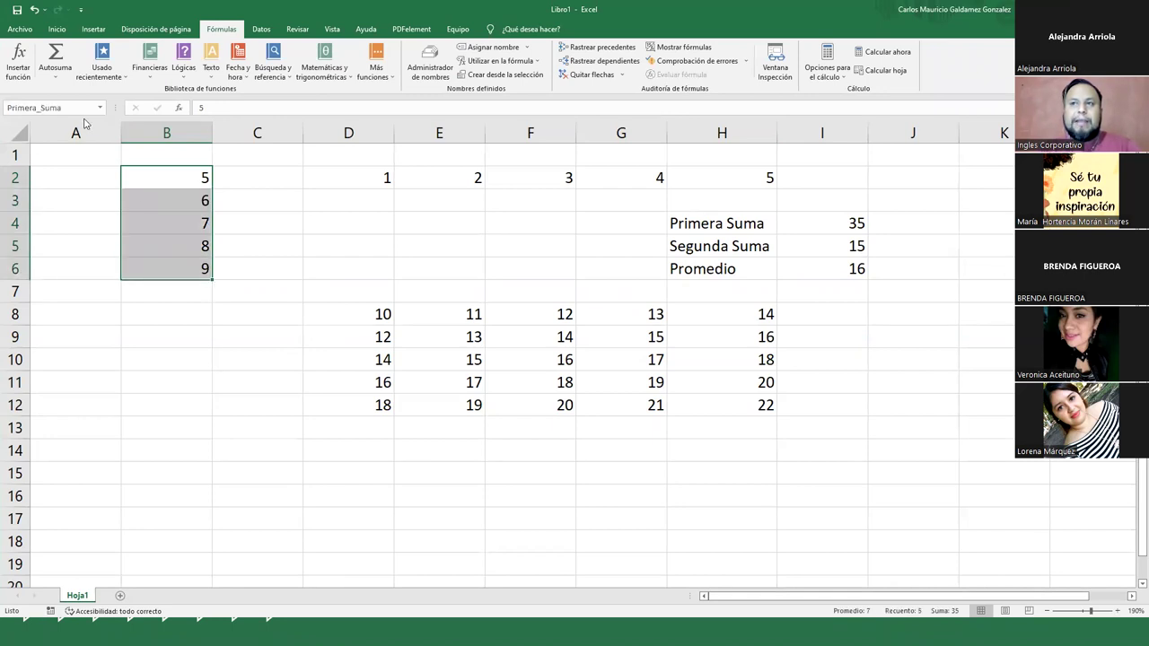
- Compare the individual cell references of B2 through B6 with the name of the whole B2:B6 range
left_click(190, 176)
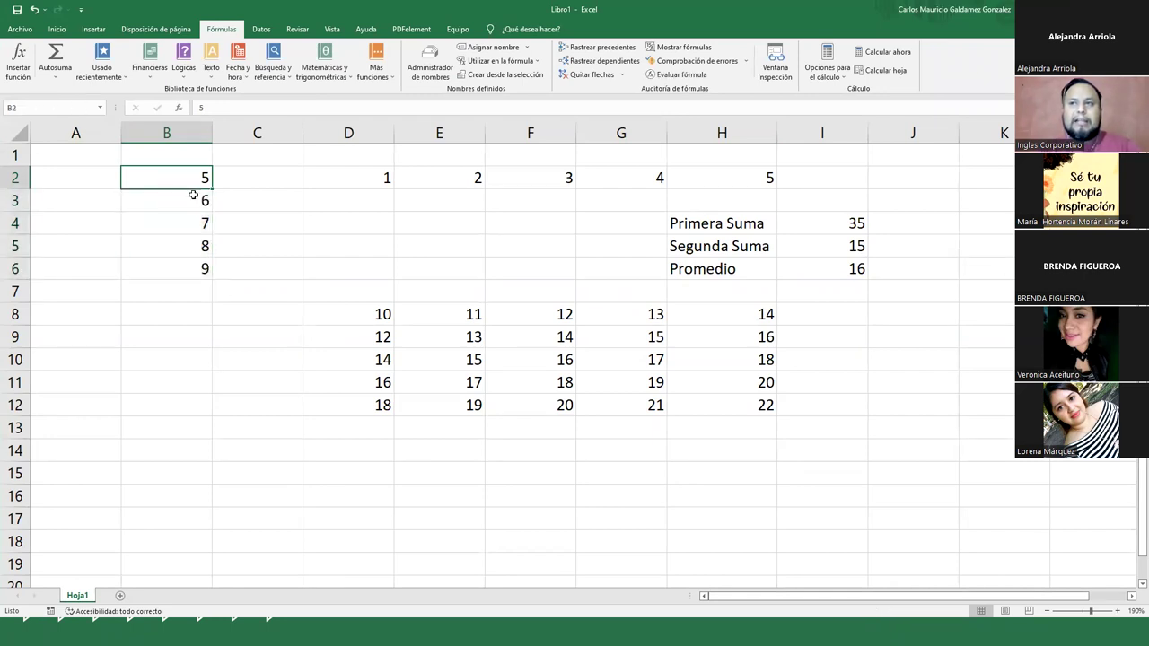
left_click(182, 203)
left_click(180, 225)
left_click(183, 246)
left_click(187, 275)
left_click(157, 247)
left_click(171, 223)
left_click(172, 199)
left_click(173, 185)
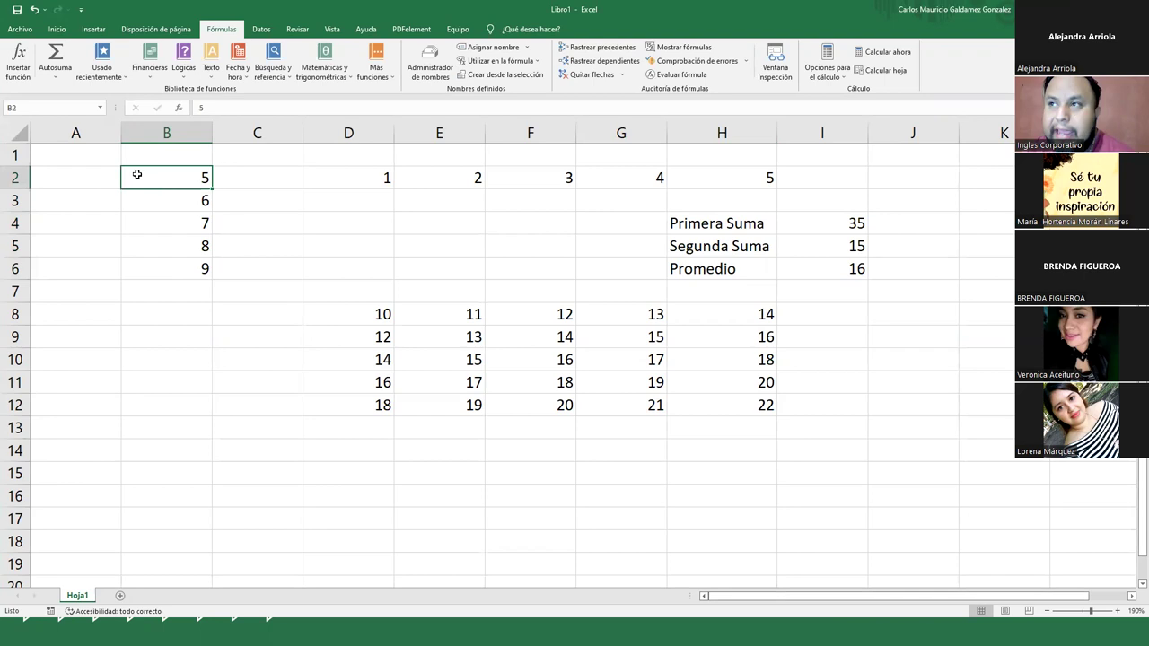
left_click_drag(161, 179, 166, 269)
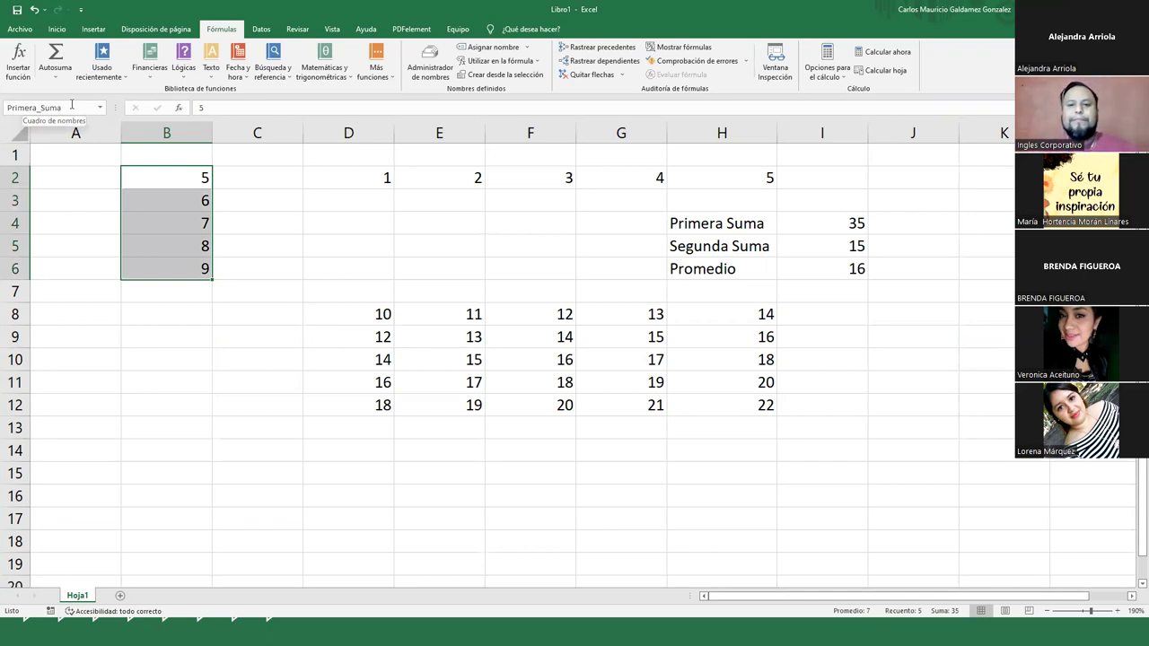
left_click(186, 179)
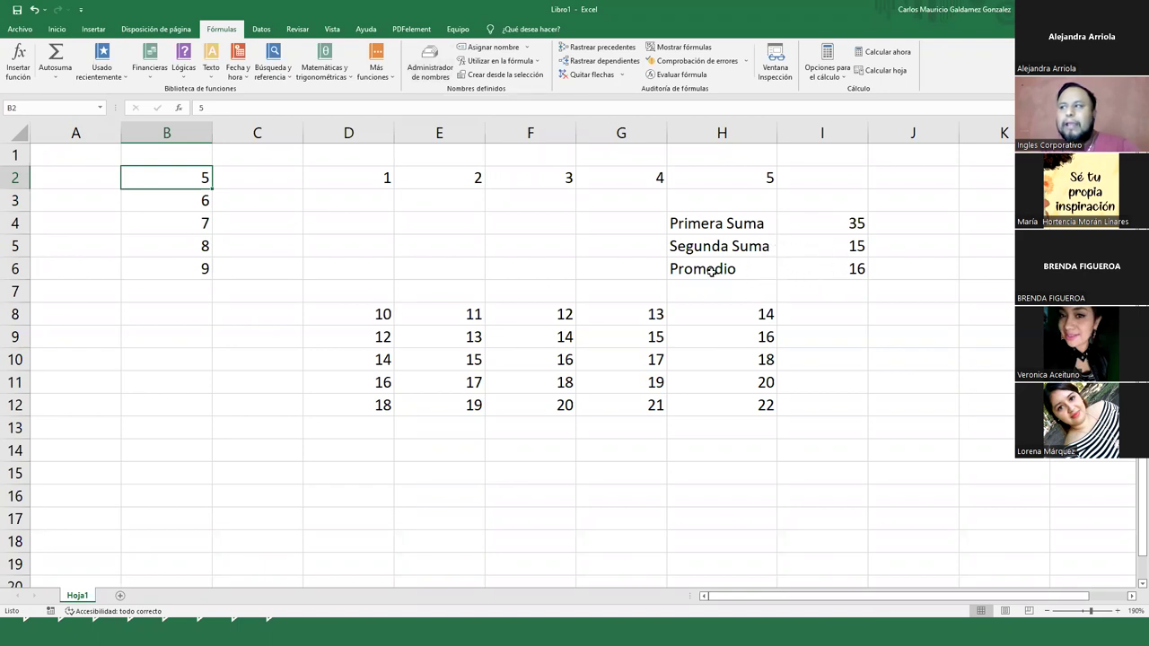
- Examine the labelled results in H4:I6 and the named range used by the Segunda Suma formula in I5
left_click_drag(710, 271, 805, 272)
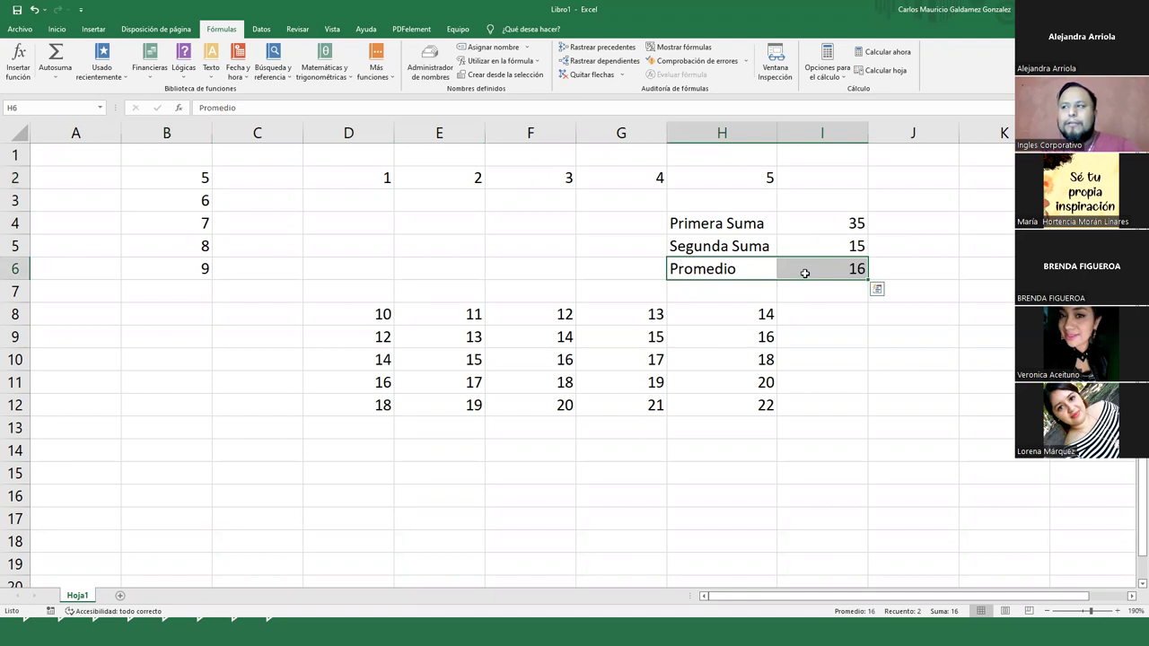
left_click_drag(758, 228, 817, 249)
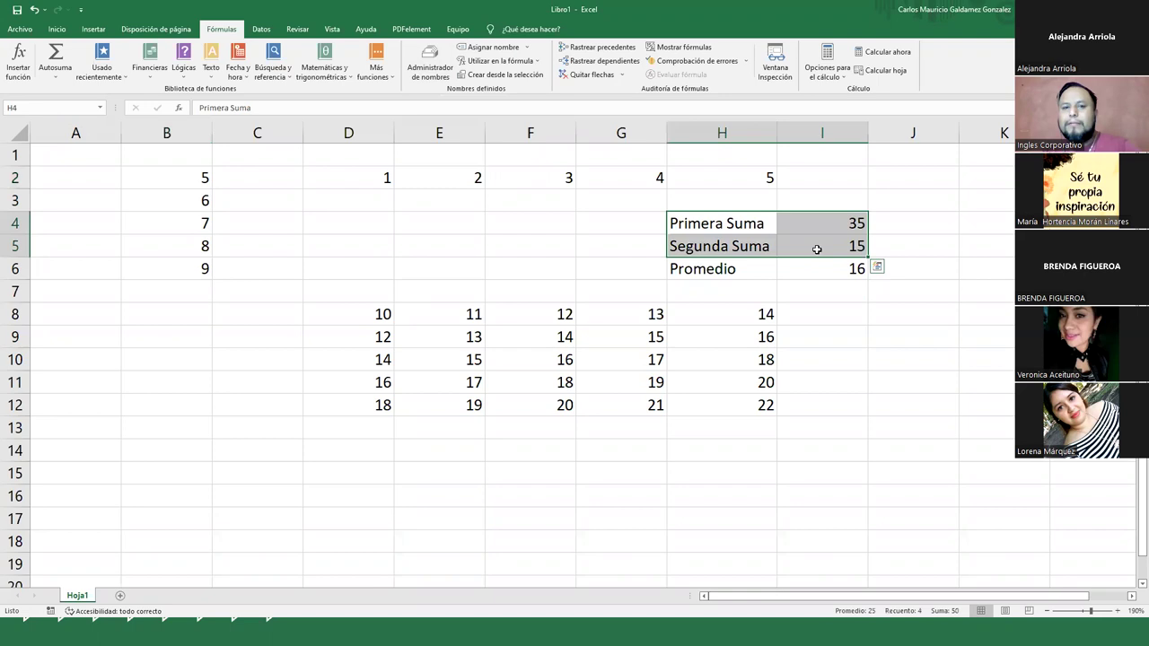
left_click(731, 249)
left_click(808, 247)
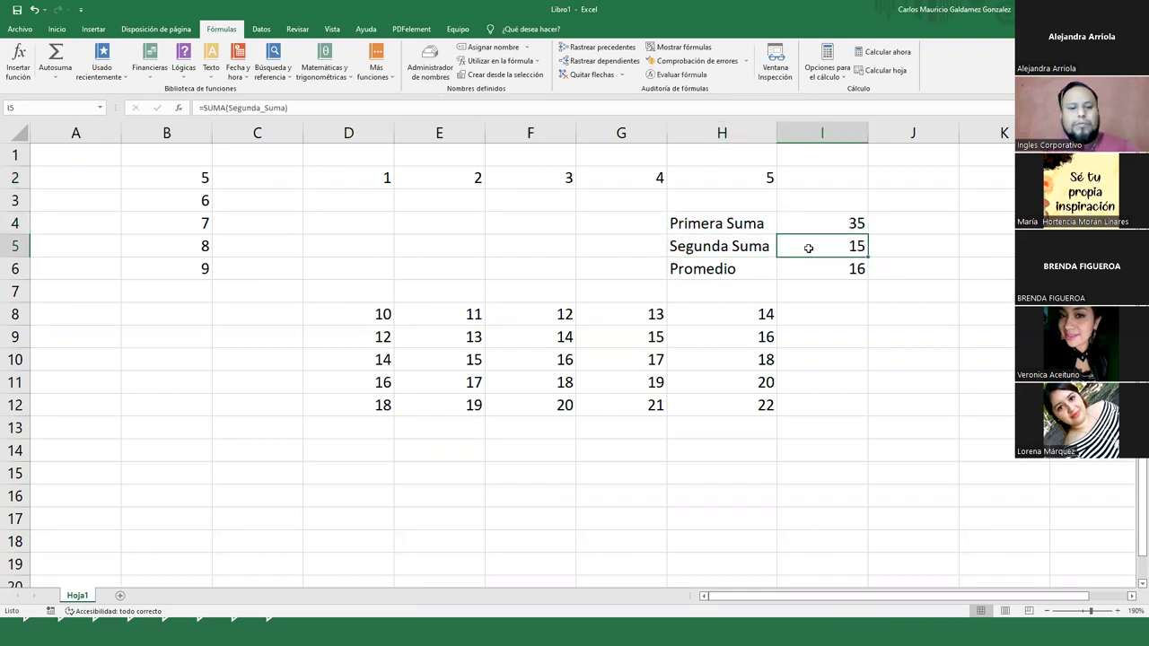
double_click(809, 248)
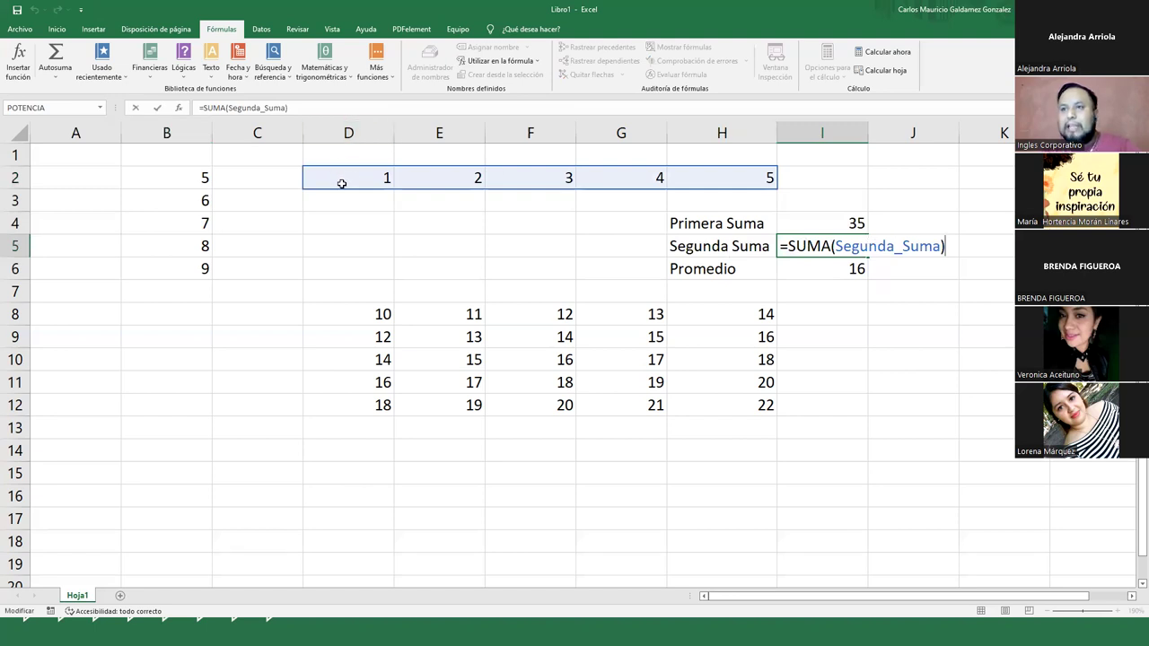
mouse_move(350, 183)
left_mouse_down()
mouse_move(717, 190)
mouse_move(725, 177)
left_mouse_up()
key("Return")
left_click(840, 250)
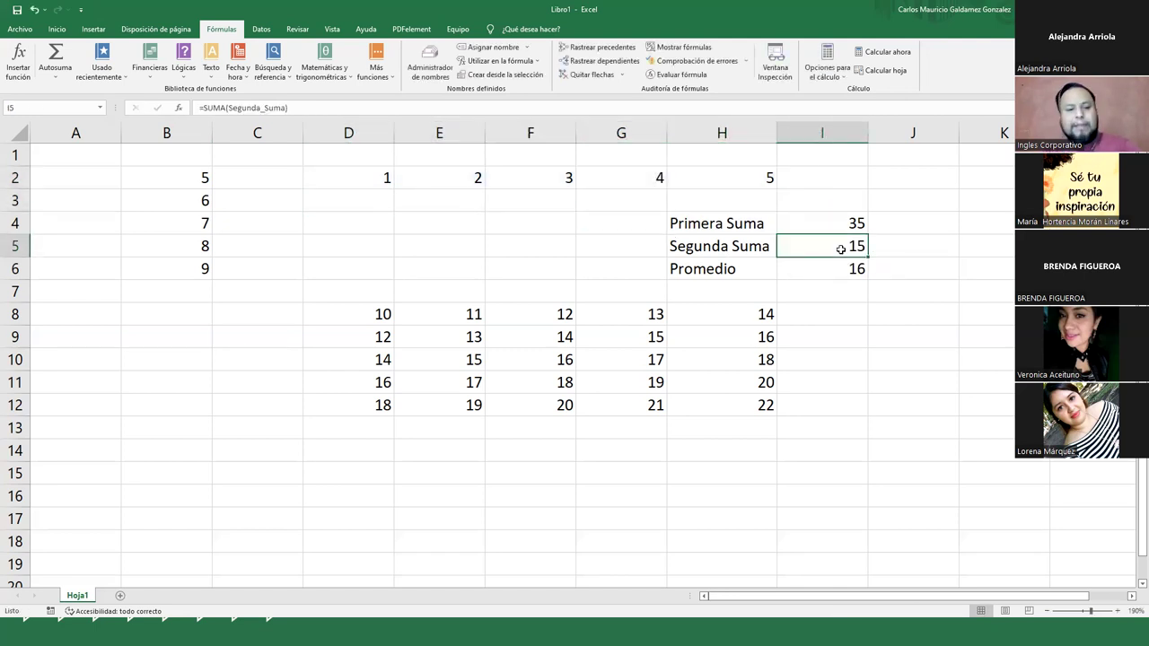
double_click(840, 249)
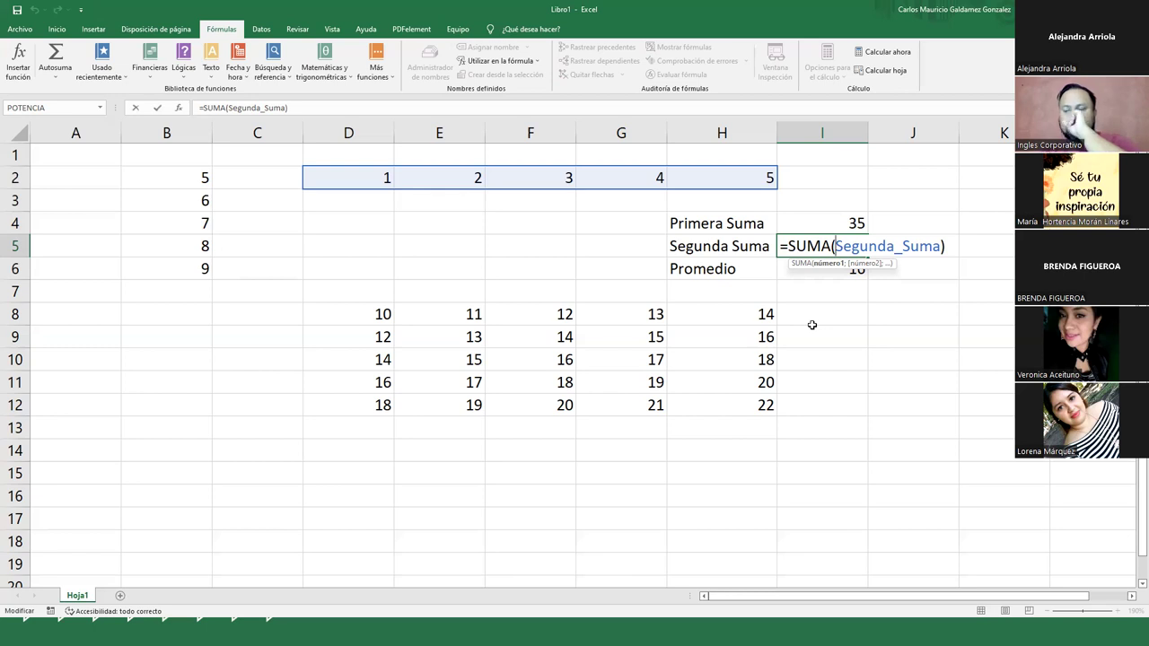
left_click(790, 273)
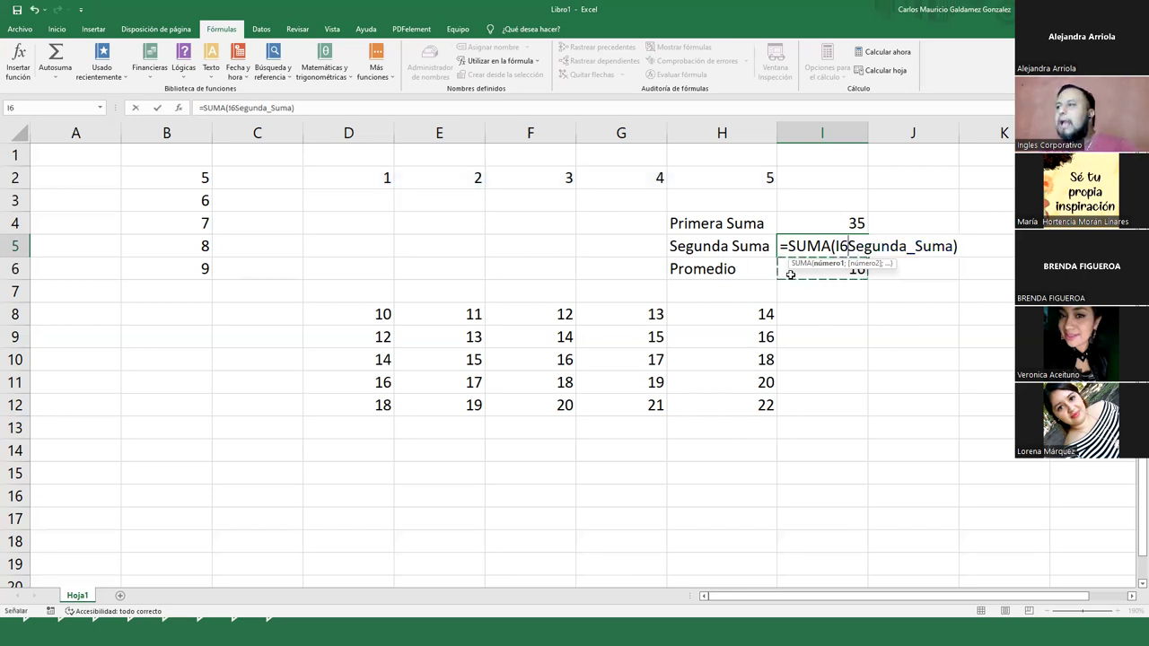
key("Escape")
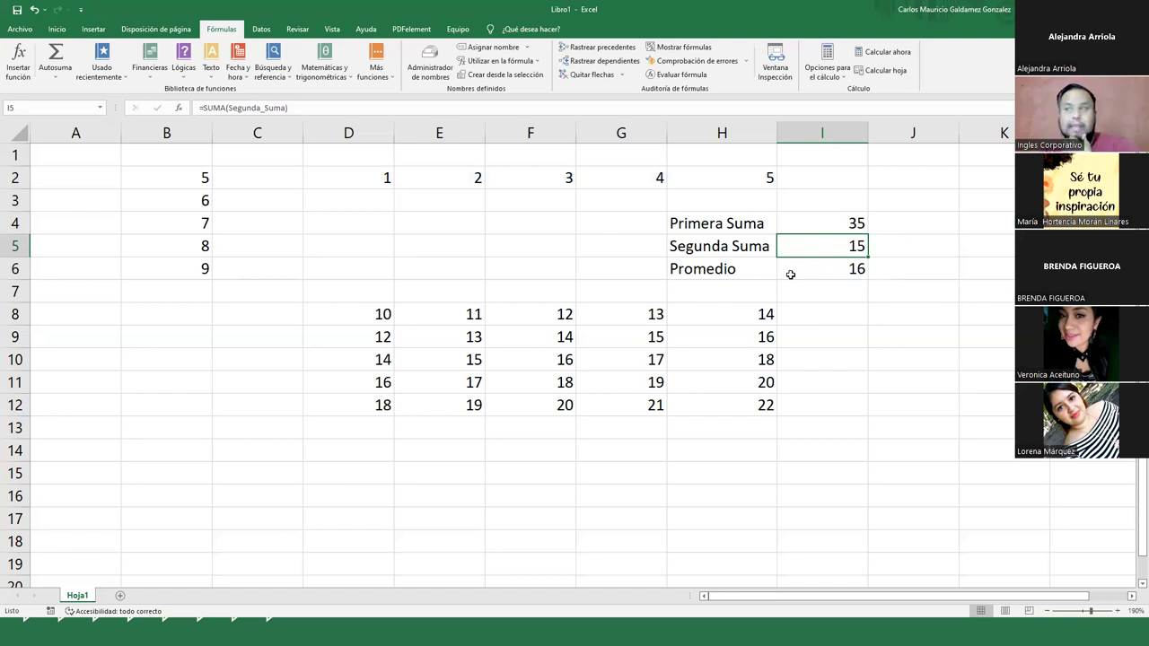
- Check the three named blocks B2:B6, D2:H2 and D8:H12 by selecting each one in turn
left_click_drag(183, 174, 186, 261)
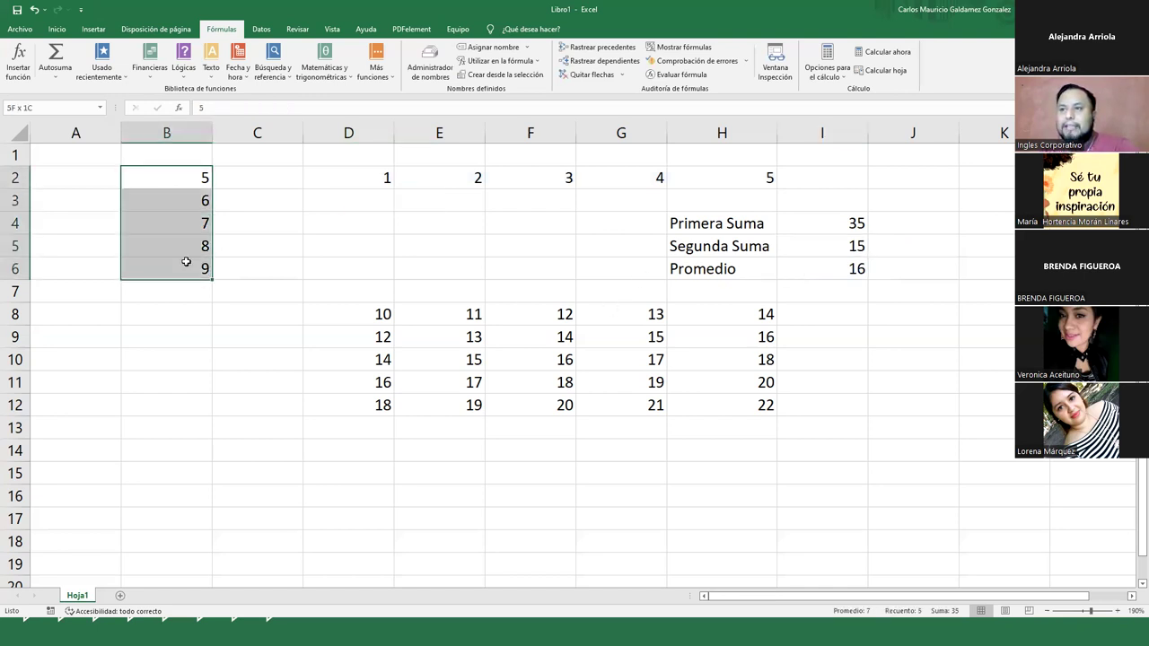
left_click_drag(346, 174, 725, 174)
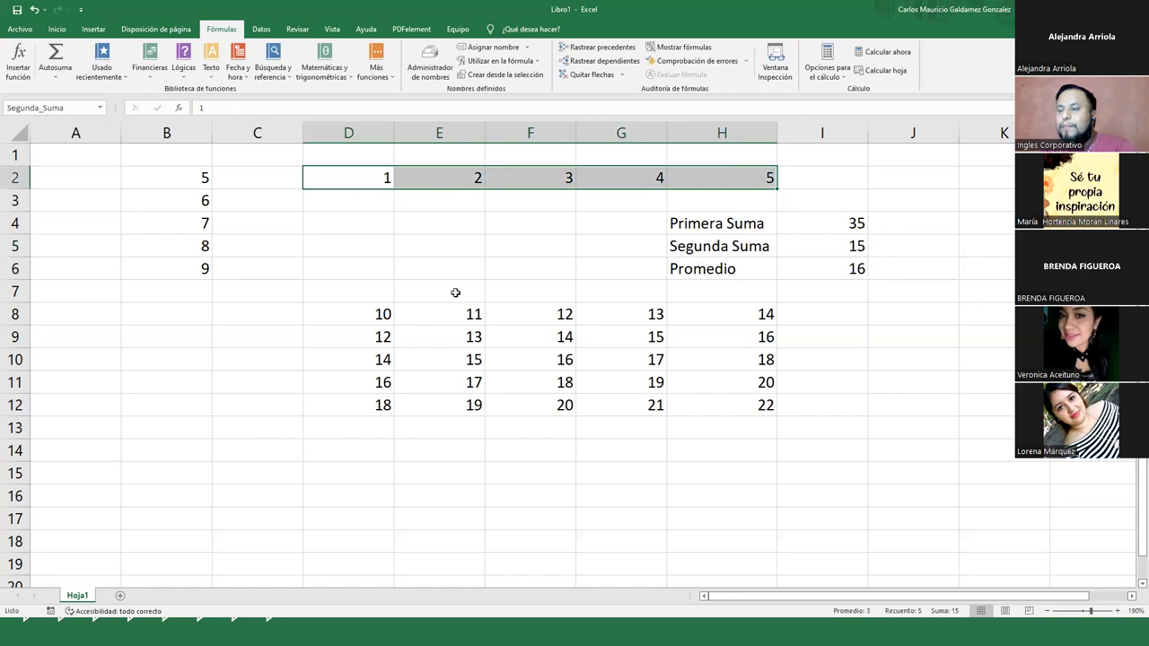
left_click_drag(359, 320, 724, 402)
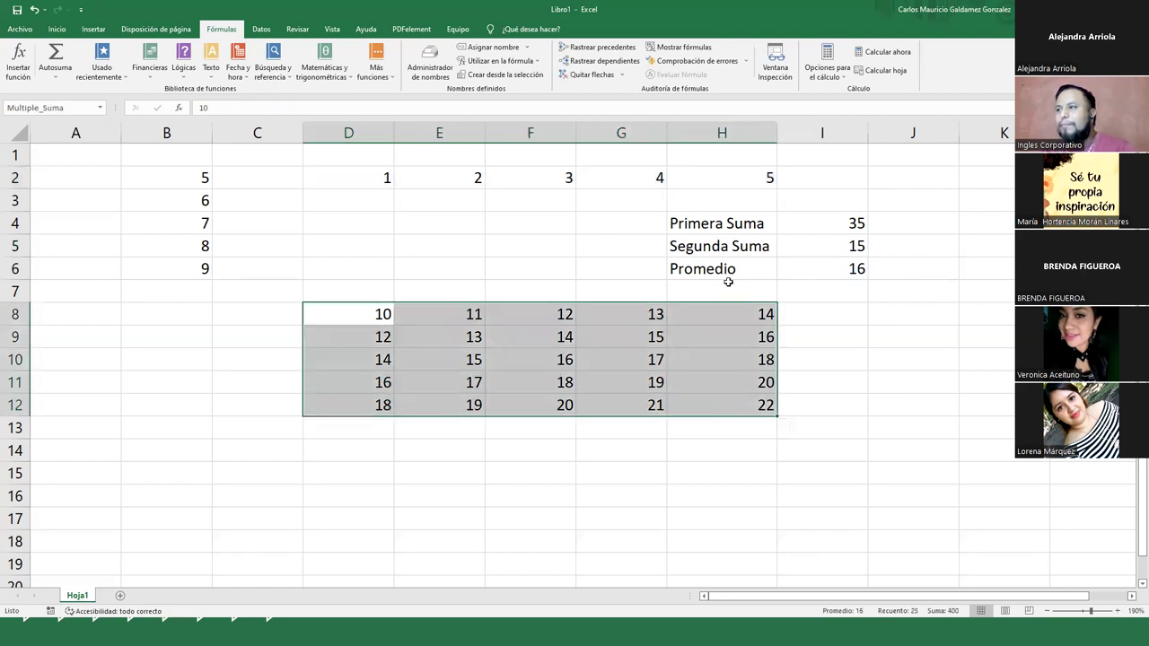
- Label H7 "Promedio Total" below the existing Promedio label
left_click(727, 283)
type("Promedio TOt")
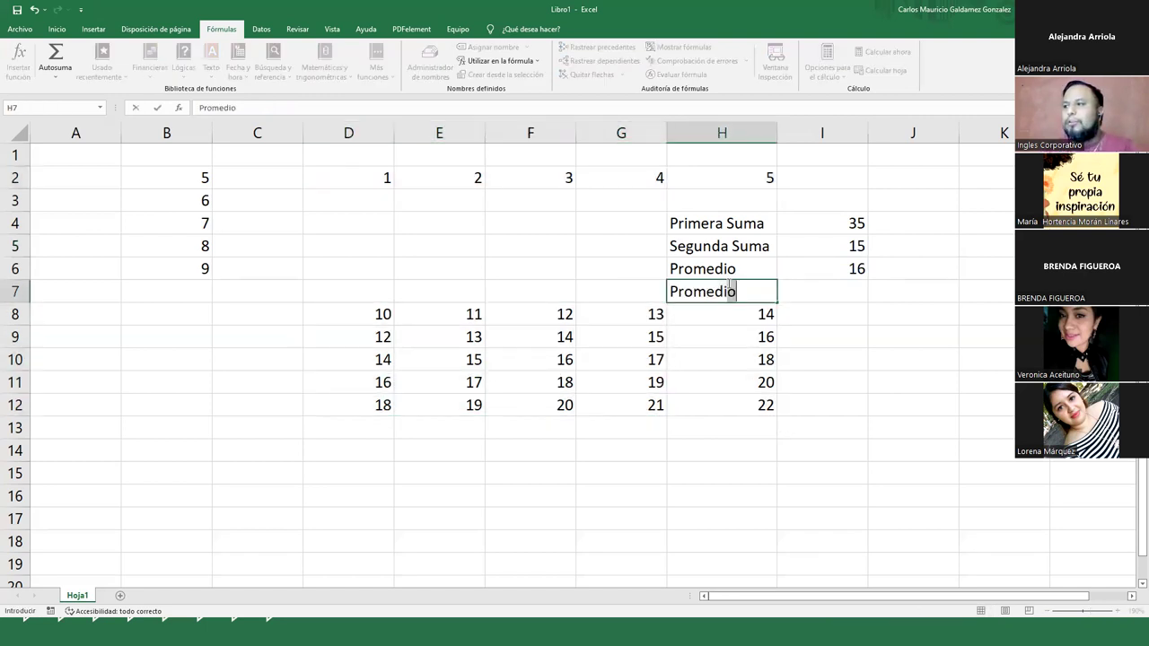
key("BackSpace")
key("BackSpace")
type("otal")
key("Tab")
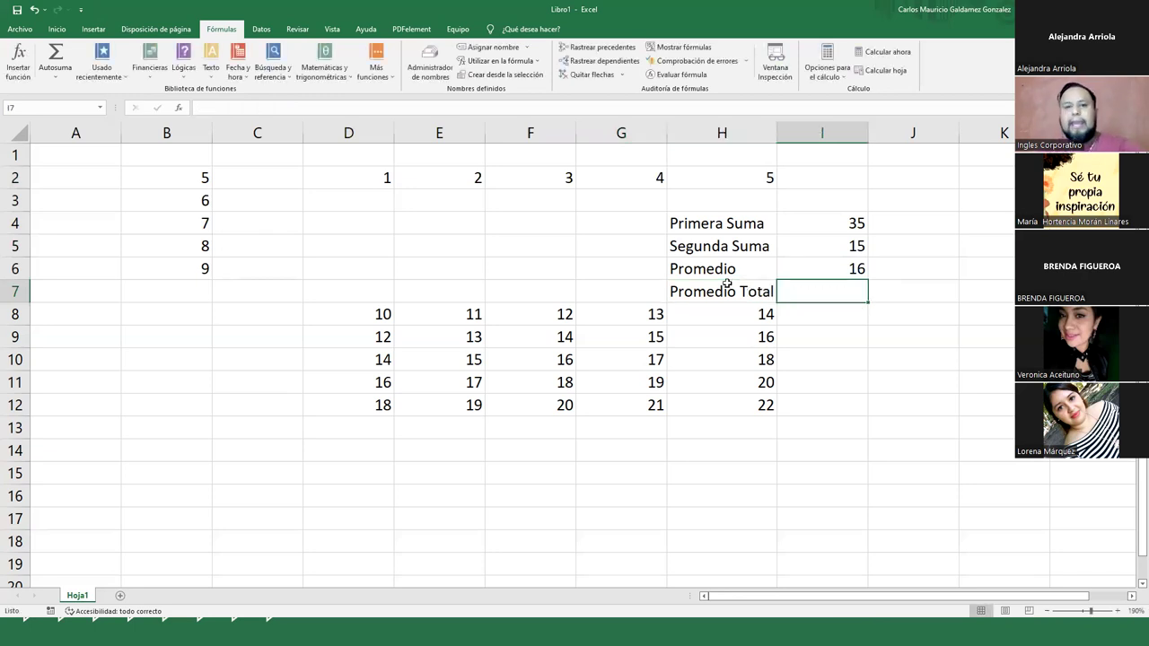
- Review which named ranges the formulas in I6, I4 and I5 use, then check the names of D2:H2 and B2:B6
left_click(789, 272)
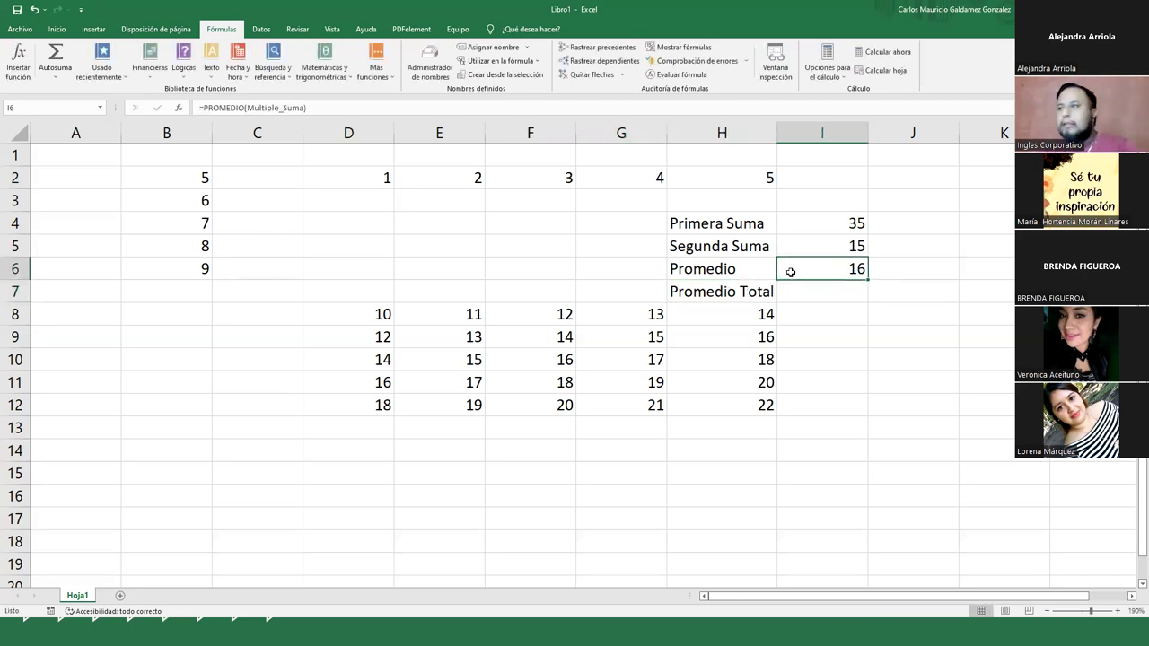
double_click(789, 272)
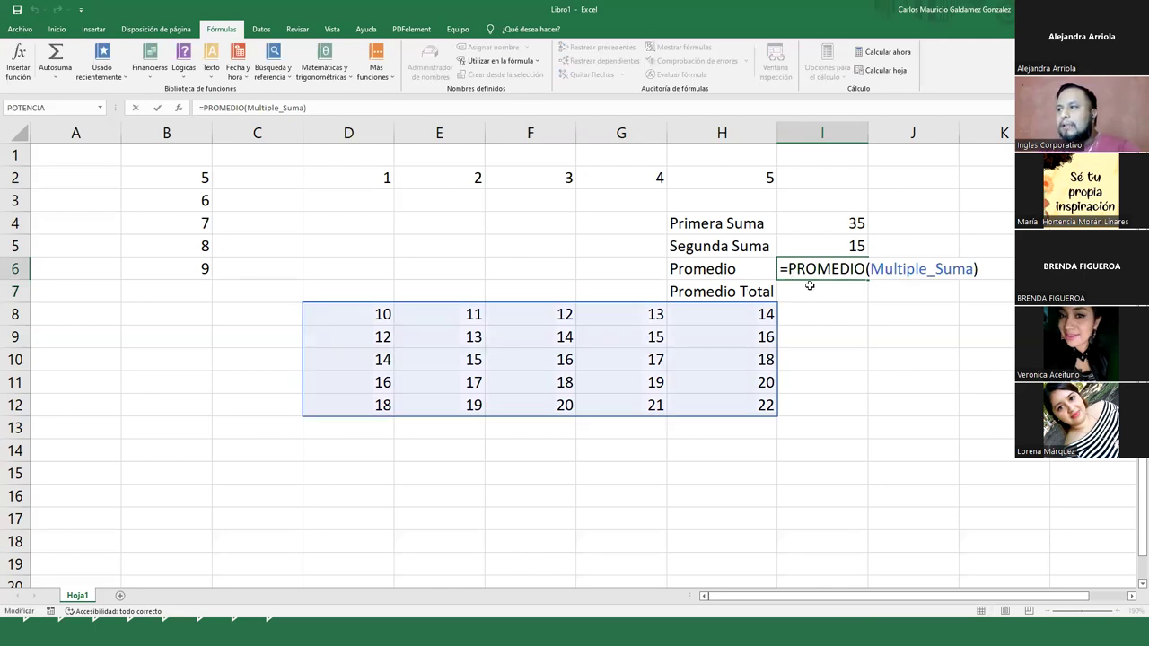
key("Home")
left_click_drag(782, 269, 984, 269)
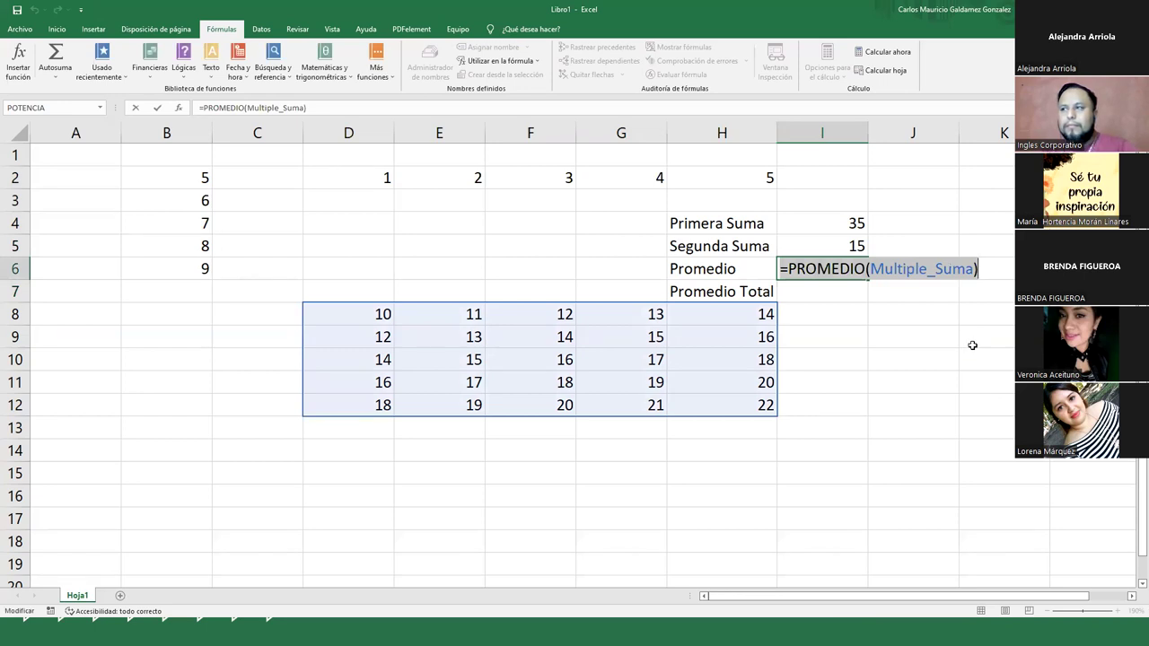
key("Escape")
double_click(800, 223)
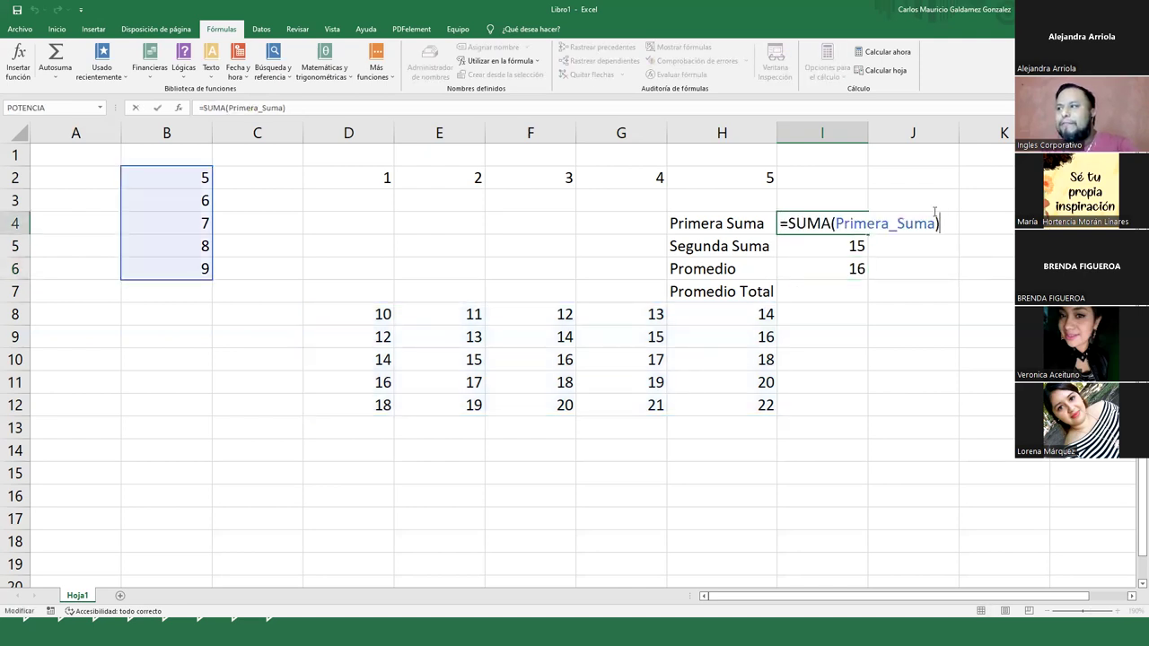
left_click(809, 245)
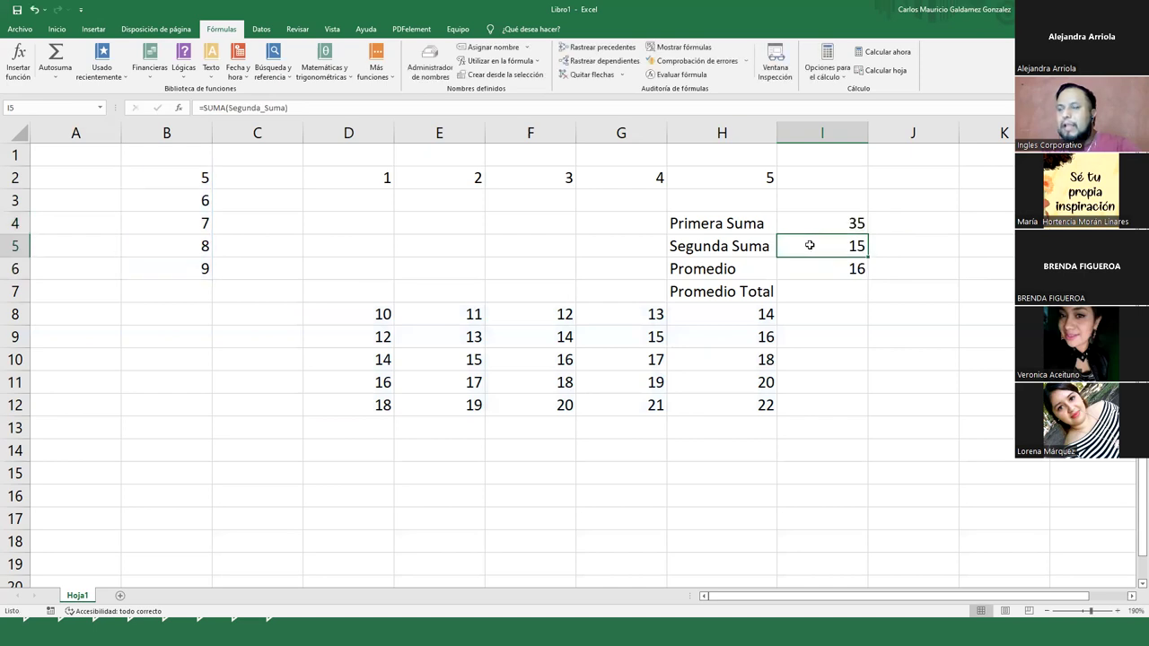
double_click(810, 245)
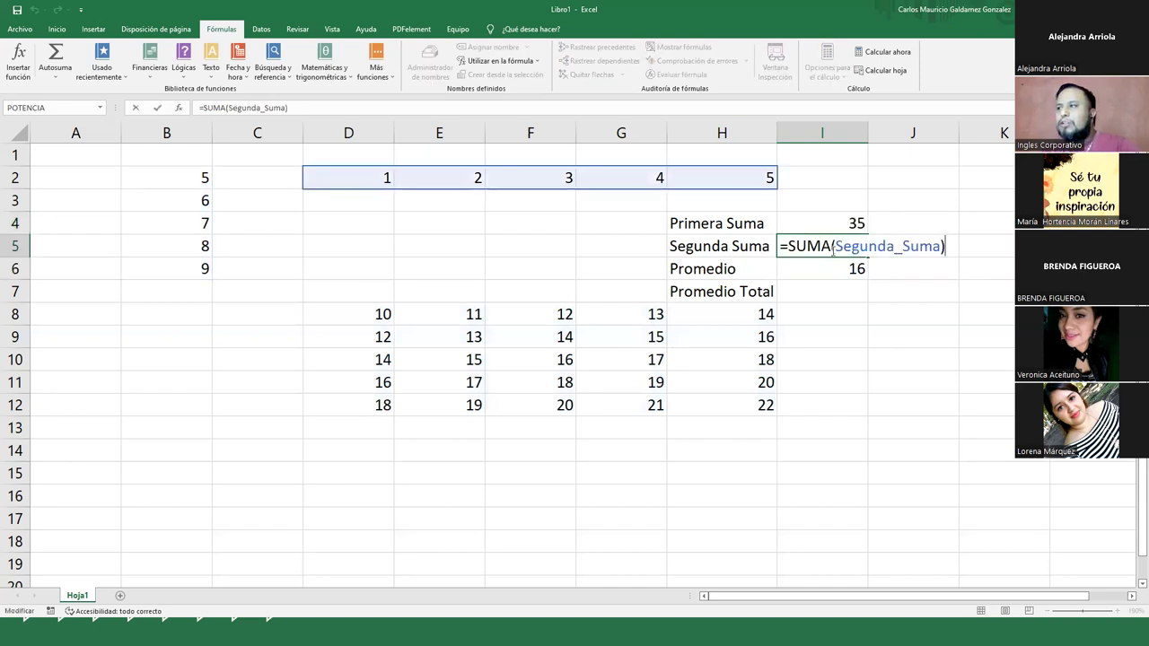
key("Escape")
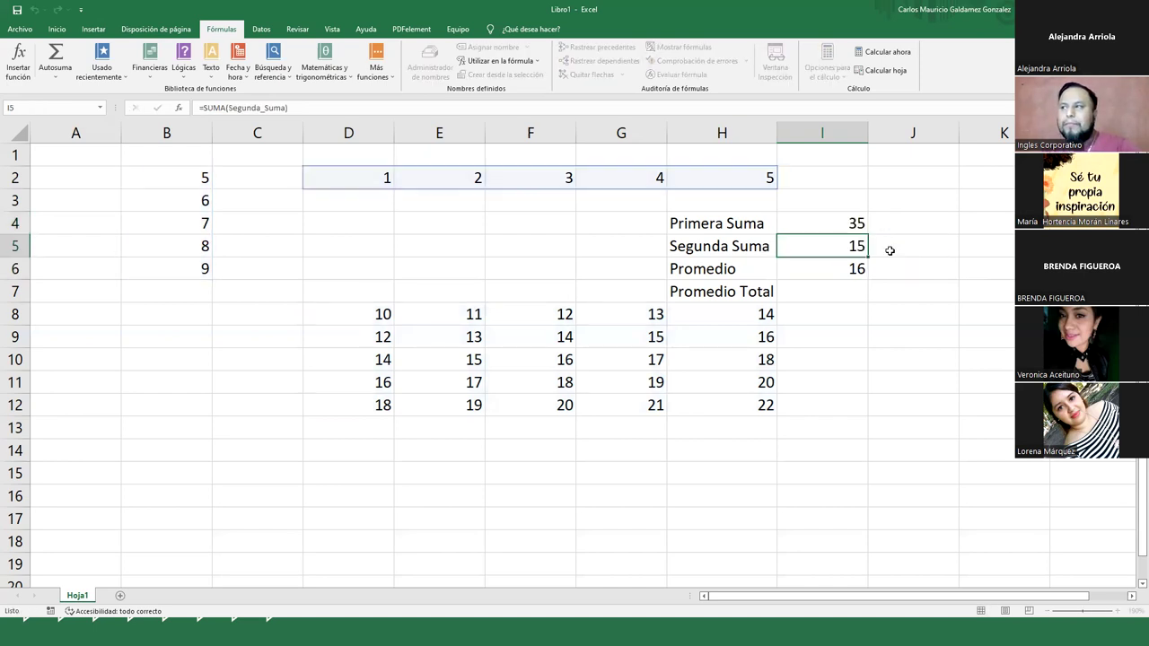
left_click(828, 269)
double_click(828, 270)
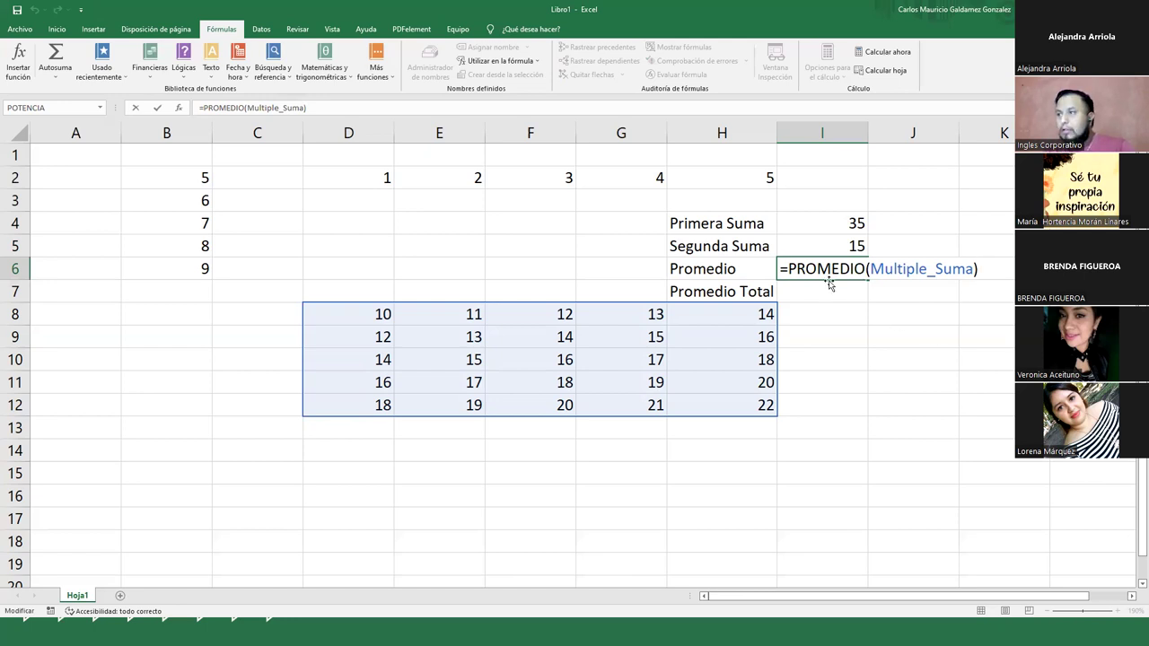
left_click(819, 246)
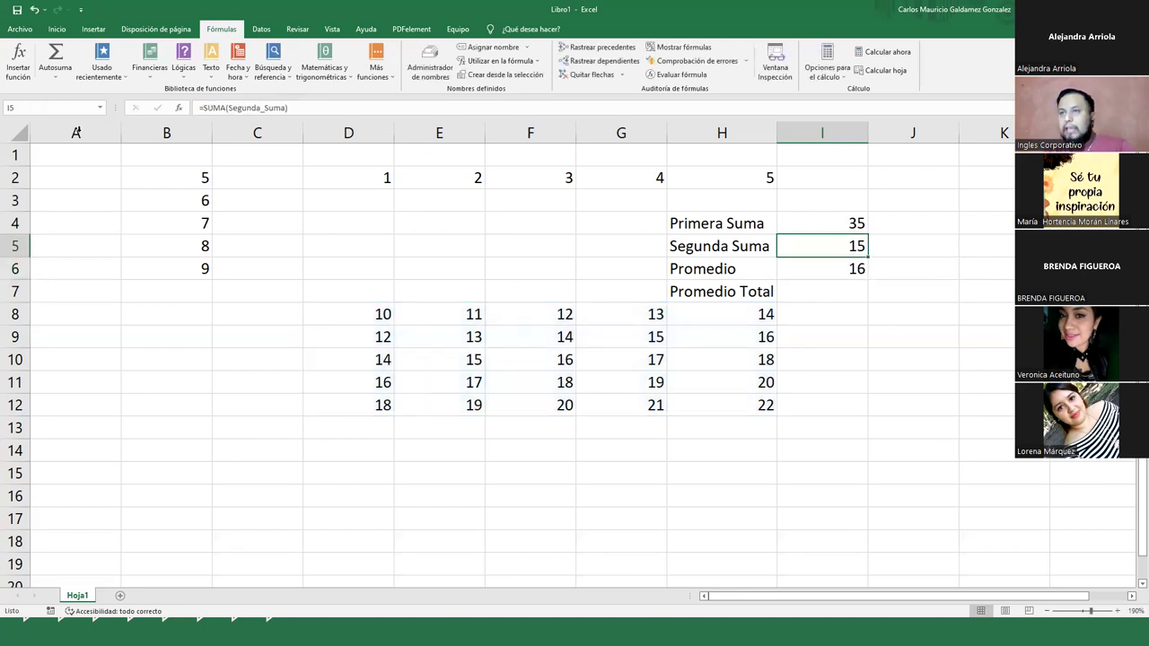
left_click_drag(373, 178, 726, 167)
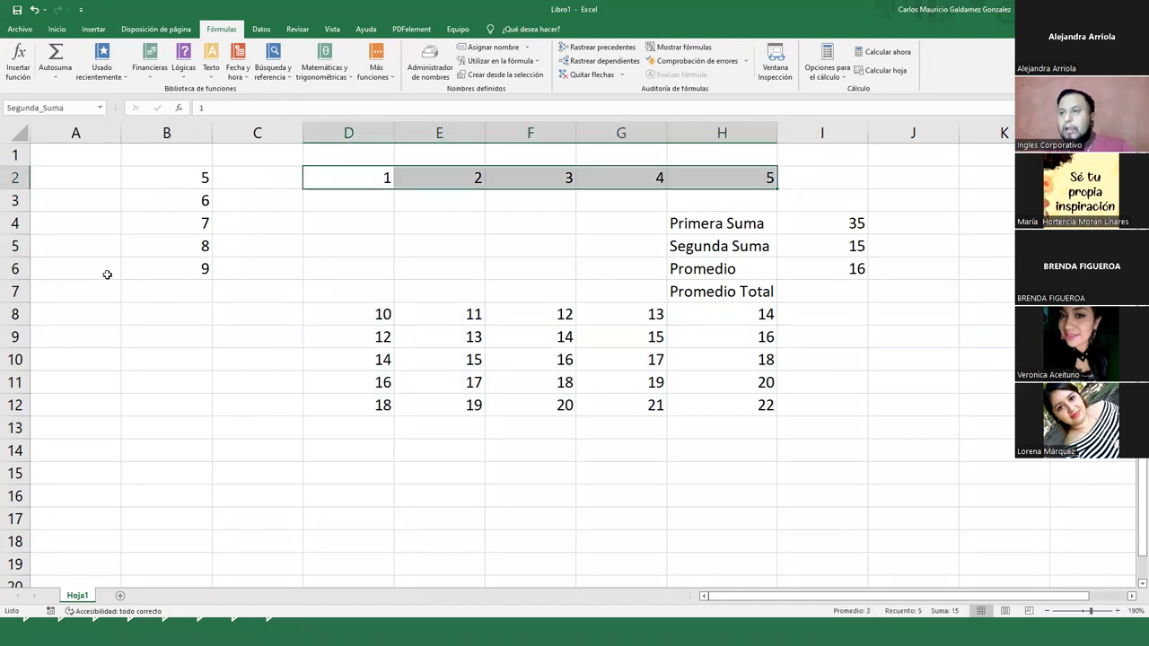
left_click_drag(146, 179, 164, 263)
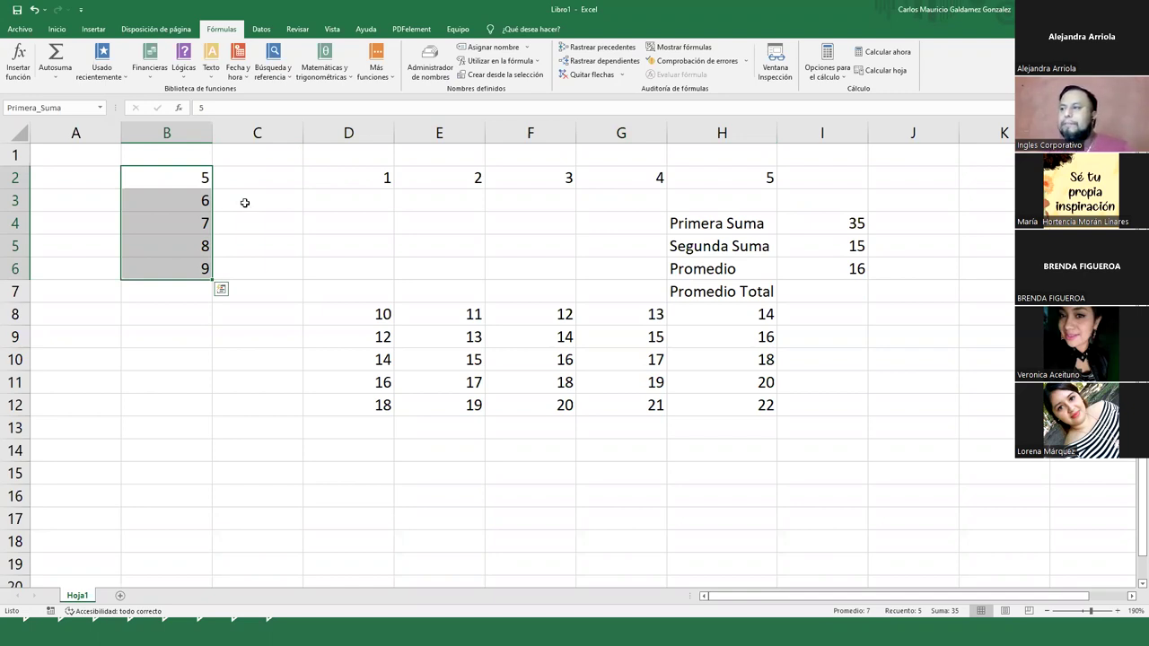
- Enter =PROMEDIO(Primera_Suma;Segunda_Suma;Multiple_Suma) in I7, beside the Promedio Total label, picking the three named blocks on the sheet
mouse_move(697, 221)
left_mouse_down()
mouse_move(705, 289)
mouse_move(709, 224)
left_mouse_up()
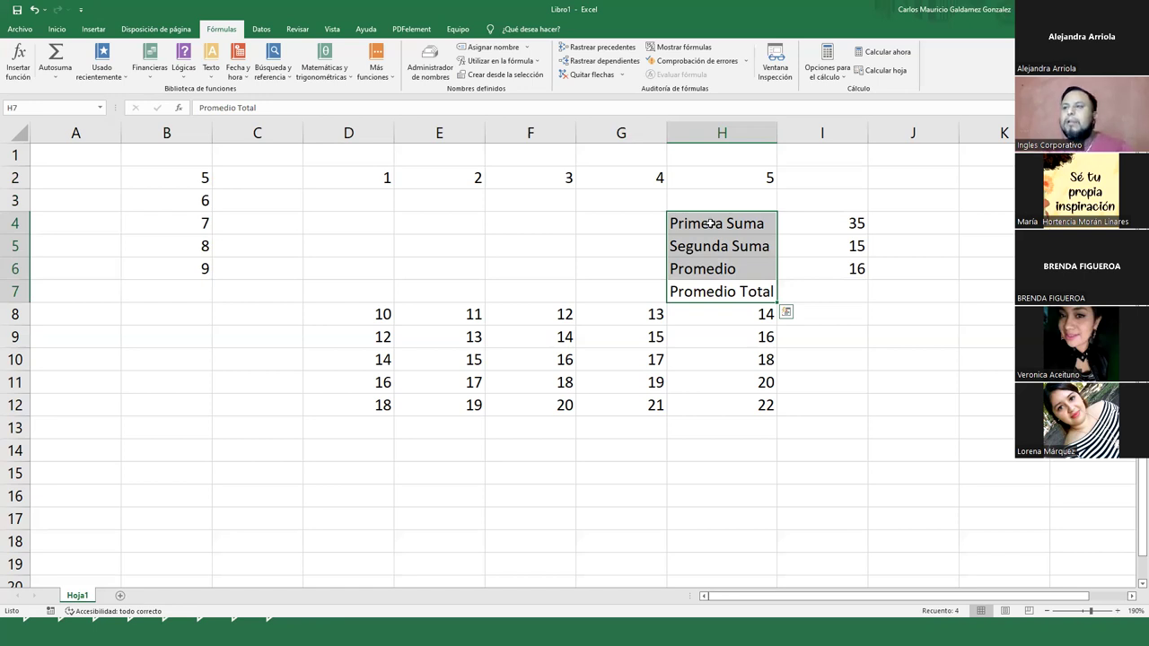
left_click(805, 290)
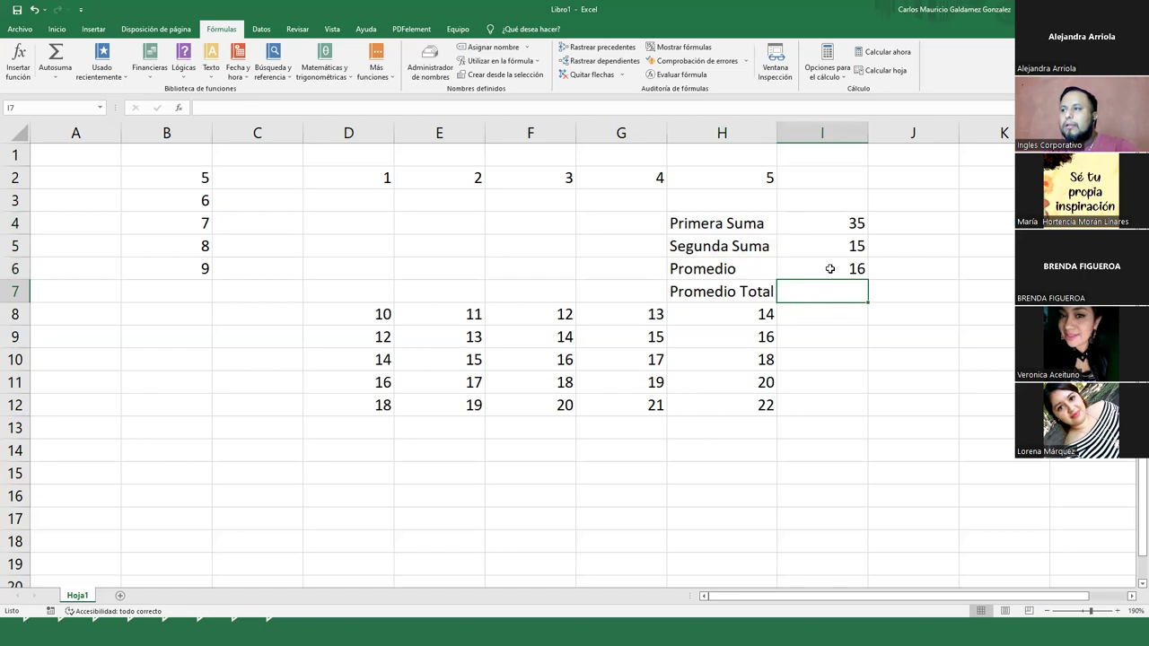
double_click(817, 293)
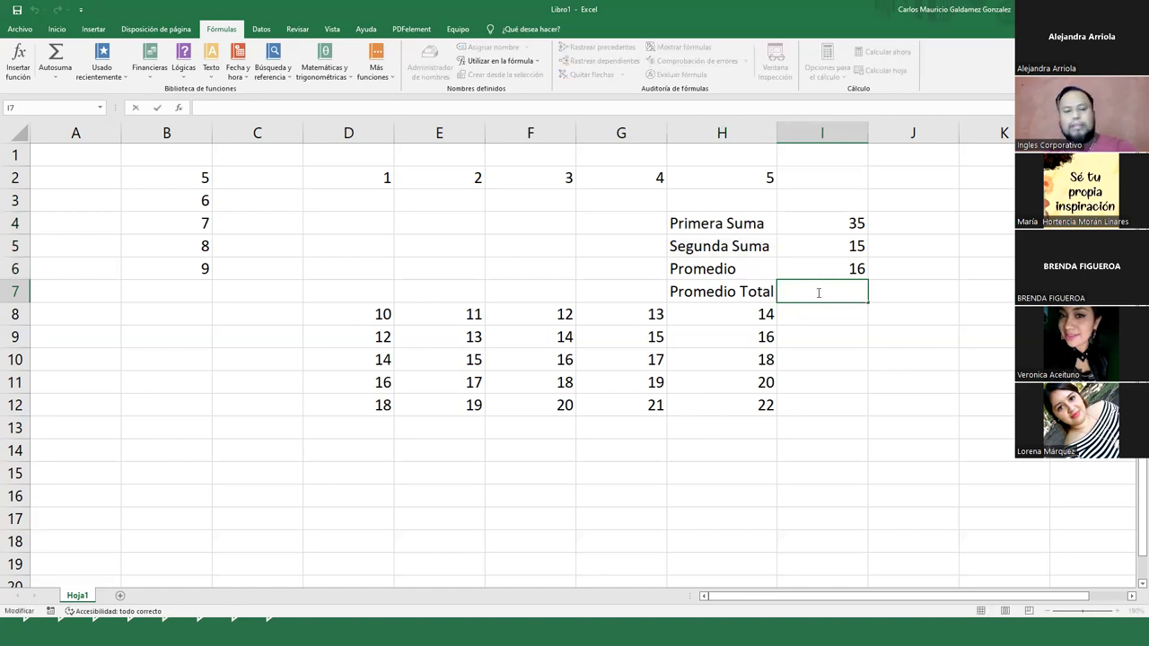
type("=p")
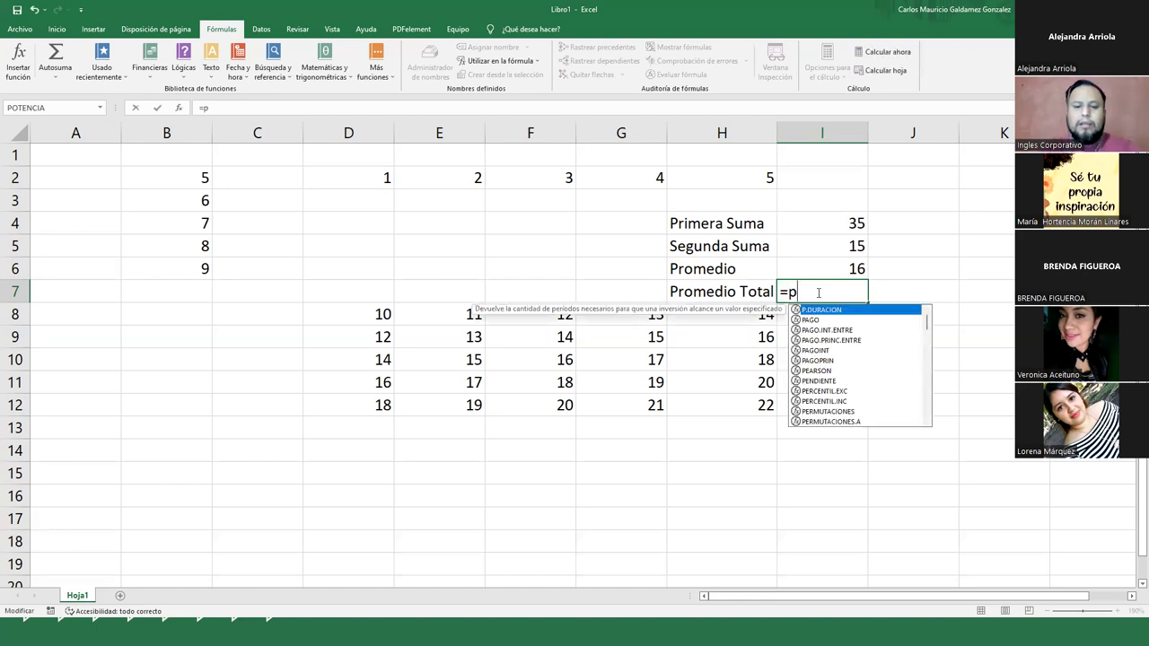
type("romedio(")
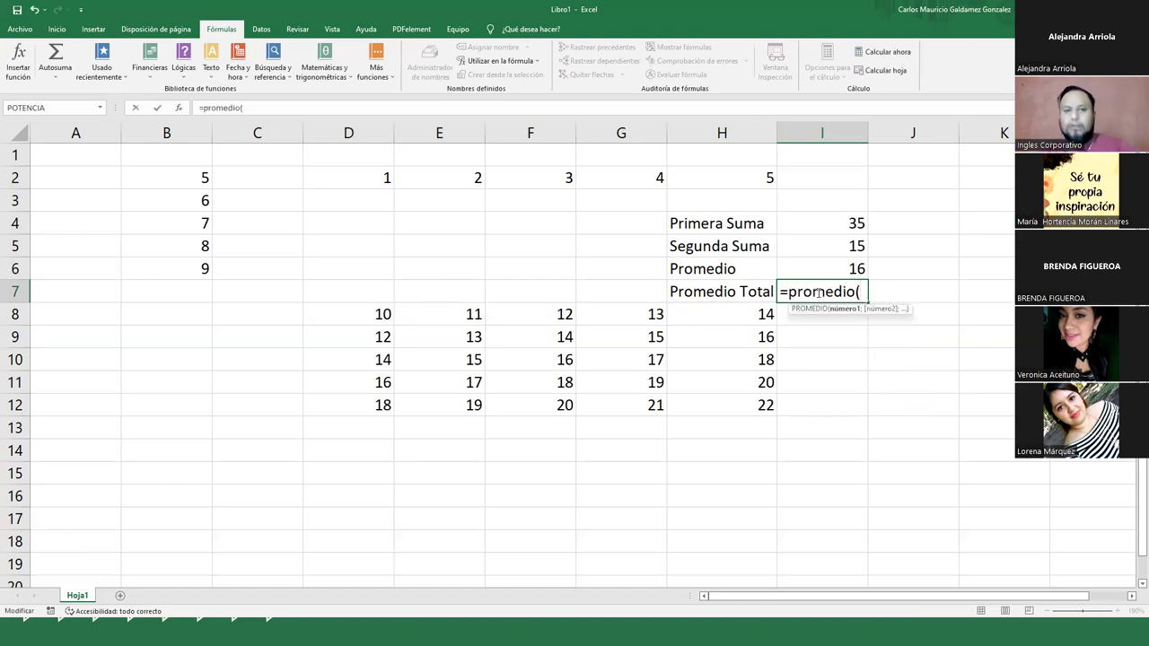
left_click_drag(157, 174, 162, 266)
type(";")
left_click_drag(365, 176, 716, 170)
type(";")
left_click_drag(379, 311, 700, 403)
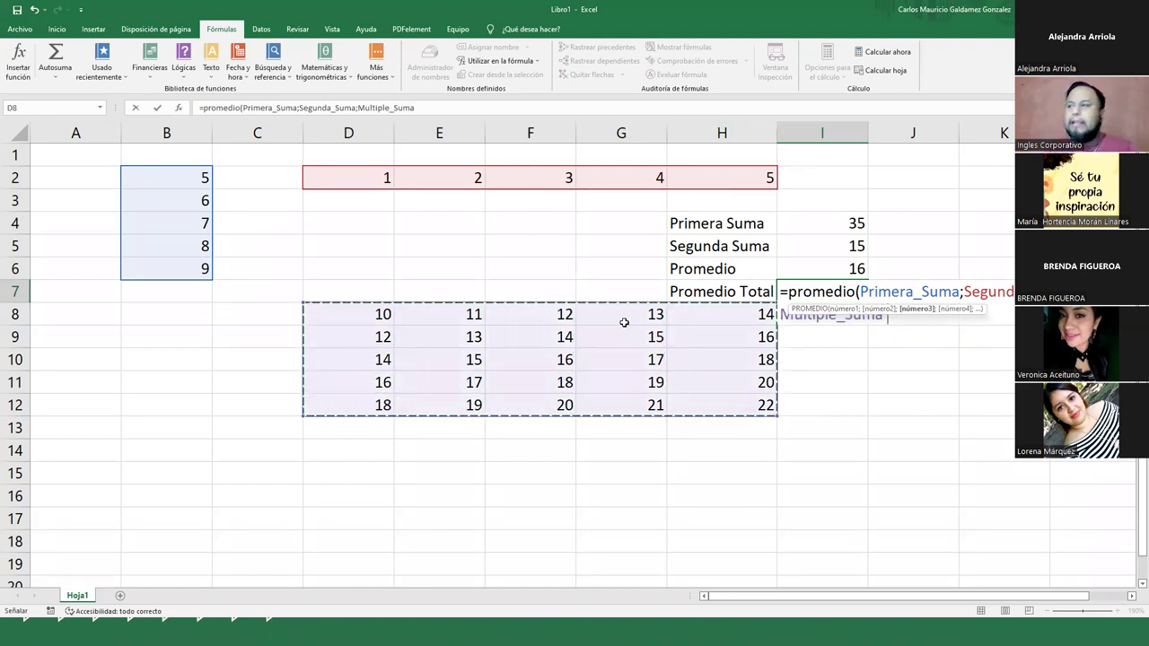
type(")")
key("Return")
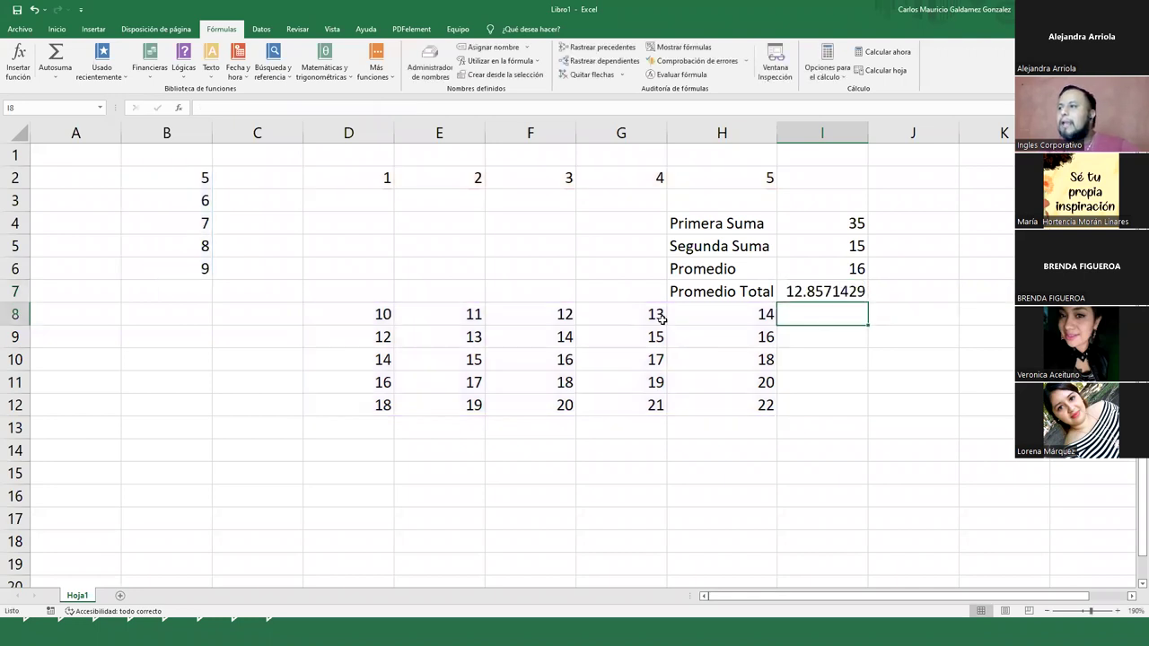
- Reduce the number format of the Promedio Total result in I7 to no decimal places
left_click(783, 296)
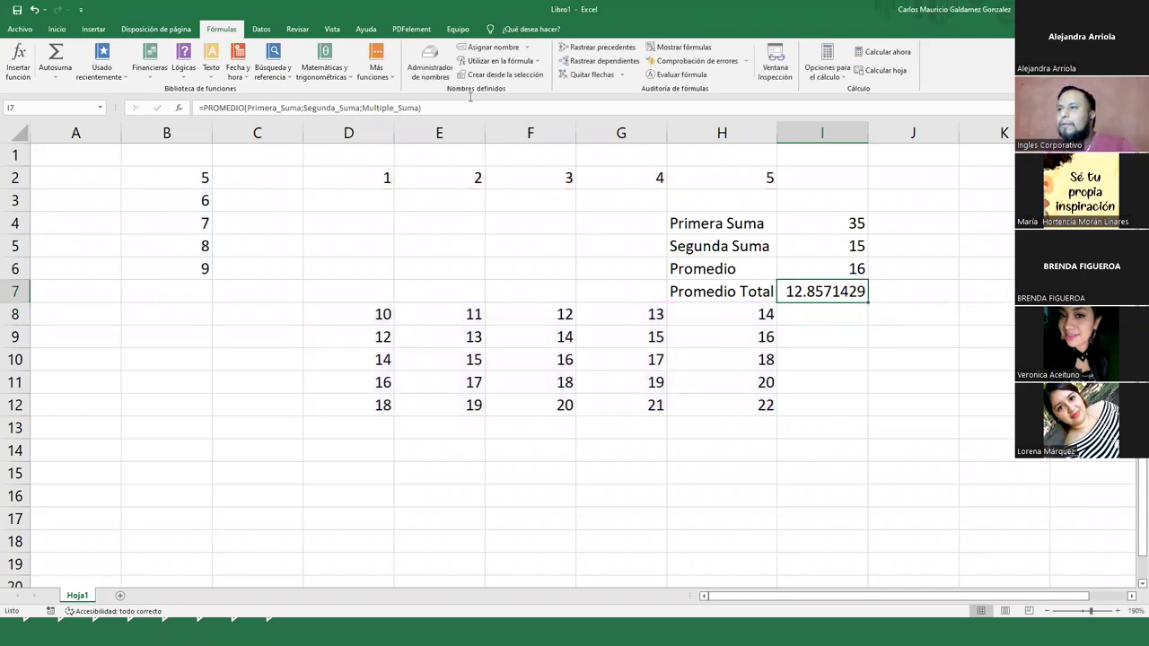
left_click(56, 29)
left_click(498, 70)
left_click(499, 70)
left_click(499, 70)
left_click(499, 70)
left_click(499, 70)
left_click(499, 70)
left_click(499, 70)
- Select B2:B6, D2:H2 and D8:H12 together to check their combined average, count and sum
left_click_drag(195, 182, 196, 268)
left_click_drag(349, 179, 745, 170, "ctrl")
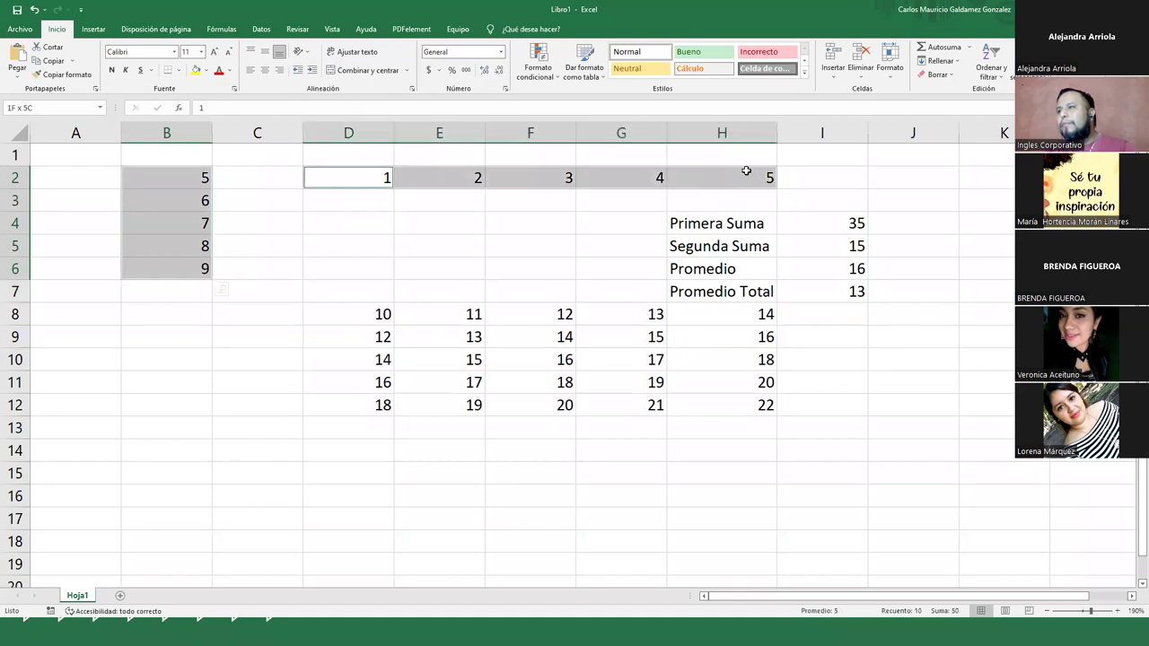
left_click_drag(346, 318, 730, 402, "ctrl")
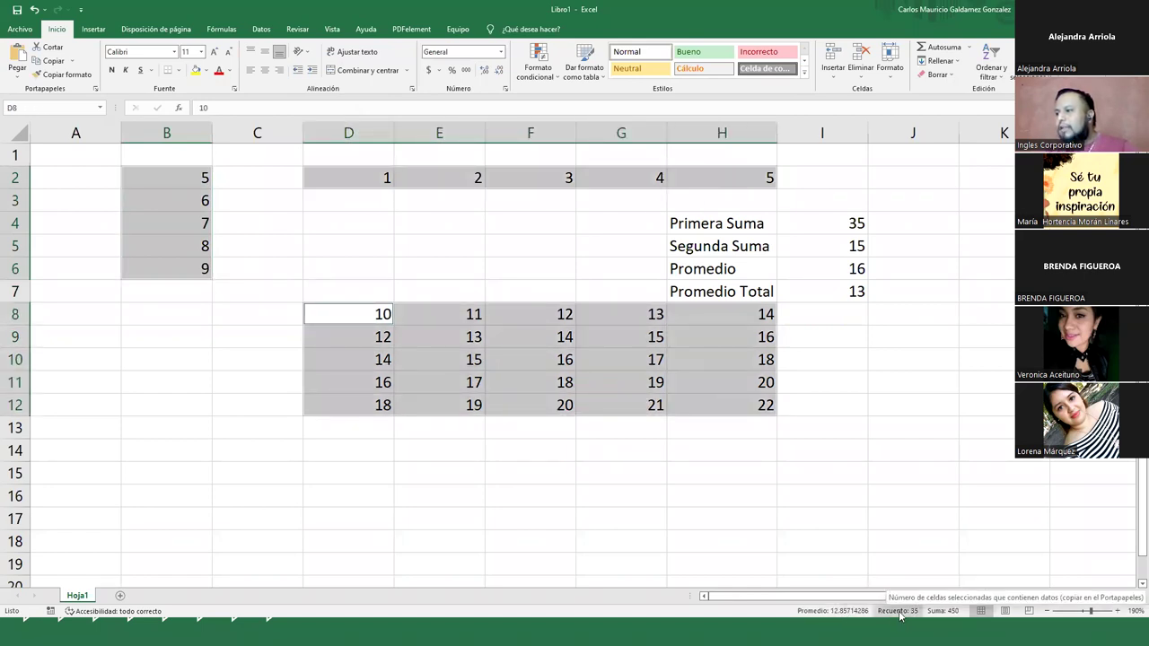
- Show the Promedio Total result in I7 with five decimal places
left_click(848, 293)
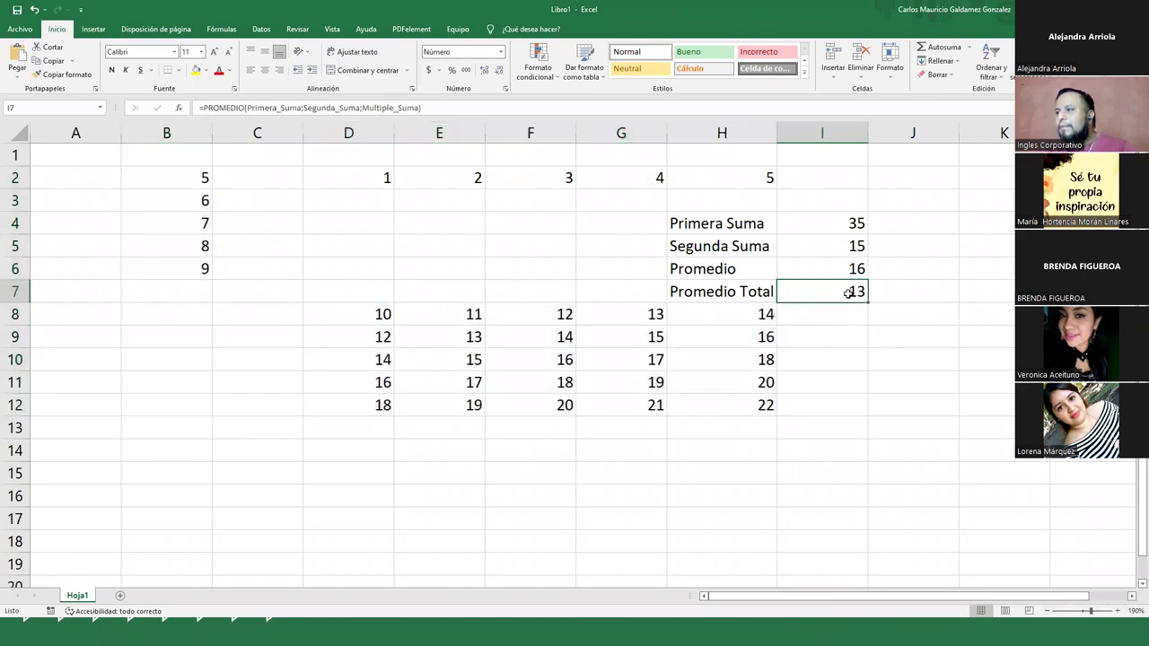
left_click(483, 70)
left_click(483, 70)
left_click(483, 71)
left_click(483, 71)
left_click(483, 71)
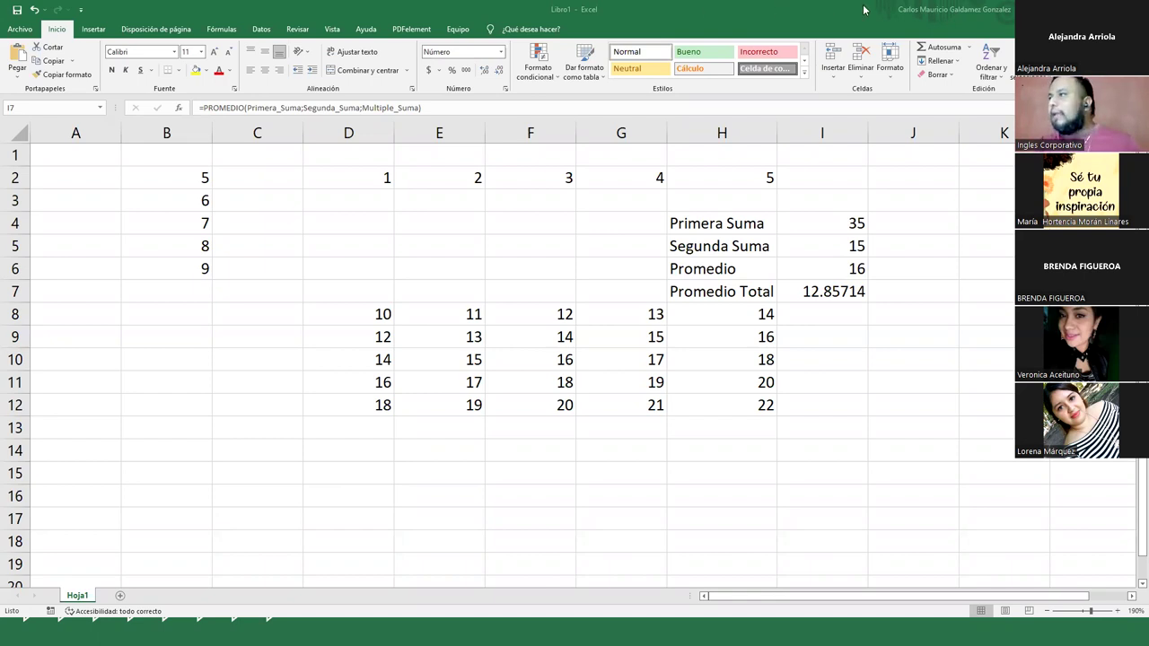
- Switch to the presentation to view the slide on naming a range with Asignar nombre, and return to Excel
key("alt+Tab")
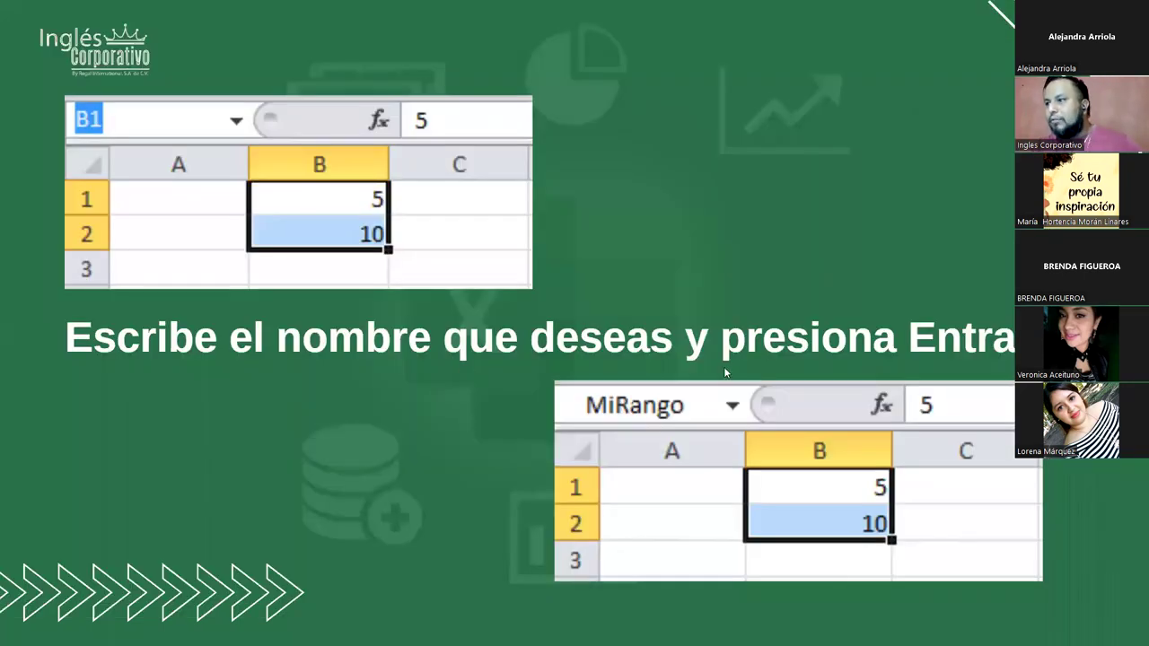
left_click(854, 312)
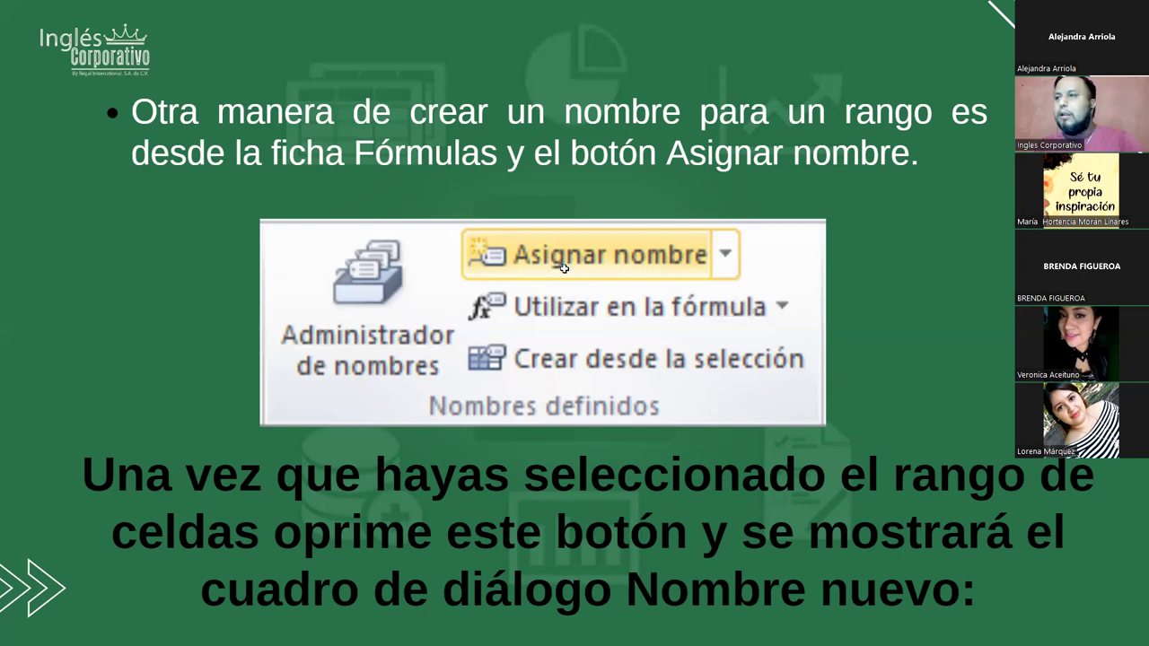
key("alt+Tab")
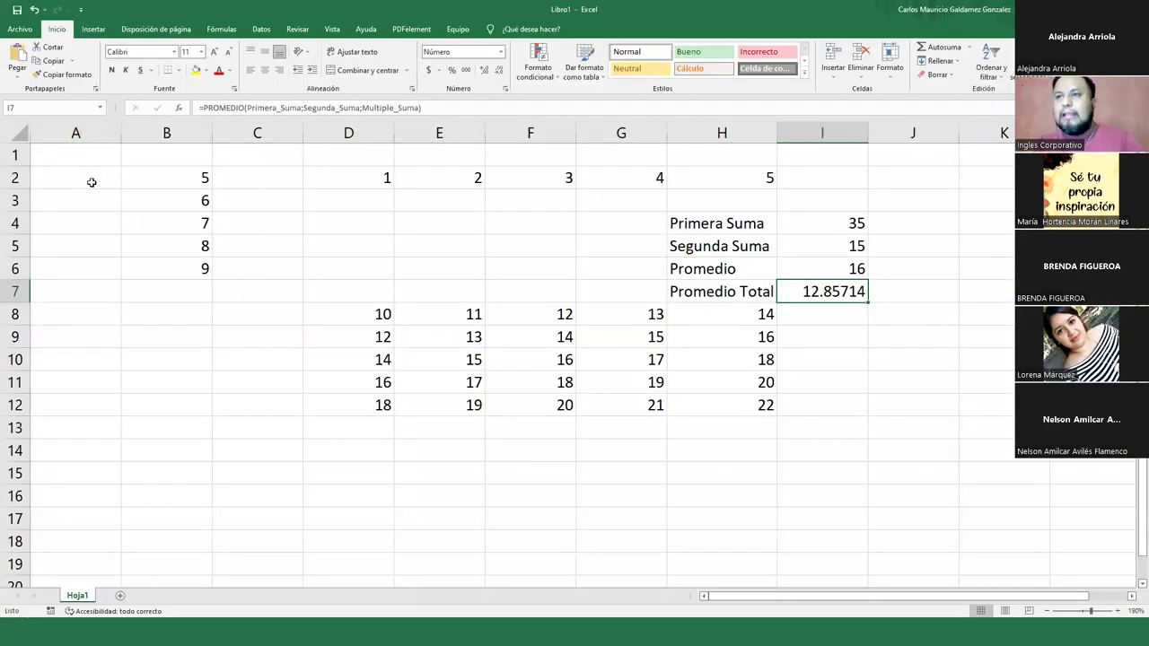
left_click_drag(92, 180, 90, 268)
left_click(59, 109)
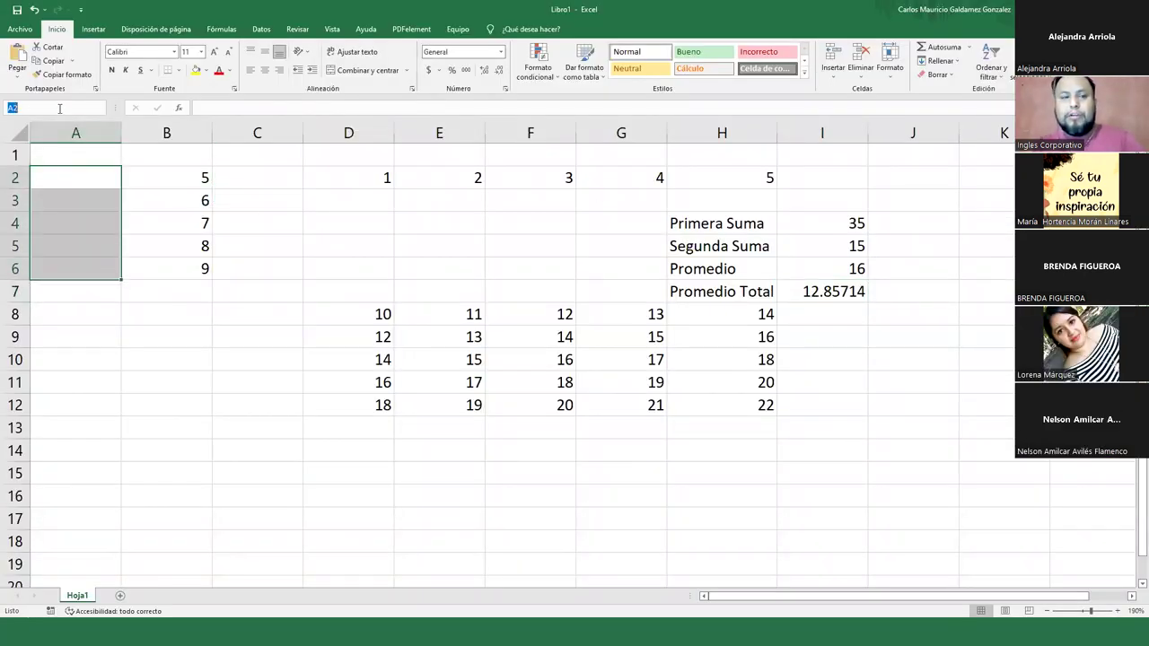
left_click(149, 206)
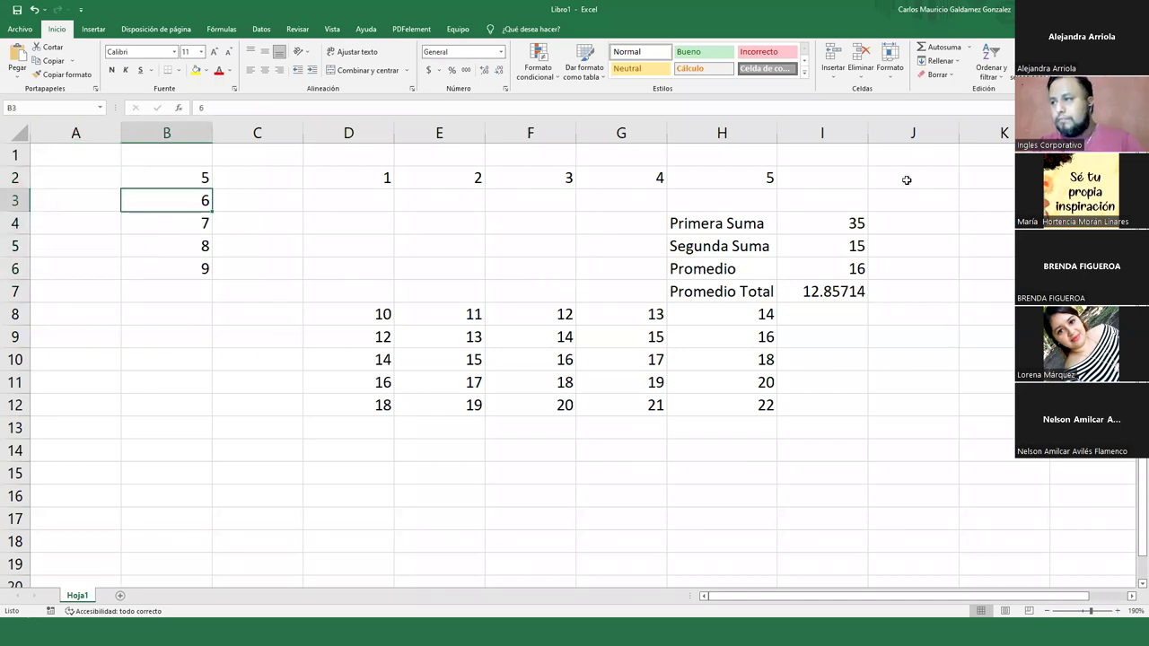
- Define the name GrupoRadialPromedio for the empty range D14:H14 with Asignar nombre, keeping the scope as Libro
left_click(370, 459)
left_click_drag(404, 460, 718, 449)
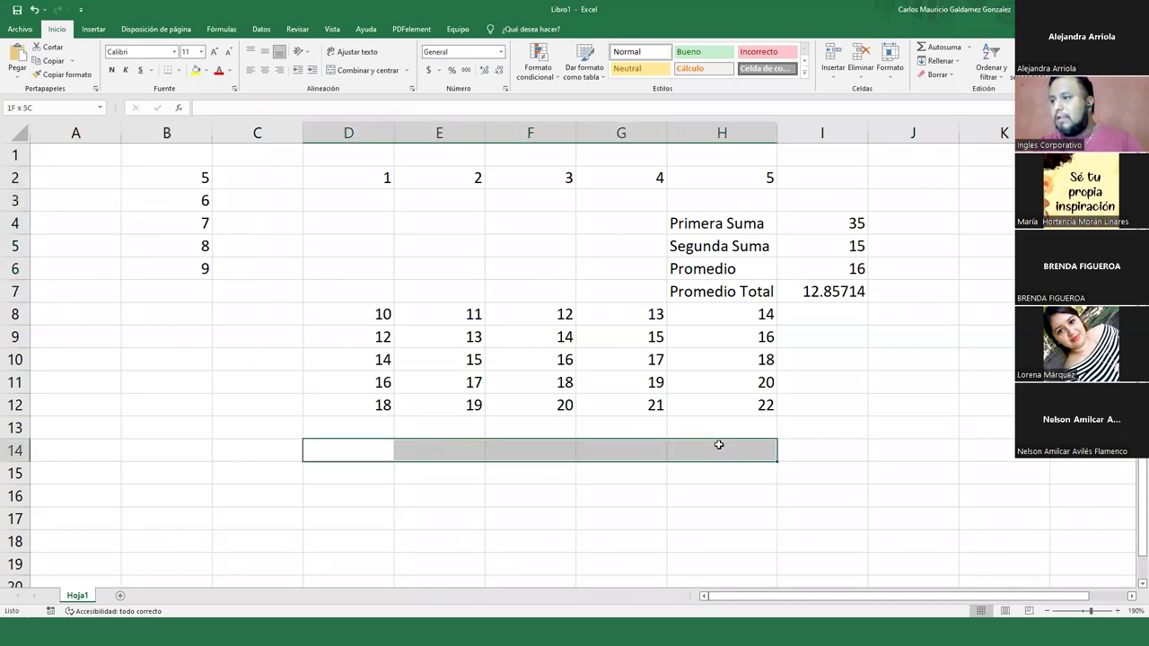
left_click(224, 29)
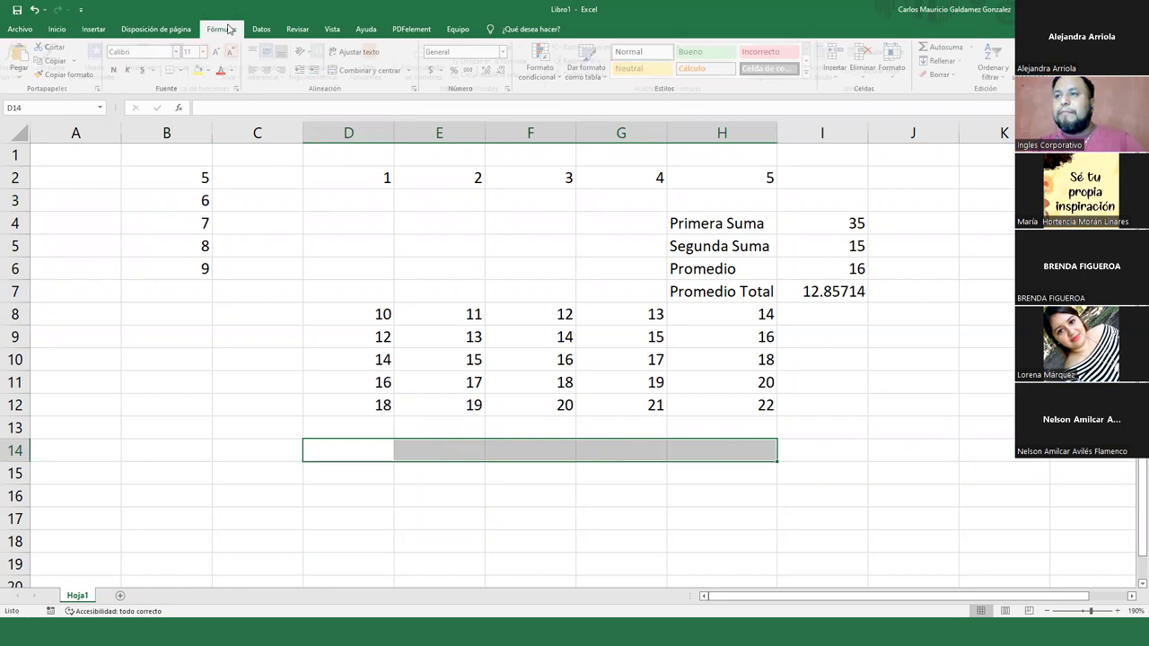
left_click(489, 47)
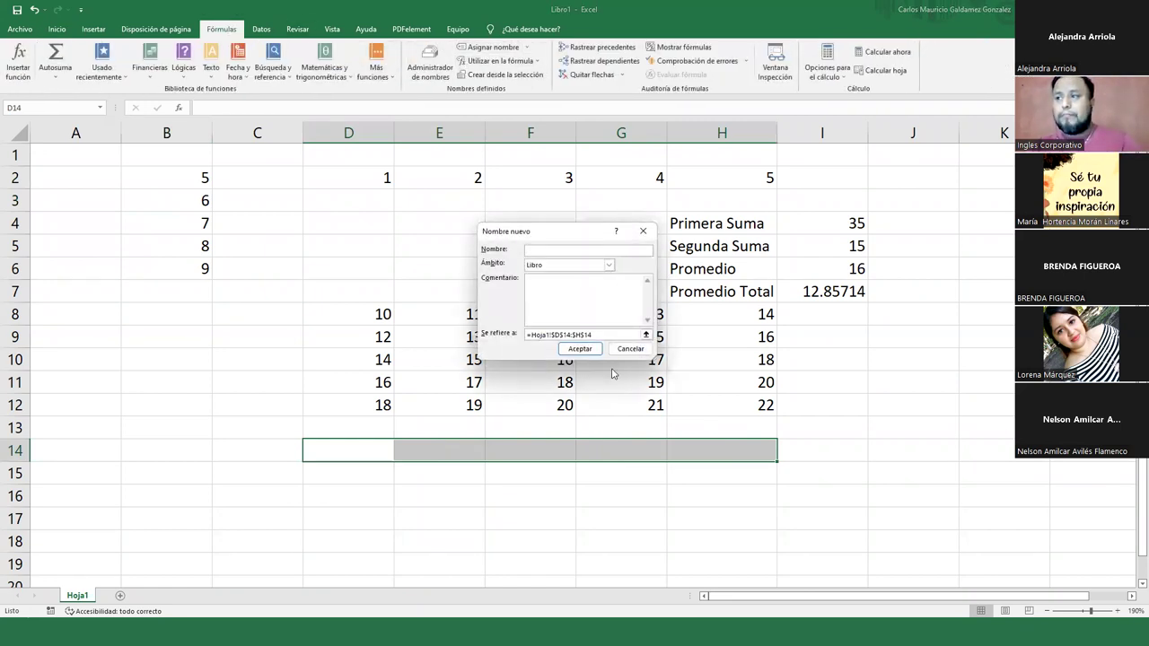
left_click(548, 334)
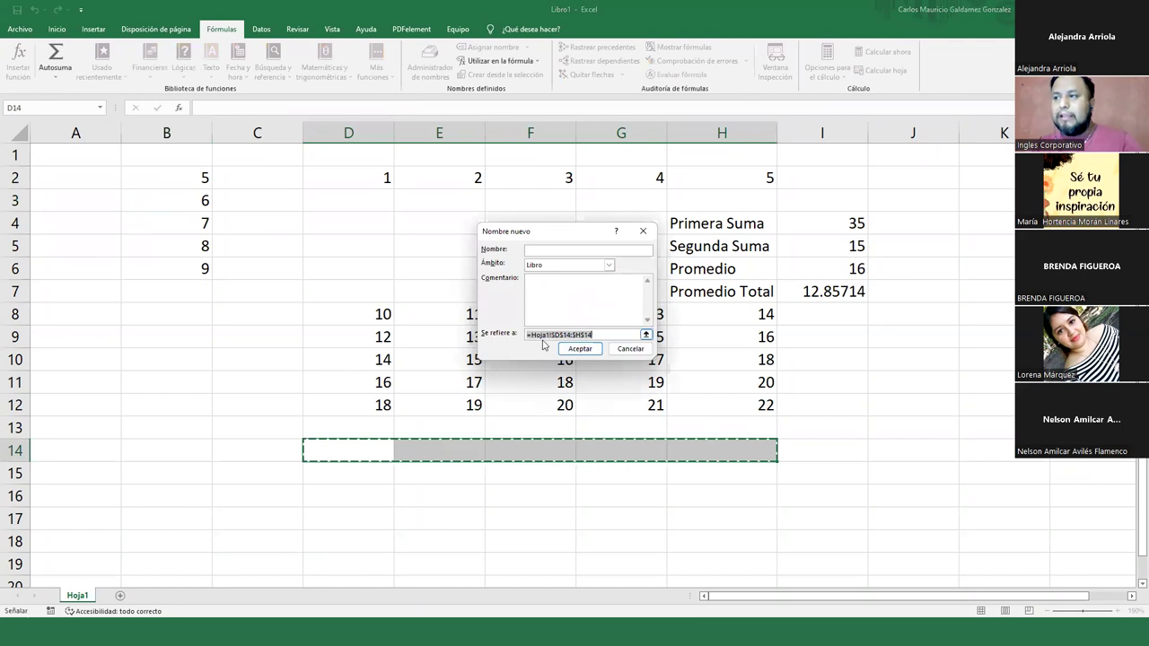
left_click(536, 252)
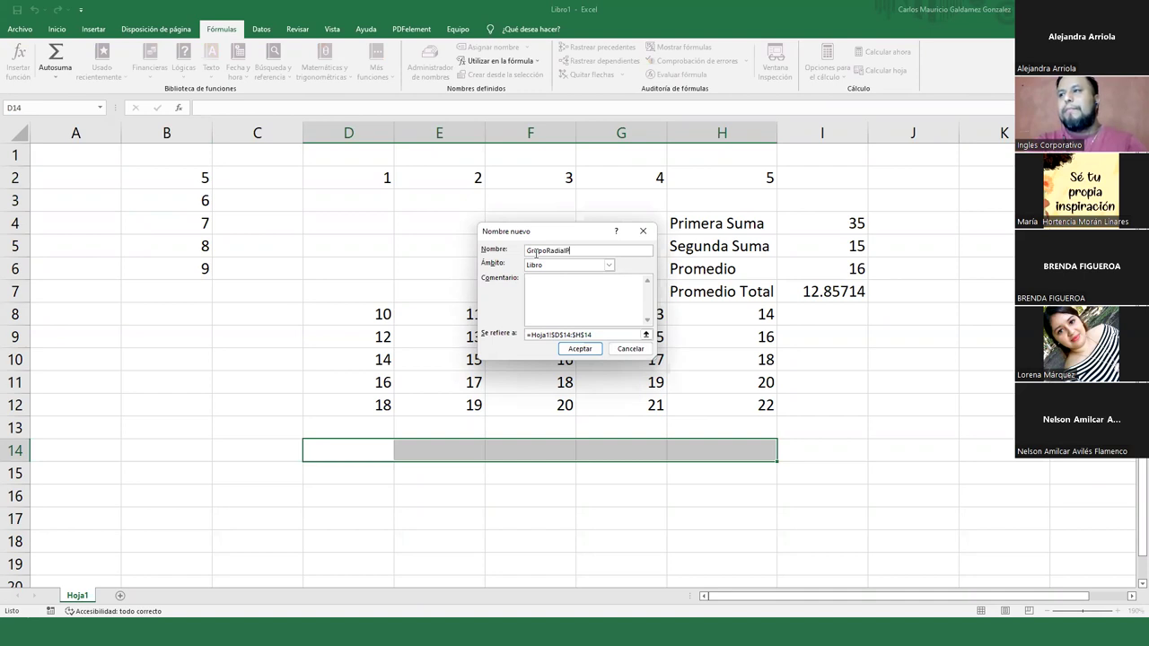
type("dio")
key("Return")
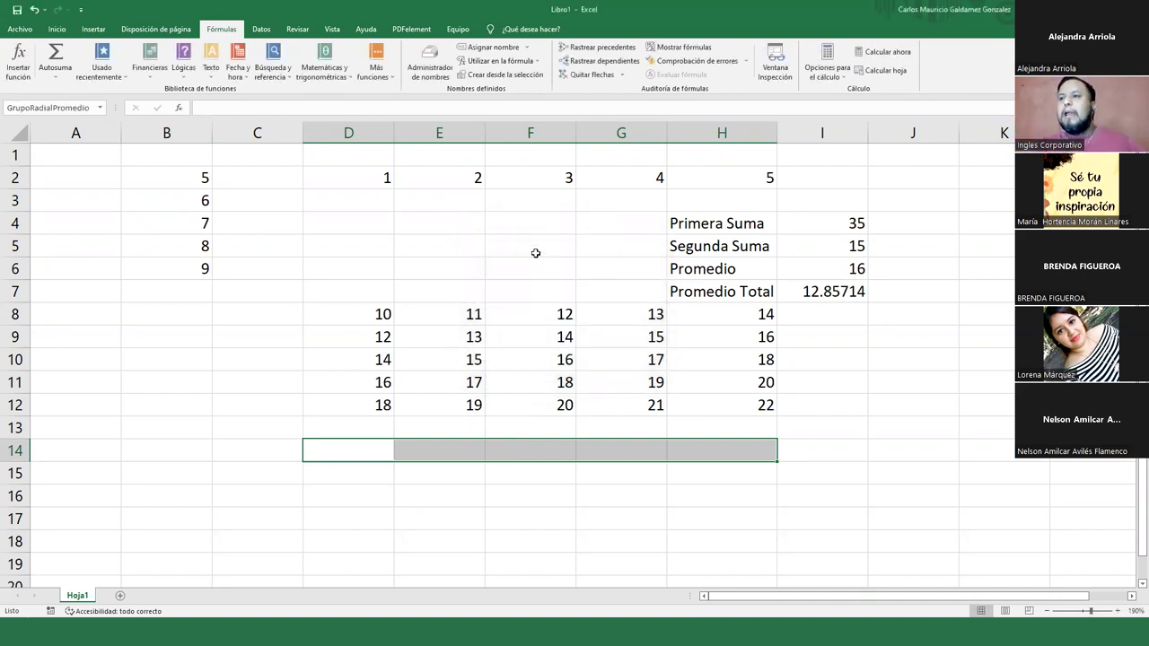
- Enter =promedio(GrupoRadialPromedio) in cell B9, choosing the range name from the formula suggestions
left_click(144, 352)
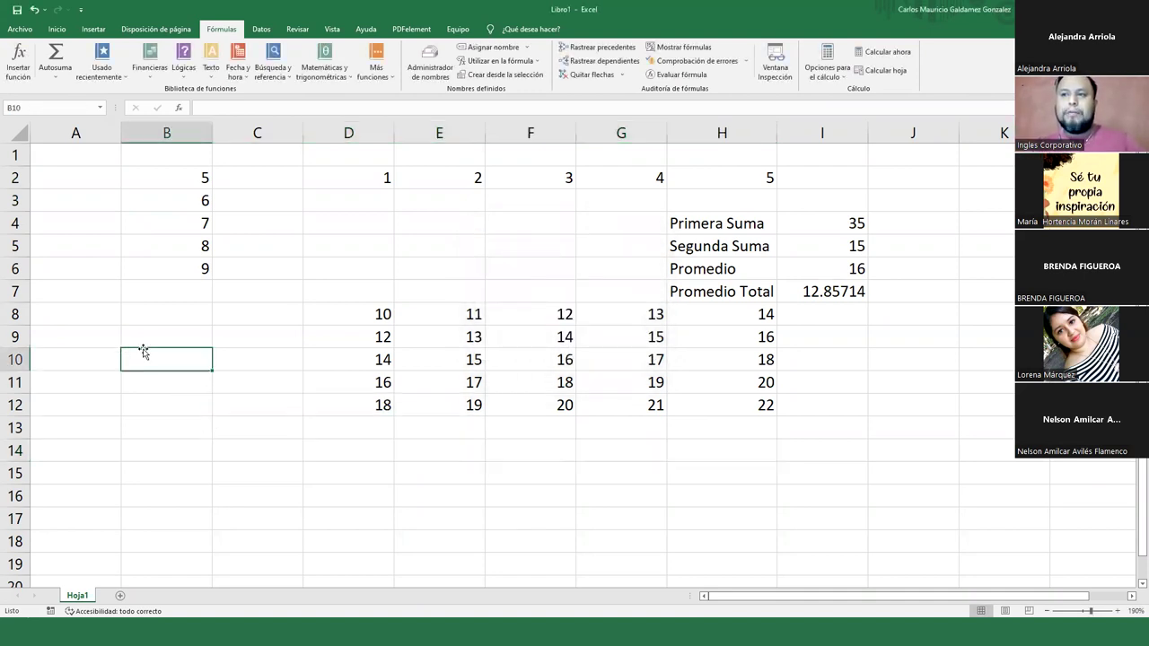
left_click(134, 337)
type("=")
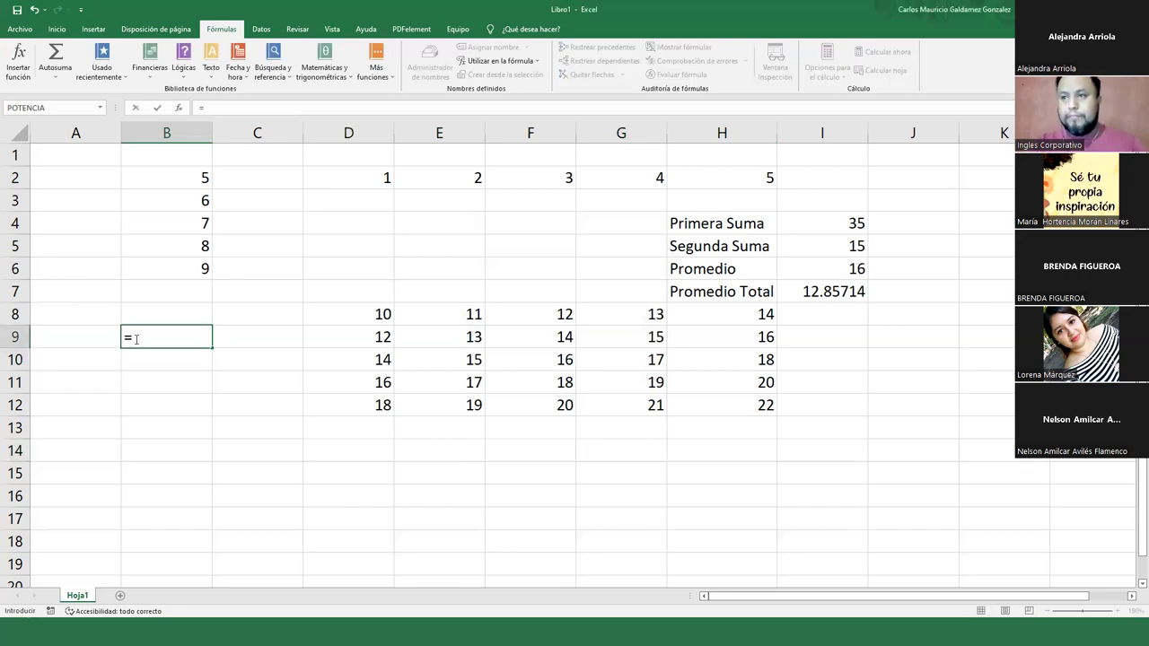
type("promed")
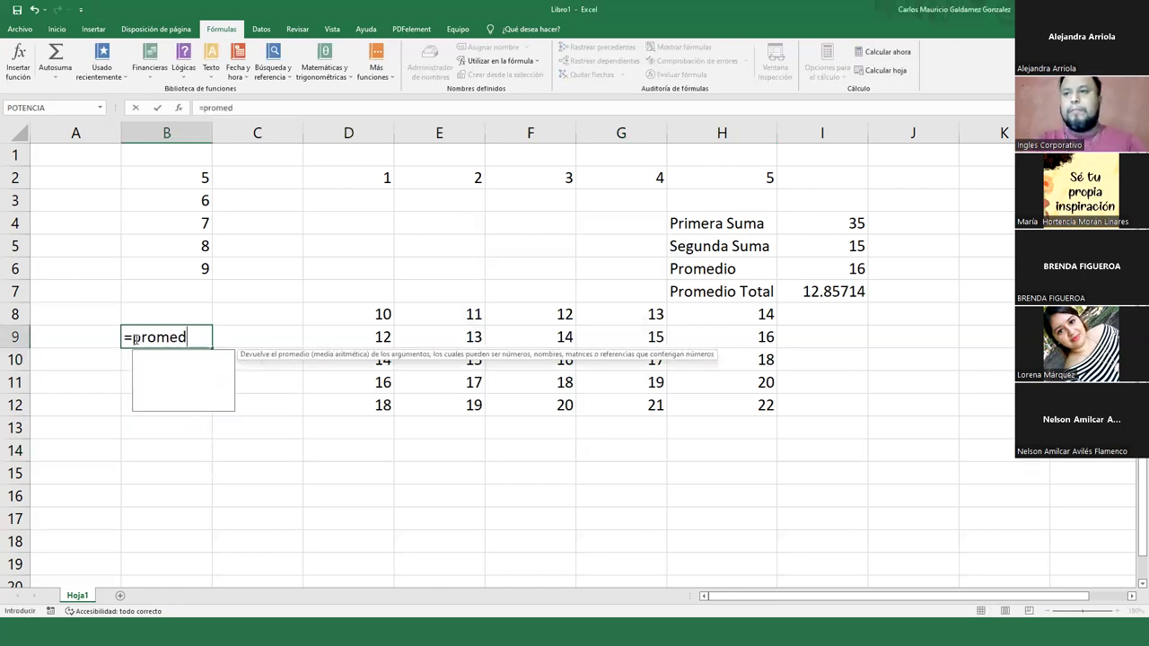
type("io(")
key("Return")
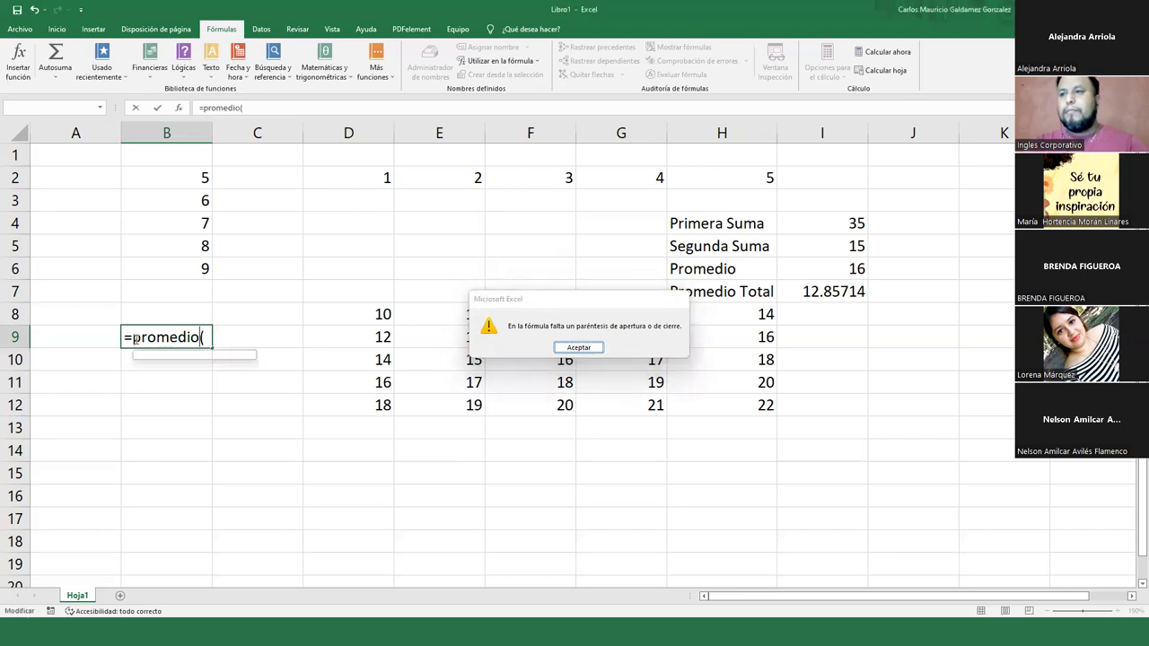
key("Return")
key("BackSpace")
type("(")
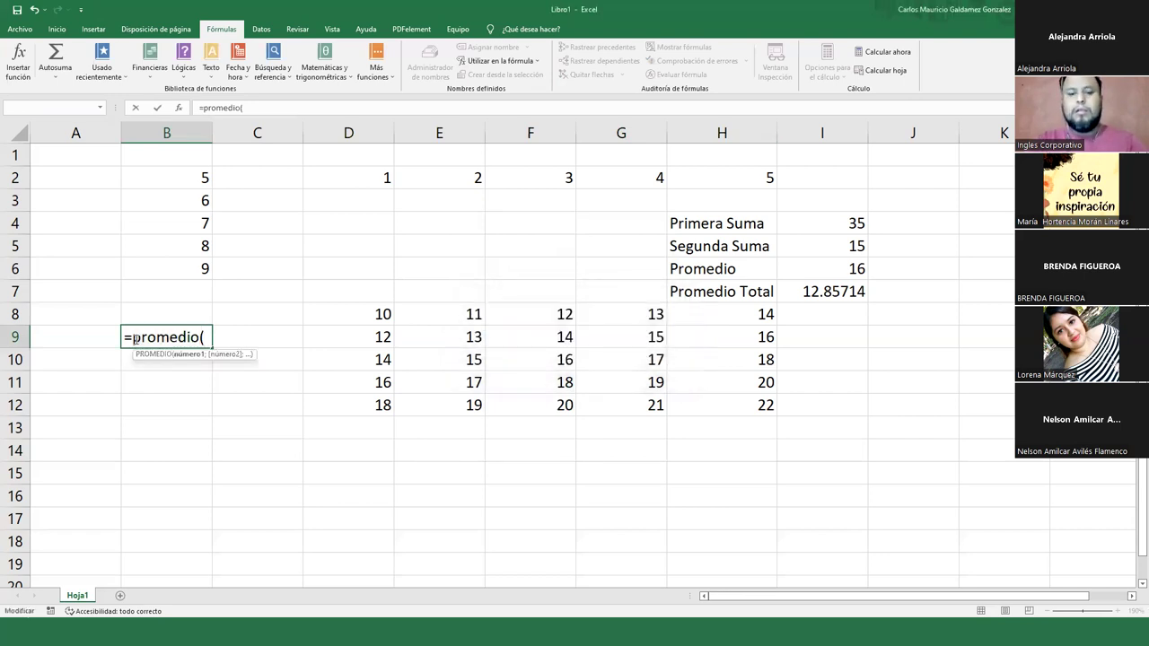
type("Gr")
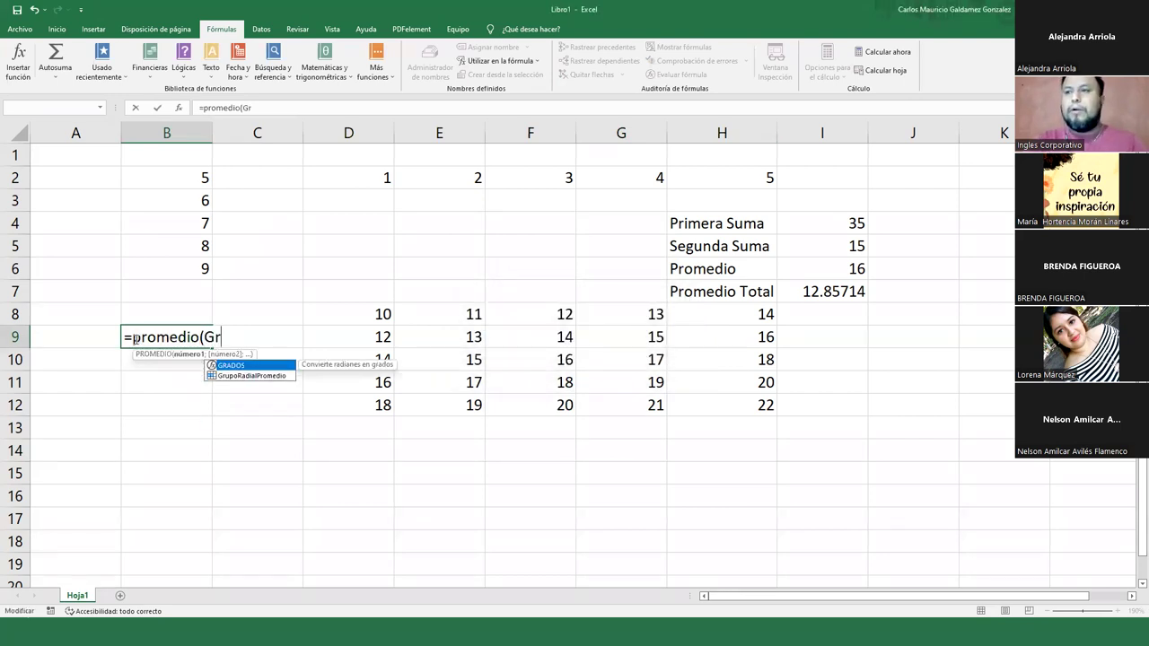
type("upo")
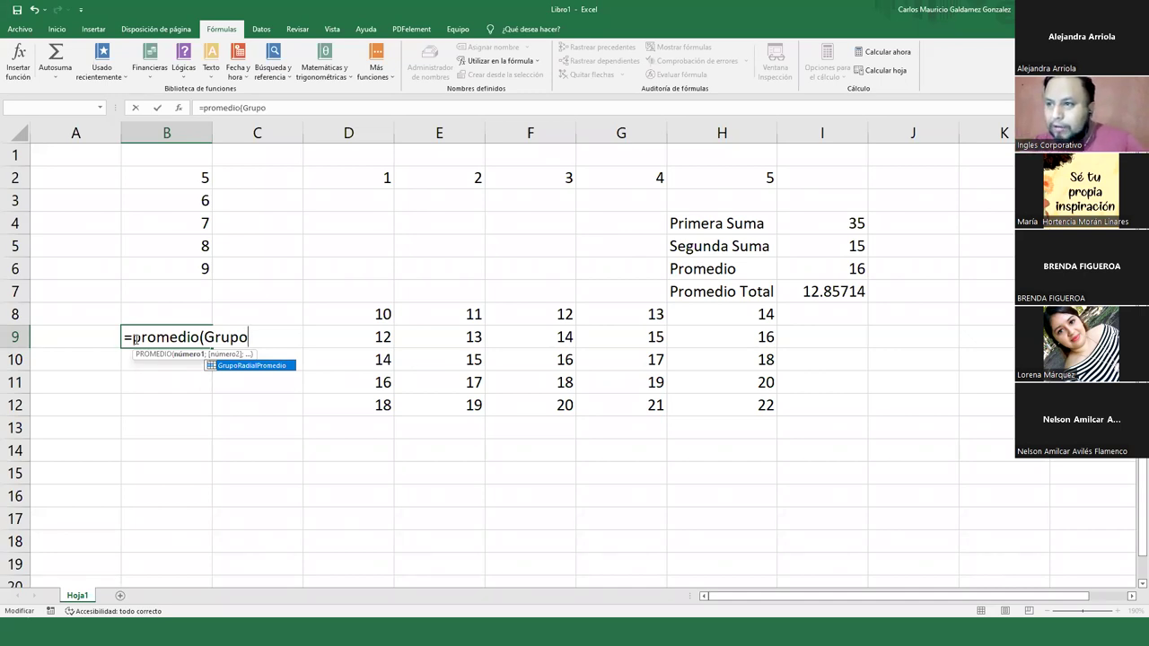
double_click(239, 366)
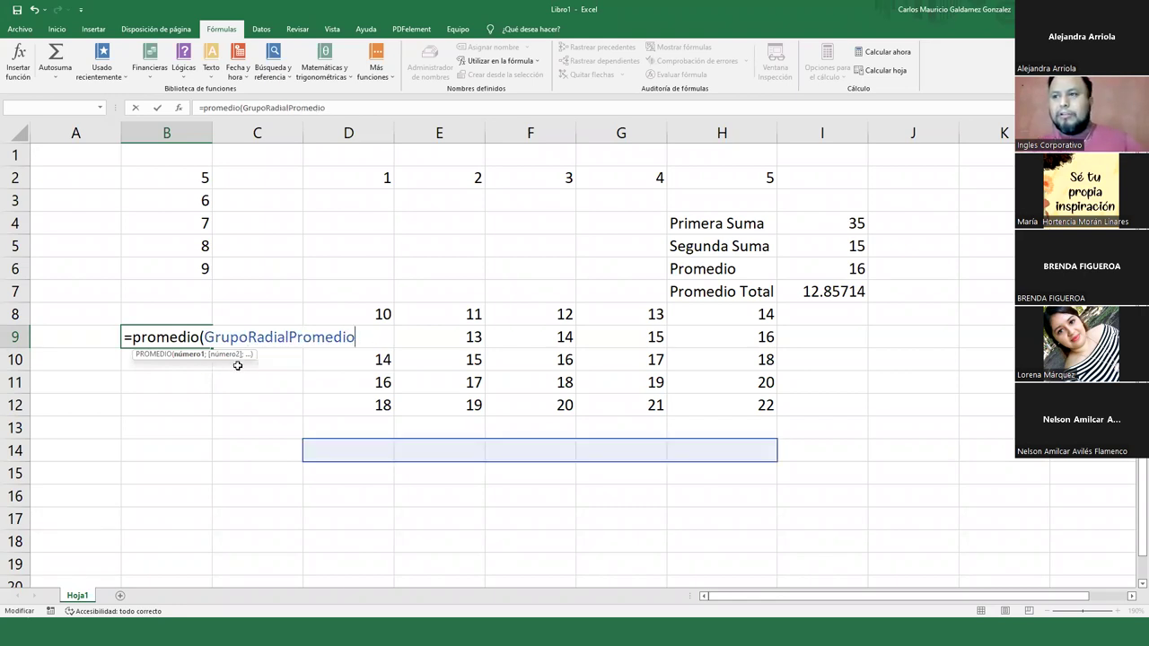
type(")")
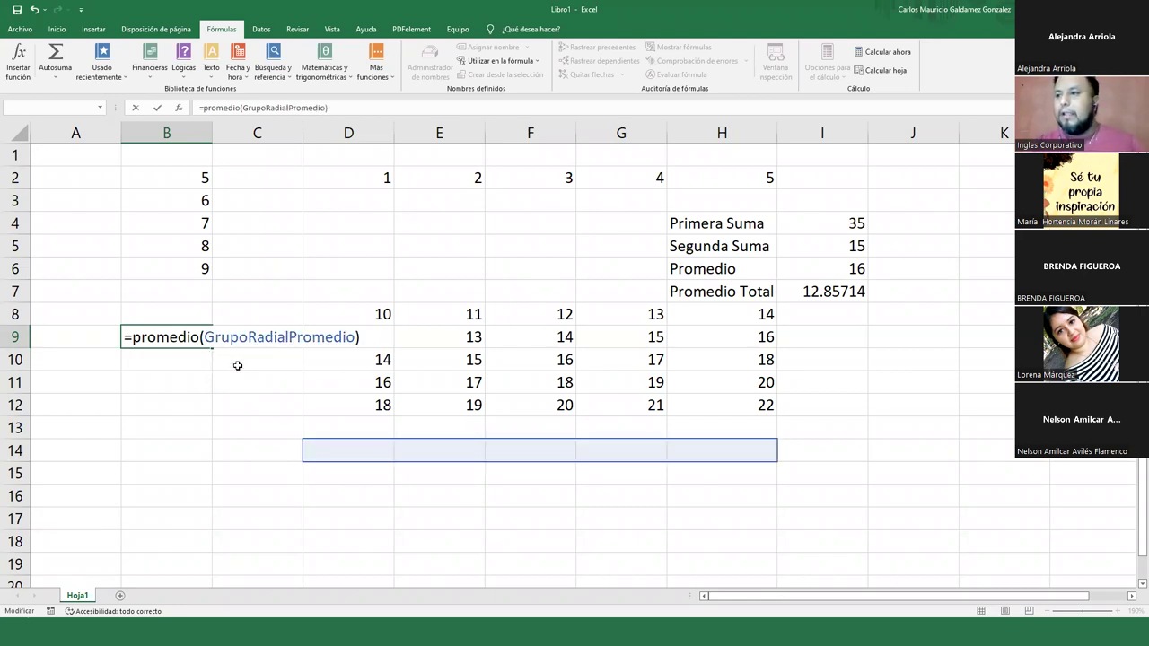
key("Return")
- Enter the values 1, 5, 8, 9 and 3 across cells D14 to H14, the GrupoRadialPromedio range
left_click(324, 453)
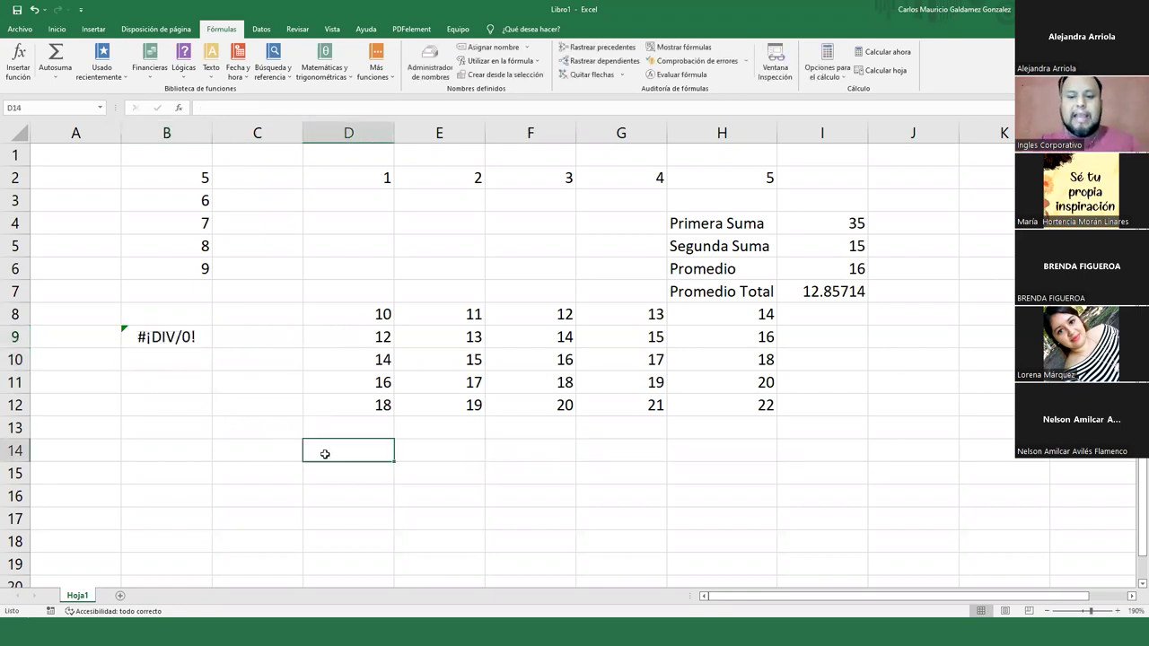
type("1")
key("Tab")
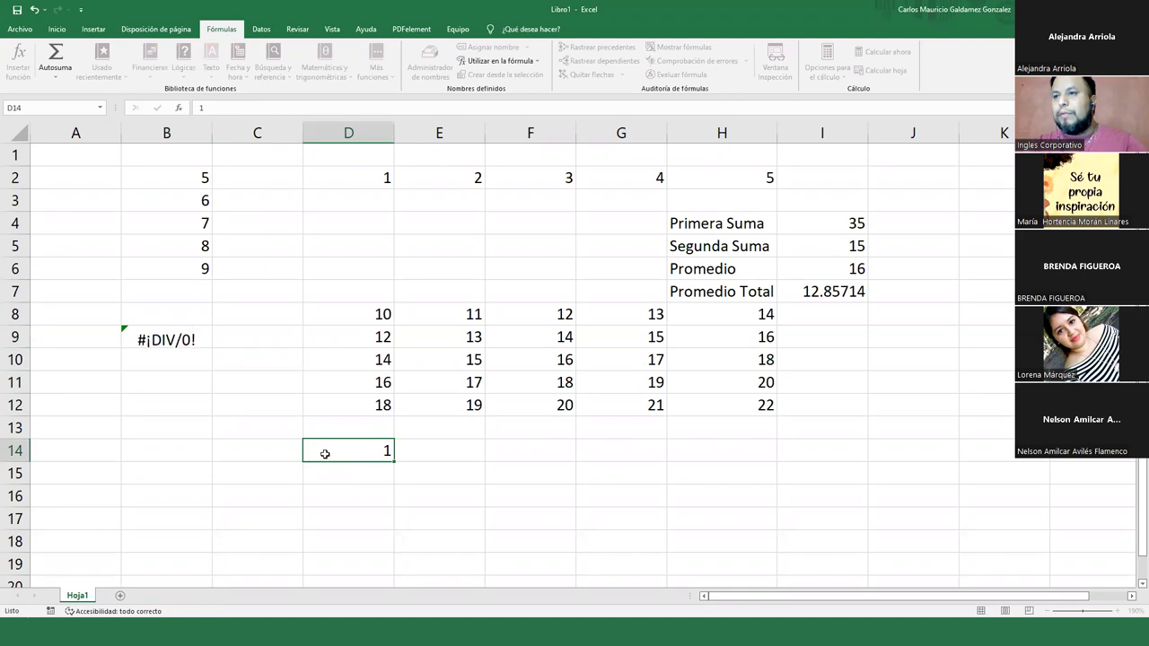
type("5")
key("Tab")
type("8")
key("Tab")
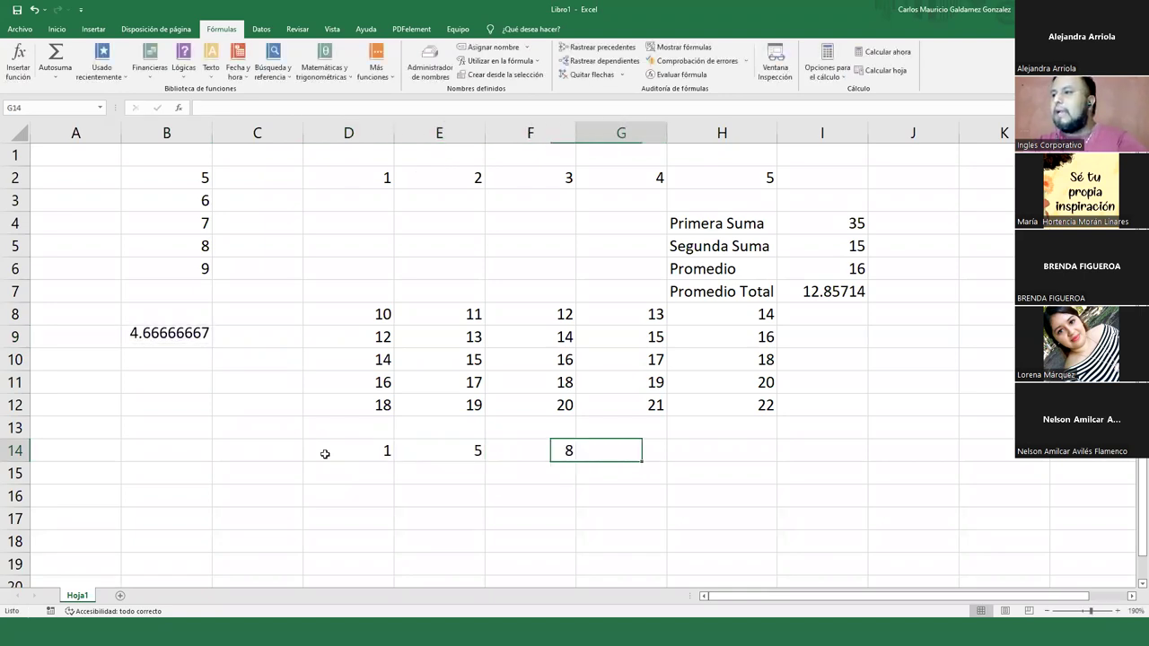
type("9")
key("Tab")
type("3")
key("Tab")
type("2")
key("Tab")
key("Left")
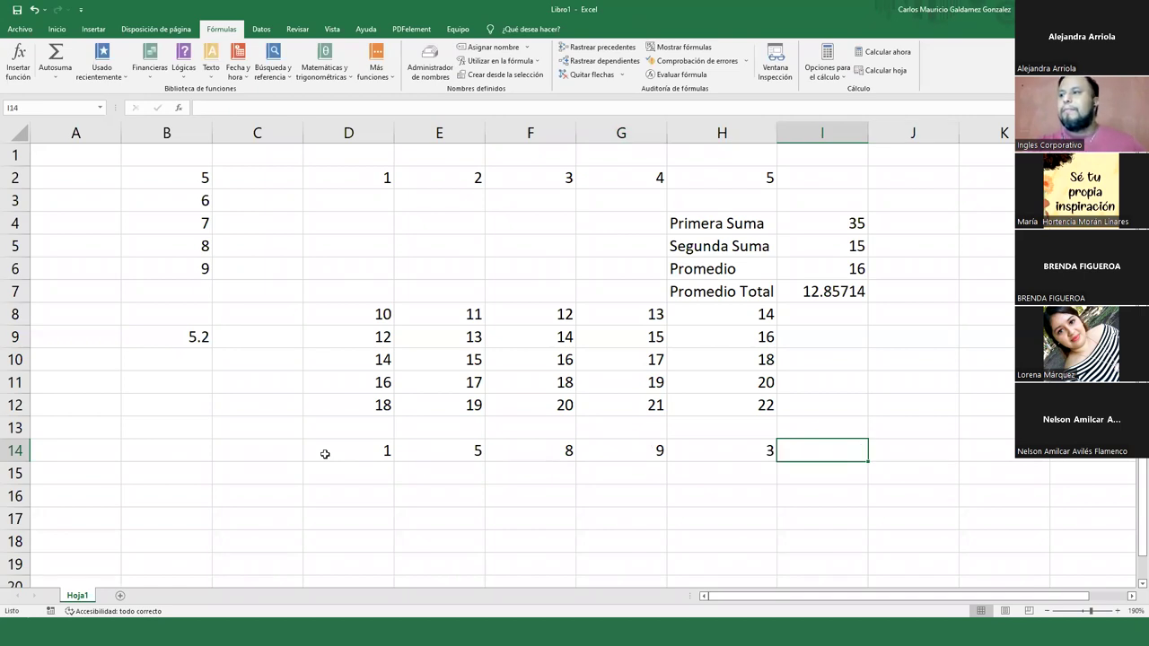
- Clear the values in D14:H14 and delete the average formula in cell B9
left_click_drag(341, 456, 672, 456)
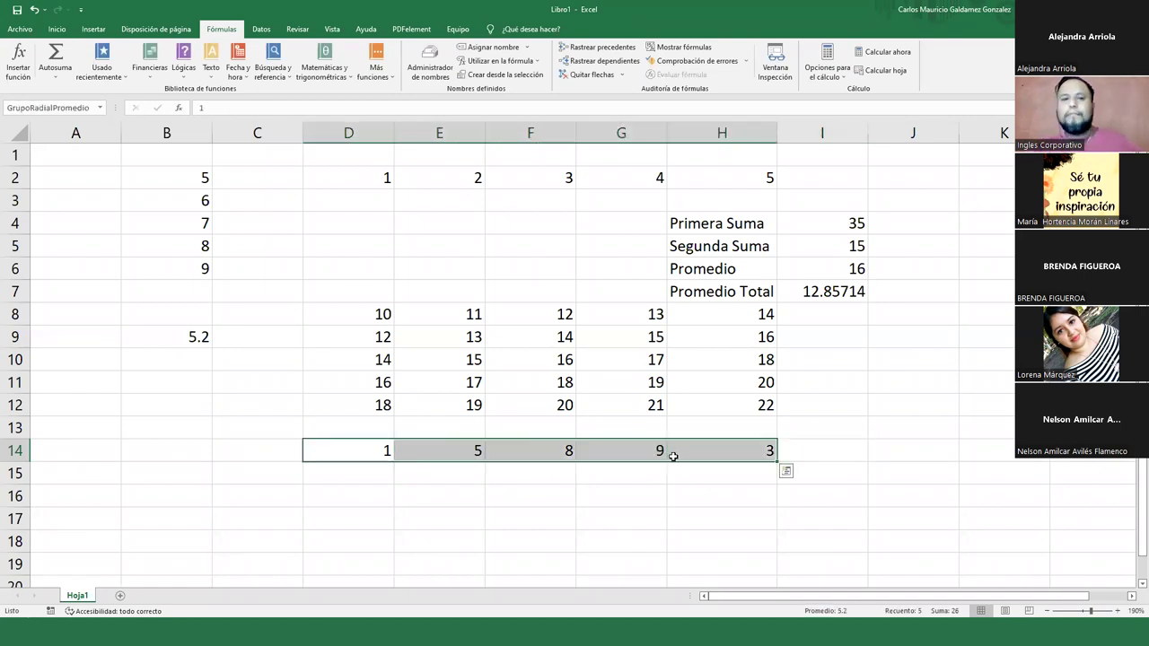
key("Delete")
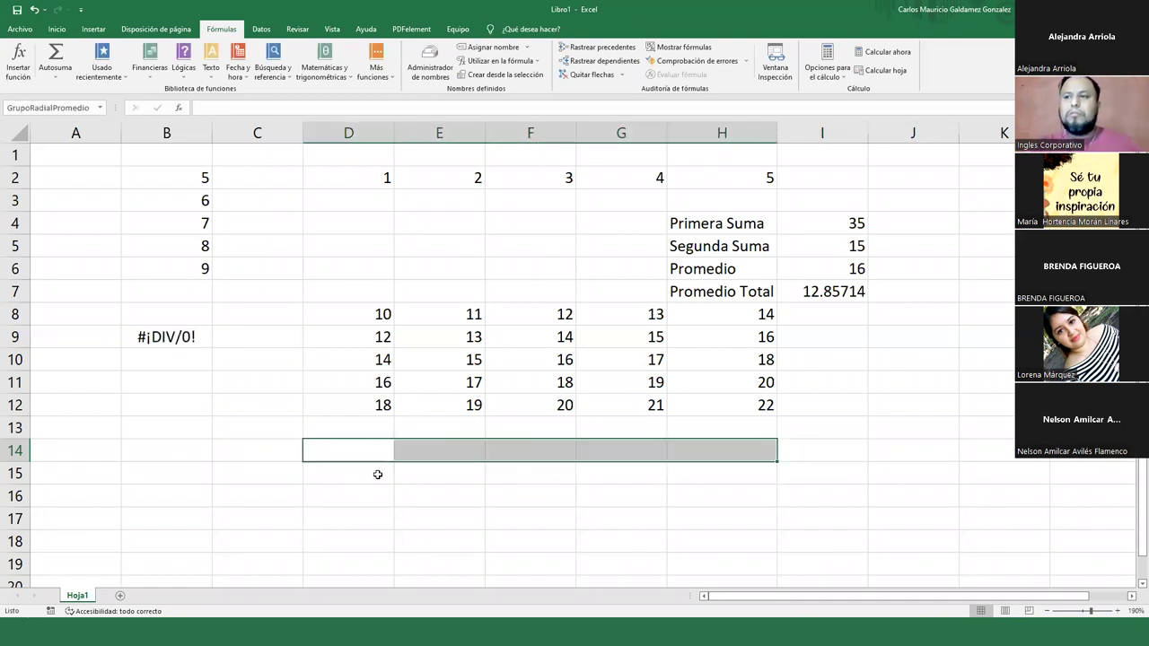
left_click(168, 336)
key("Delete")
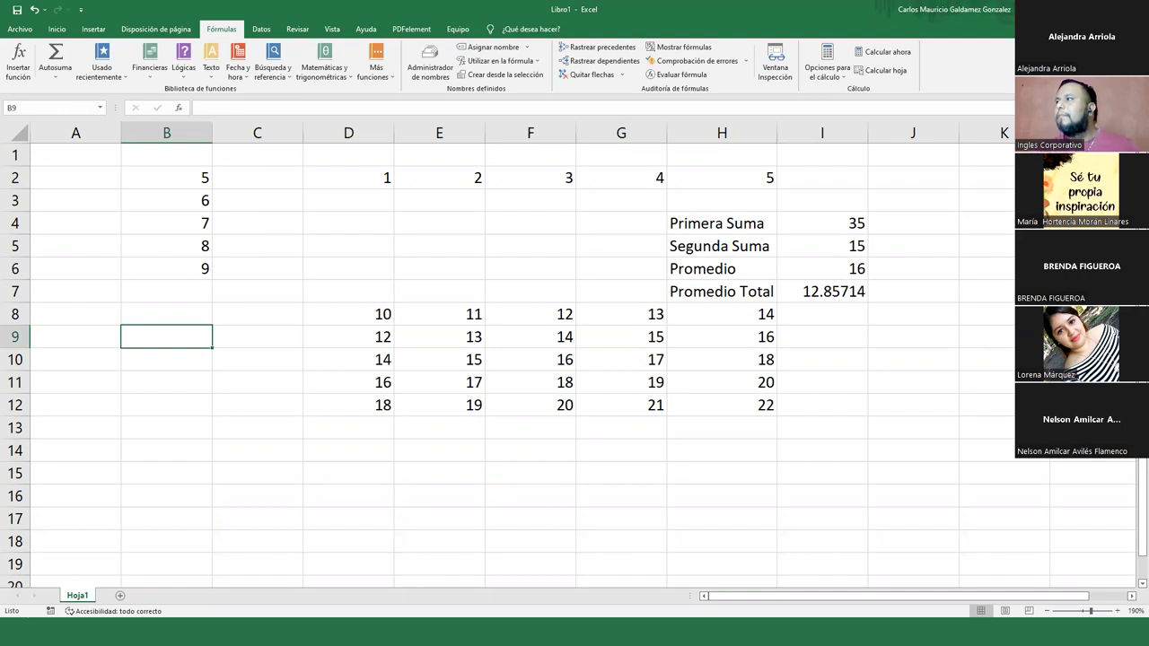
- Switch to the presentation, view the slides from Asignar nombre through to VAMOS A PRACTICAR, and return to Excel
key("alt+Tab")
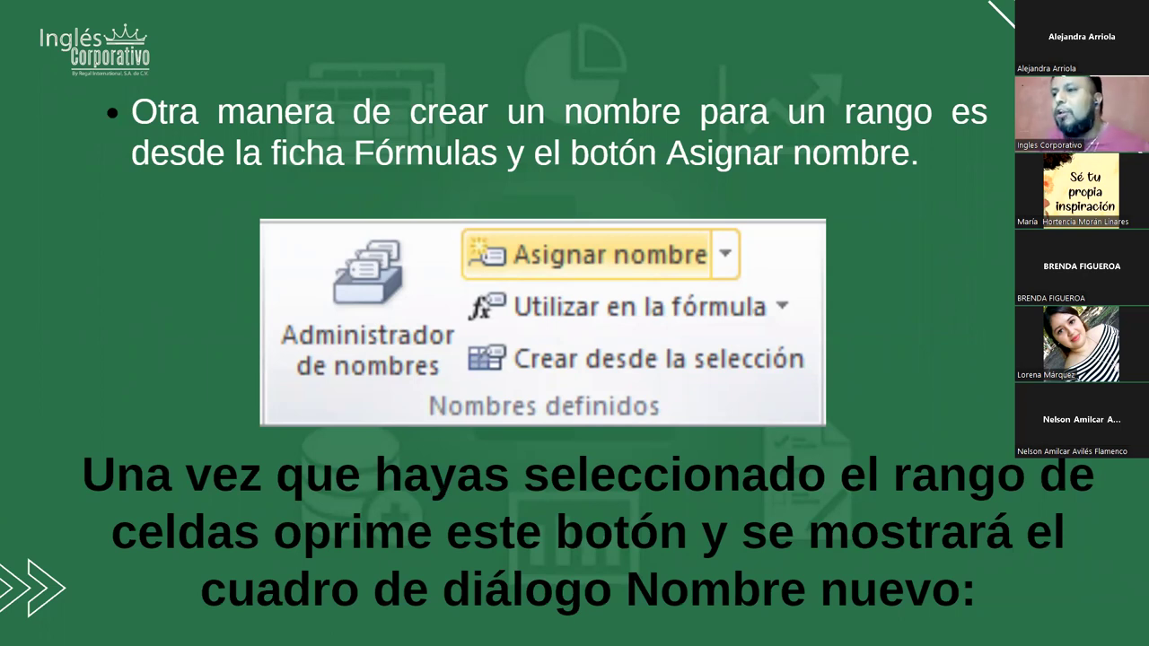
key("Right")
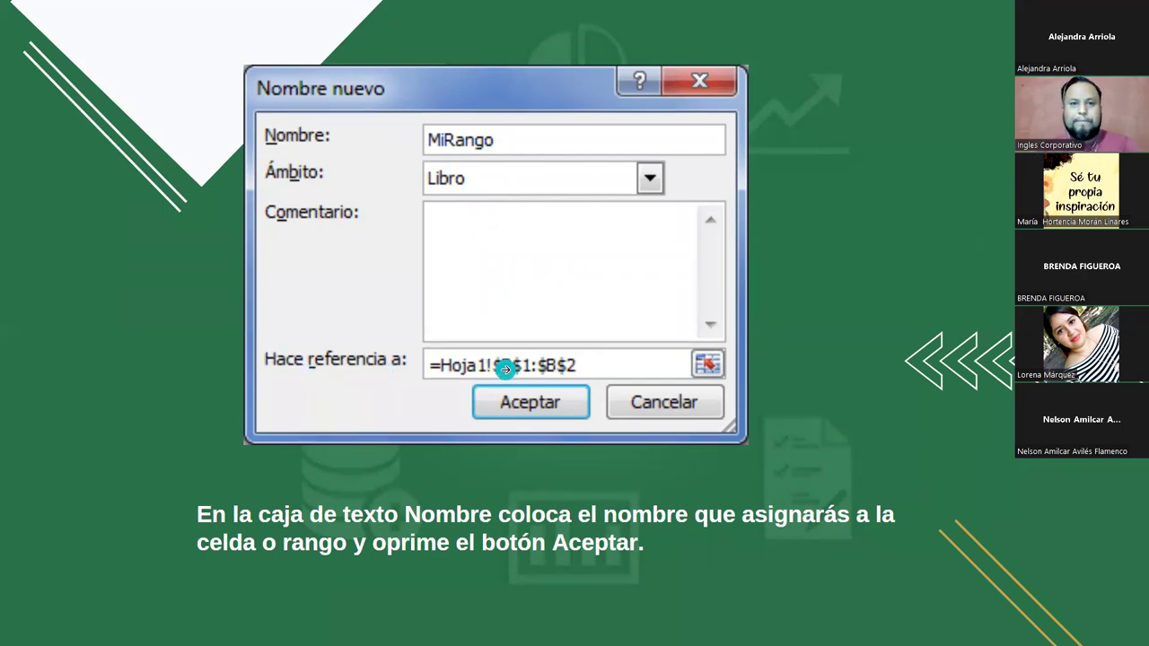
left_click(529, 411)
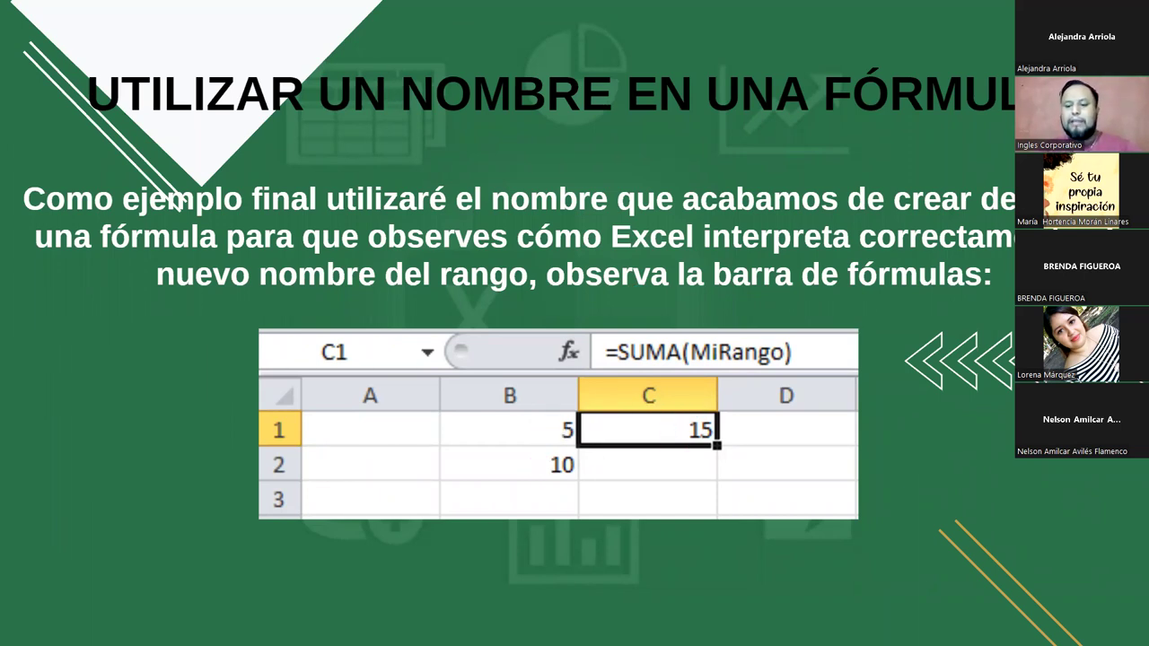
left_click(668, 429)
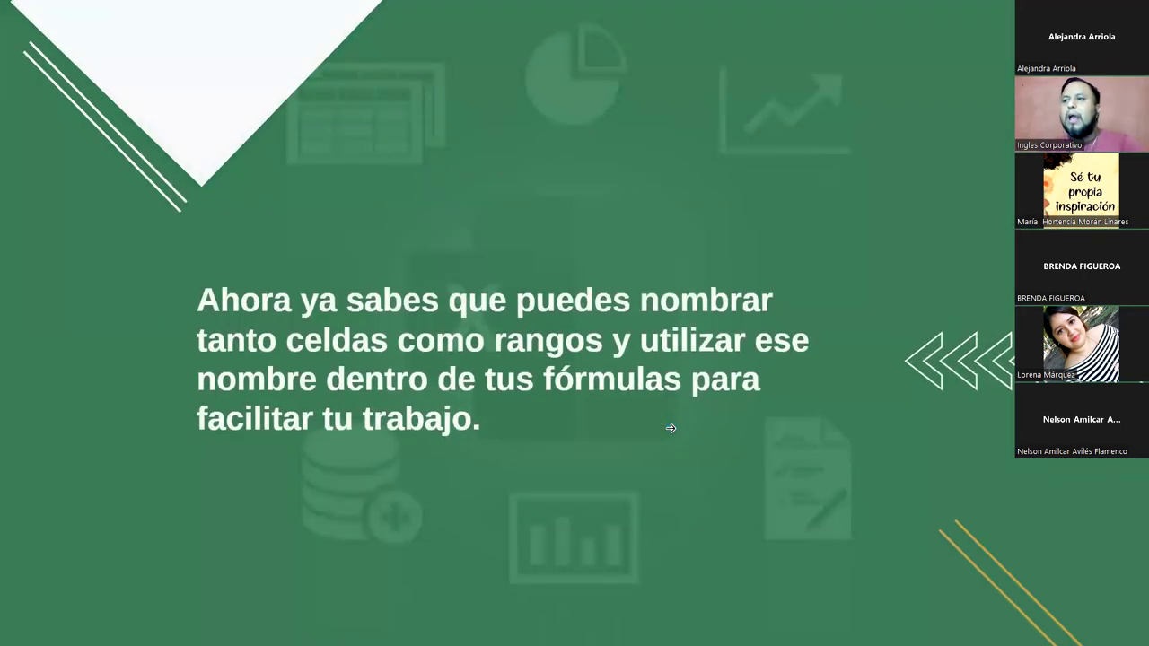
left_click(668, 427)
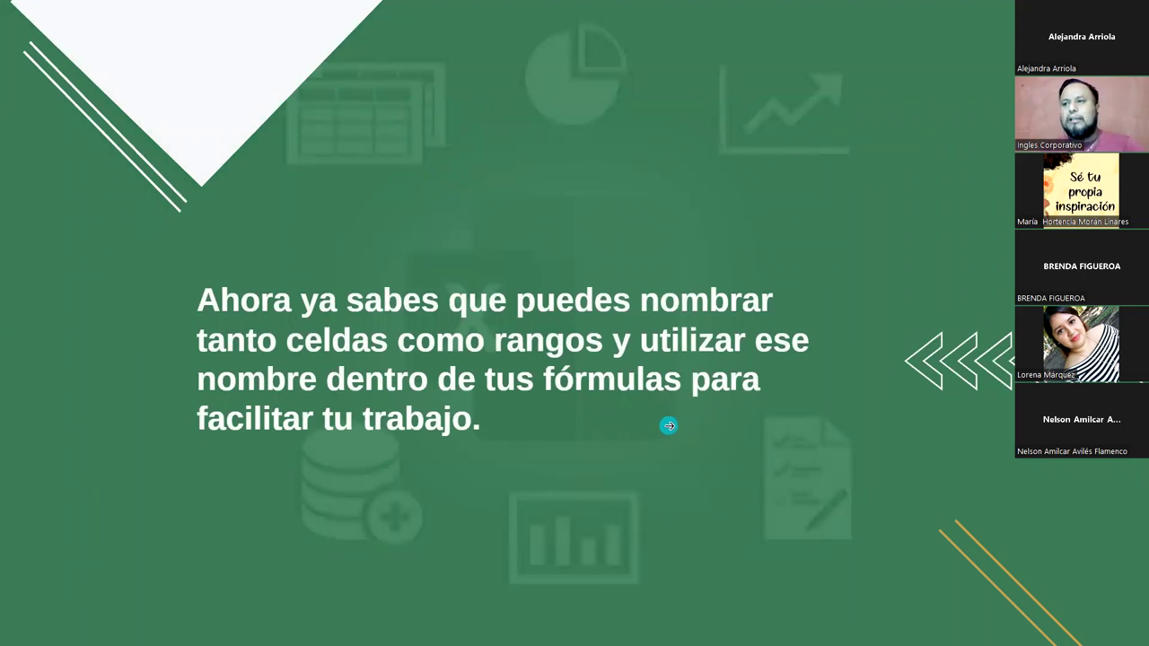
left_click(668, 426)
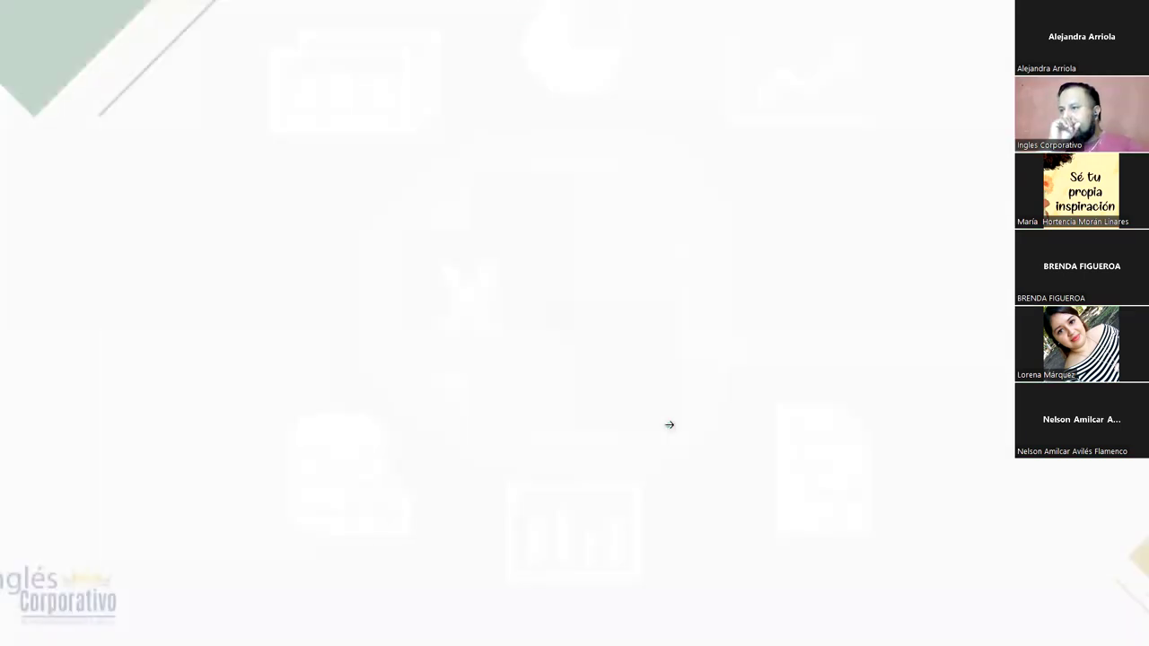
left_click(668, 424)
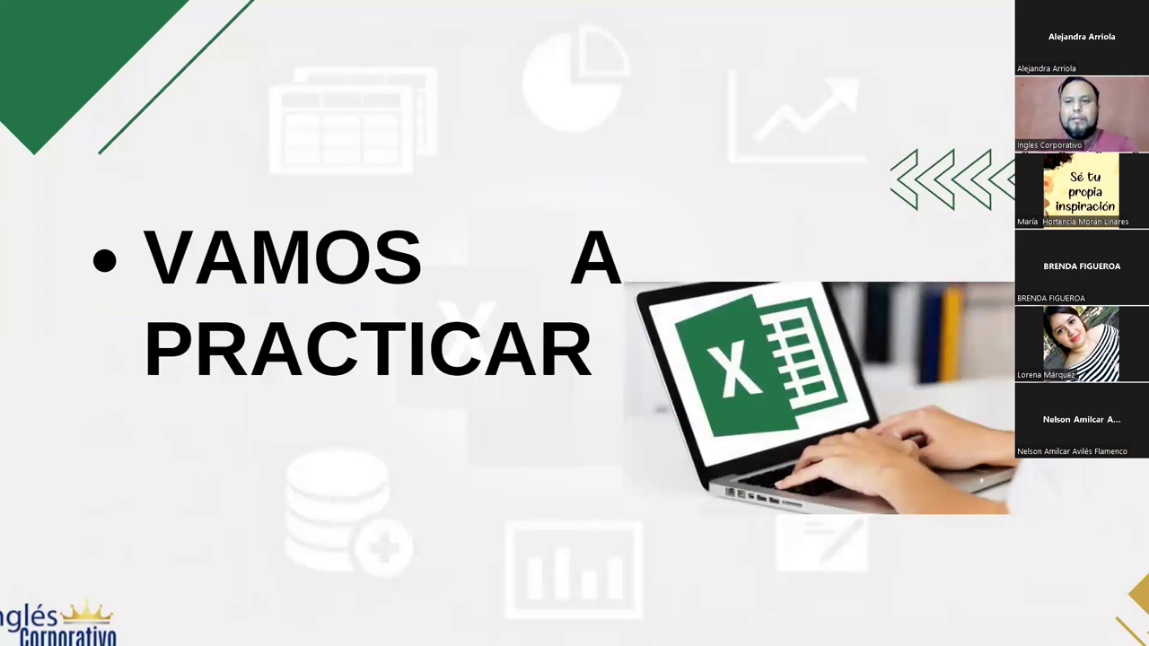
key("alt+Tab")
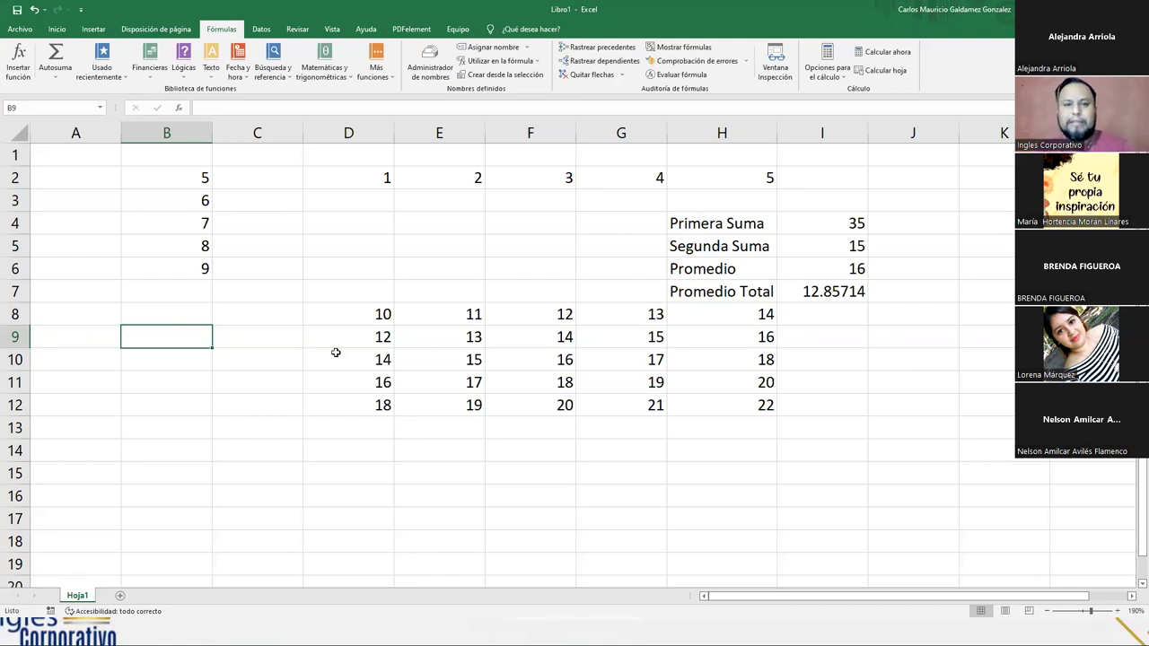
- Rename the sheet Hoja1 as Ejemplo1
left_click(166, 171)
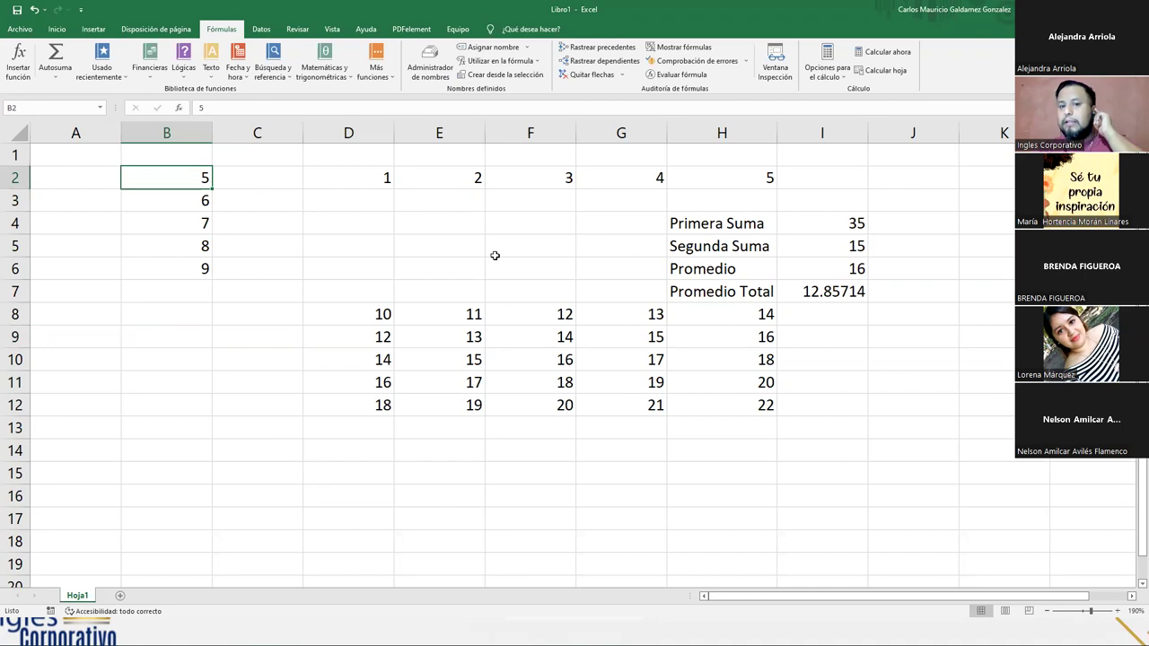
left_click(436, 260)
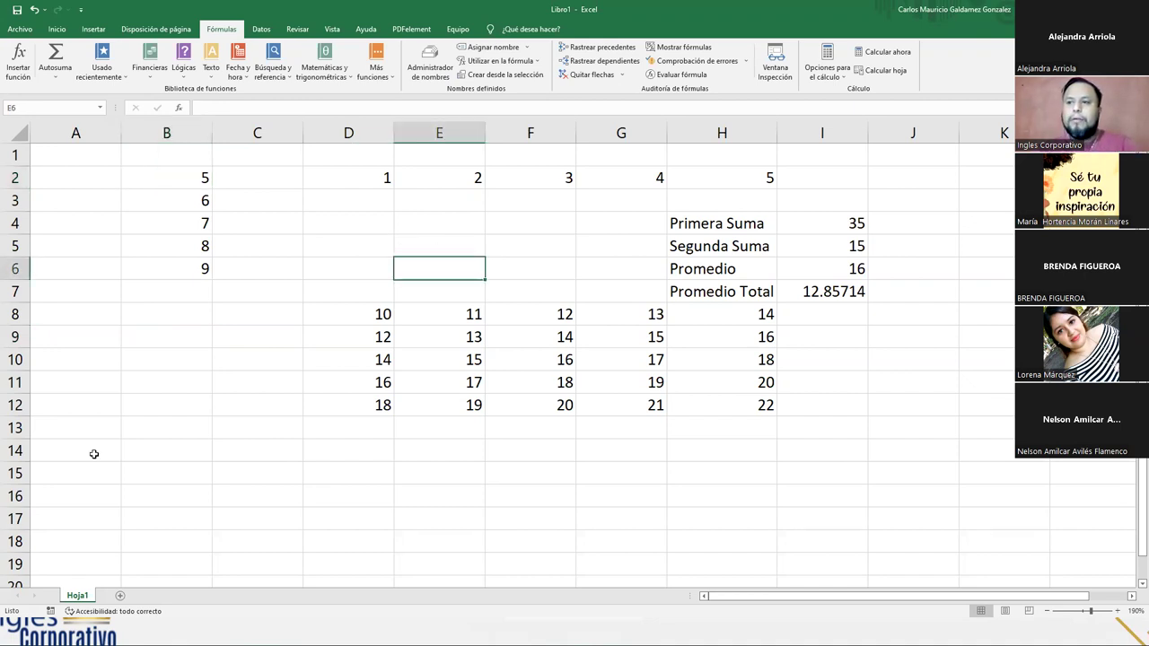
double_click(77, 596)
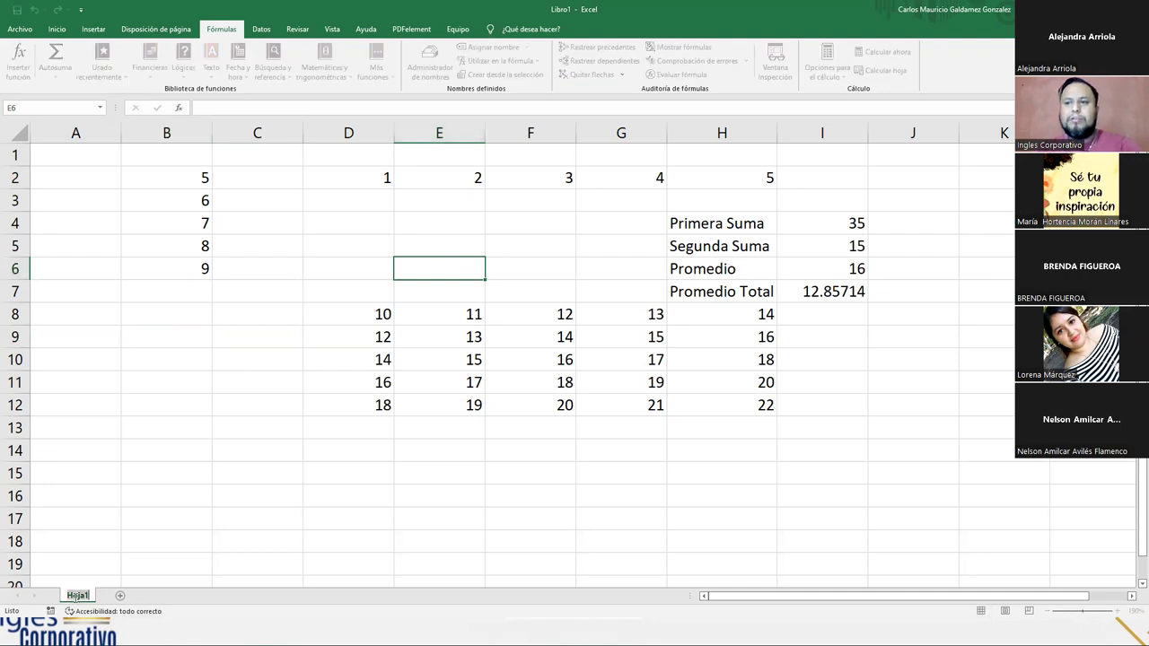
type("Ejemplos")
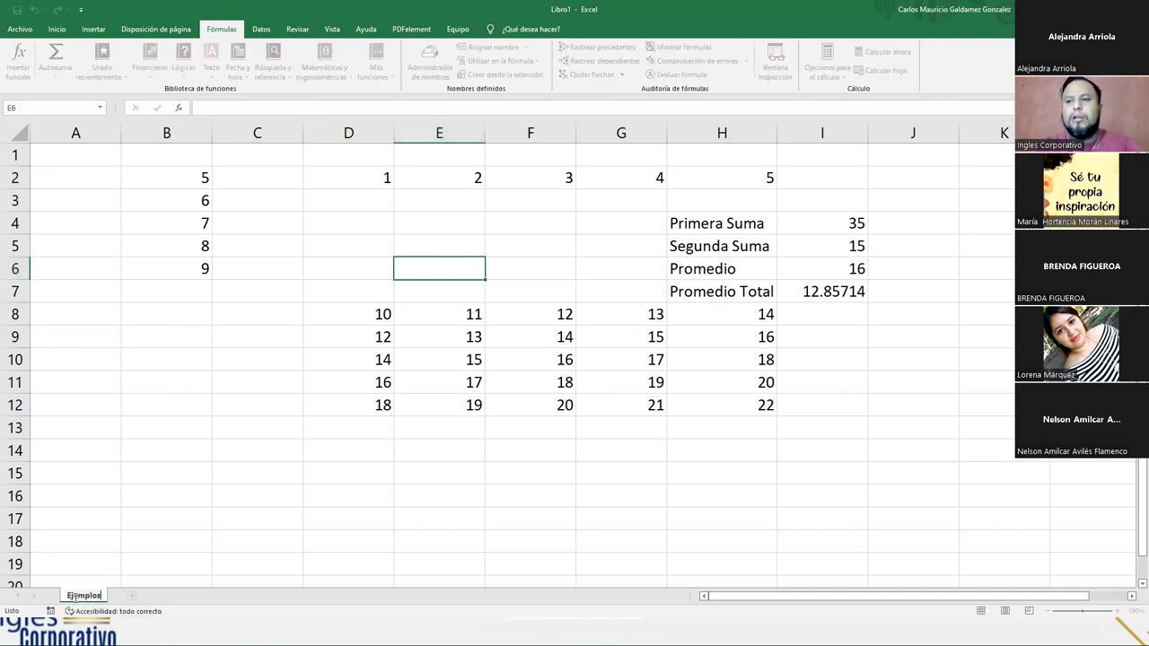
type("1")
key("BackSpace")
key("BackSpace")
type("1")
key("Return")
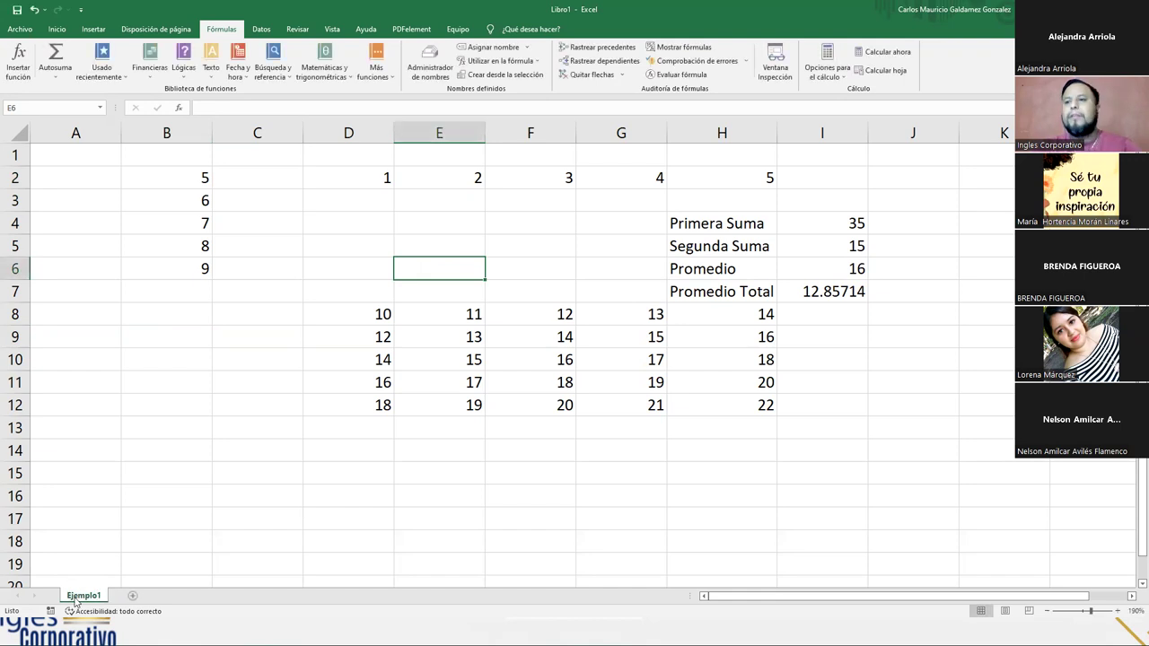
- Add a new sheet after Ejemplo1 and name it Ejercicio1
left_click(132, 595)
double_click(133, 595)
type("Ejercicio1")
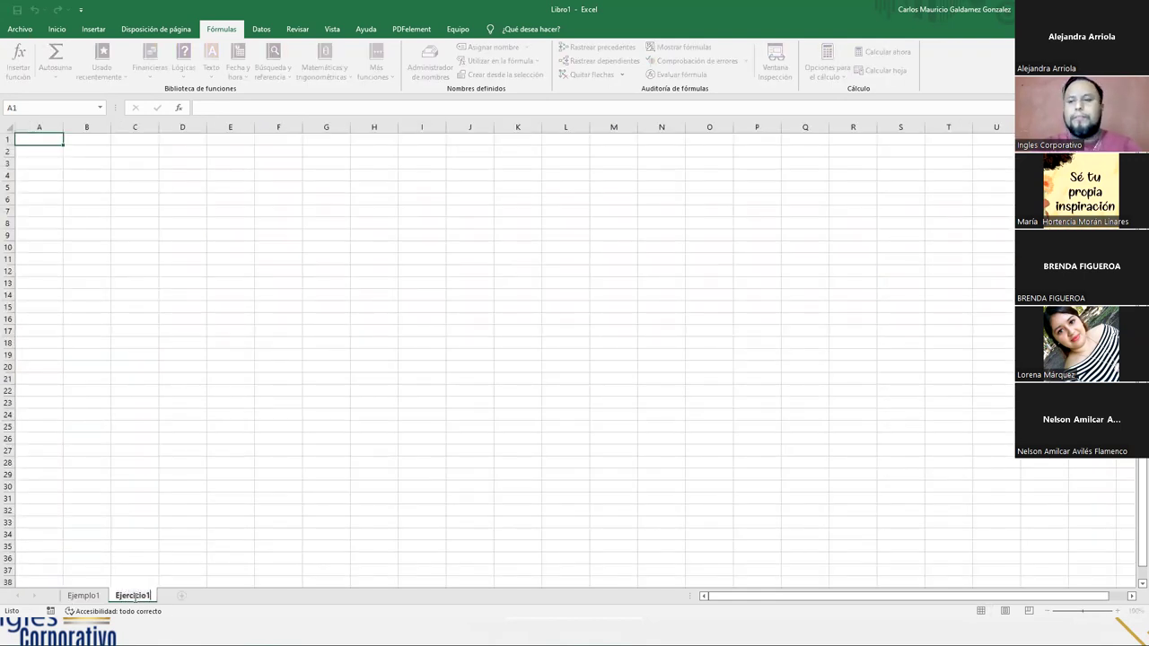
key("Return")
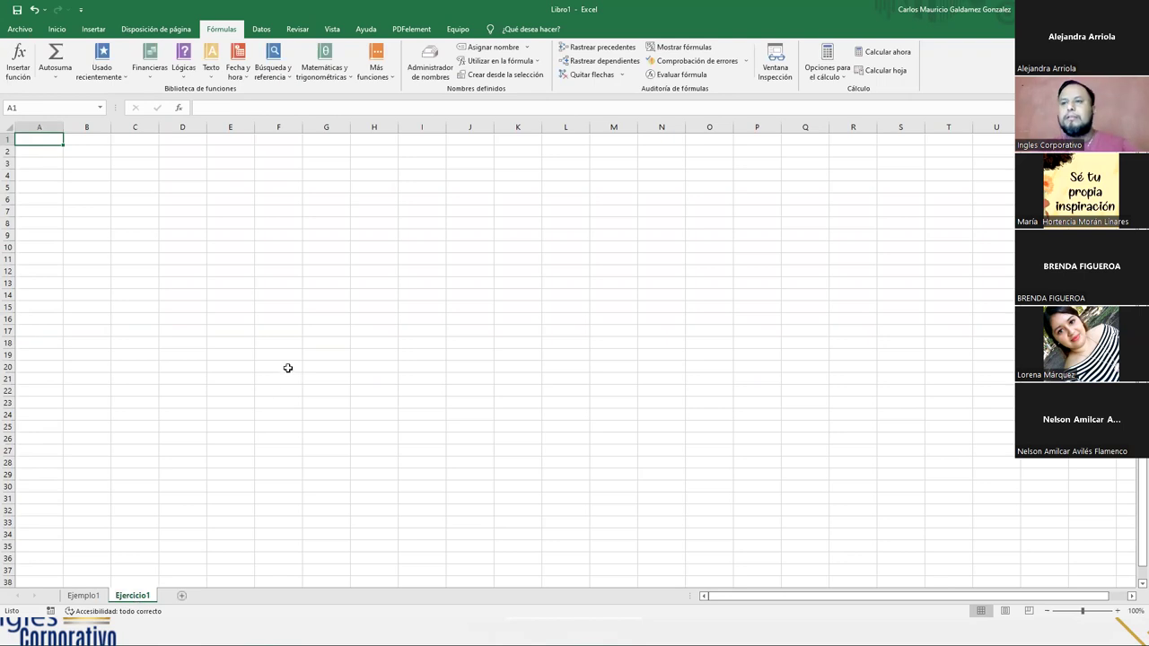
- Enter the headers Cantidad, Descripcion, Precio/U and SubTotal in cells A1 to D1 of the Ejercicio1 sheet
left_click(83, 596)
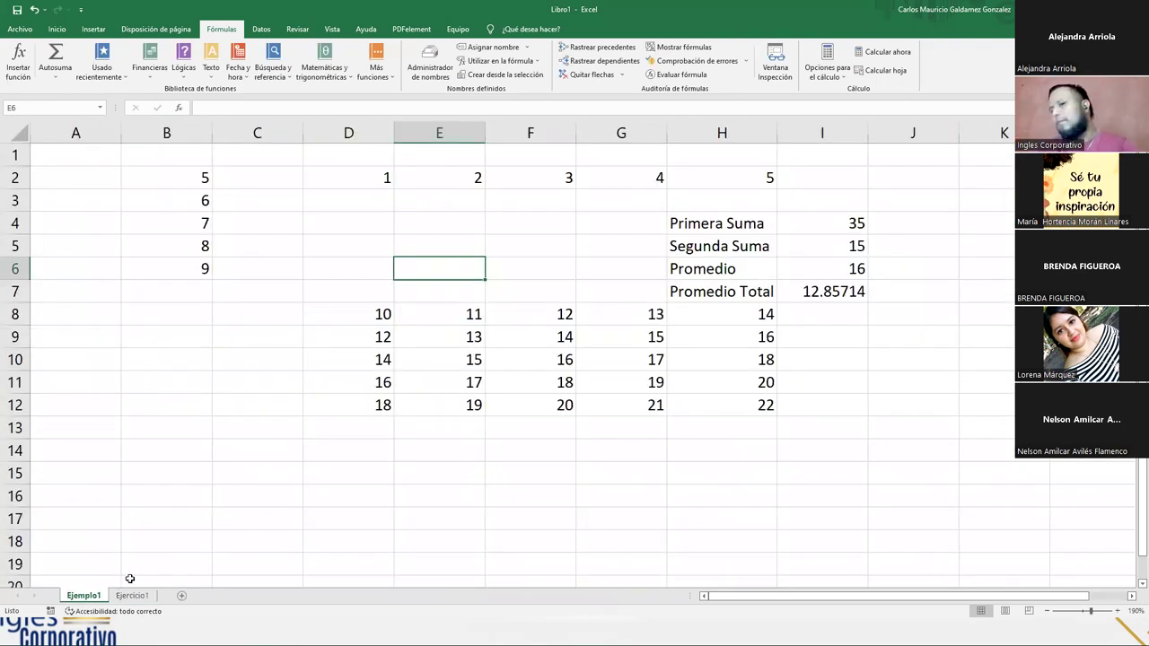
left_click(132, 596)
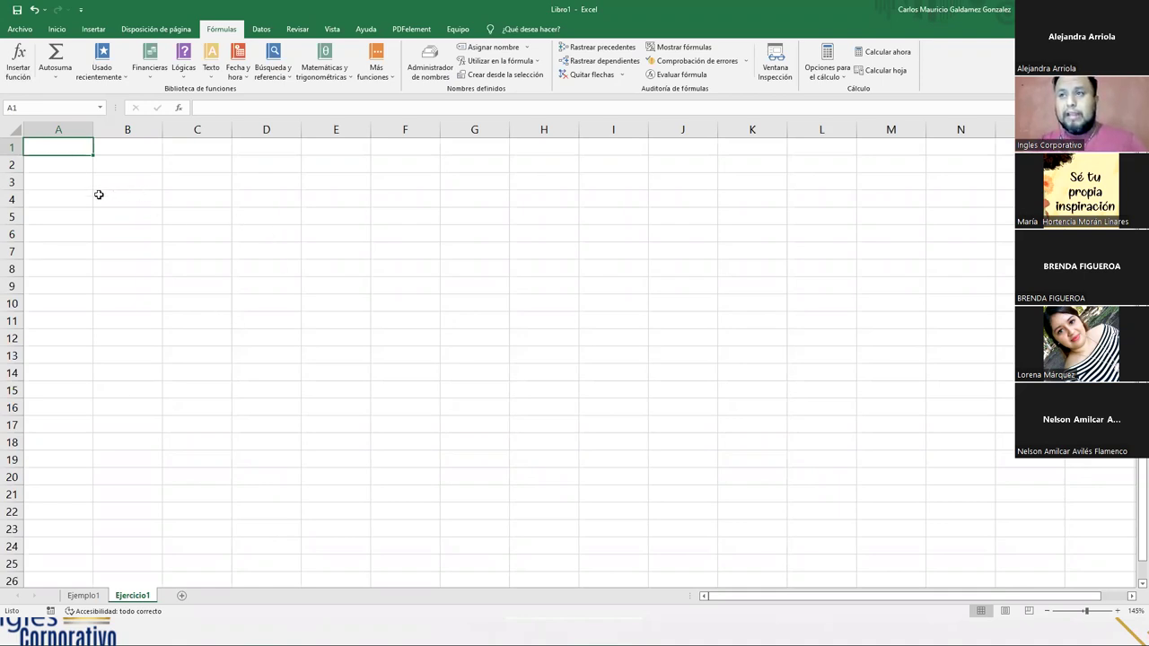
type("Cantidad")
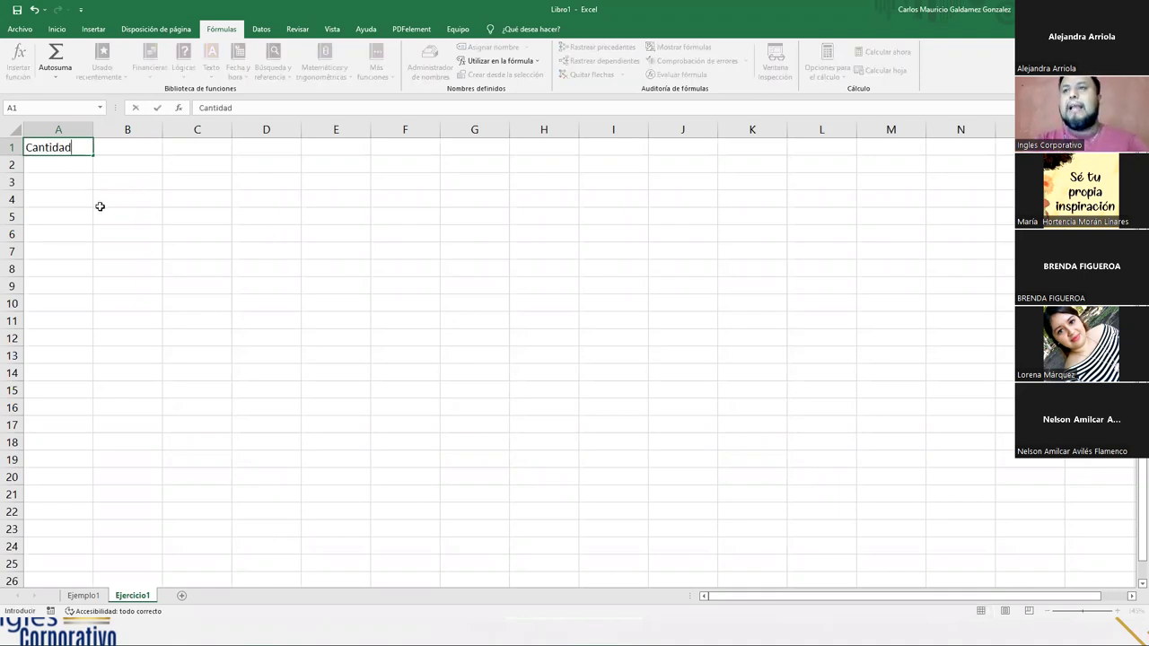
key("Tab")
type("F")
key("BackSpace")
type("Descripcion")
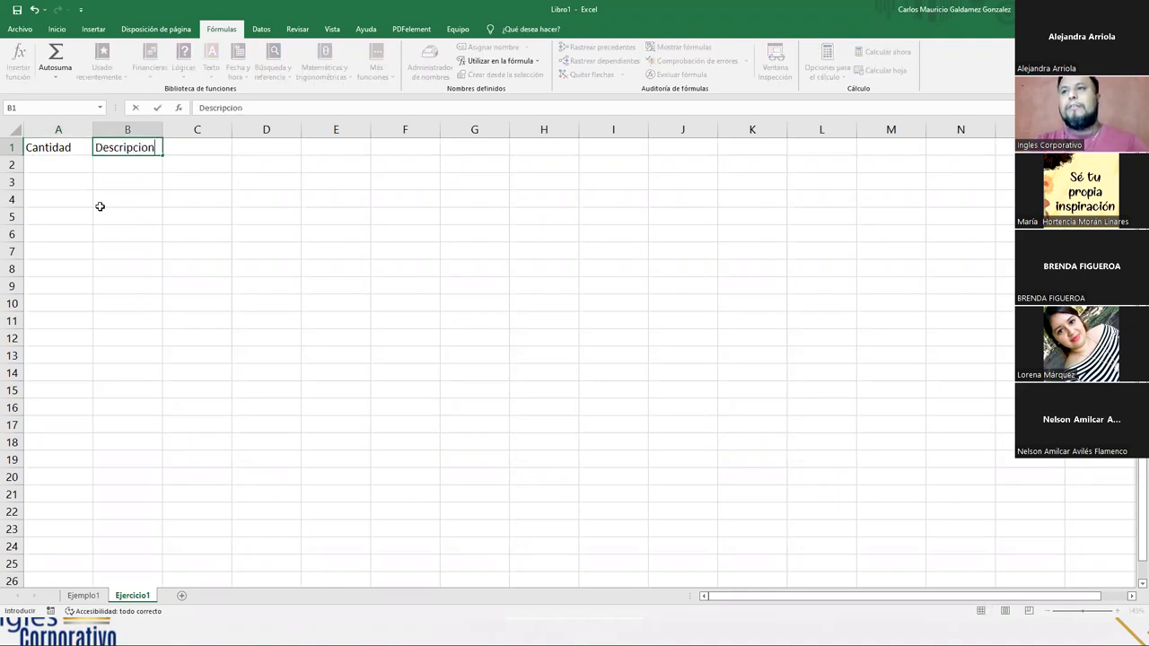
key("Tab")
type("Preci")
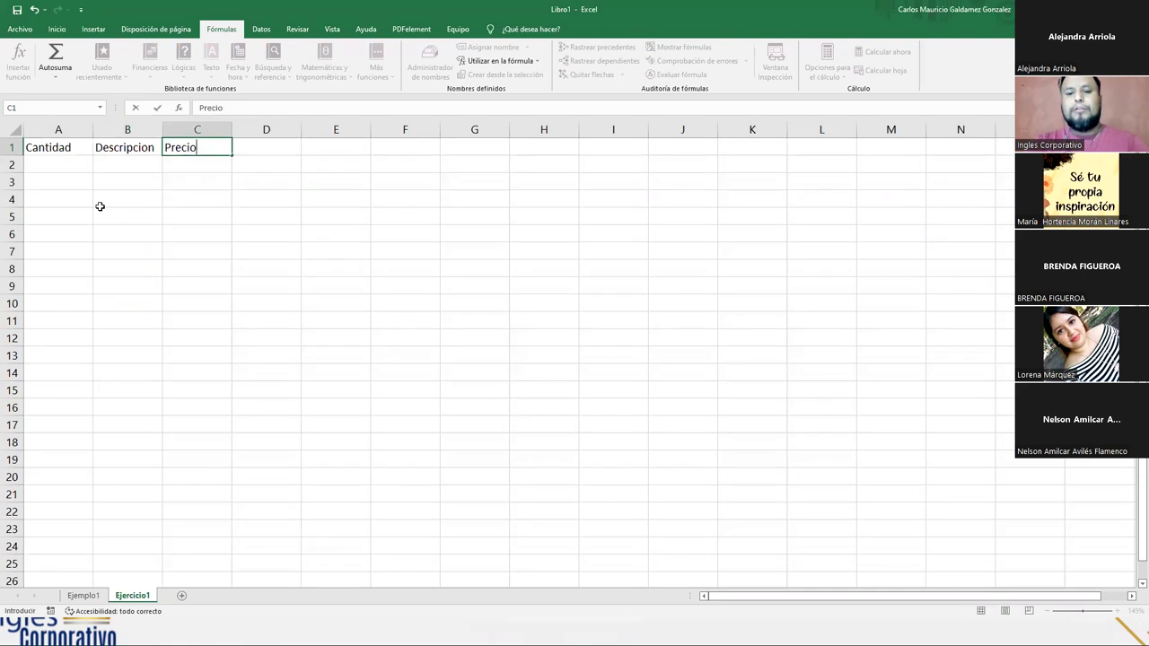
key("Tab")
type("S")
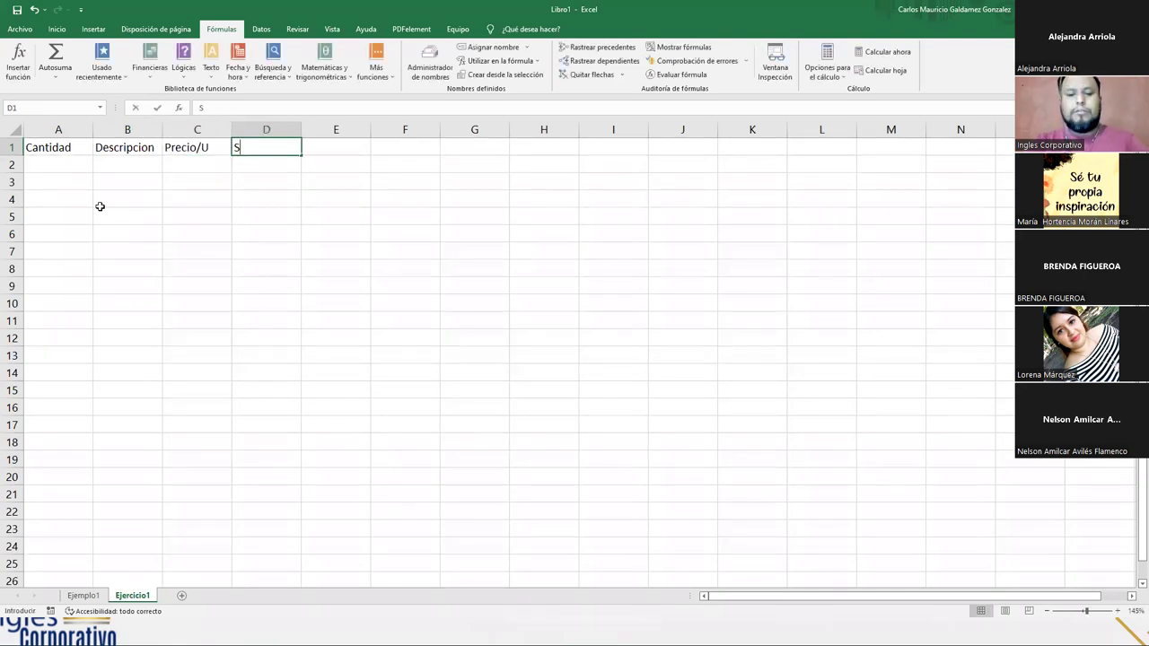
type("ubTotal")
key("Return")
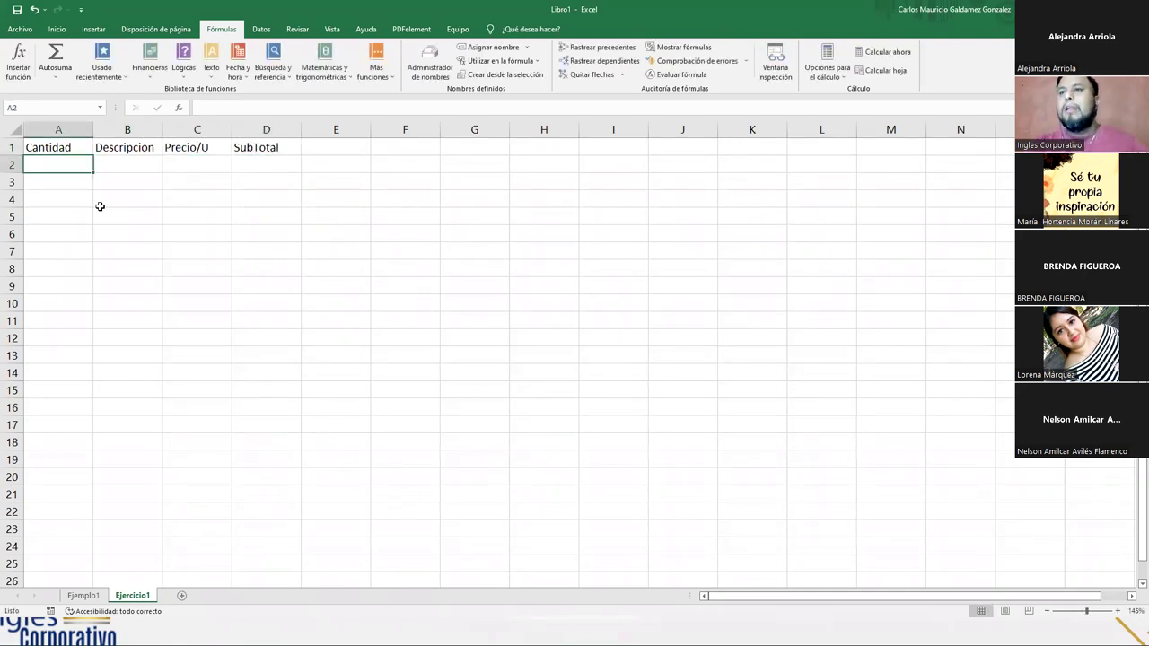
- Insert a new column before Cantidad and enter the header item in cell A1
right_click(39, 132)
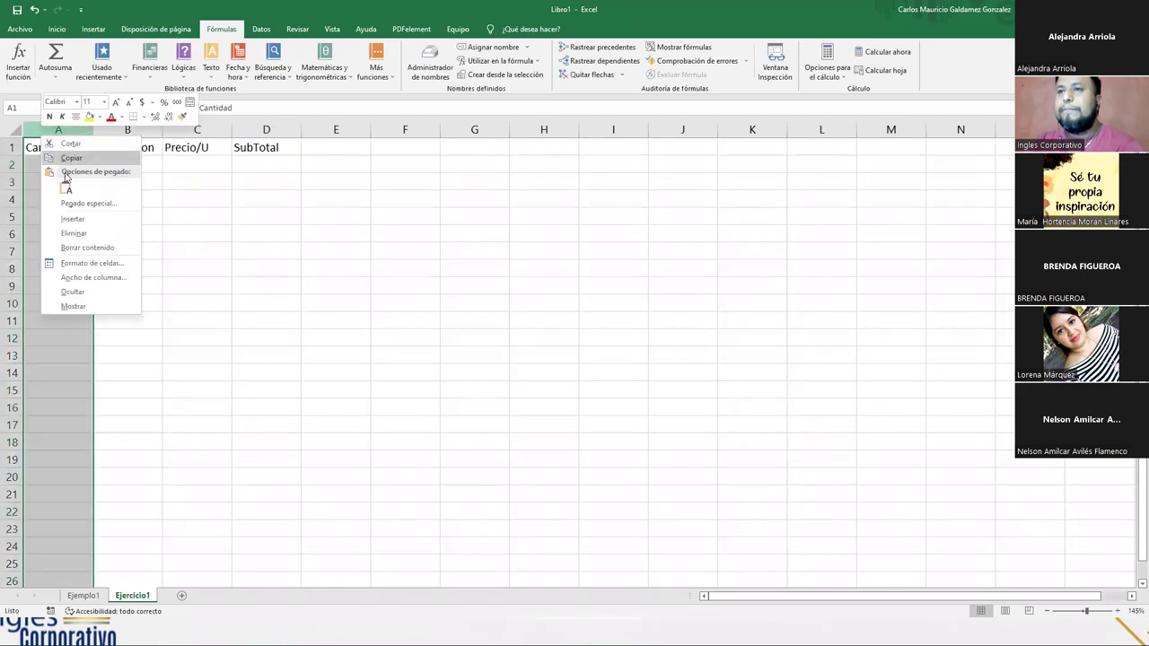
left_click(76, 218)
left_click(58, 148)
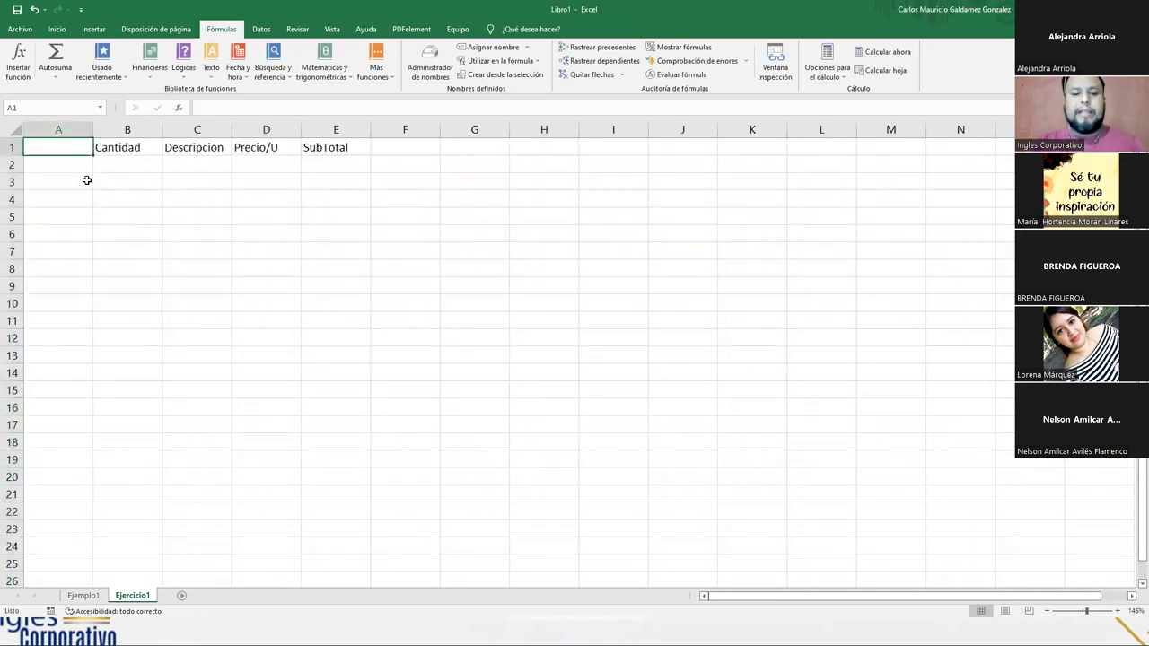
type("item")
key("Return")
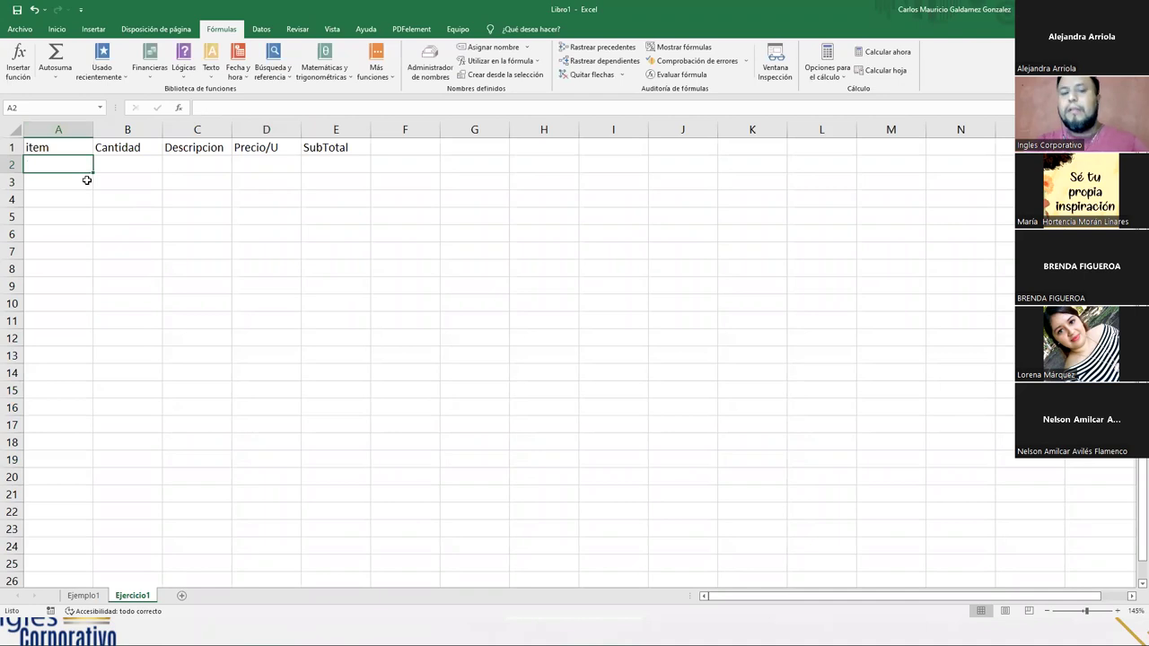
- Number the items from 1 to 20 in cells A2 to A21 by filling the series down
type("1")
key("Return")
key("Return")
type("3")
key("Return")
type("4")
left_click_drag(75, 172, 51, 496)
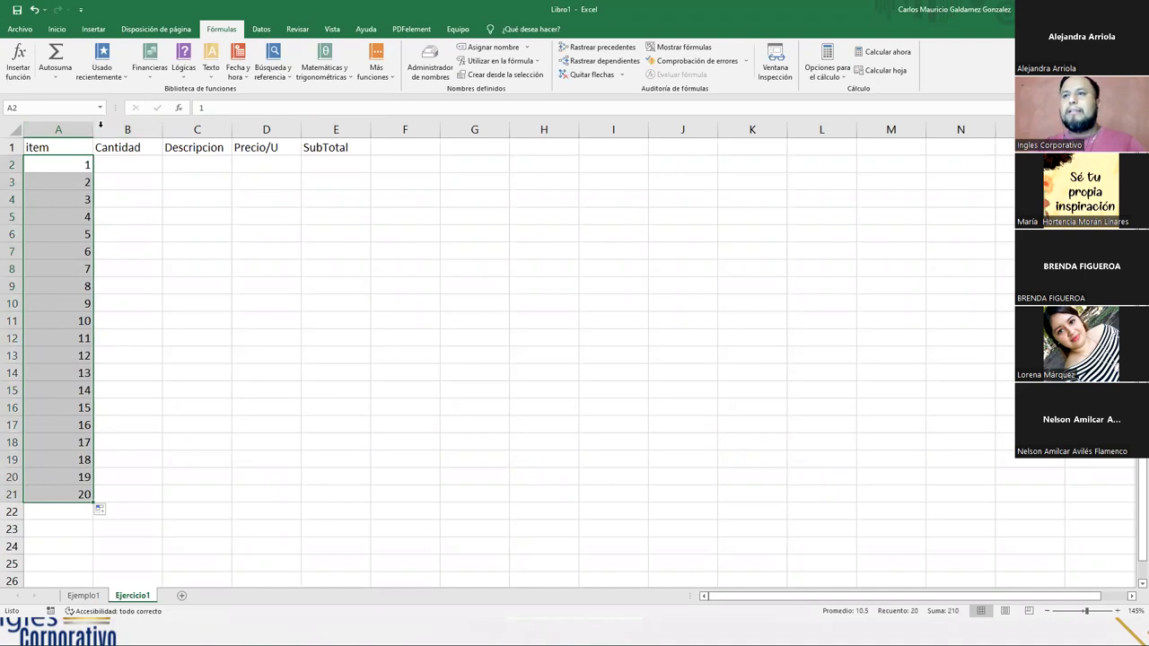
- Fit the item and Cantidad columns to their contents and widen the Descripcion column to roughly twice its width
double_click(93, 128)
double_click(124, 131)
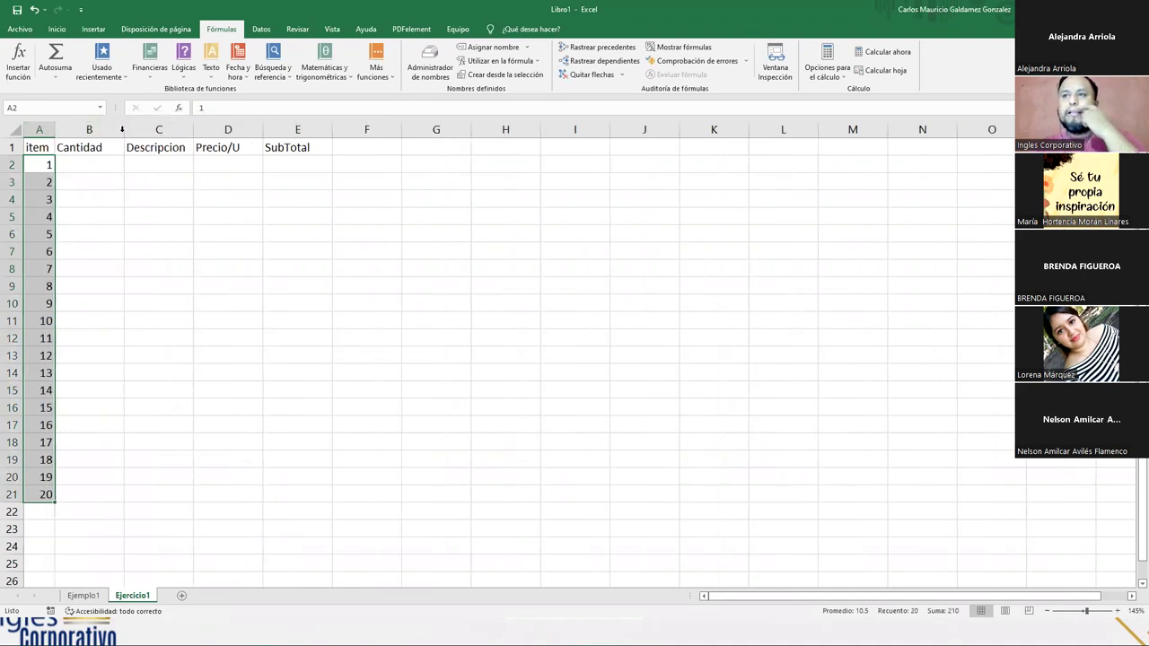
left_click(181, 131)
left_click(160, 149)
left_click_drag(177, 130, 265, 130)
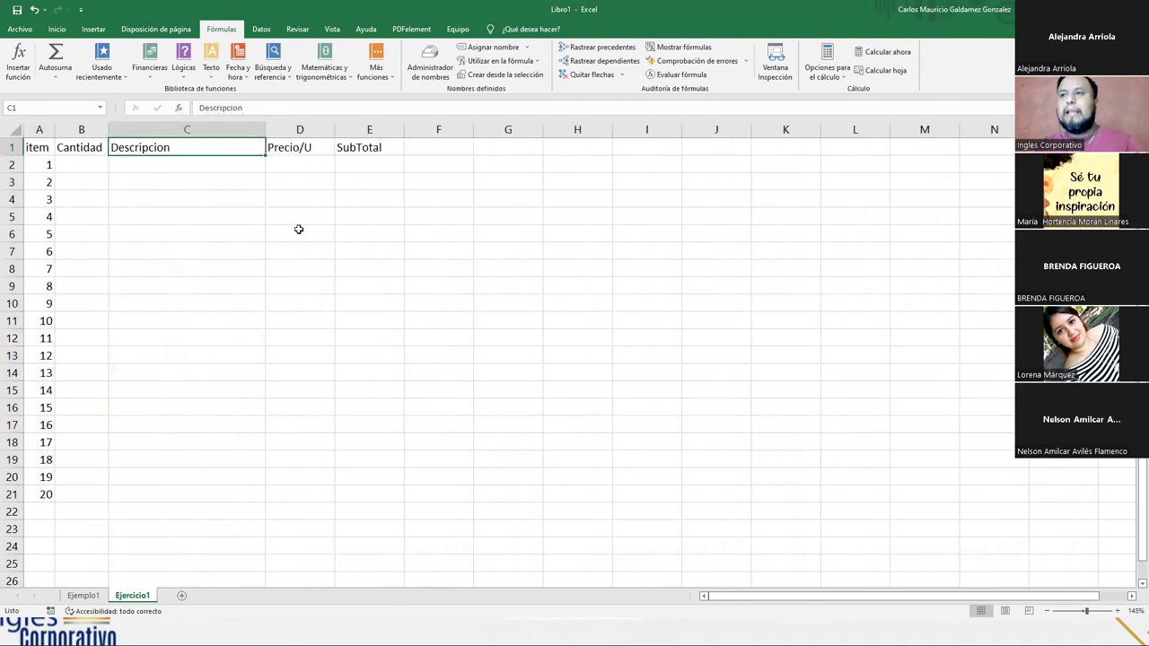
- Fit the Precio/U and SubTotal columns to their contents and apply the Contabilidad number format to cells D2 to E21
double_click(335, 129)
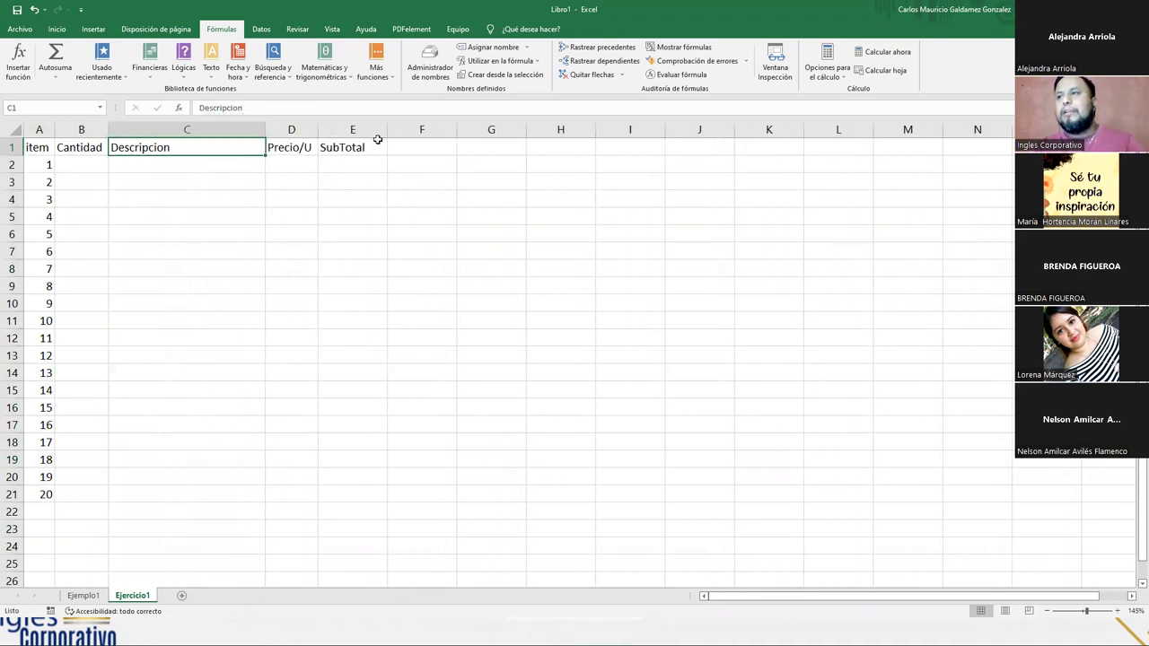
double_click(387, 129)
left_click_drag(290, 163, 324, 497)
left_click(57, 28)
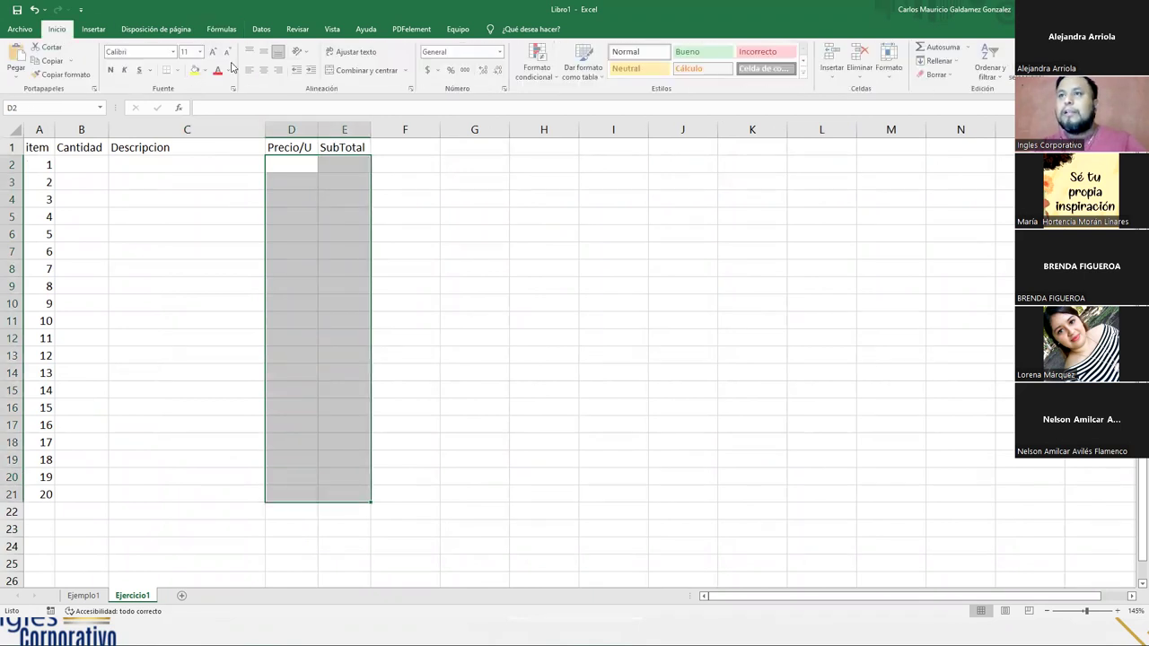
left_click(455, 53)
left_click(501, 53)
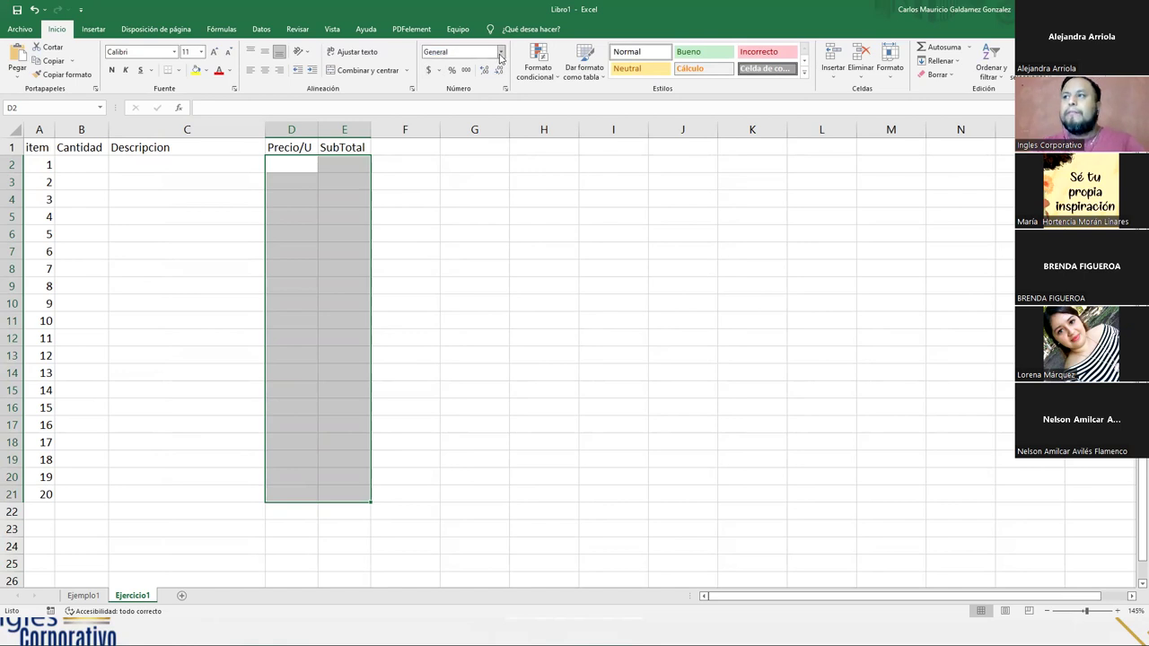
left_click(501, 56)
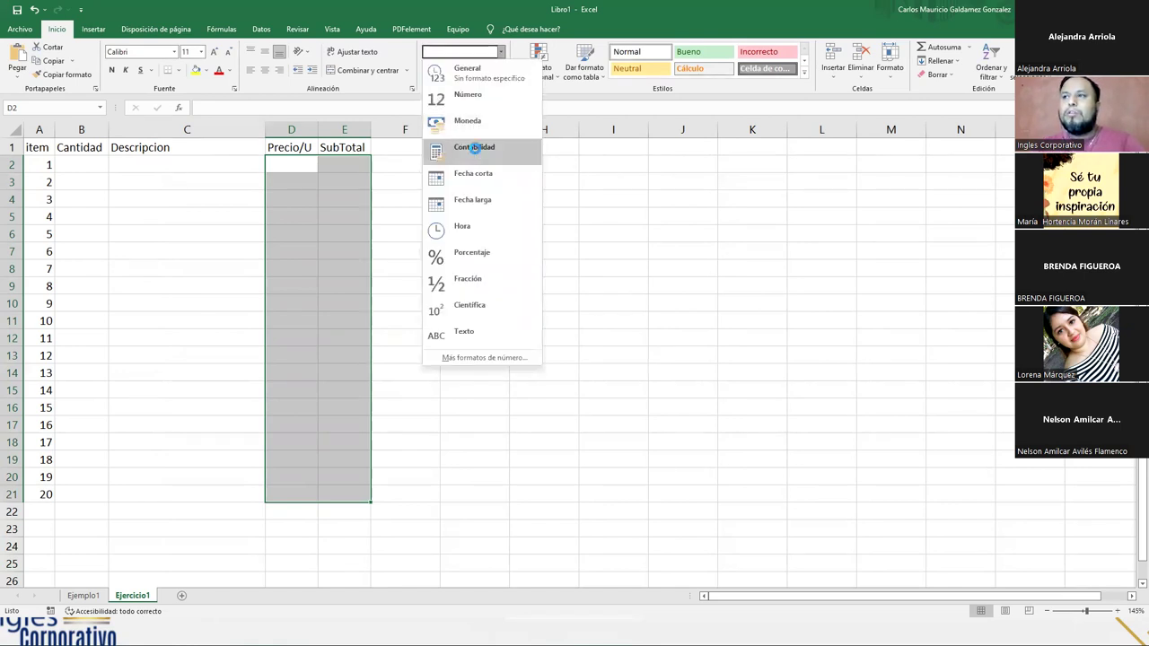
left_click(473, 147)
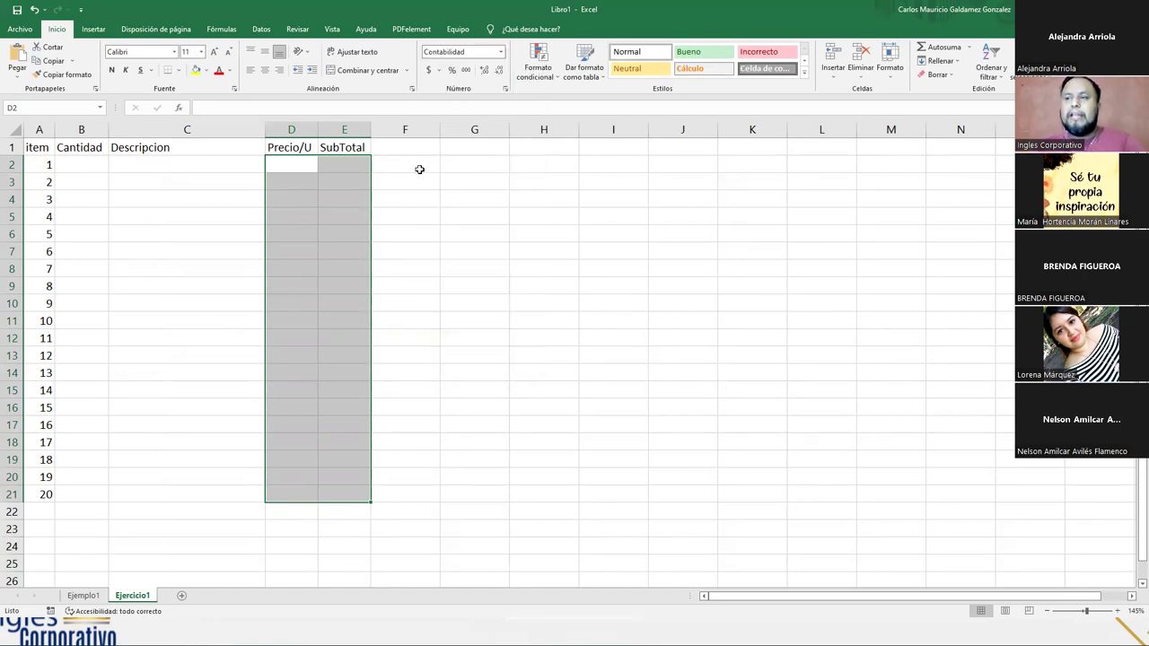
- Enter the formula =B2*D2 in cell E2 to compute the subtotal and fill it down to E21
left_click_drag(39, 159, 41, 462)
left_click(97, 160)
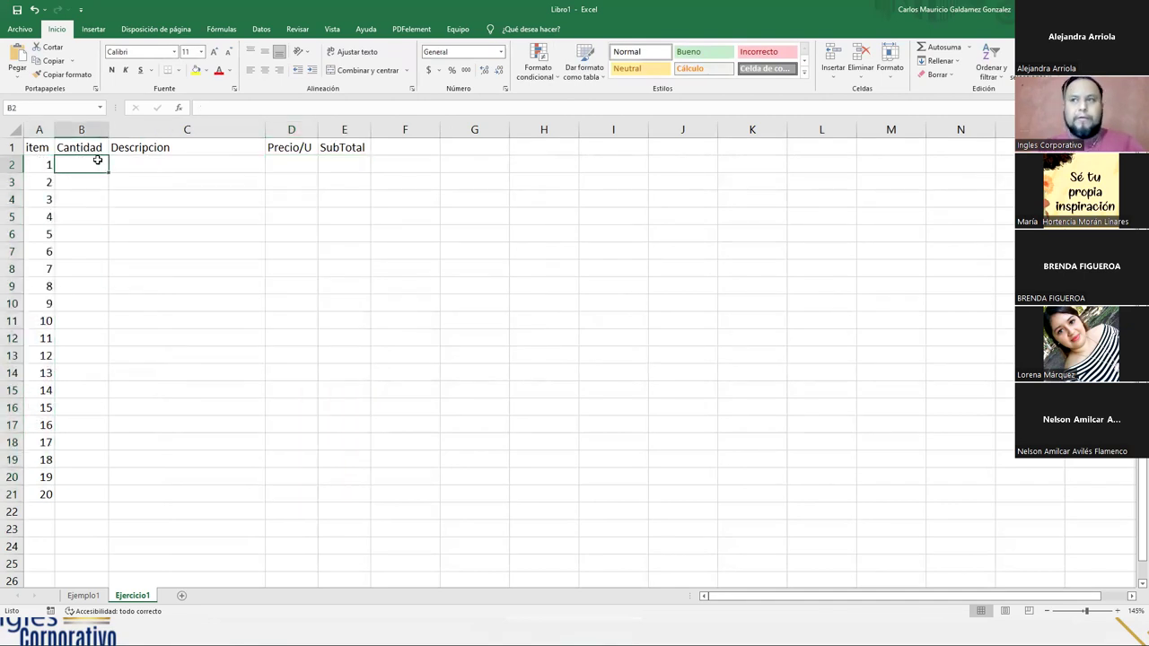
left_click(338, 163)
type("=")
key("Left")
key("Left")
key("Left")
key("Left")
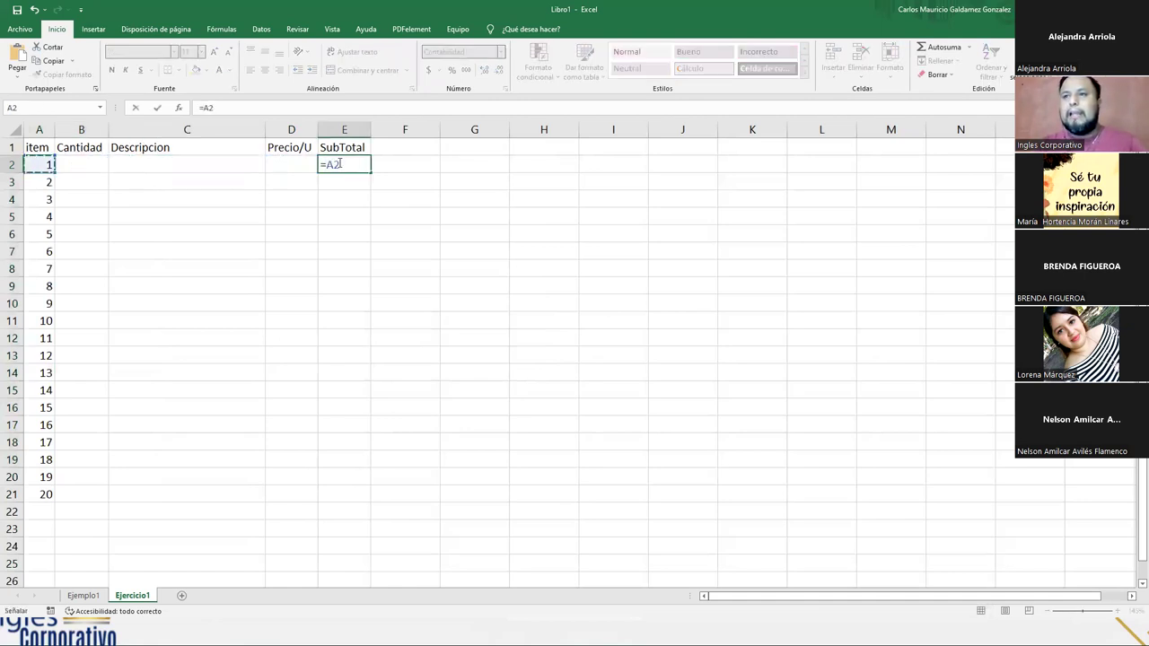
key("Right")
type("*")
key("Left")
key("Return")
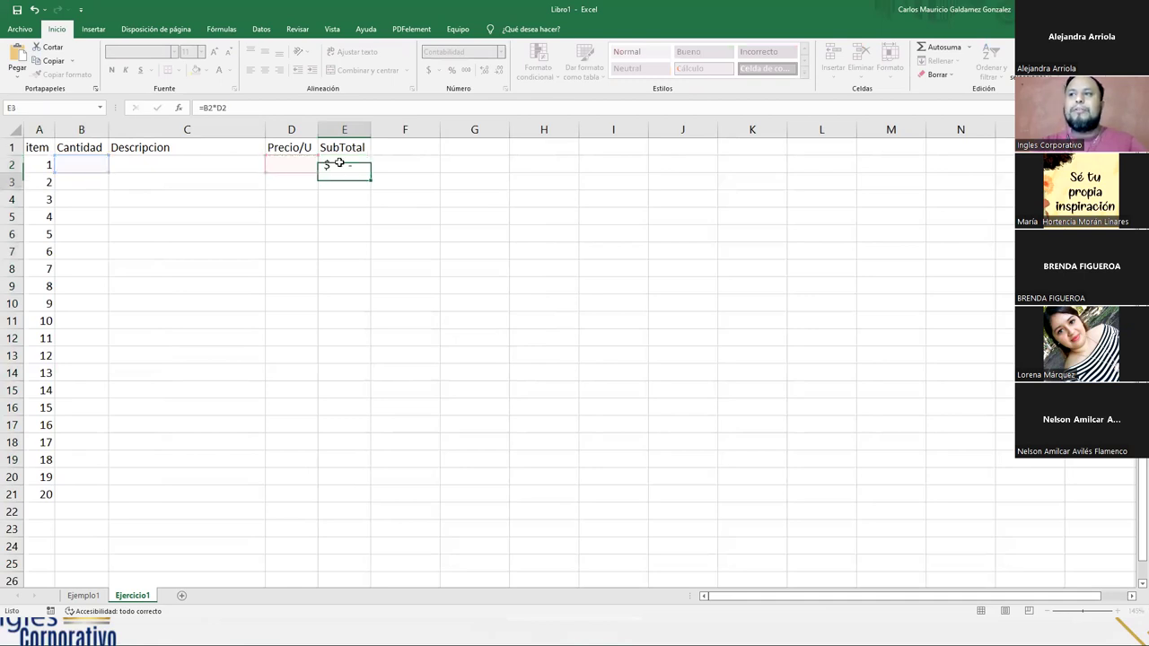
left_click(339, 162)
left_click_drag(371, 172, 344, 496)
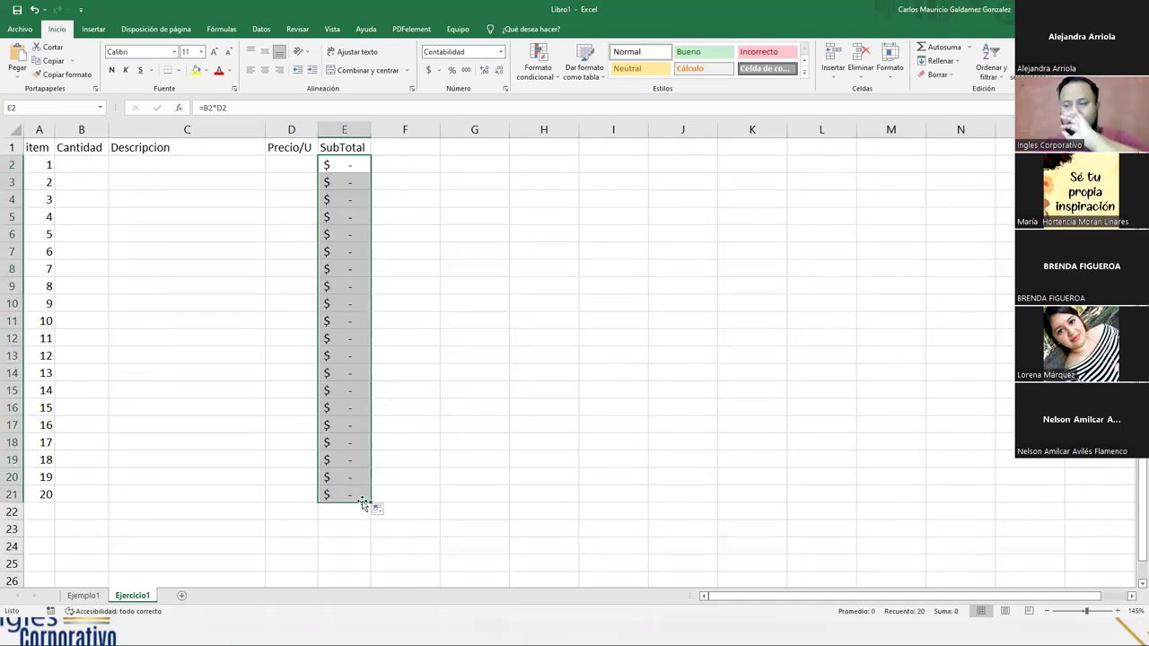
- Merge and center cells C22 and D22 below the item list and enter the label Sub Total (2)
left_click(280, 510)
left_click(244, 510)
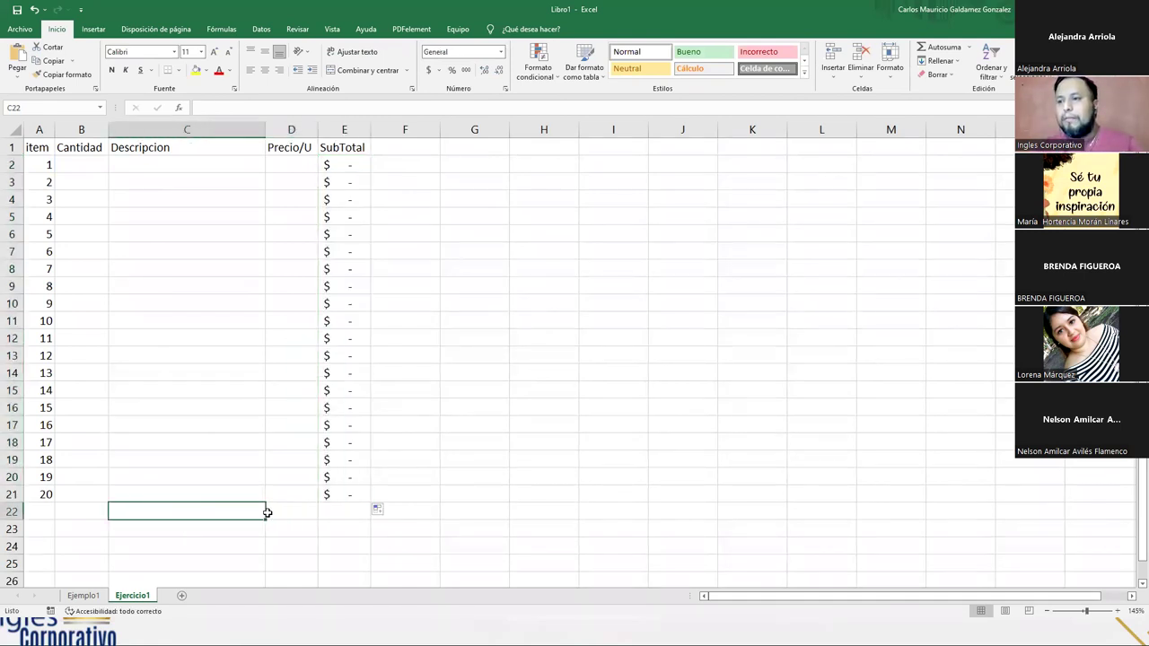
left_click_drag(267, 513, 238, 508)
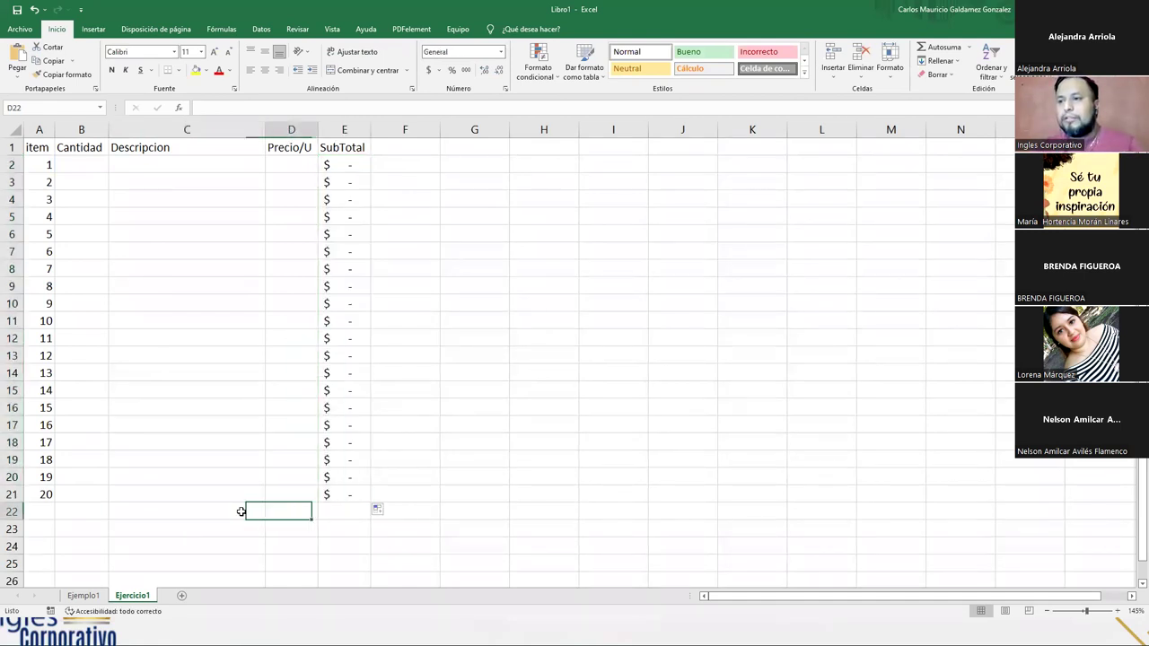
left_click(355, 76)
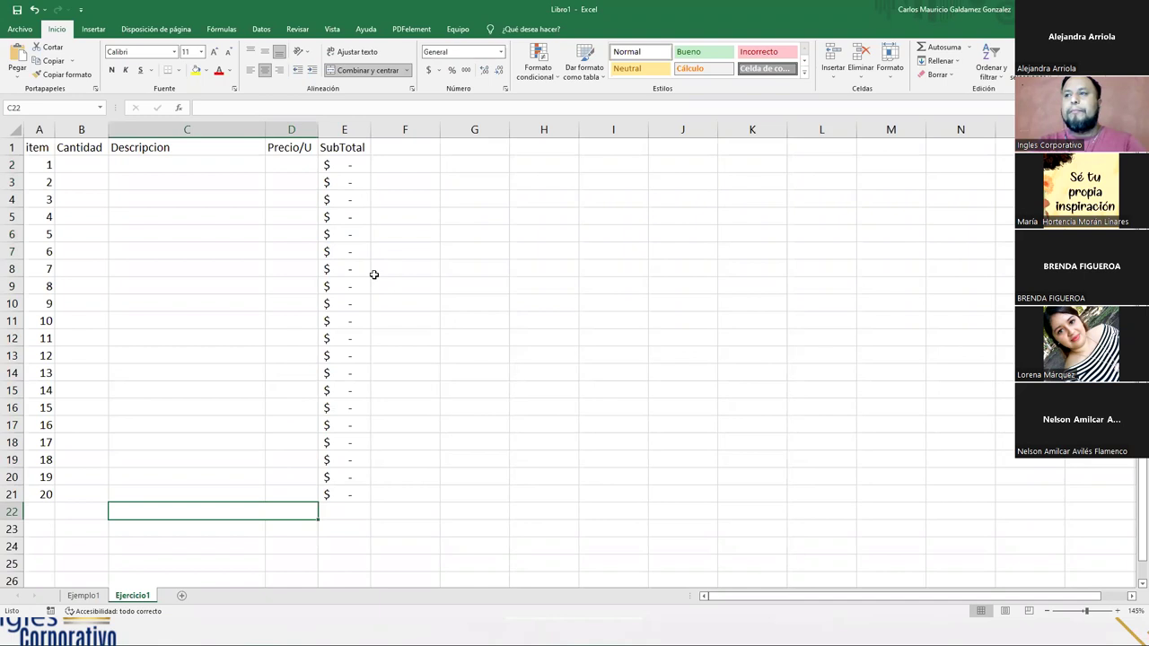
type("Sub Total")
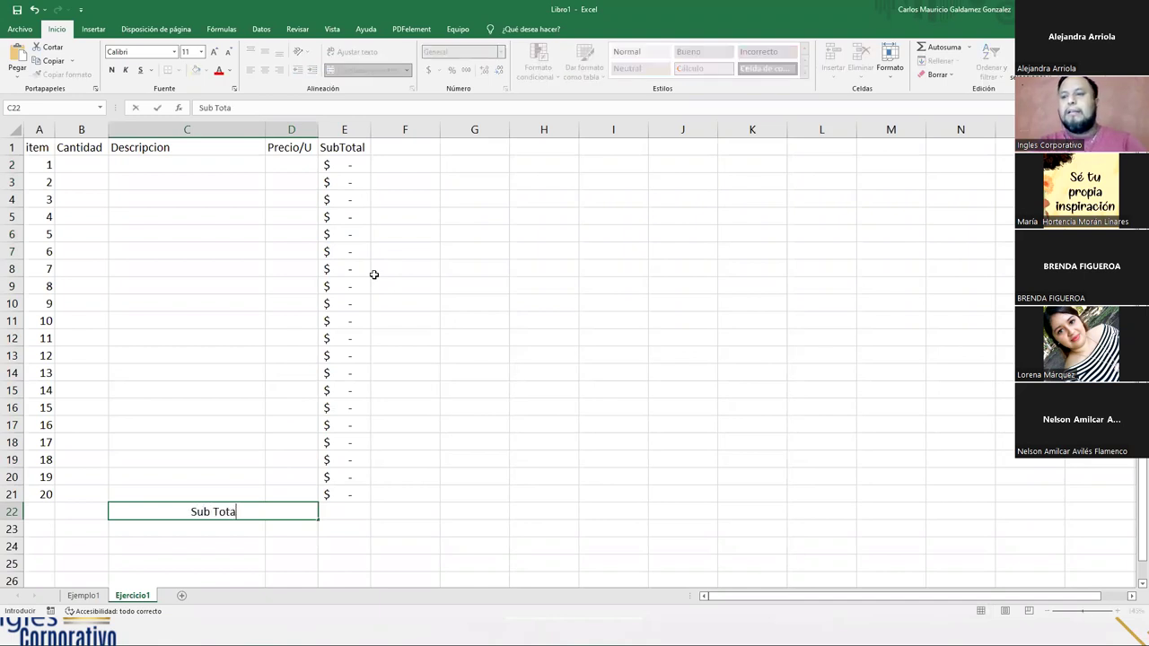
type(" (2)")
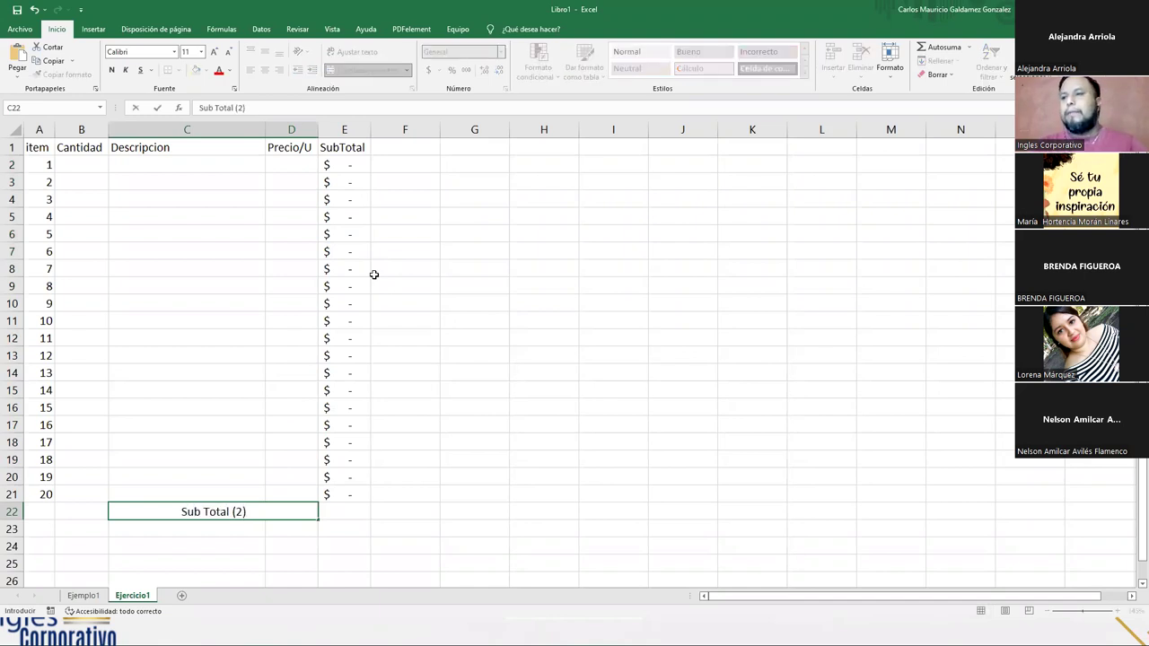
- Change the header in cell E1 to SubTotal (1)
left_click(349, 145)
double_click(348, 146)
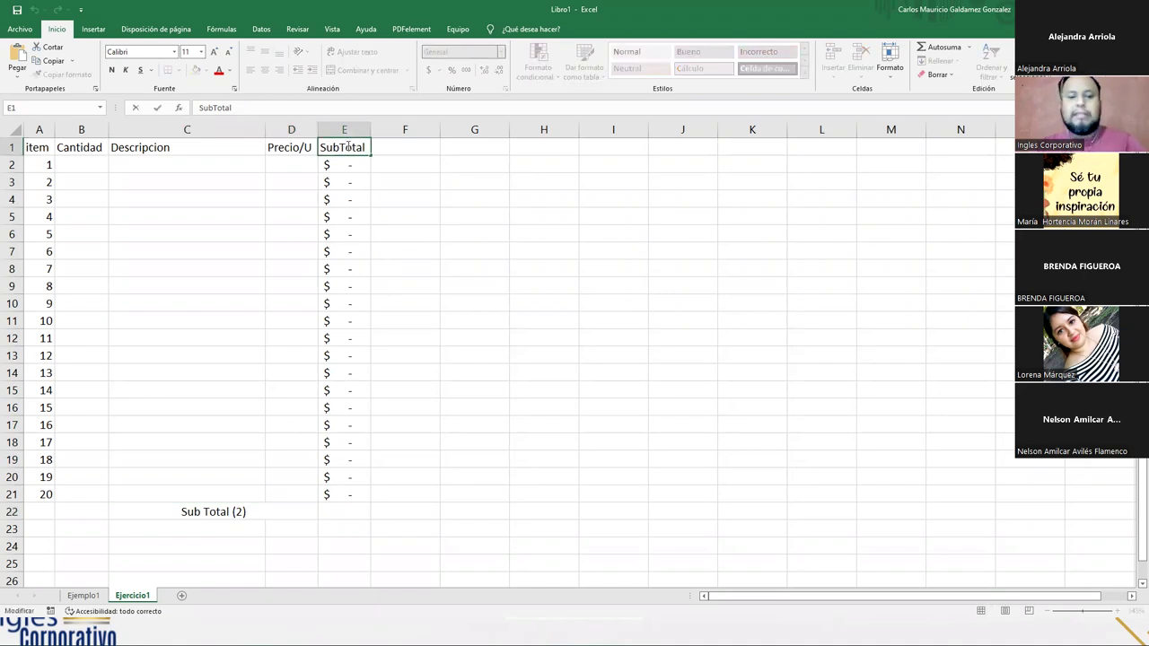
key("Right")
key("Right")
key("Right")
key("Left")
key("Left")
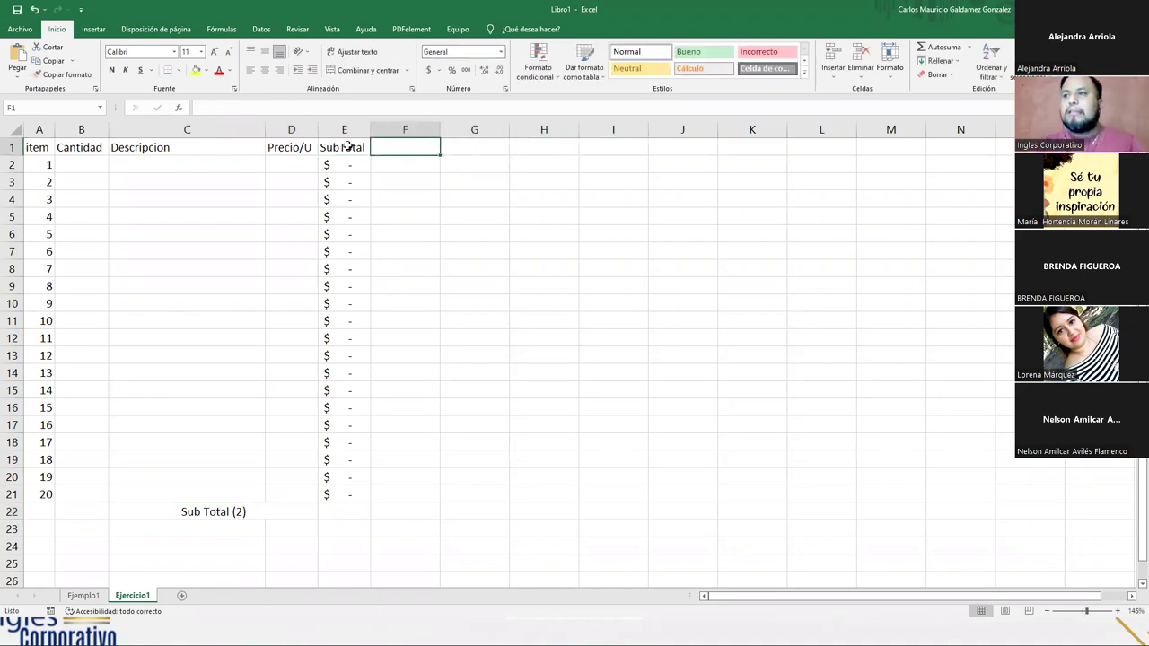
key("Left")
key("F2")
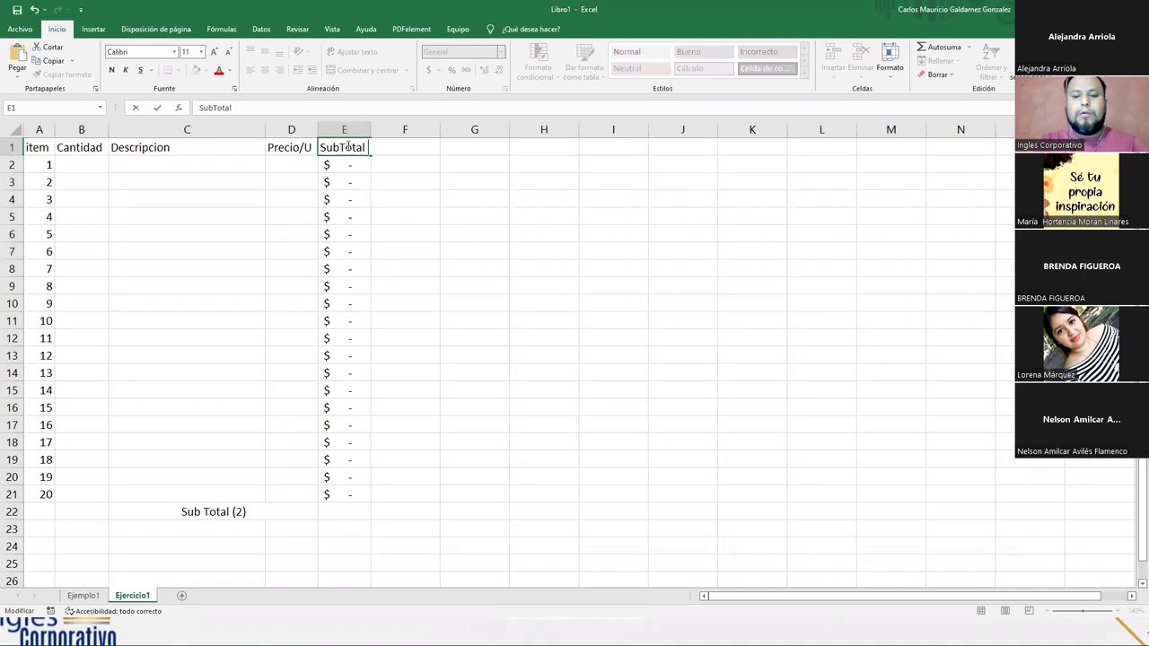
key("Return")
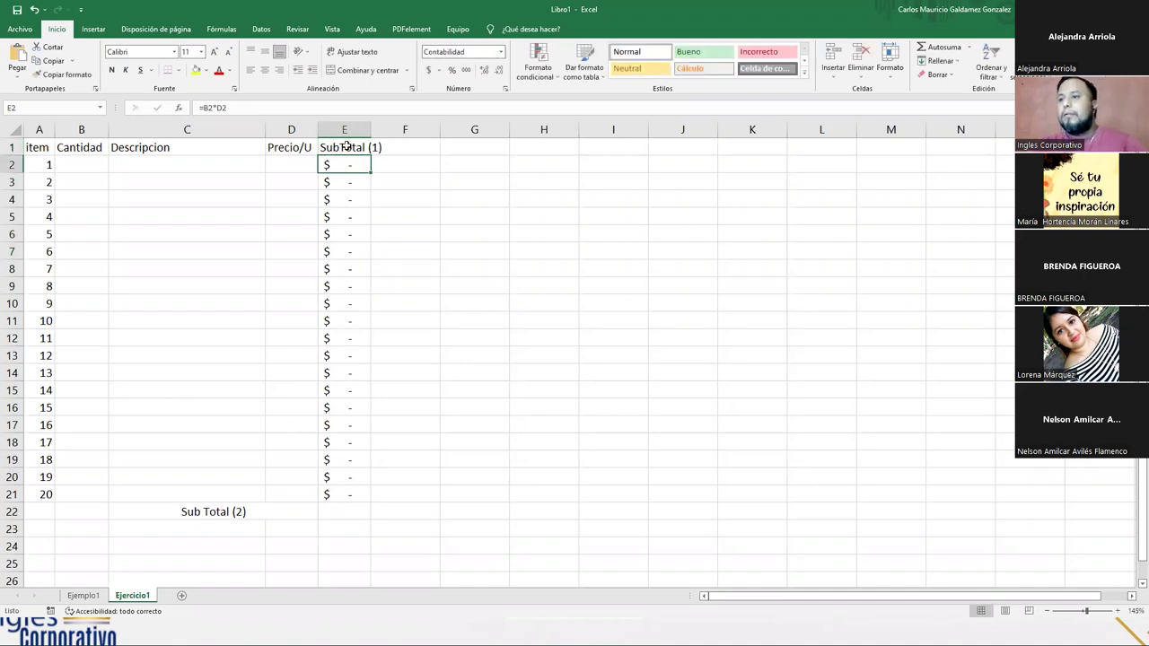
- Merge and center cells C23 and D23 and enter the label IVA
left_click_drag(237, 528, 291, 524)
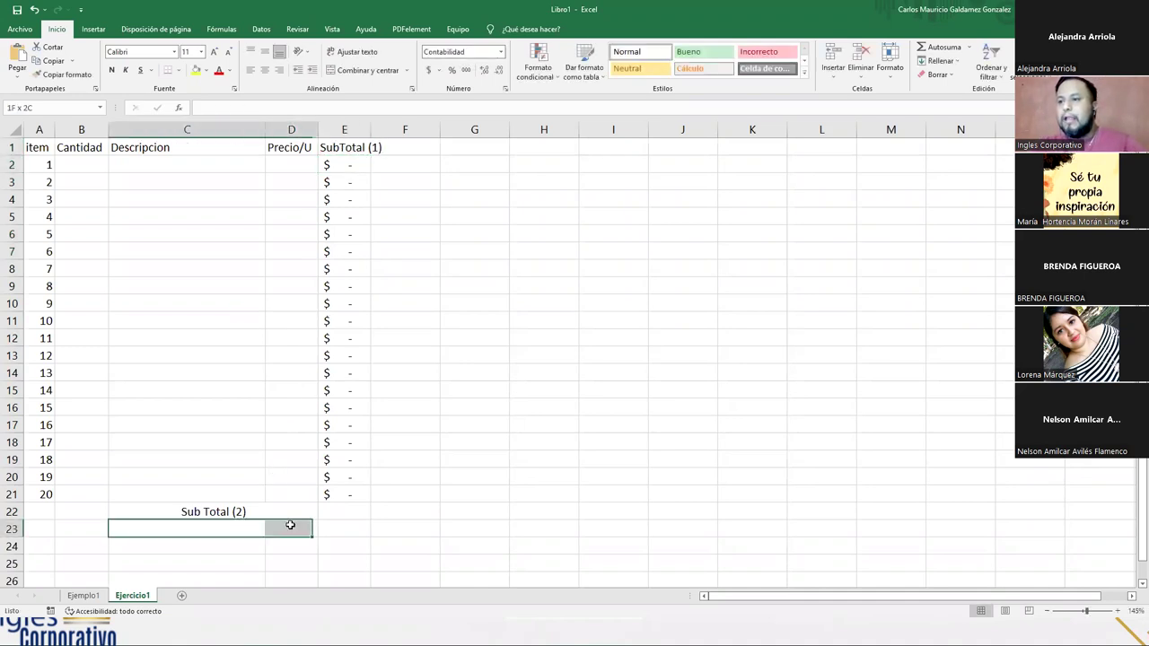
left_click(334, 69)
type("IVA")
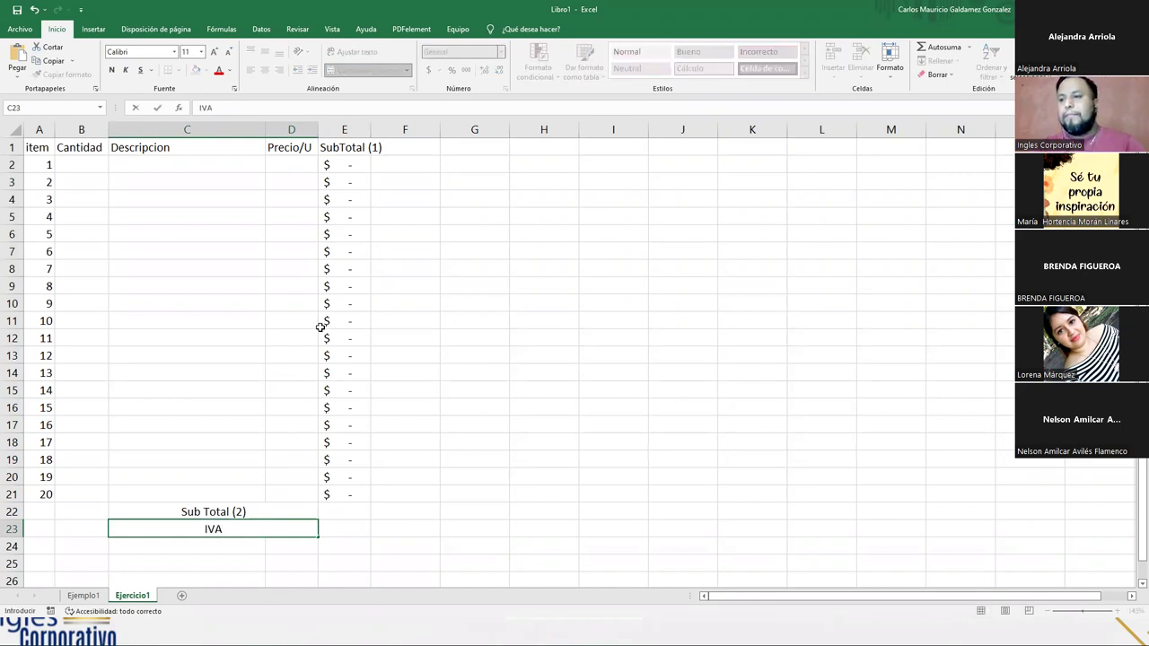
key("Tab")
- Merge and center cells C24 and D24 and enter the label Descuento
left_click_drag(232, 543, 296, 545)
left_click(346, 71)
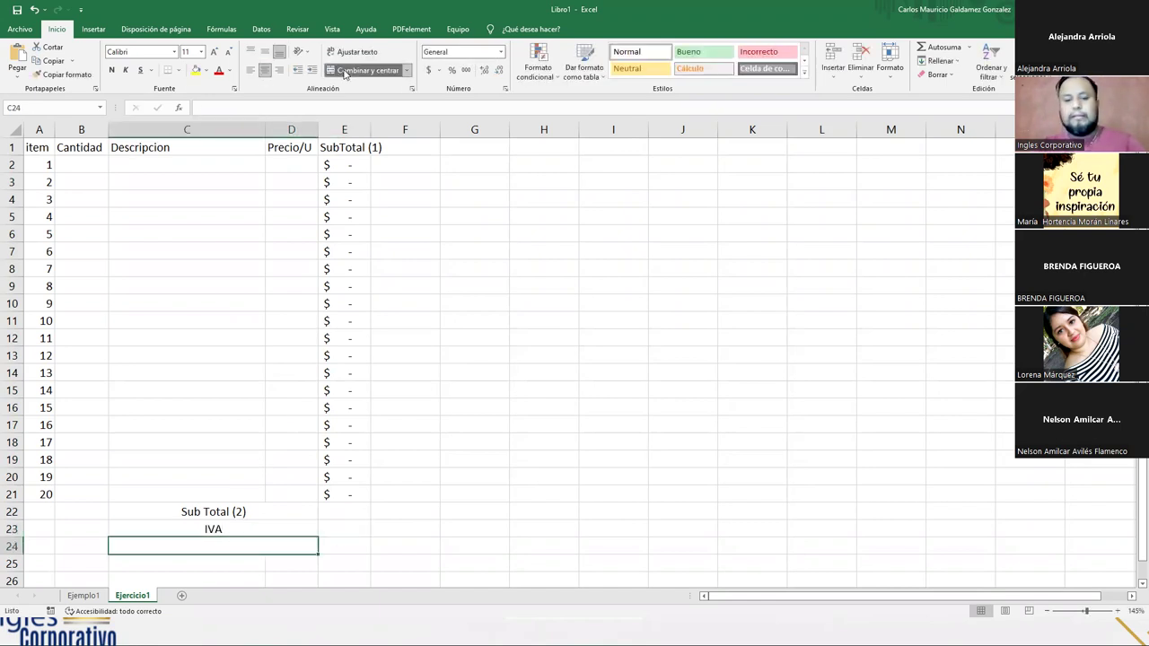
type("Desce")
type("nto")
key("BackSpace")
key("BackSpace")
key("BackSpace")
key("BackSpace")
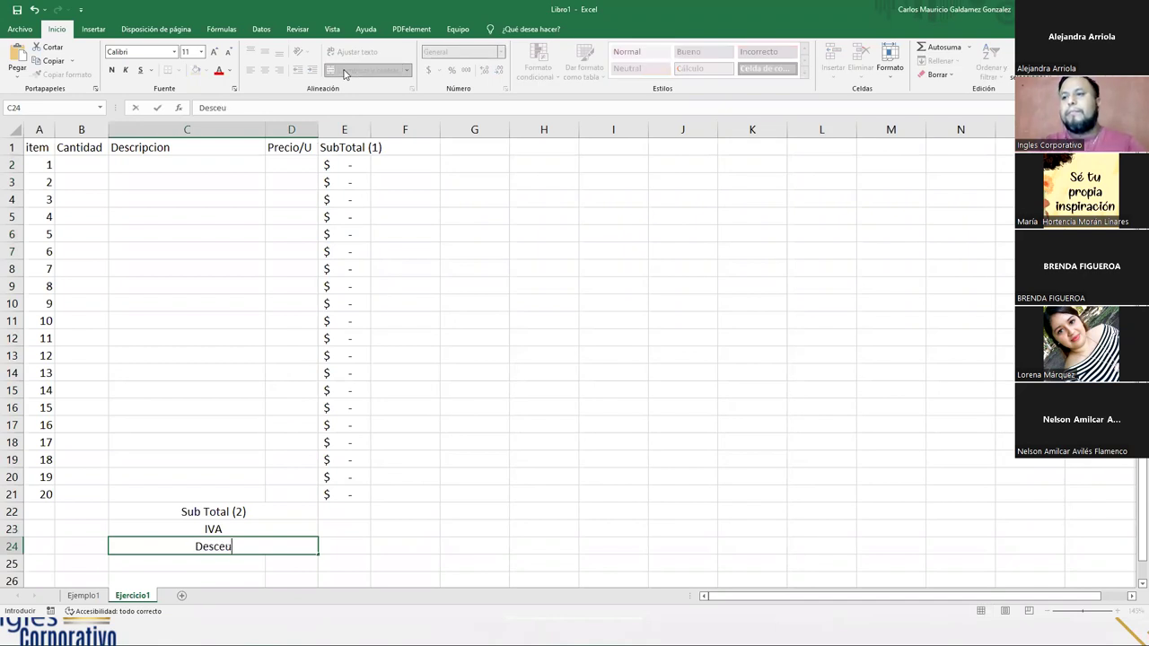
type("uento")
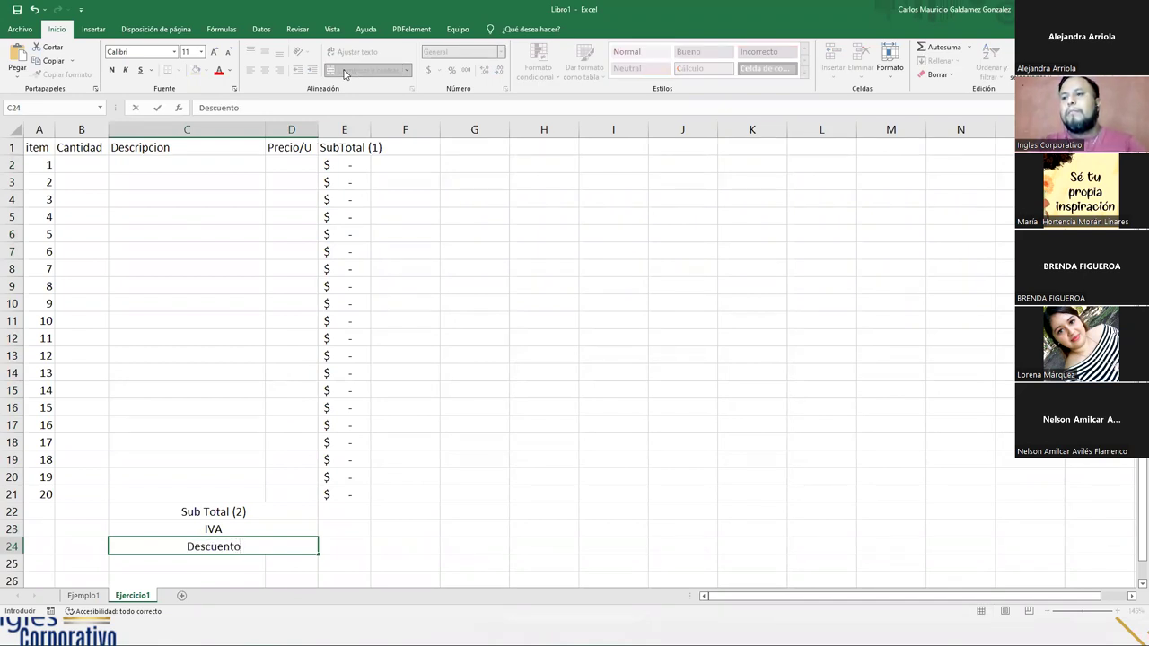
key("Return")
- Merge cells C25 and D25 with the label Total a Cancelar and right-align the four labels in rows 22 to 25
key("shift+Right")
left_click(346, 71)
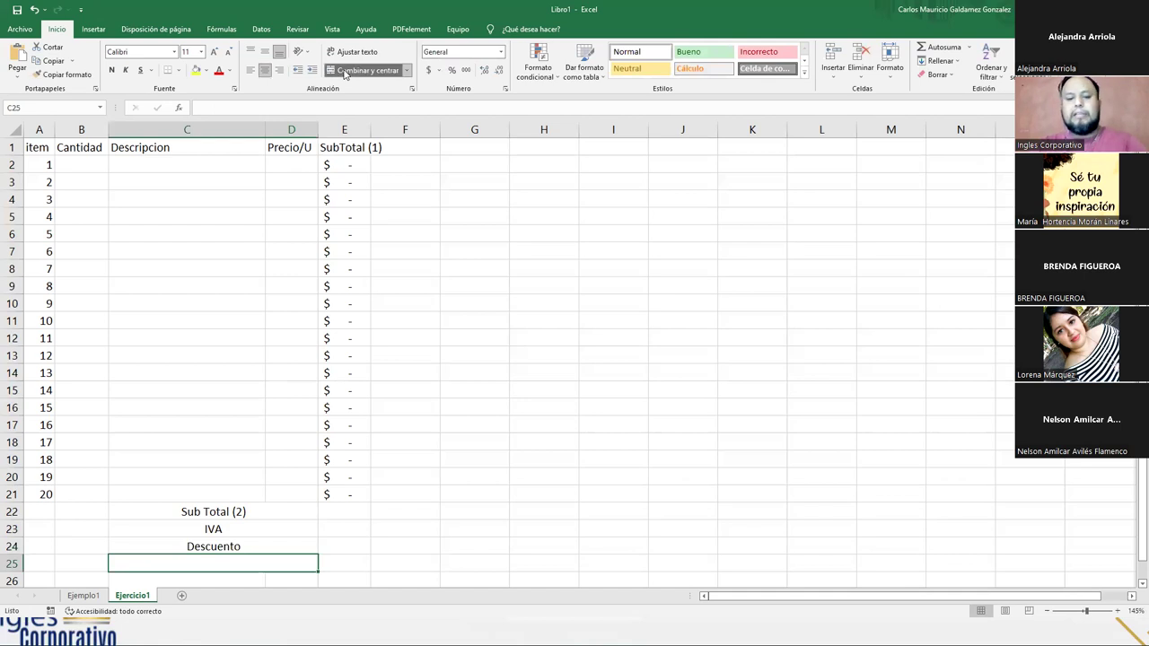
type("Total a Cancelar")
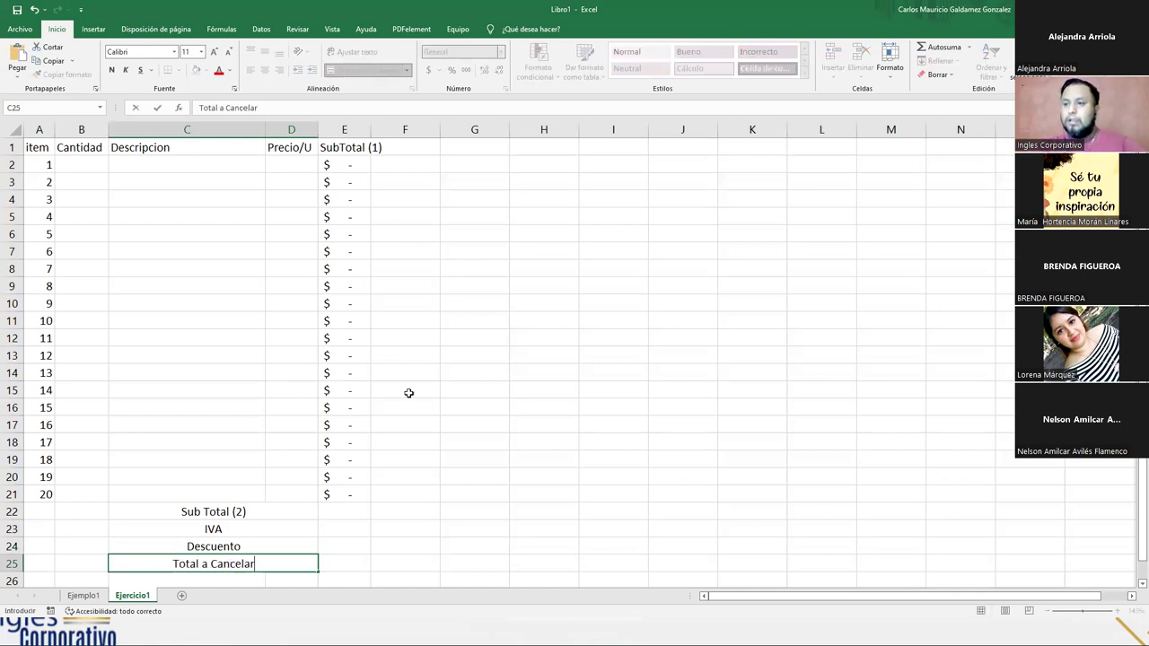
left_click_drag(269, 509, 270, 564)
left_click(279, 70)
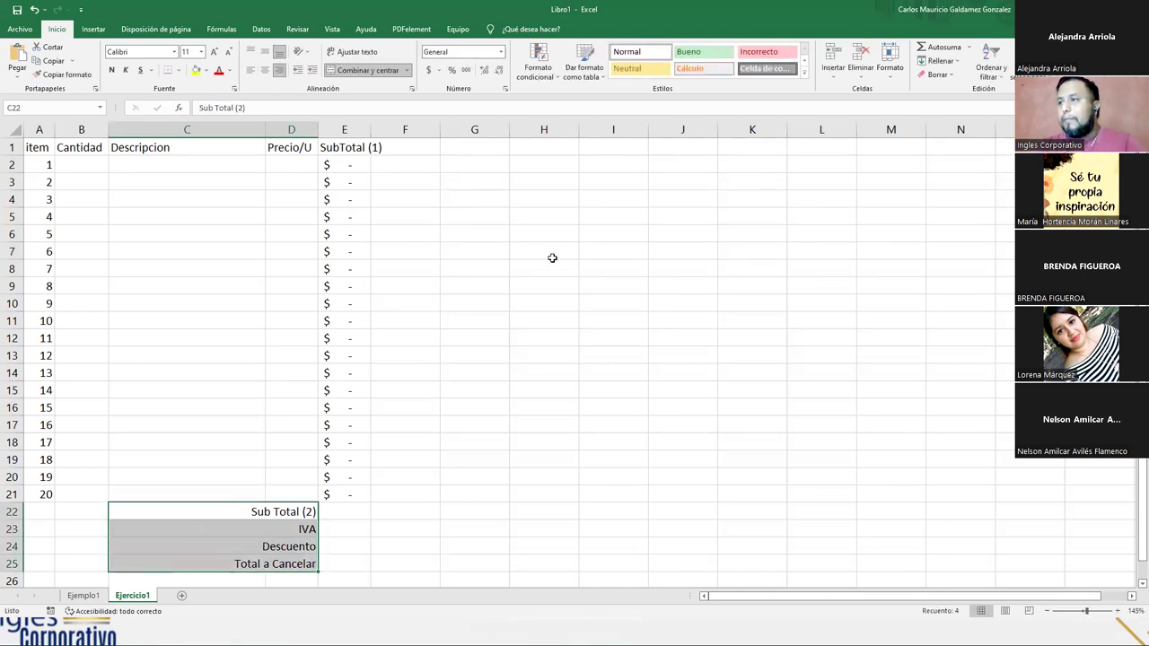
- Apply all borders to A1:E21 and the label cells C22:D25, and fit the SubTotal (1) column to its contents
left_click_drag(36, 144, 346, 494)
left_click_drag(281, 563, 282, 562)
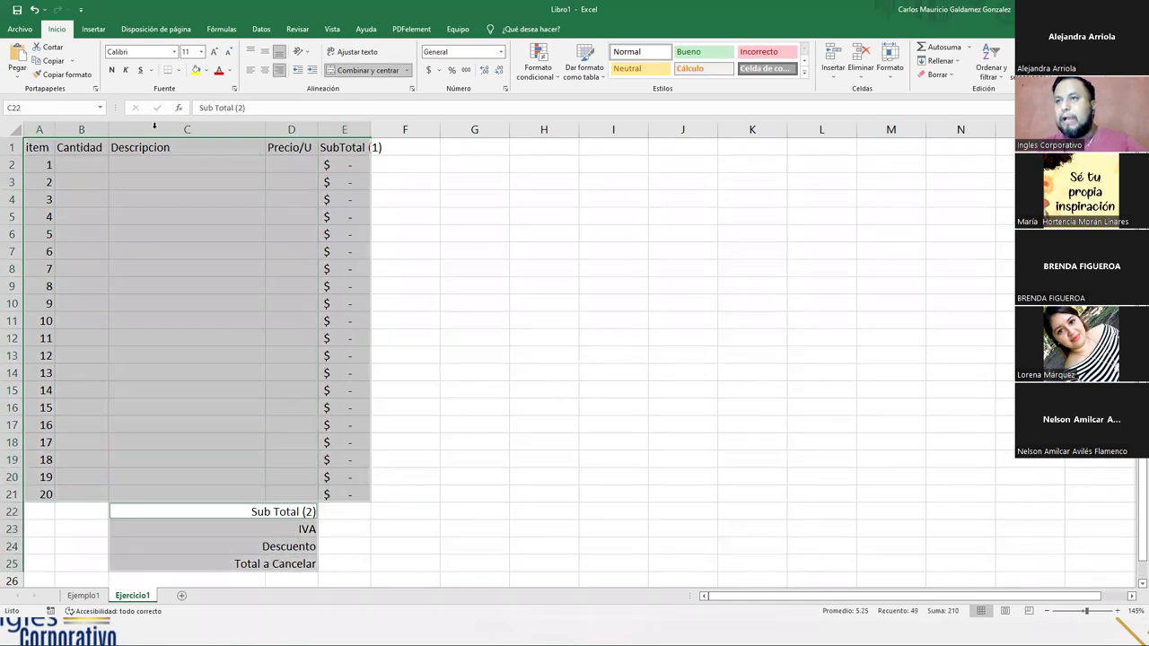
left_click(178, 70)
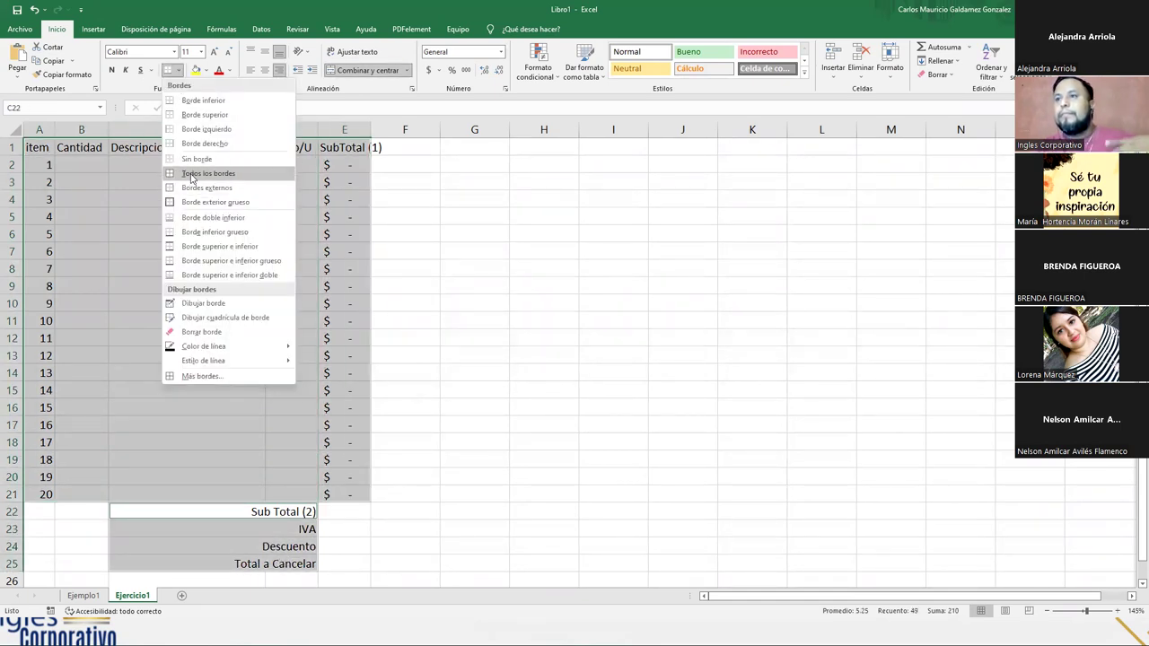
left_click(194, 175)
left_click(226, 281)
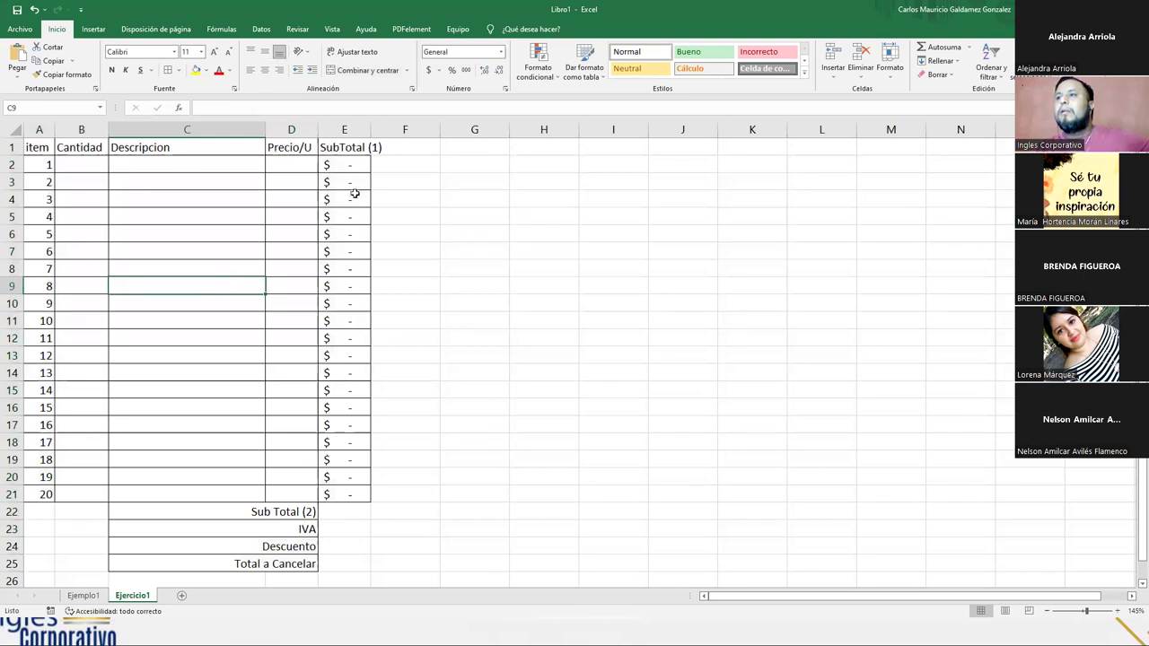
double_click(370, 130)
- Enter the title Tabla de Valores in cell G2 and fit column G to its contents
left_click(481, 163)
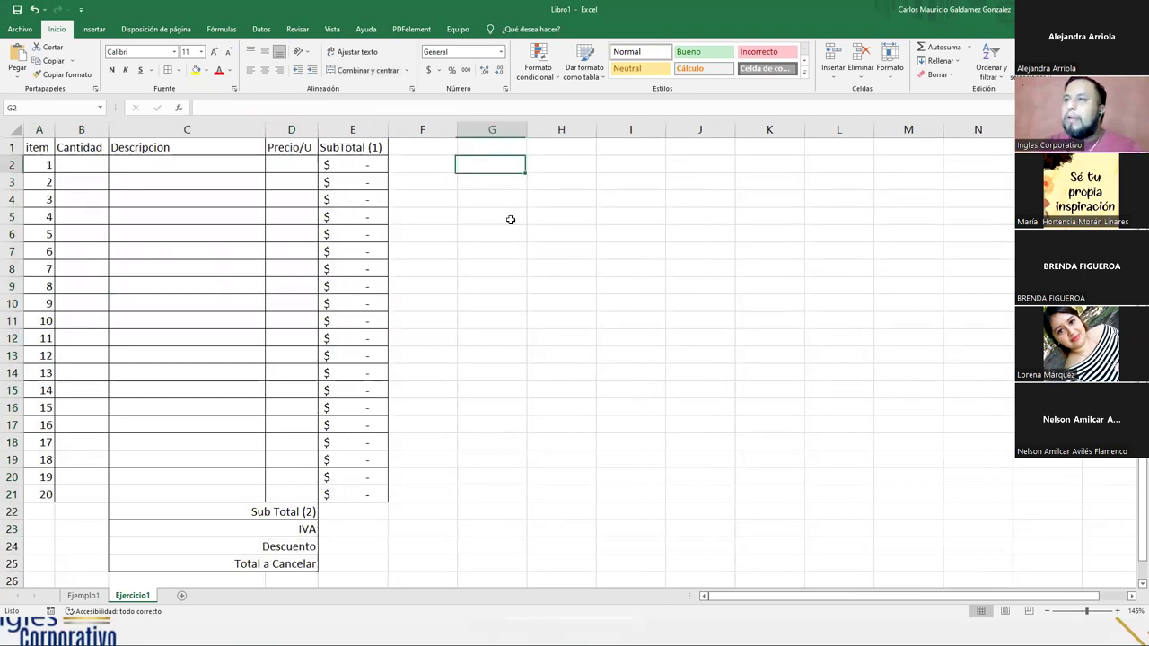
type("Tabl")
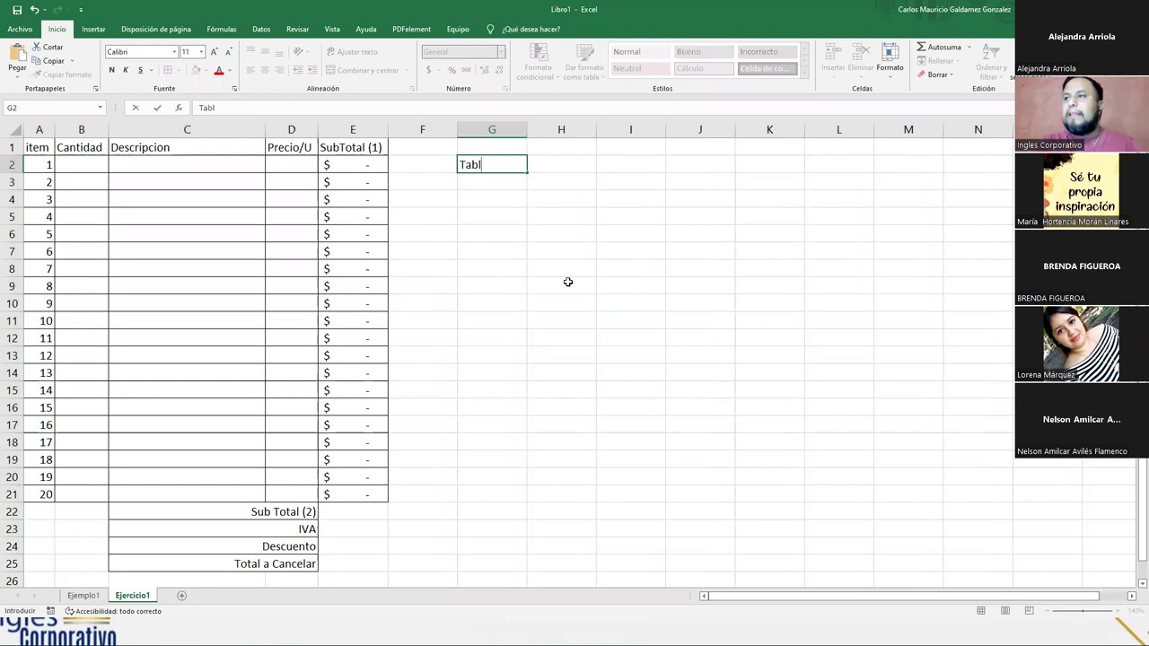
type("a de Valores")
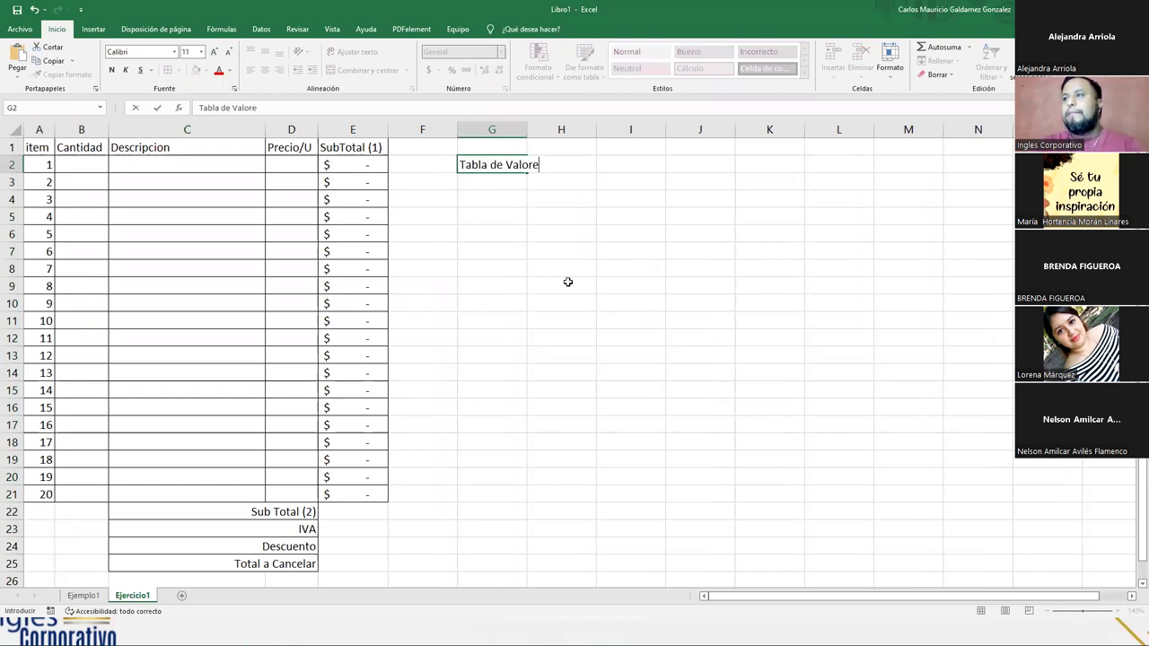
key("Return")
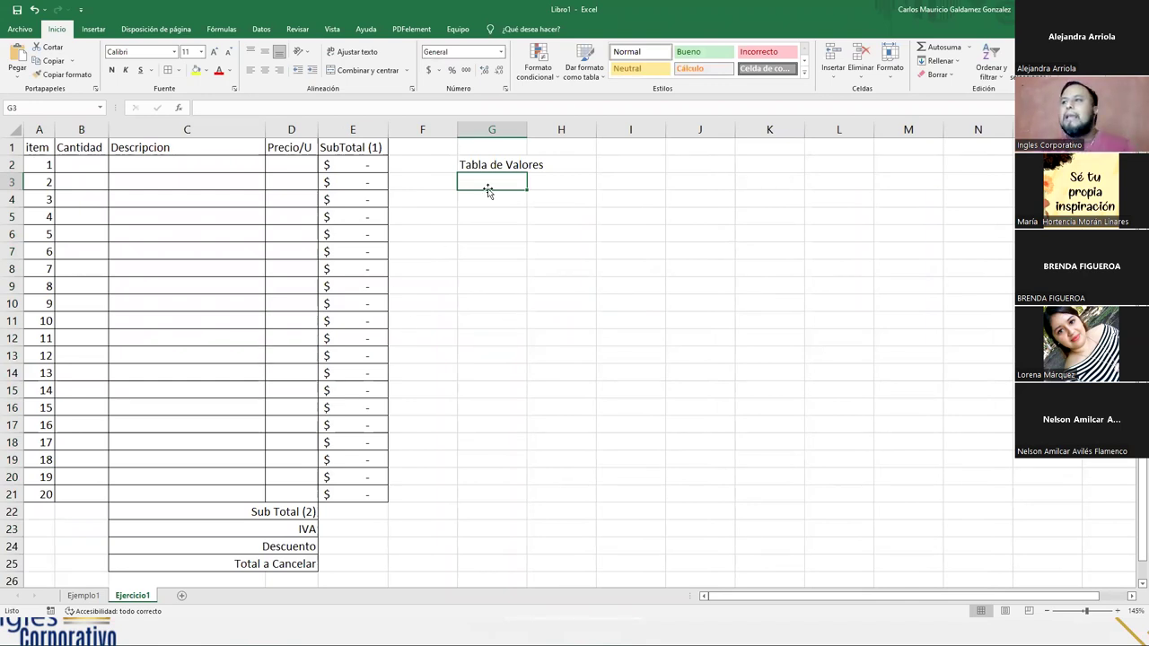
double_click(527, 130)
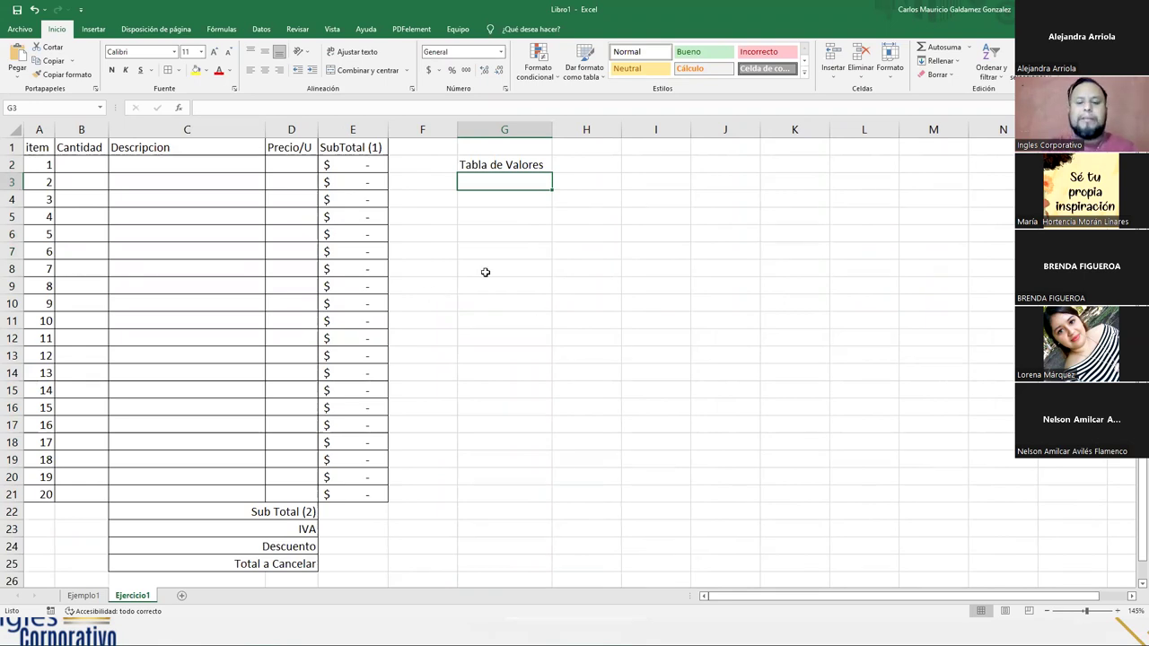
- Add an IVA entry in cell G3 with the rate 13% in cell H3
type("IVA")
key("Tab")
type("13%")
key("Return")
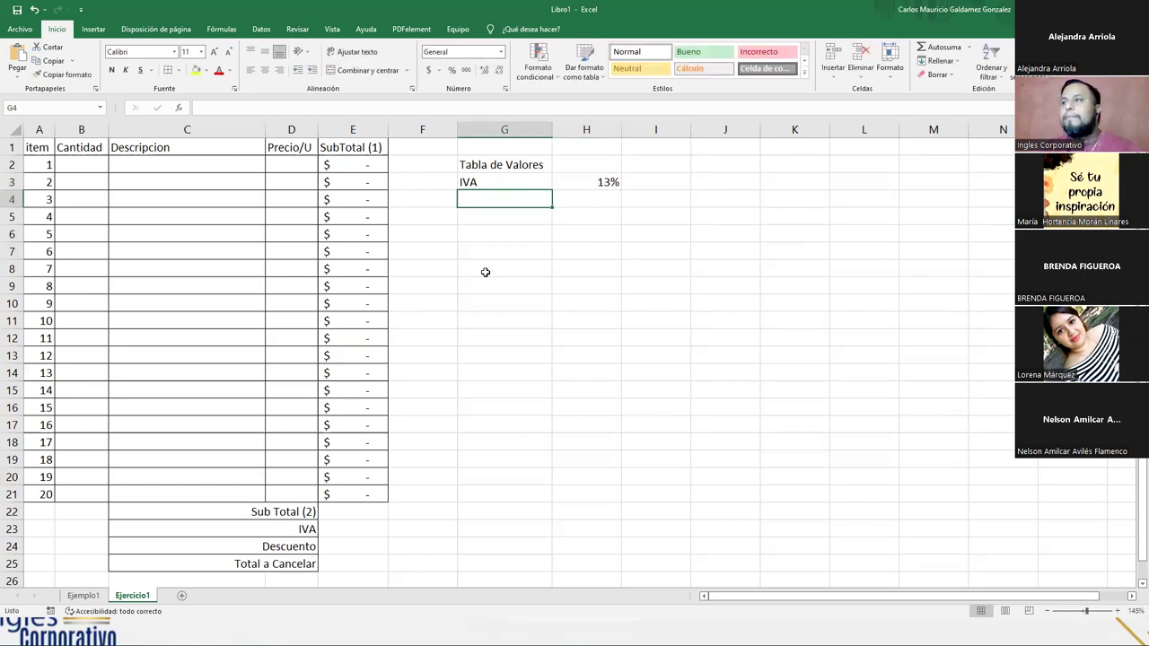
- Add a Descuento entry in cell G4 with the rate 10% in cell H4
type("Descuento")
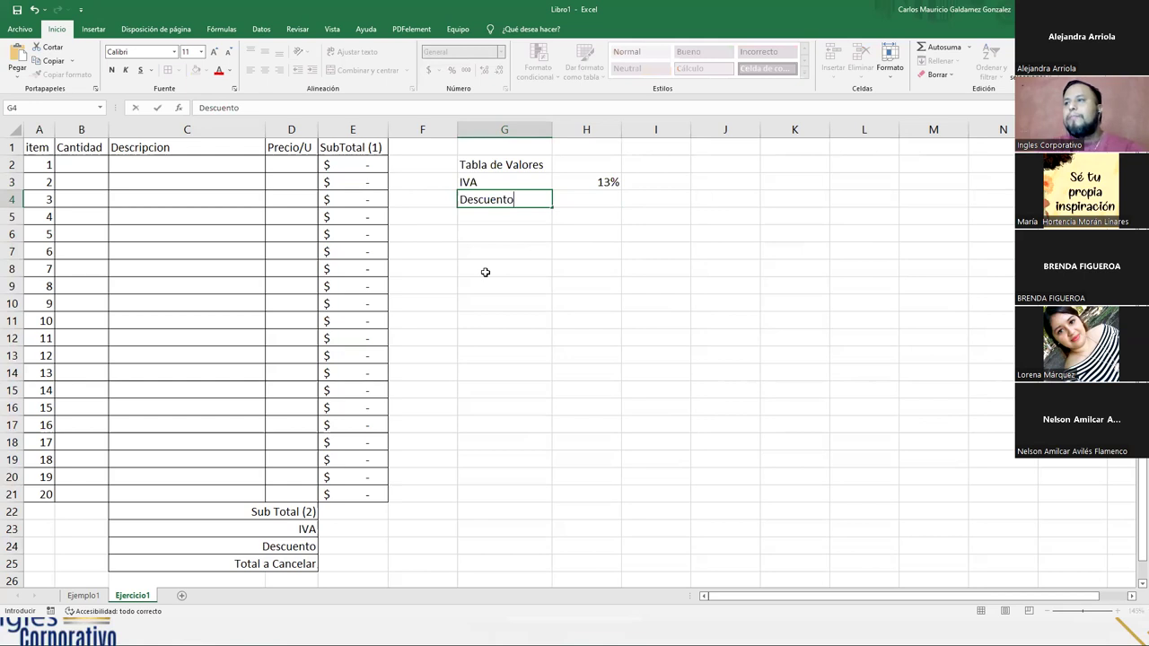
key("Tab")
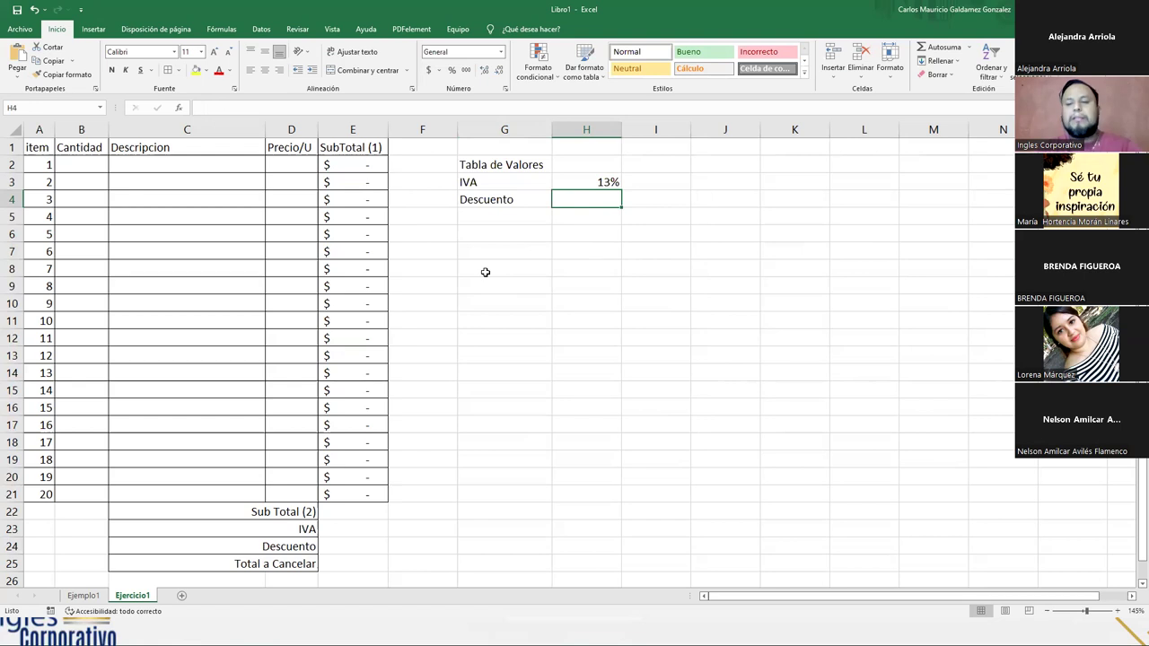
type("10")
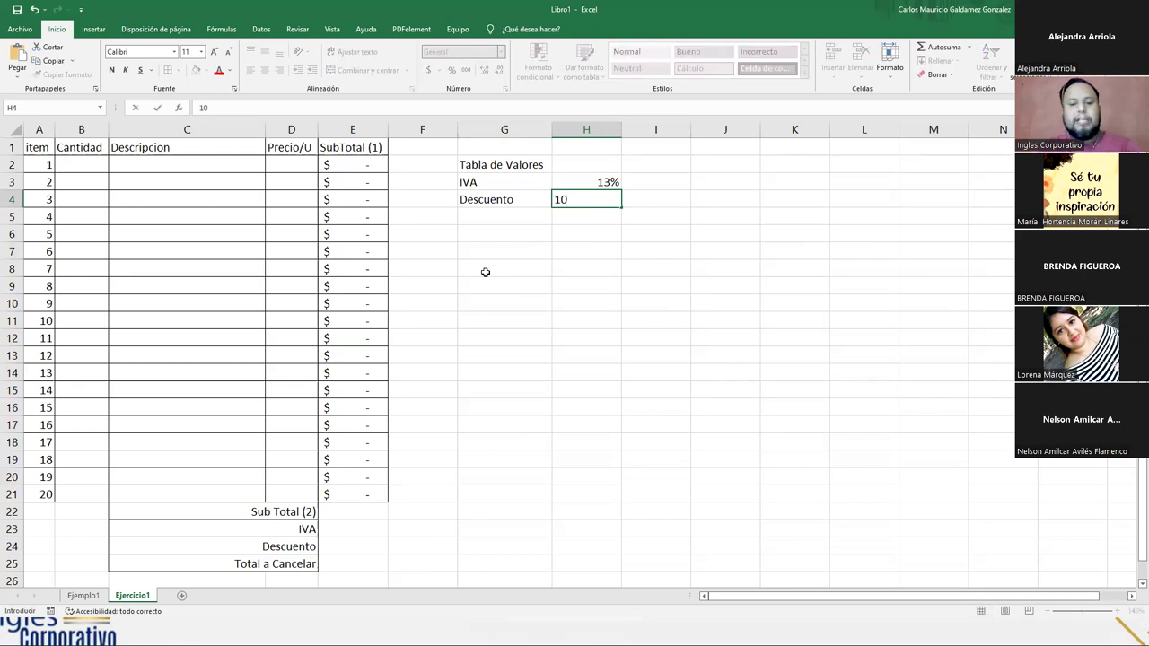
type("%")
key("Return")
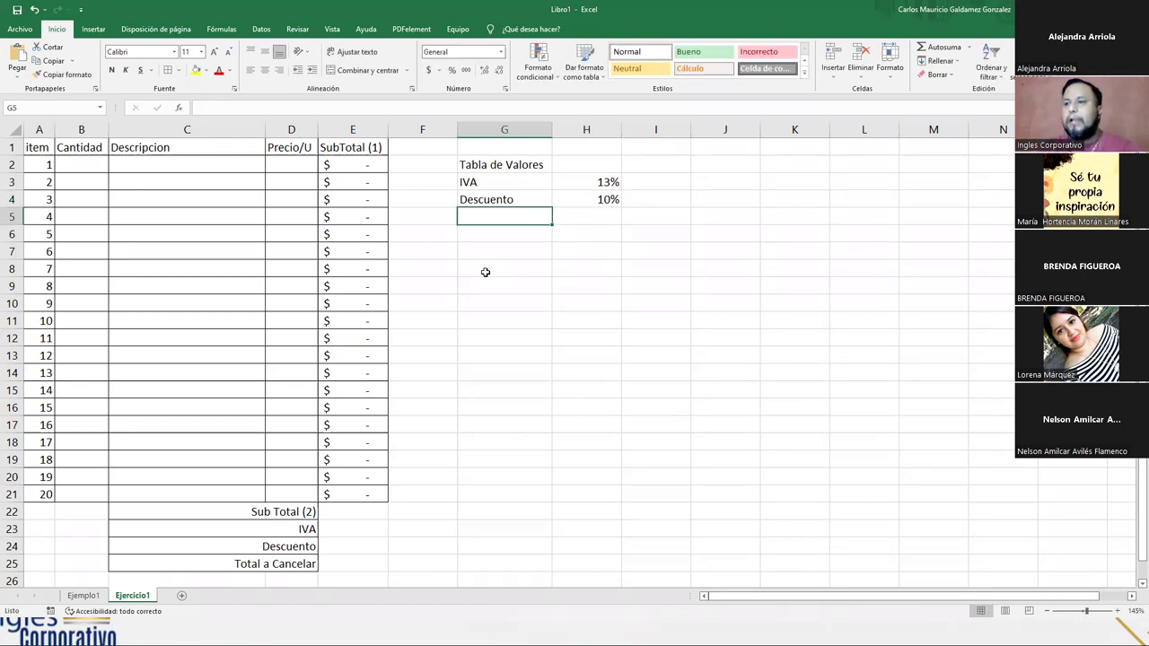
- Define the workbook-level name IVA for the 13% rate cell H3 on Ejercicio1
left_click(564, 184)
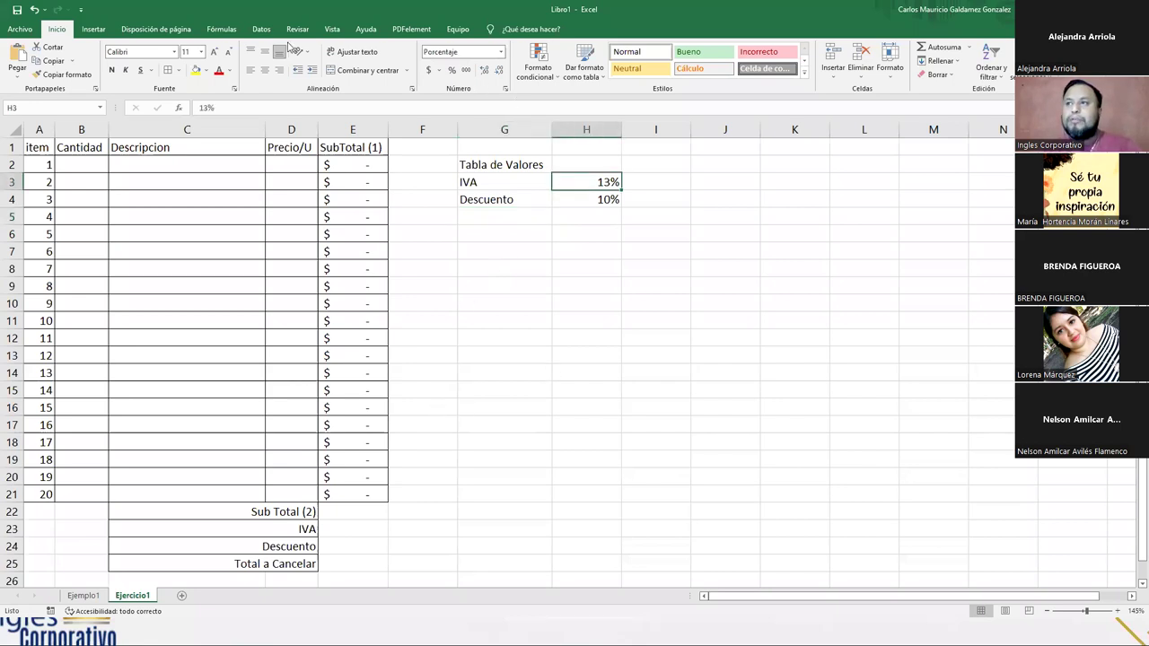
left_click(221, 29)
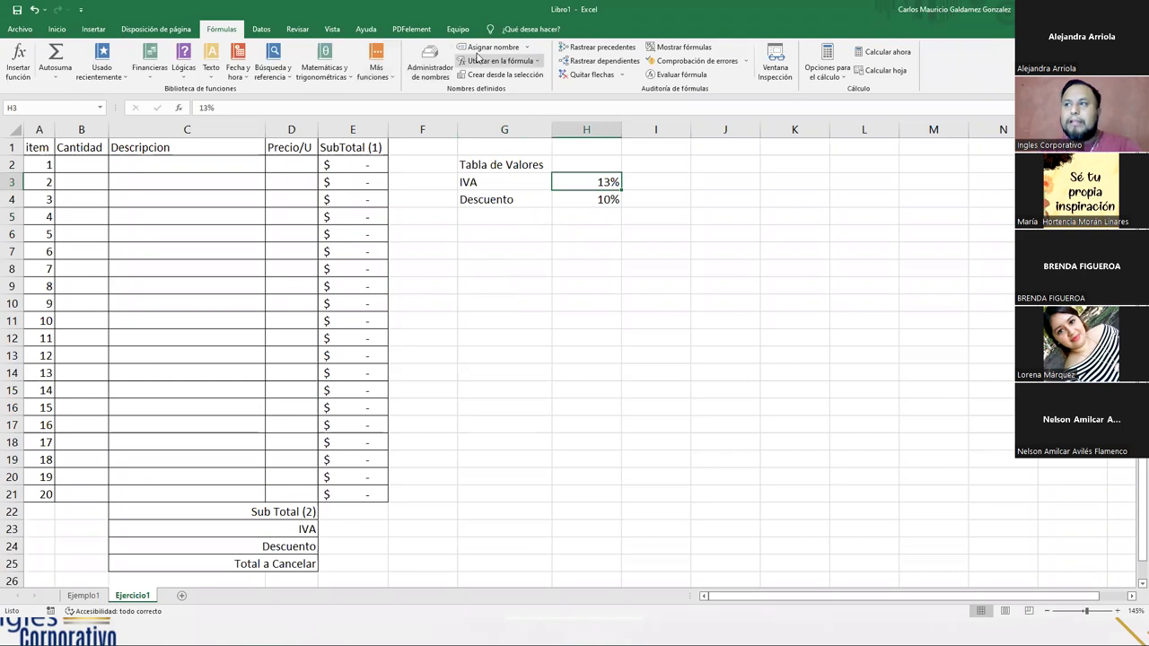
left_click(481, 49)
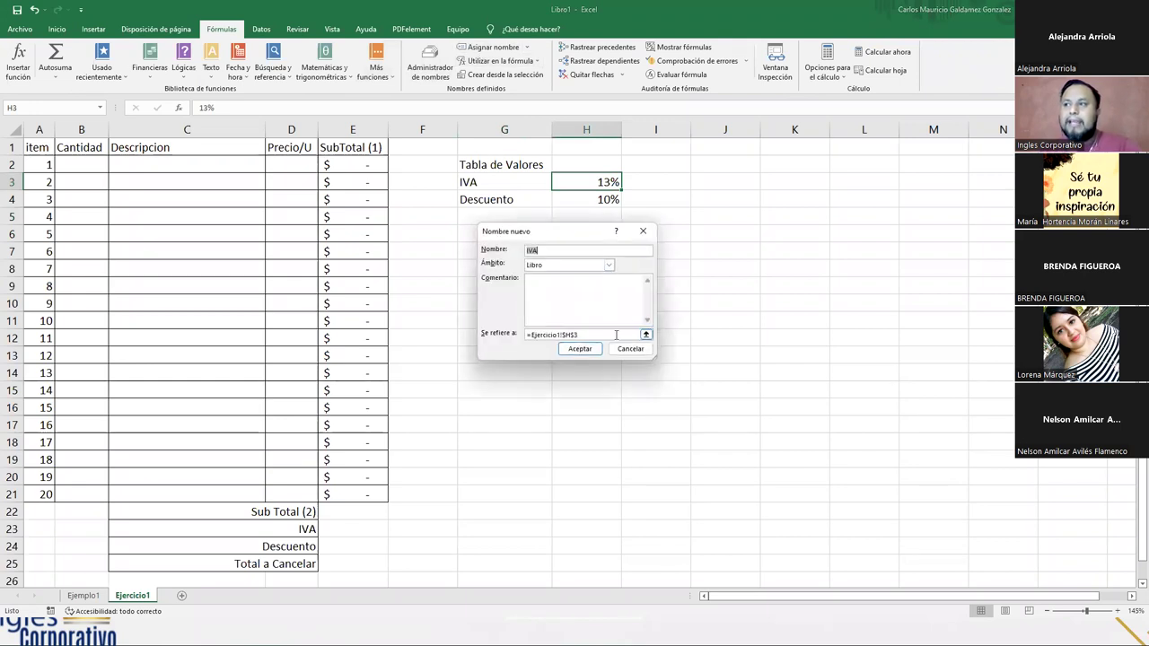
type("IVA")
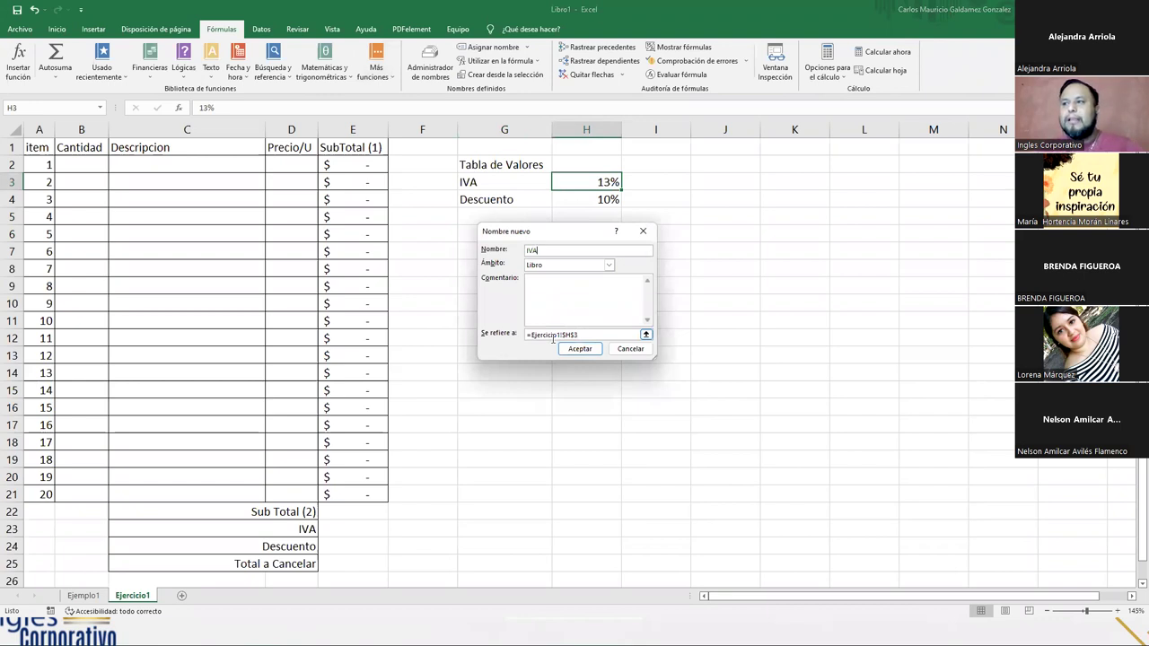
left_click(556, 335)
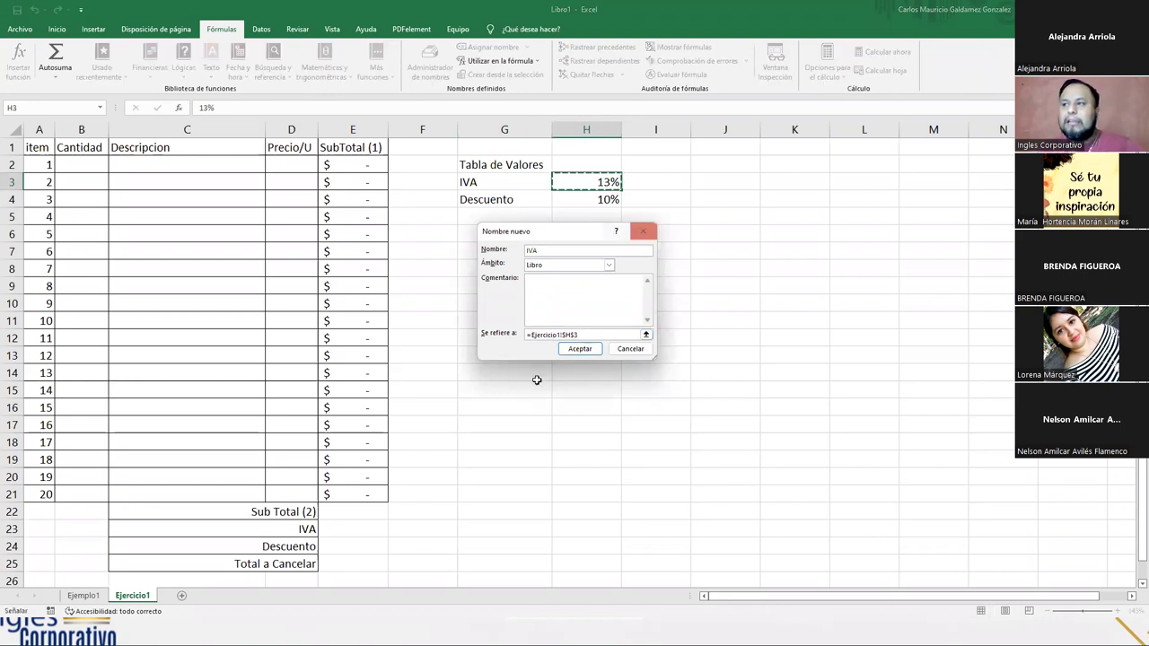
left_click(579, 349)
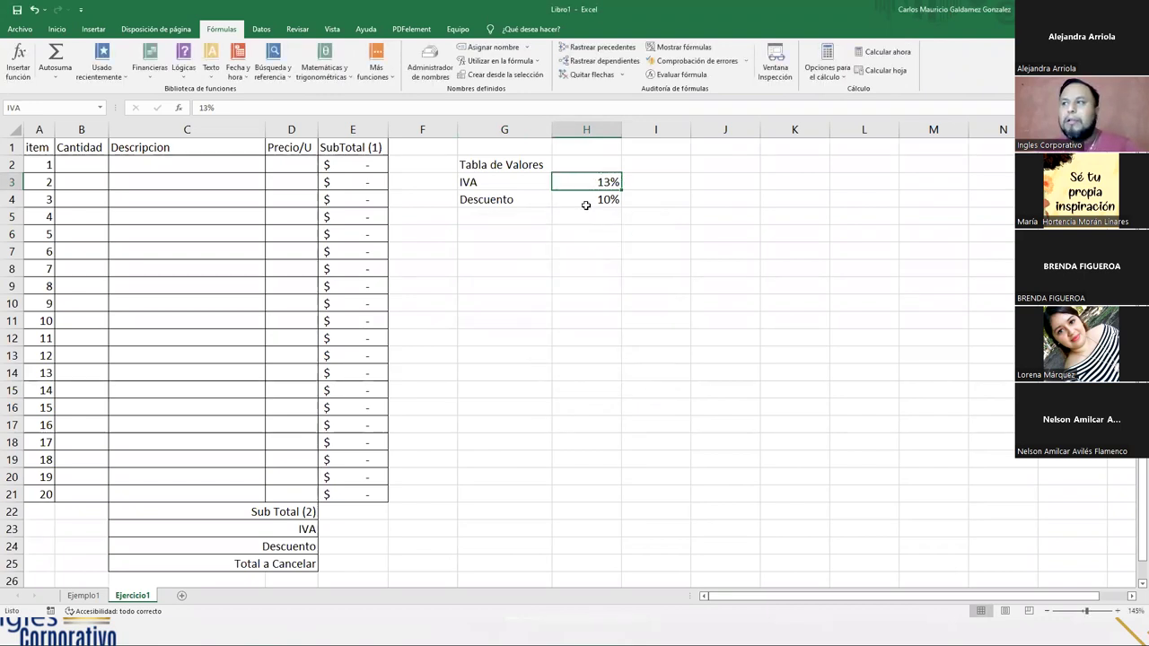
- Define the workbook-level name Descuento for the 10% rate cell H4 on Ejercicio1
left_click(585, 207)
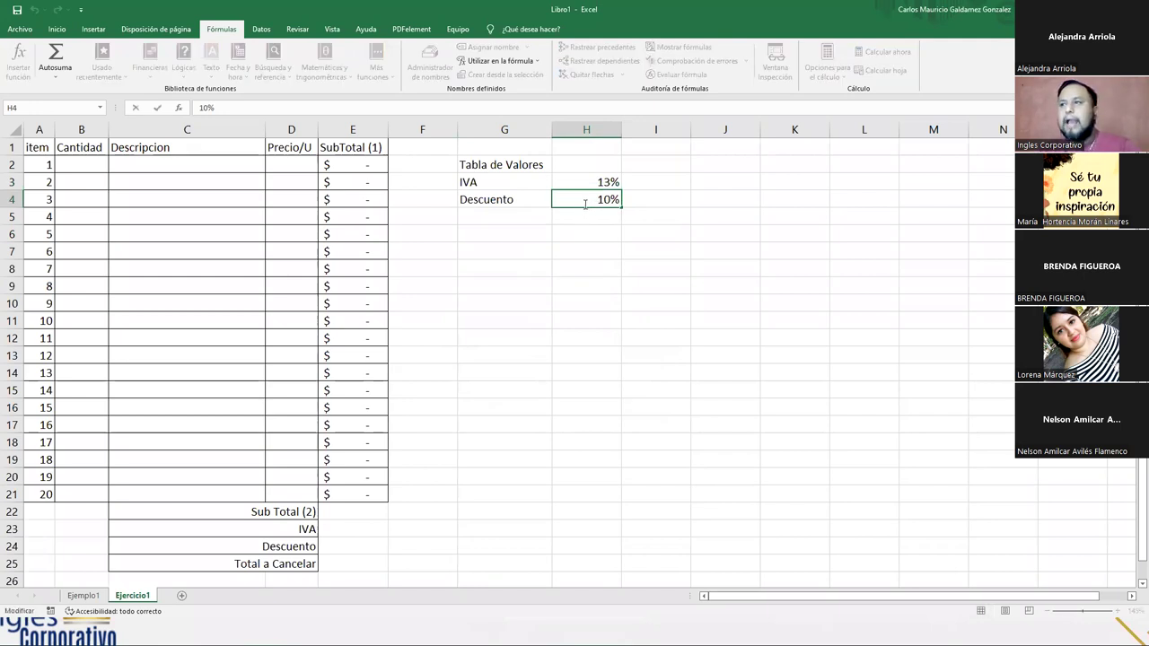
left_click(489, 47)
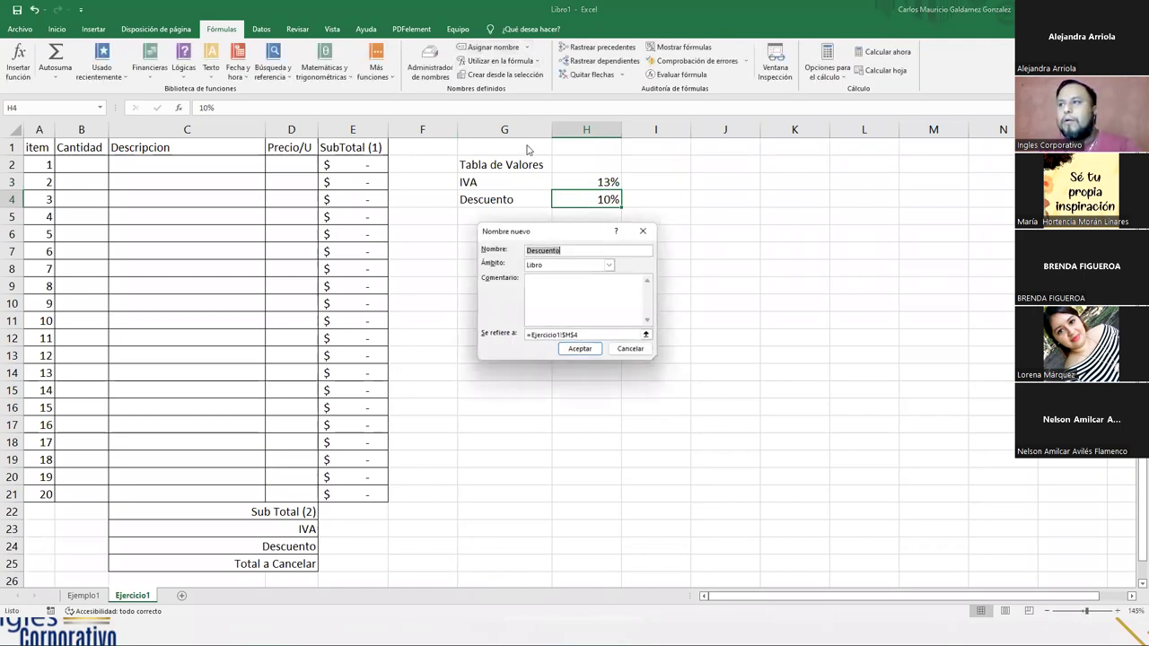
left_click(579, 350)
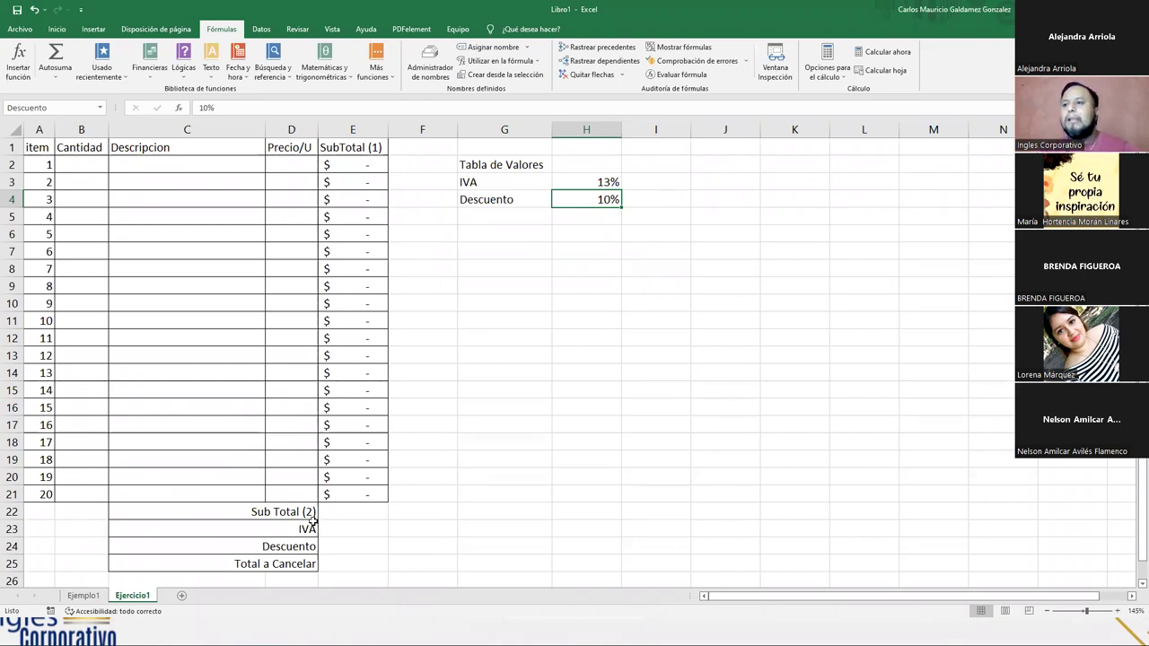
- Apply the dollar accounting format and all borders to the total cells E22:E25
left_click_drag(338, 509, 339, 565)
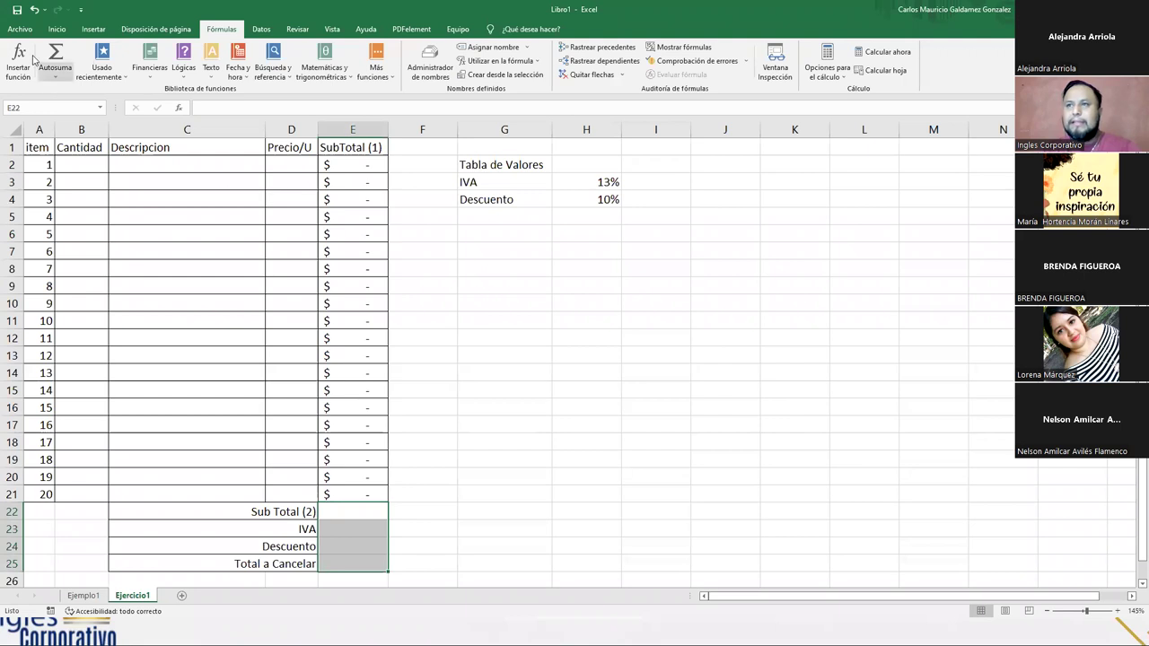
left_click(56, 29)
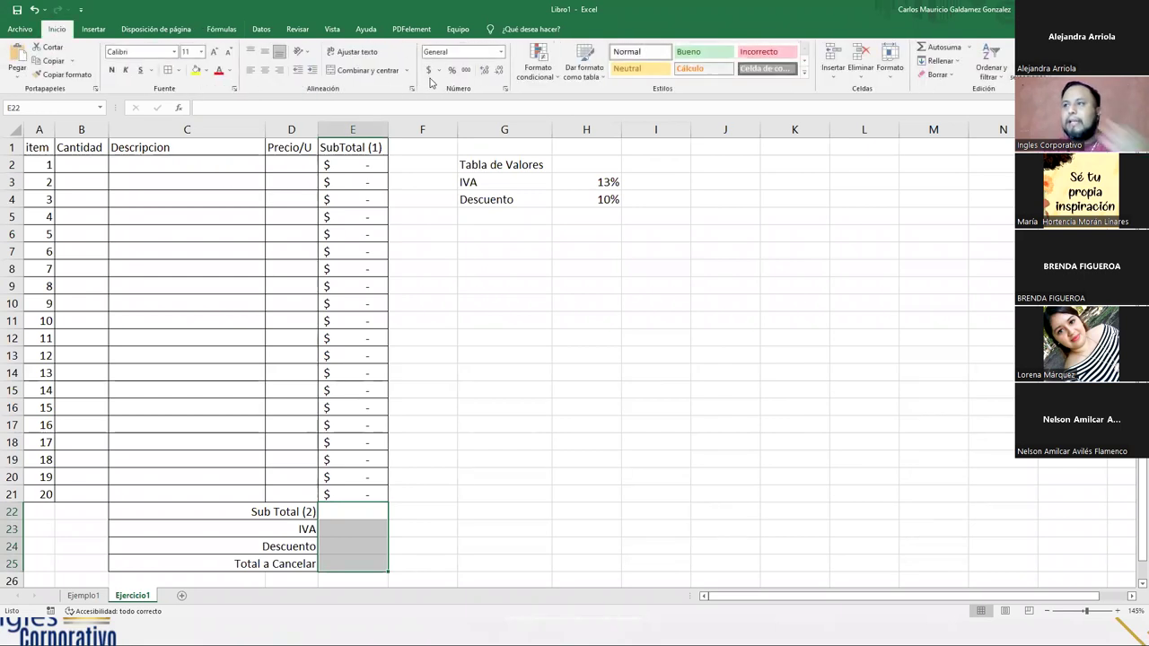
left_click(429, 72)
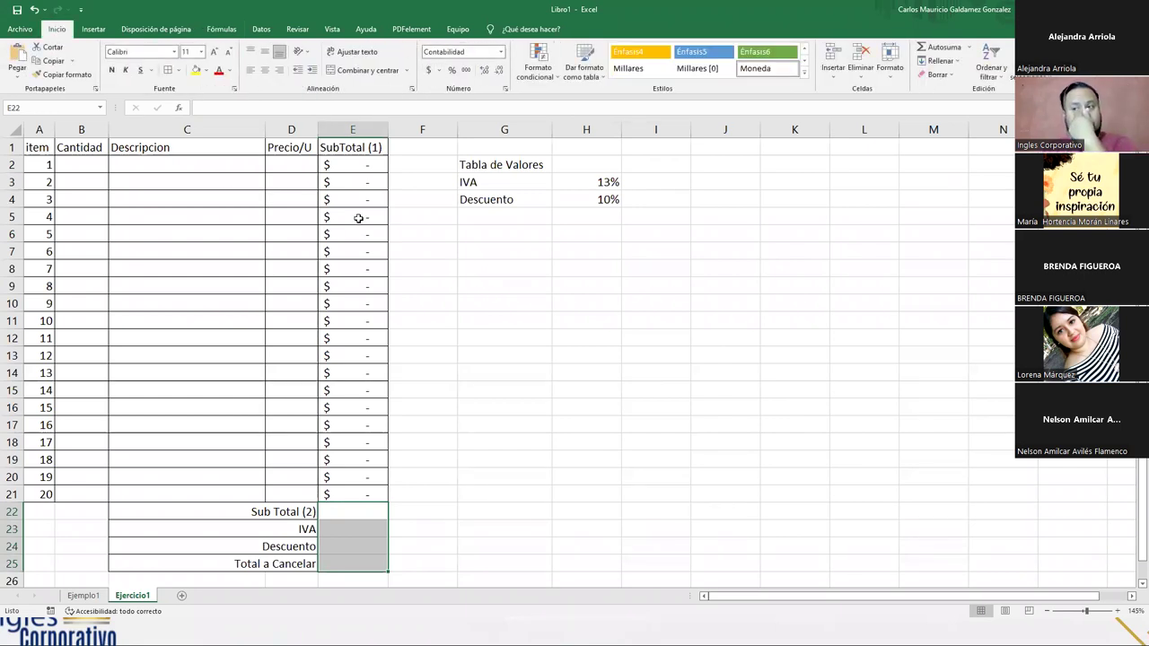
left_click(331, 525)
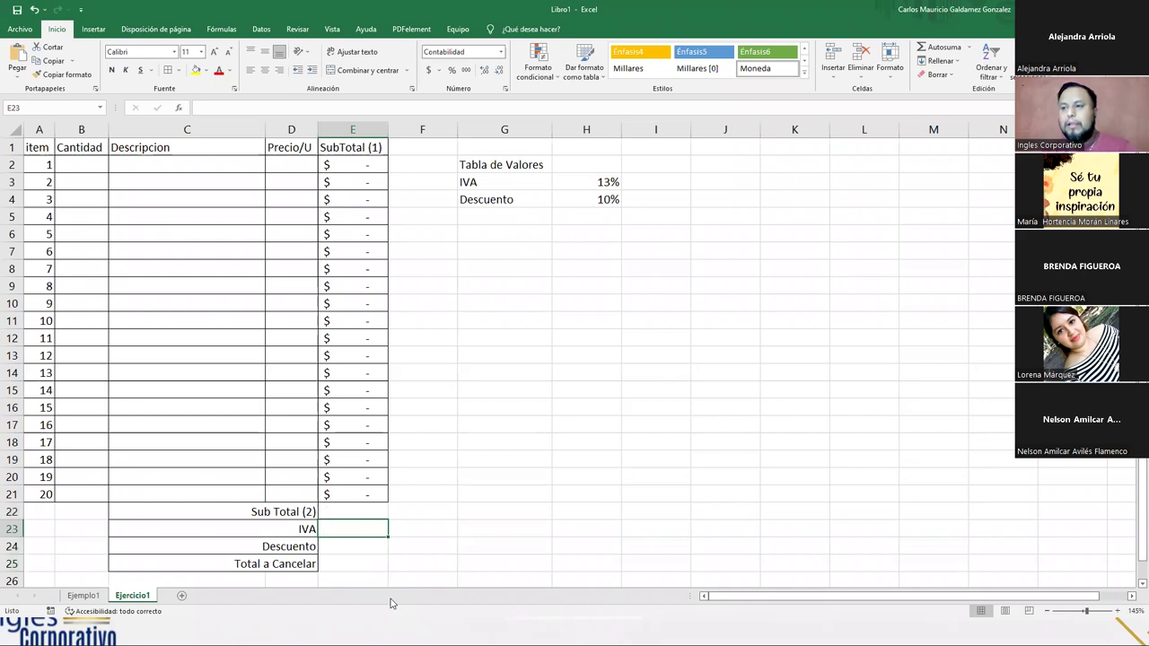
left_click_drag(342, 509, 343, 558)
left_click(168, 70)
left_click(354, 529)
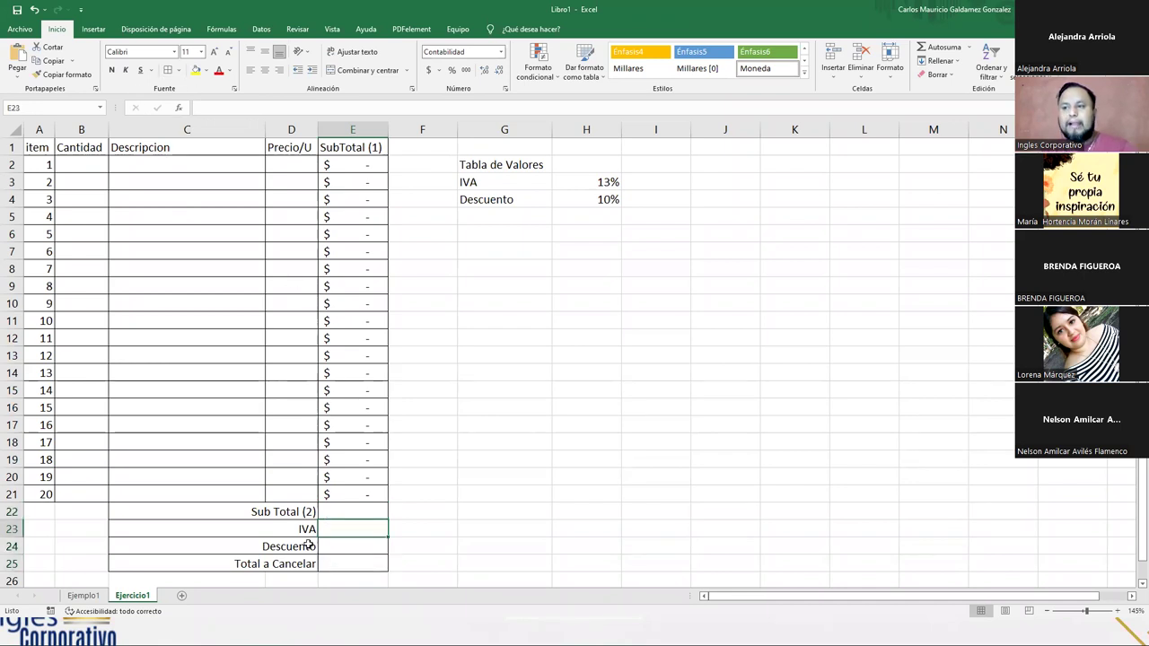
- Define a workbook-level name for the SubTotal (1) amounts in E2:E21 on Ejercicio1
left_click(332, 507)
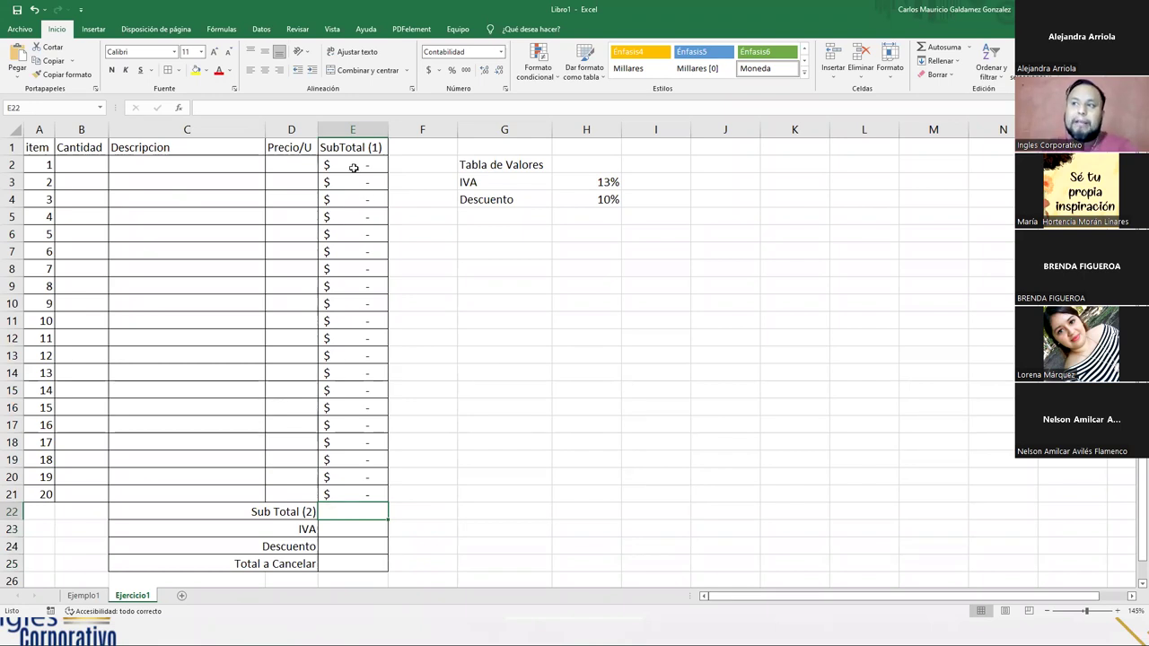
left_click_drag(354, 169, 354, 198)
left_click_drag(354, 249, 359, 490)
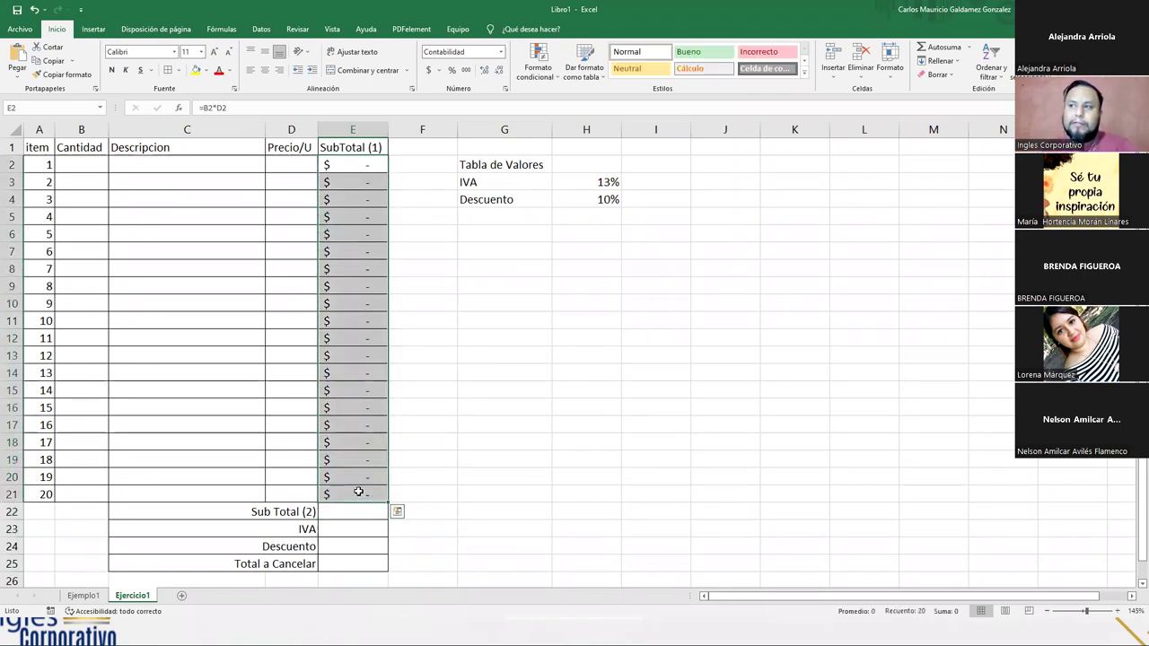
left_click(222, 30)
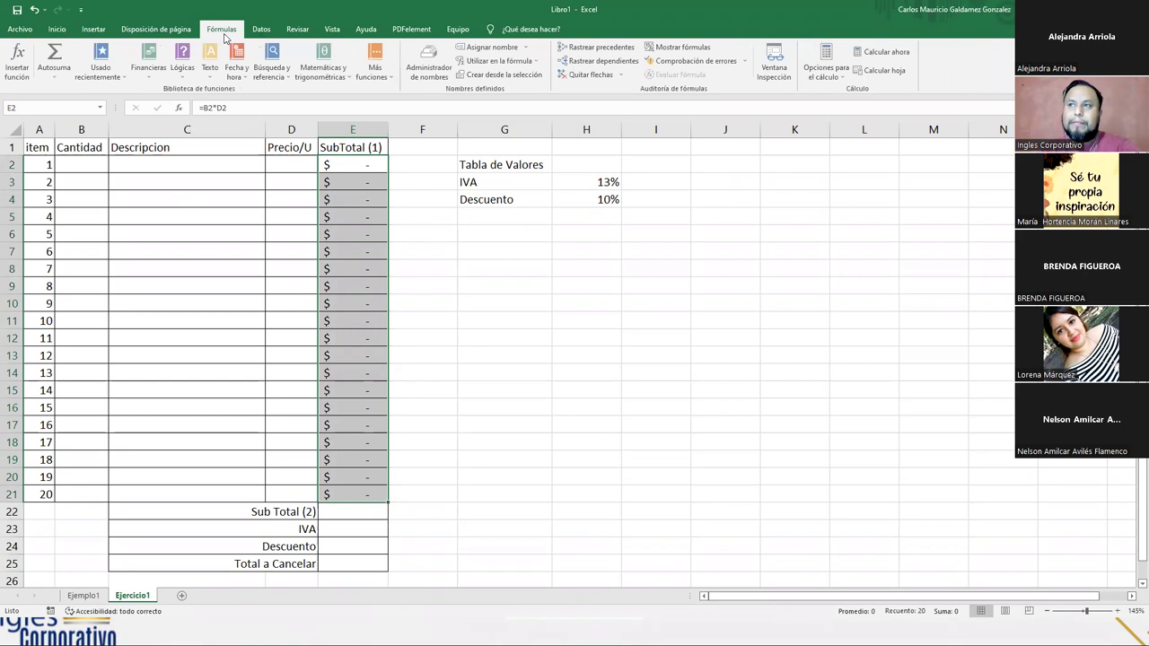
left_click(471, 47)
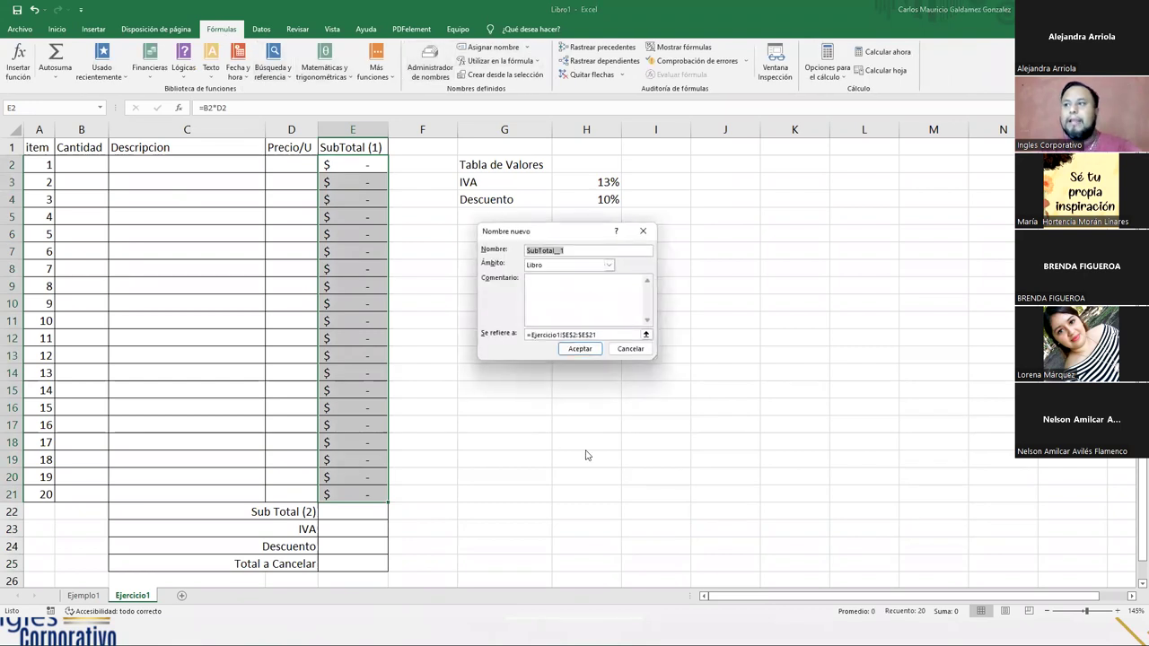
left_click(564, 251)
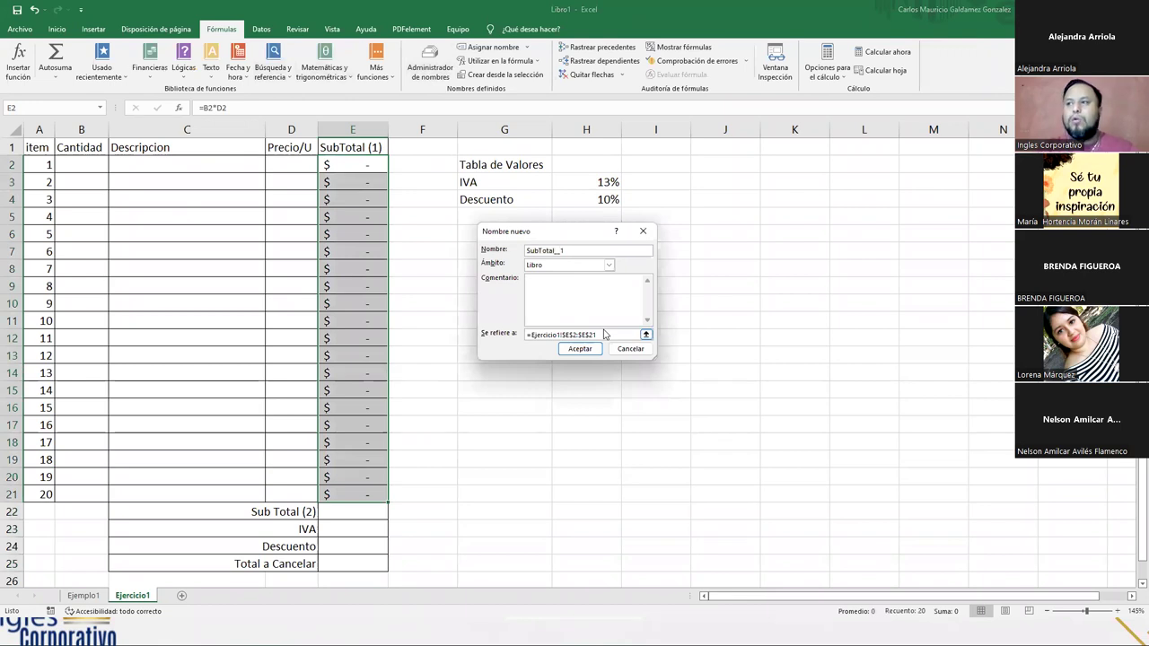
- Define the name SubTotal_1 for the range E2:E21 on the Ejercicio1 sheet, with Libro scope
left_click(579, 348)
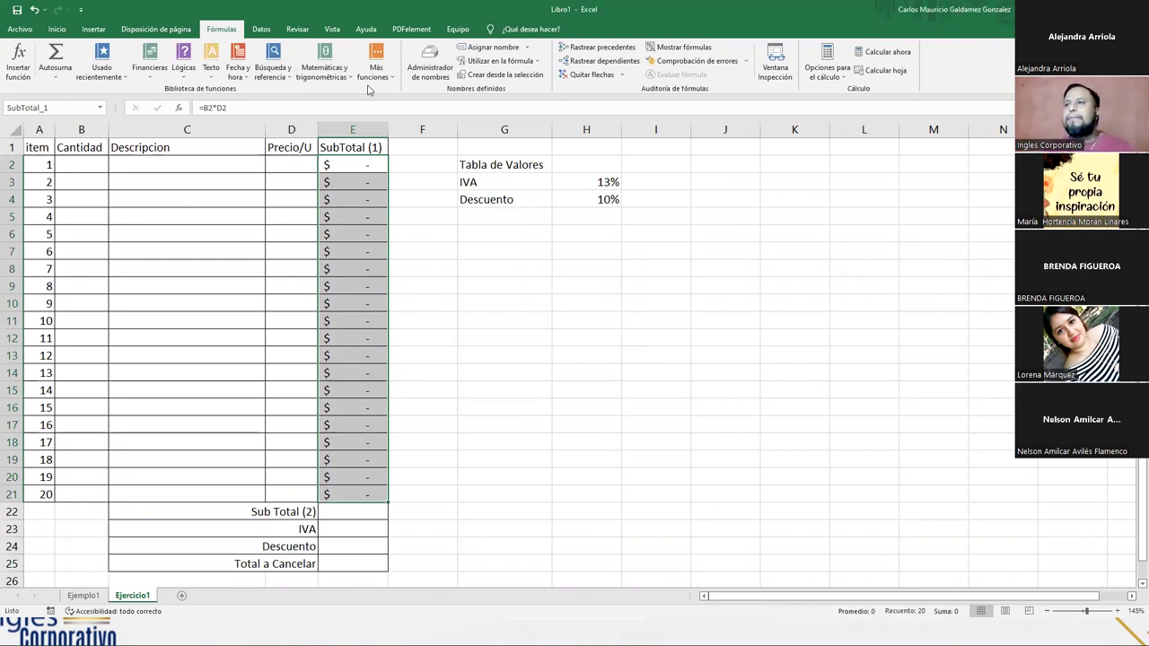
- Apply the Contabilidad number format to the Precio/U cells D2:D21
left_click_drag(289, 167, 280, 496)
left_click(56, 28)
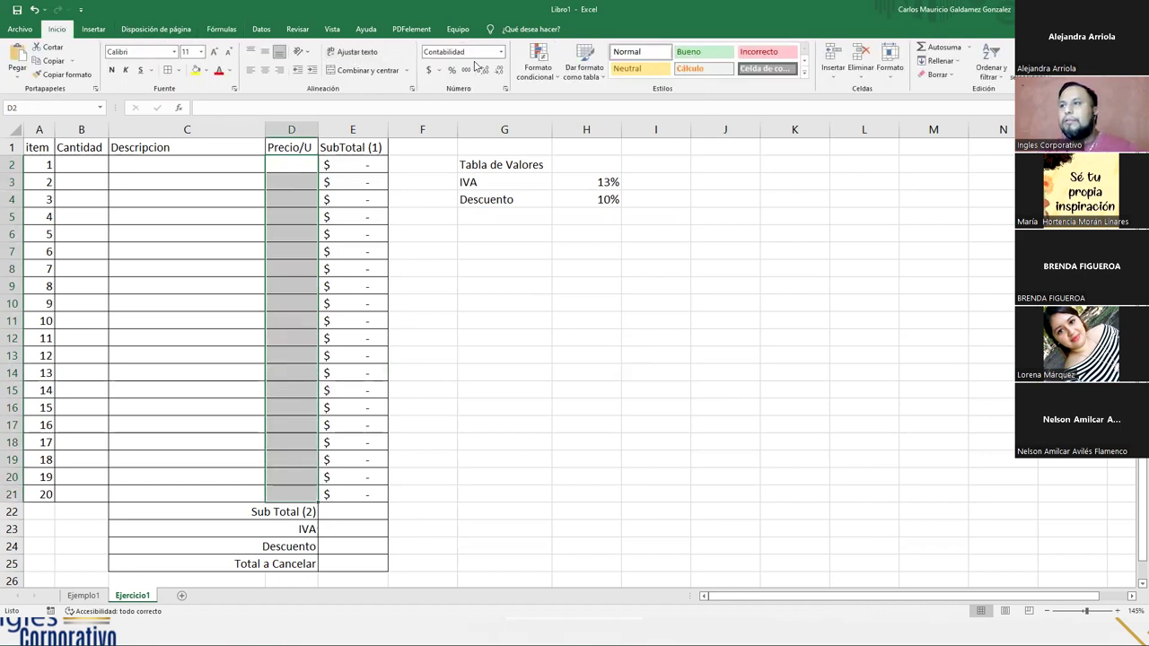
left_click(501, 52)
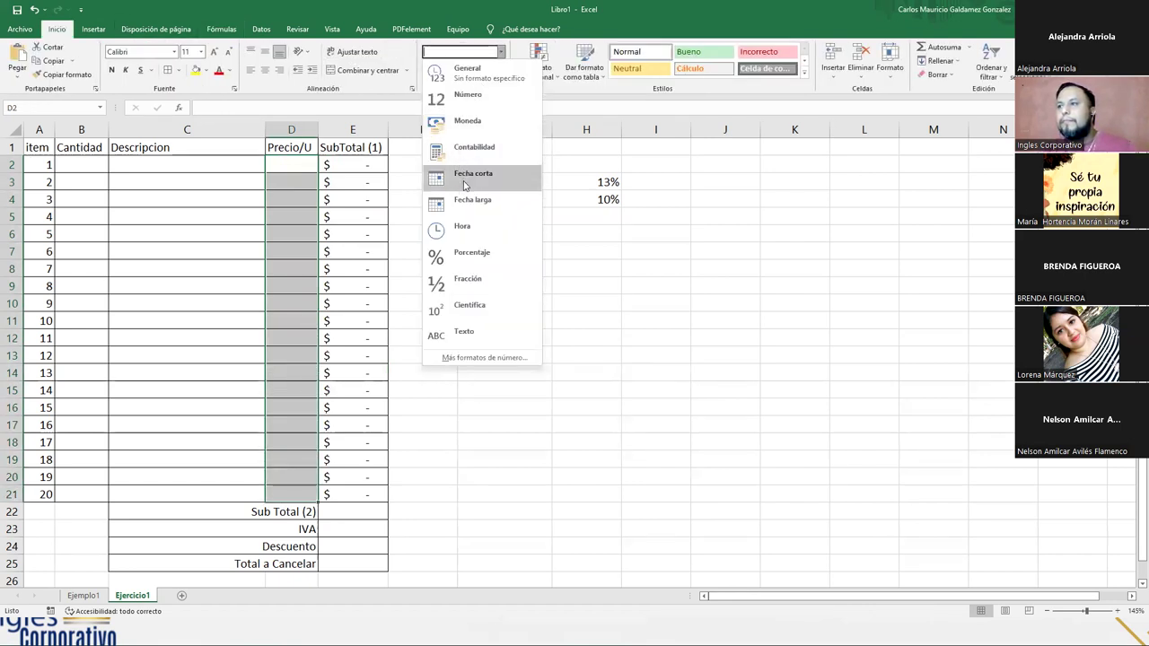
left_click(473, 148)
left_click(301, 419)
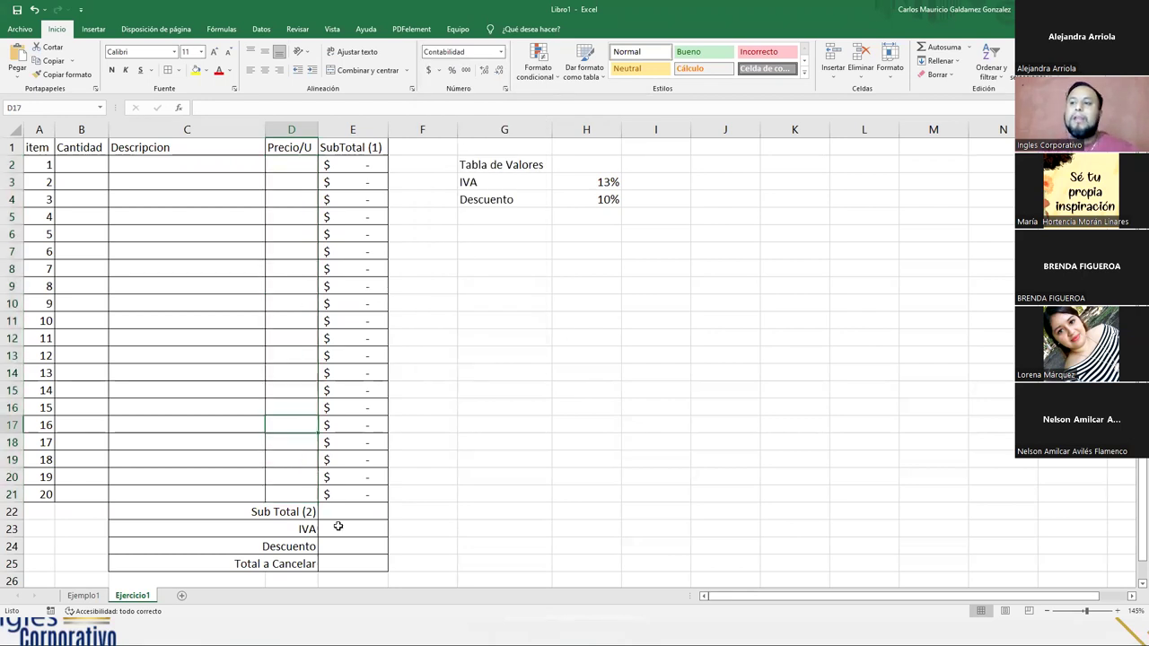
left_click(340, 513)
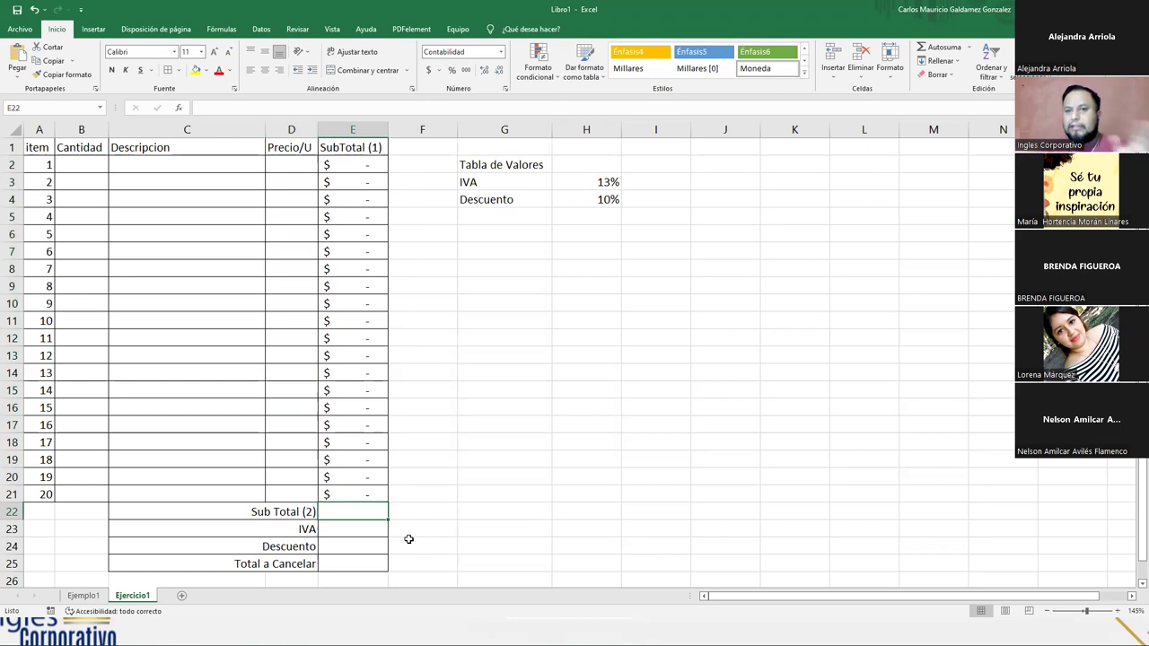
- Fill in item 1 with quantity 4, description "Pollos de 9LB" and unit price 8.77
left_click(90, 165)
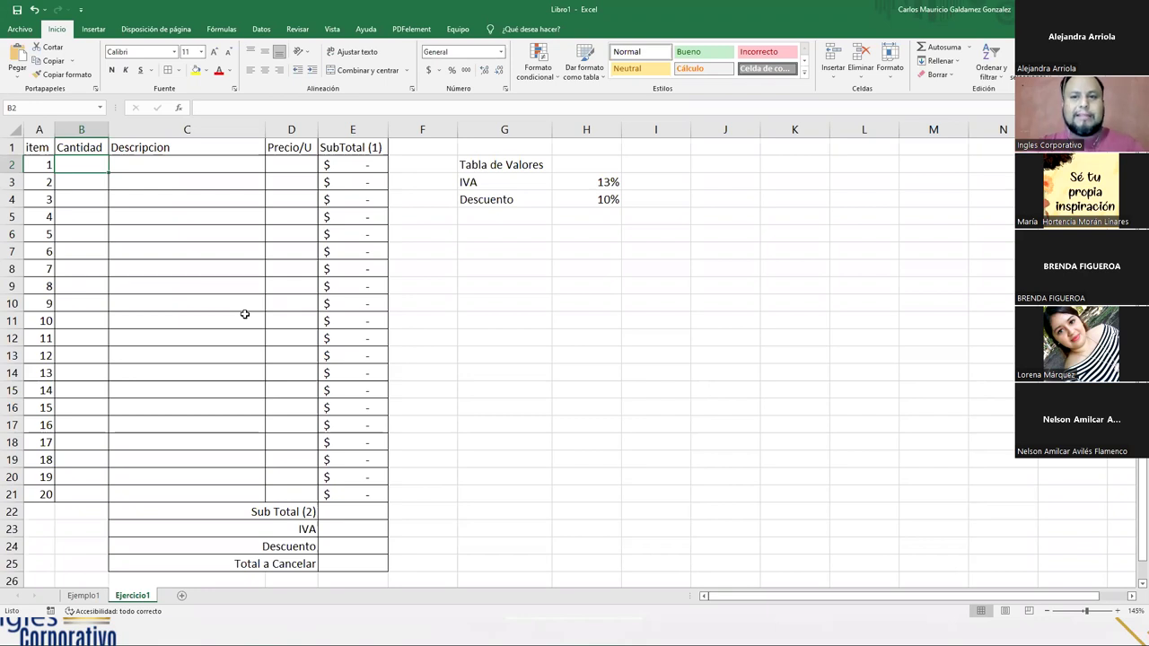
type("4")
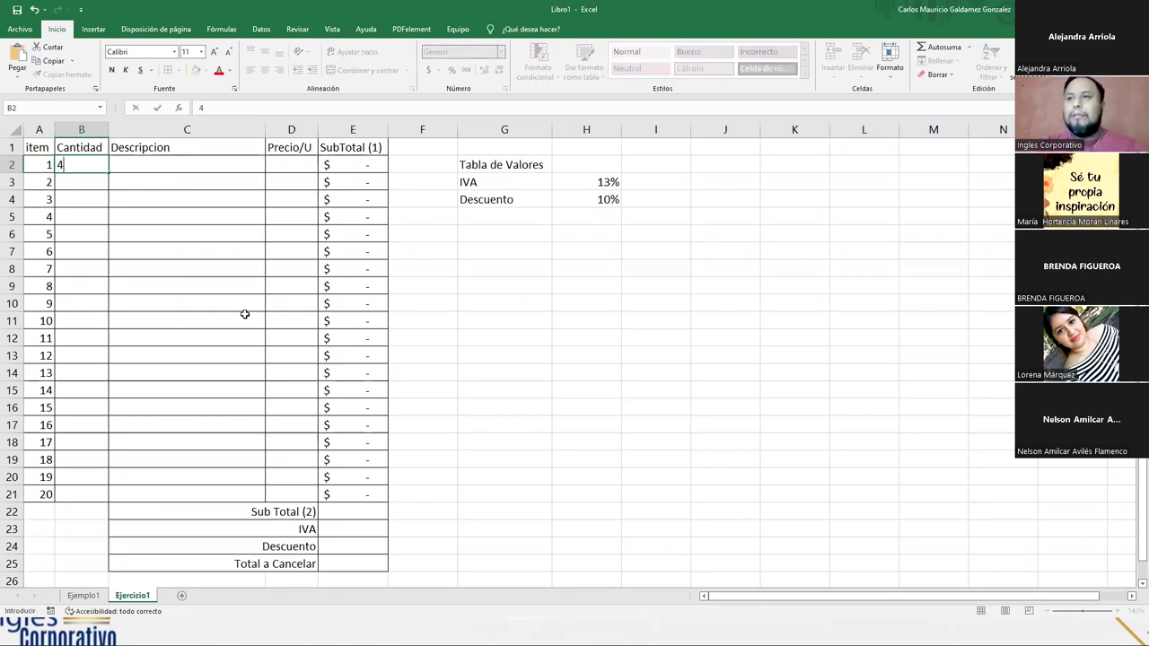
key("Tab")
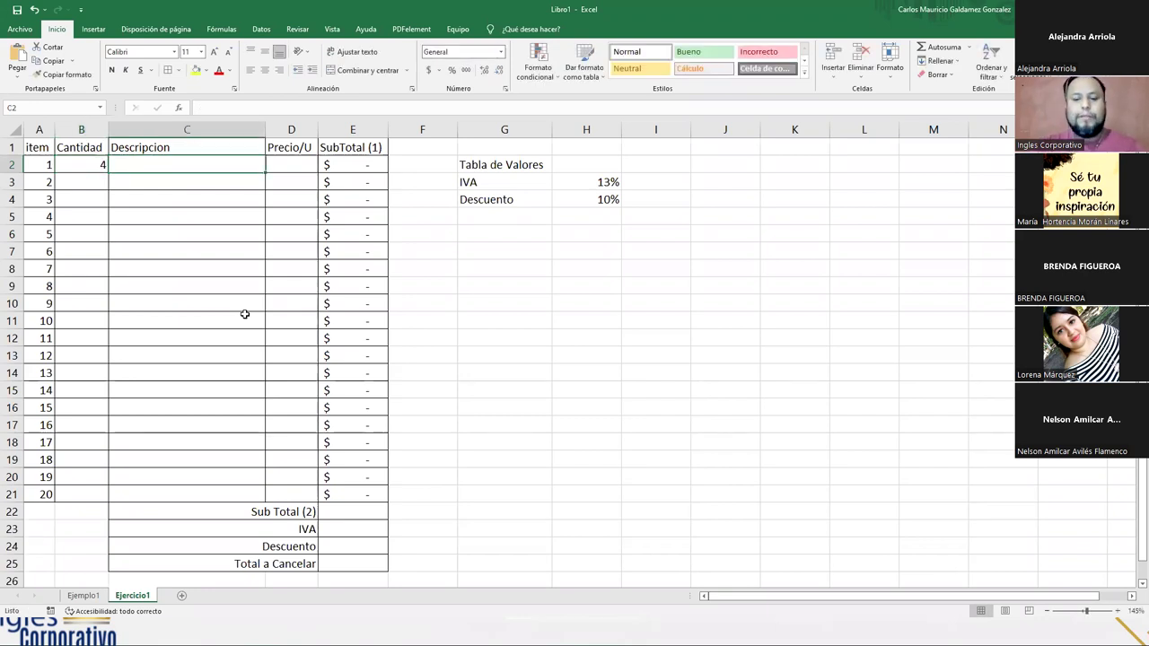
type("Pollos de")
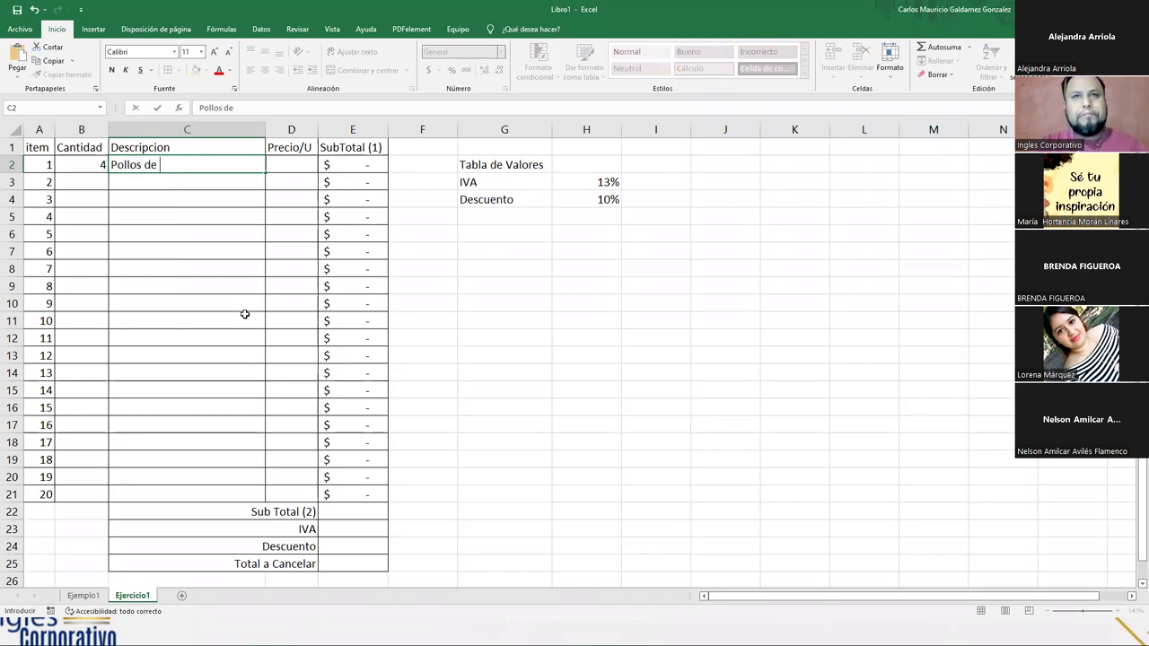
type("9LB")
key("Tab")
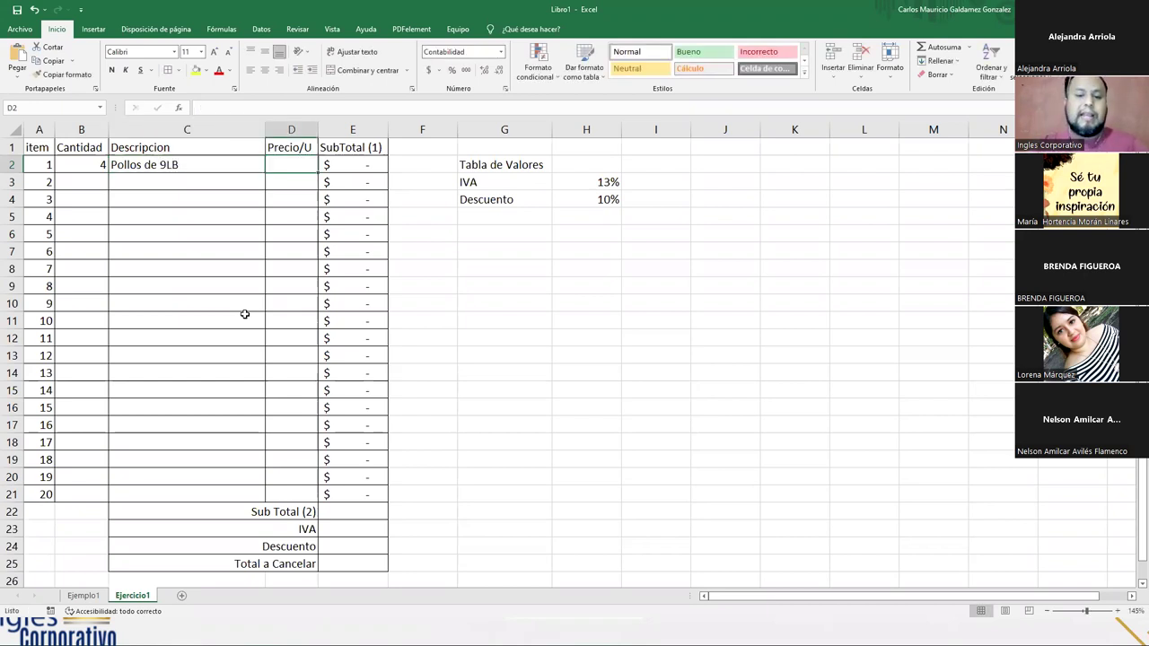
type("8.77")
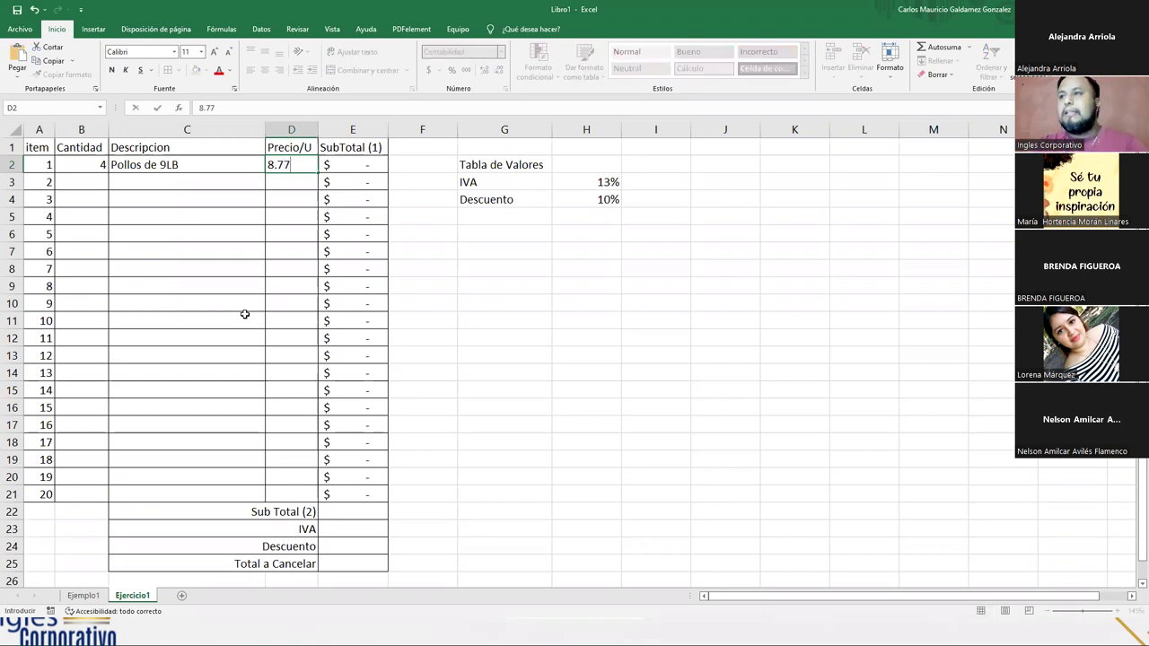
key("Return")
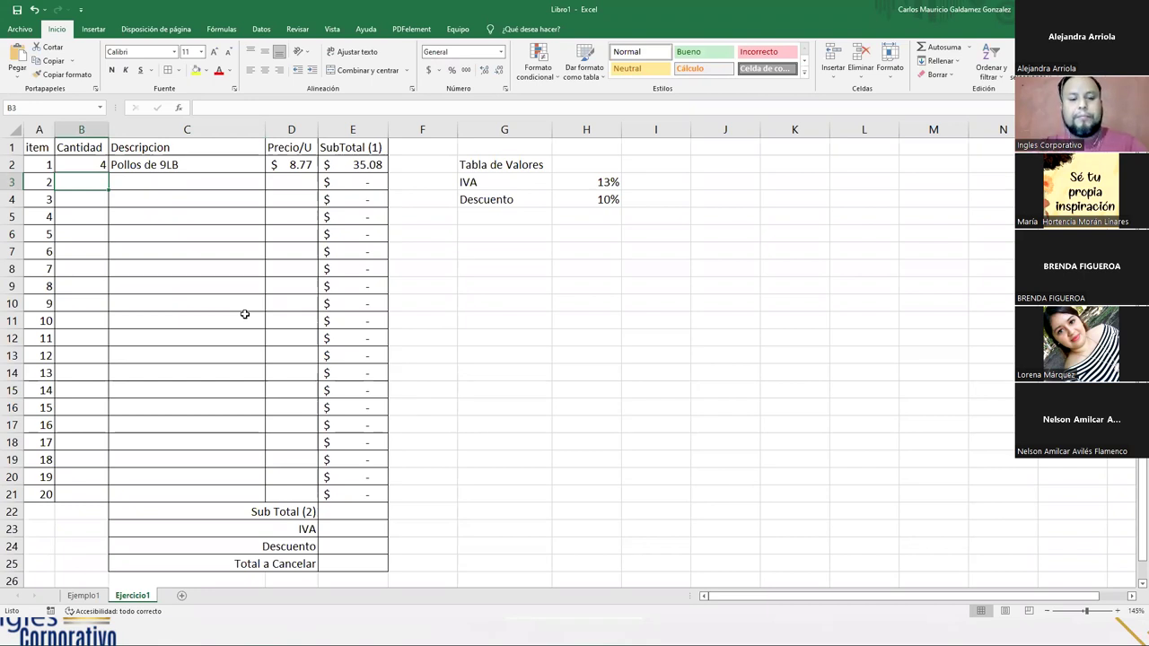
- Fill in item 2 with quantity 1, description "caja de consome de pollo" and unit price 2.8
type("1")
key("Tab")
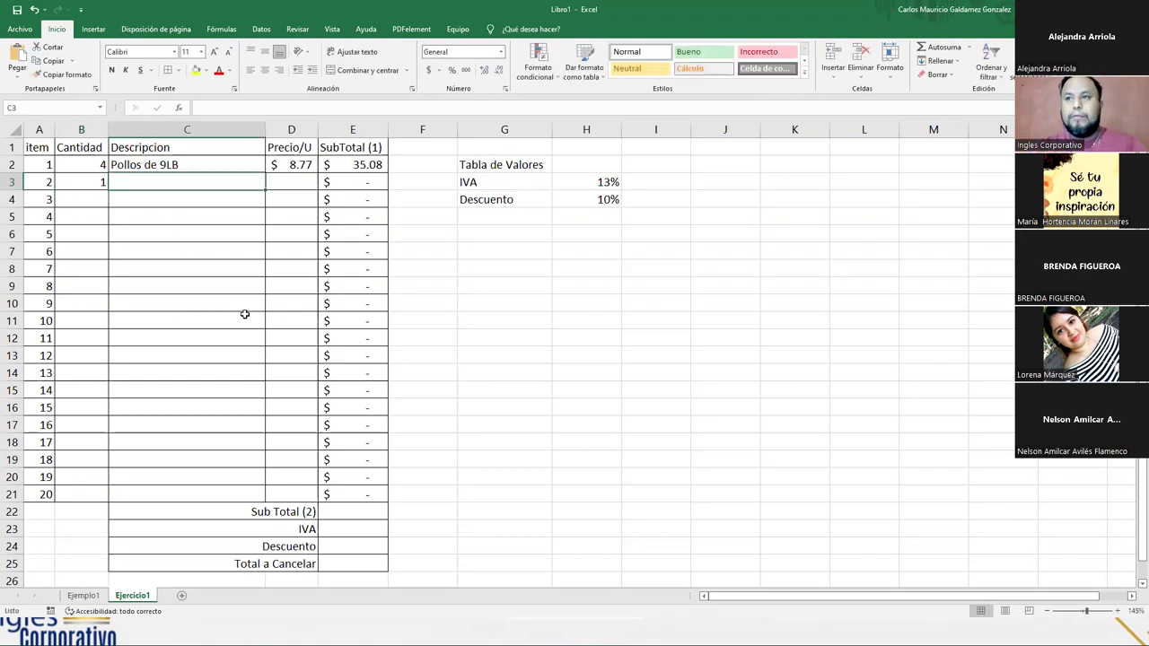
type("ca")
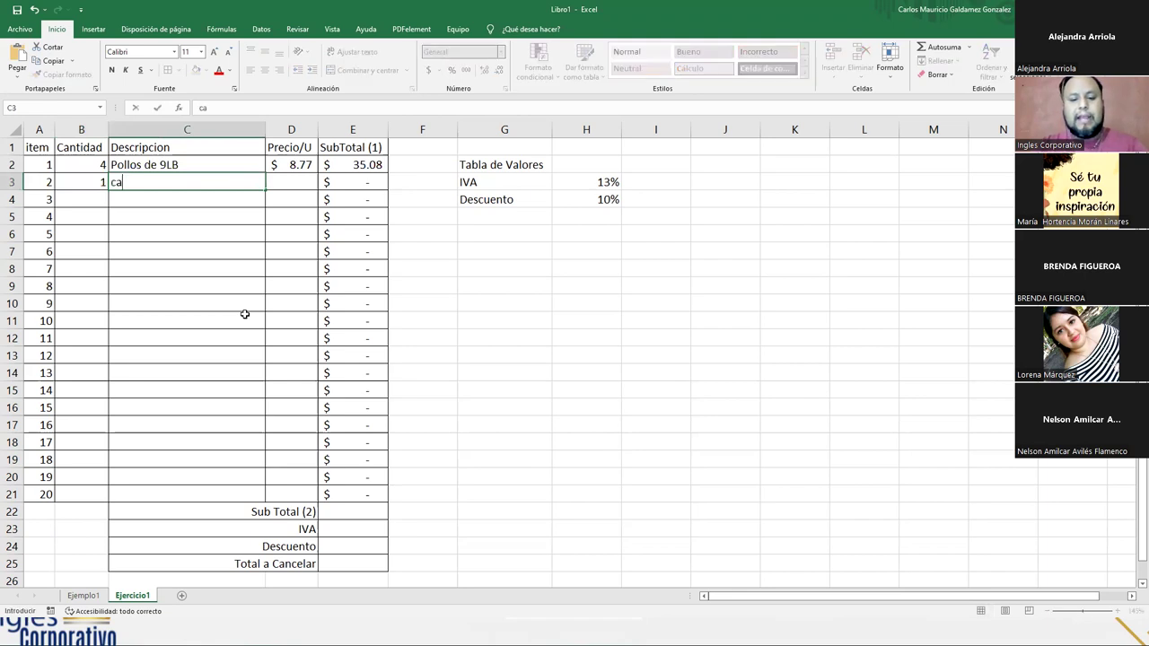
type("ja de consome de poll")
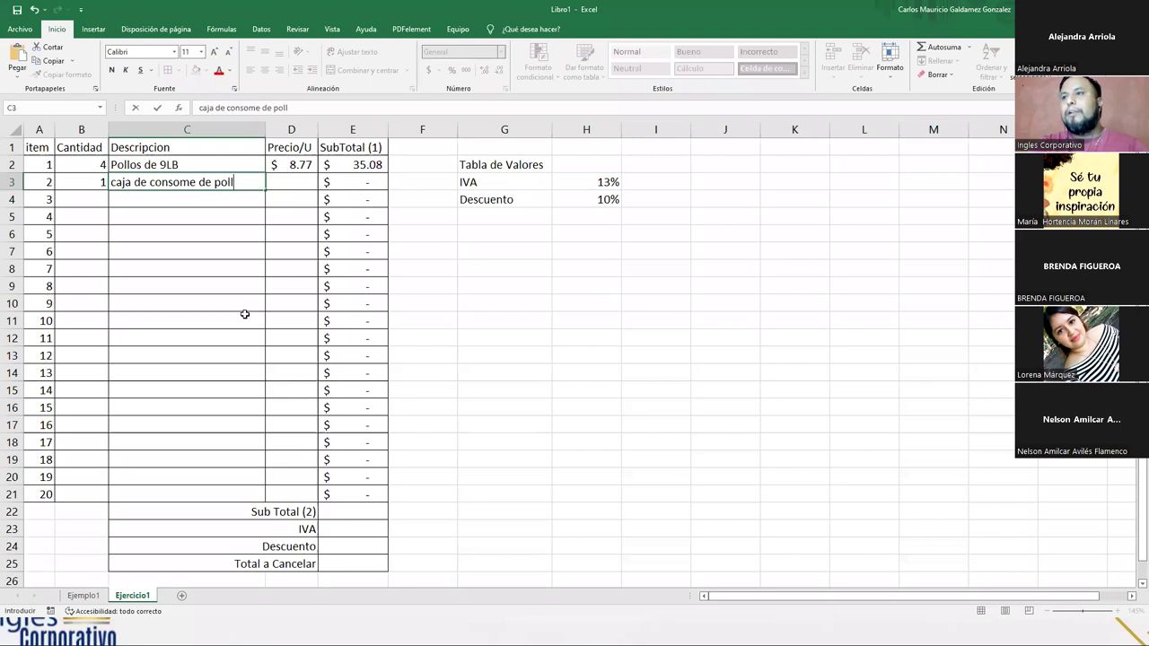
type("o")
key("Tab")
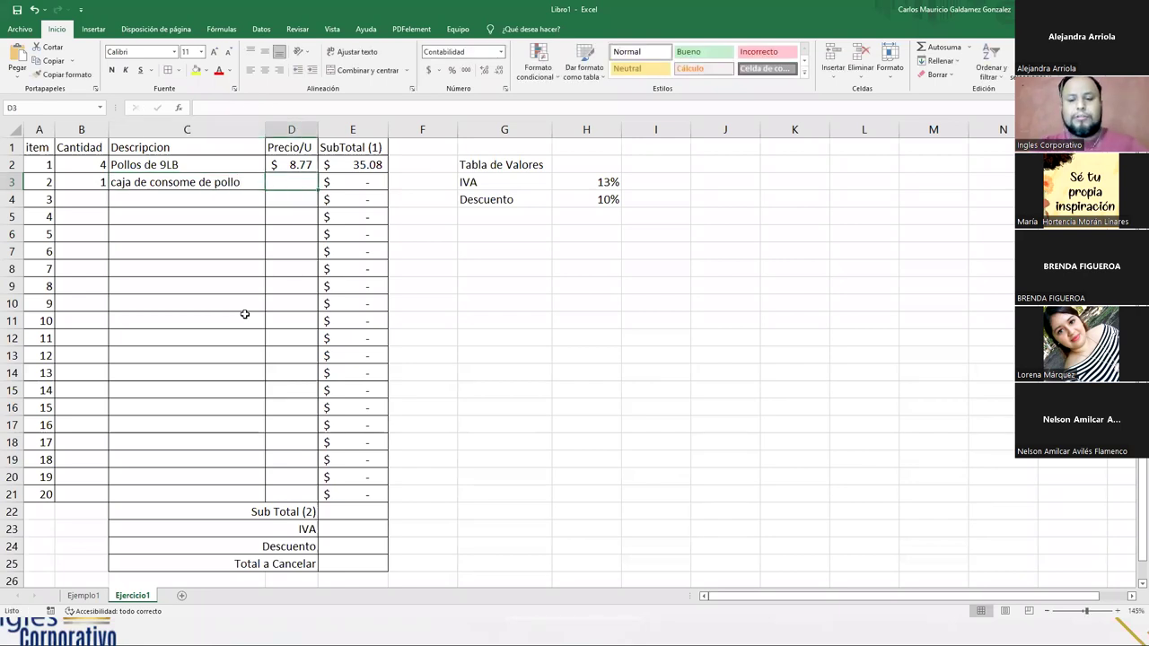
type("2.8")
key("Return")
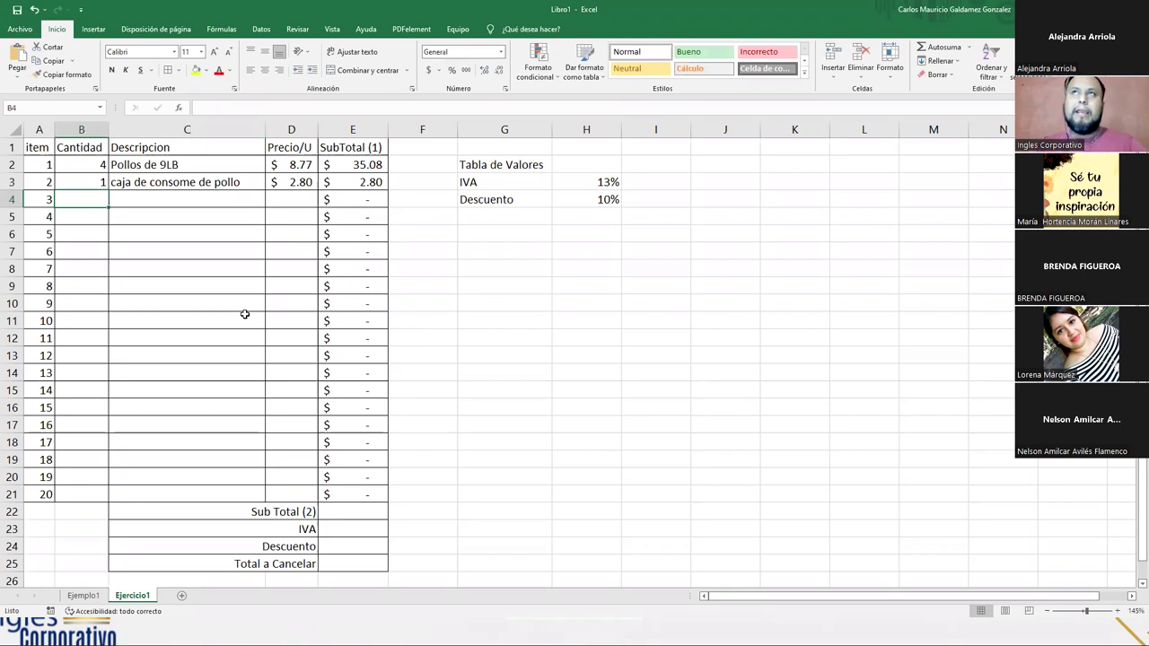
- Fill in item 3 with quantity 2, description "latas de hongos" and unit price 1.86
type("2 lata")
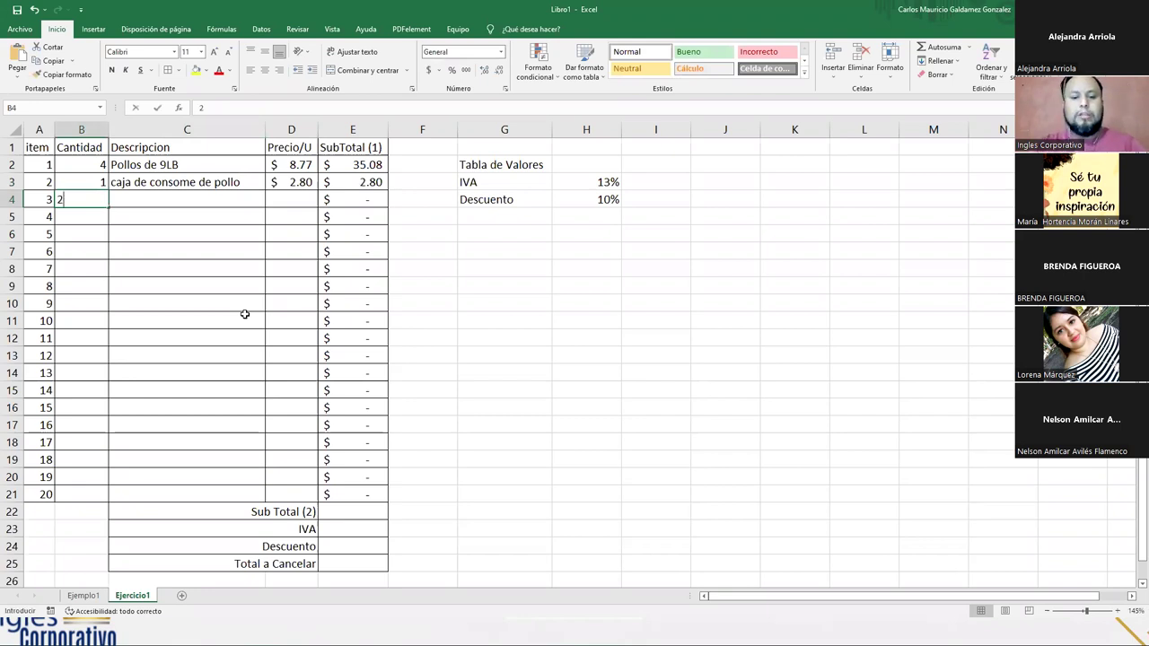
key("BackSpace")
key("BackSpace")
key("BackSpace")
key("BackSpace")
key("BackSpace")
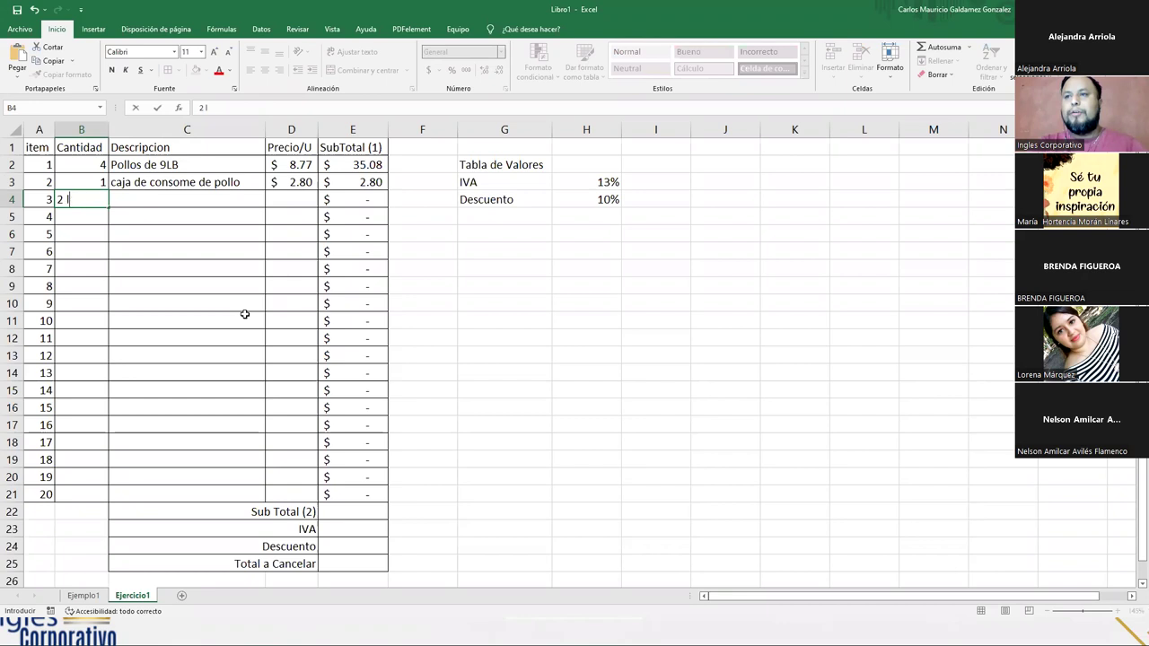
key("Tab")
type("latas de hog")
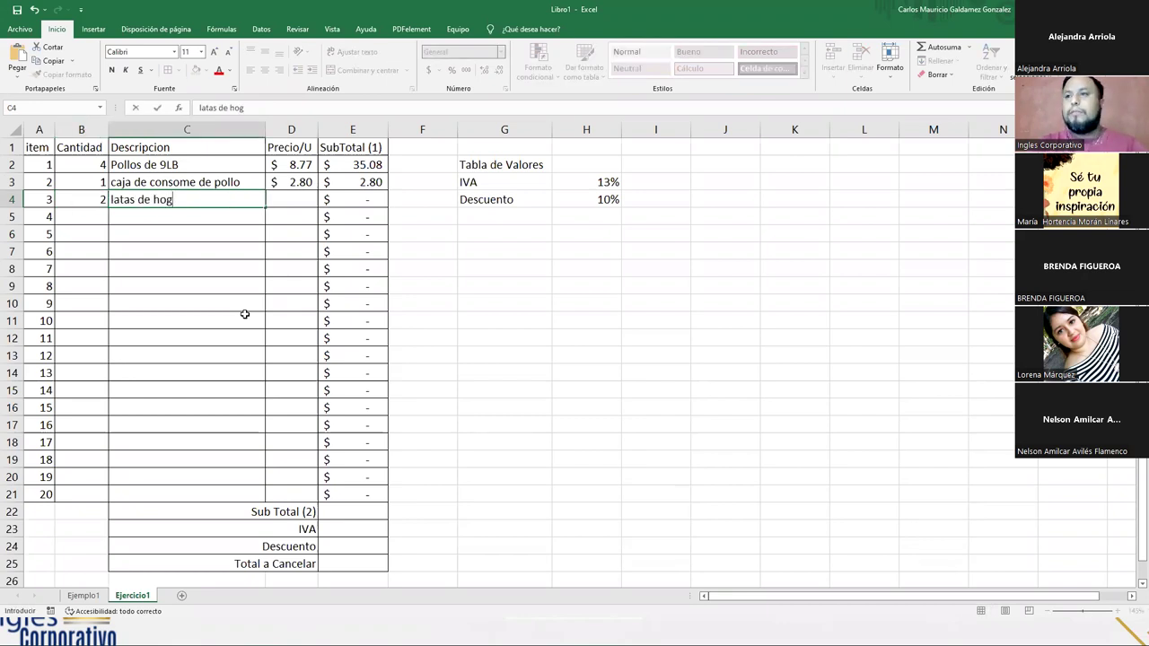
key("BackSpace")
type("ngos")
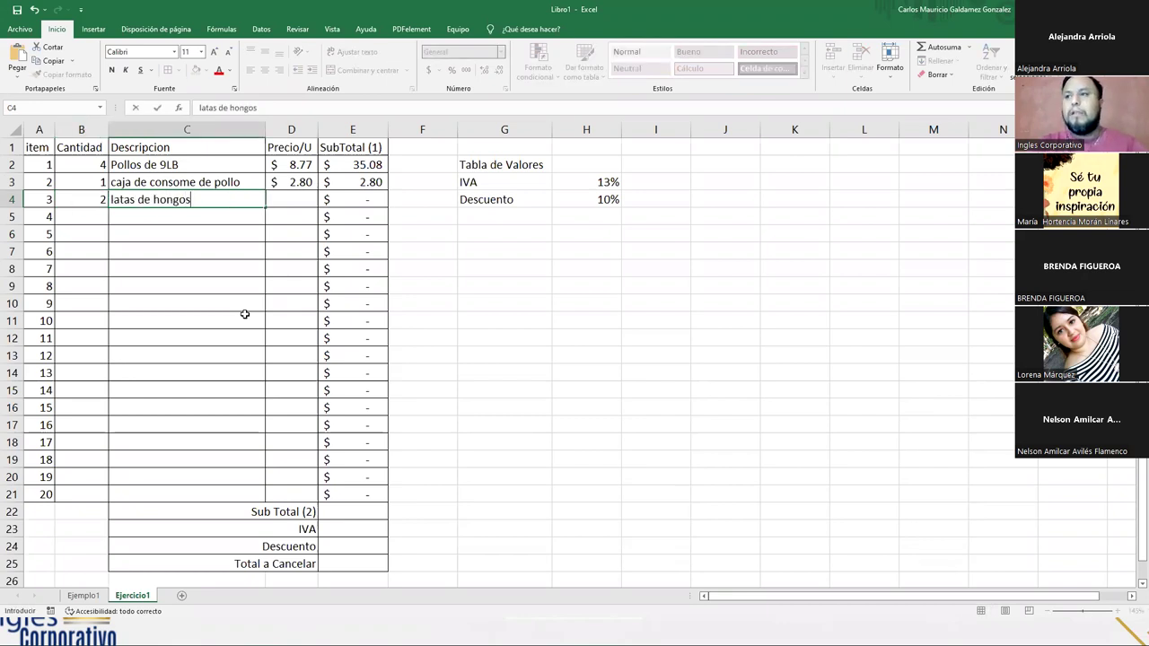
key("Tab")
type("1.86")
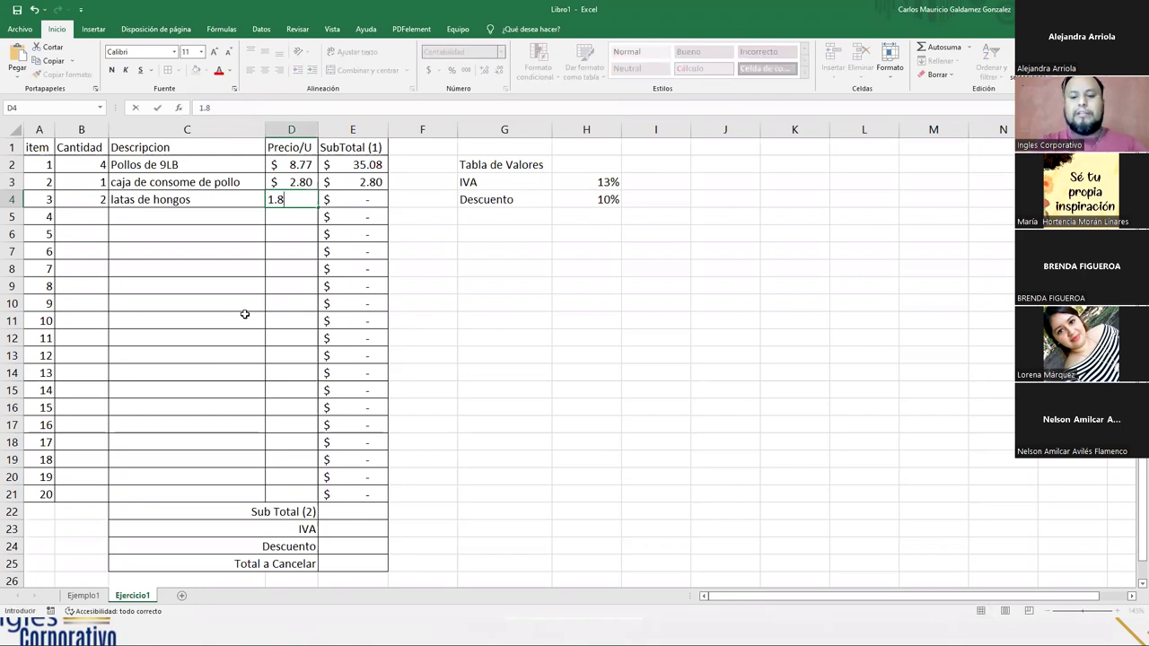
key("BackSpace")
type("6")
key("Return")
- Fill in item 4 with quantity 2, description "latas de maiz" and unit price 1.00
type("2 l")
key("BackSpace")
key("Tab")
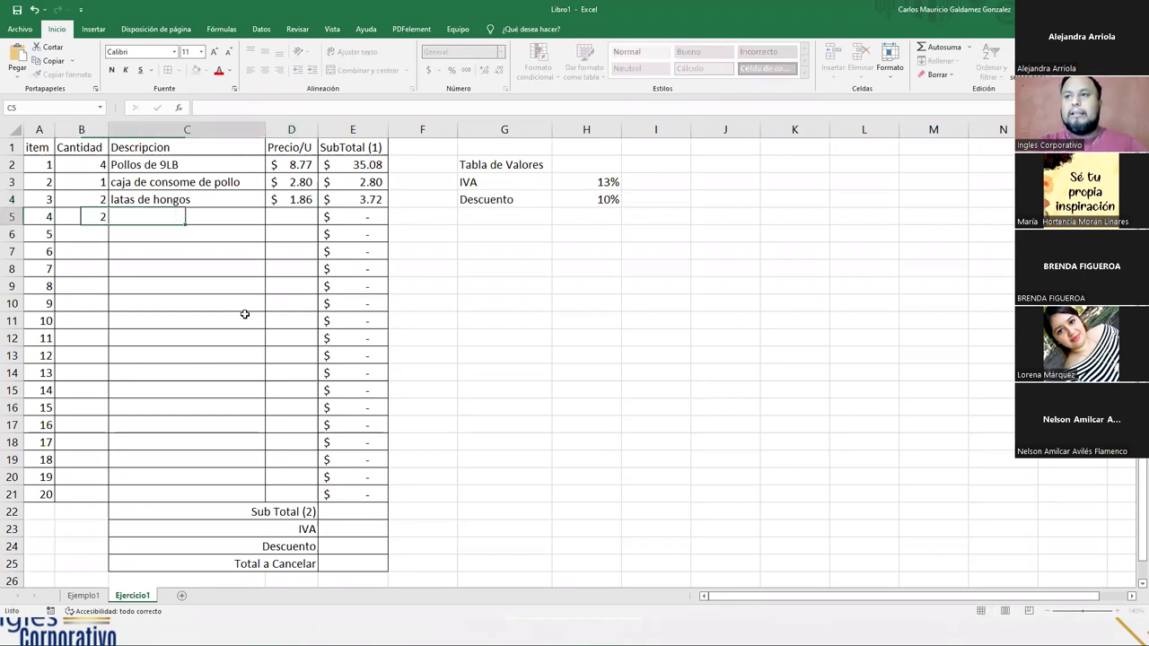
type("latas de maiz")
key("Tab")
type("1.00")
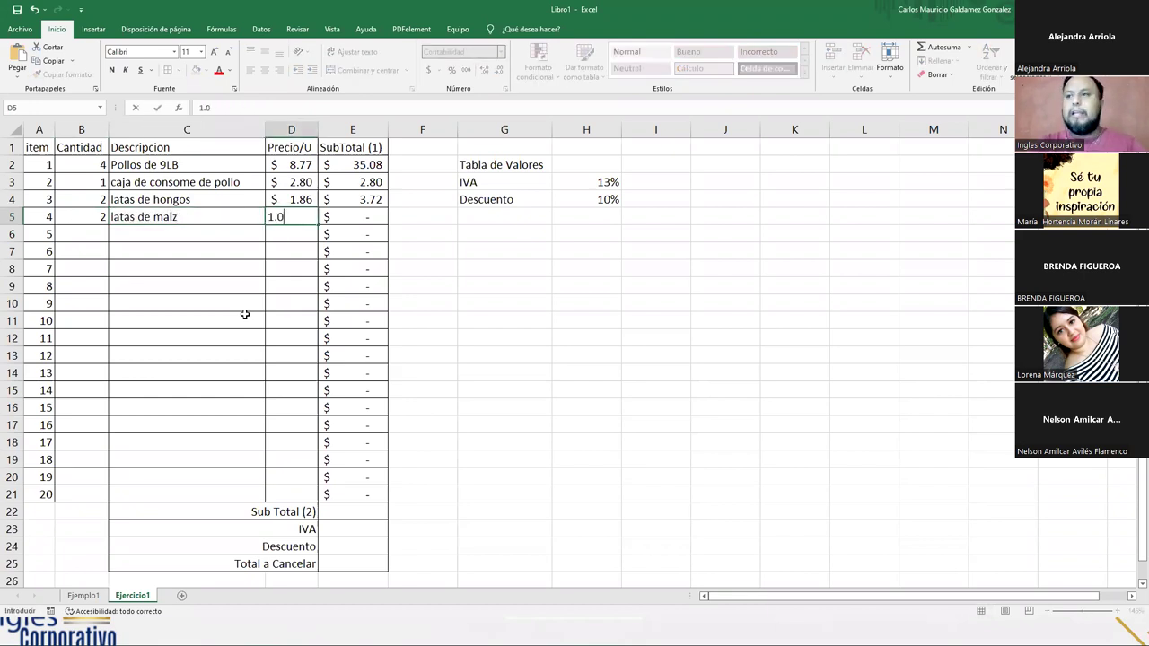
key("Return")
- Fill in item 5 with quantity 2, description "botes de salsa de soya" and unit price 1.10
type("2")
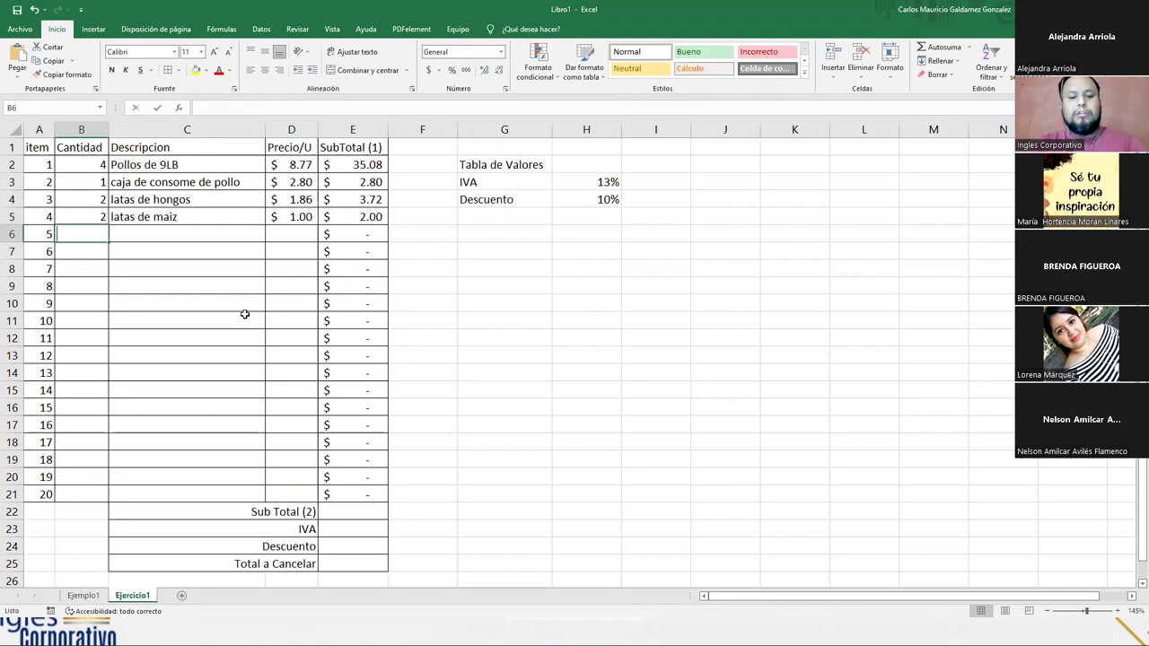
key("Tab")
type("b")
type("es d")
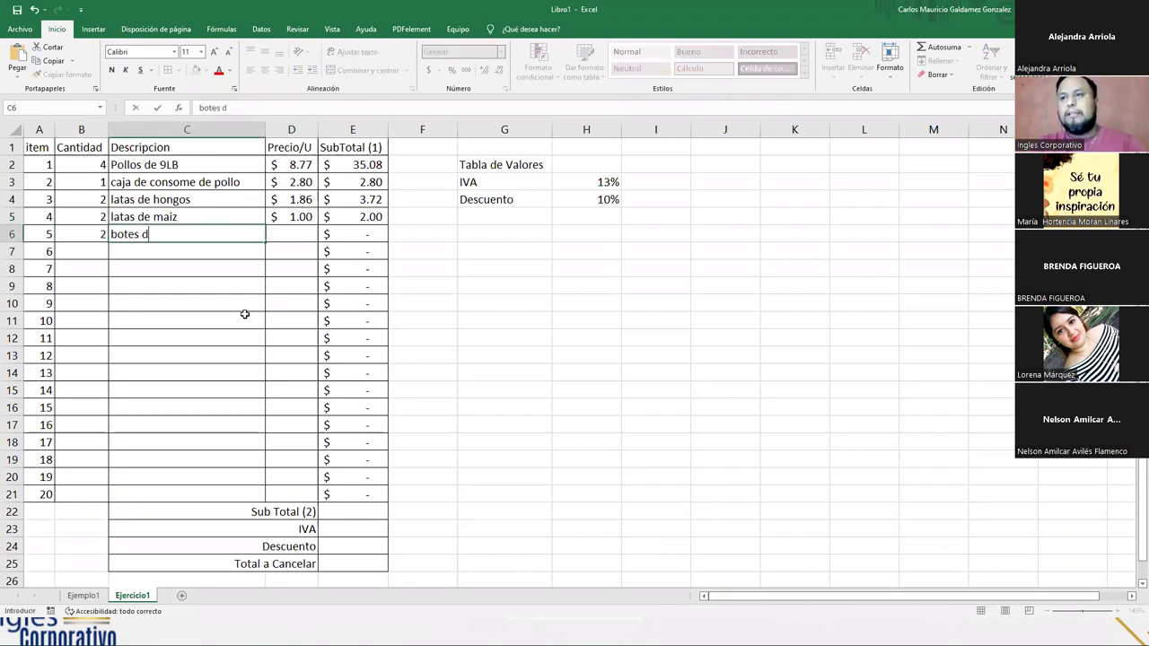
type("e salsa de soya")
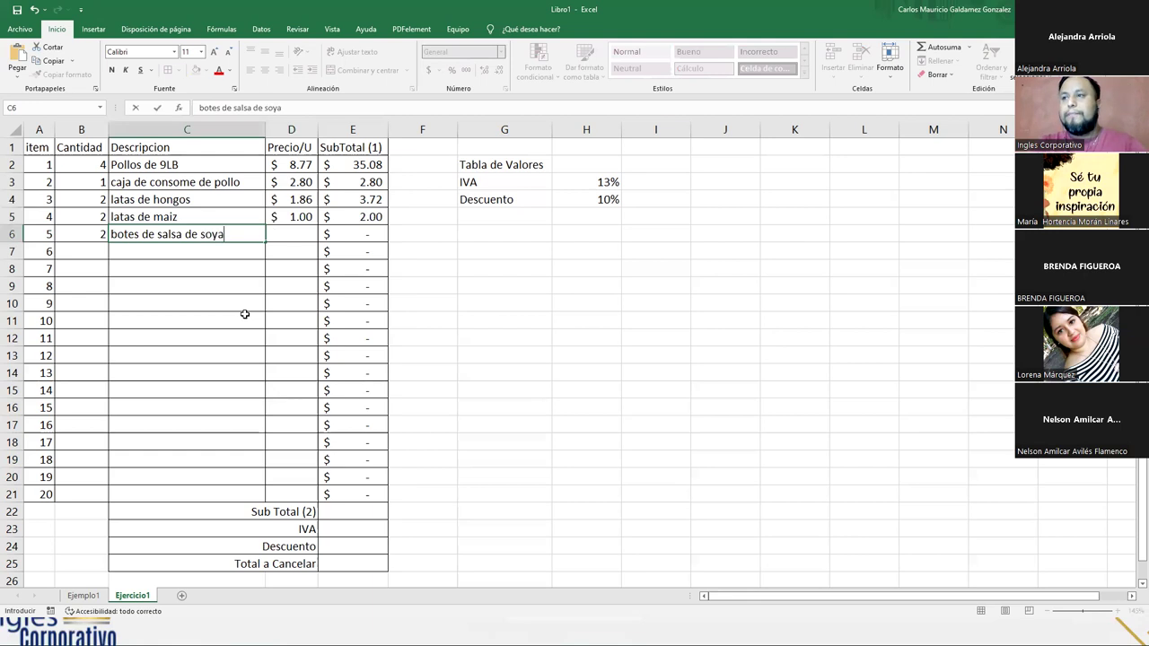
key("Tab")
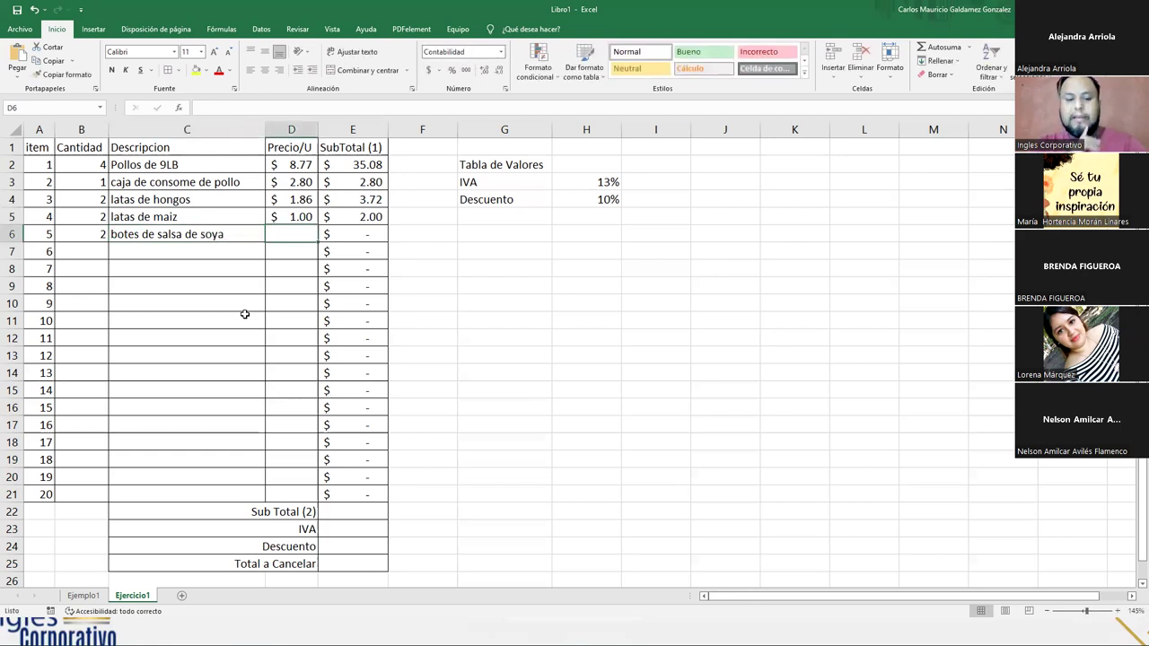
type("1.10")
key("Return")
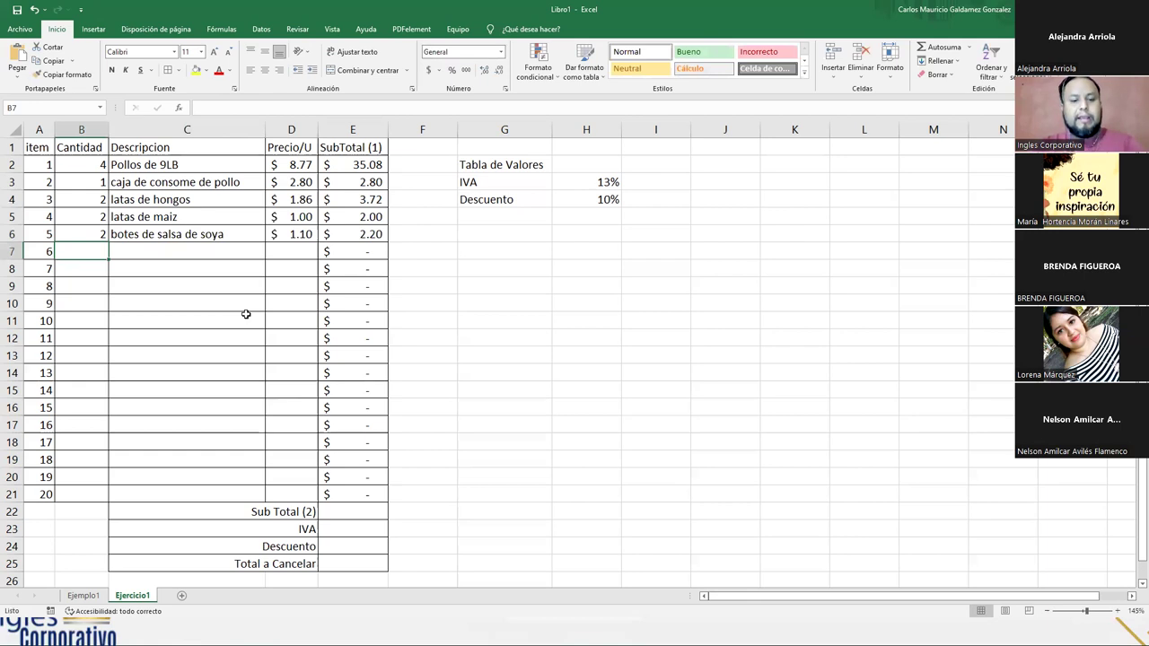
- Fill in item 6 with quantity 2, description "latas grandes de vegetales" and unit price 2.87
type("2")
key("Tab")
type("latas grandes de vegetales")
key("Tab")
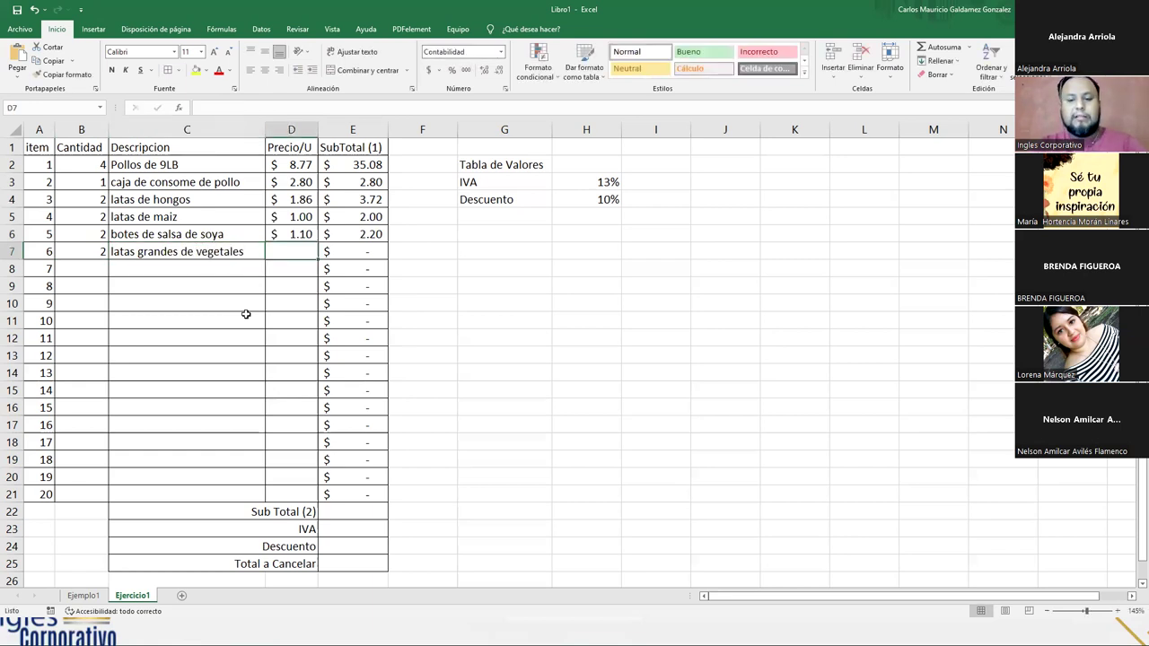
type("2.87")
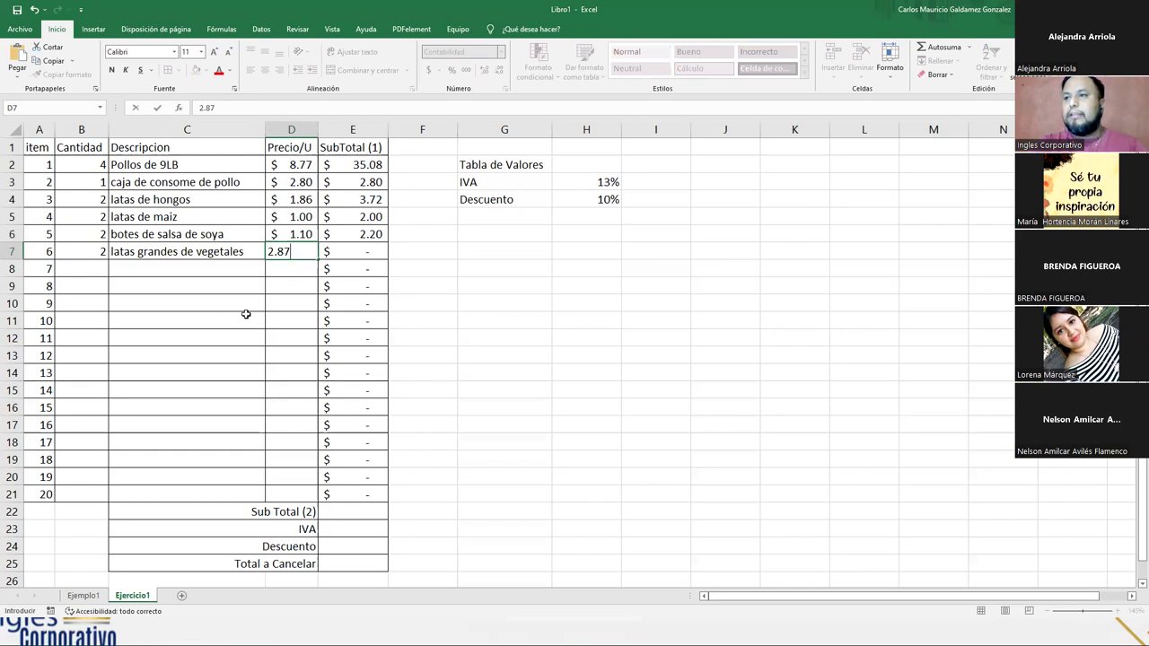
key("Return")
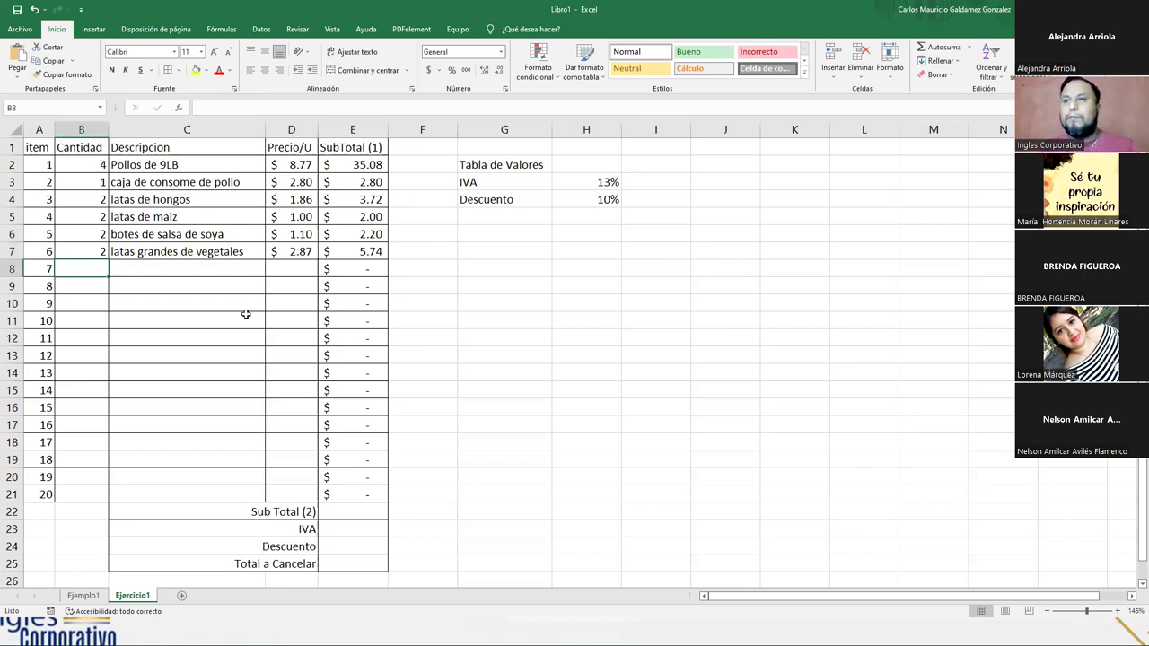
- Fill in item 7 with quantity 4, description "Latas para hornear pollo" and unit price 1.45
type("4")
key("Tab")
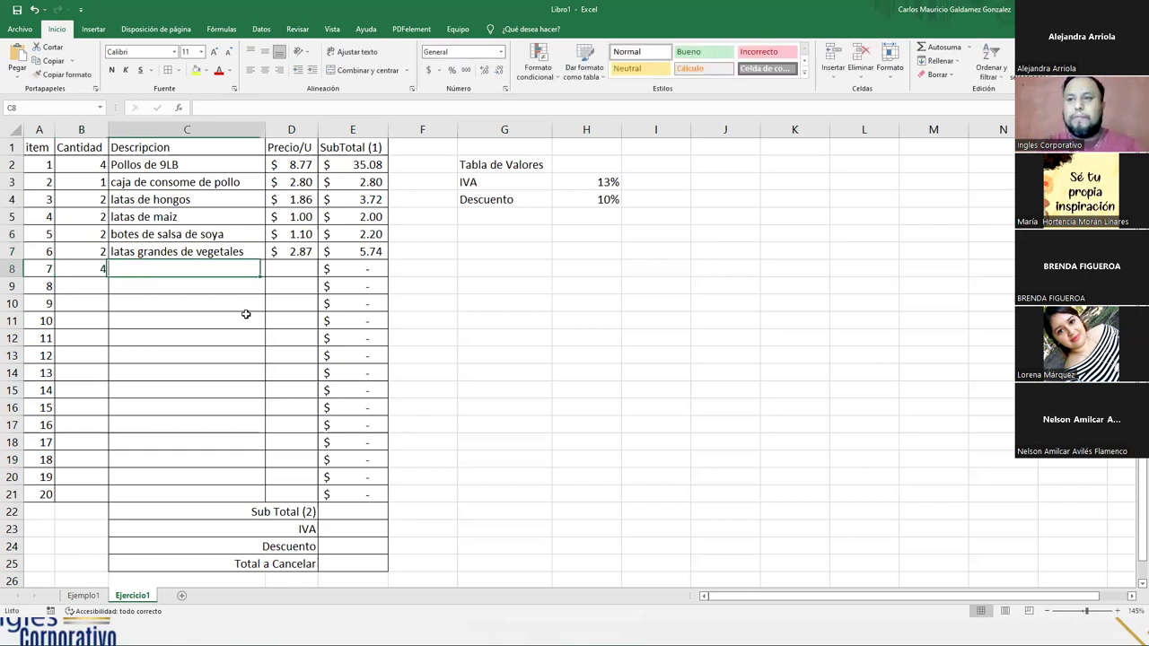
type("Latas ")
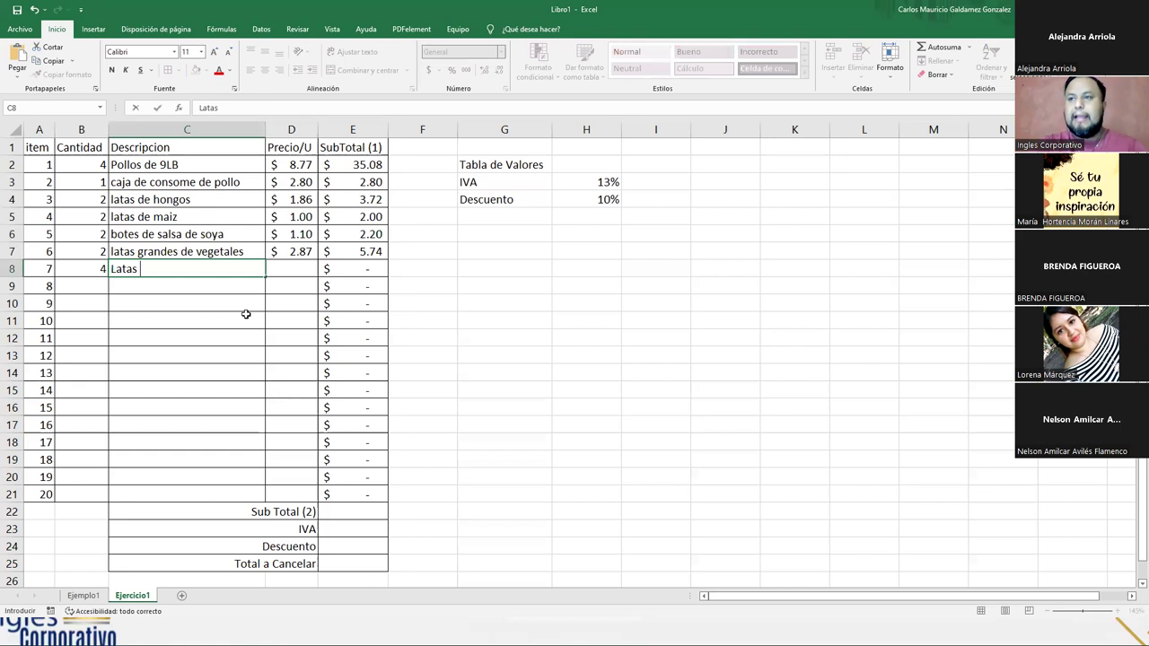
type("para ho")
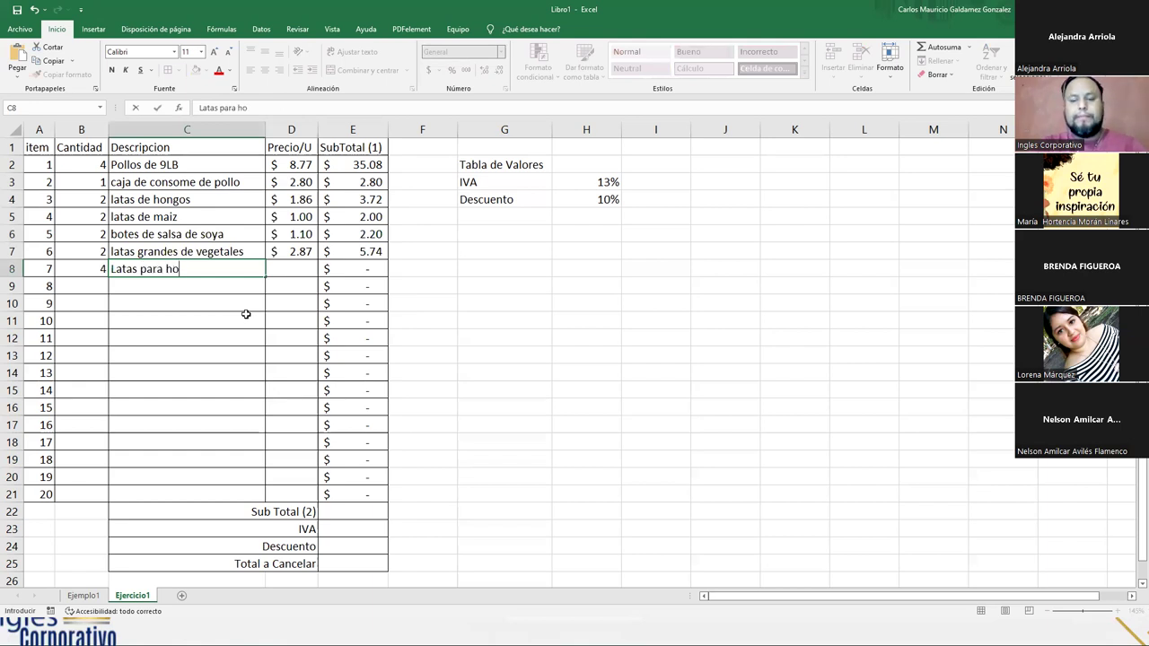
type("rnear pollo")
key("Tab")
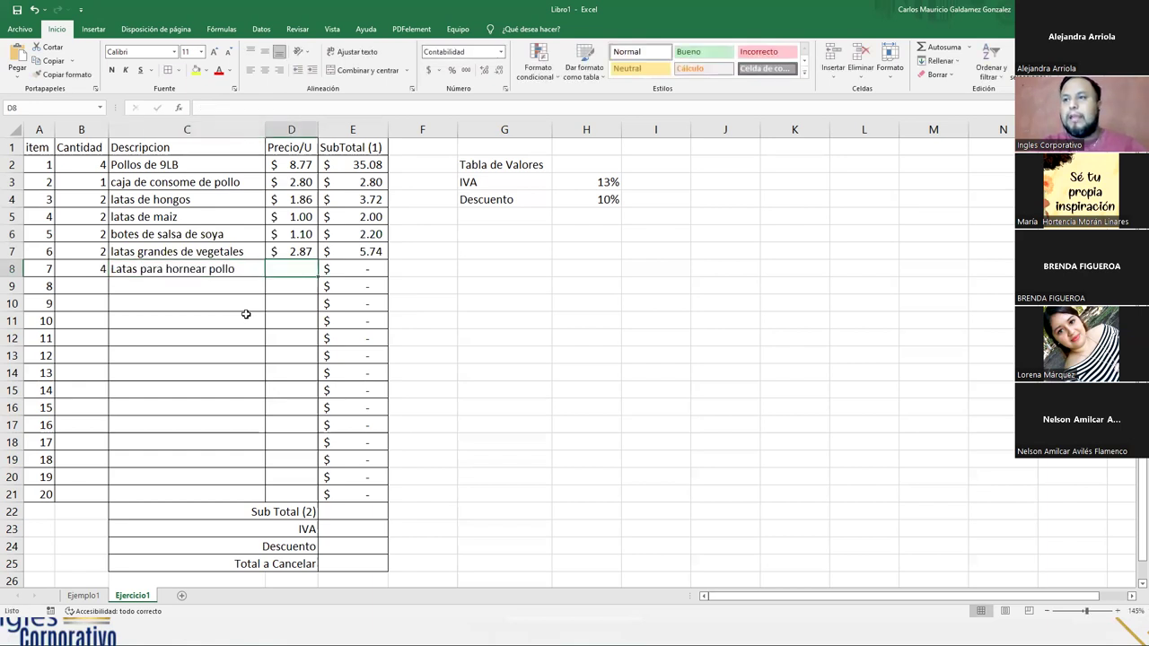
type("1.45")
key("Return")
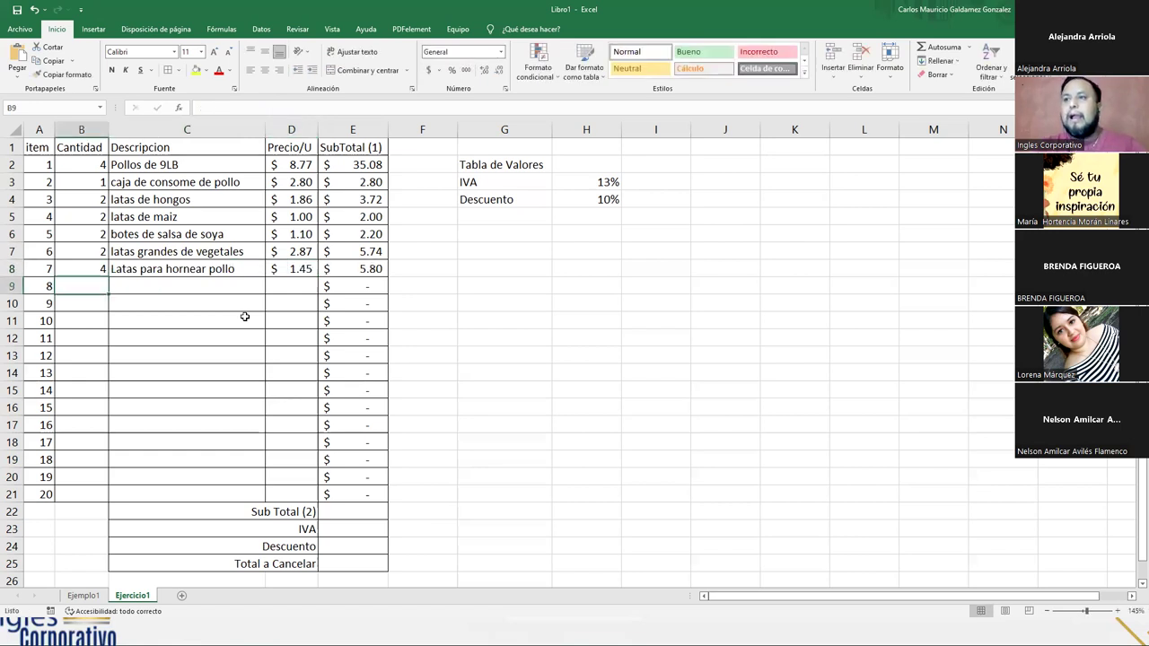
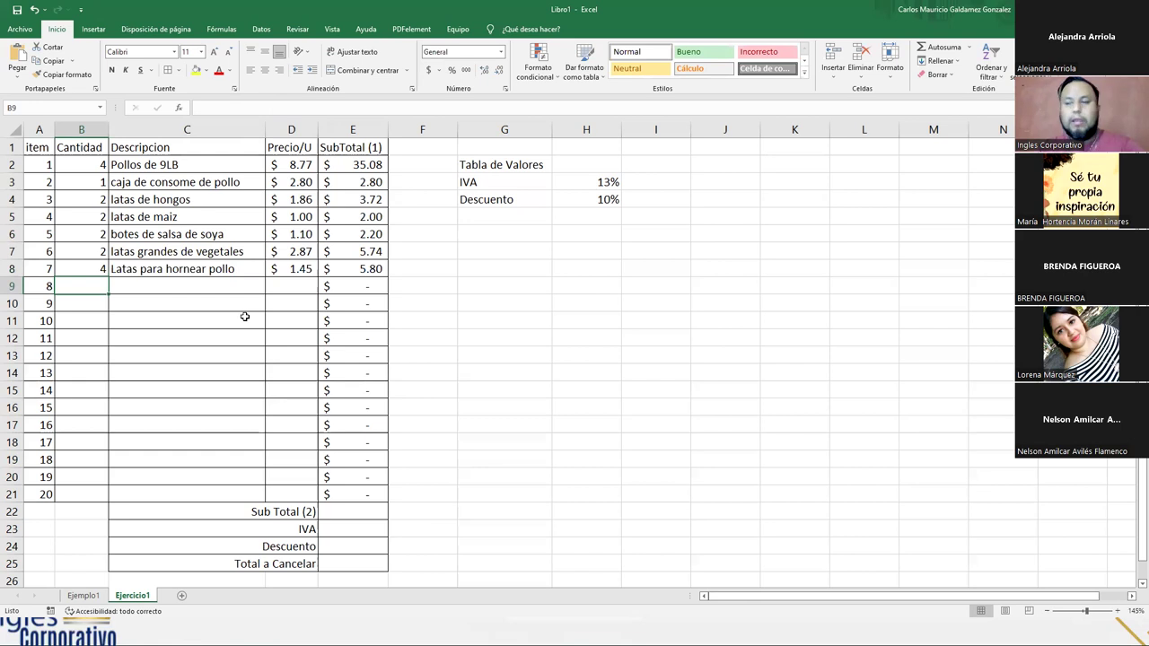
- Fill in item 8 with quantity 3, description "Bandejas de Vegetales varios" and unit price 1.99
type("1")
key("BackSpace")
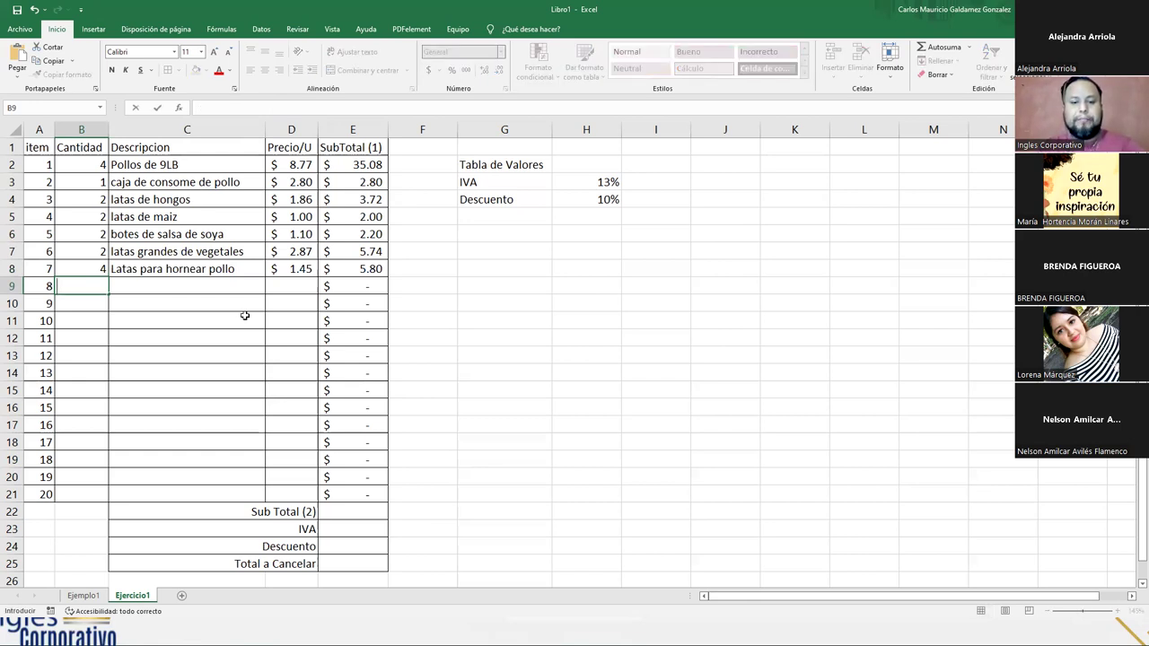
type("3")
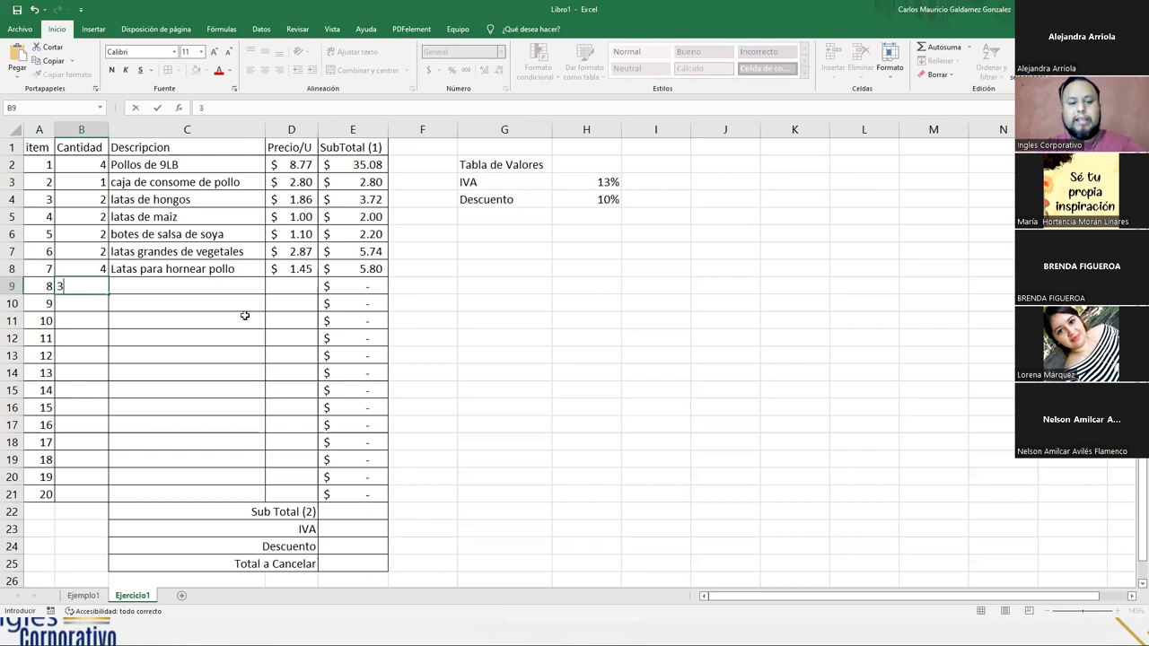
key("Tab")
type("Bande")
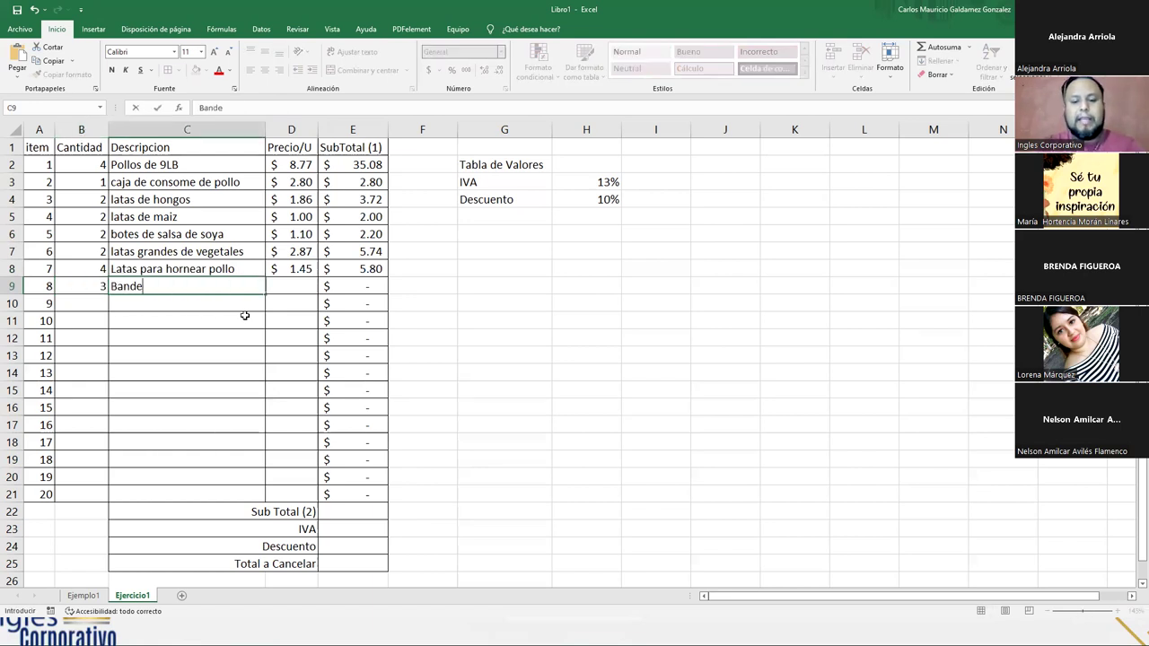
type("jas de Vege")
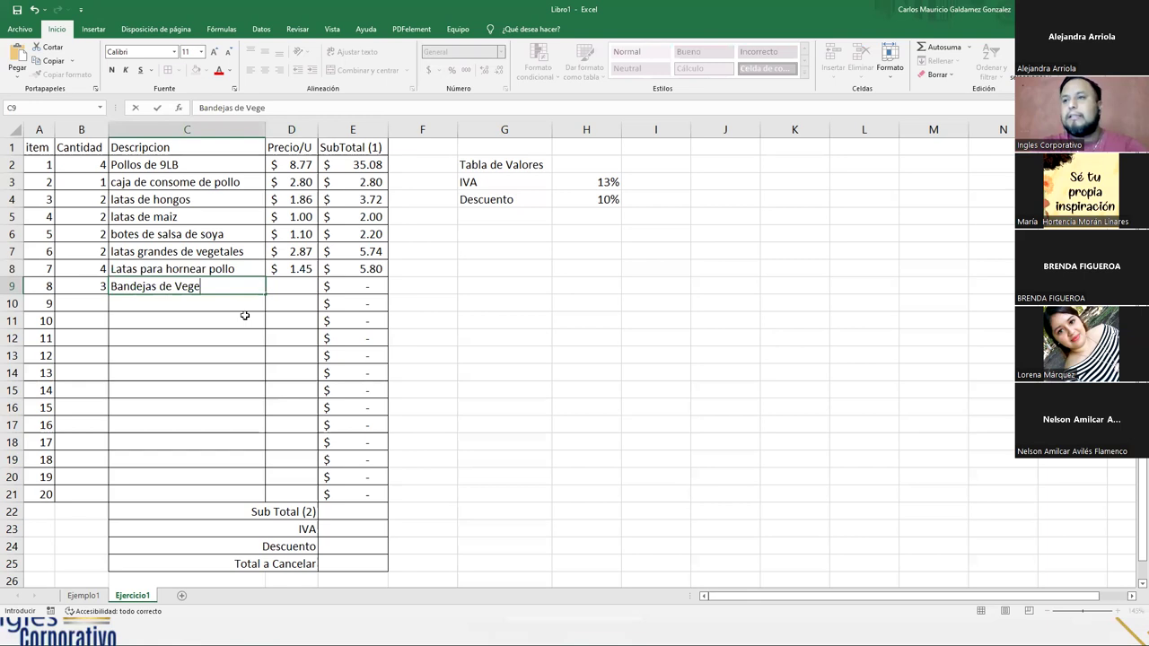
type("tales varios")
key("Tab")
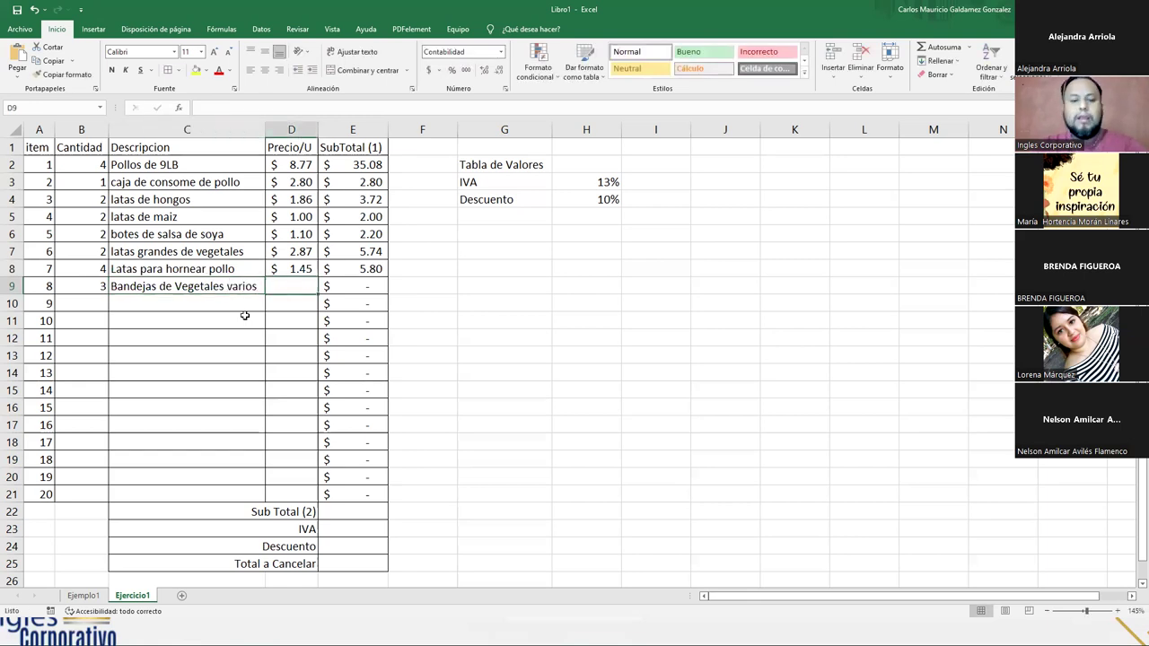
type("1.99")
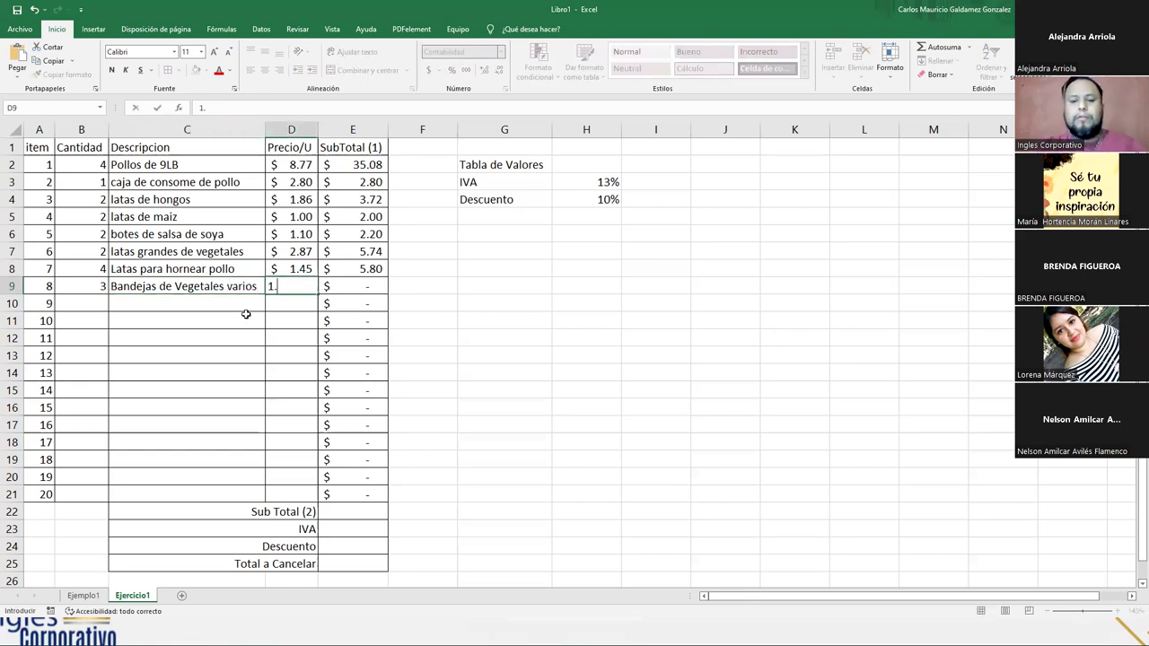
key("Return")
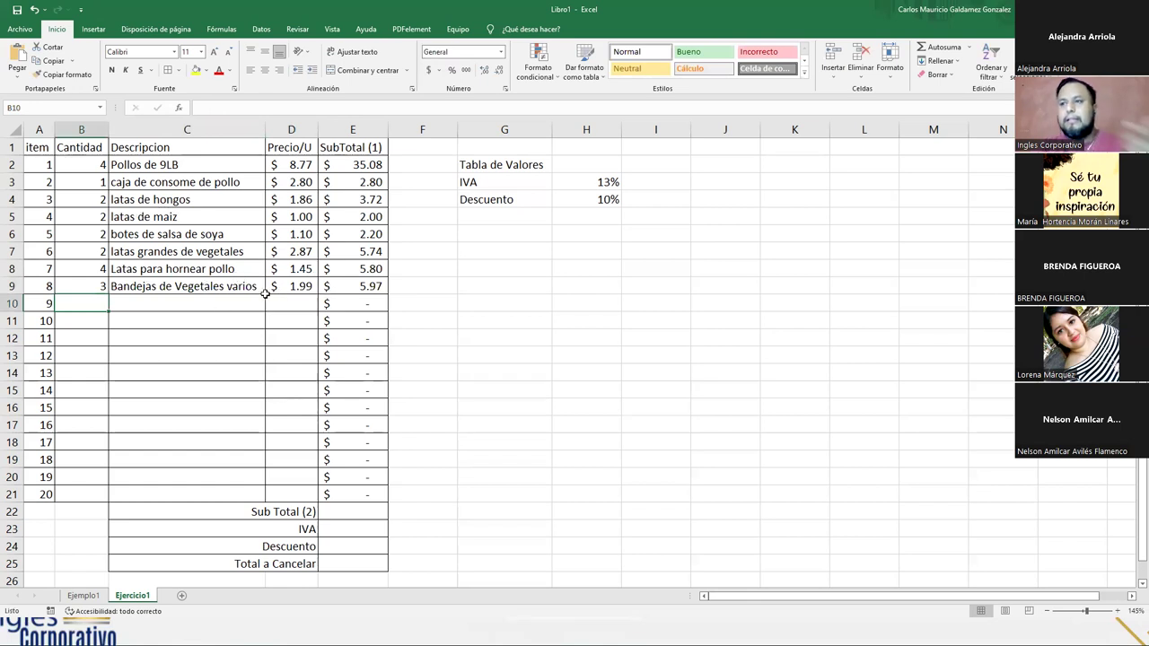
- Check the name of the SubTotal (1) range and total it in the Sub Total (2) cell with =SUMA(SubTotal_1)
left_click(331, 515)
left_click_drag(350, 159, 357, 491)
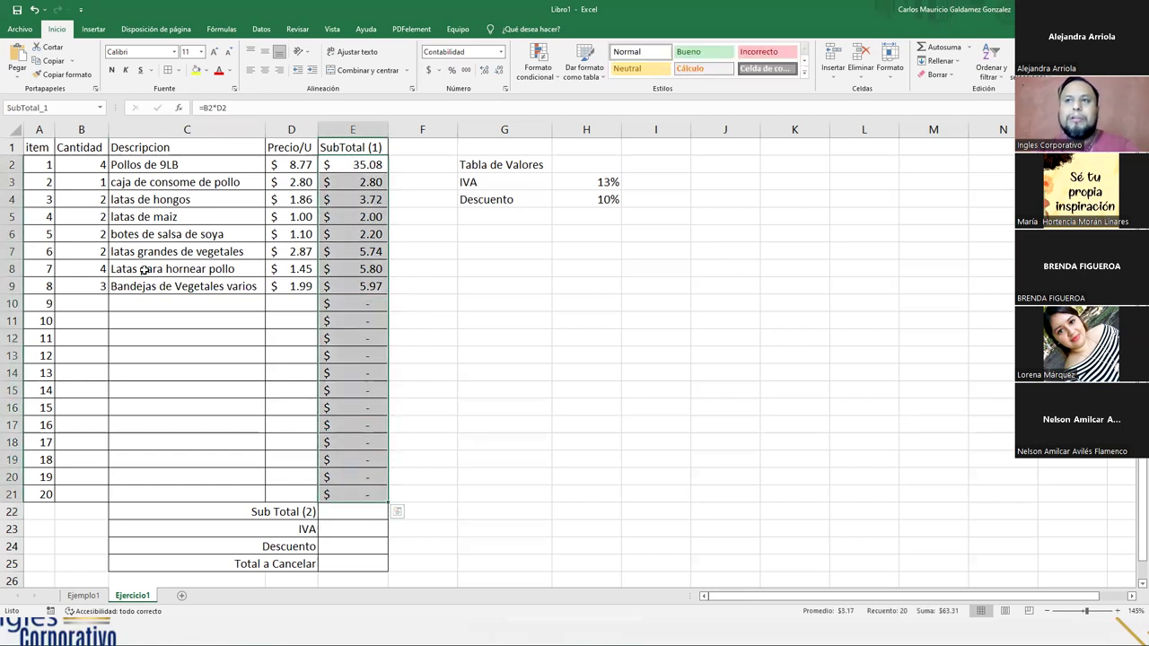
left_click(72, 104)
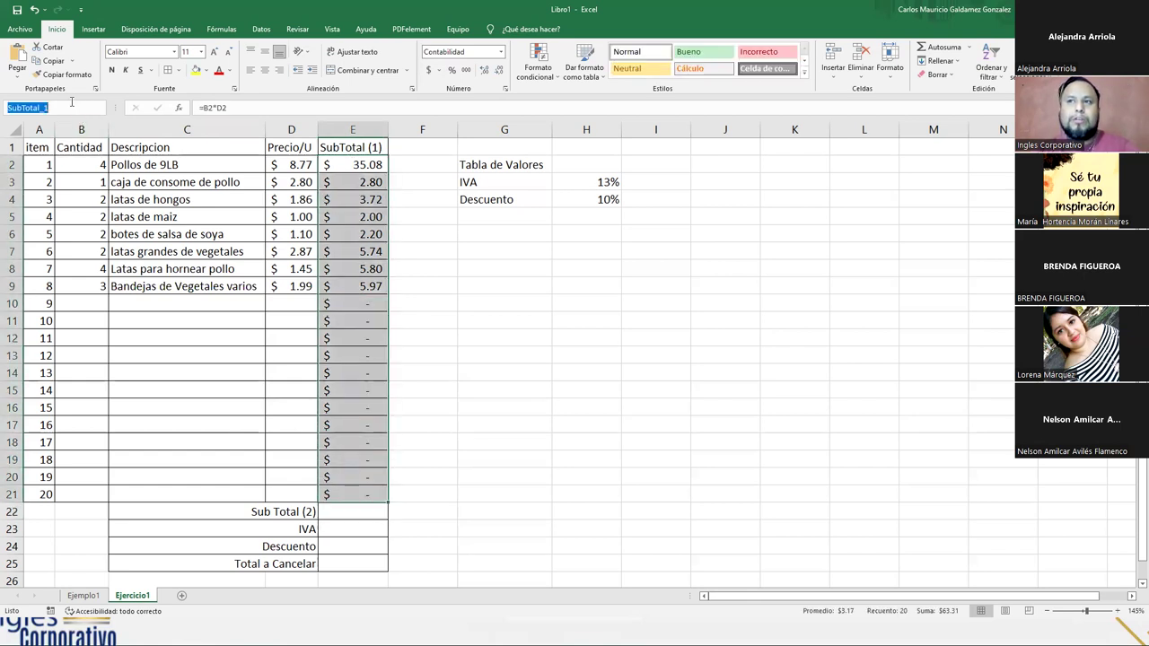
left_click(336, 514)
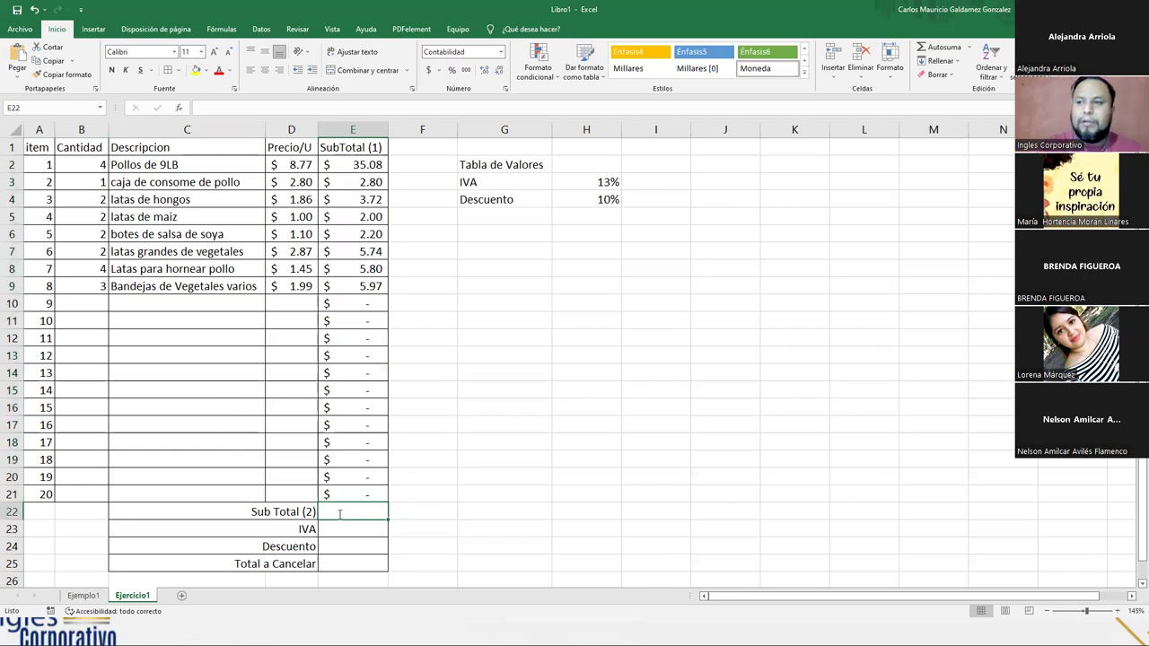
type("=suma")
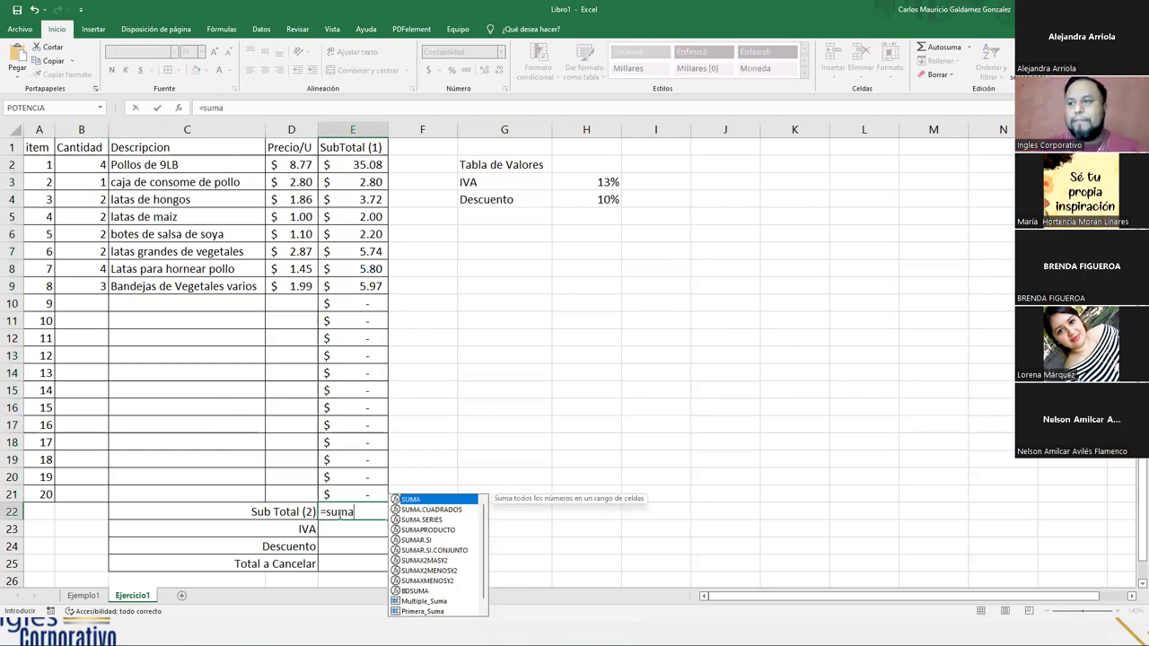
key("Tab")
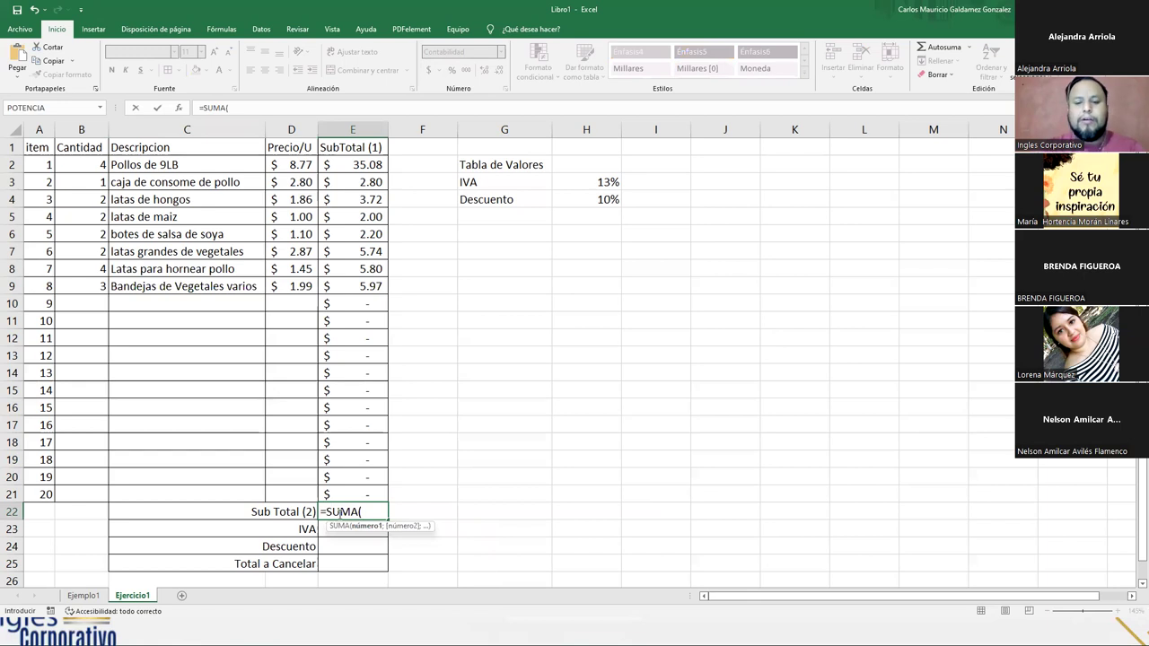
type("Subto")
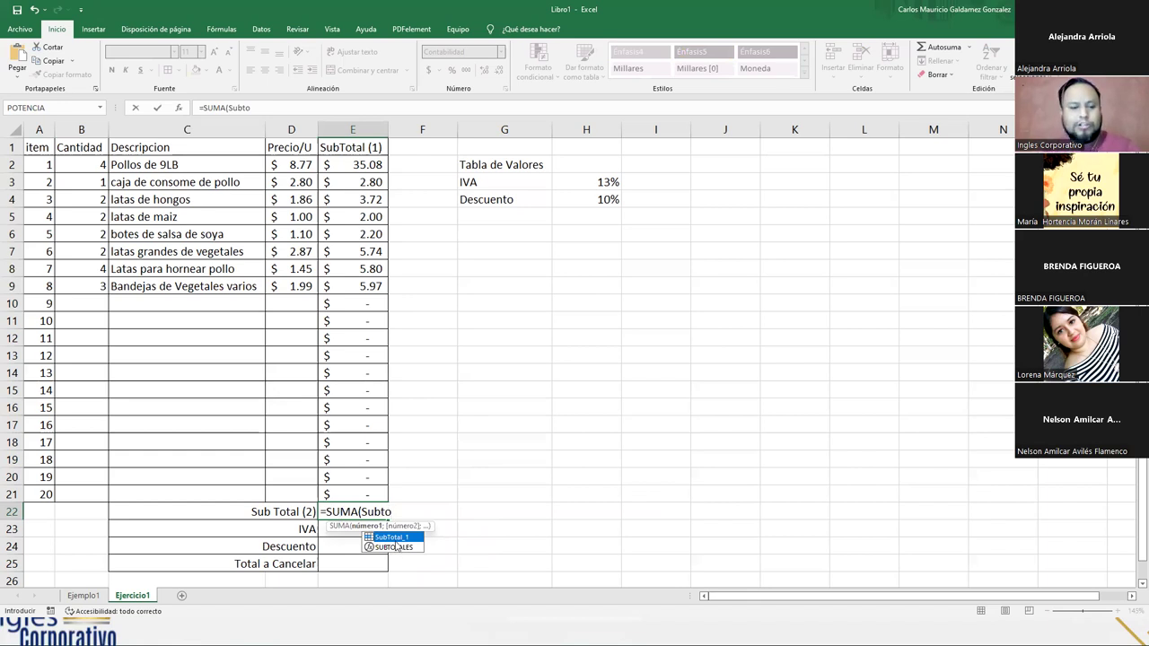
double_click(394, 539)
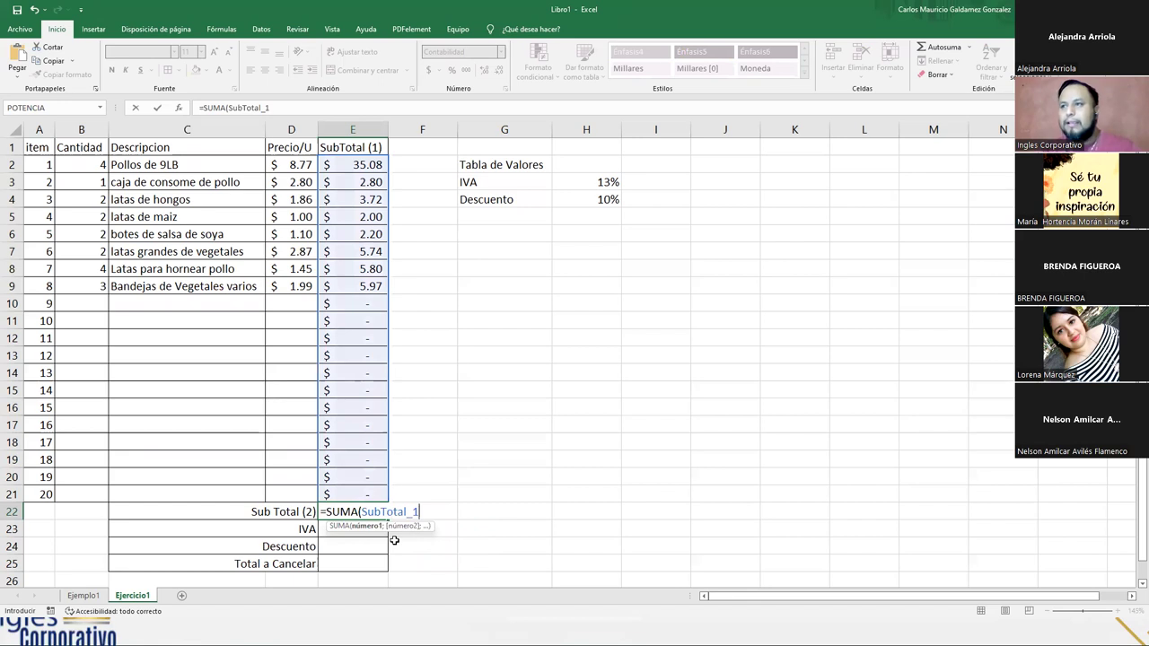
type(")")
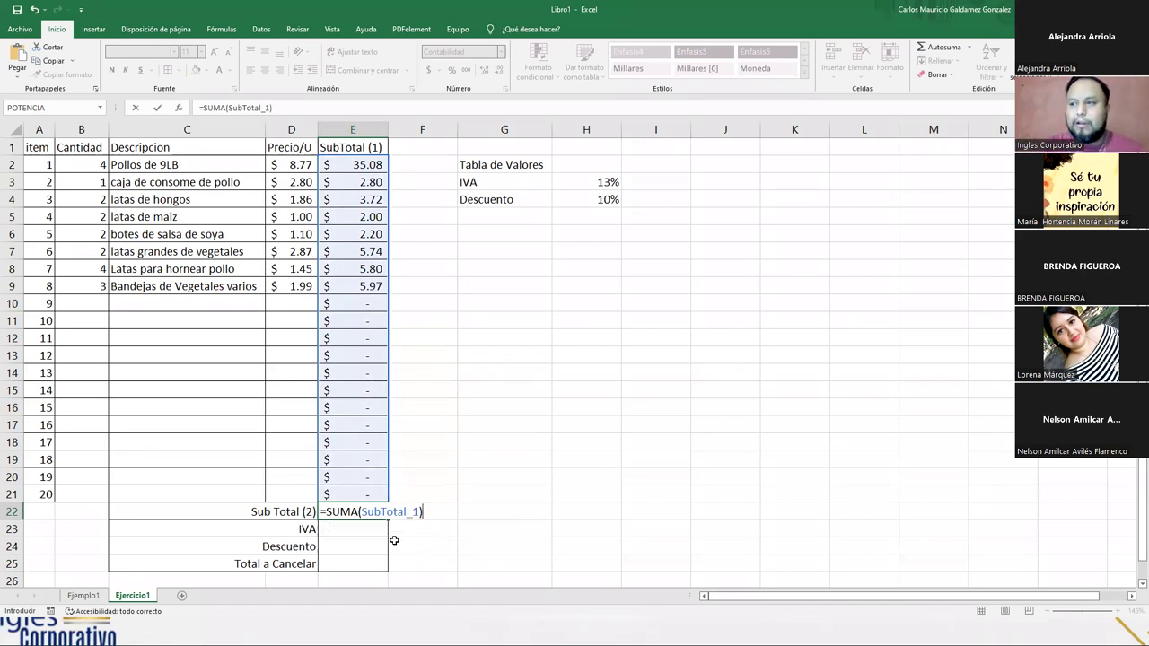
key("Return")
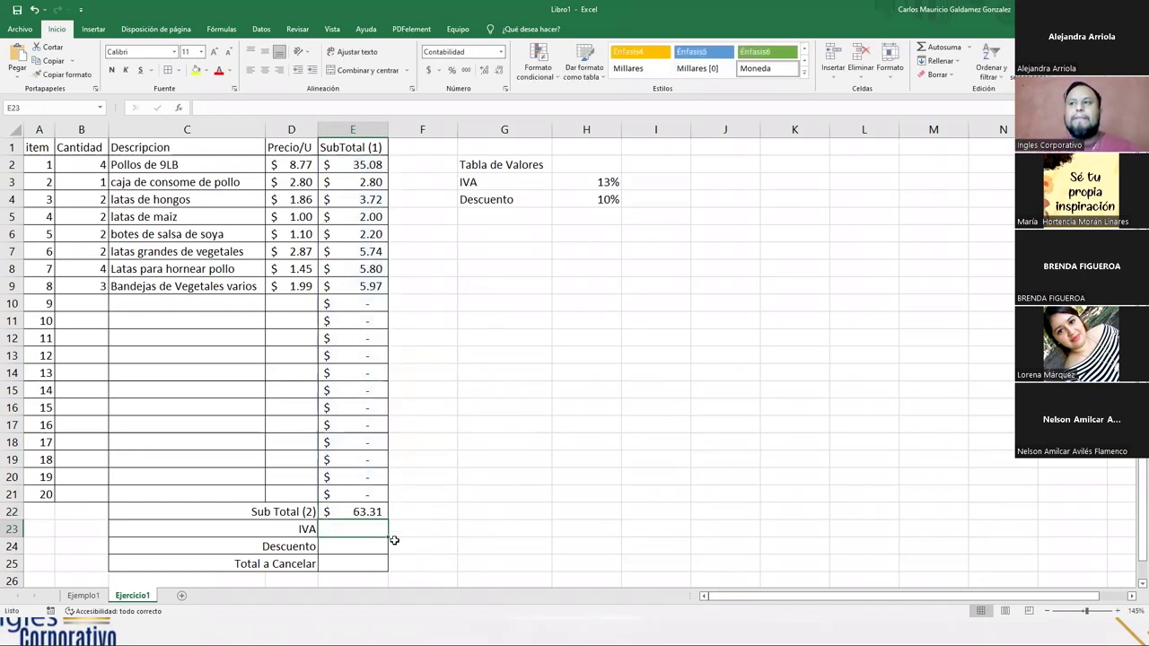
- Fit column H to its contents and check the names assigned to the IVA and Descuento percentage cells
double_click(620, 130)
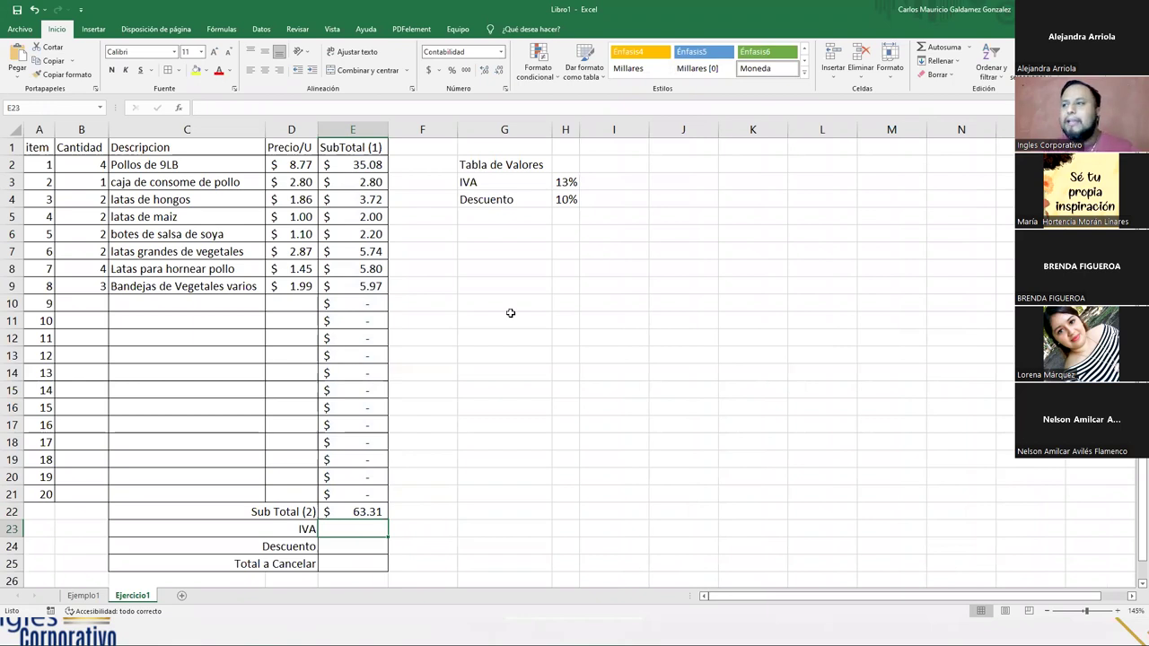
left_click(562, 182)
left_click(565, 199)
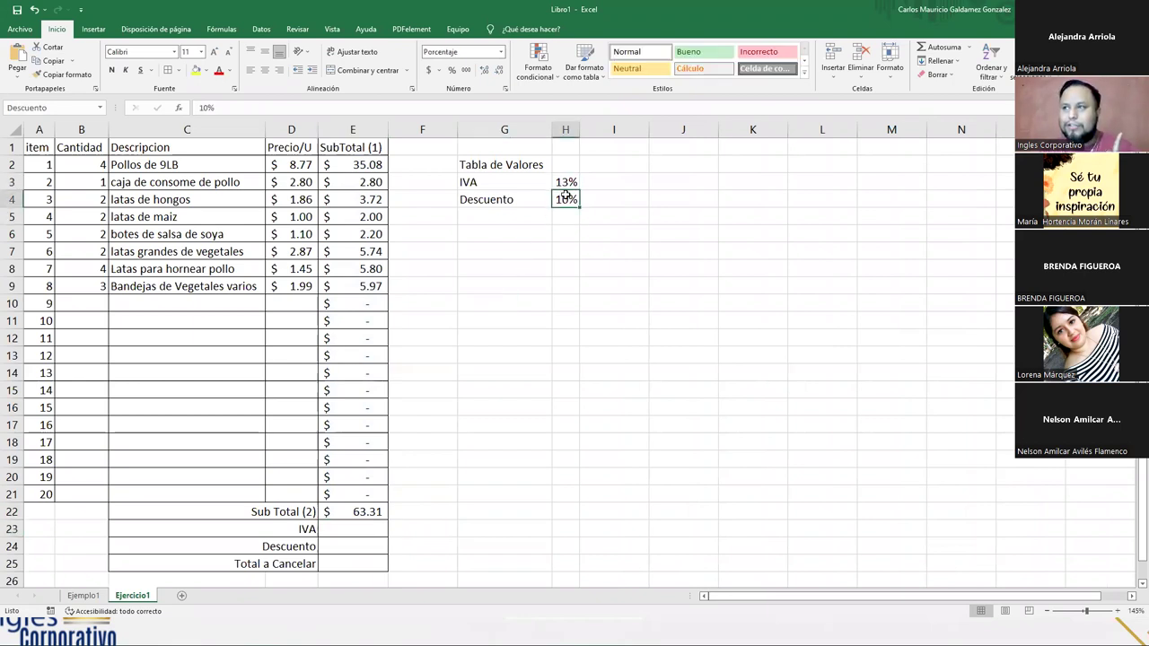
left_click(563, 182)
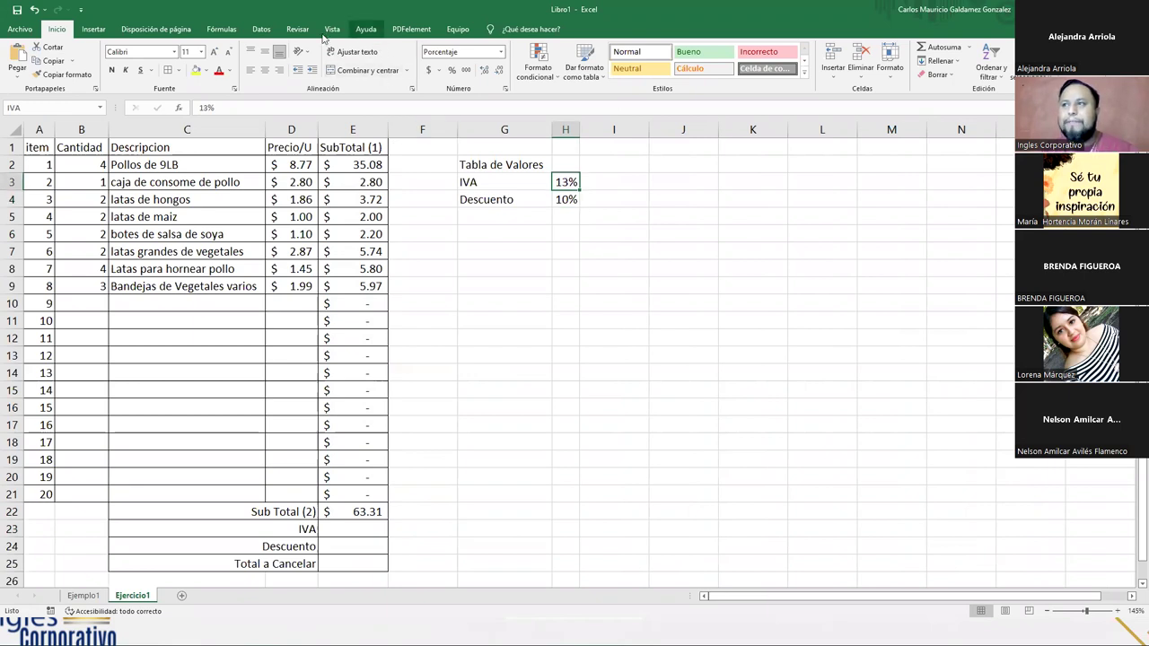
left_click(221, 29)
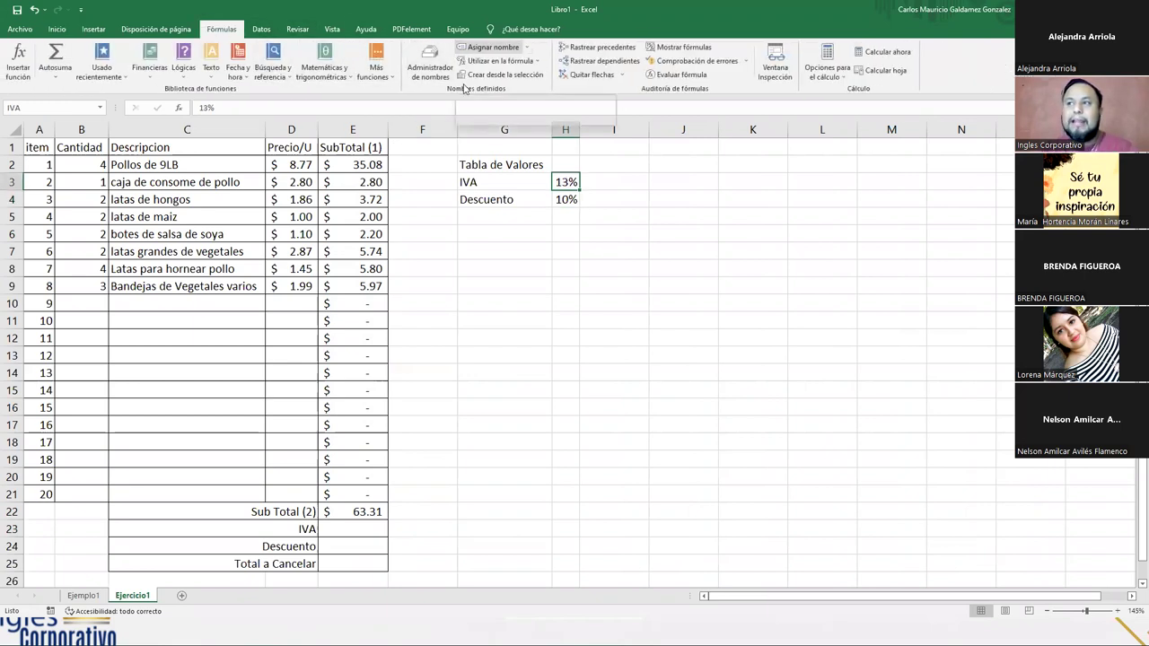
- Calculate the IVA amount in cell E23 from Sub Total (2) and the named rate with =E22*IVA
left_click(364, 528)
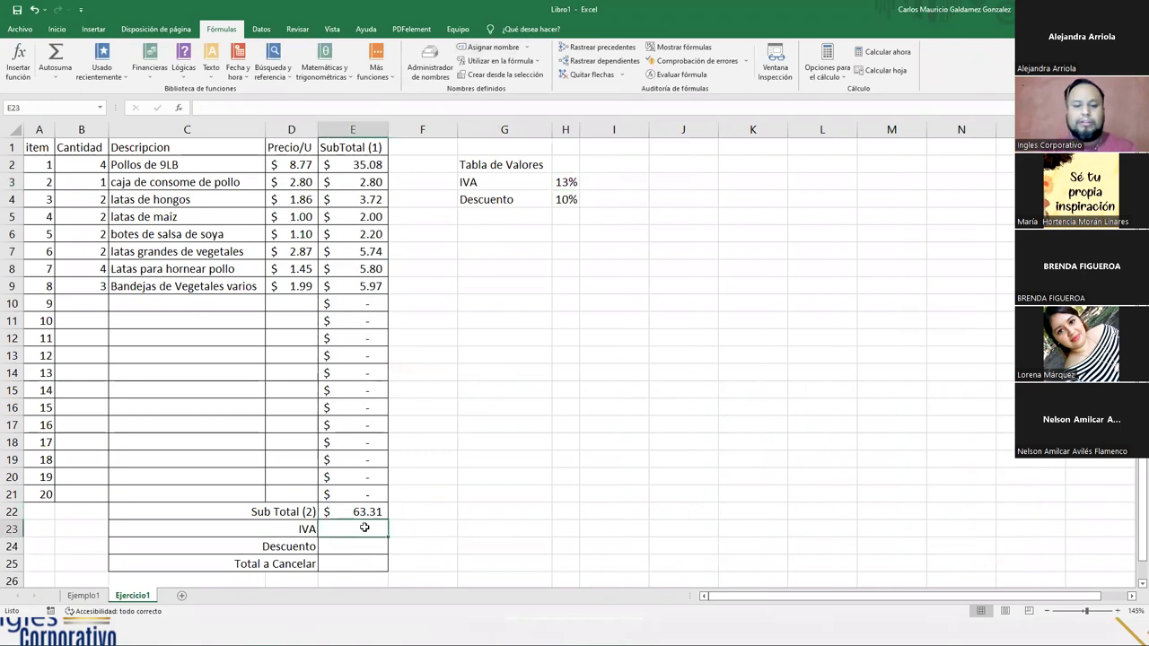
type("=E22")
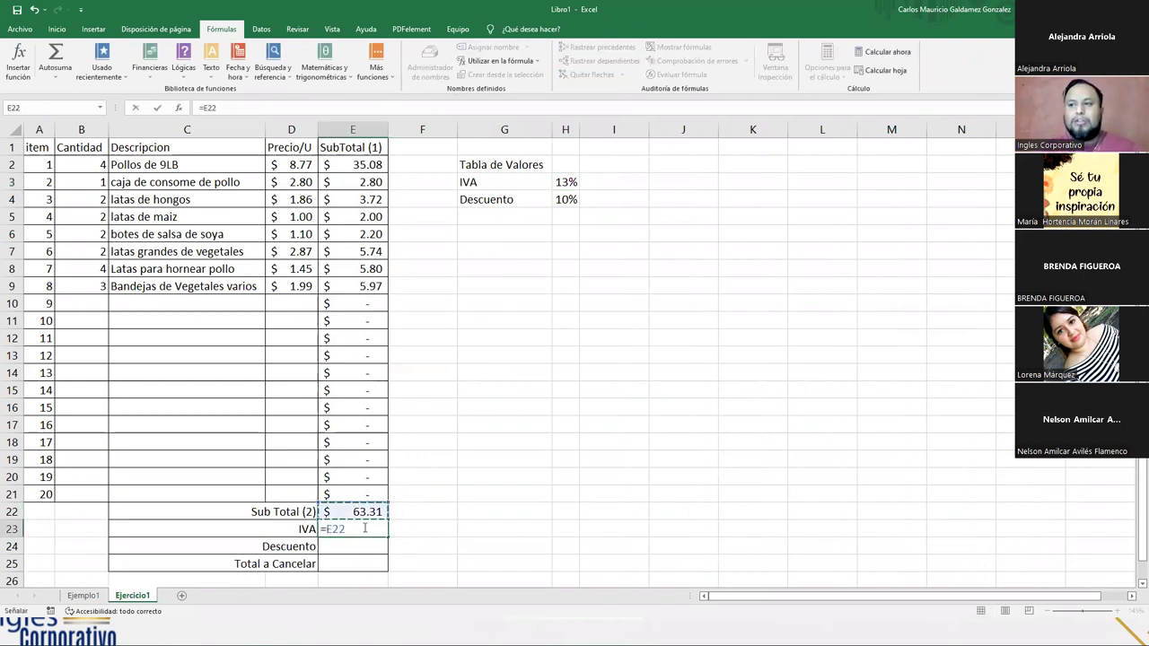
type("6")
key("BackSpace")
type("*")
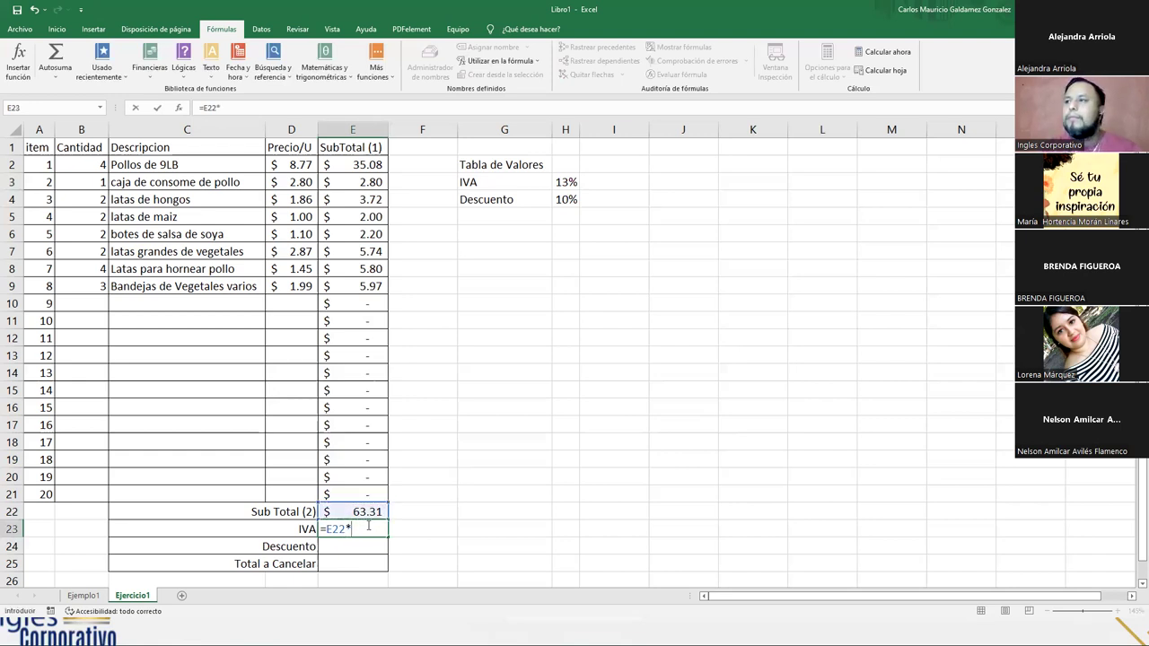
type("Iva")
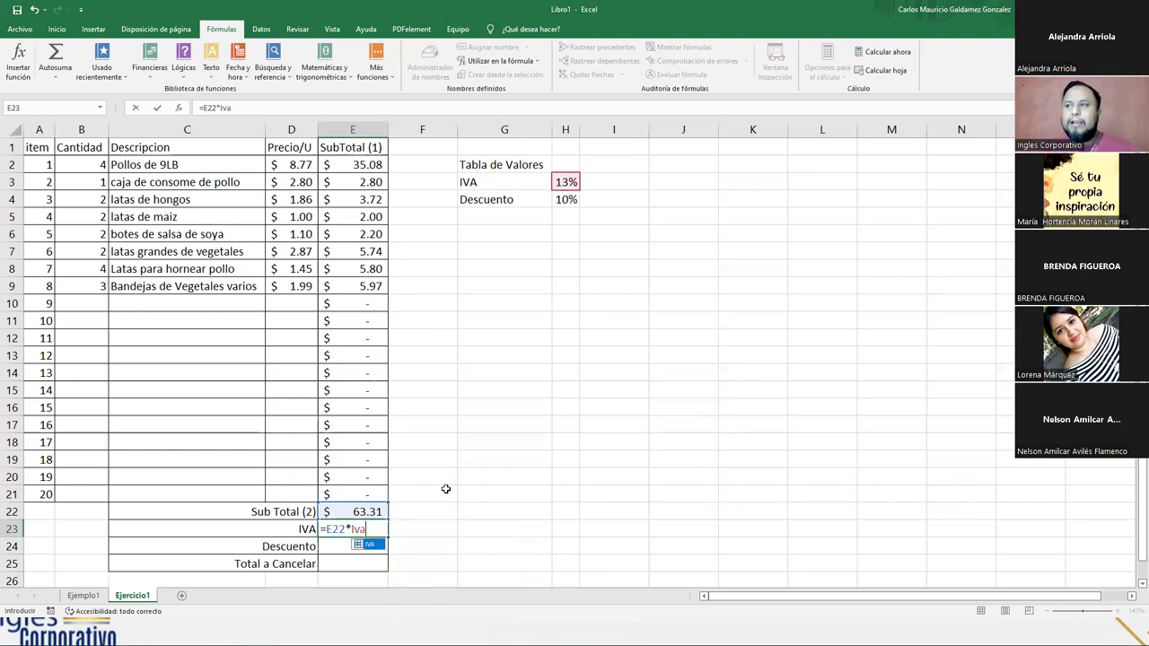
key("Tab")
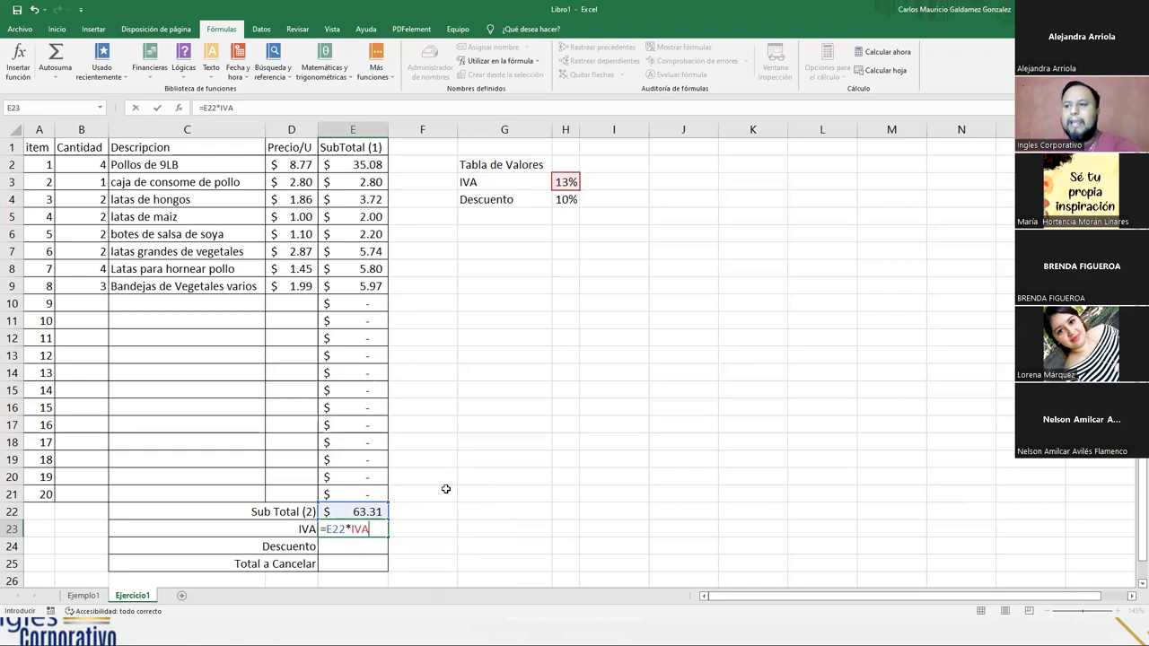
key("Return")
left_click_drag(364, 518, 366, 530)
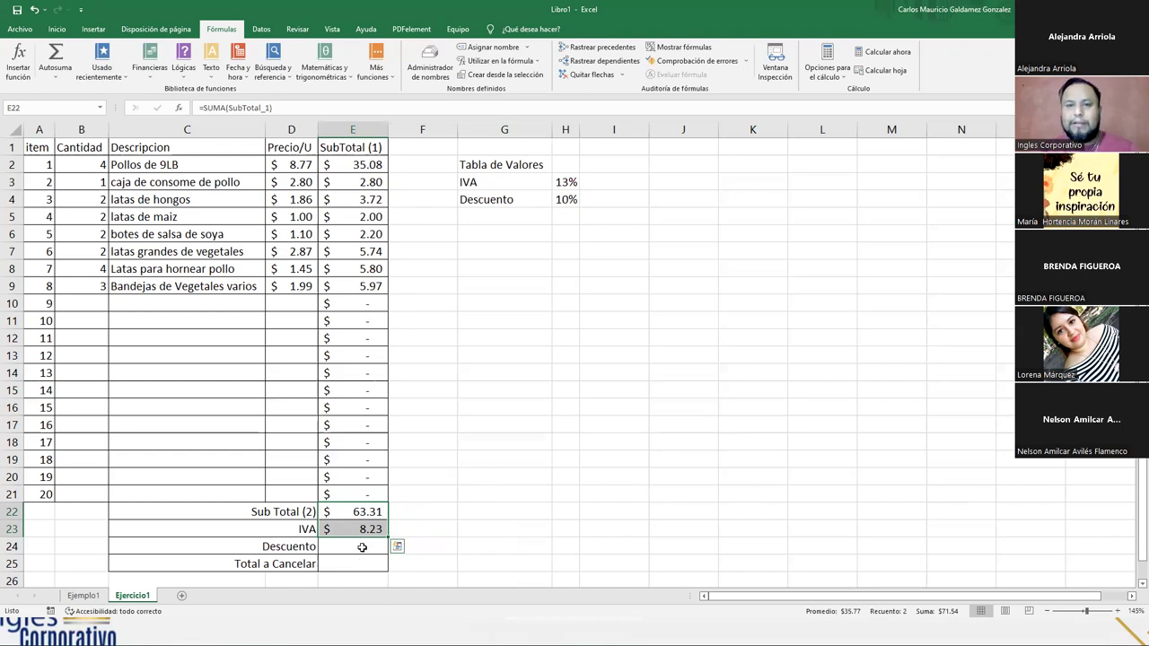
- Calculate the Descuento amount in cell E24 from Sub Total (2) and the named rate with =E22*Descuento
left_click(362, 547)
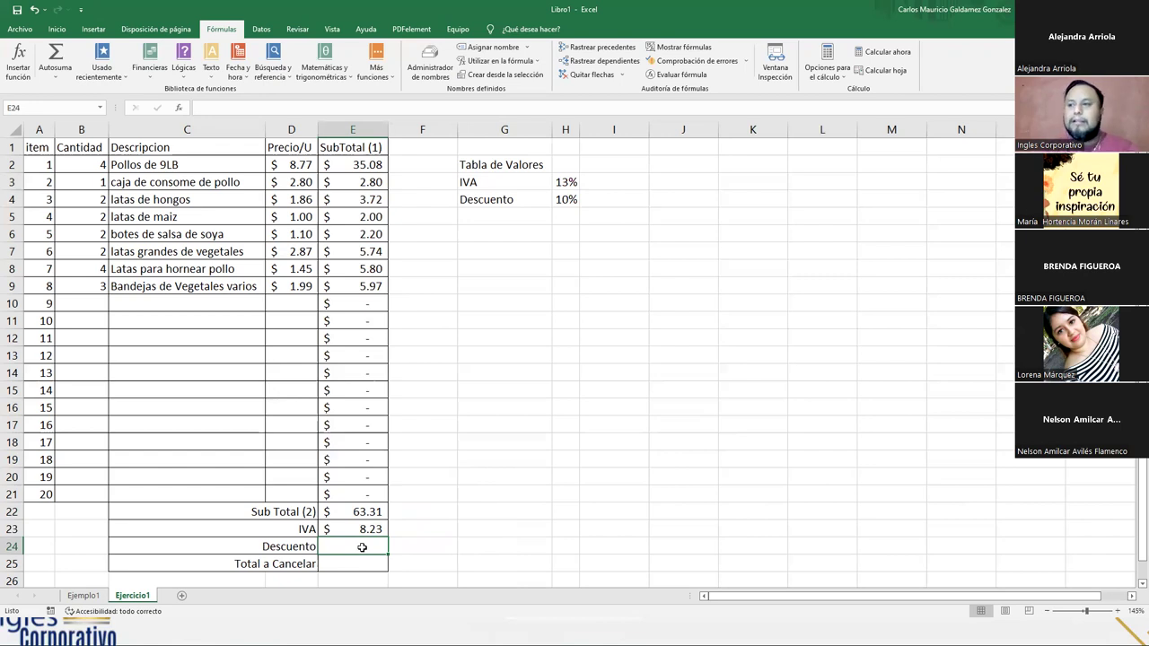
type("=")
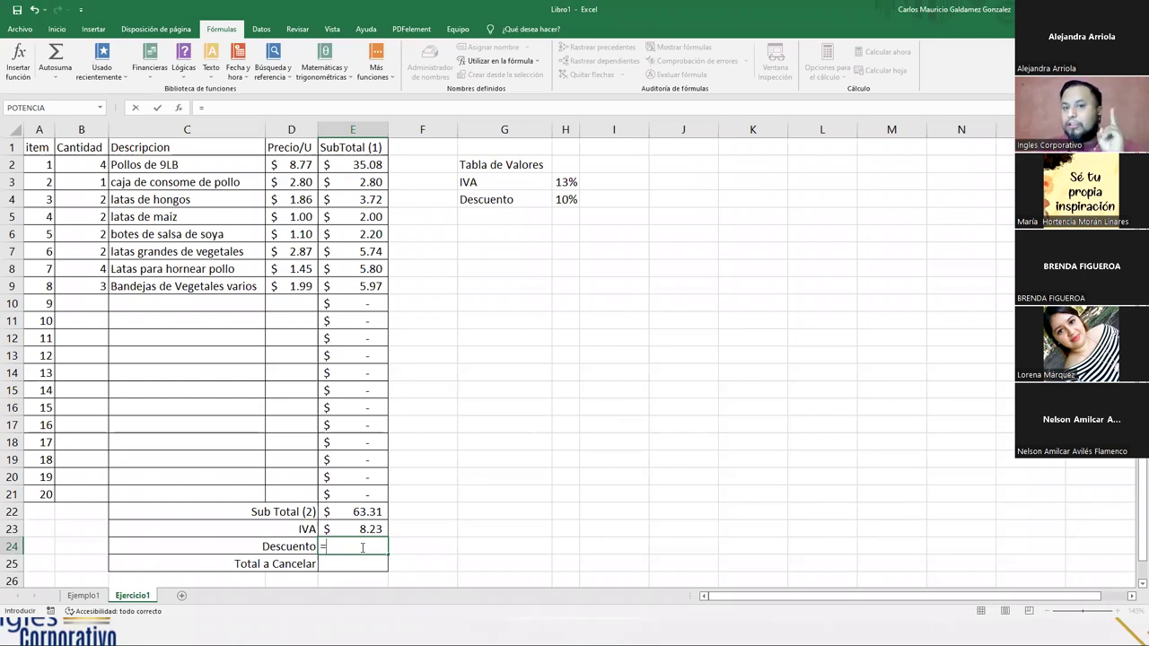
key("Up")
key("Up")
type("*Des")
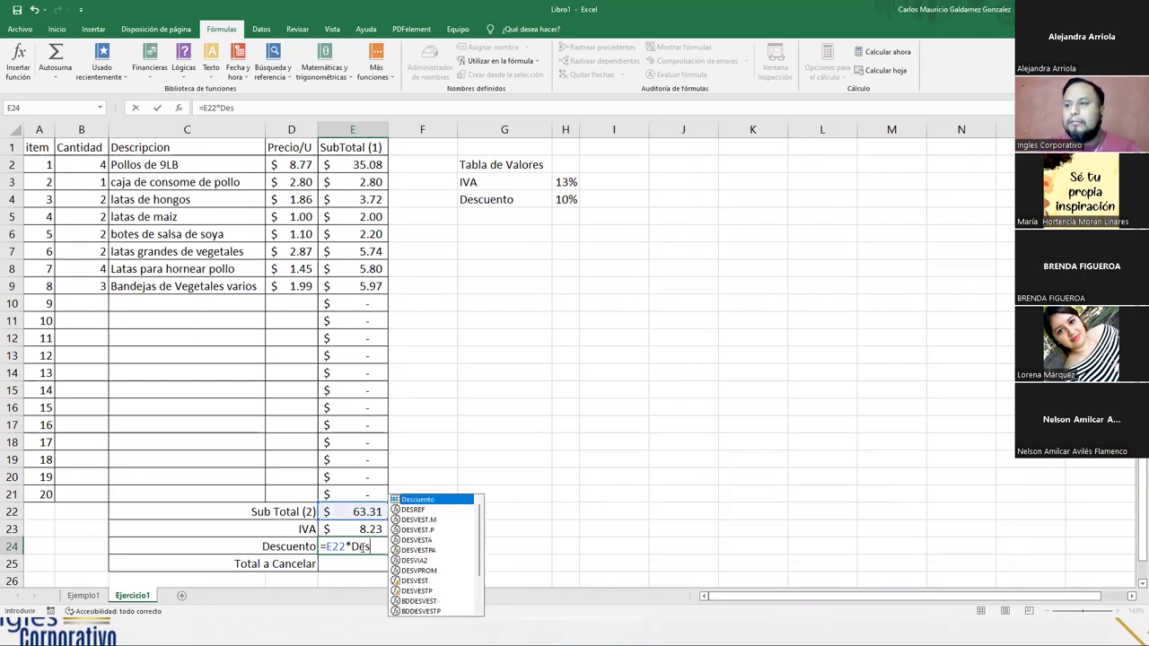
key("Tab")
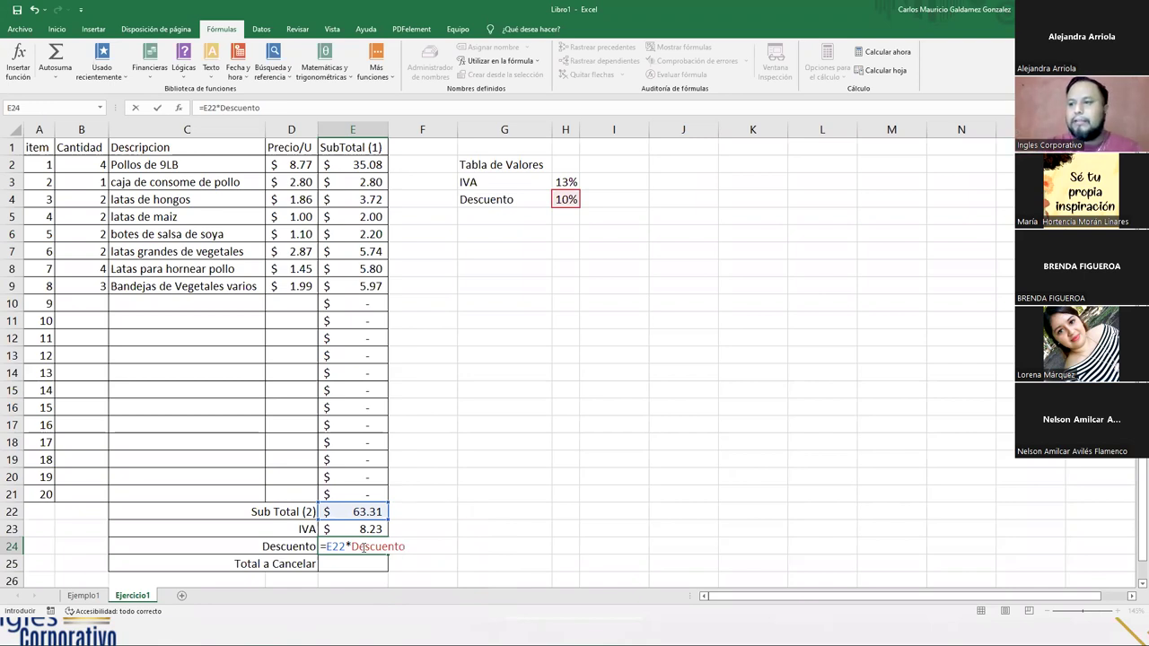
key("Return")
left_click(364, 546)
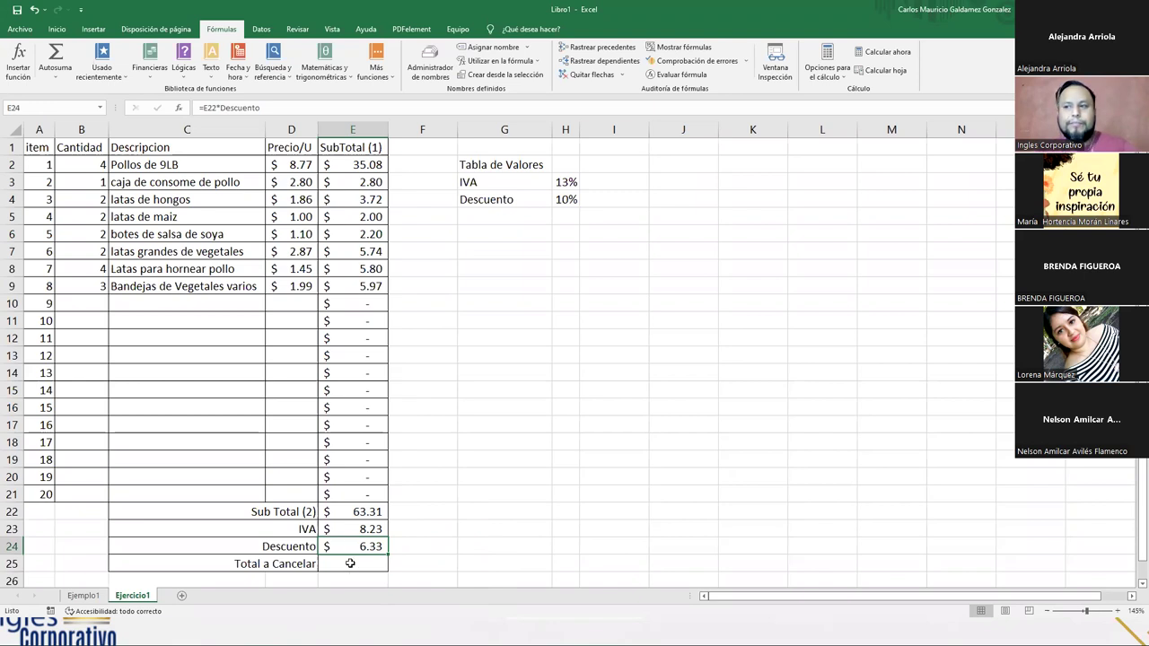
- Assign the name Iva_a_Pagar to the calculated IVA amount in cell E23
left_click(341, 529)
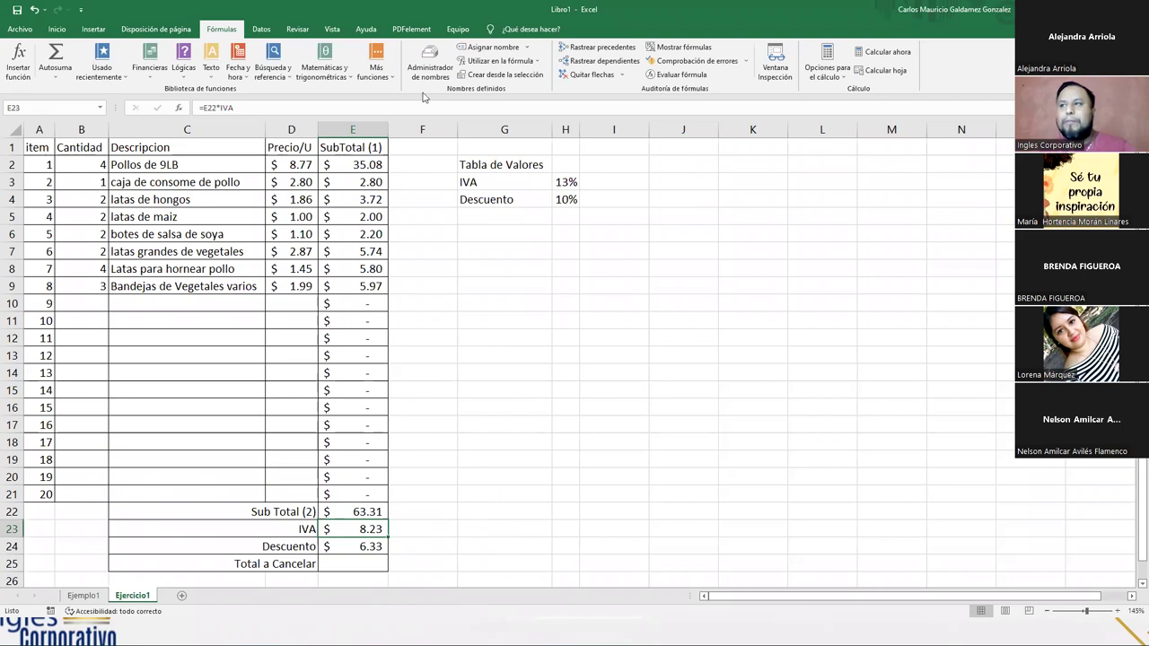
left_click(487, 47)
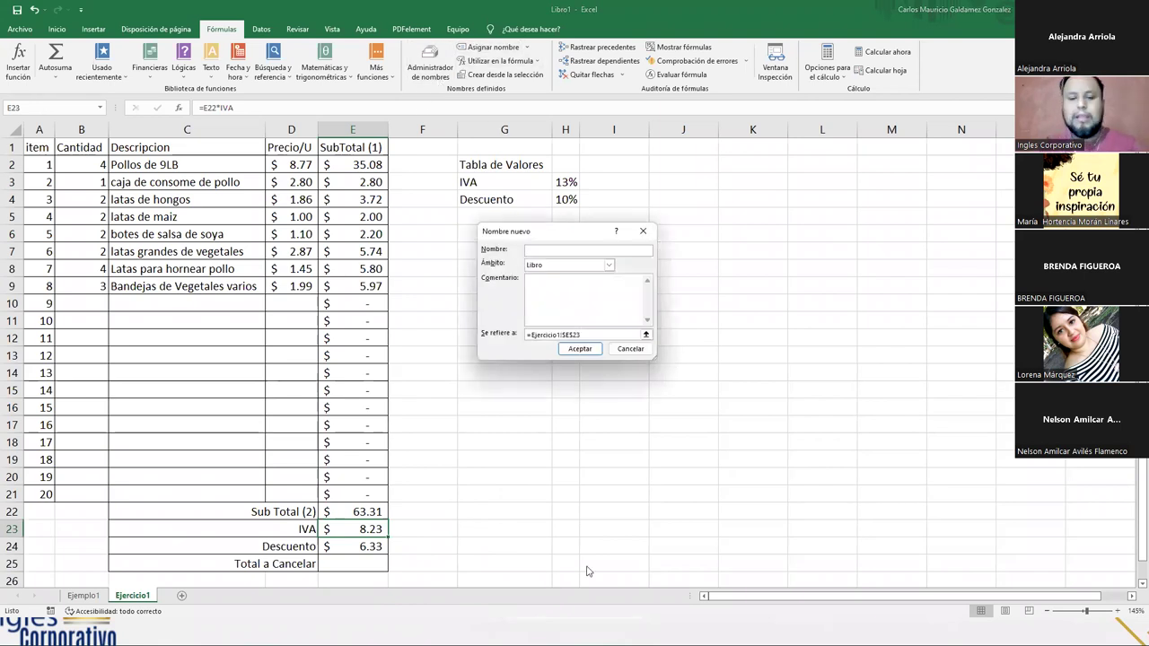
type("Iva_a_Pagar")
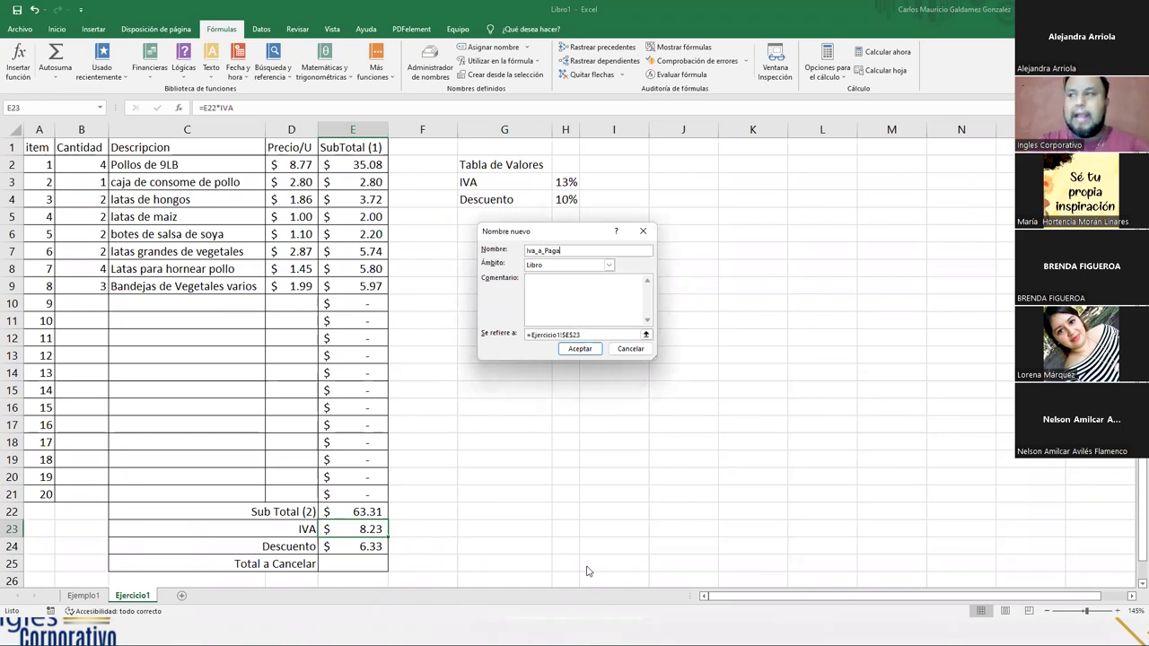
key("Return")
- Assign the name Descuento_a_realizar to the calculated discount amount in cell E24
left_click(363, 543)
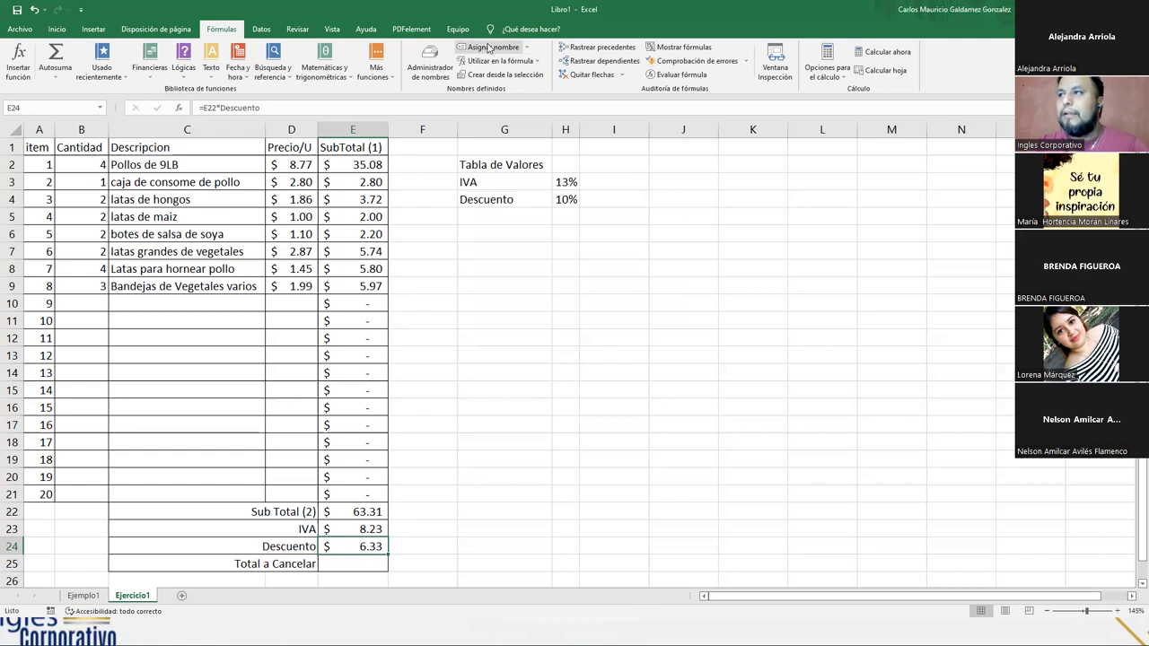
left_click(484, 46)
type("Des")
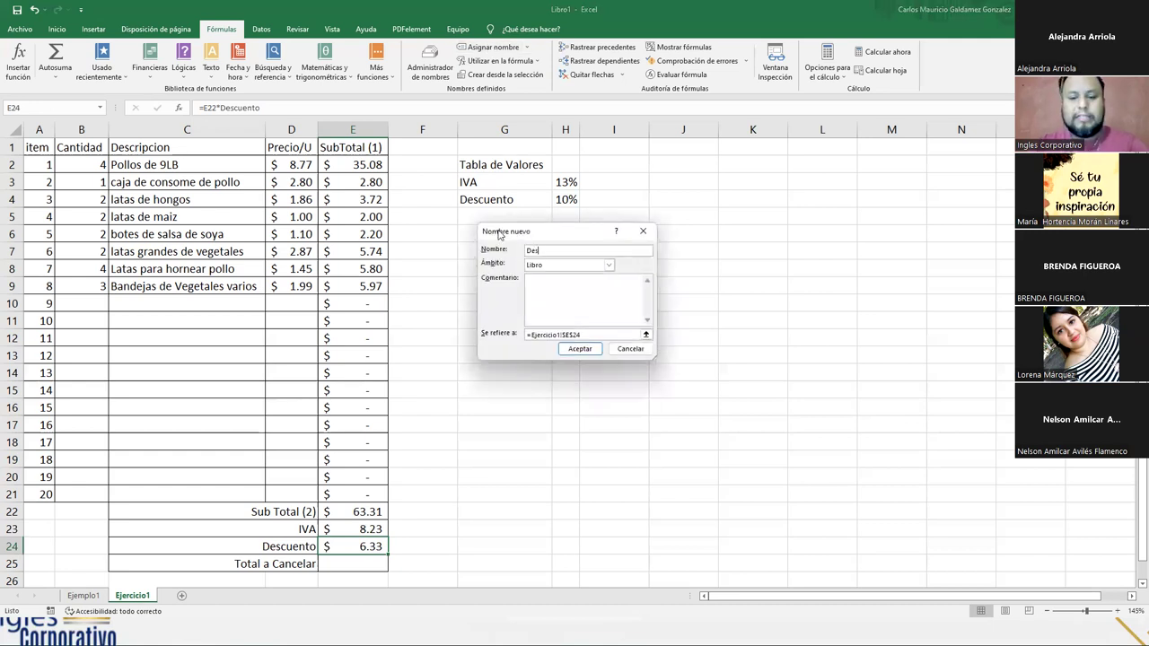
type("cuento_a_realizar")
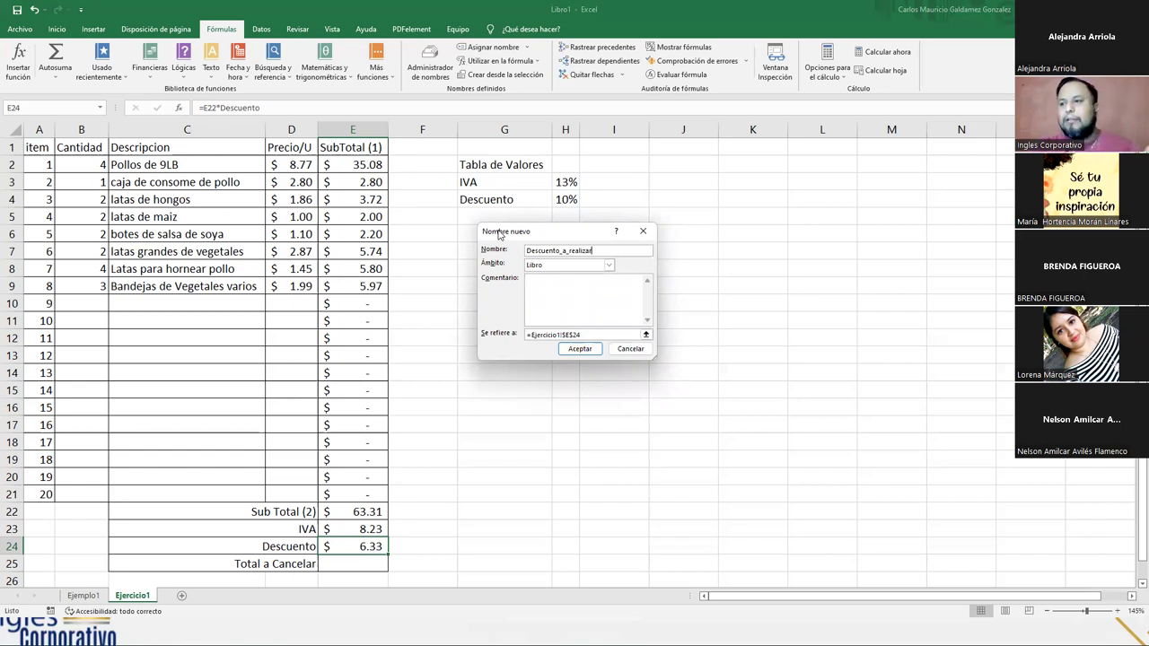
key("Return")
- Assign the name Sub_total_2 to the Sub Total (2) amount in cell E22
left_click(356, 509)
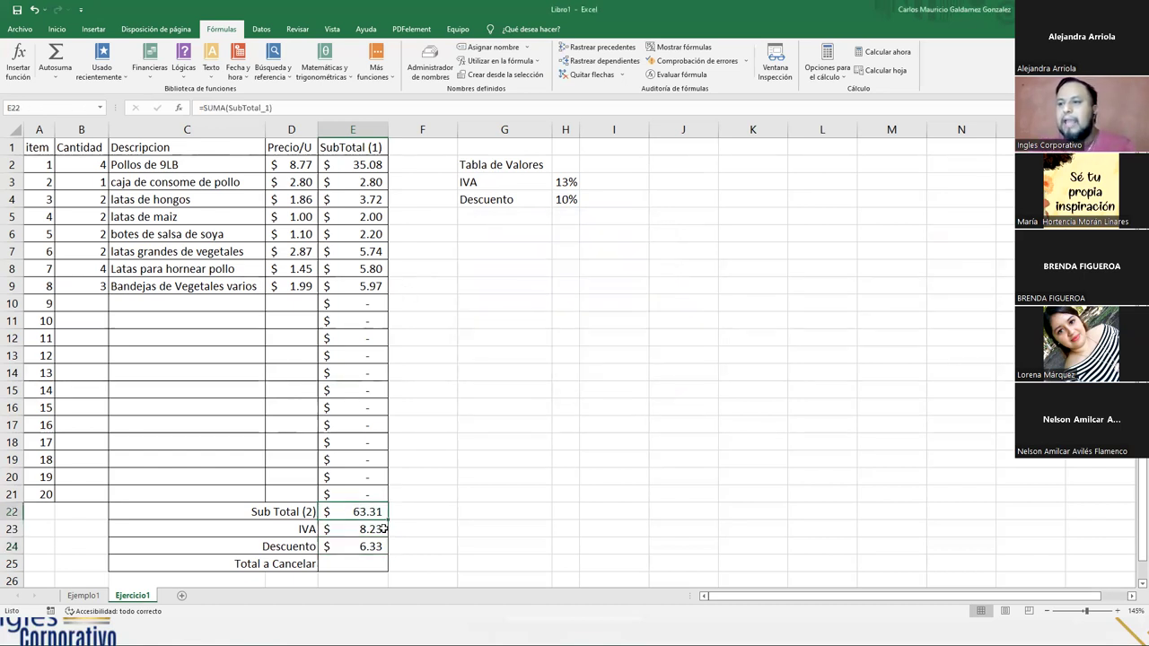
left_click(484, 47)
type("Sub_")
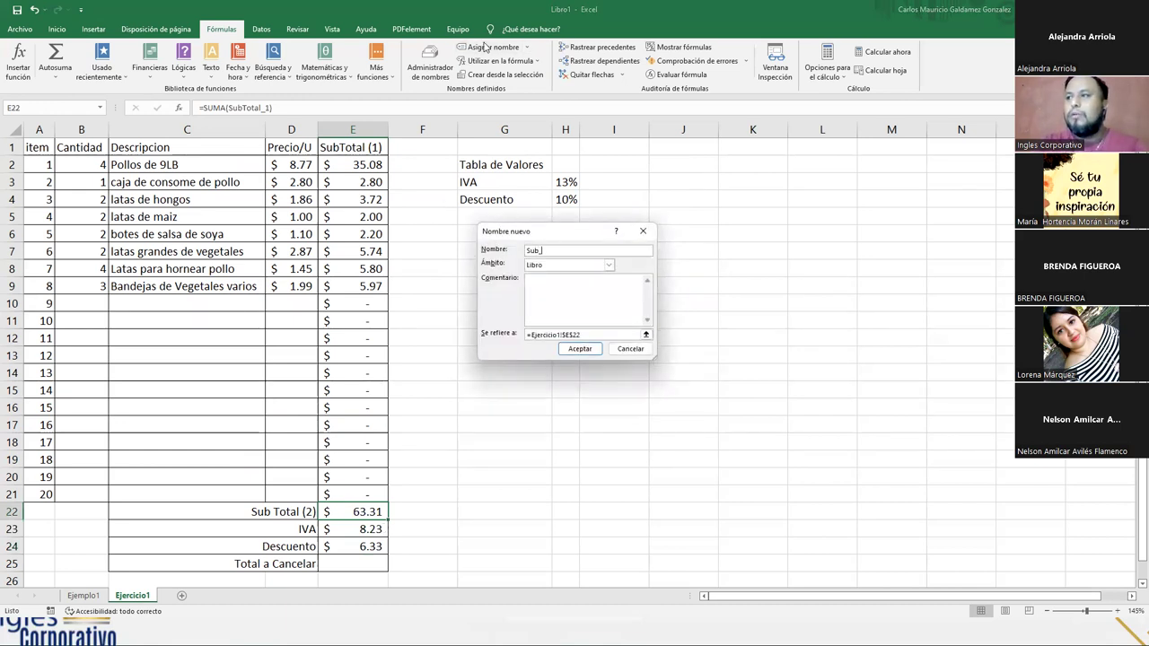
type("total_2")
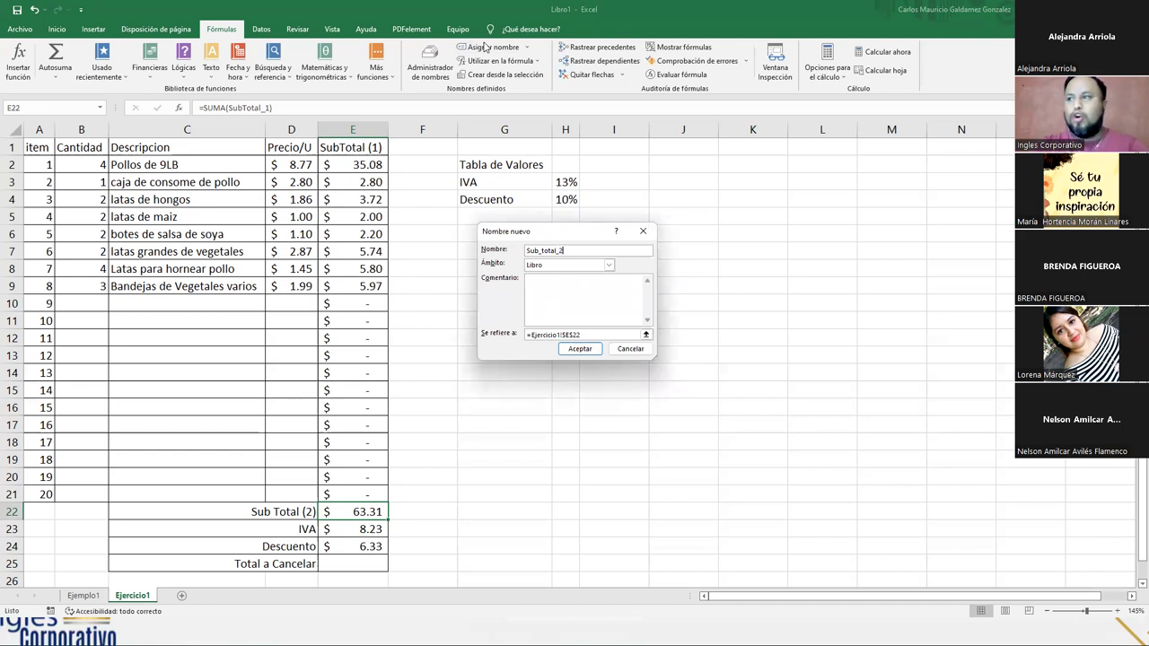
key("Return")
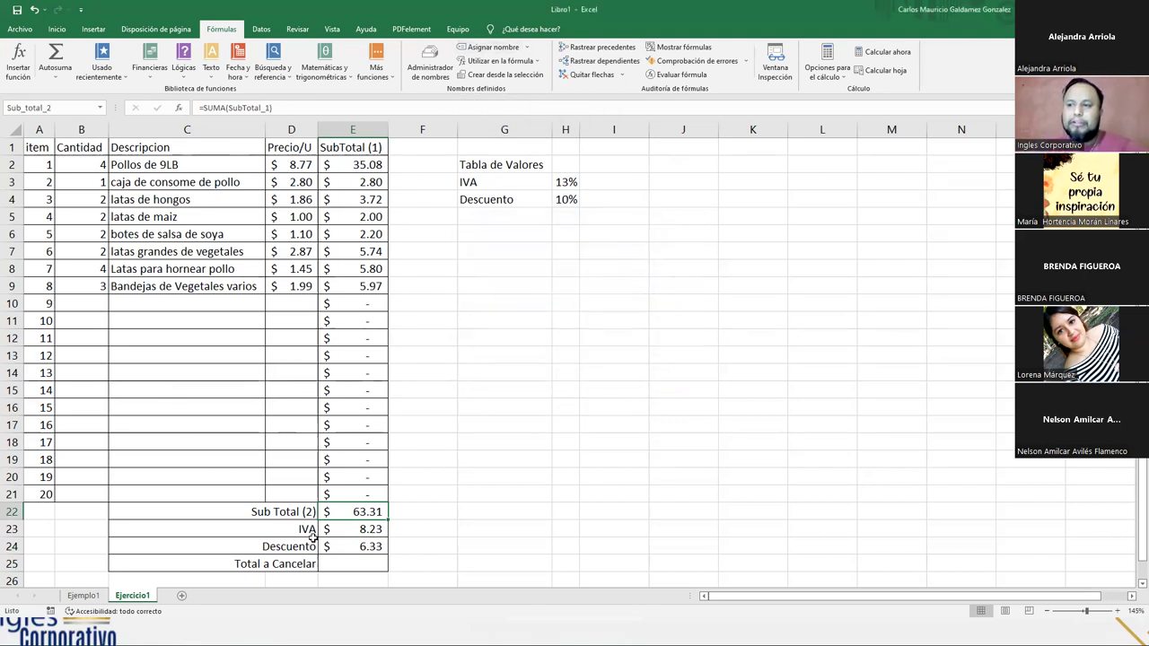
- Begin the Total a Cancelar formula in cell E25 with =(Sub_total_2-Iva_a_Pagar)
left_click(341, 558)
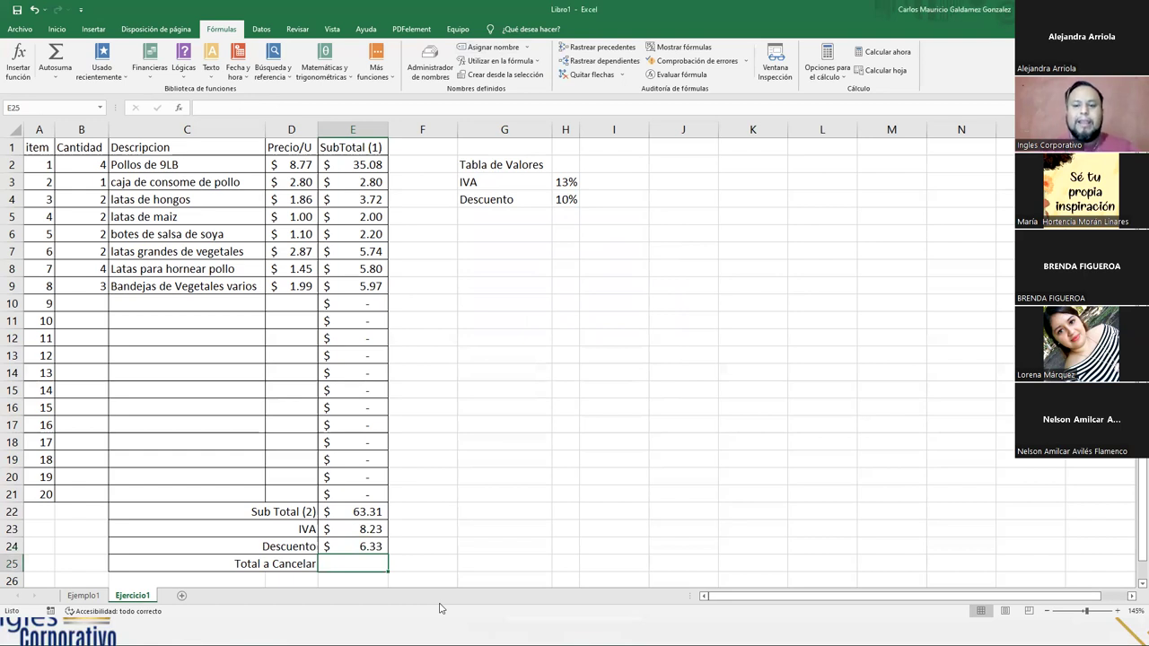
type("=")
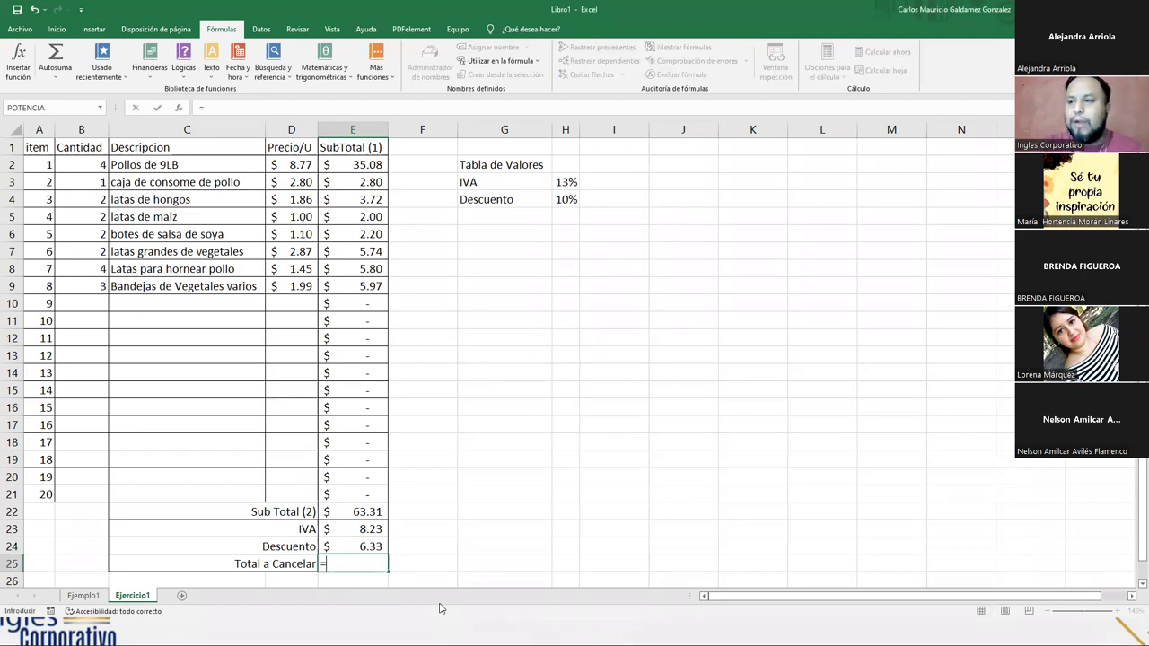
type("(Sub")
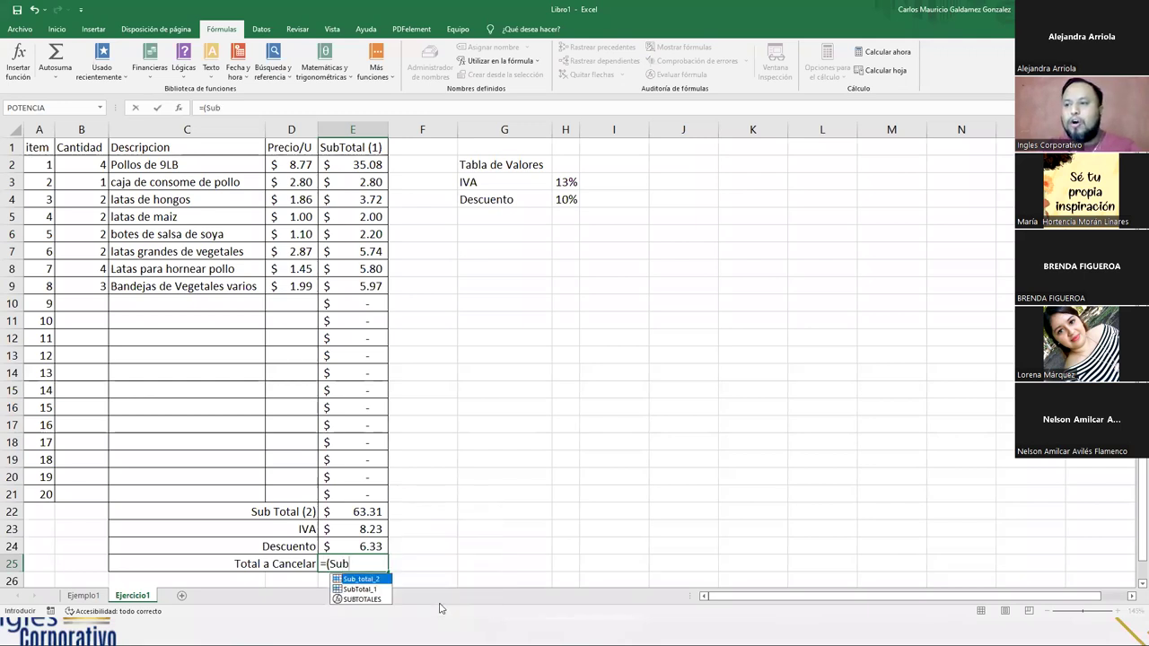
key("Tab")
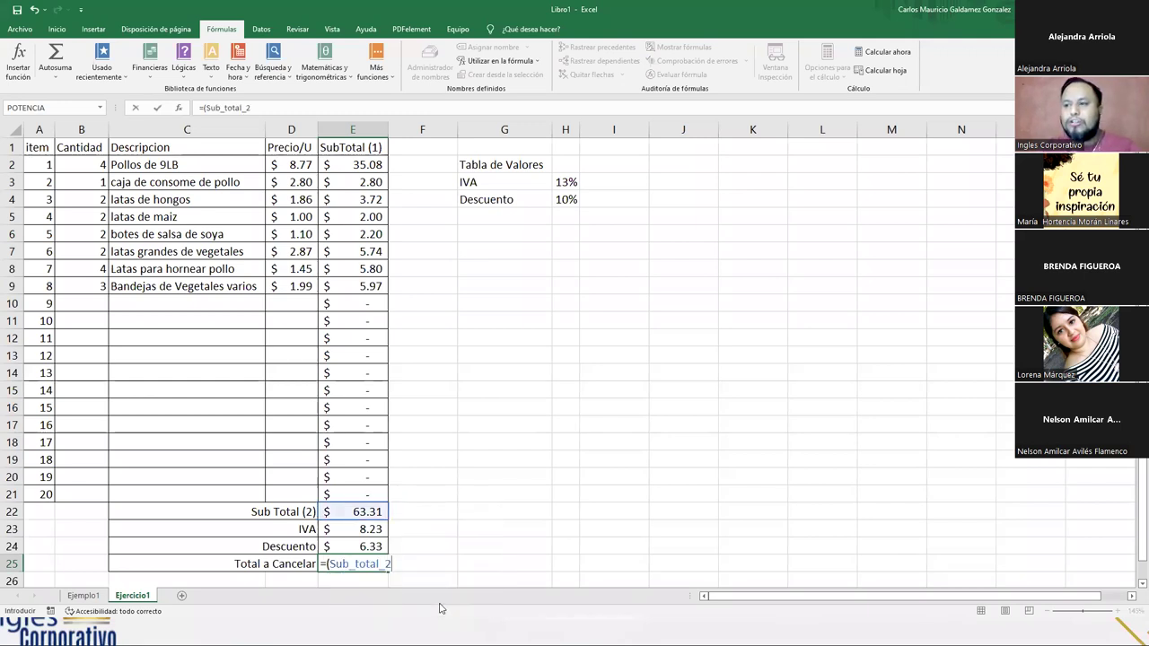
type("+")
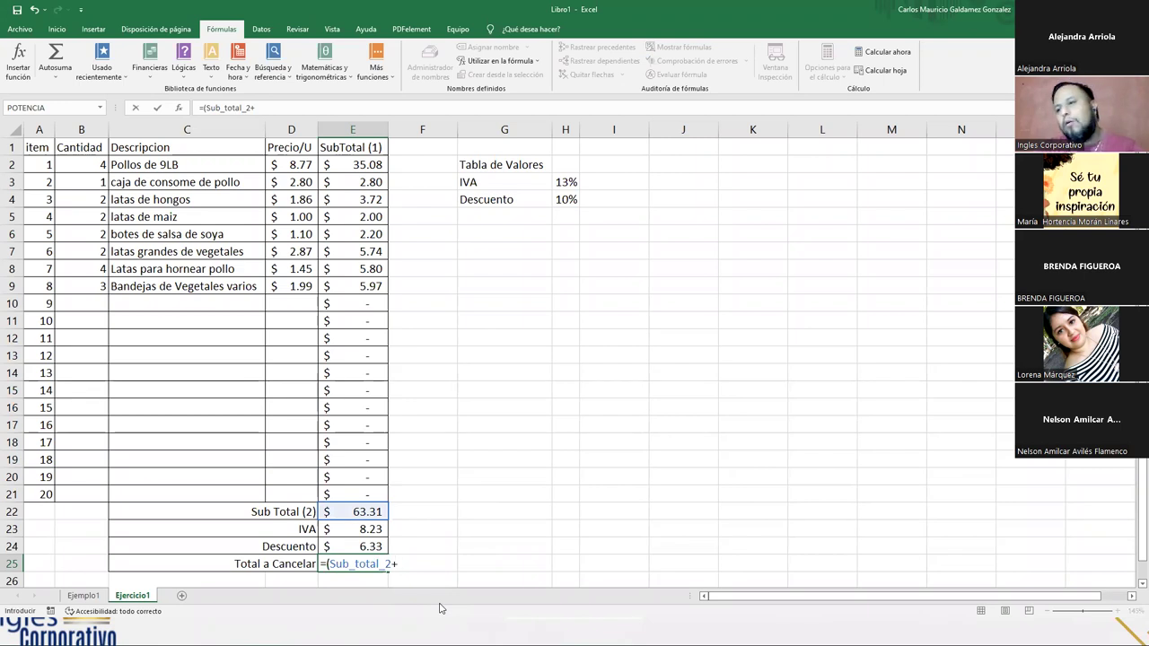
key("BackSpace")
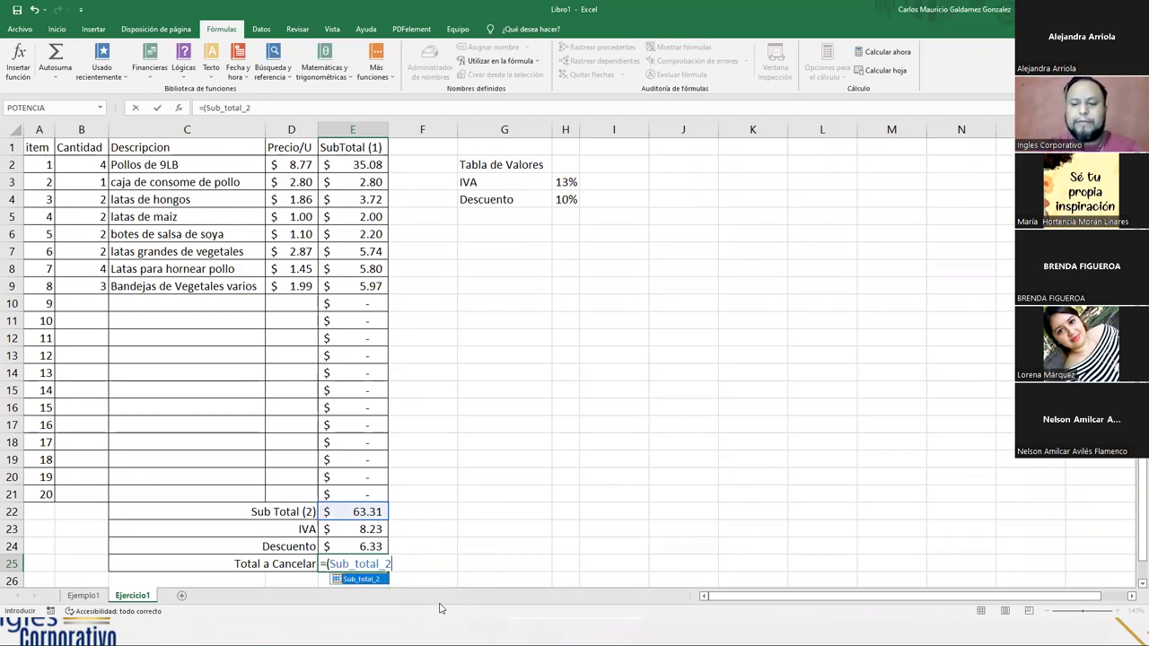
type("-")
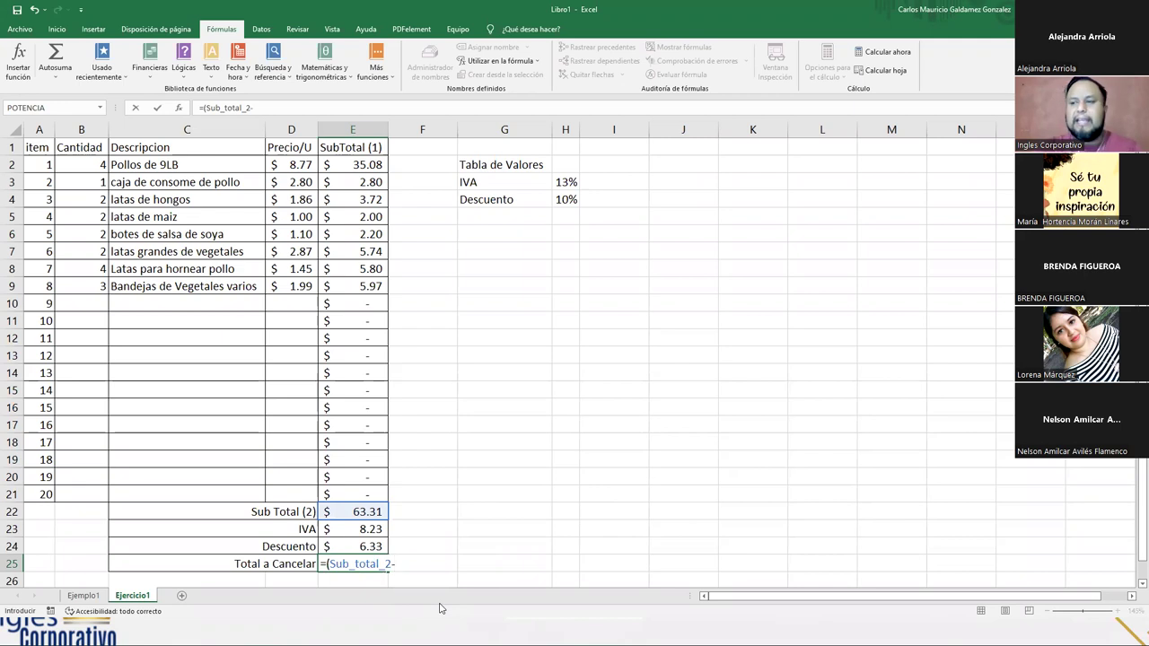
type("i")
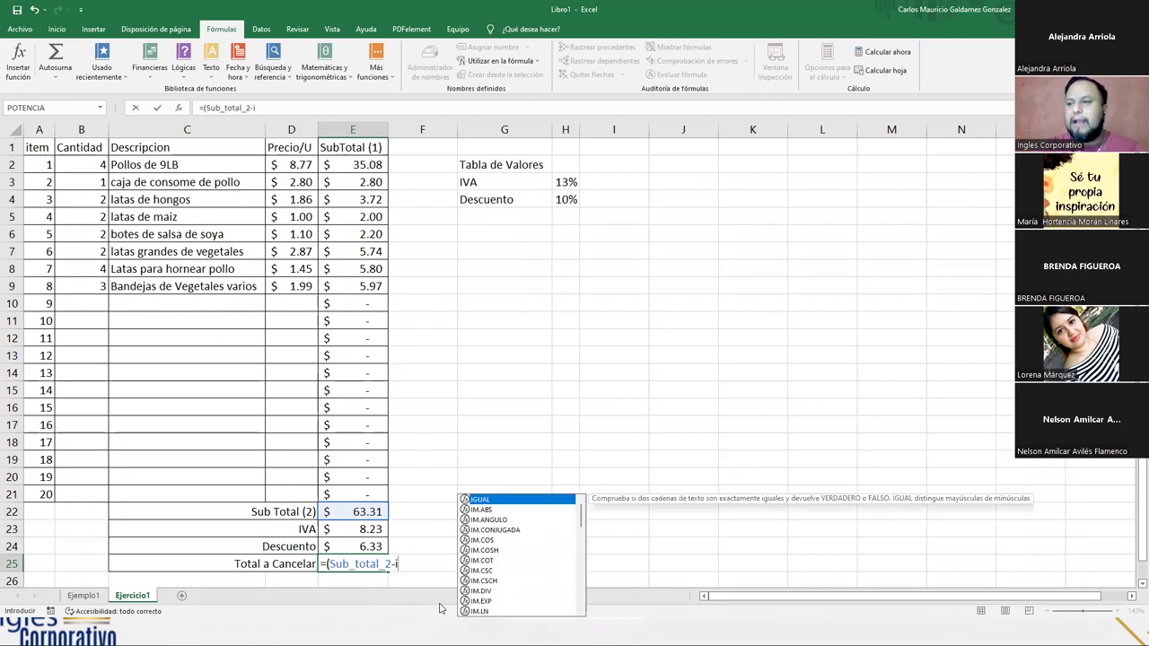
type("ba")
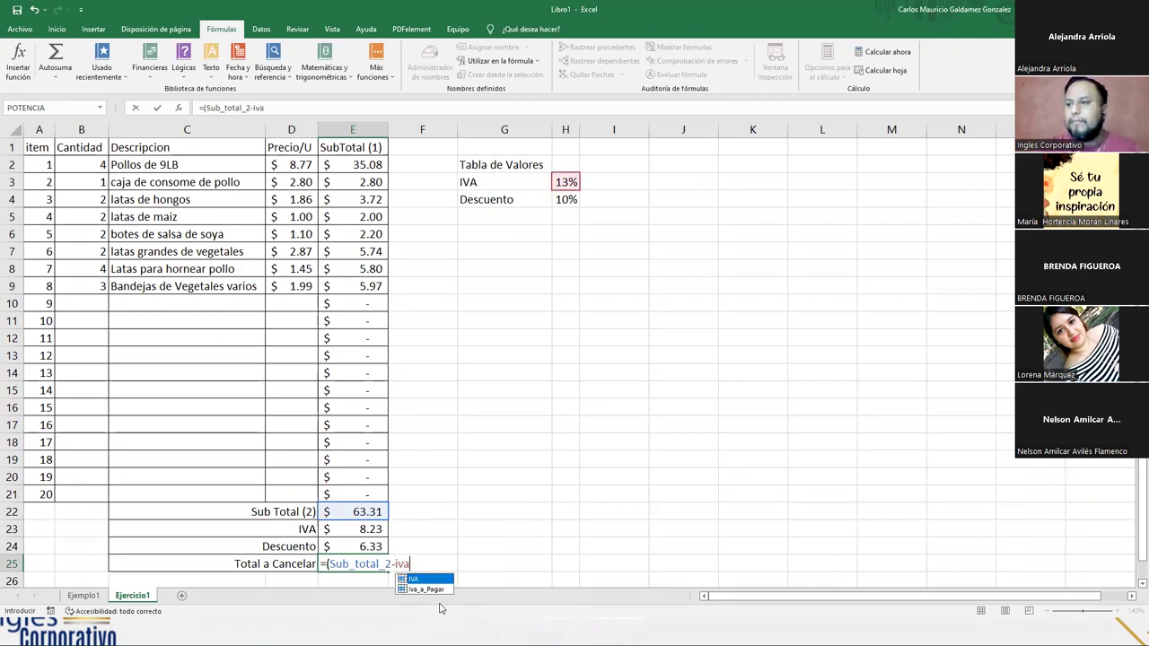
key("Tab")
type(")")
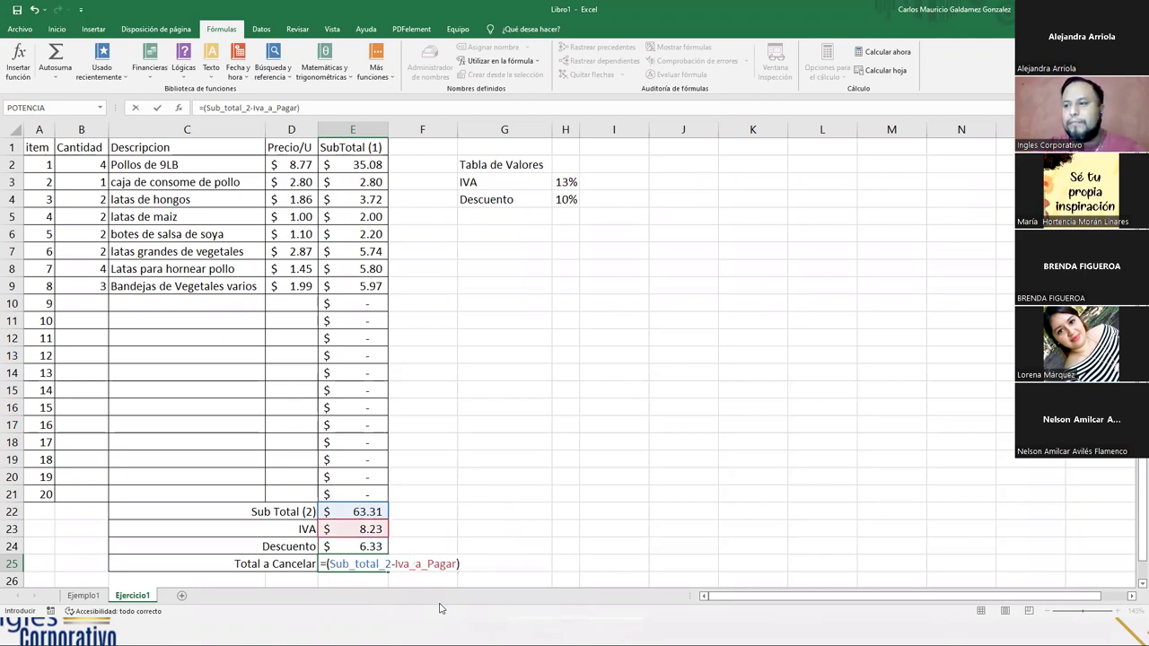
- Change the operator between the two names in the E25 formula to addition, giving =(Sub_total_2+Iva_a_Pagar)
left_click(394, 564)
key("BackSpace")
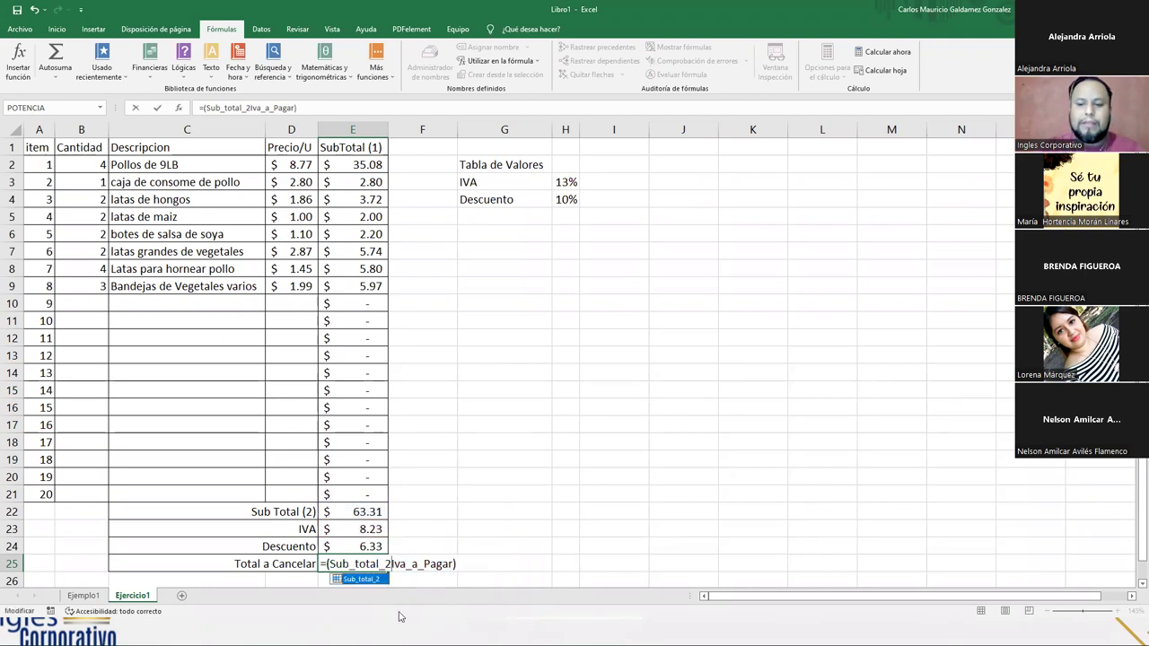
type("+")
key("Right")
key("Right")
key("Right")
key("Right")
key("Right")
key("Right")
key("Right")
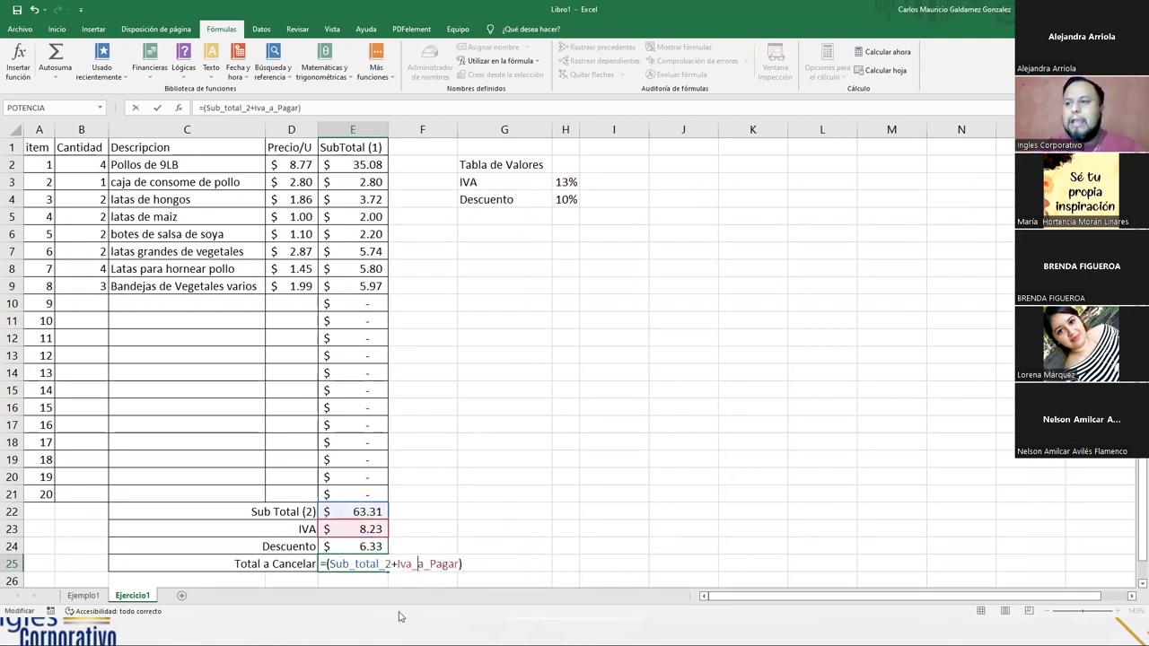
key("Right")
key("Right")
key("Right")
key("Right")
key("Right")
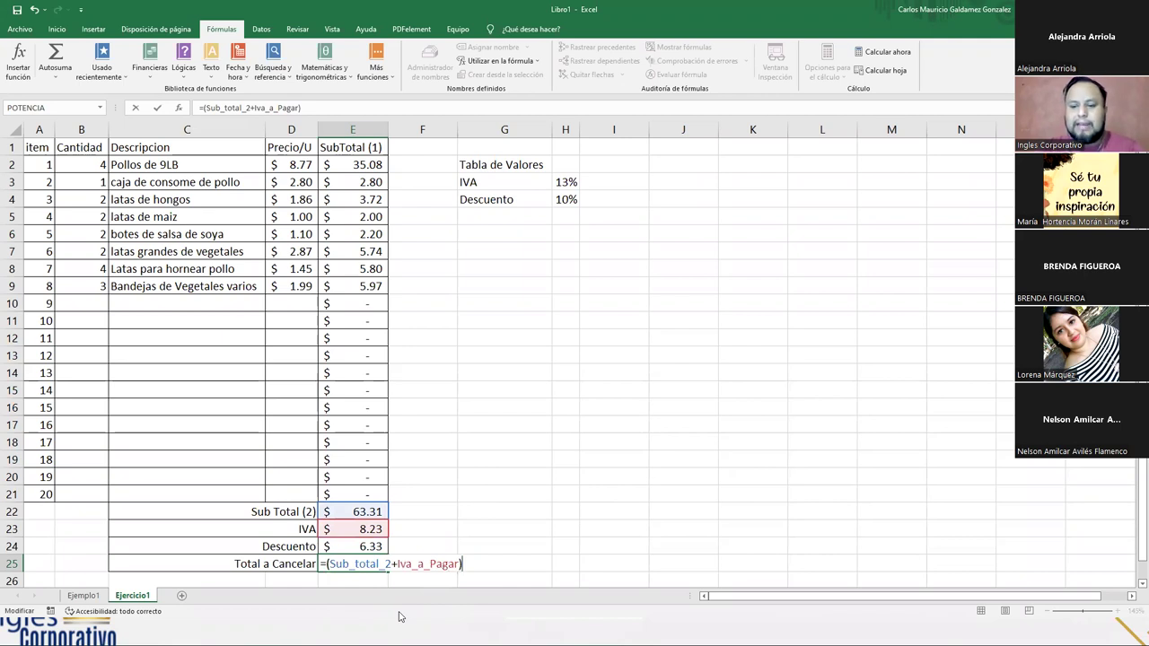
- Complete the Total a Cancelar formula by subtracting Descuento_a_realizar after the parentheses
type("-")
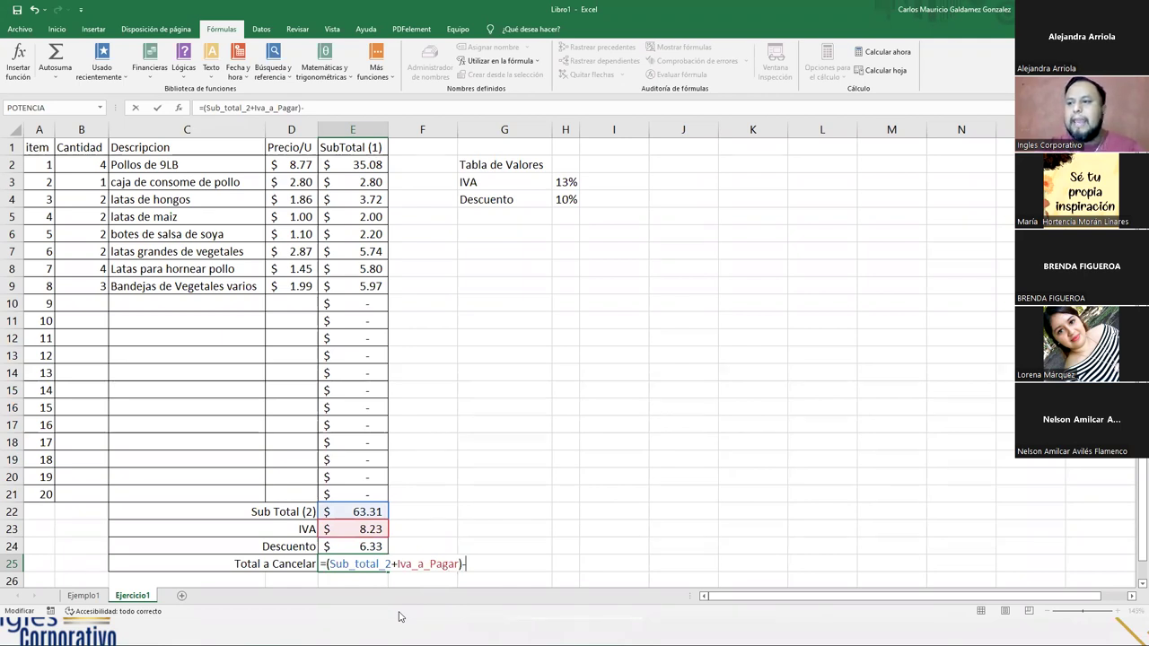
type("Des")
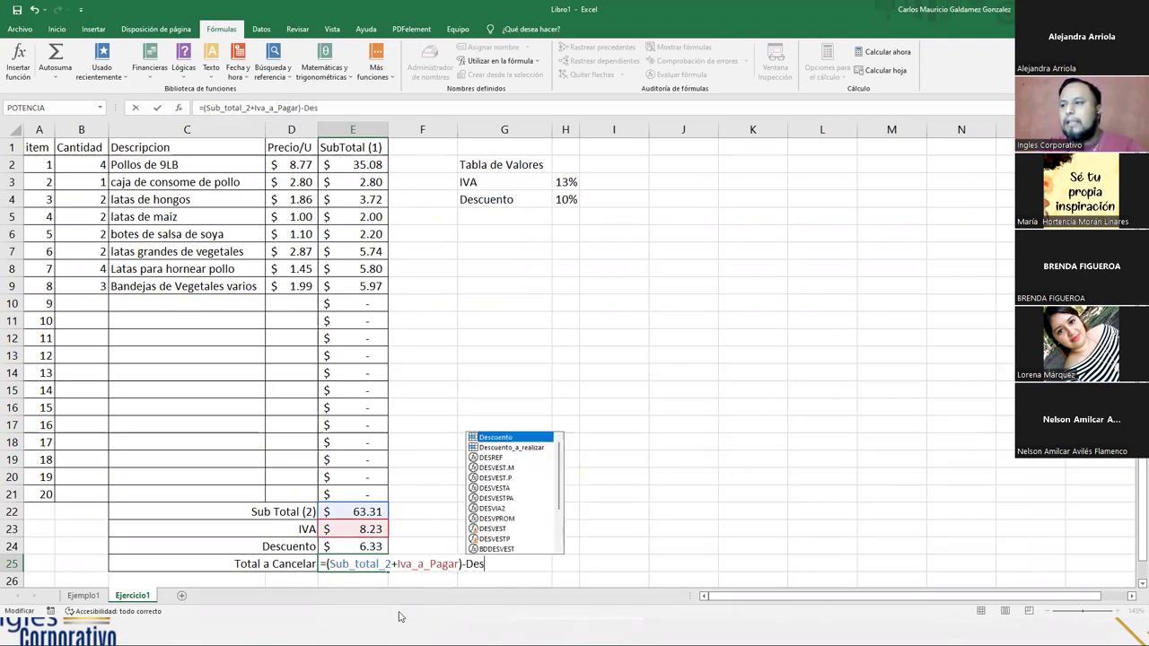
key("Tab")
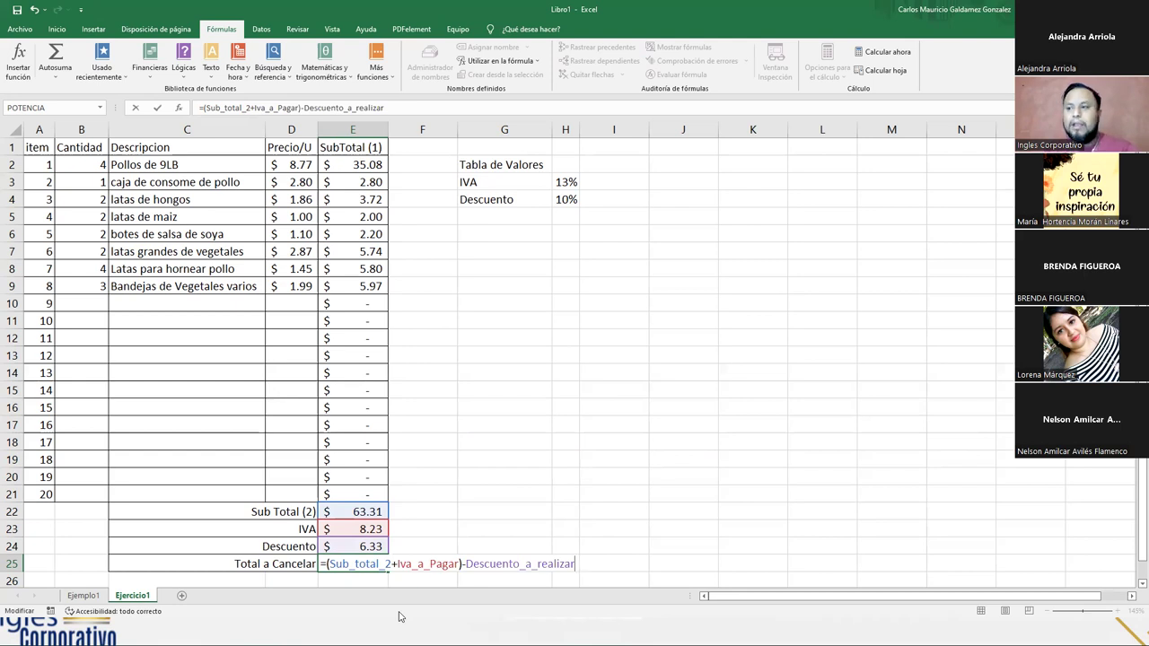
key("Return")
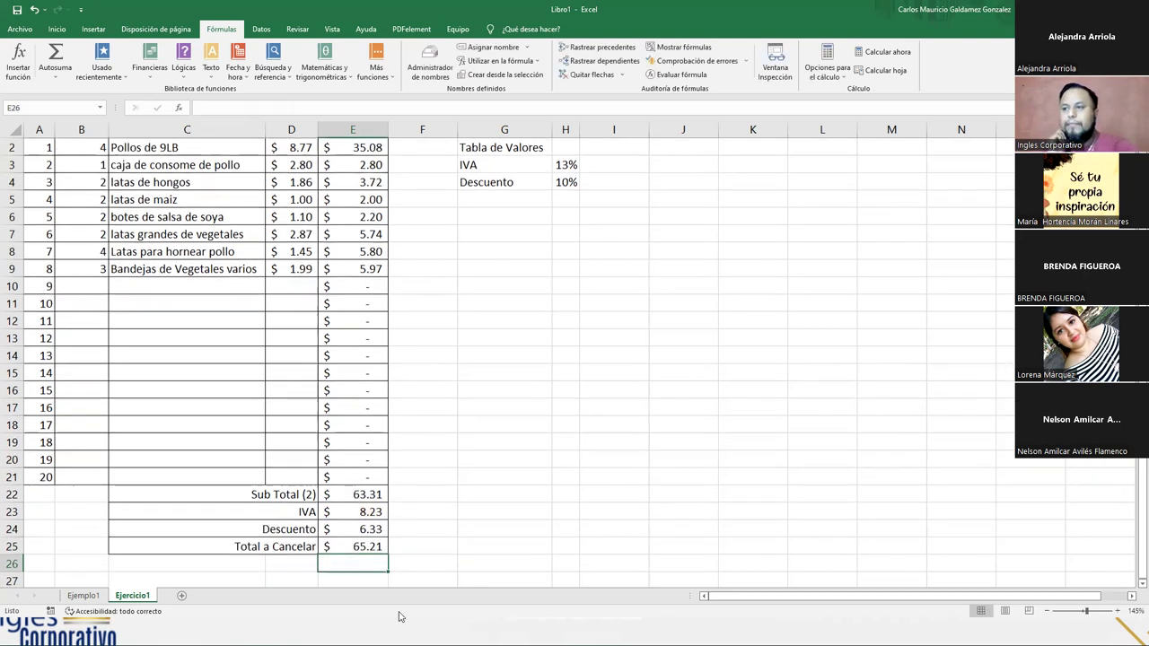
- Make the Total a Cancelar amount in cell E25 bold and give it a dark green font color
key("Up")
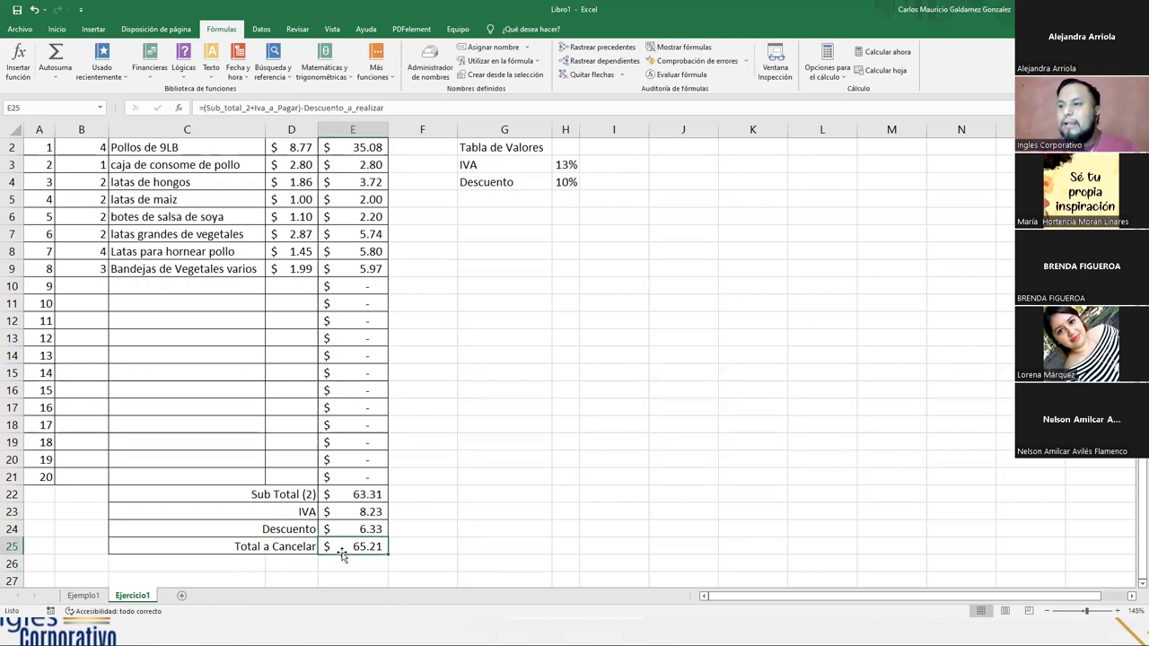
left_click(57, 29)
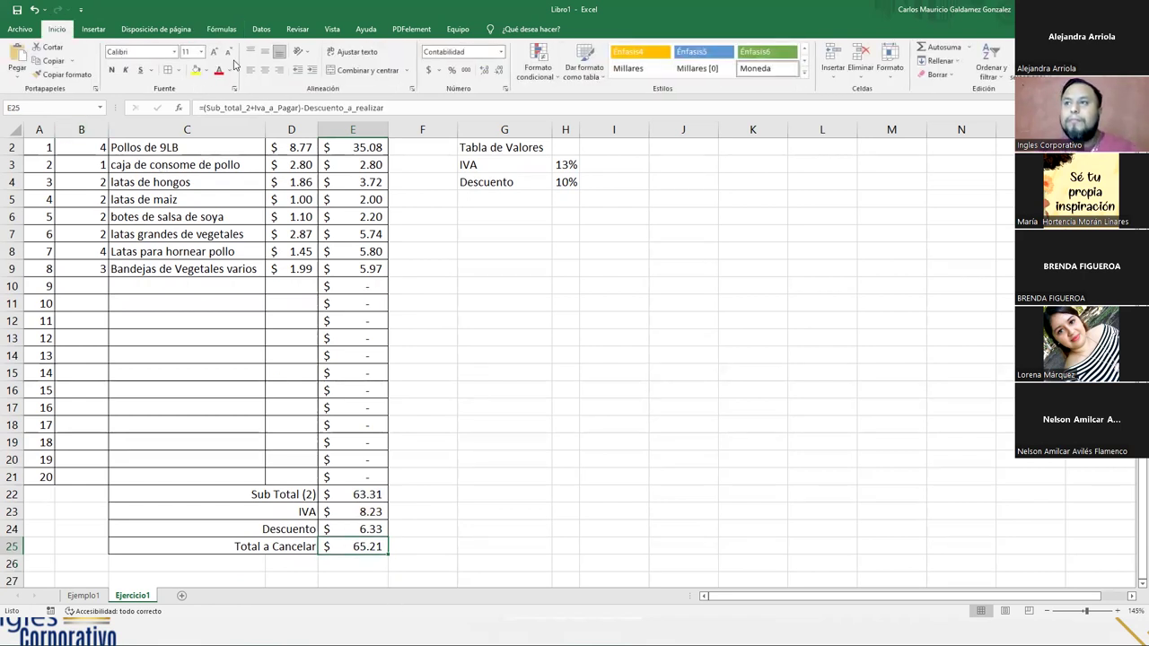
left_click(111, 69)
left_click(220, 75)
left_click(230, 70)
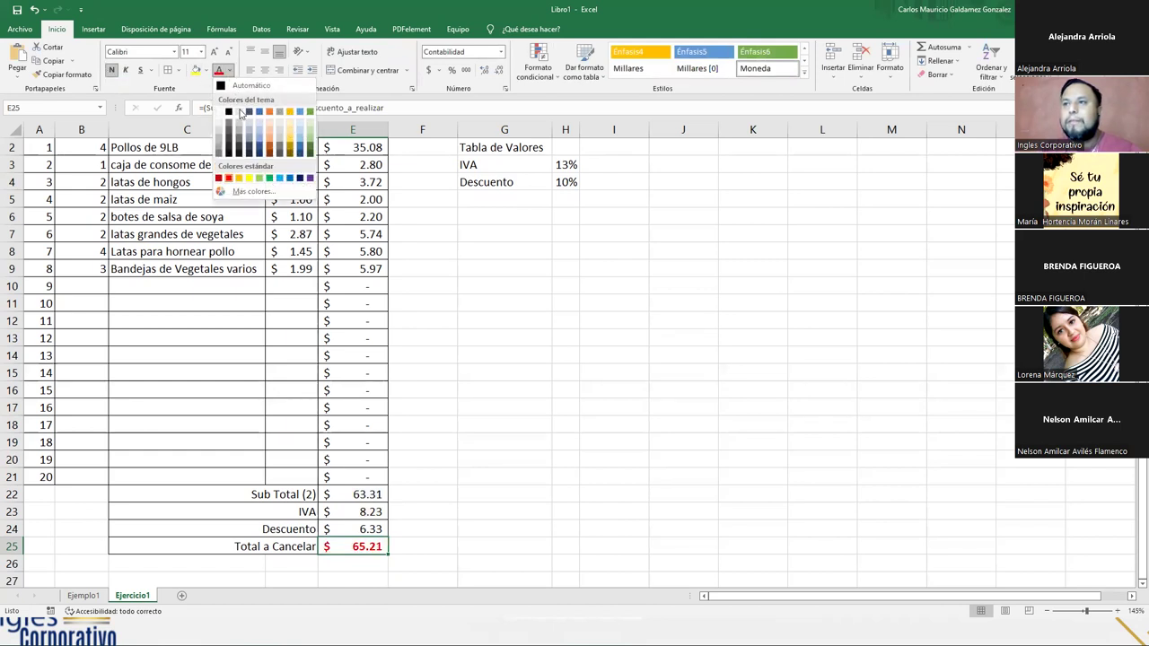
left_click(268, 178)
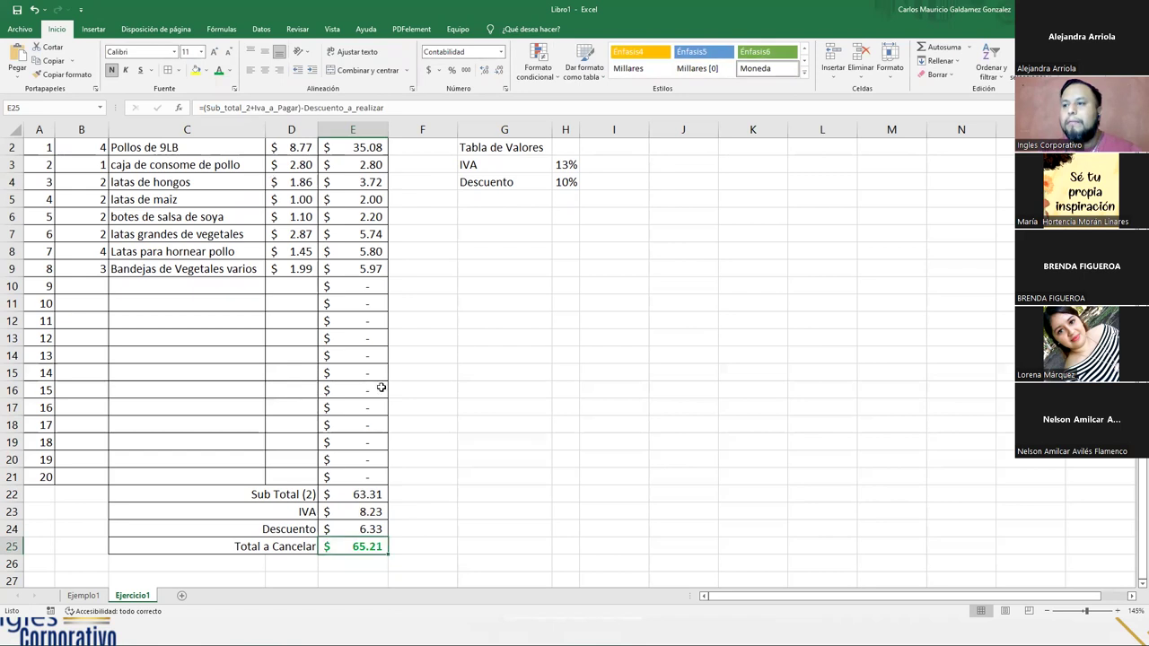
left_click(230, 70)
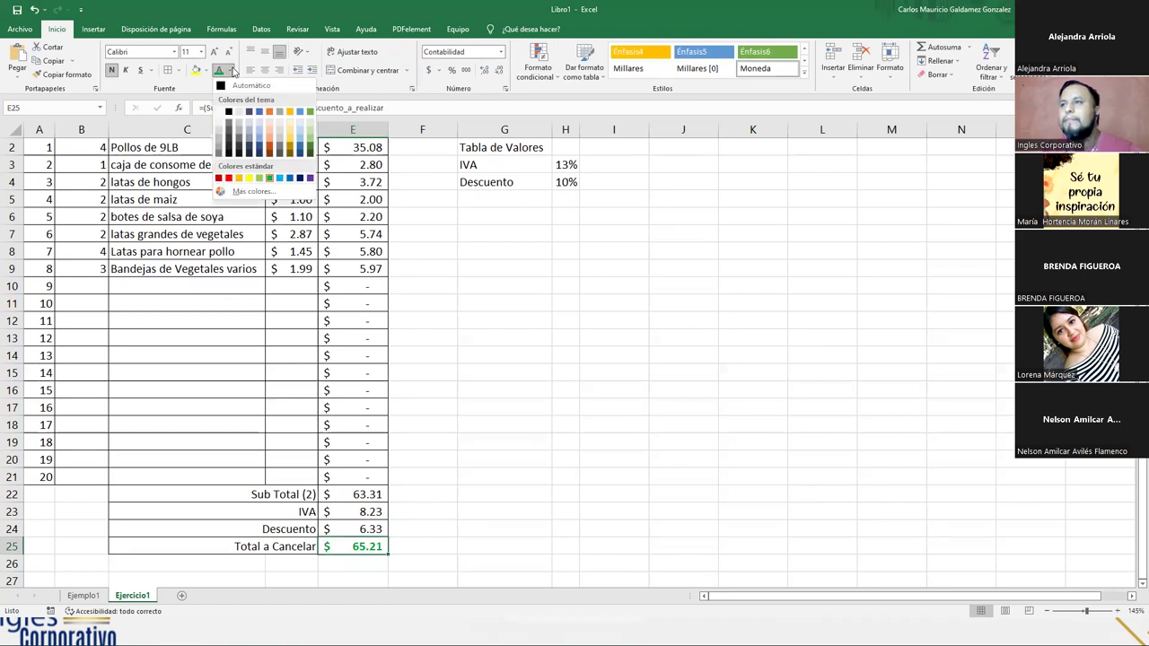
left_click(310, 149)
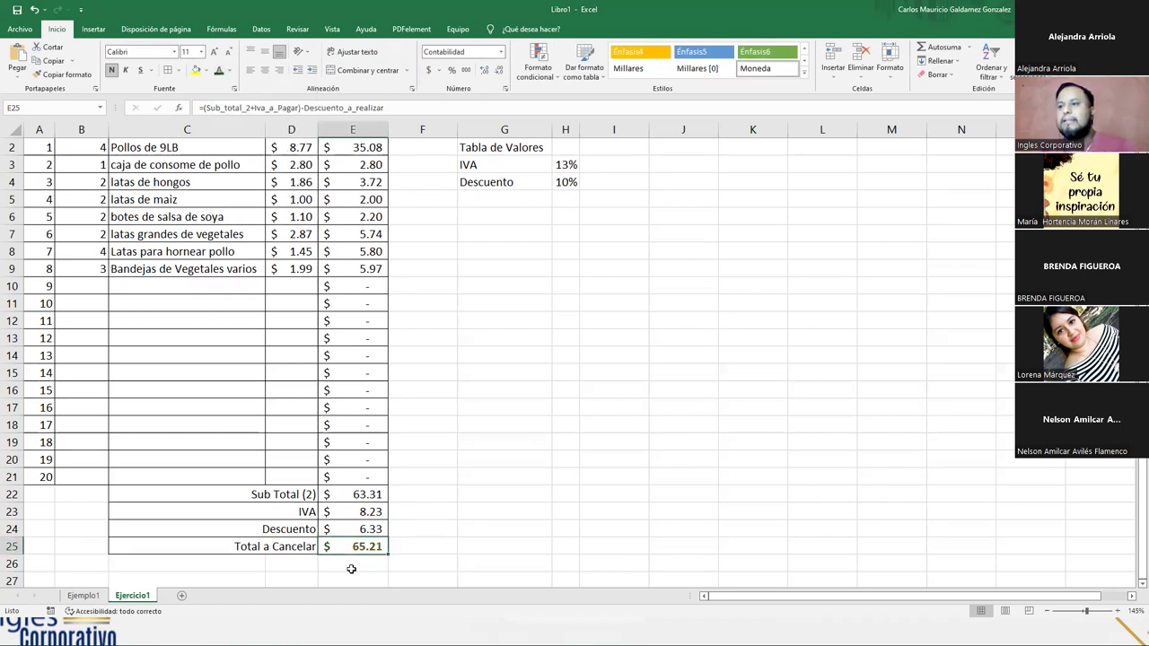
left_click(309, 495)
- Merge and center the Tabla de Valores heading across cells G2 and H2
scroll(299, 423, "up", 1)
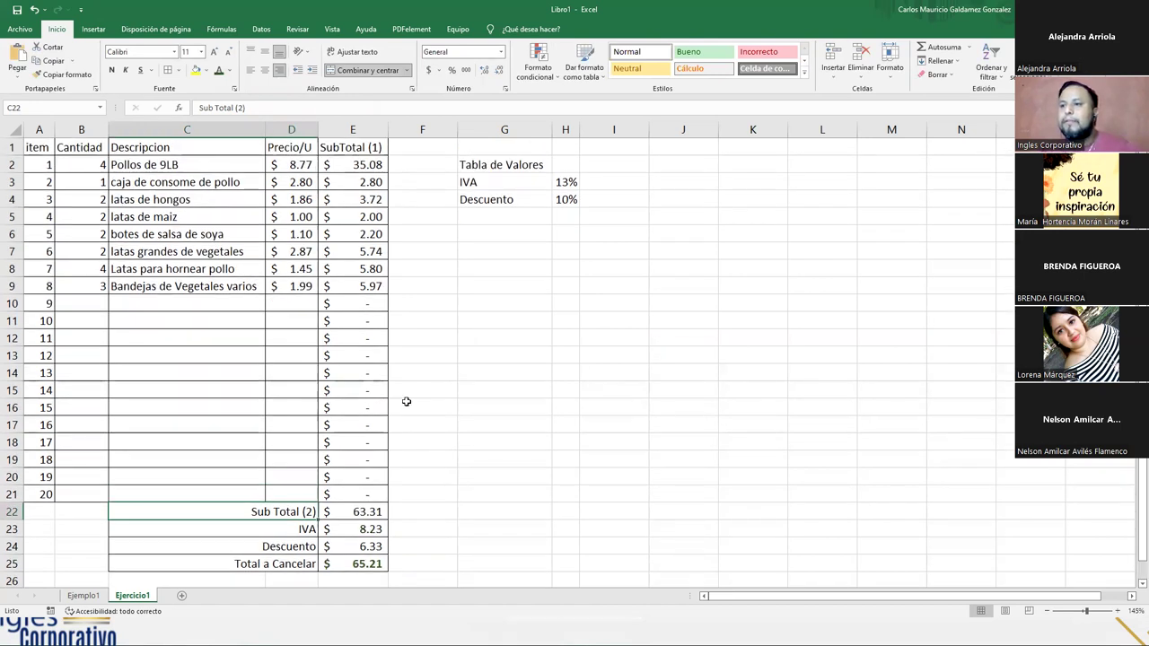
left_click(503, 166)
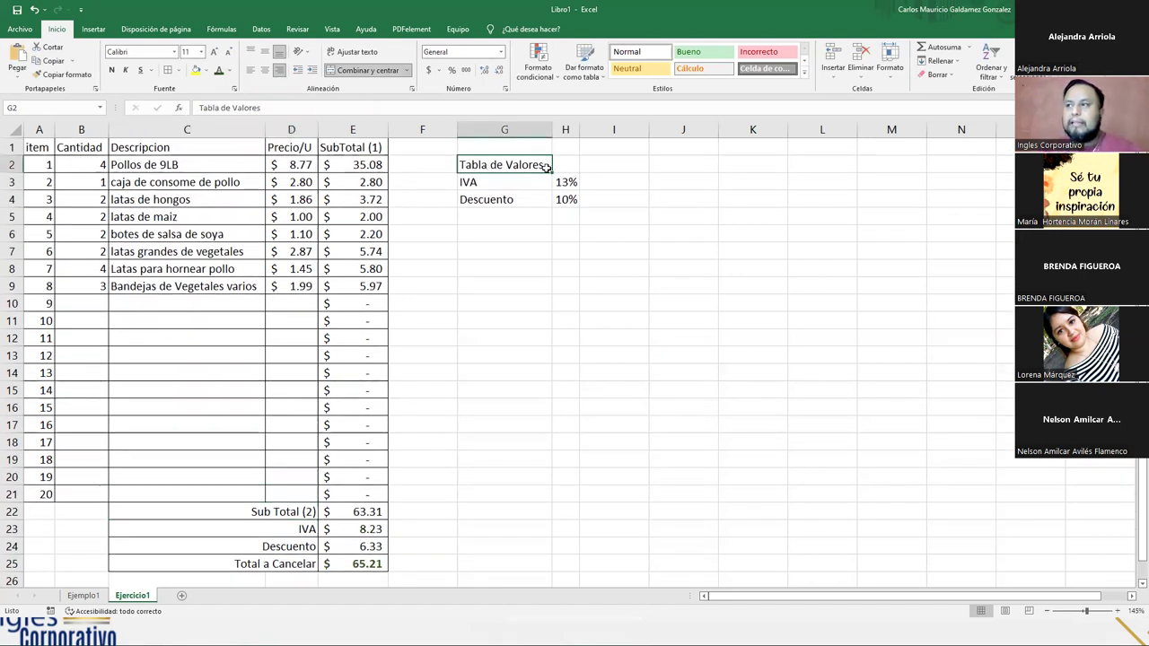
left_click_drag(546, 168, 567, 166)
left_click(93, 29)
left_click(56, 30)
left_click(359, 70)
left_click(480, 230)
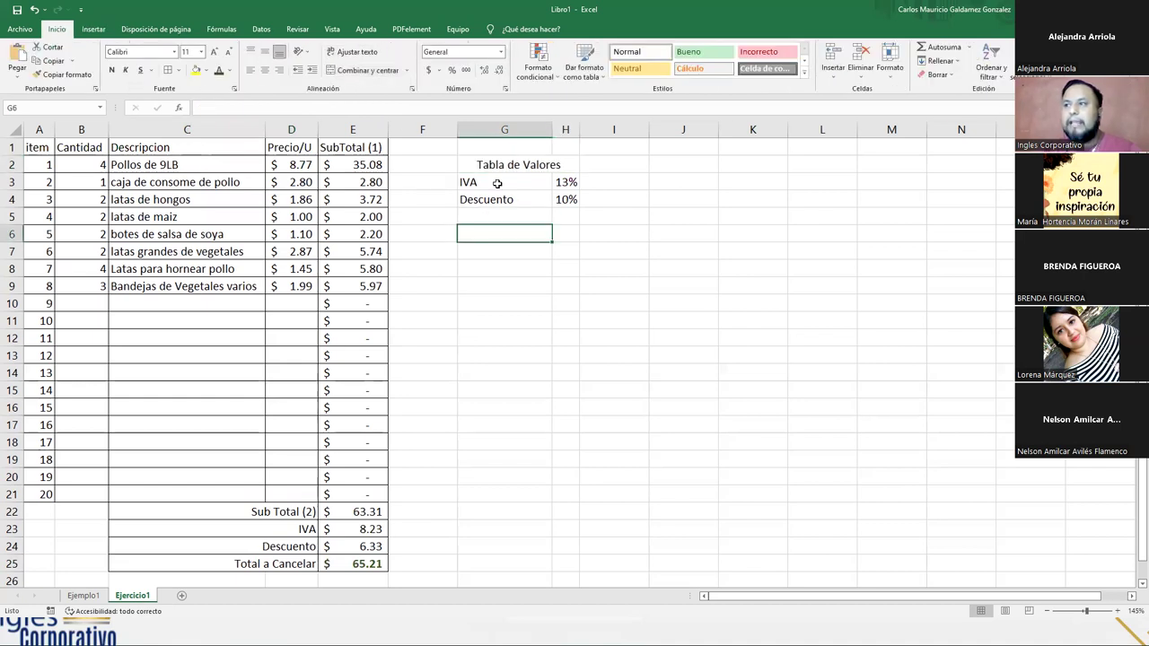
- Review the Sub Total (2) formula in E22 and the SubTotal_1 named range covering E2:E21
left_click(510, 182)
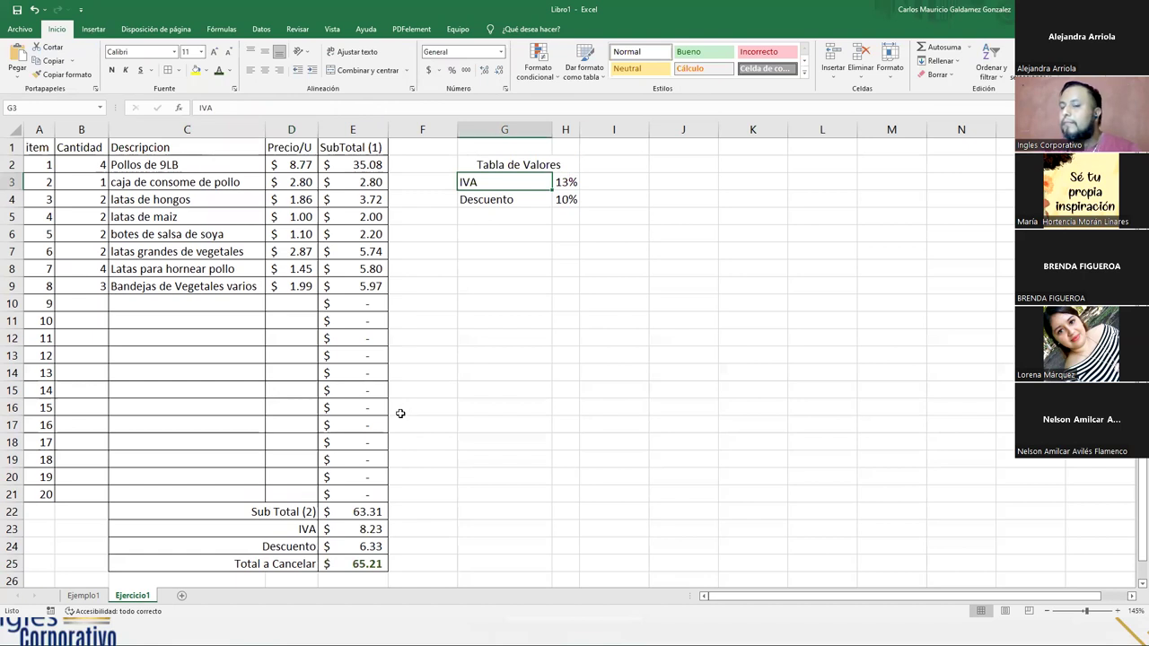
left_click(340, 515)
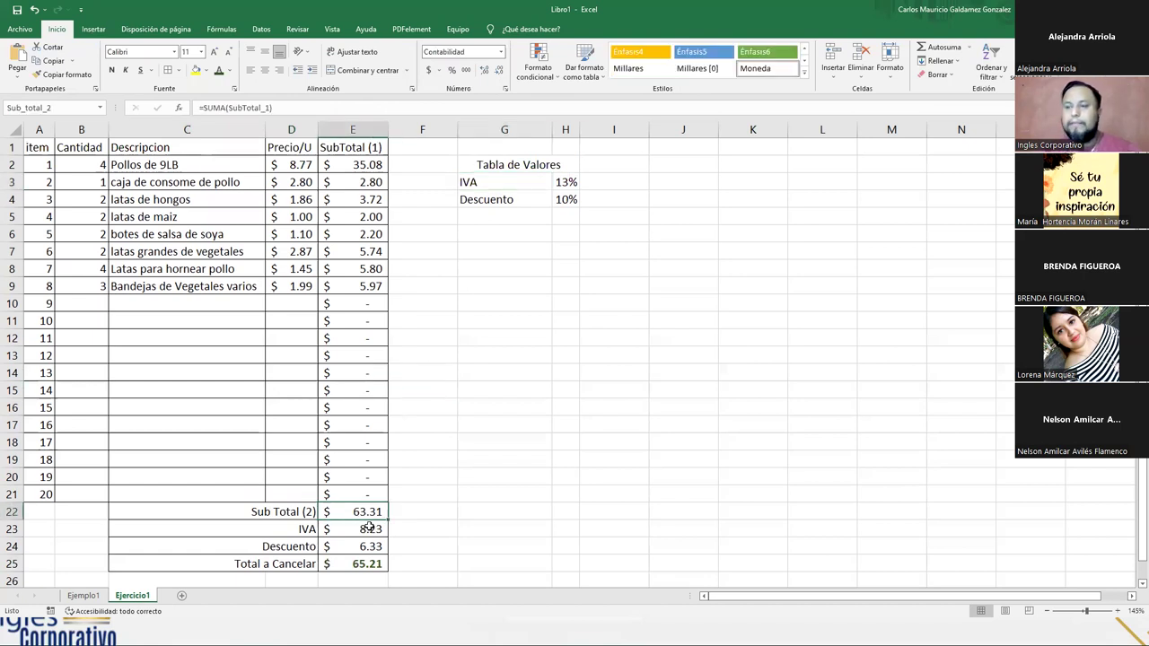
key("F2")
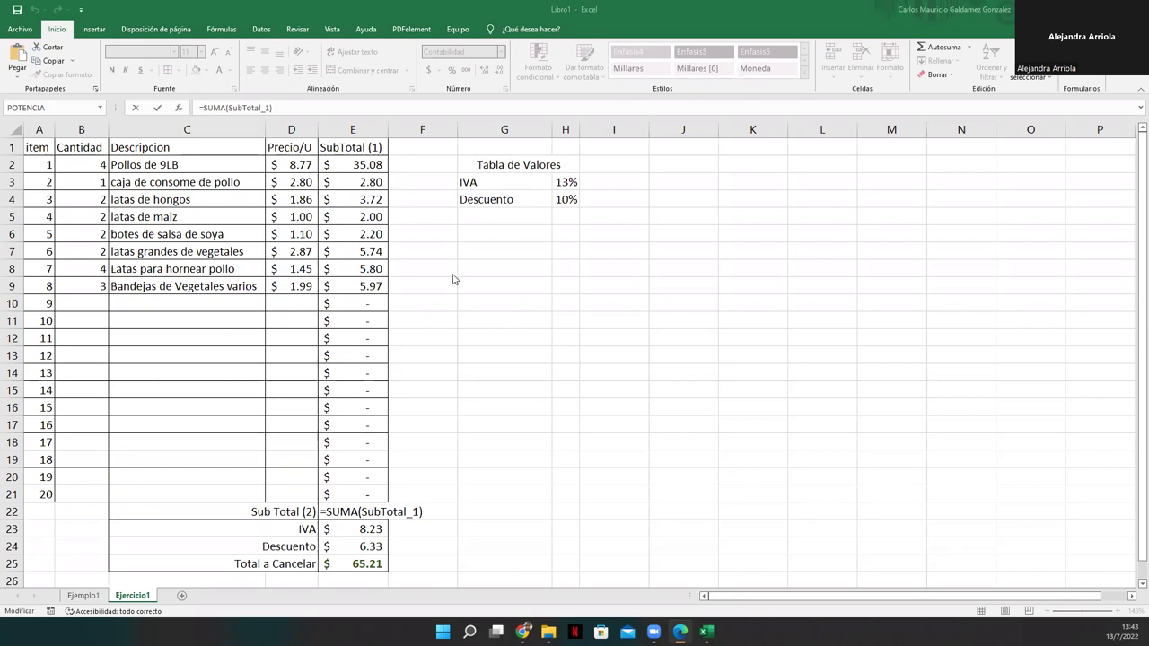
left_click(508, 201)
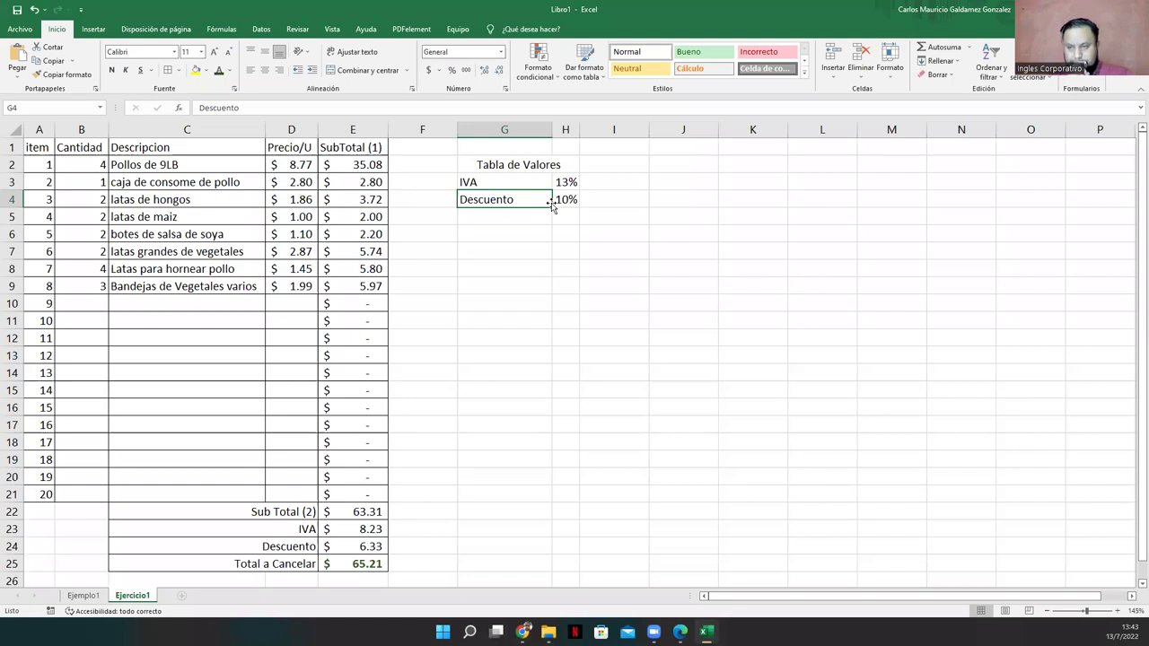
left_click_drag(359, 164, 356, 489)
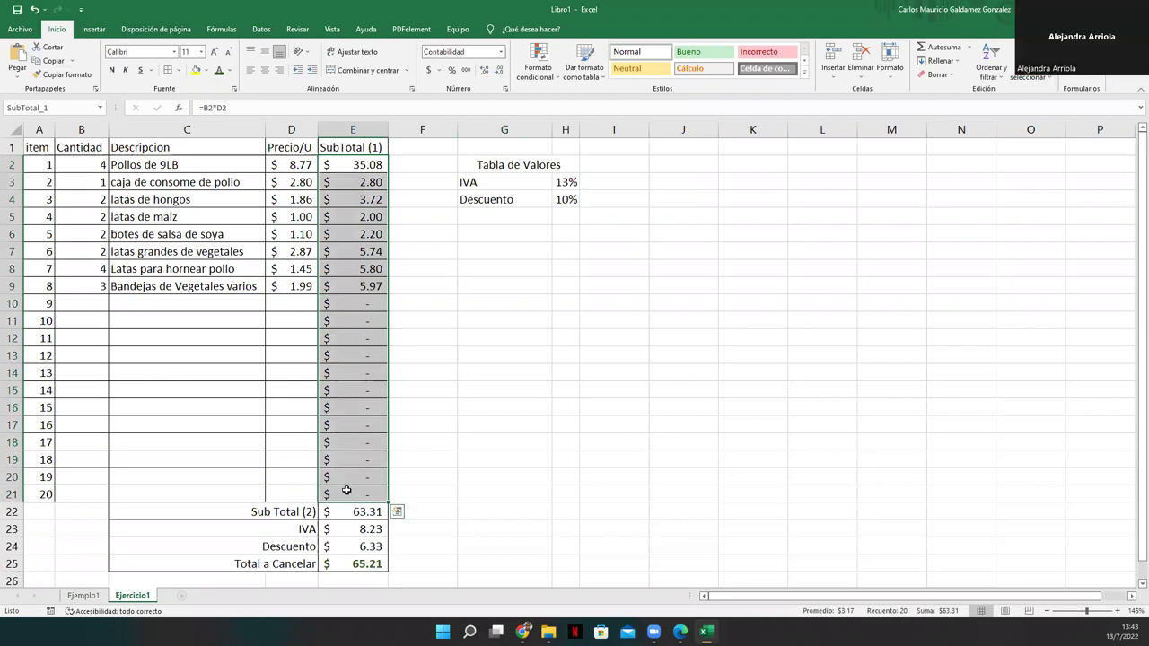
left_click(53, 108)
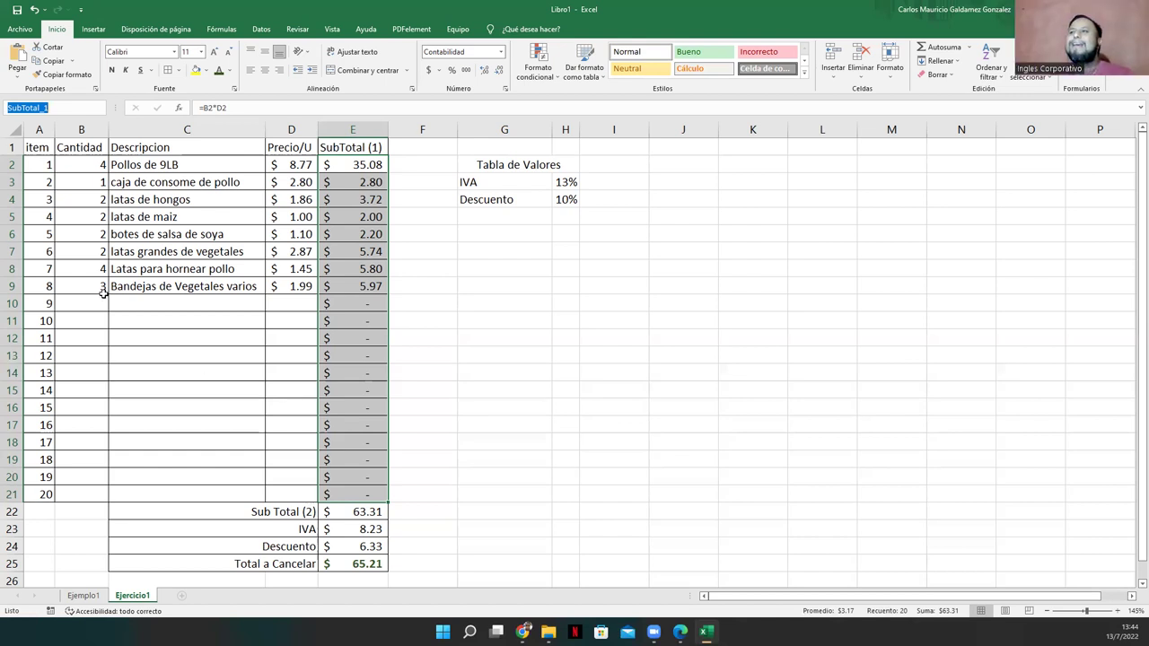
left_click(244, 311)
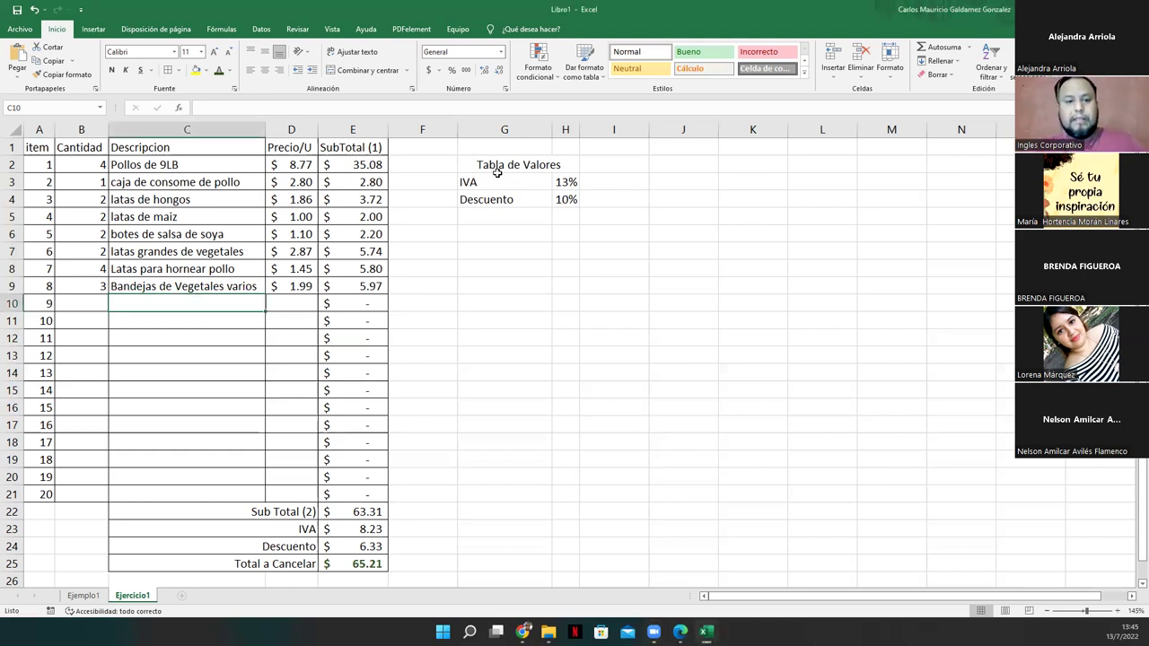
- Apply borders to all cells of the Tabla de Valores in G2:H4
left_click_drag(513, 169, 579, 202)
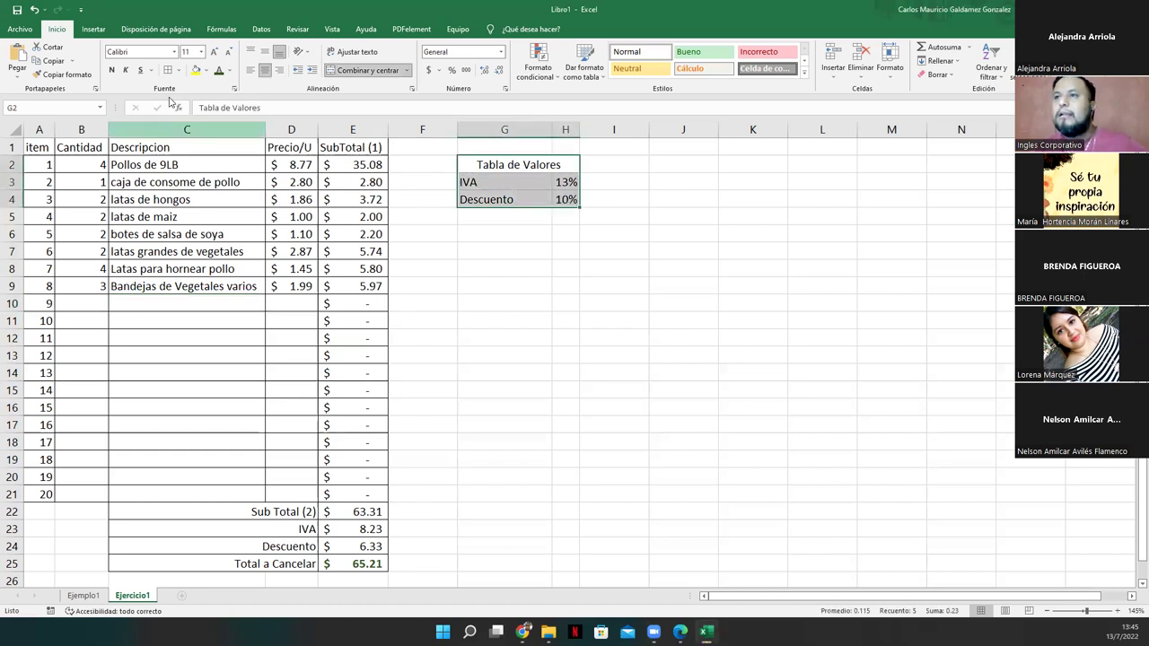
left_click(167, 69)
left_click(352, 251)
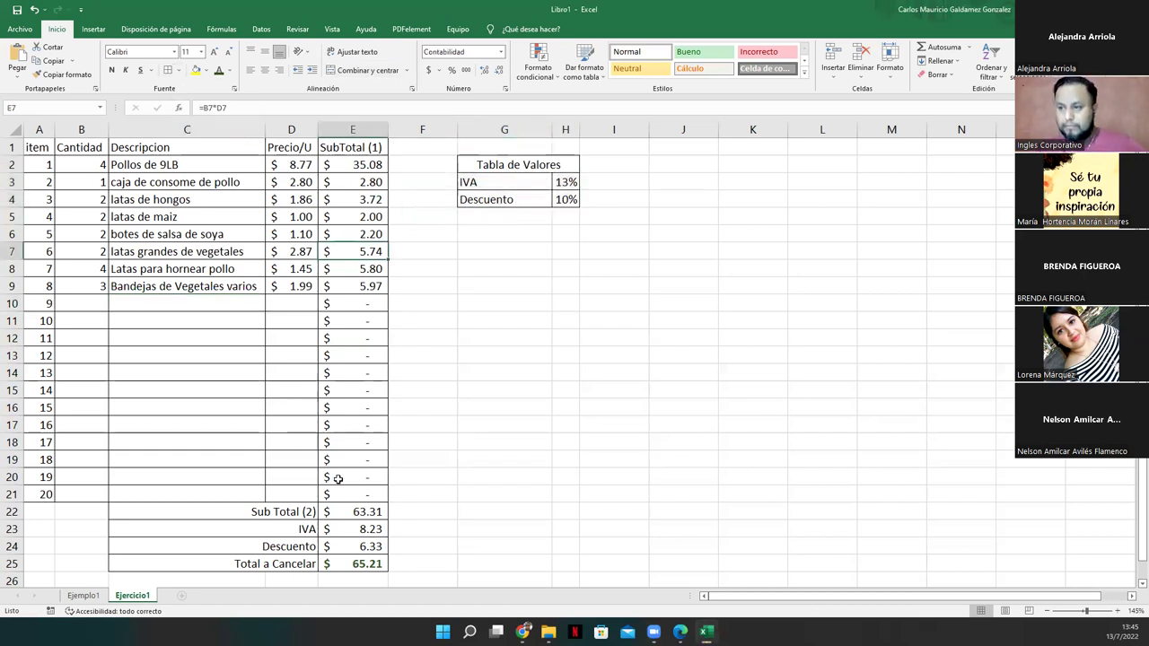
- Replace the E22 reference in the IVA formula in cell E23 with the name Sub_total_2, giving =Sub_total_2*IVA
left_click(347, 530)
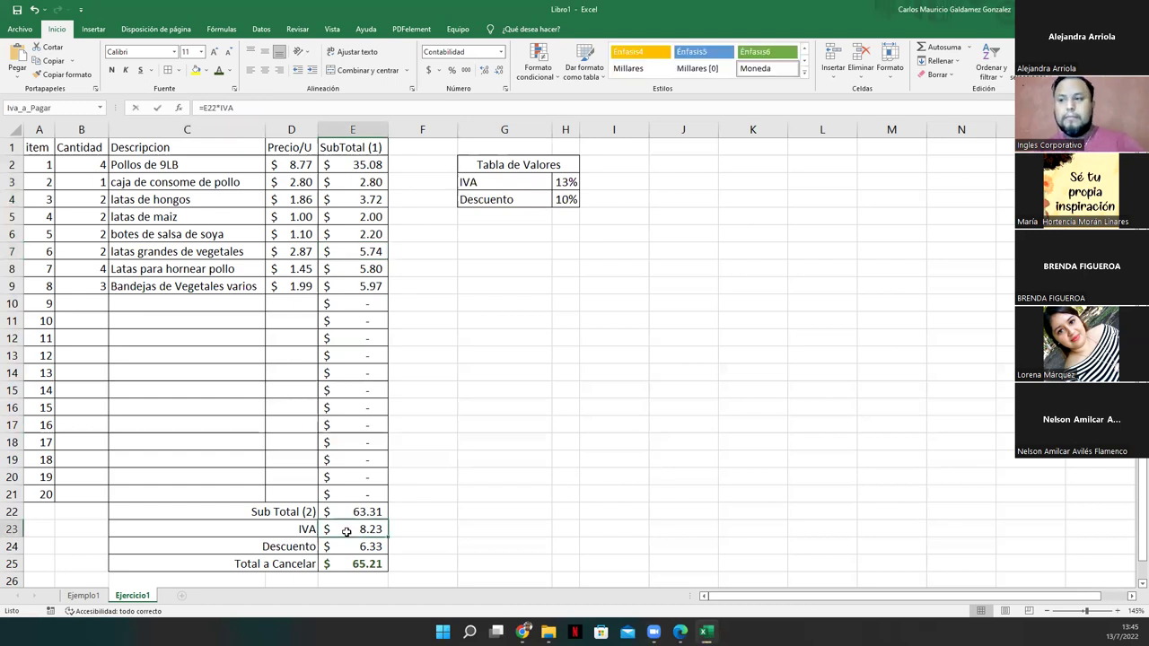
double_click(346, 530)
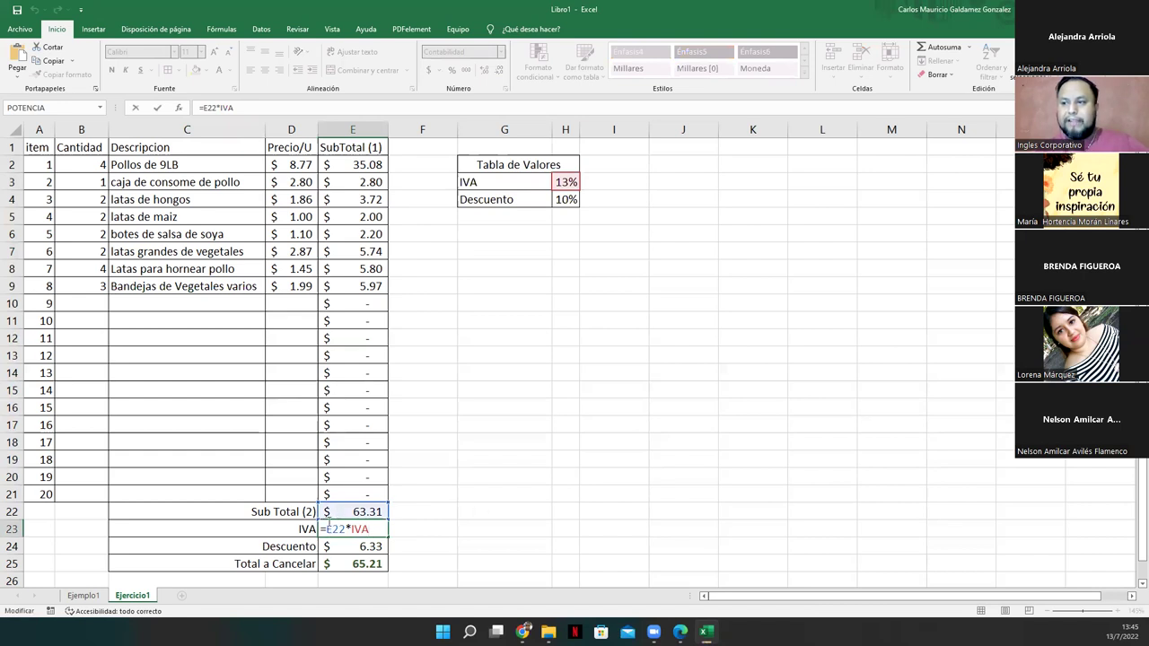
left_click_drag(326, 529, 347, 530)
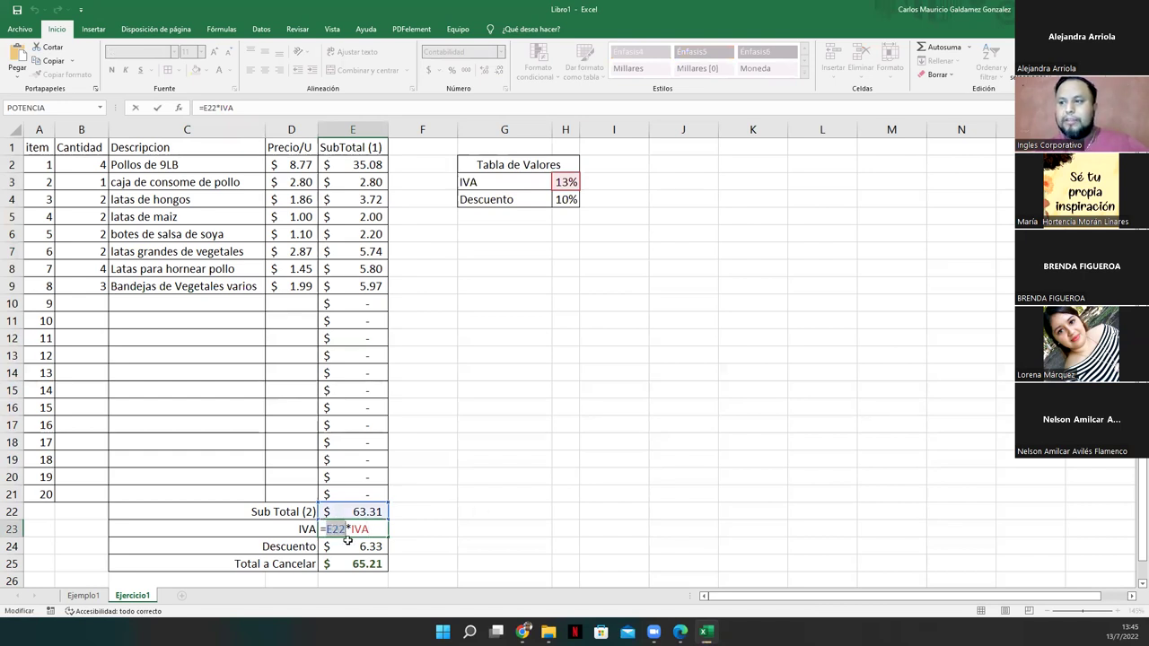
type("Sub")
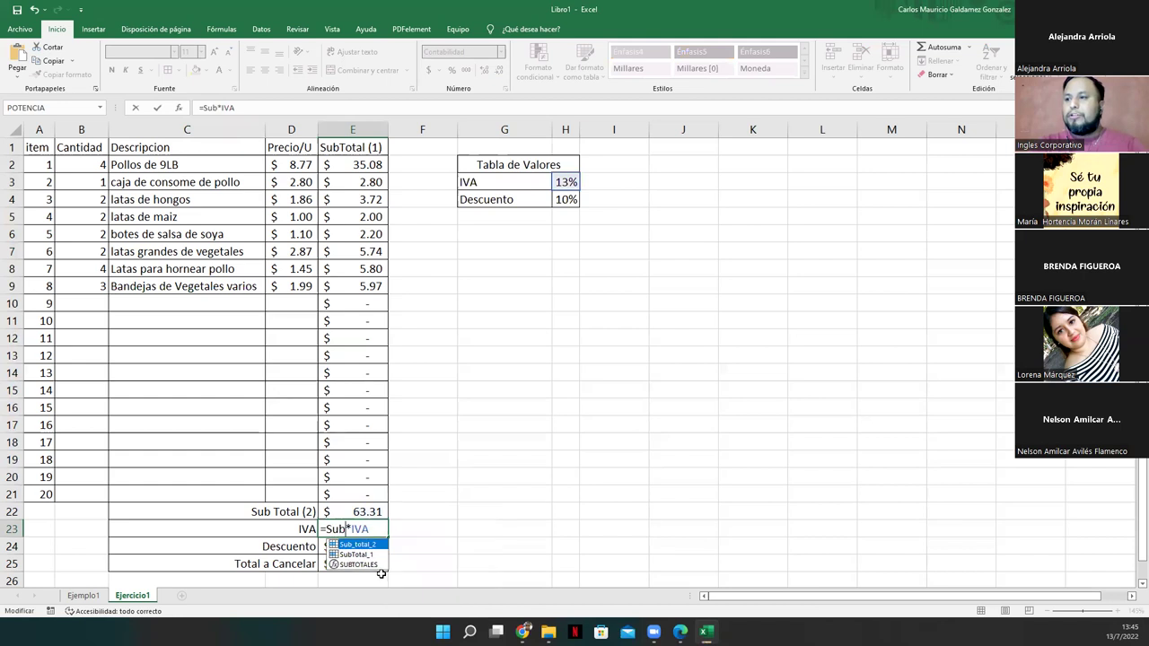
key("Tab")
key("ctrl+Return")
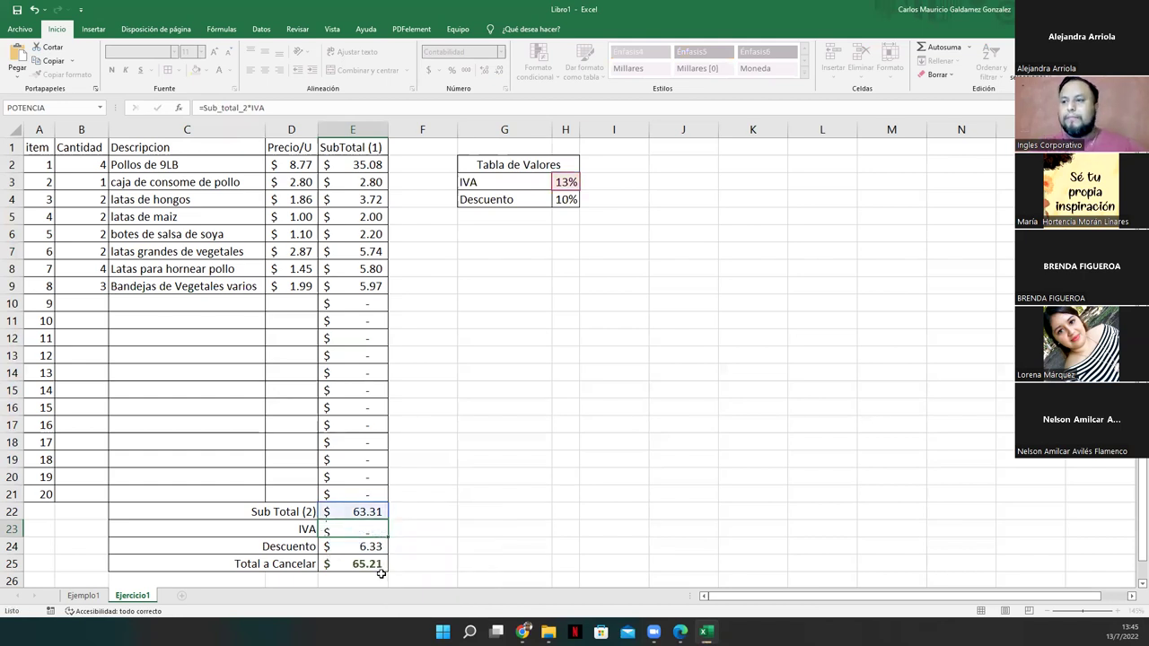
- Replace the E22 reference in the Descuento formula in cell E24 with the name Sub_total_2, giving =Sub_total_2*Descuento
key("Down")
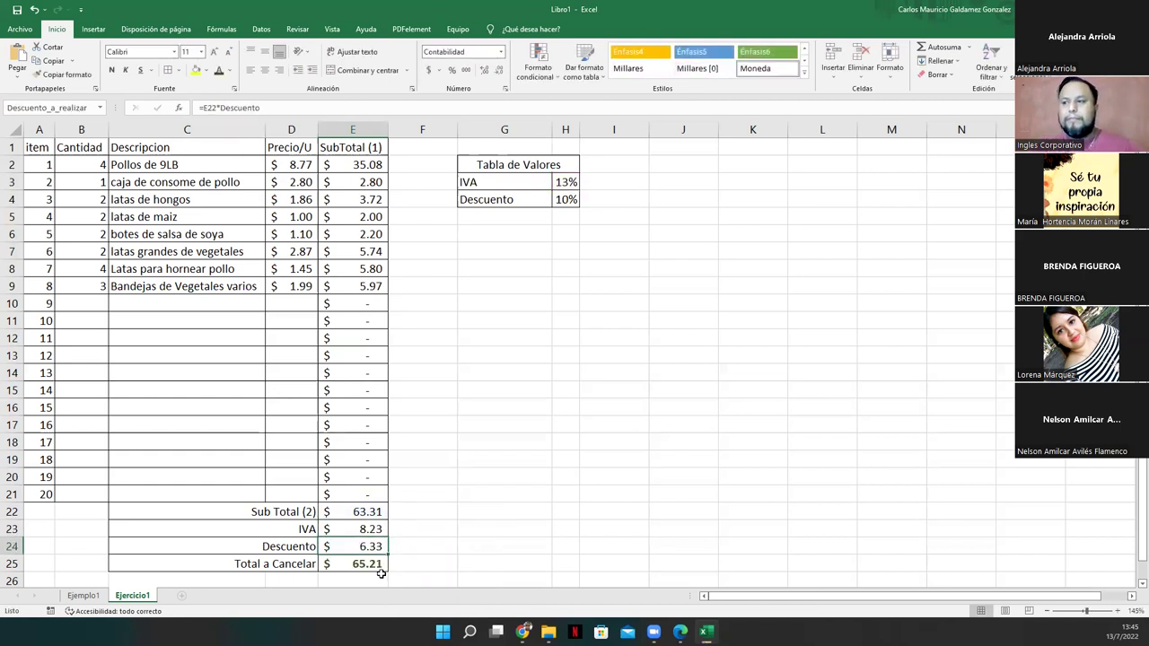
key("F2")
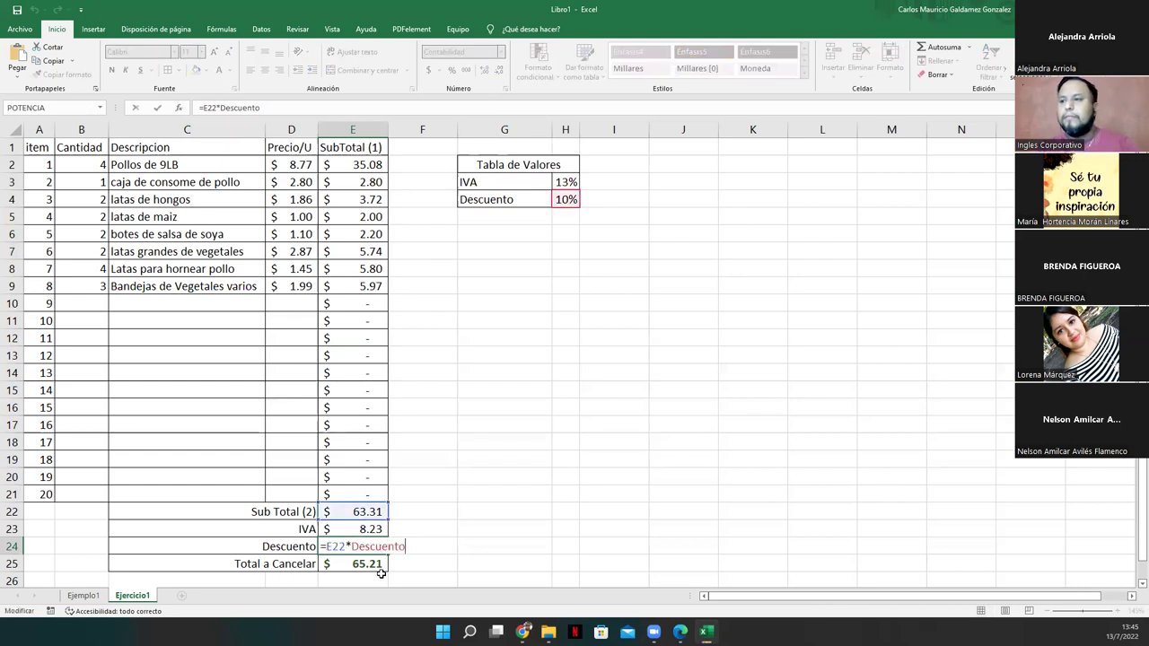
key("Left")
key("Left")
key("Left")
key("Left")
key("Left")
key("Left")
key("Left")
key("Left")
key("Left")
key("Left")
key("BackSpace")
key("BackSpace")
key("BackSpace")
type("Sub")
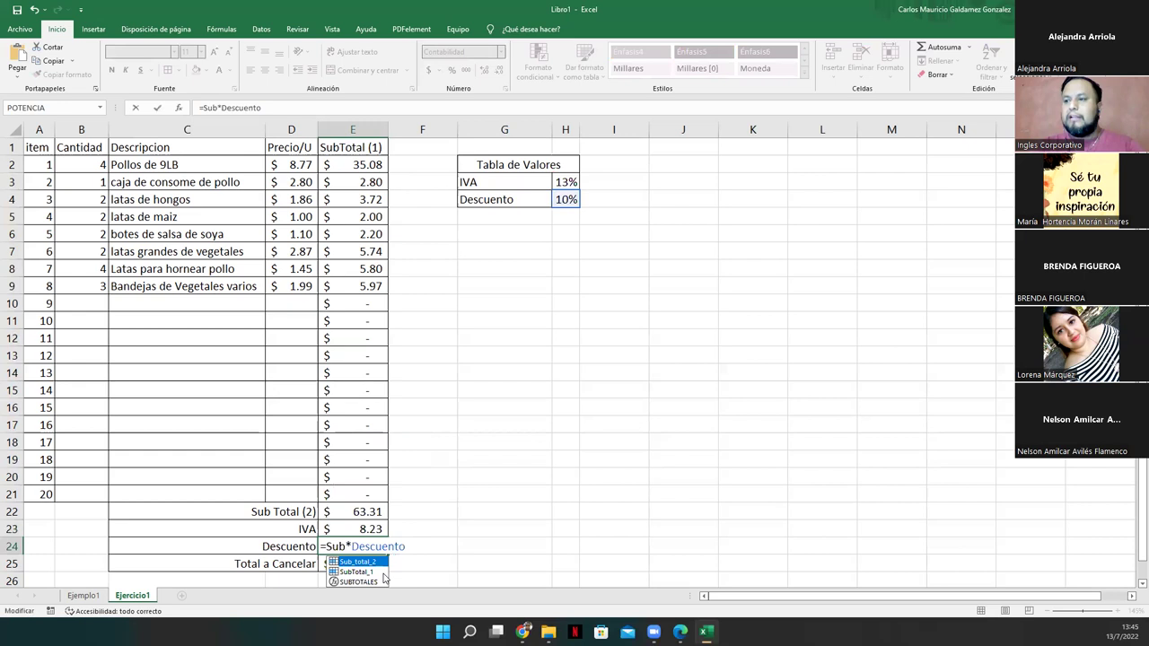
key("Tab")
key("Return")
- Inspect the IVA formula in cell E23 and the commands for using defined names in formulas
key("Up")
key("Up")
key("F2")
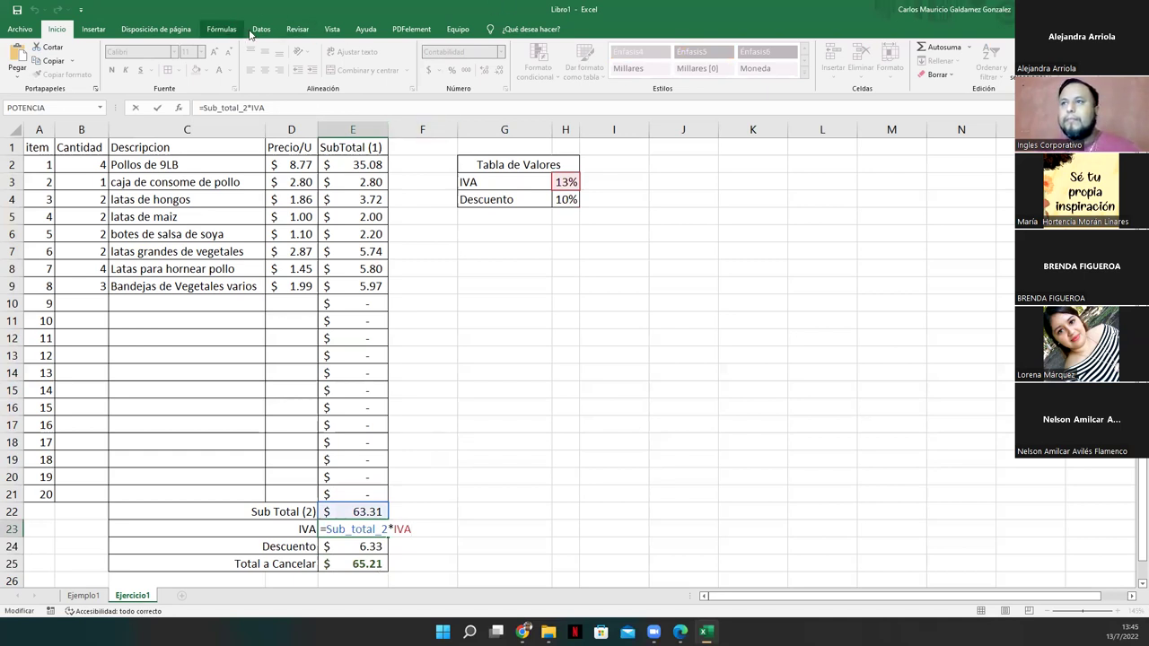
left_click(260, 29)
left_click(215, 29)
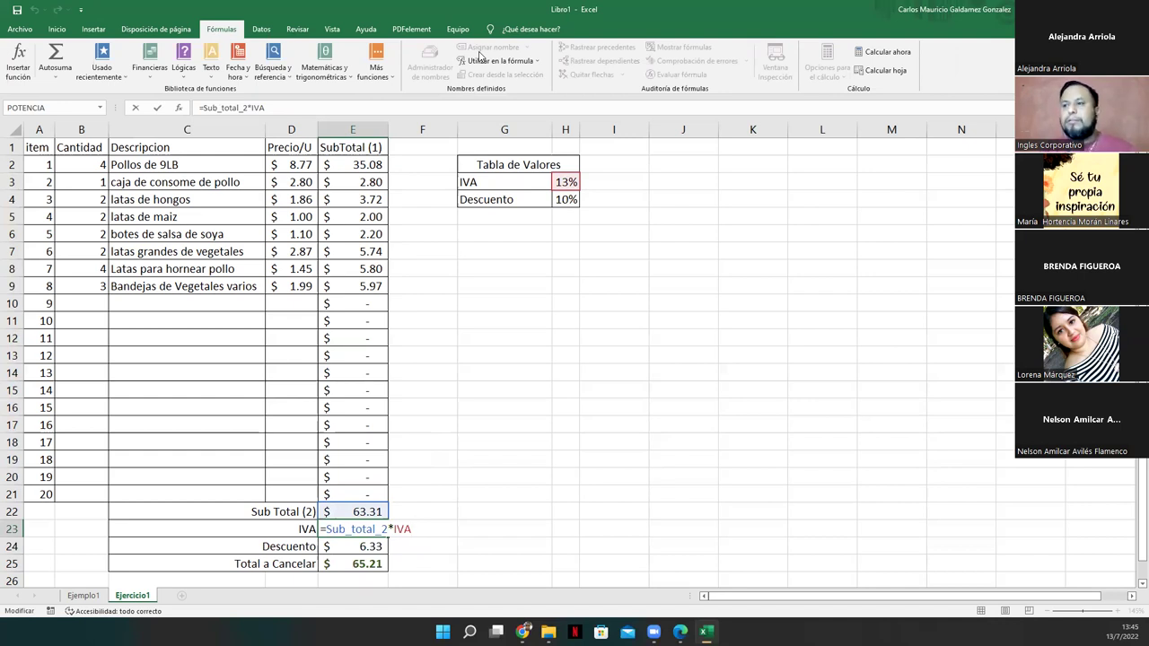
left_click(433, 262)
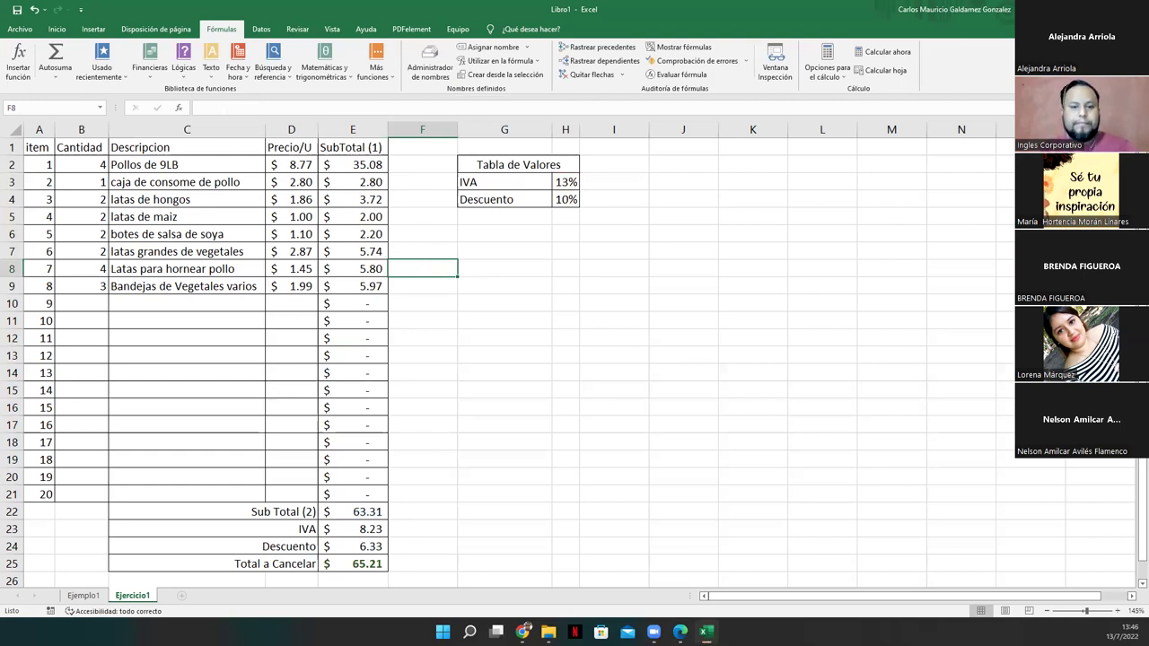
key("alt+Tab")
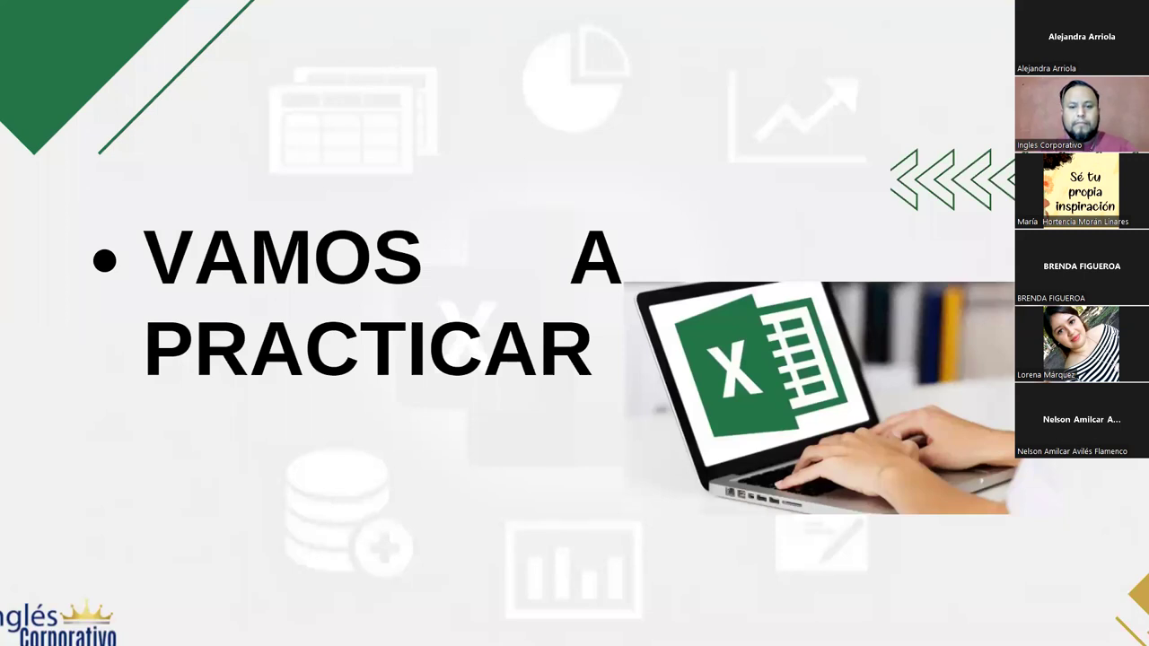
key("alt+Tab")
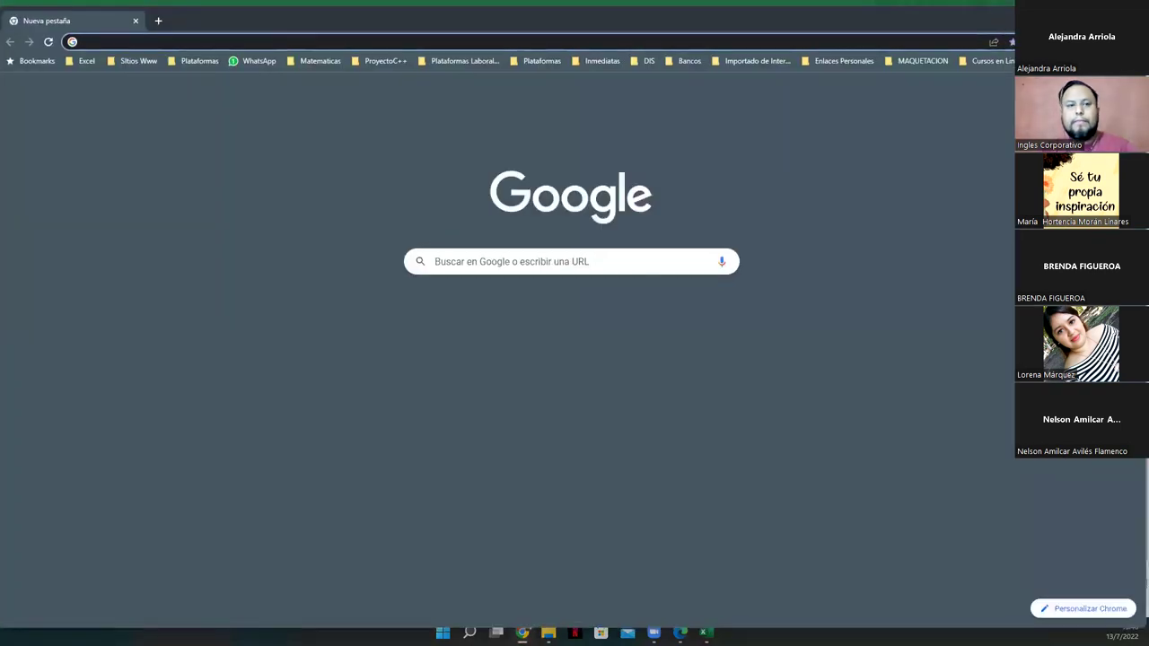
key("alt+Tab")
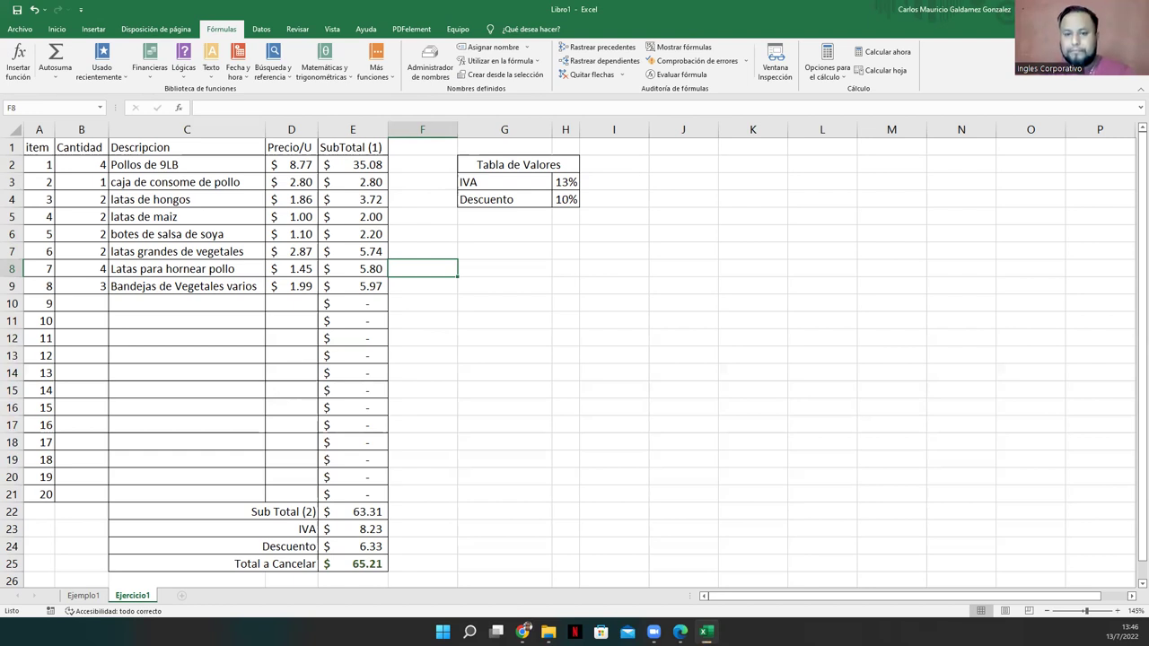
- Inspect the Descuento formula in cell E24 and the names it uses
left_click(342, 547)
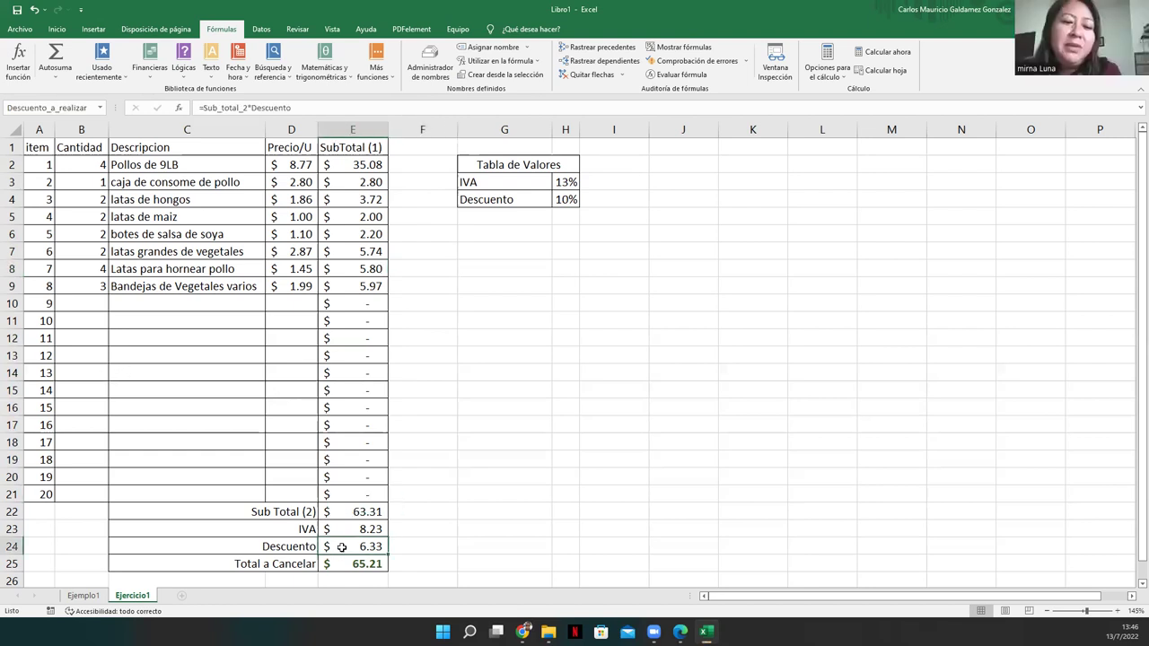
double_click(342, 547)
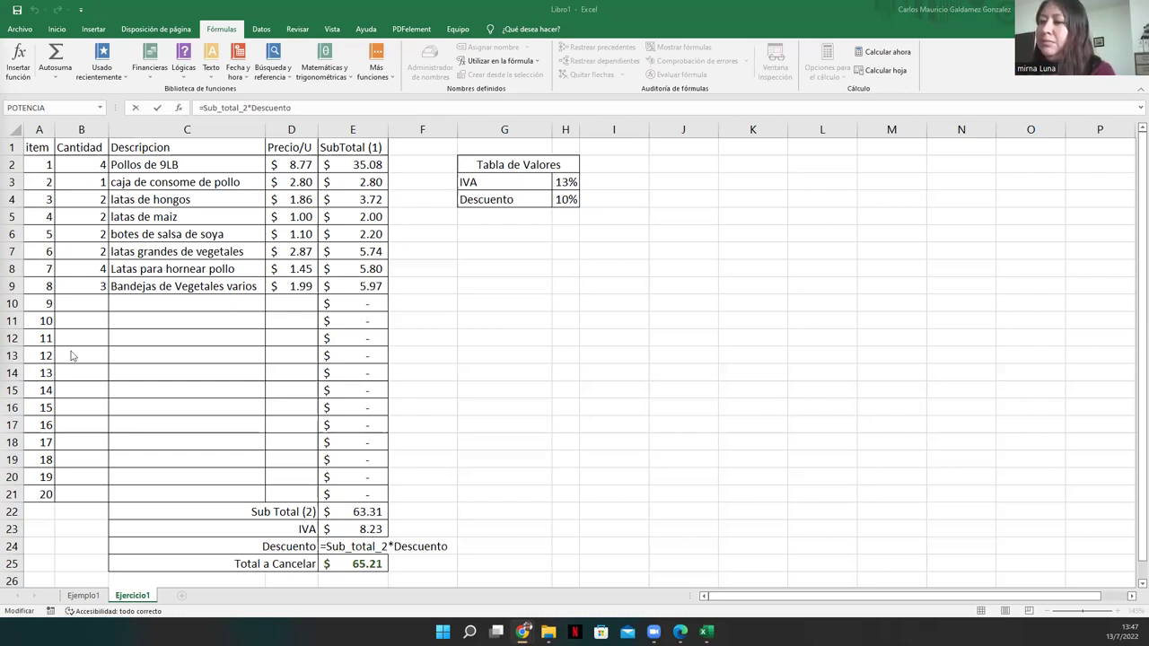
key("ctrl+Return")
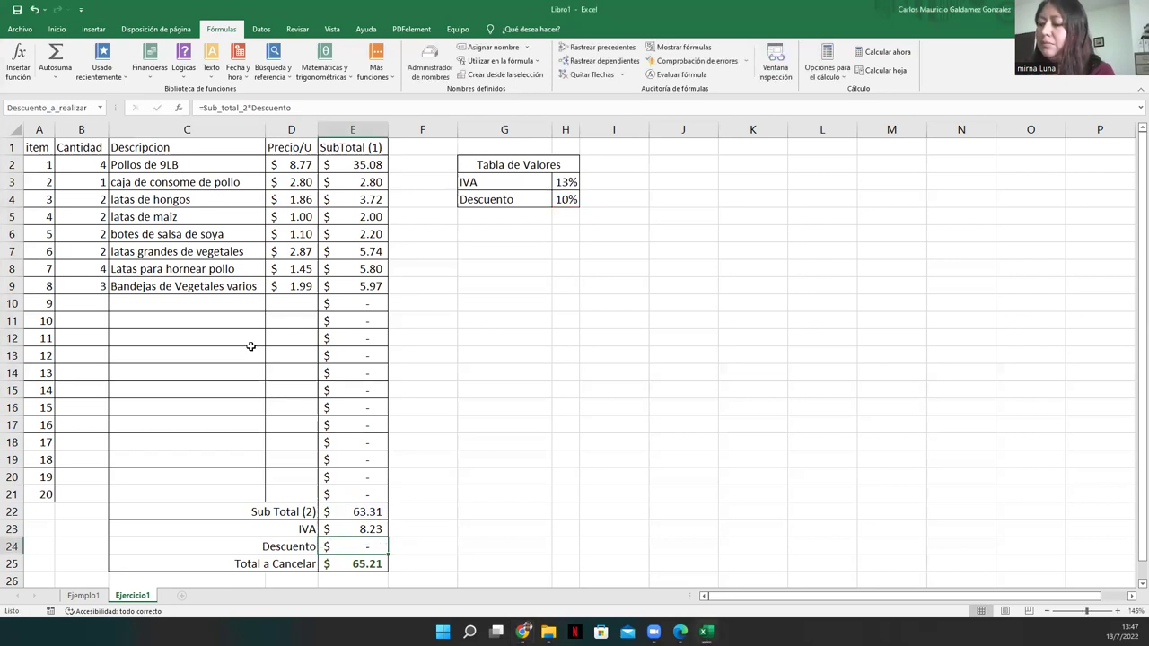
- Add a new sheet after Ejercicio1 and rename it Tarea1
left_click(208, 308)
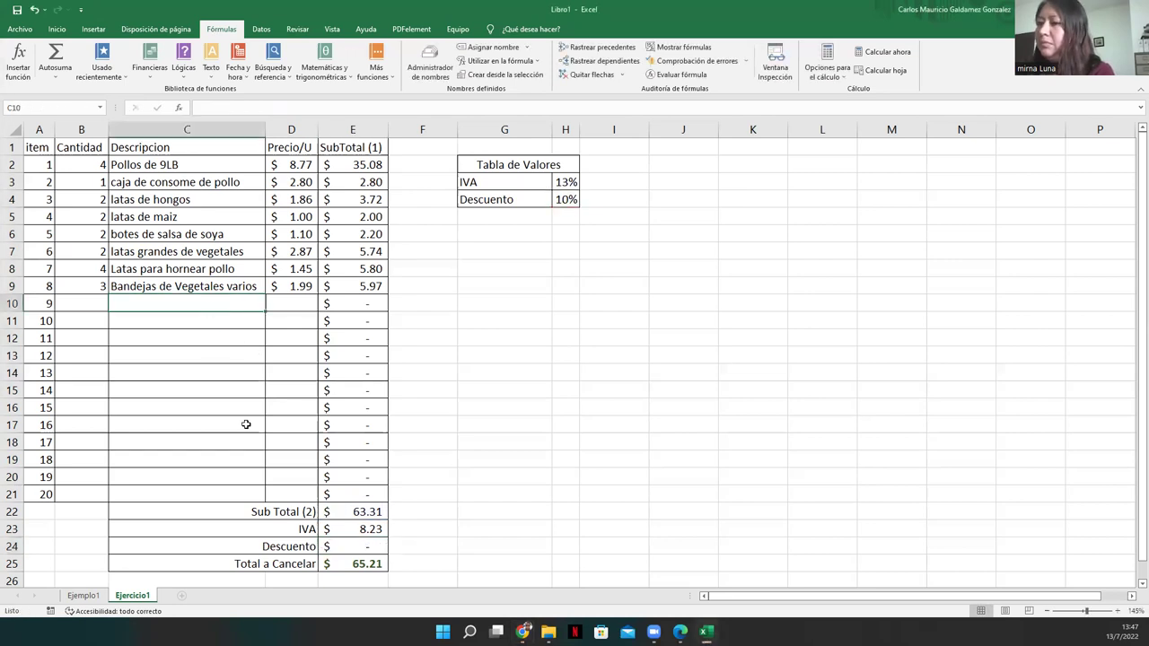
left_click(180, 596)
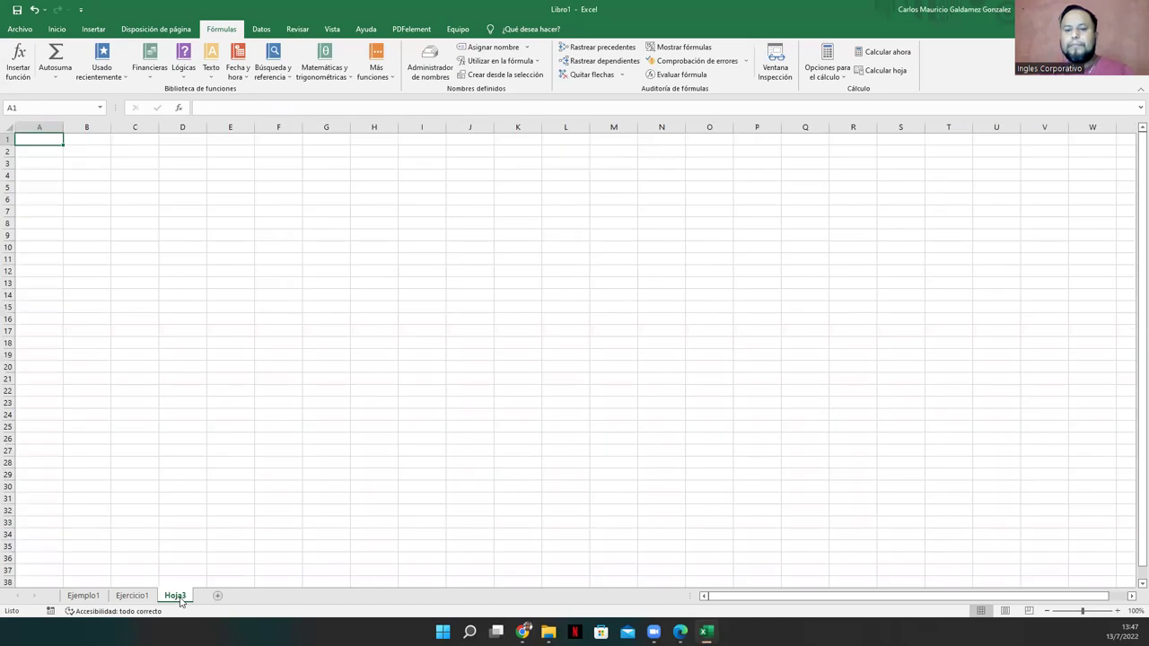
type("Ta")
left_click(181, 596)
double_click(180, 597)
type("Tar")
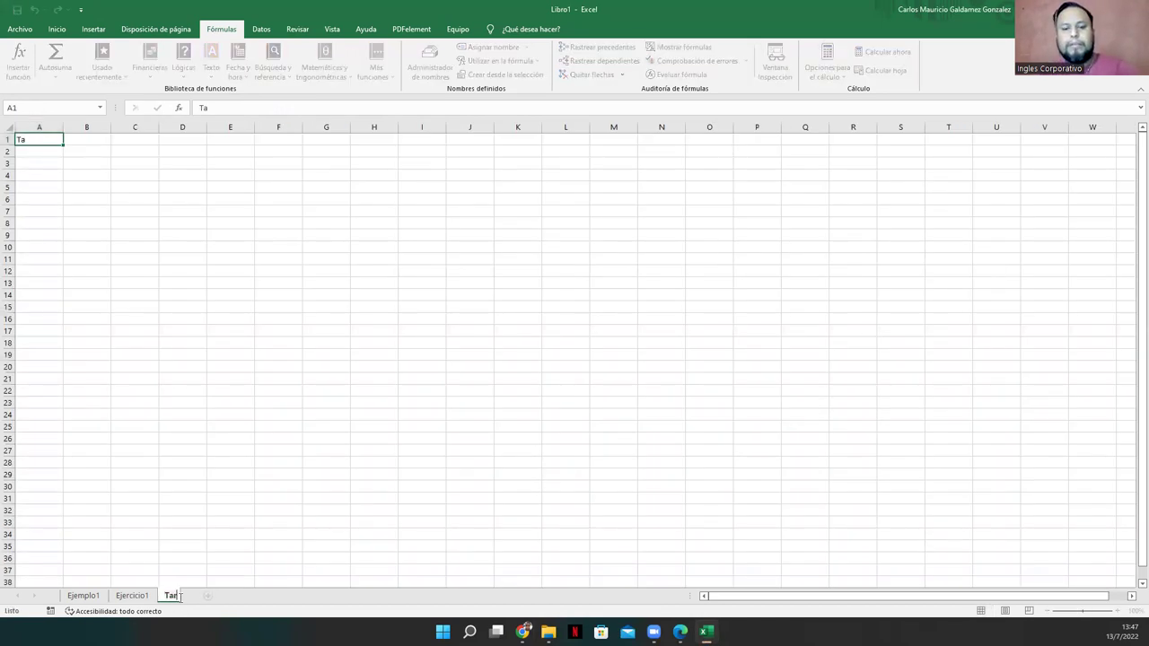
type("ea1")
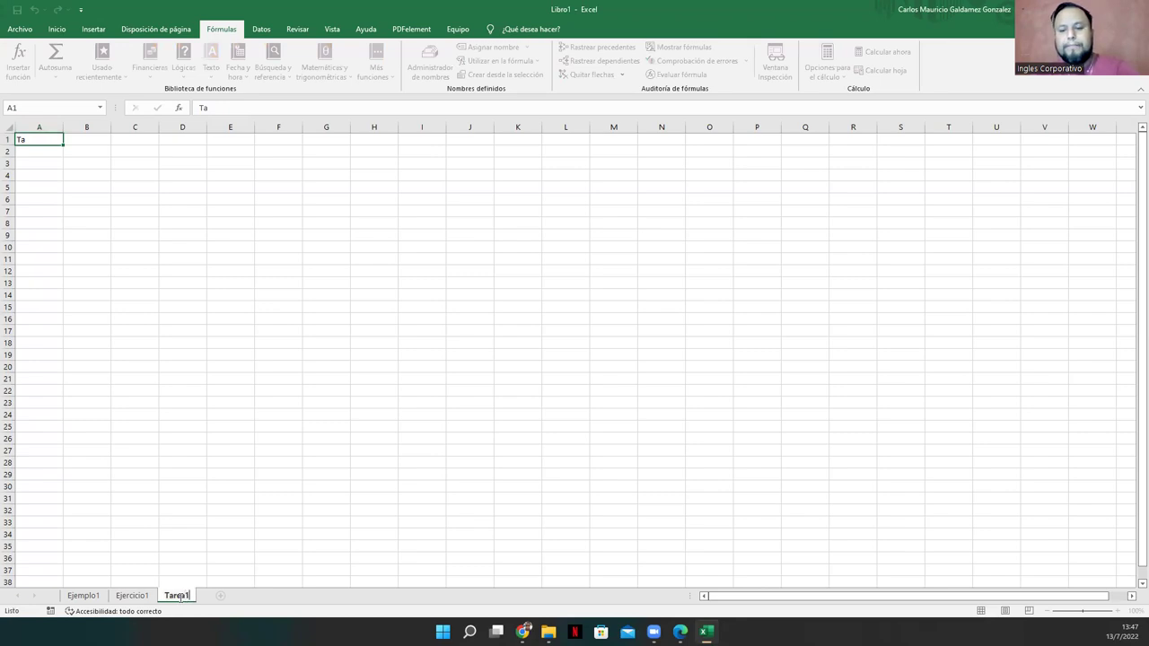
key("Return")
- Switch to a blank Notepad document over the Tarea1 sheet and write "Dado el contenido de la Clase realizar la siguiente asignación:"
left_click(132, 596)
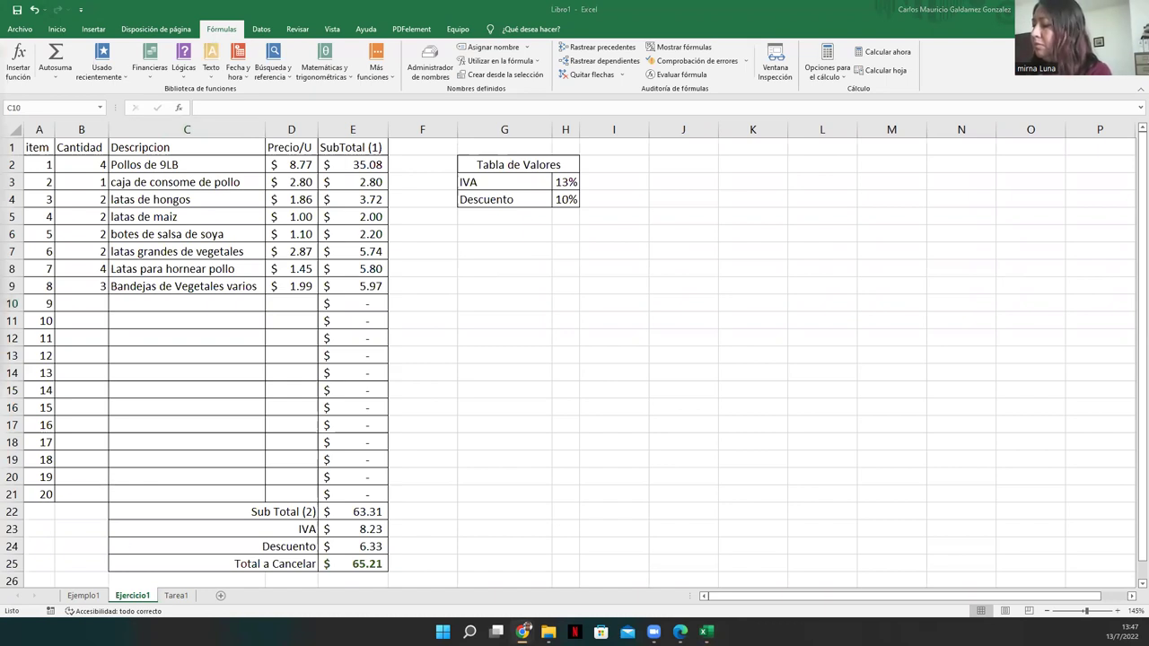
left_click(176, 595)
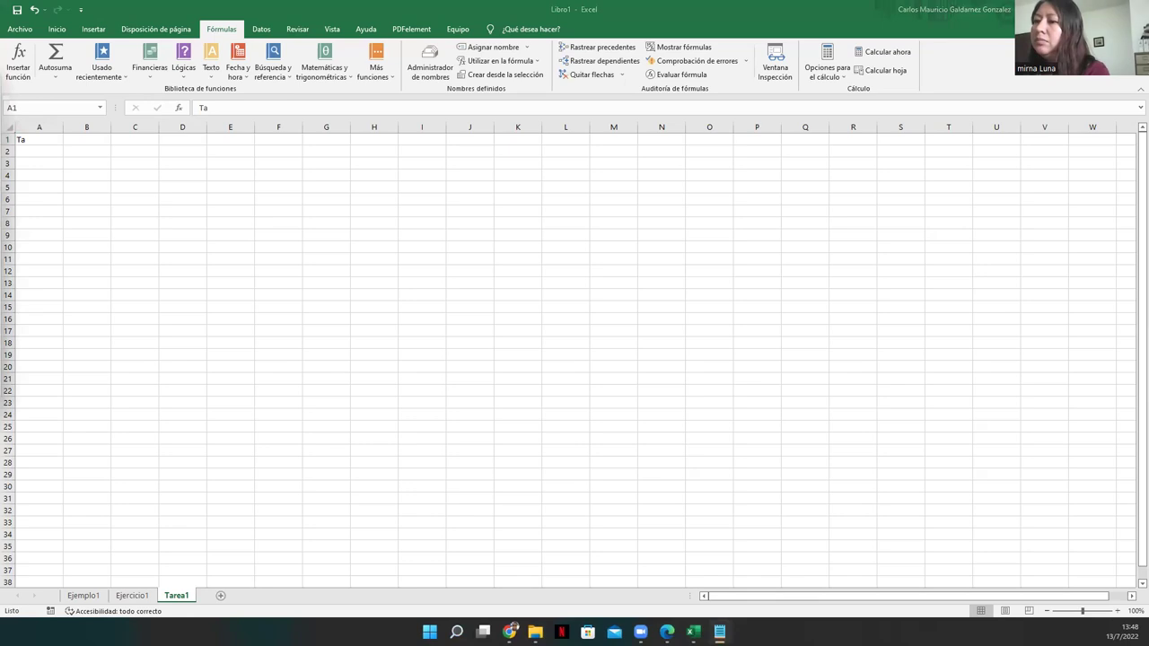
type("Dado ")
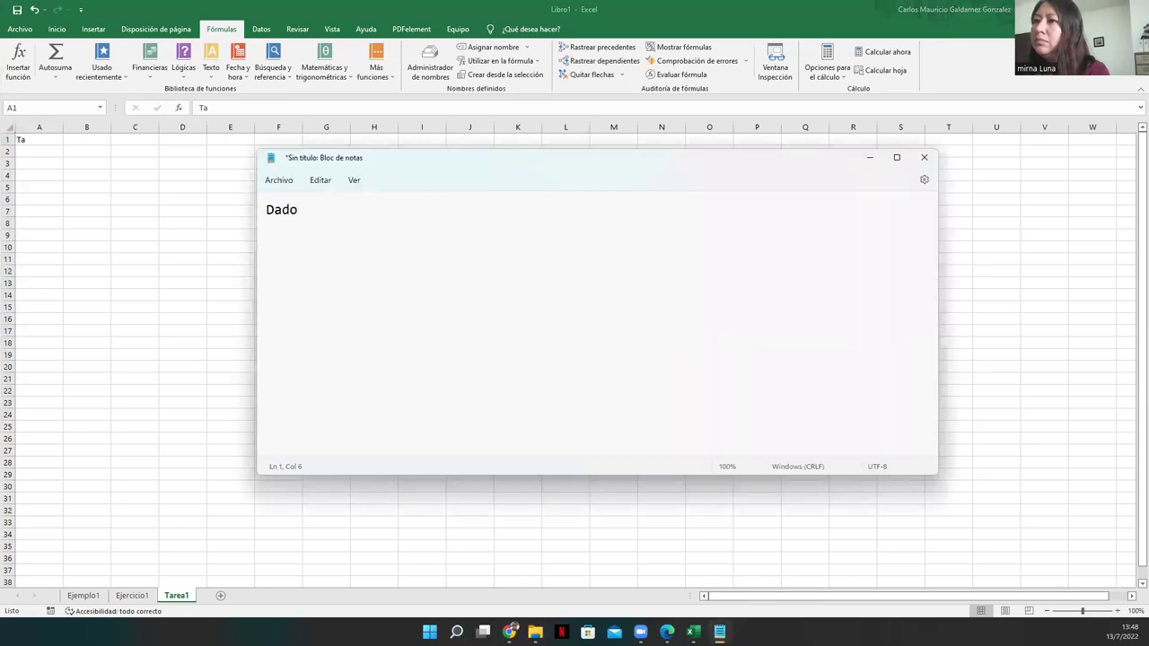
type("el contenido de ")
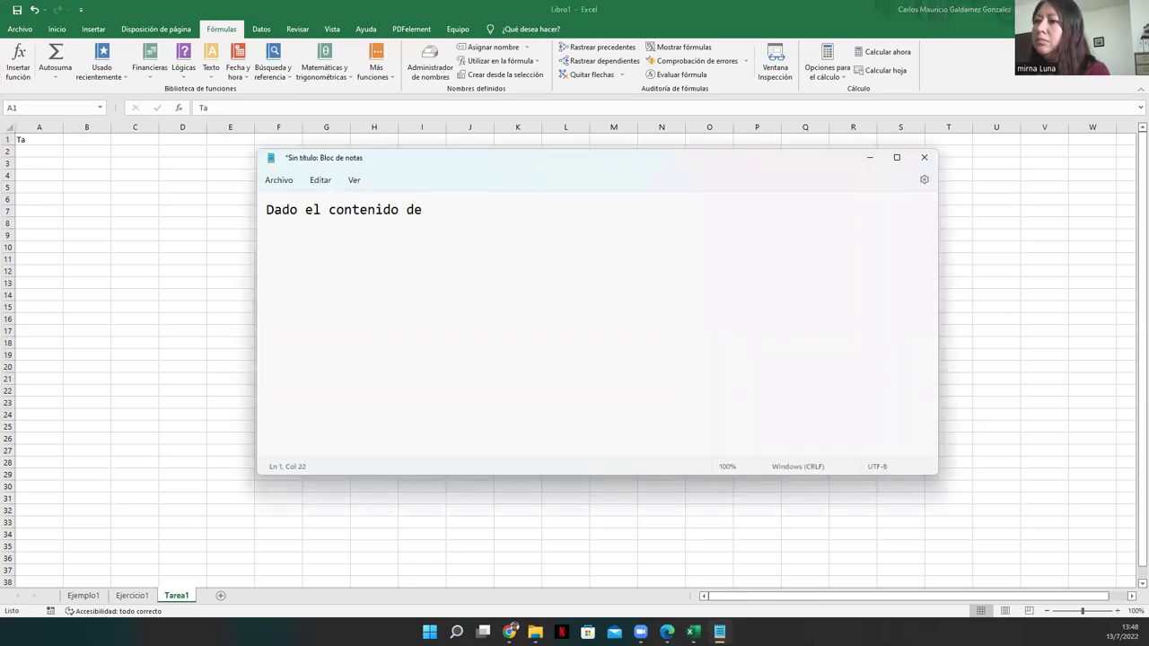
type("la Clase re")
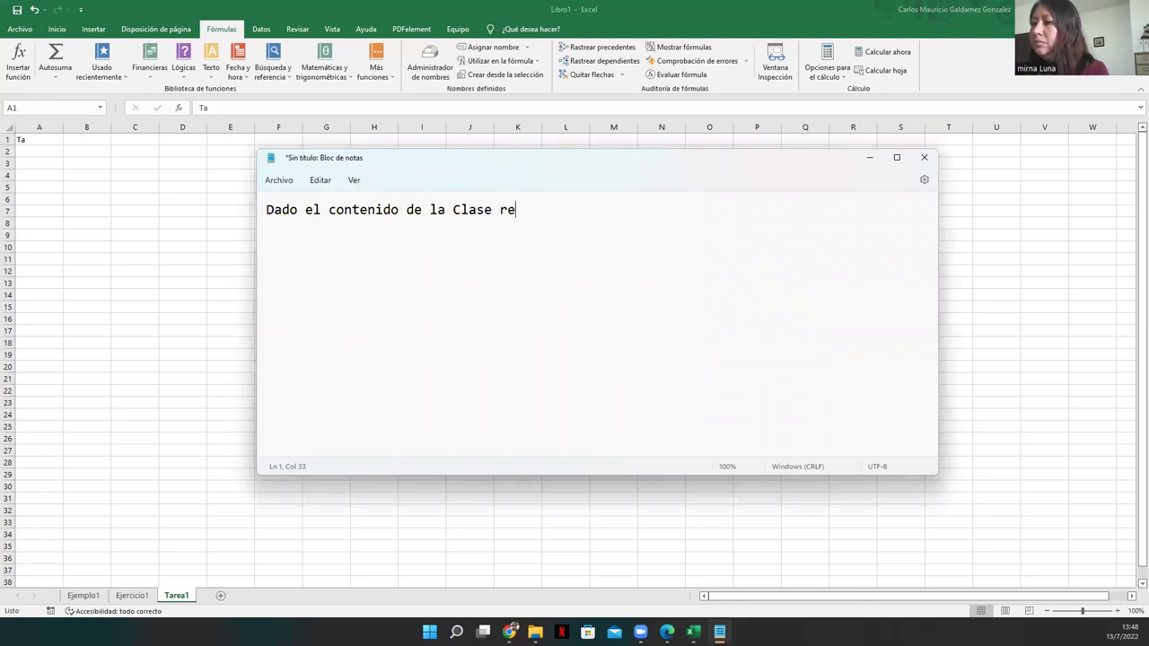
type("alizar la sigu")
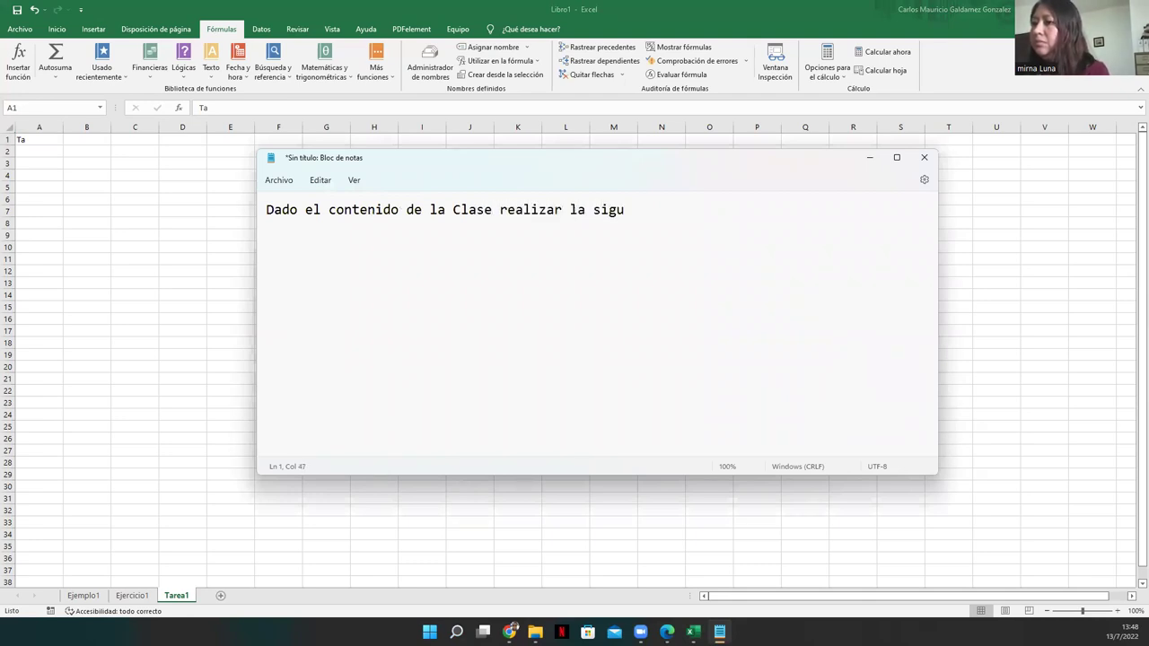
type("iente asignaci")
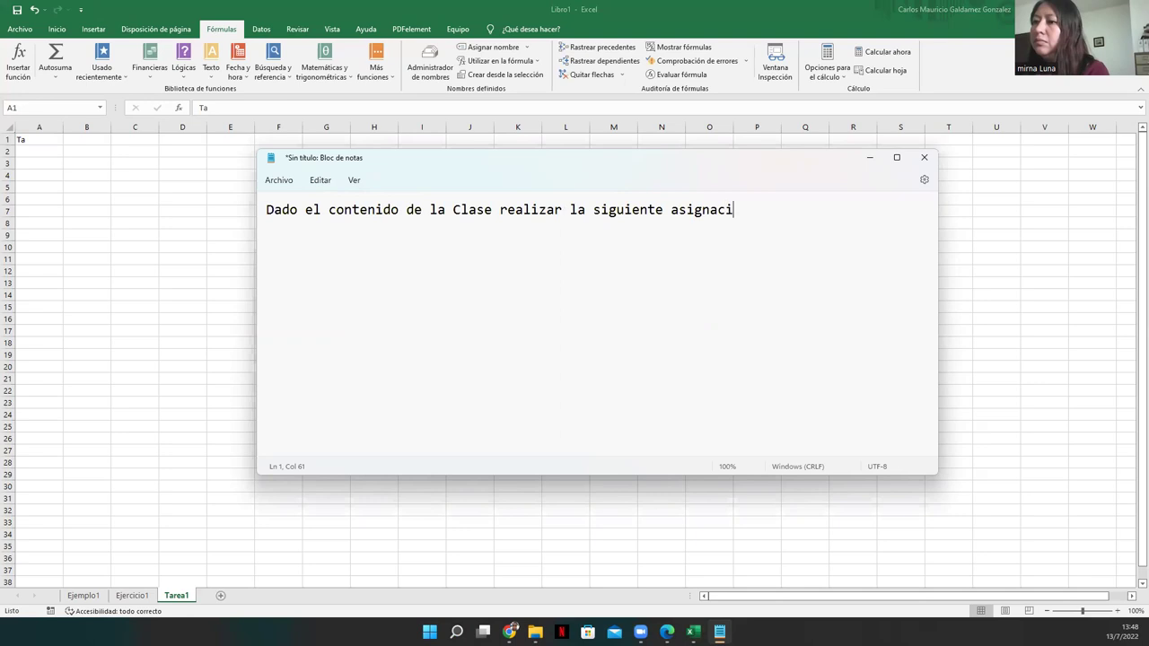
type("ón: En la ")
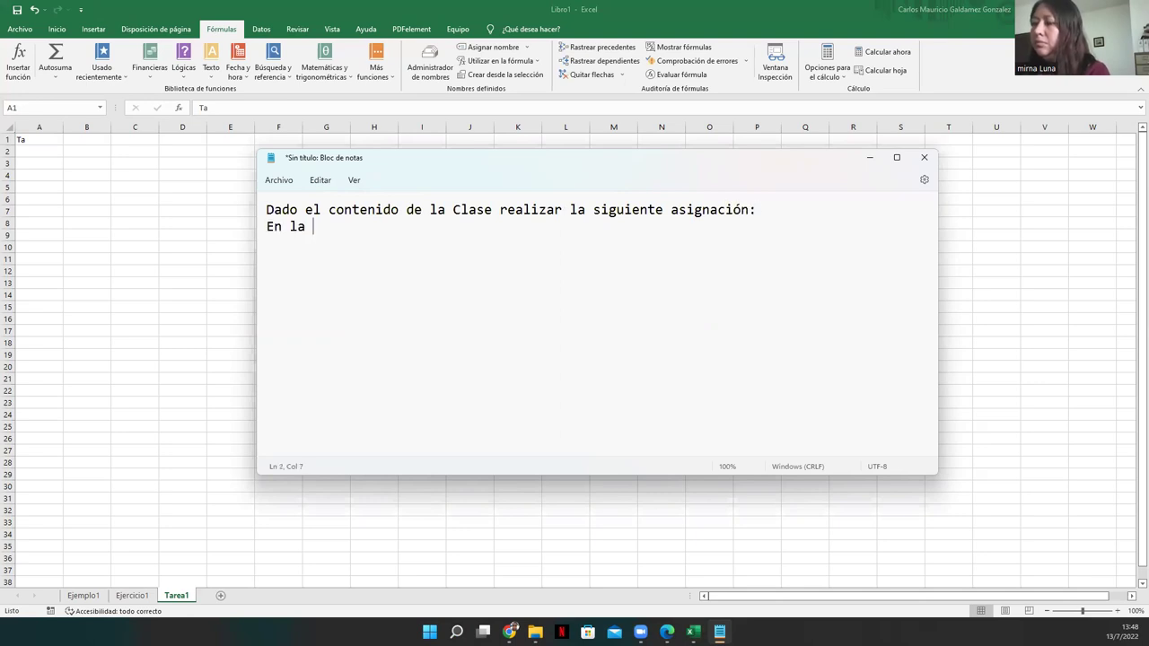
- Add the lines "En la Hoja 3 del Libro donde se han trabajado los Ejemplos y el Ejercicio" and "Crear una Hoja al cual llamaremos Tarea 1"
type("Hoja 3 d")
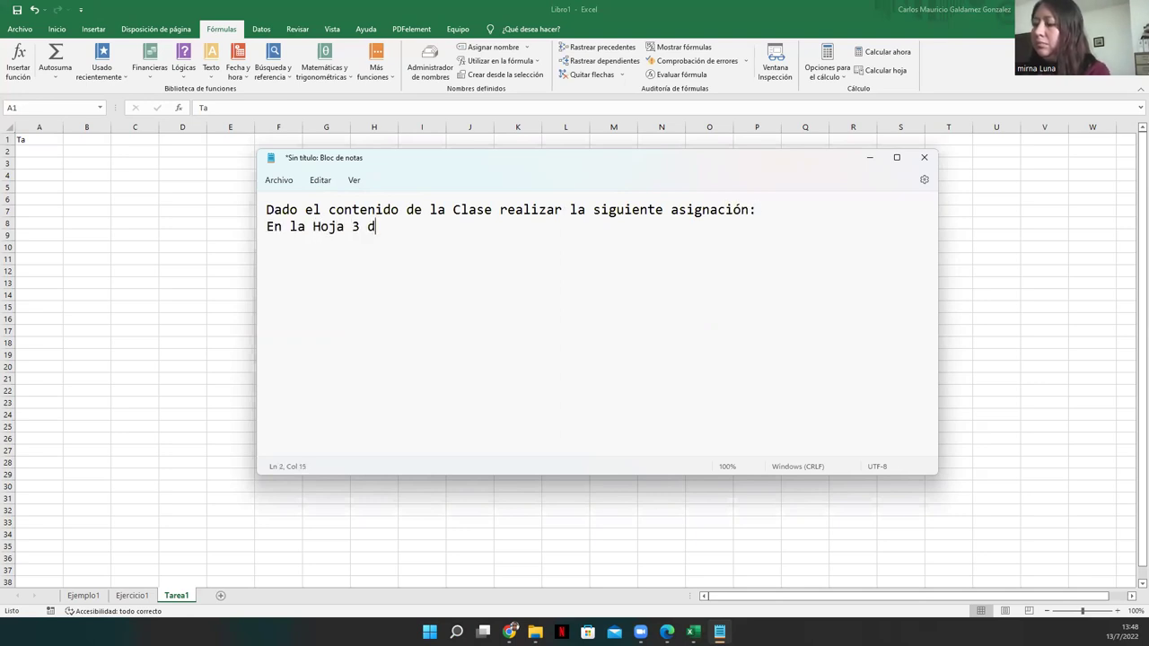
type("el Libro donde se han trabajado los Ejemplos y el Ejercicio")
key("Return")
type("Crear una Hoja al cual llamaremos Tarea 1E")
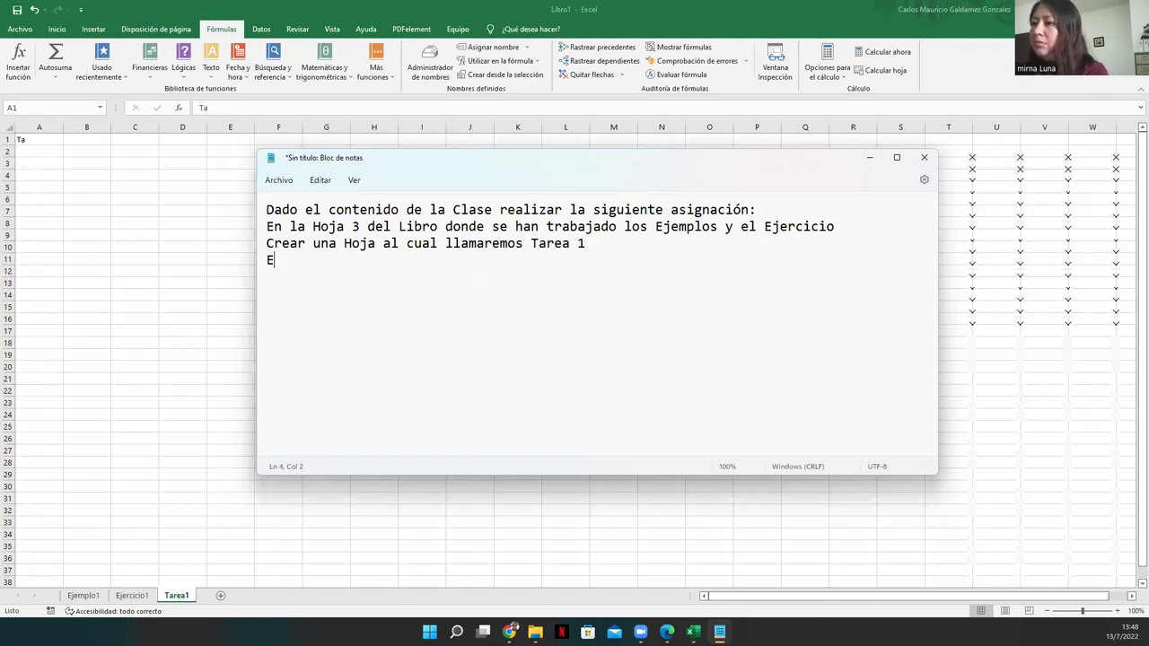
- Add the line "En ella se realizara lo siguiente:" followed by the item "1. Crear una tabla de nomina de pagos:"
type("n ella se re")
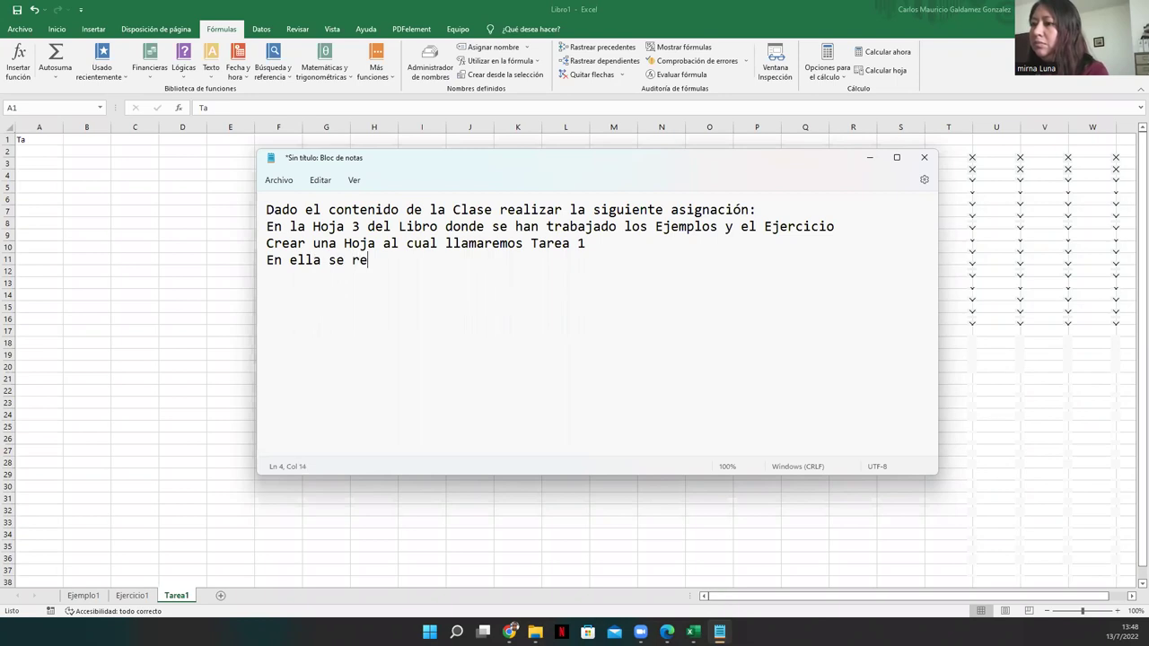
type("alizara lo sigu")
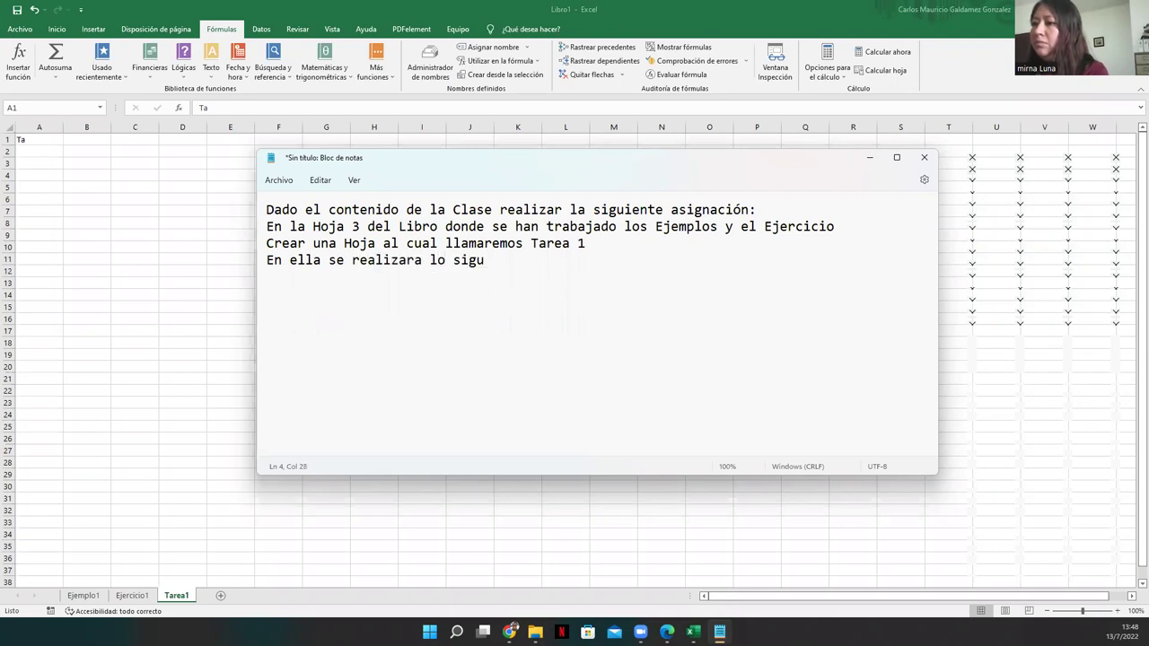
type("iente:1")
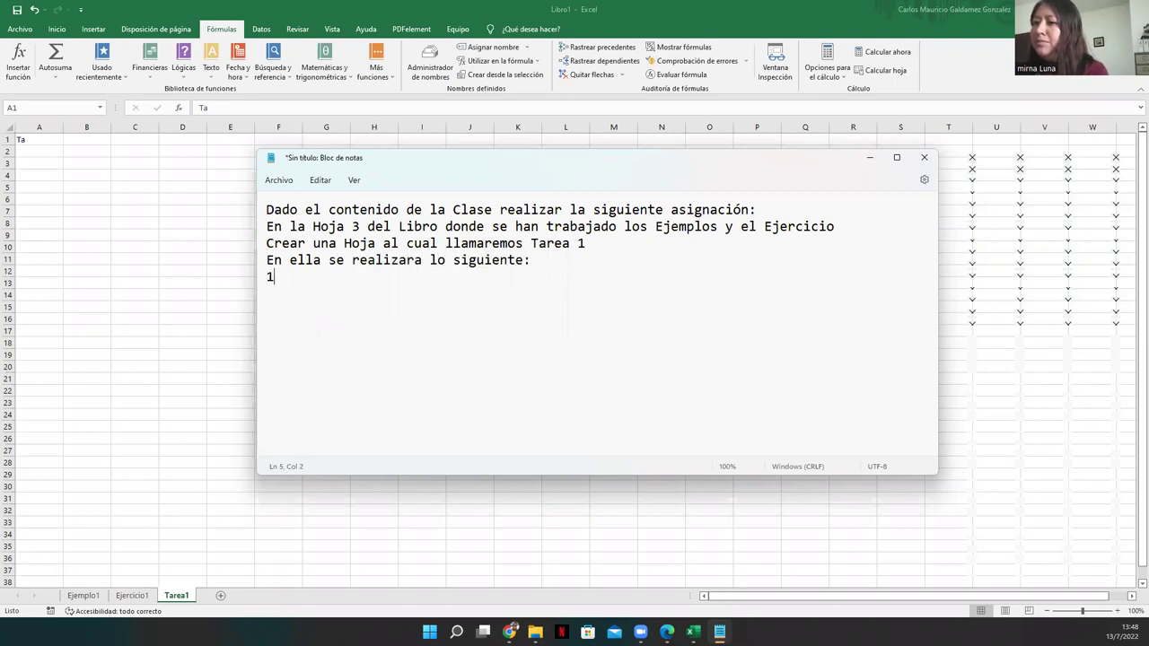
type(". Crea")
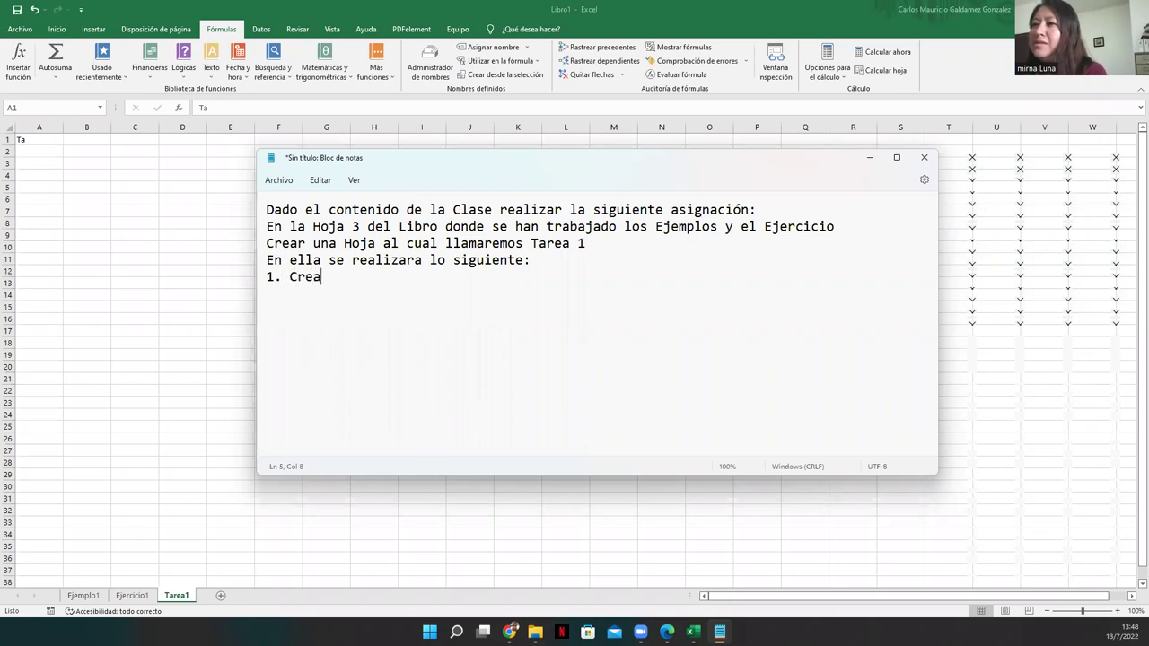
type("r una ta")
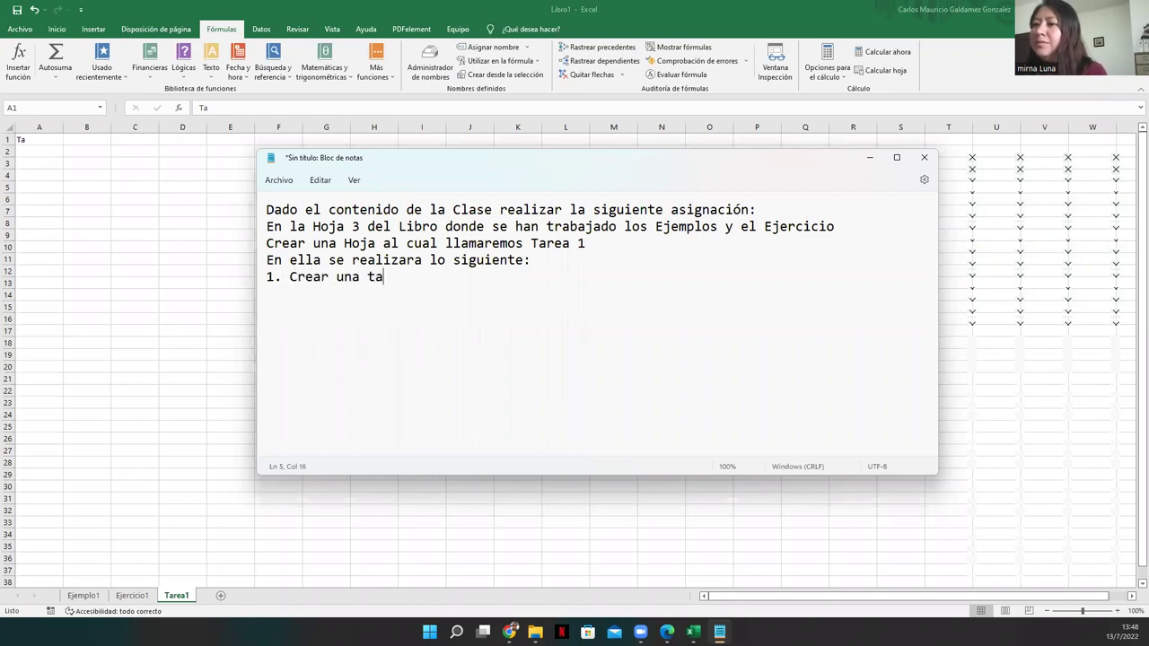
type("bla con nomina d")
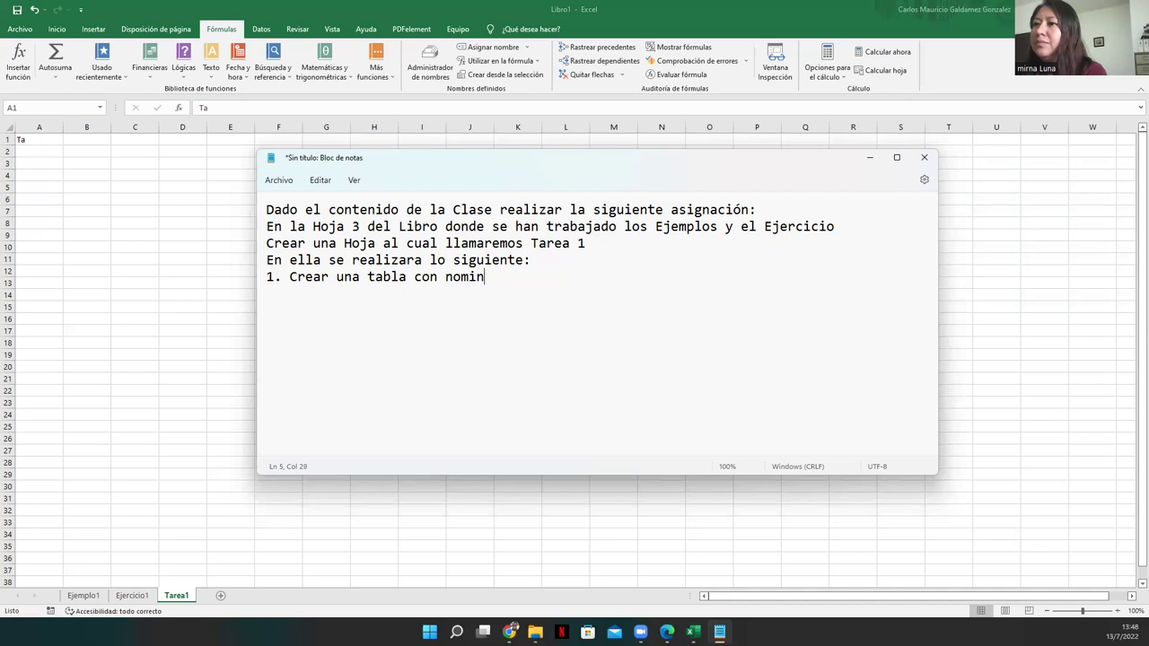
key("BackSpace")
key("BackSpace")
key("BackSpace")
key("BackSpace")
key("BackSpace")
key("BackSpace")
key("BackSpace")
key("BackSpace")
key("BackSpace")
key("BackSpace")
key("BackSpace")
key("BackSpace")
type("de nomina de paogs")
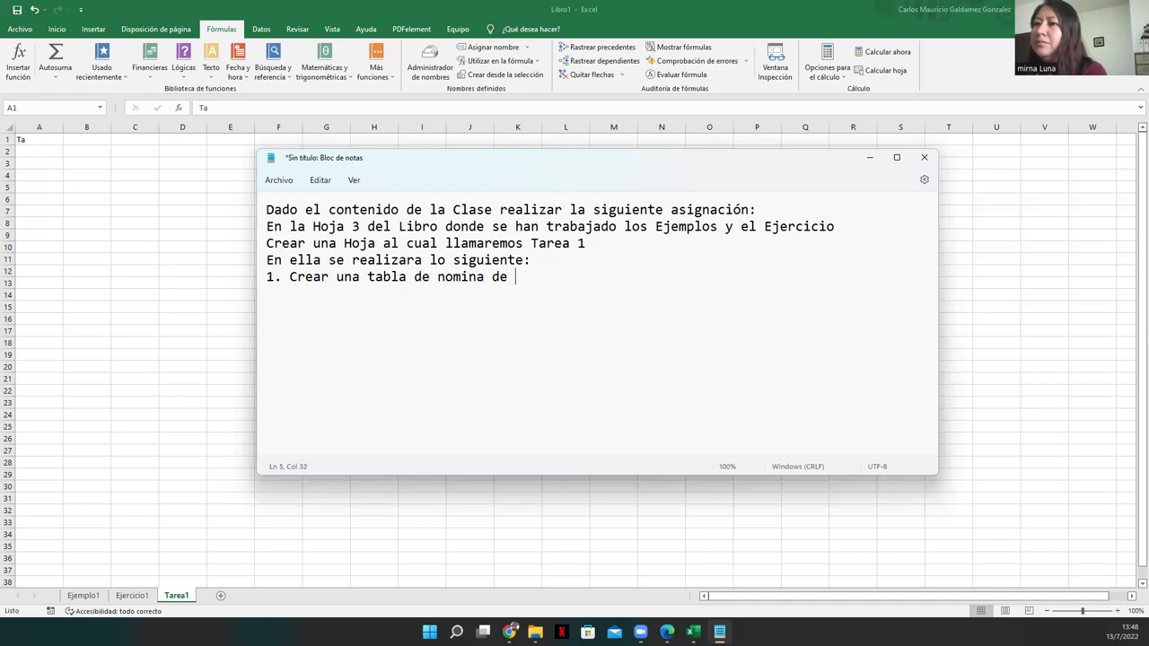
key("BackSpace")
key("BackSpace")
key("BackSpace")
type("gos: 2. Crear u")
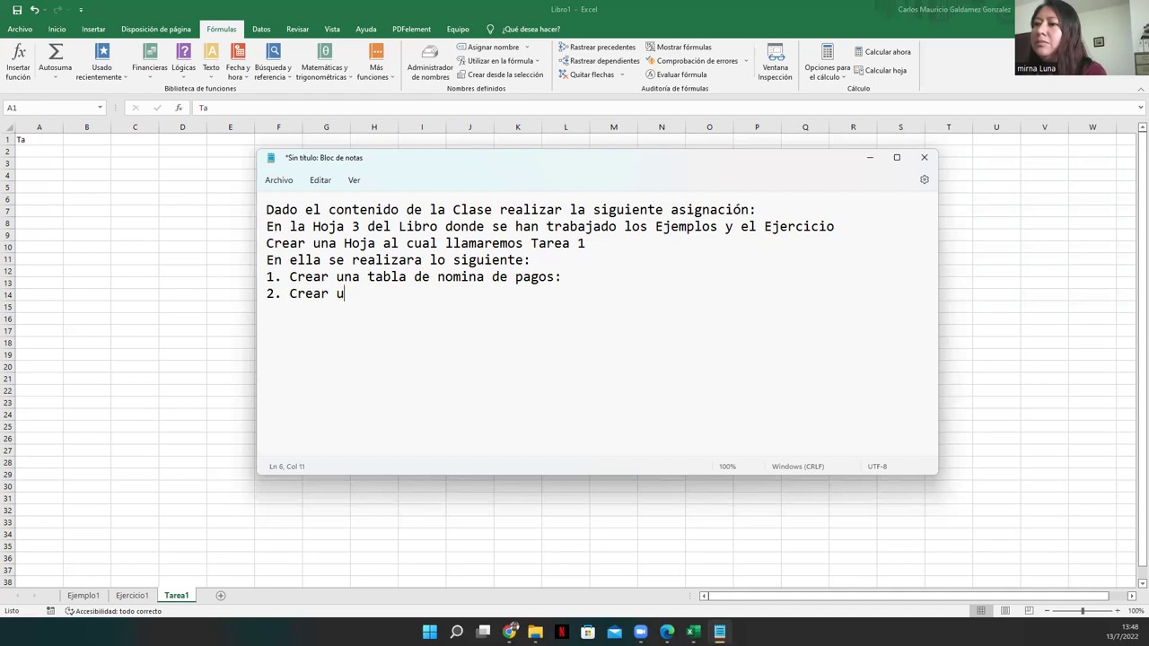
- Write item "2. Crear una tabla como la del ejemplo donde se asignen a los porcentajes de los descuentos un nombre"
type("na tabla ")
type("como l")
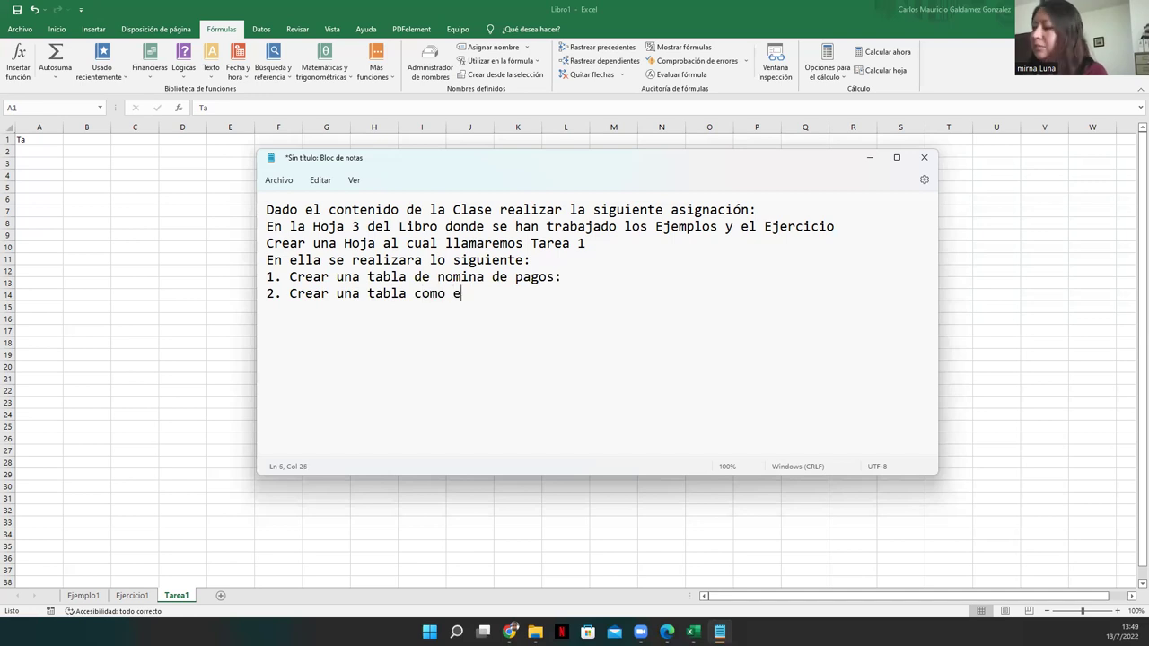
type("a del ejempl")
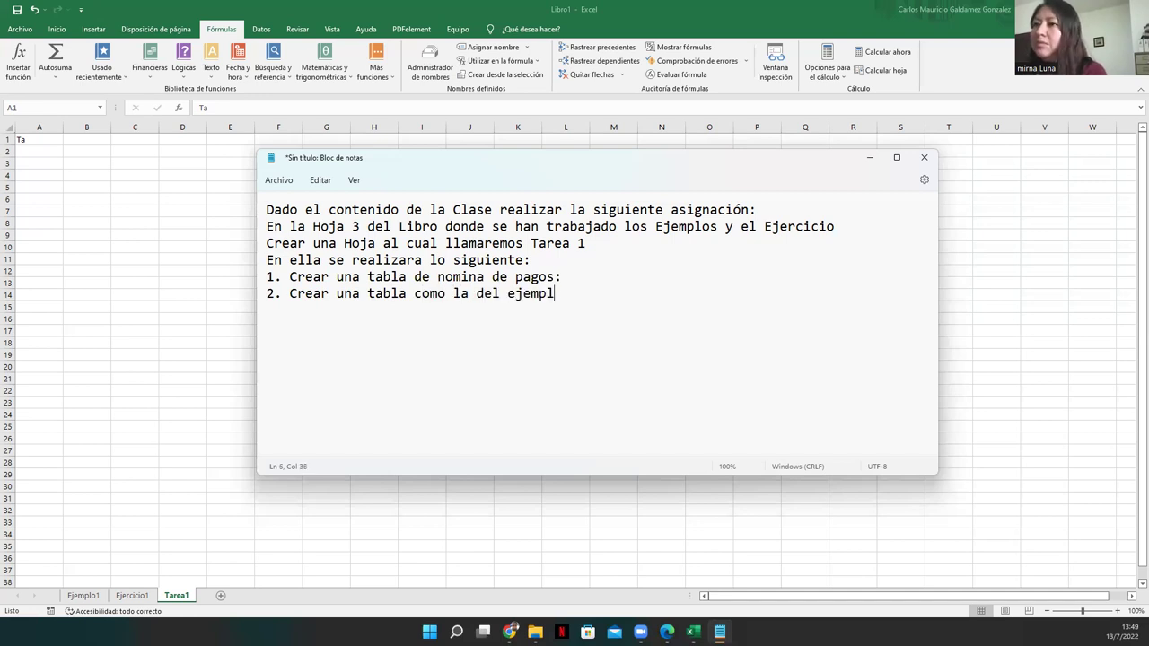
type("o donde se asignen a l")
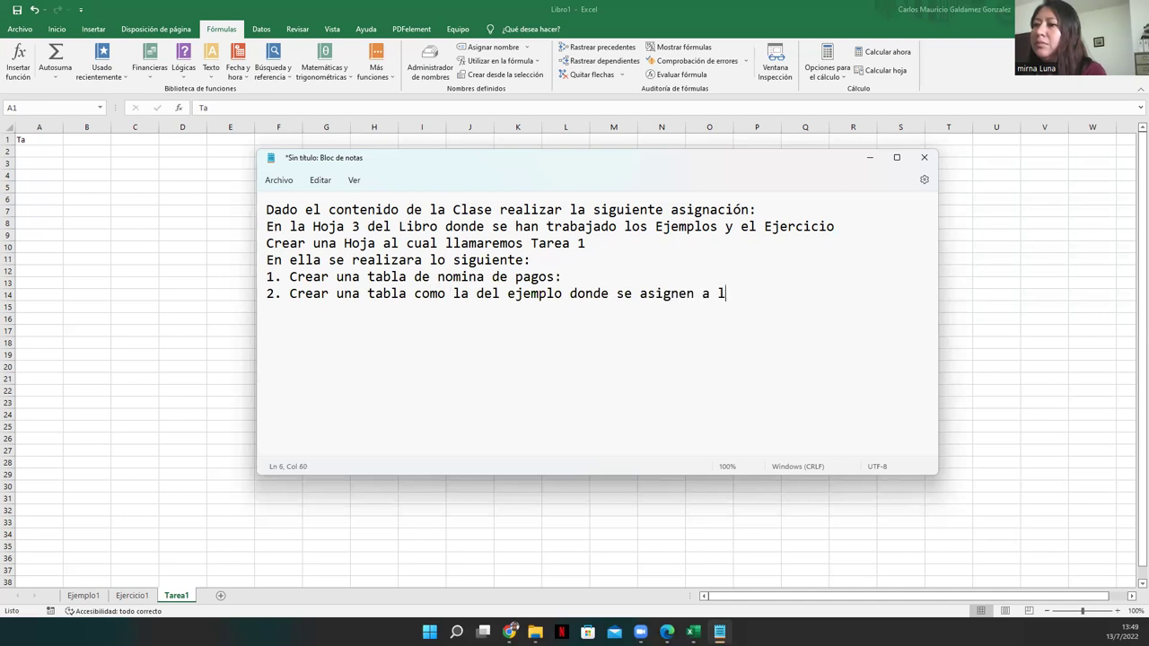
type("os porcentajes de")
key("Return")
type("los descuentos un nombre")
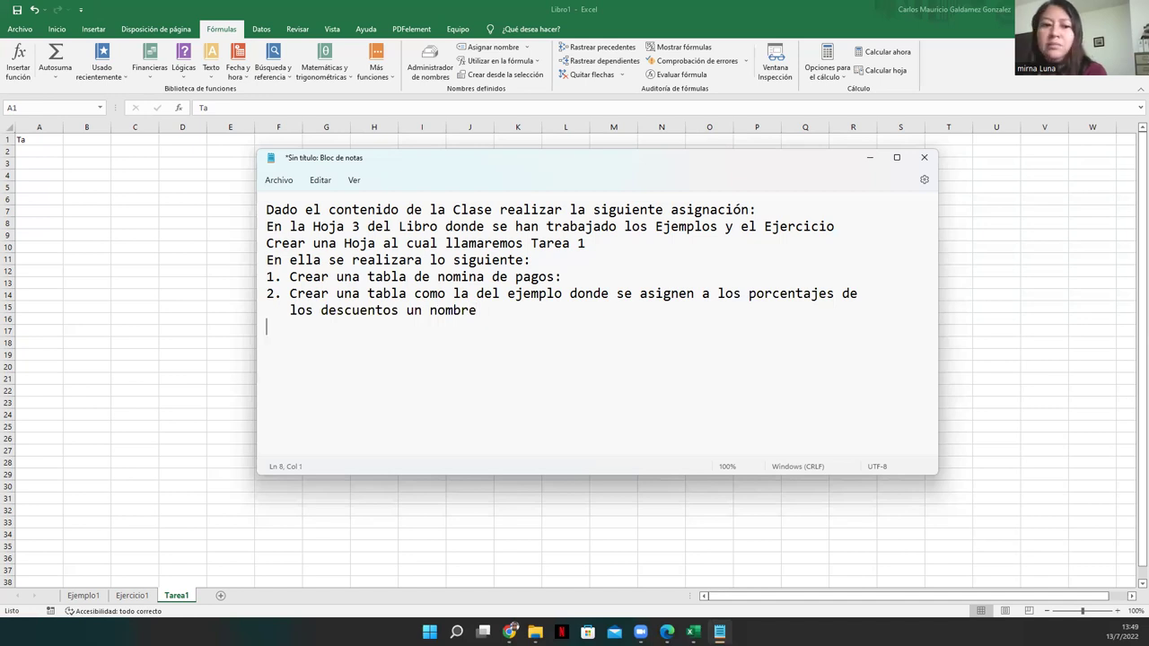
key("Return")
- Write item "3. En la nomina de Pagos usar los nombres de esas celdas en lugar de su referencia"
type("3. En ")
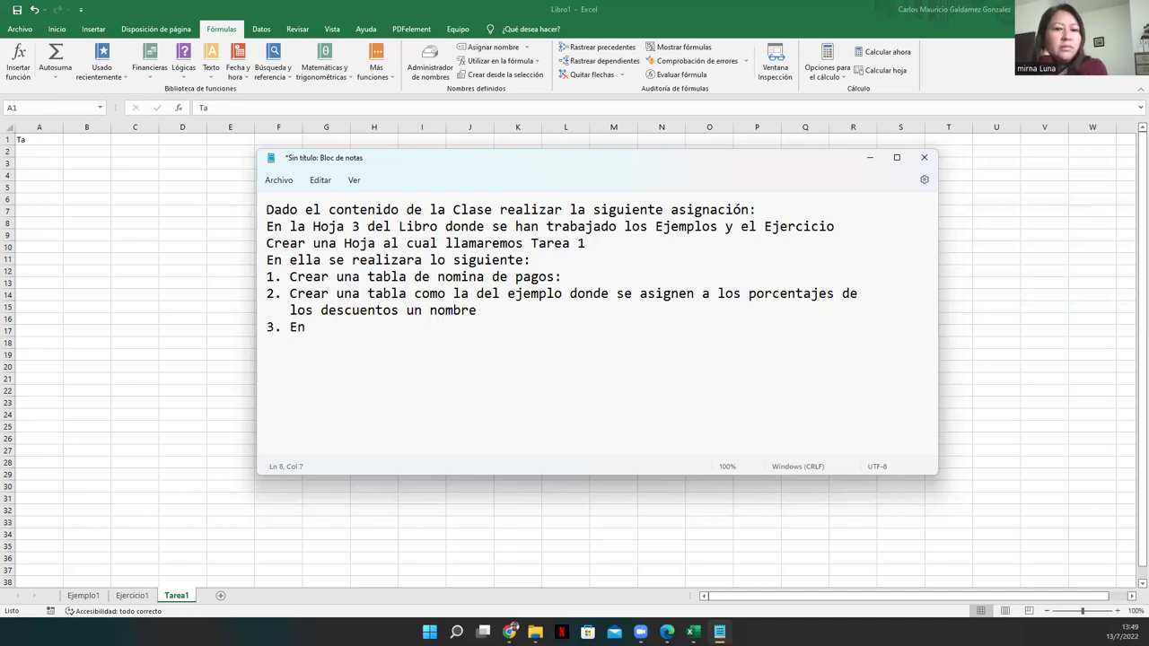
type("la nomina de Pagoa")
key("BackSpace")
key("BackSpace")
type("s usar")
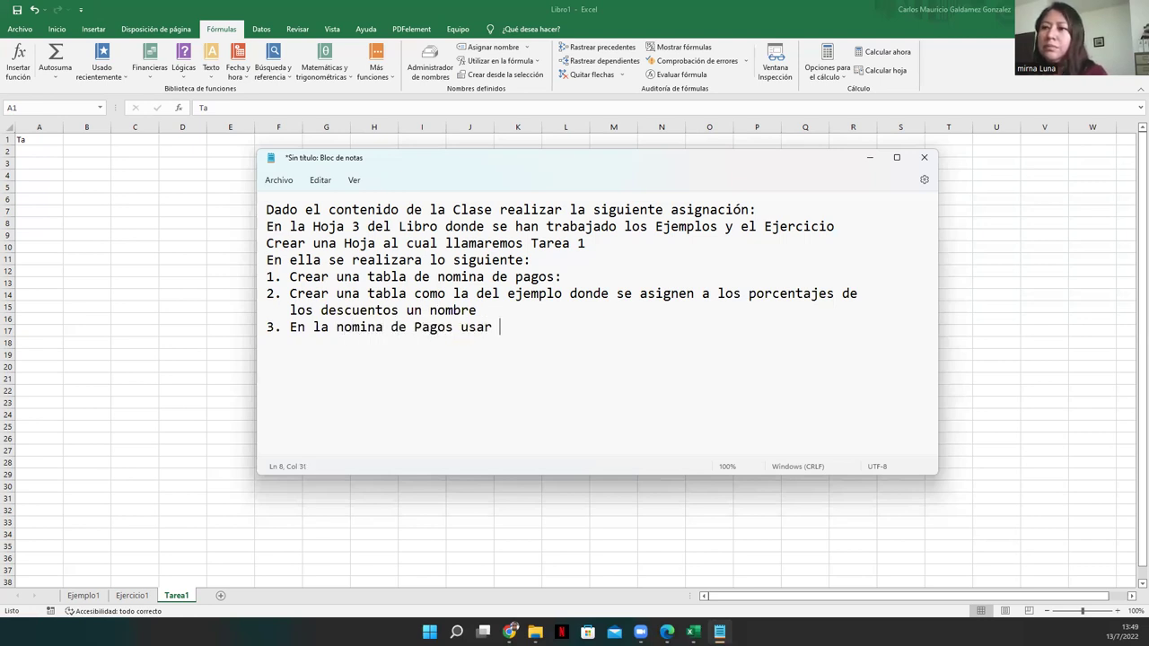
type(" los nombres de essas")
key("BackSpace")
type("as")
key("BackSpace")
key("BackSpace")
key("BackSpace")
key("BackSpace")
type("as")
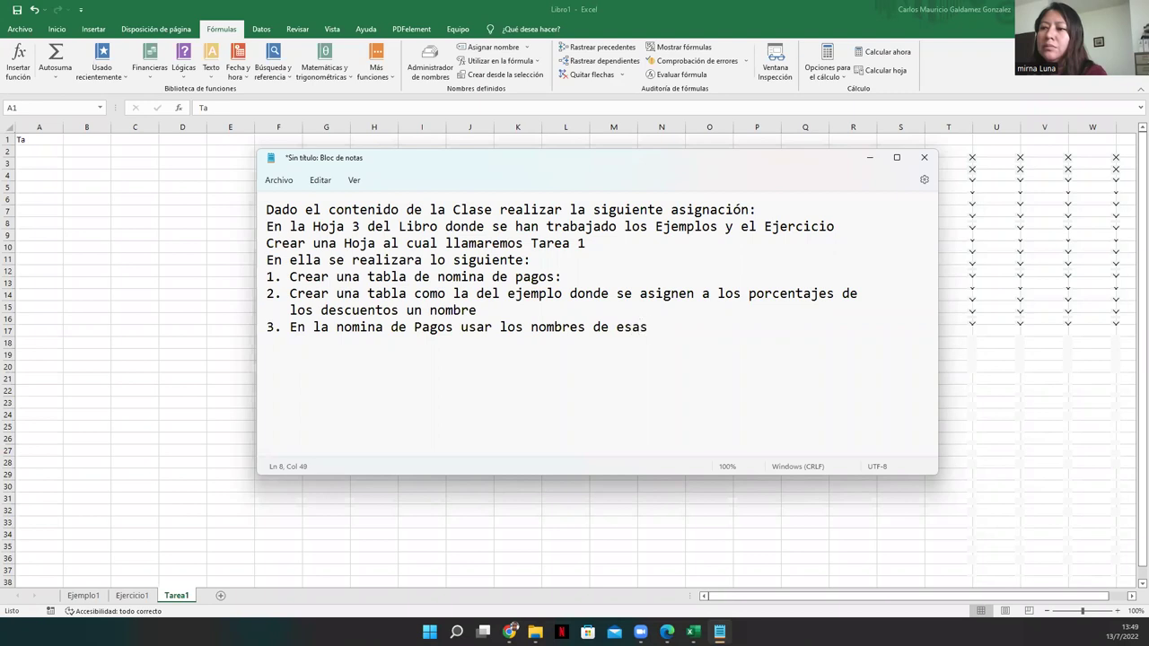
type(" celdas en l")
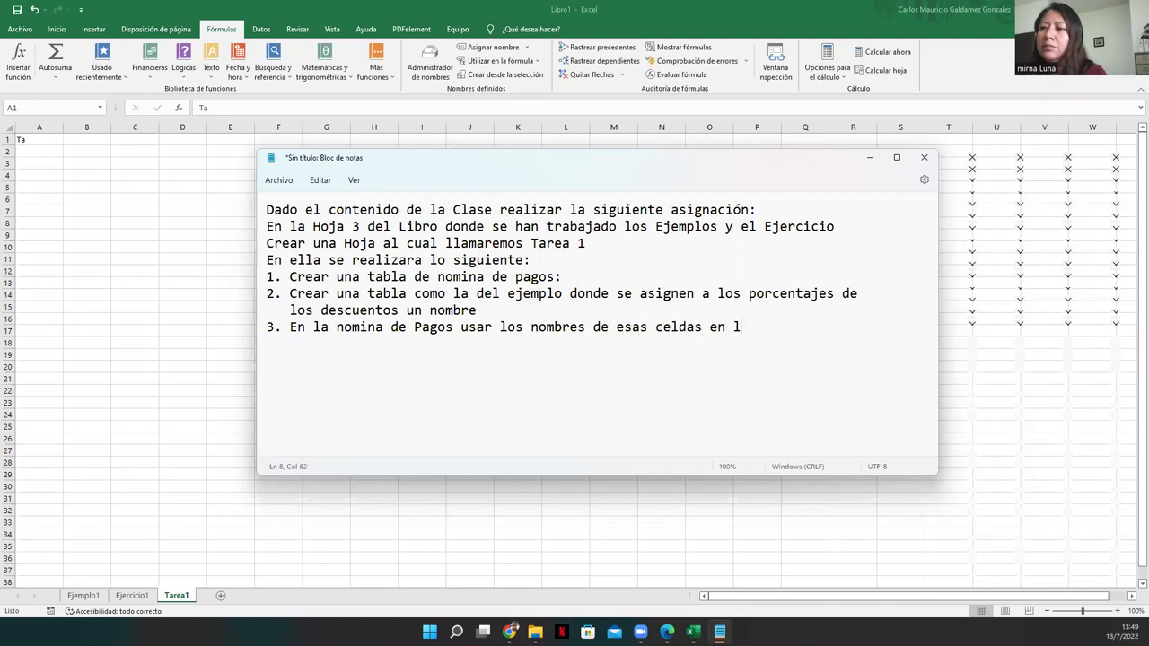
type("ugar de su re")
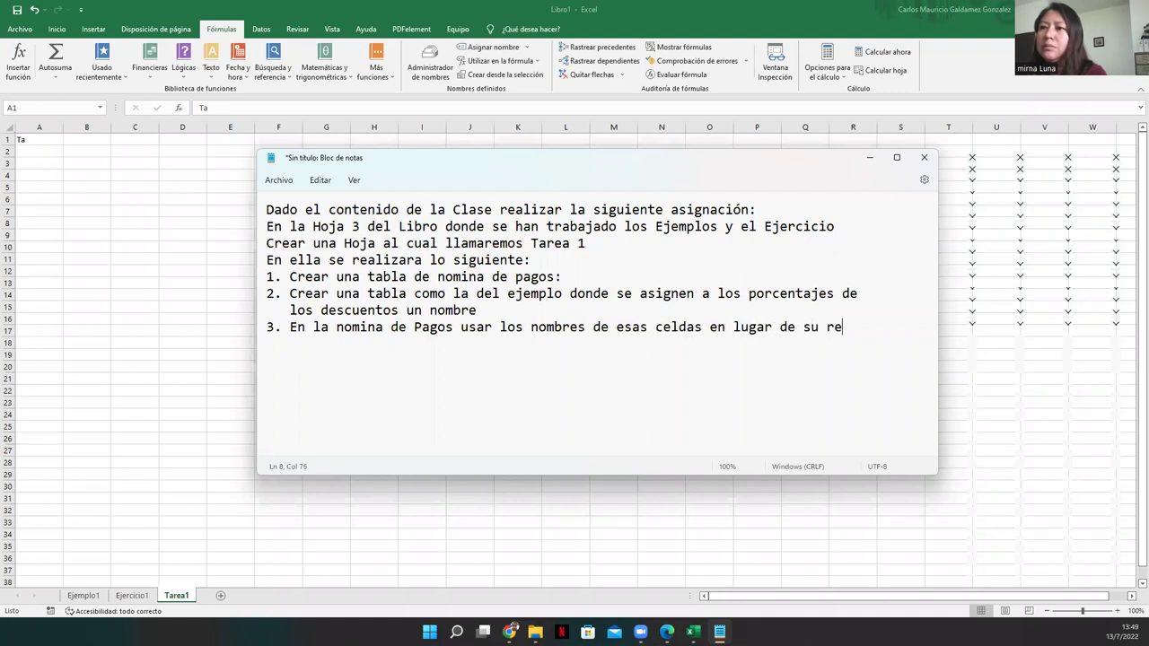
type("ferencia")
key("Return")
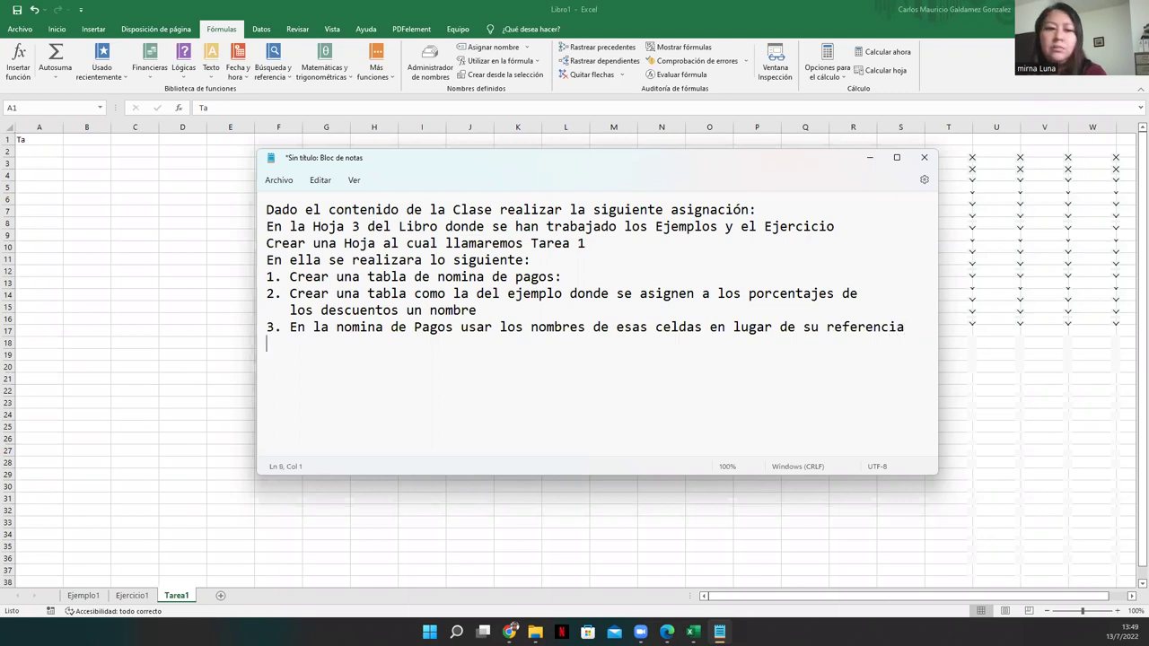
- Continue item 3 of the instructions on an indented line with "como cuando usamos la Forma A1."
type("como")
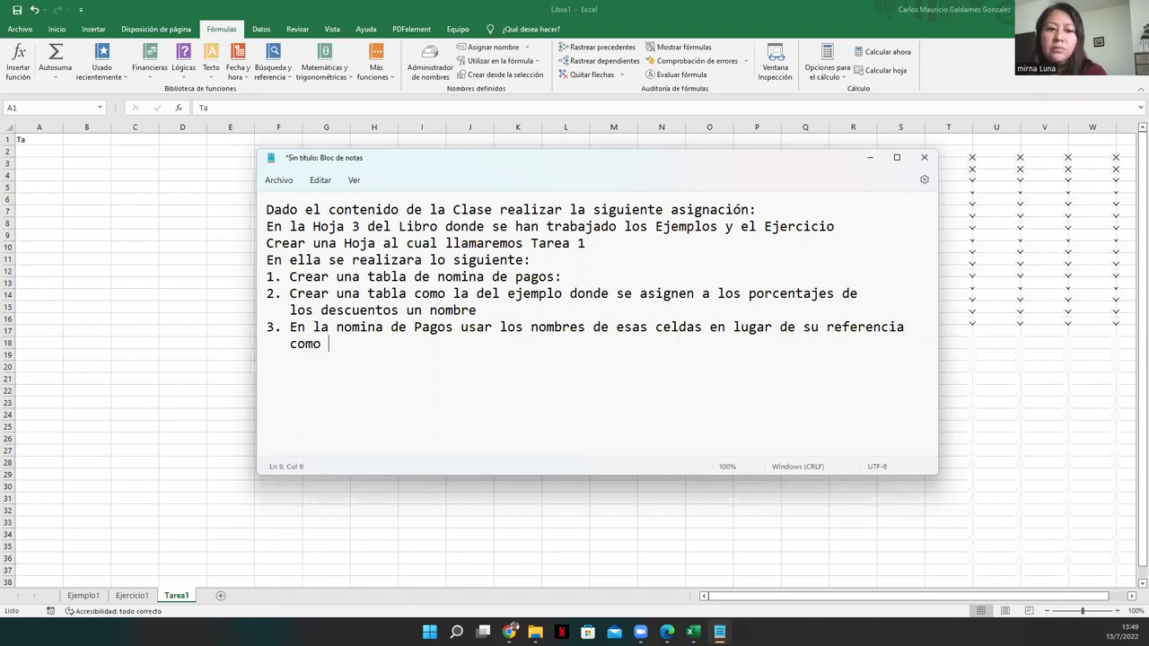
type(" cuando usamo")
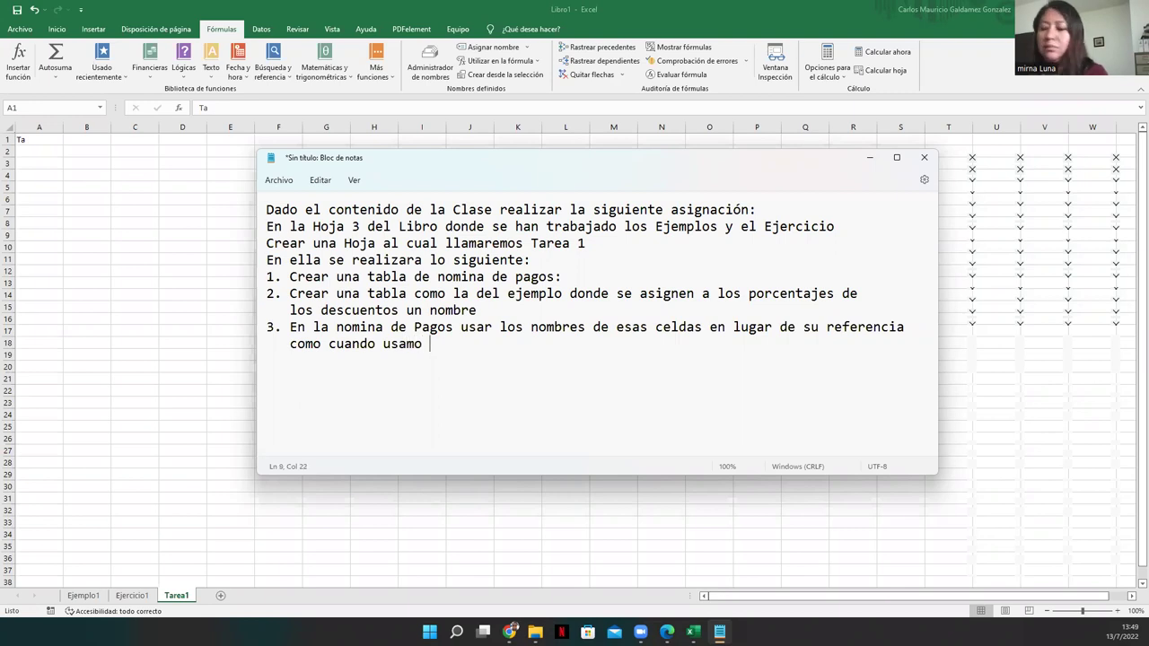
key("BackSpace")
type("s la ")
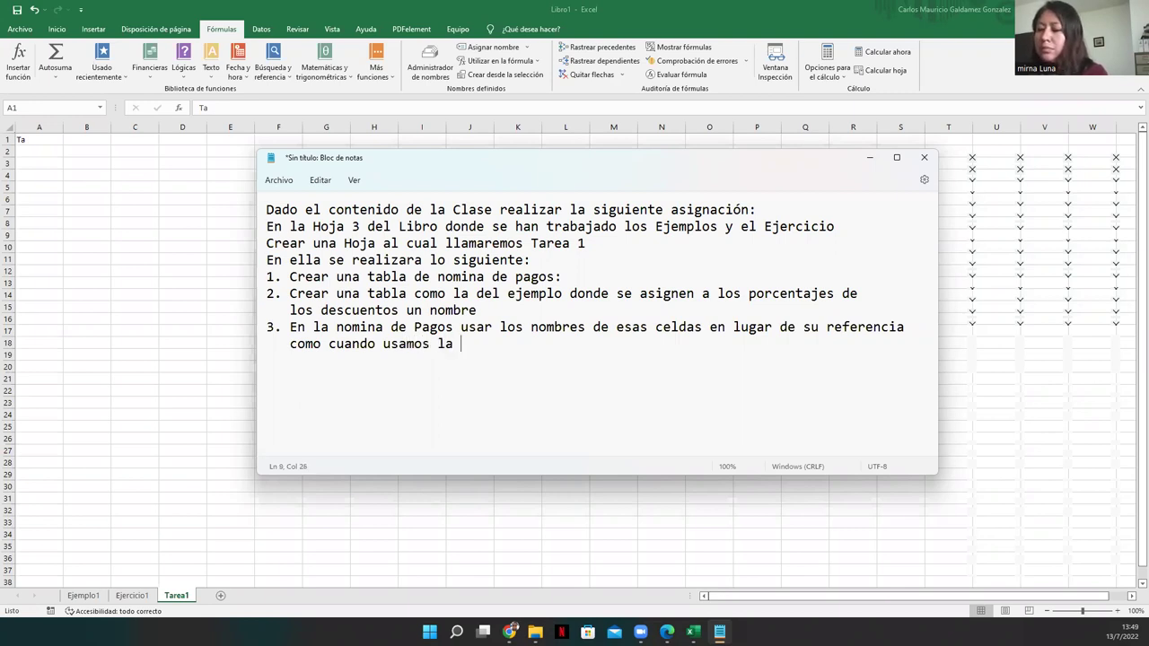
type("Forma A!")
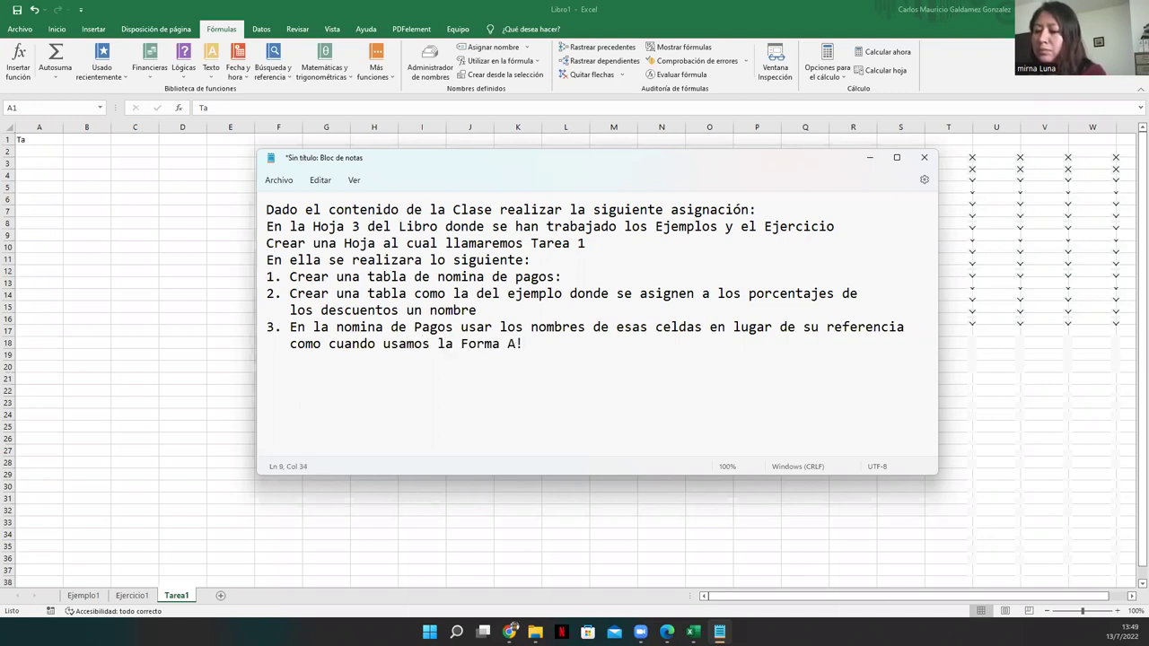
- Write item "4. Realizar con al almenos 15 Empleados. Que contenga: Codigo, DUI, Nombres, Apellidos"
type("4. Realiz")
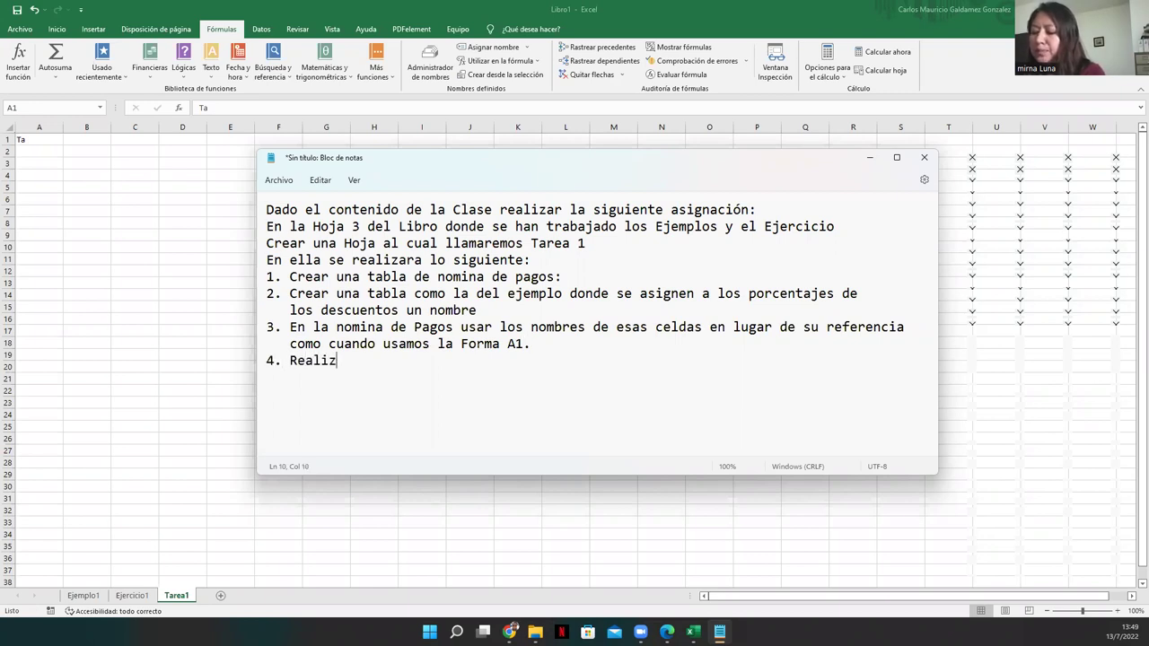
type("ar con al almen")
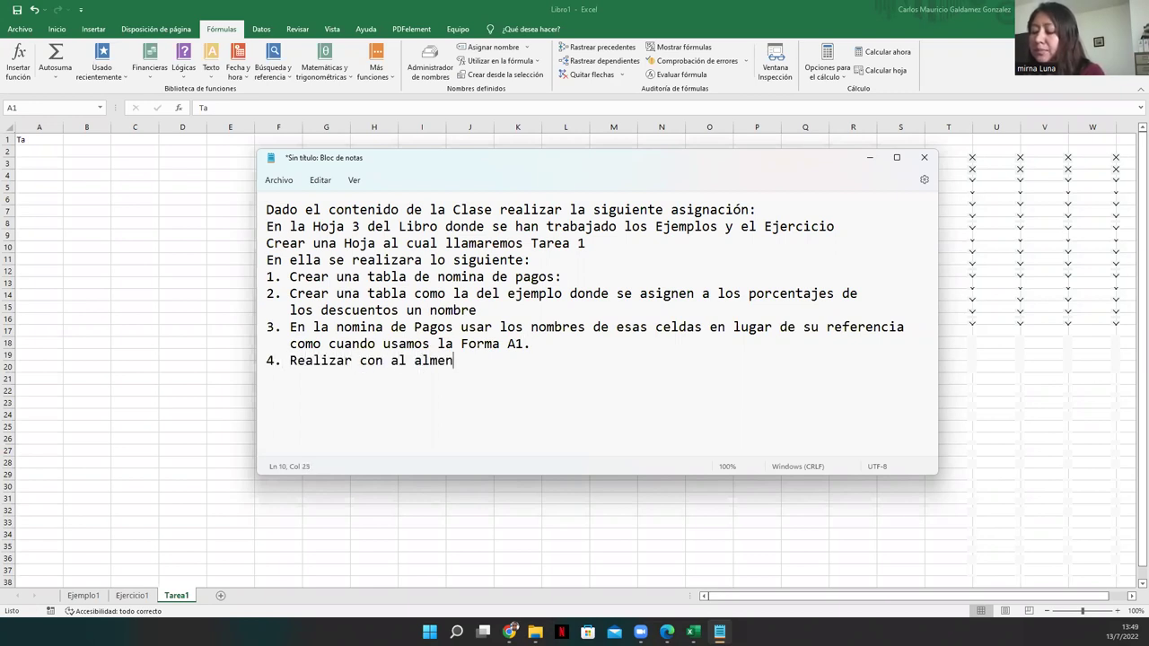
type("os 15 Em")
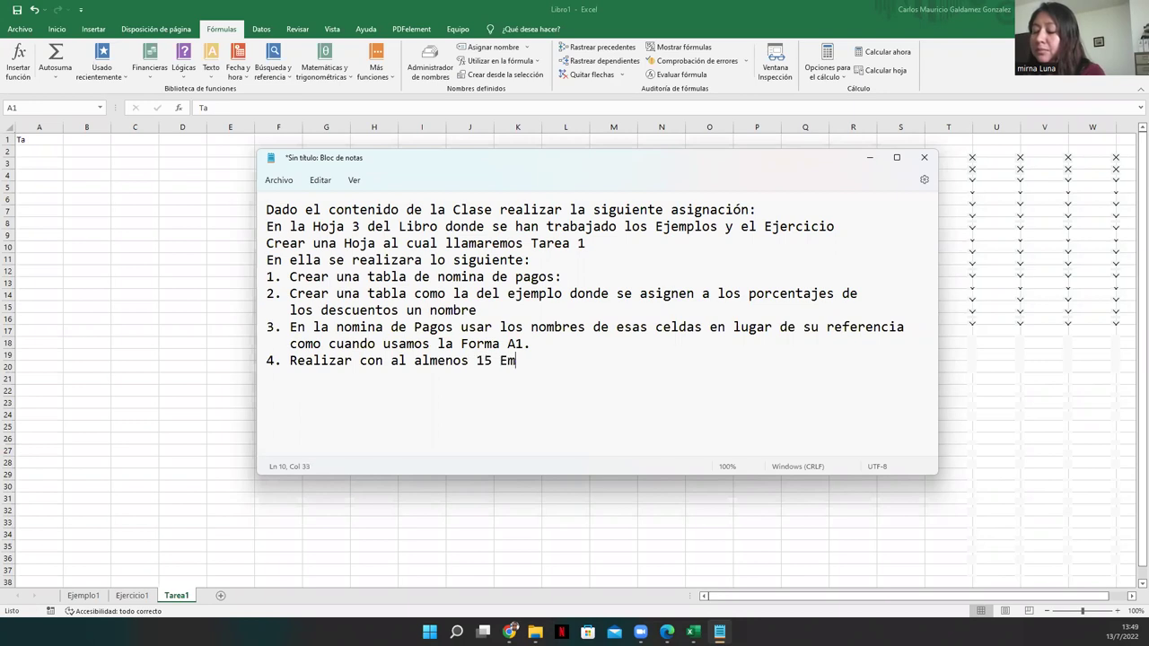
type("pleados. Qu")
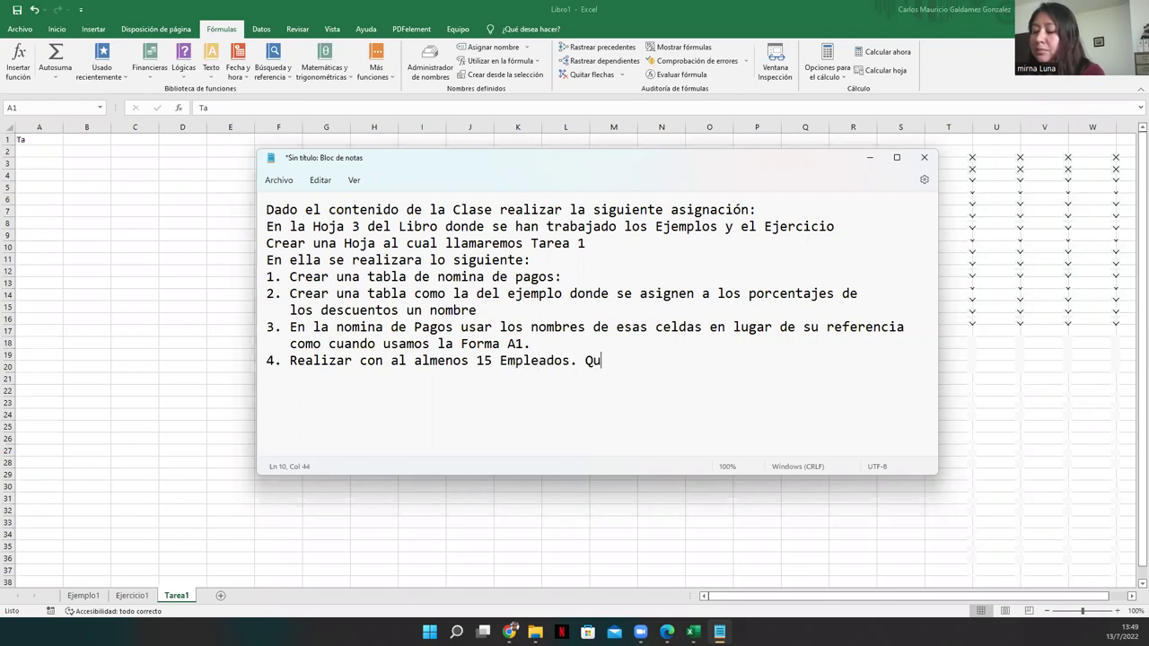
type("e contenga: Codigo,")
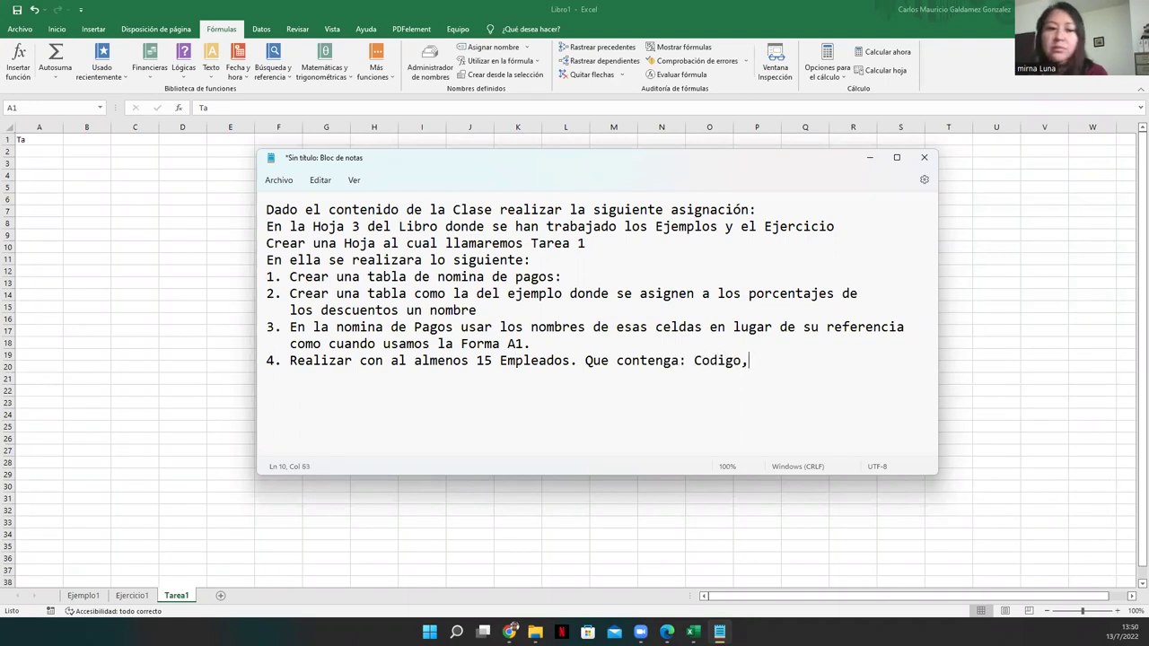
type(" DUI, Nombr")
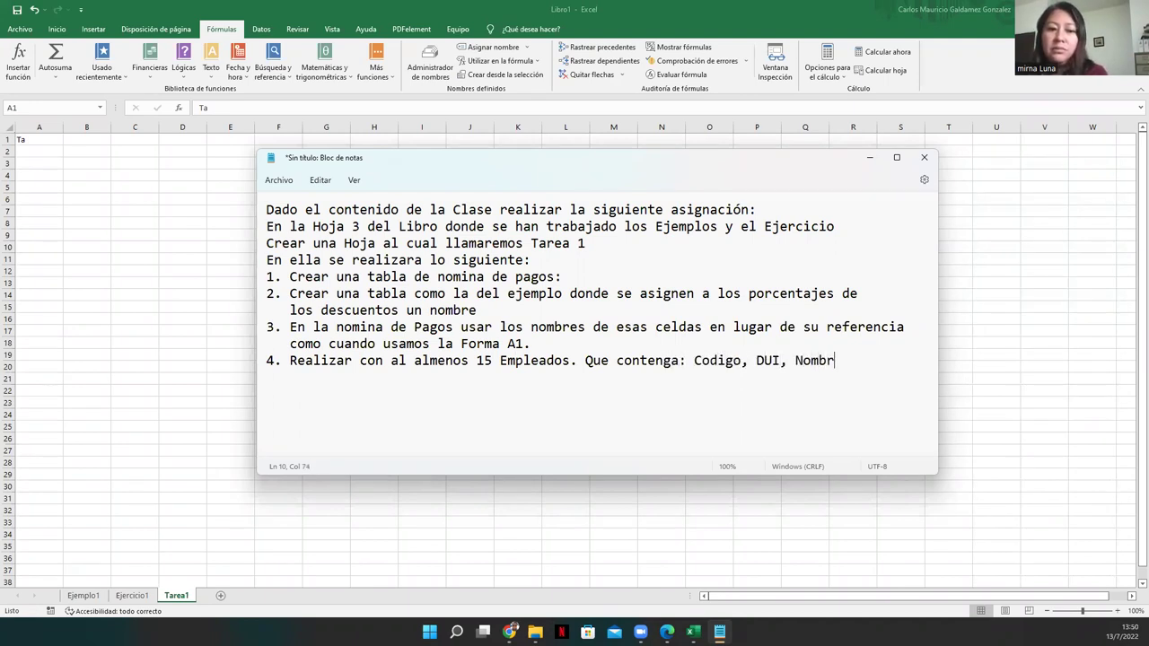
type("es, Apellidos")
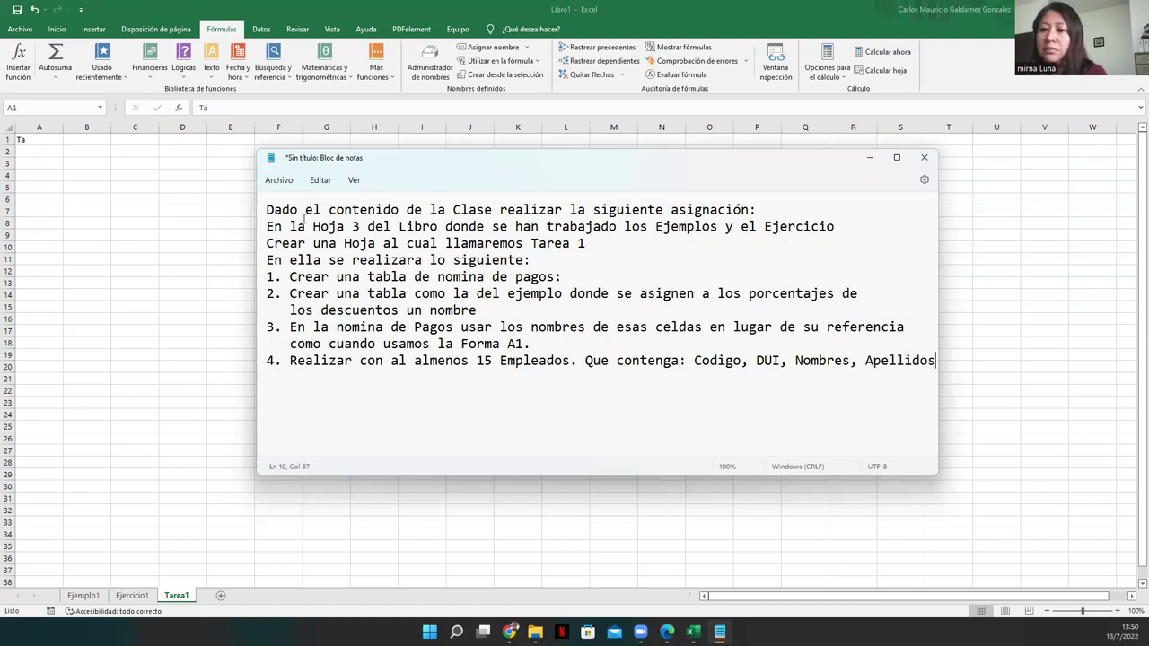
- Continue item 4 on an indented line with "Dueldo Base, ISSS, AFP, FSV, Dias Extra, Dias Festivos, Bonos"
type("  Dueldo Base")
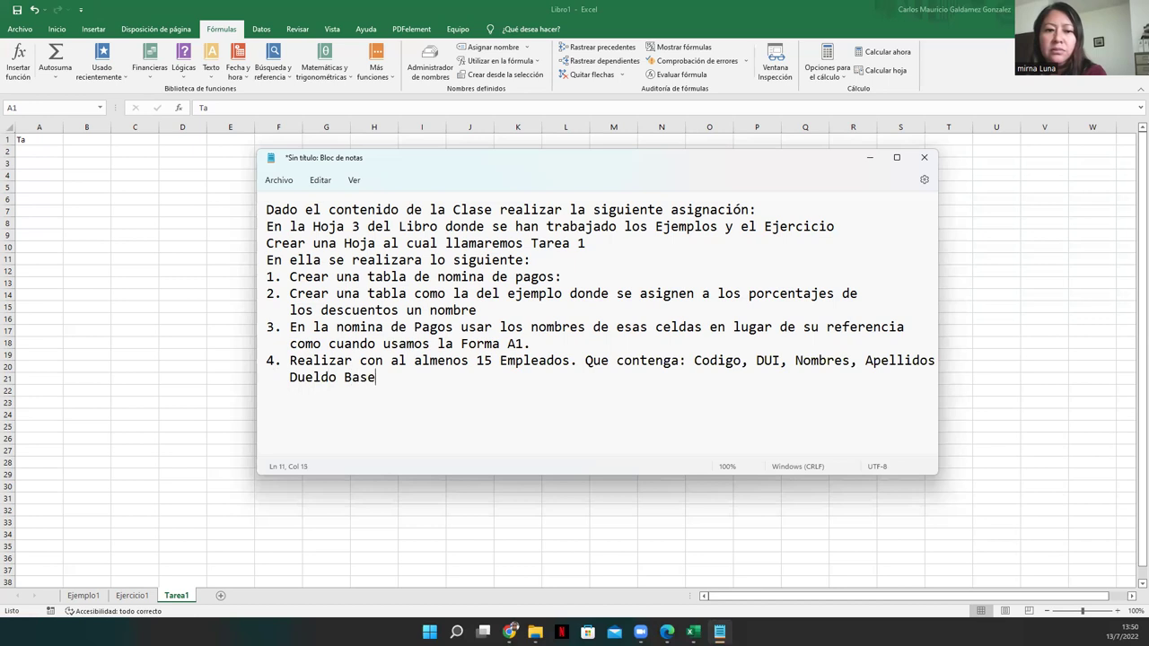
type(", ISSS,")
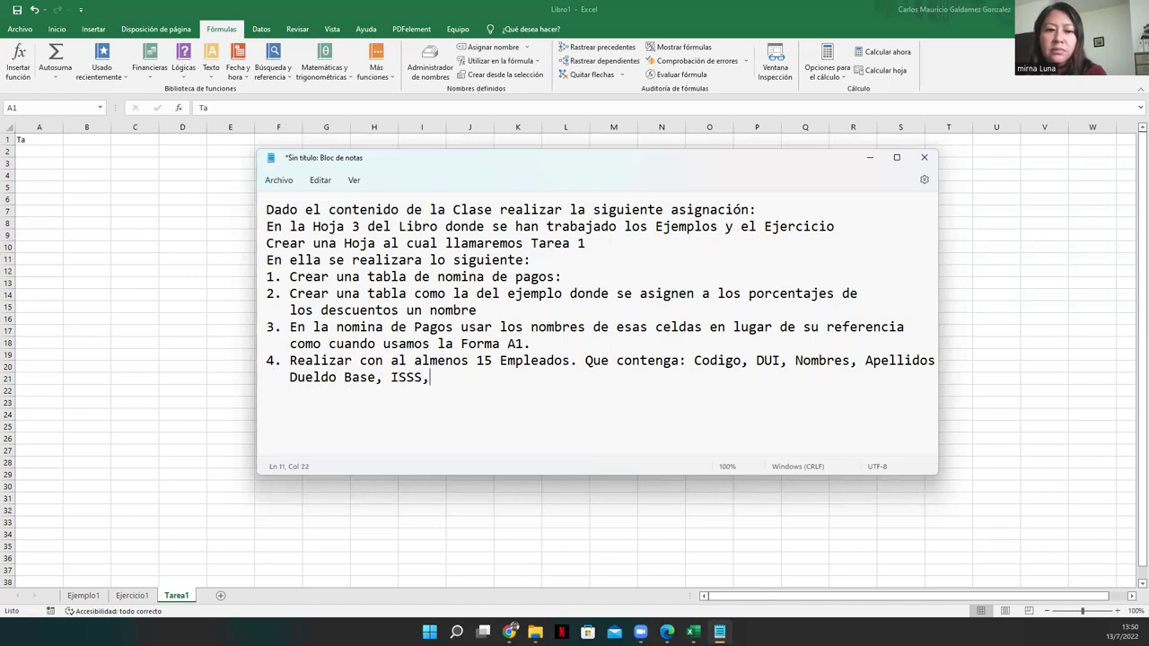
type(" AFP, FSV, ")
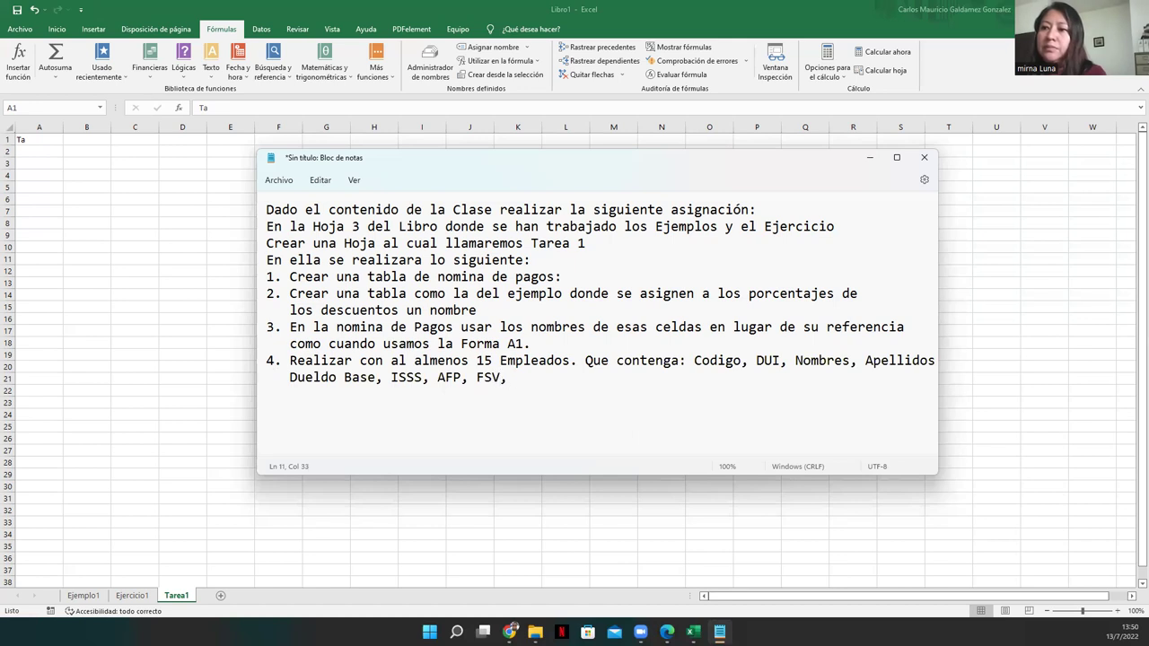
type("Dias")
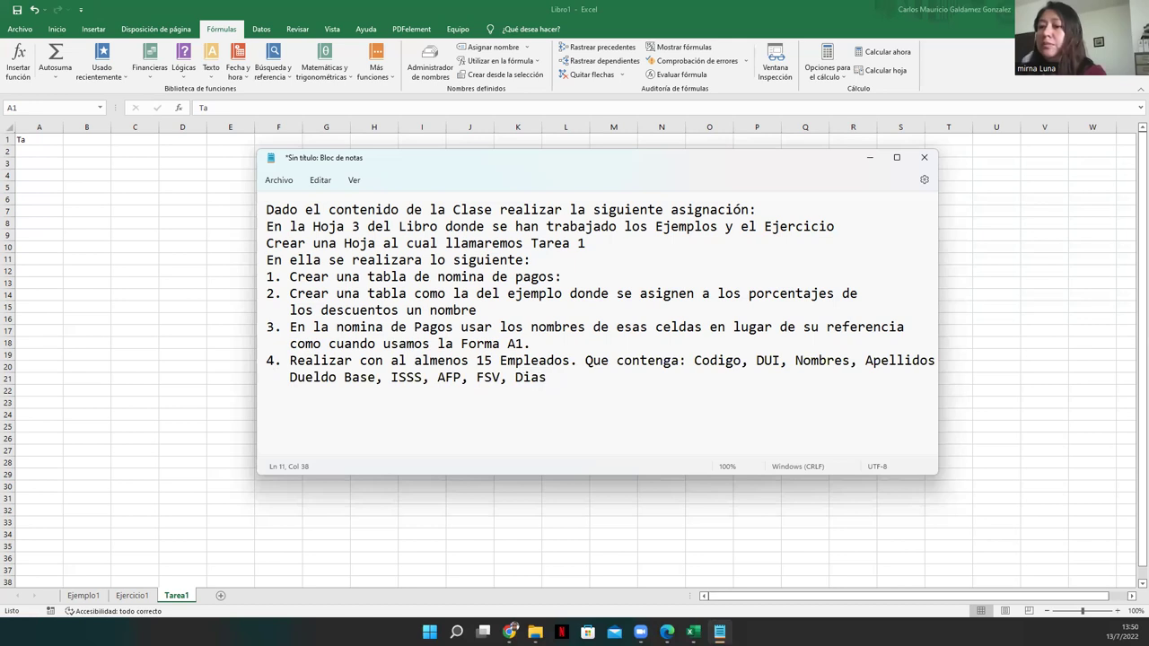
type(" Extra, ")
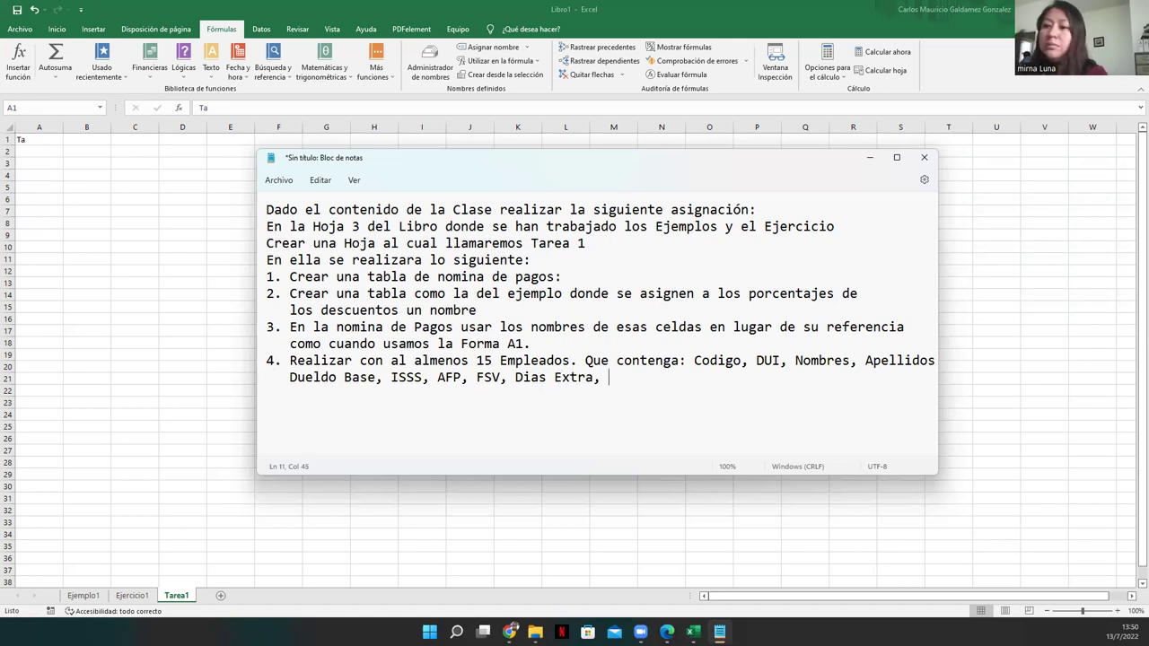
type("Dias Festi o")
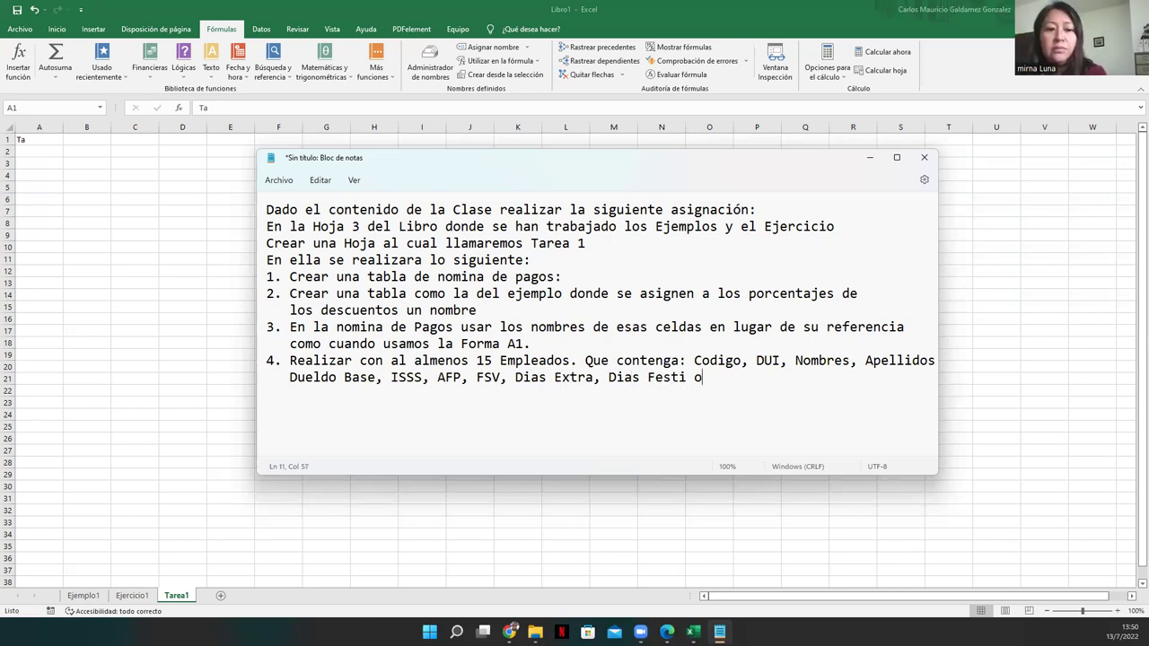
key("BackSpace")
key("BackSpace")
type("vos, Bonos")
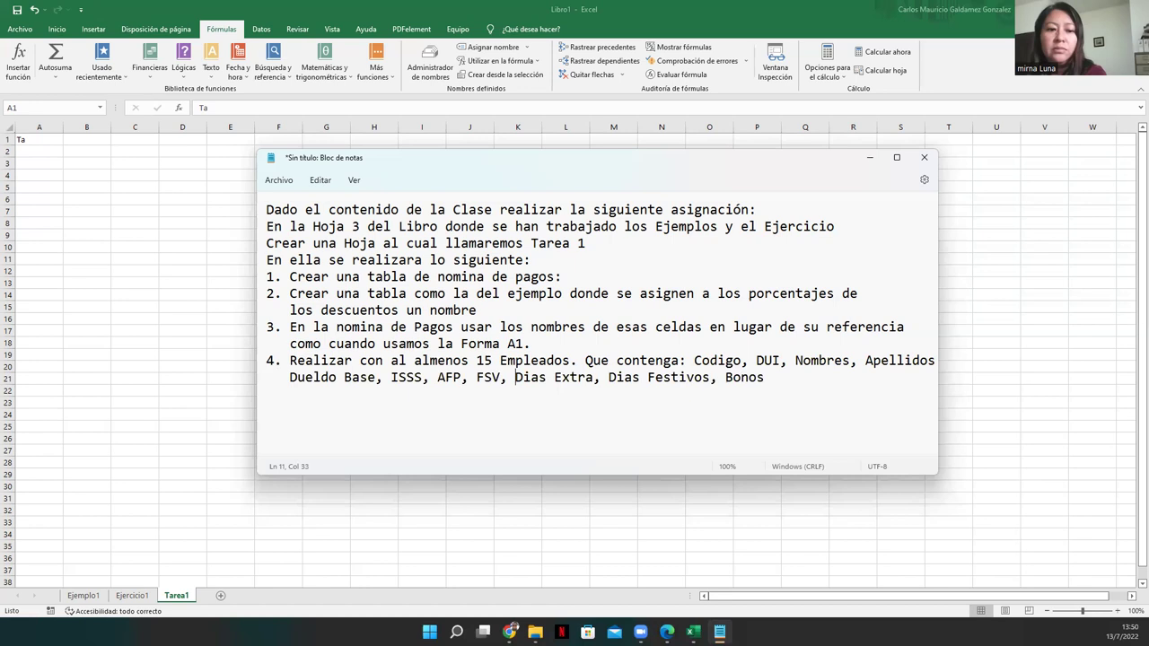
- Insert "Renta, Anticipos- asi como" between "FSV," and "Dias Extra" in item 4
type(" Renta,")
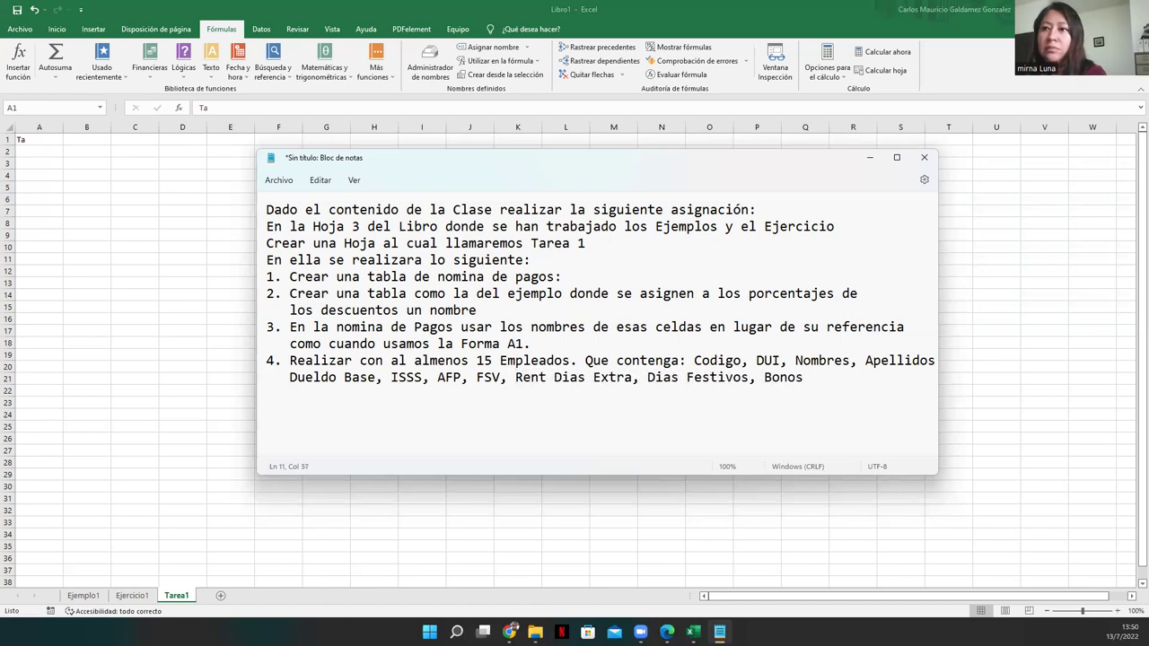
type("Anticipos-")
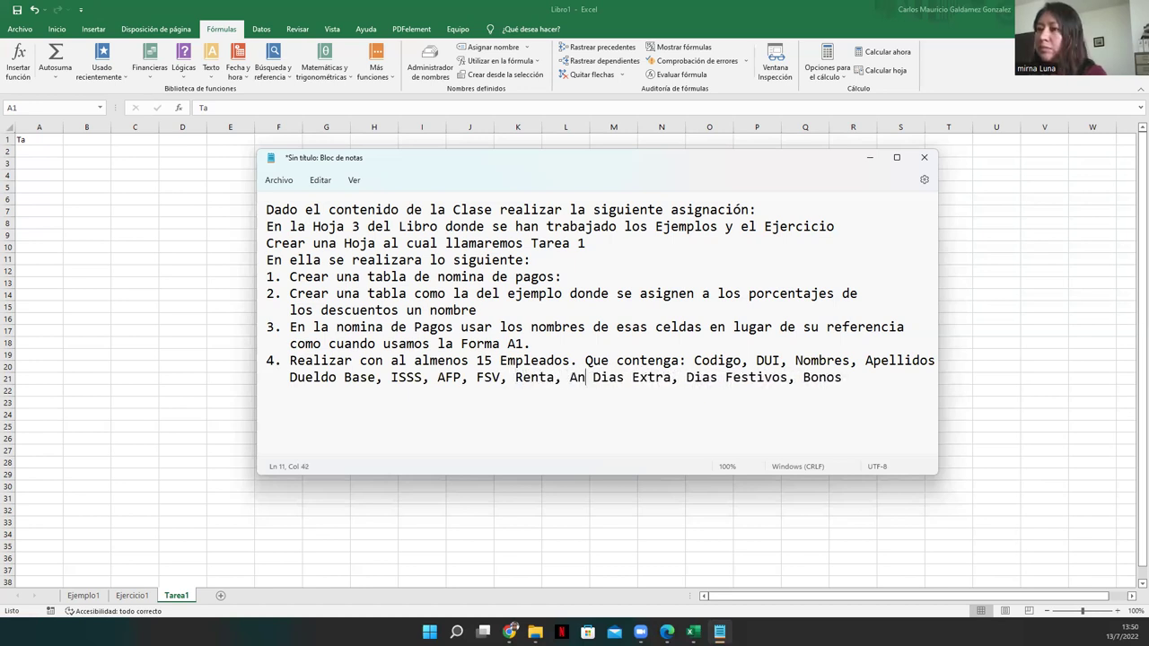
type(" asi como")
- Move "Bonos" to a new indented line and finish item 4 with ". Para al final mostrar Sueldo Final."
key("Right")
key("Right")
key("Right")
key("Right")
key("Right")
key("Right")
key("Right")
key("Right")
key("Right")
key("Right")
key("Right")
key("Right")
key("Right")
key("Right")
key("Right")
key("Right")
key("Return")
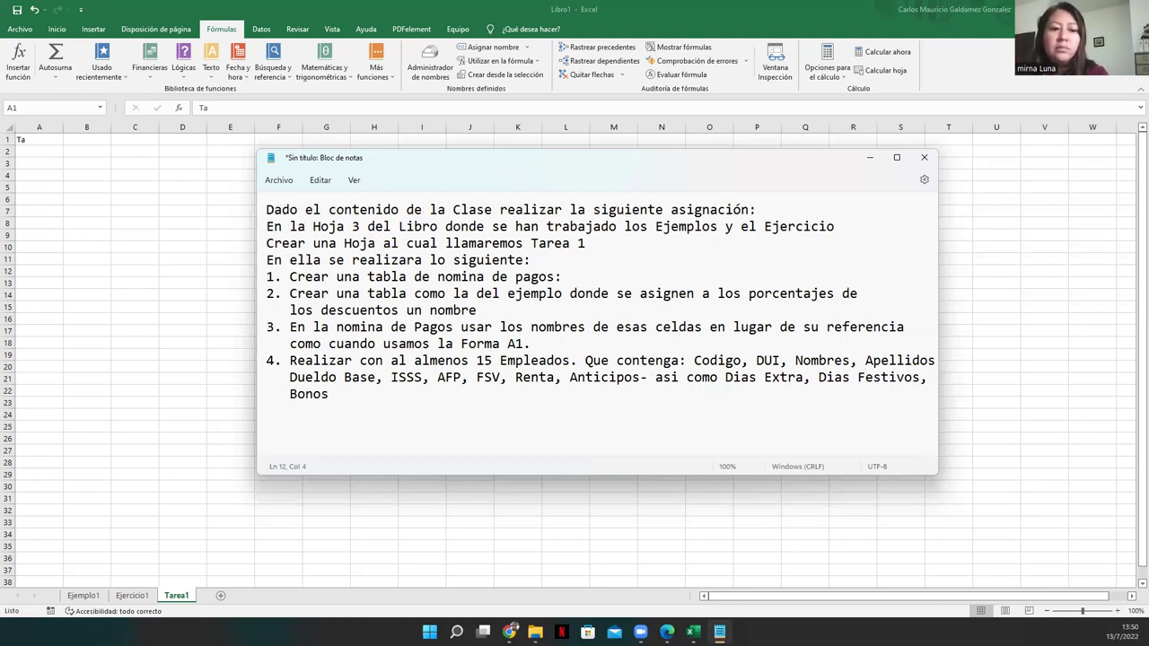
type("Para a")
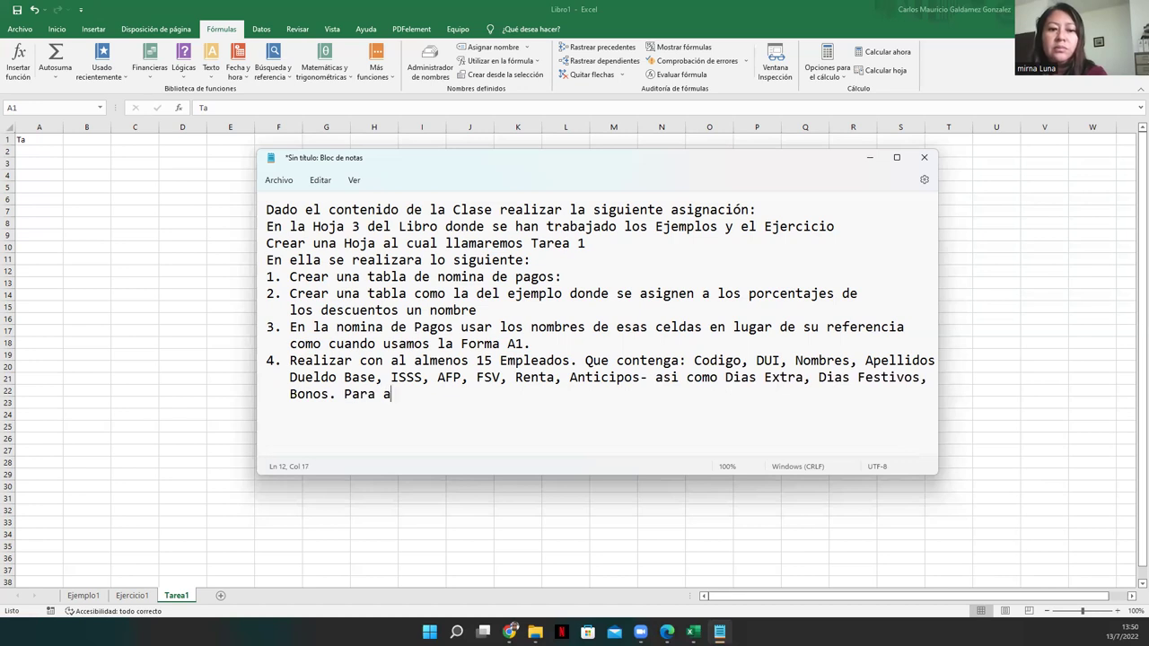
type("l final mostrar Sueldo Final.")
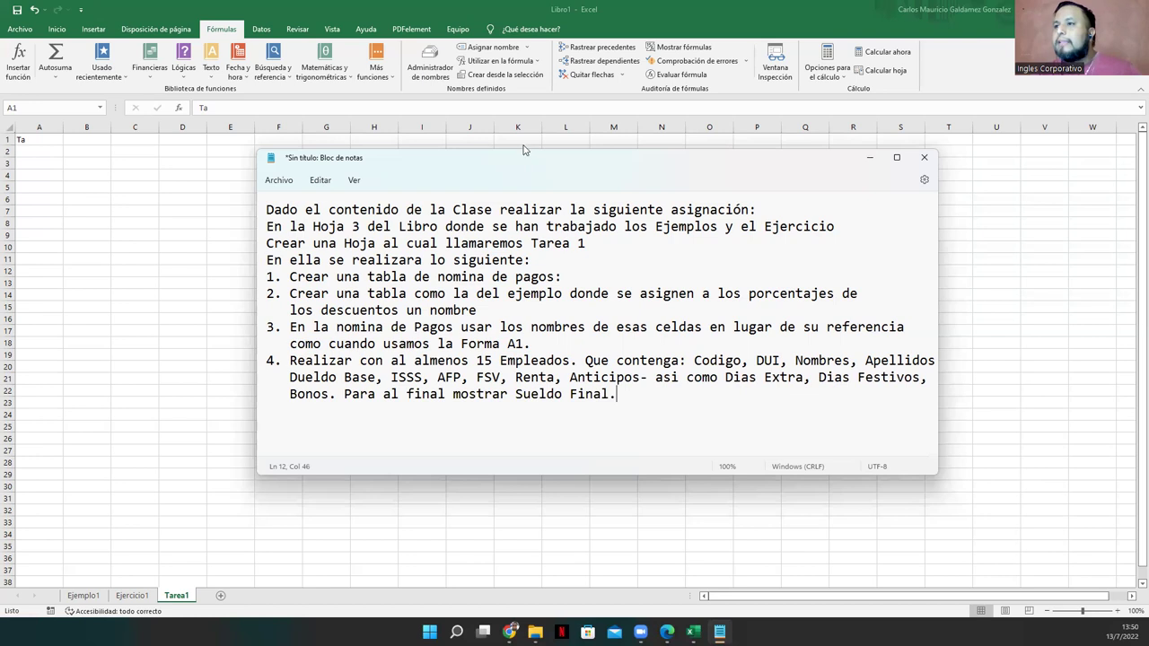
- Move the Notepad window up, enlarge it to fit all the instructions, and zoom the text to 120%
left_click_drag(527, 149, 517, 78)
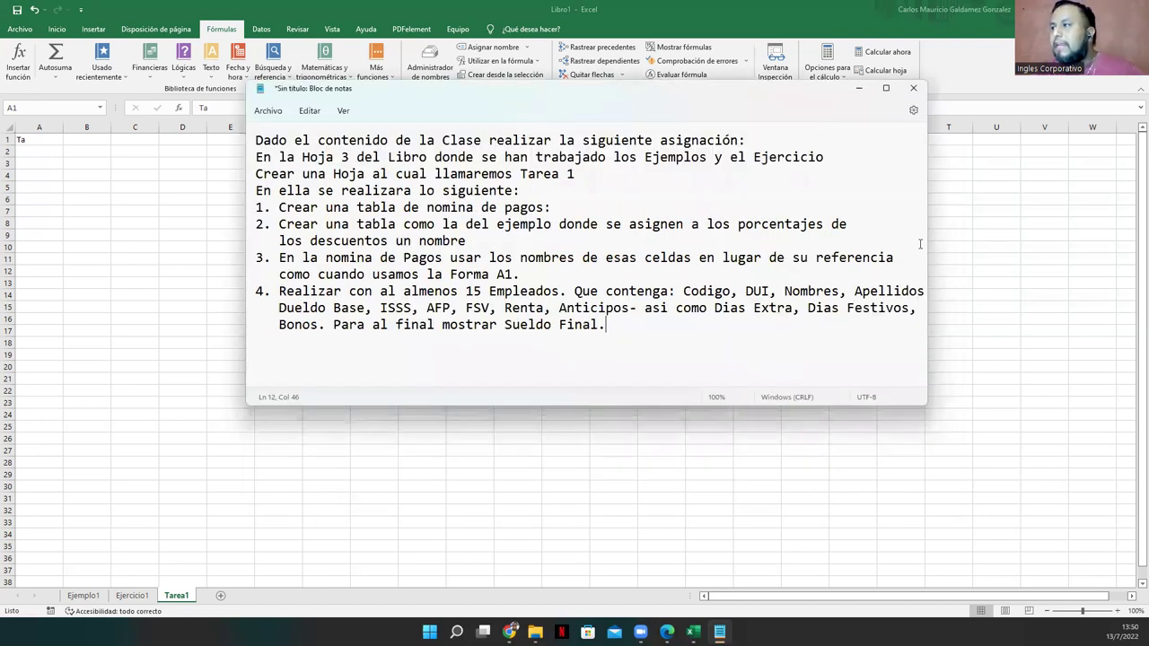
left_click_drag(927, 243, 979, 244)
left_click(604, 307)
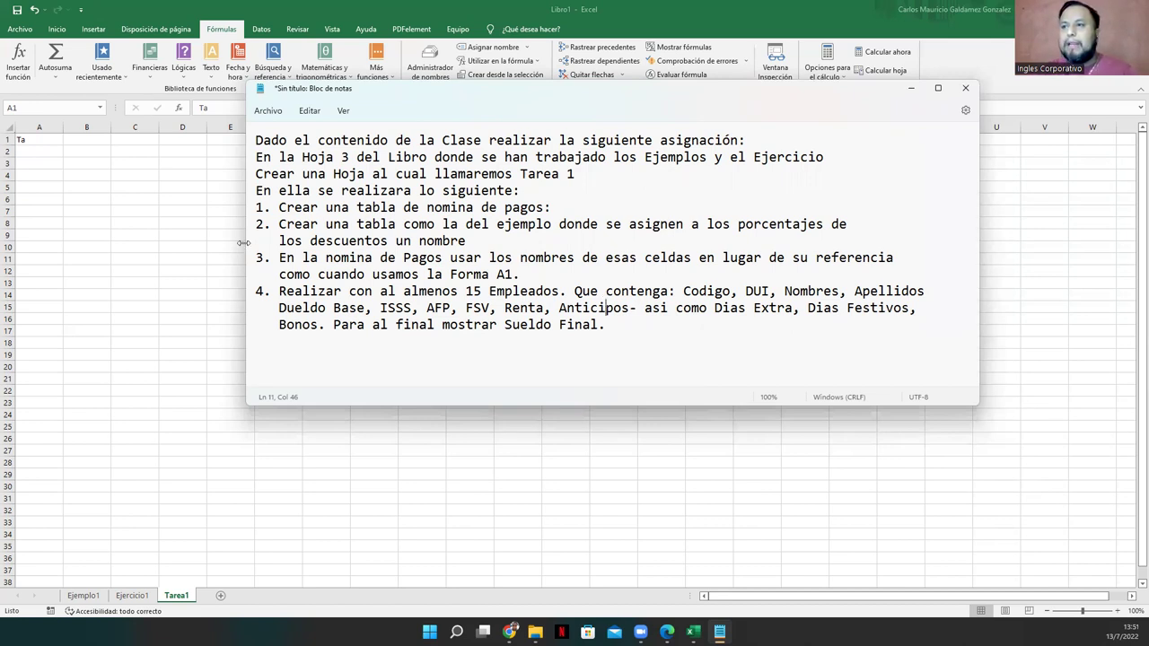
left_click_drag(243, 242, 184, 243)
left_click_drag(477, 406, 470, 487)
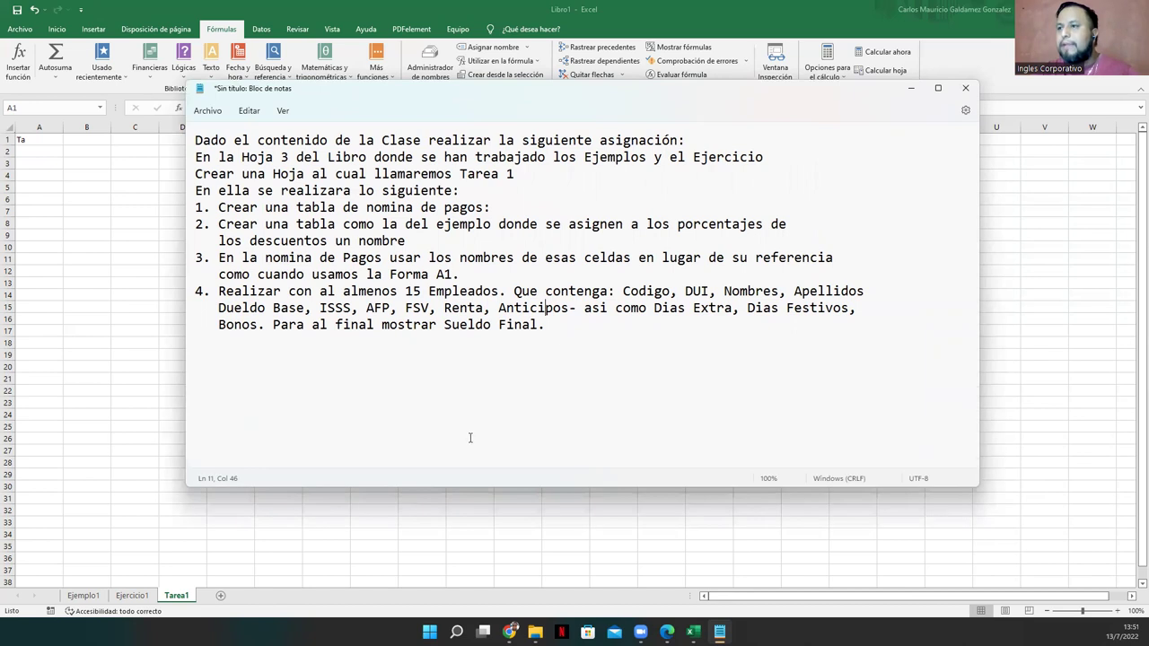
scroll(470, 434, "up", 2)
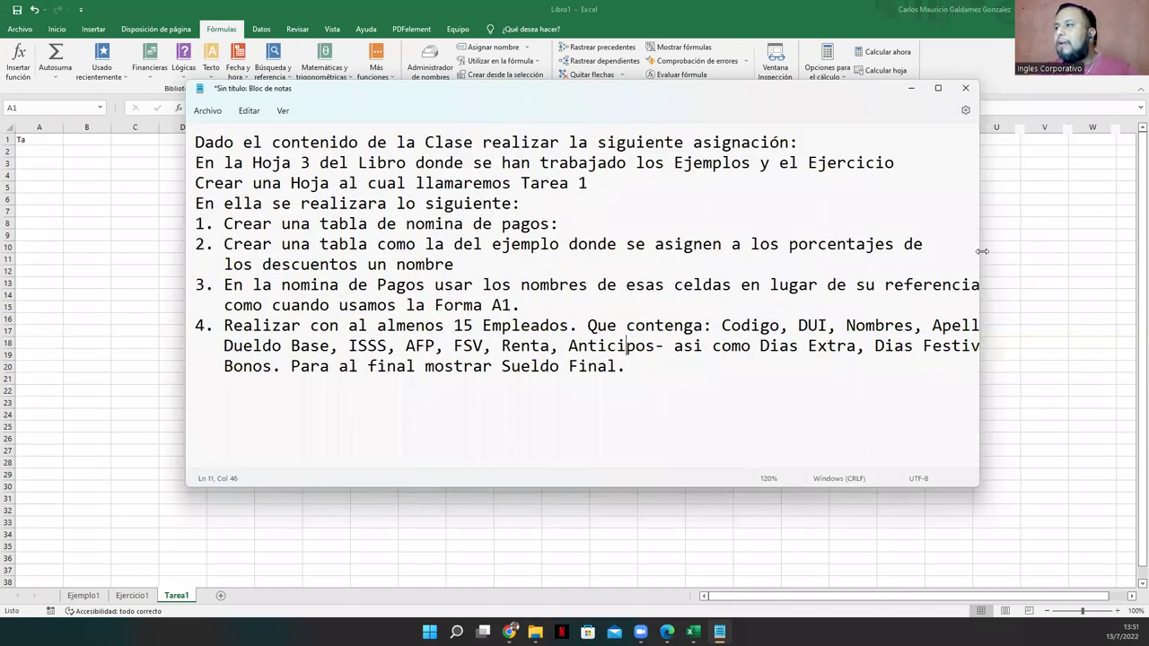
left_click_drag(982, 251, 1071, 251)
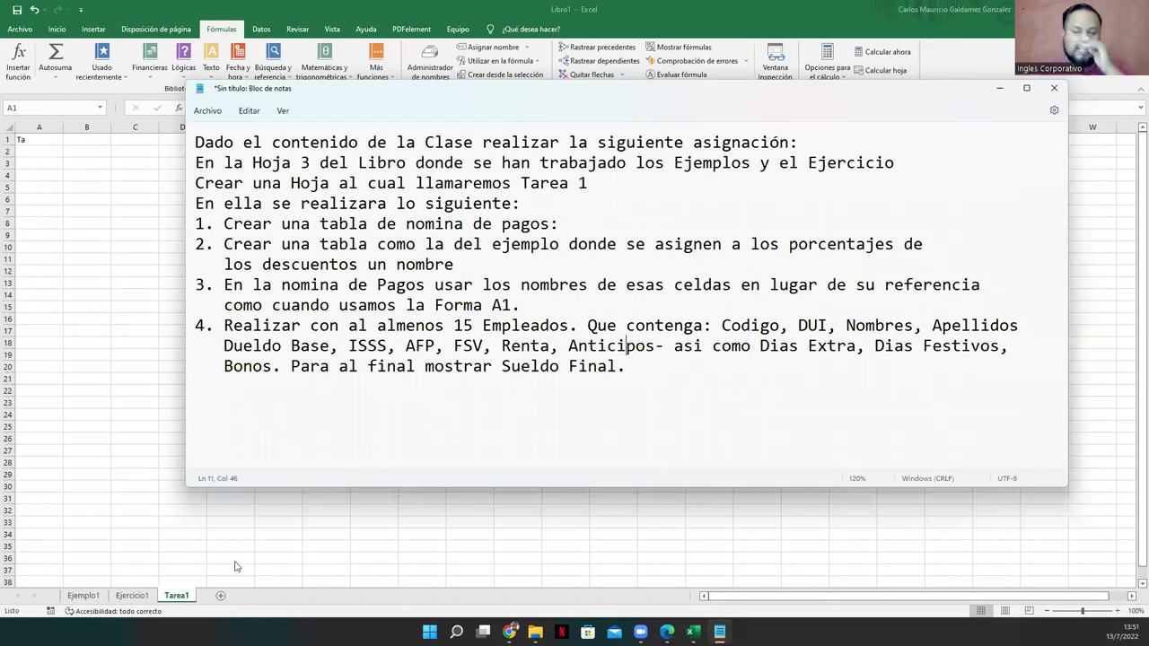
- Review the Excel sheets Ejemplo1 and Ejercicio1, and return to the homework instructions in Notepad
left_click(81, 596)
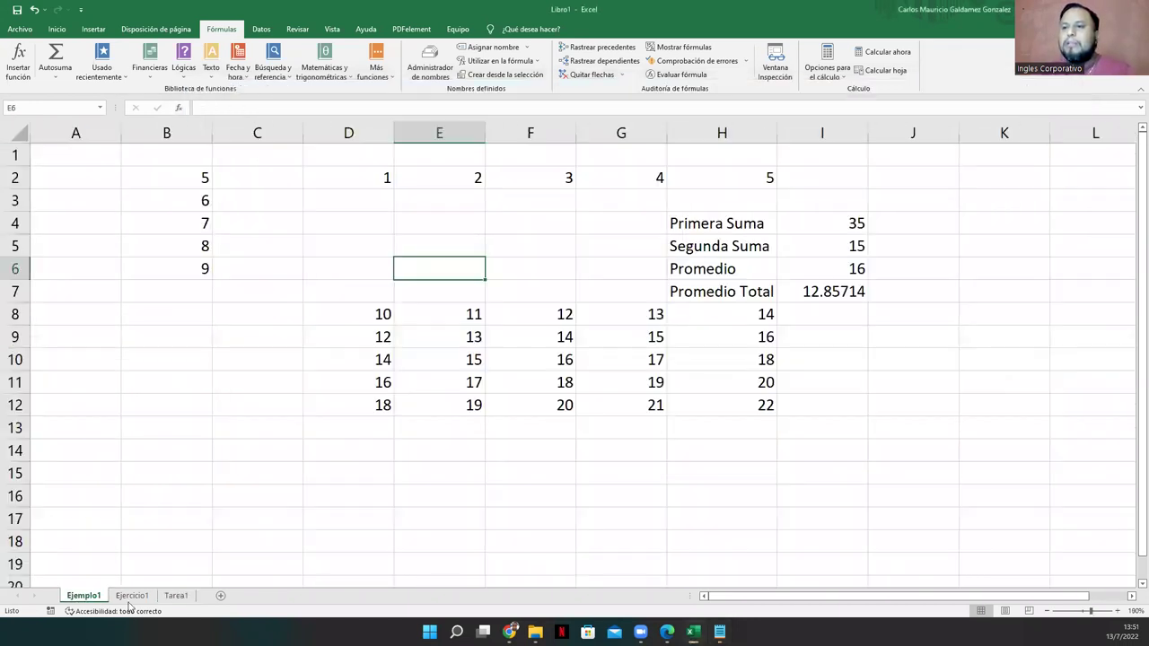
left_click(131, 596)
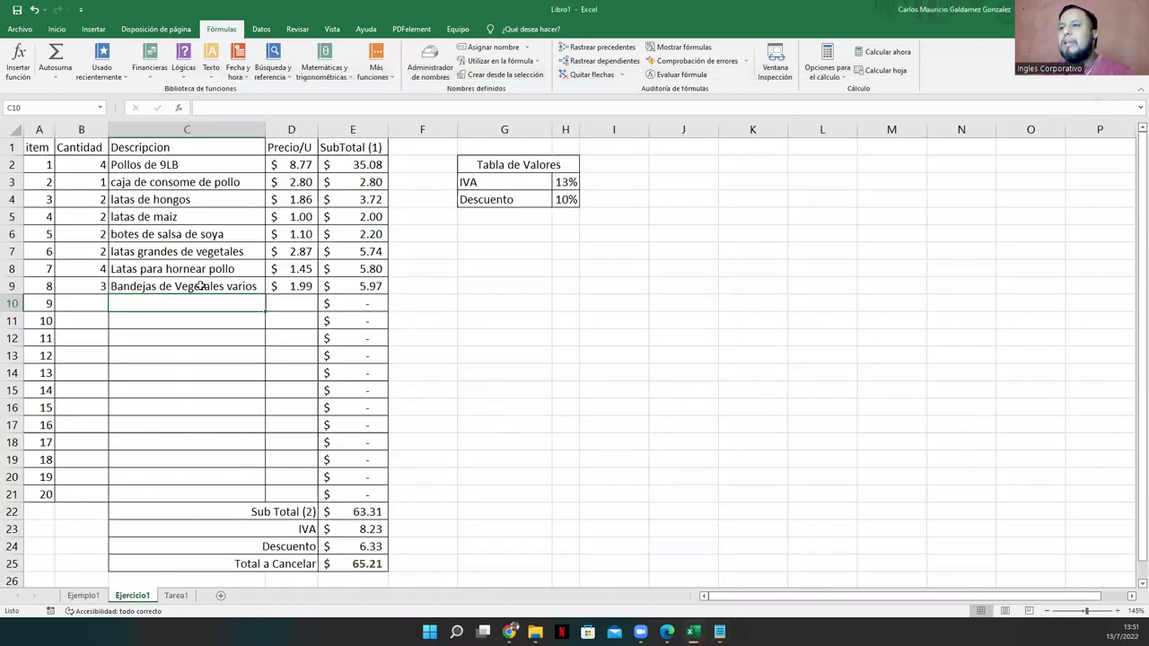
left_click(719, 632)
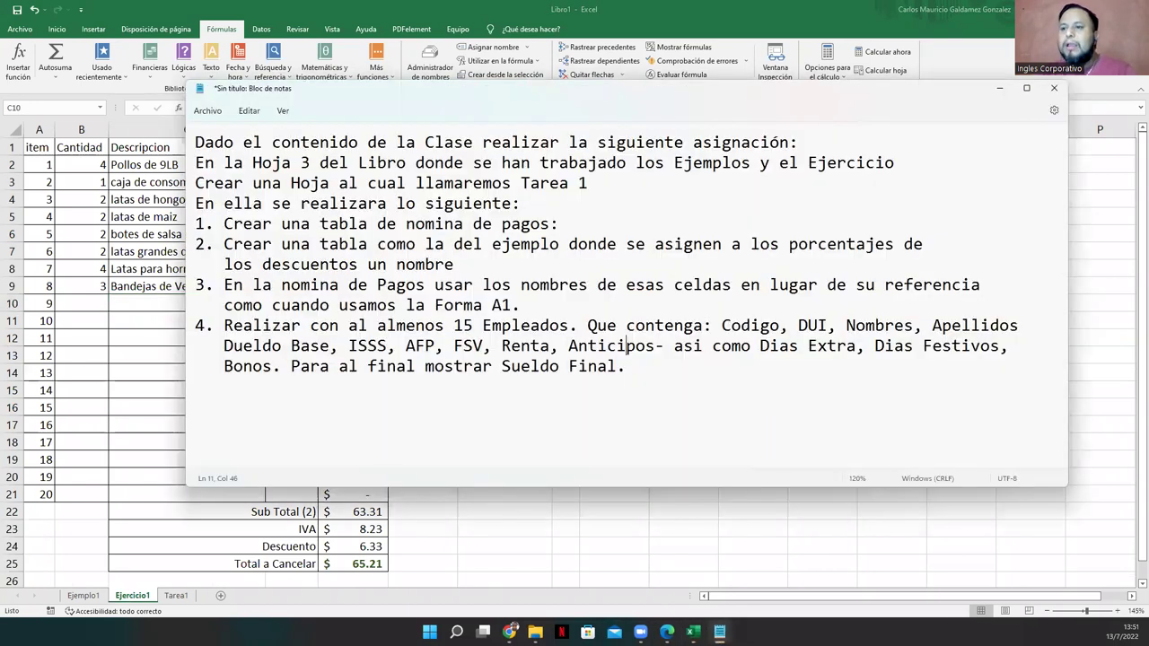
- Switch to Excel, open the name of sheet Tarea1 for editing, and go back to sheet Ejemplo1
left_click(182, 598)
left_click(183, 598)
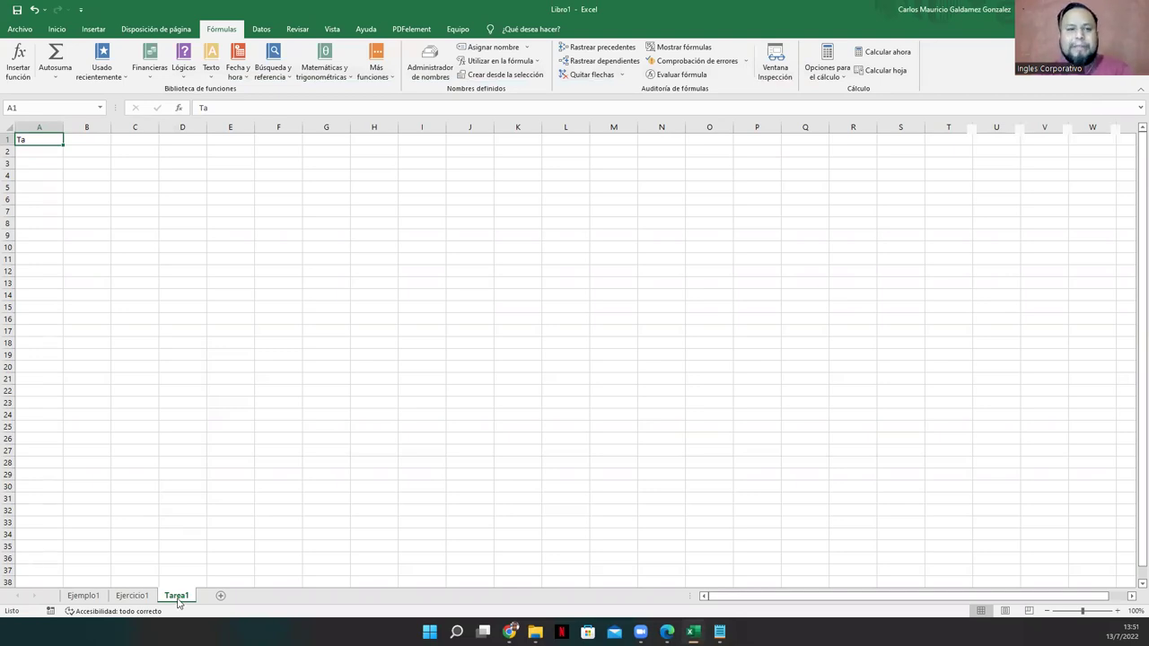
double_click(178, 598)
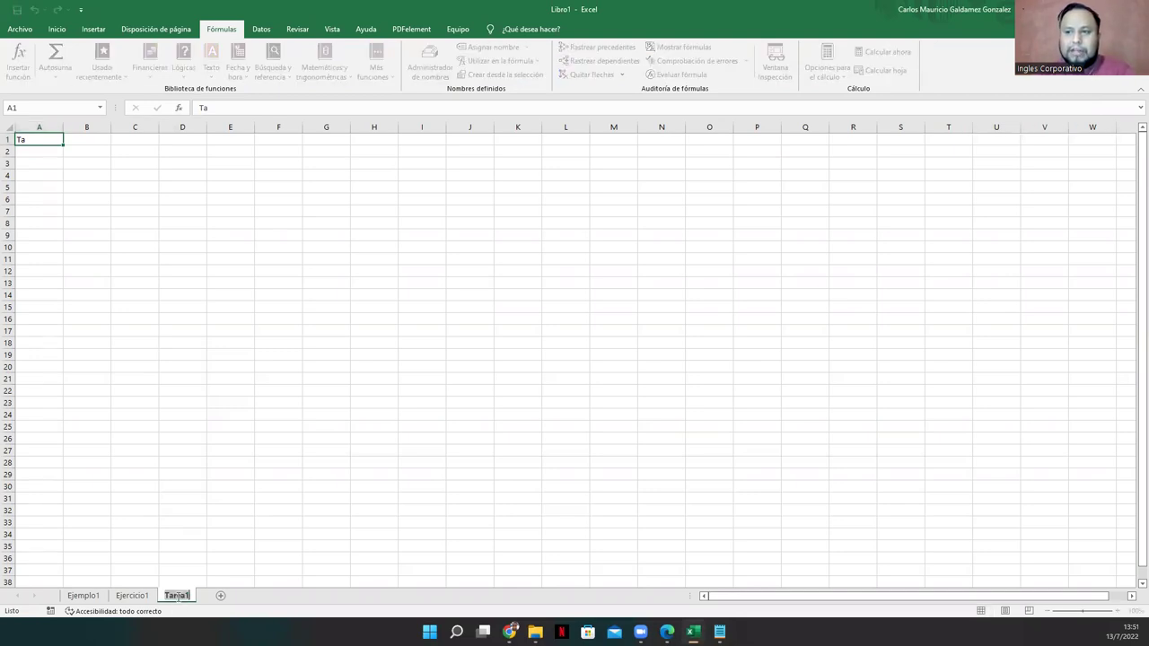
key("Return")
right_click(175, 598)
left_click(218, 486)
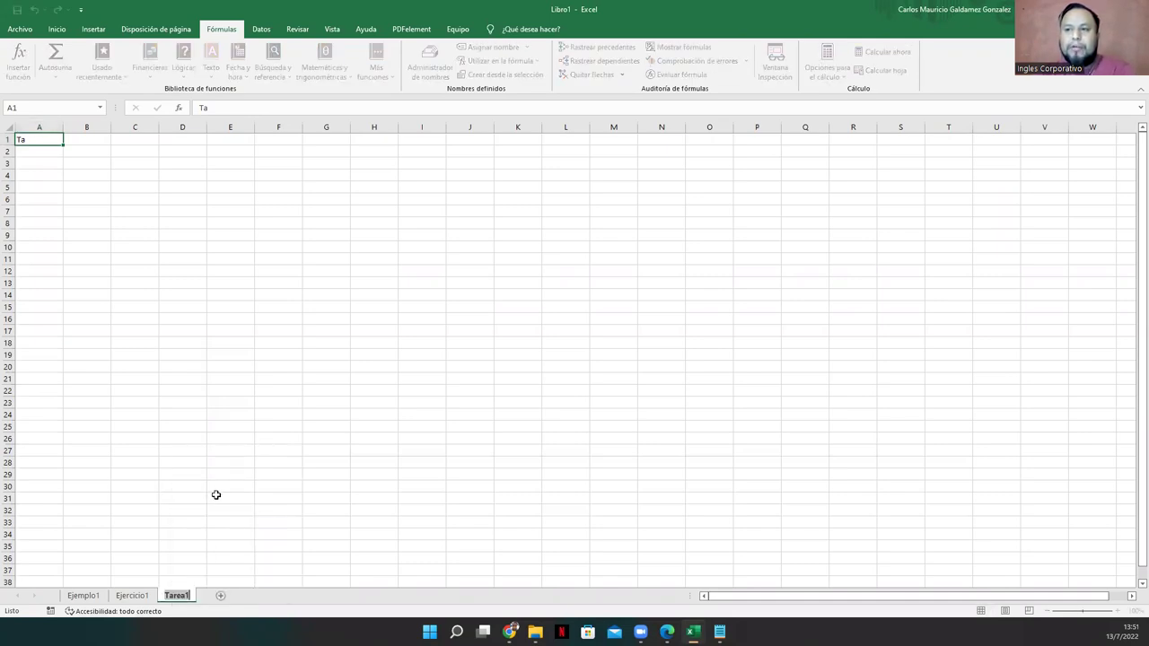
left_click(82, 595)
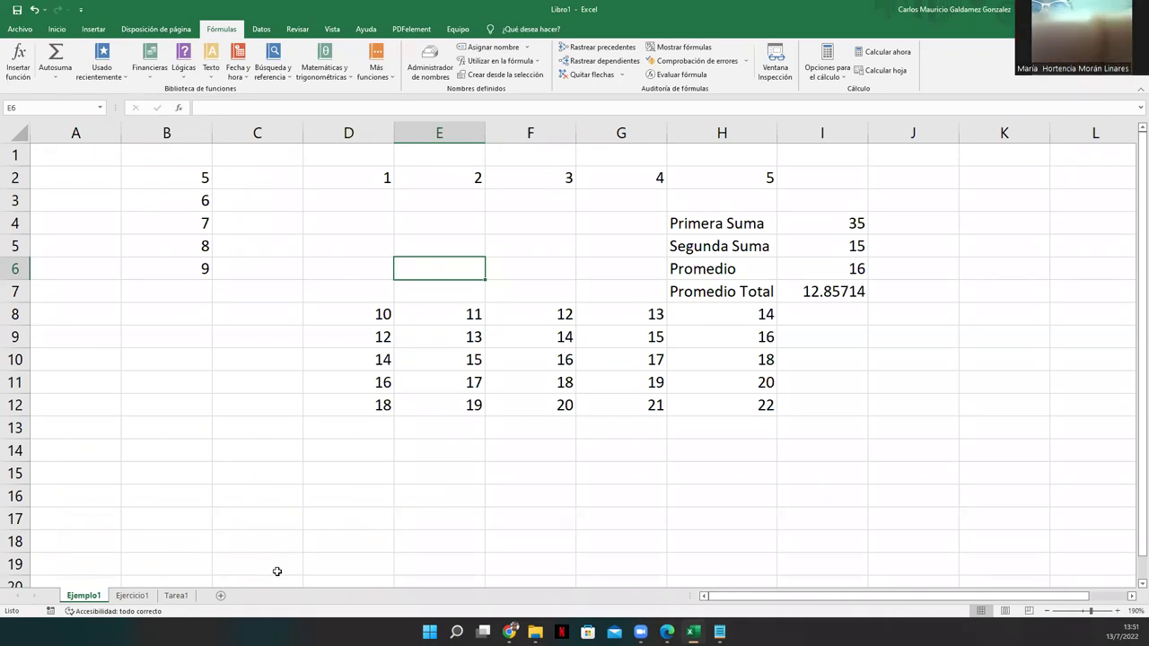
- Review the number ranges on sheet Ejemplo1 and the product and values tables on sheet Ejercicio1
key("alt+Tab")
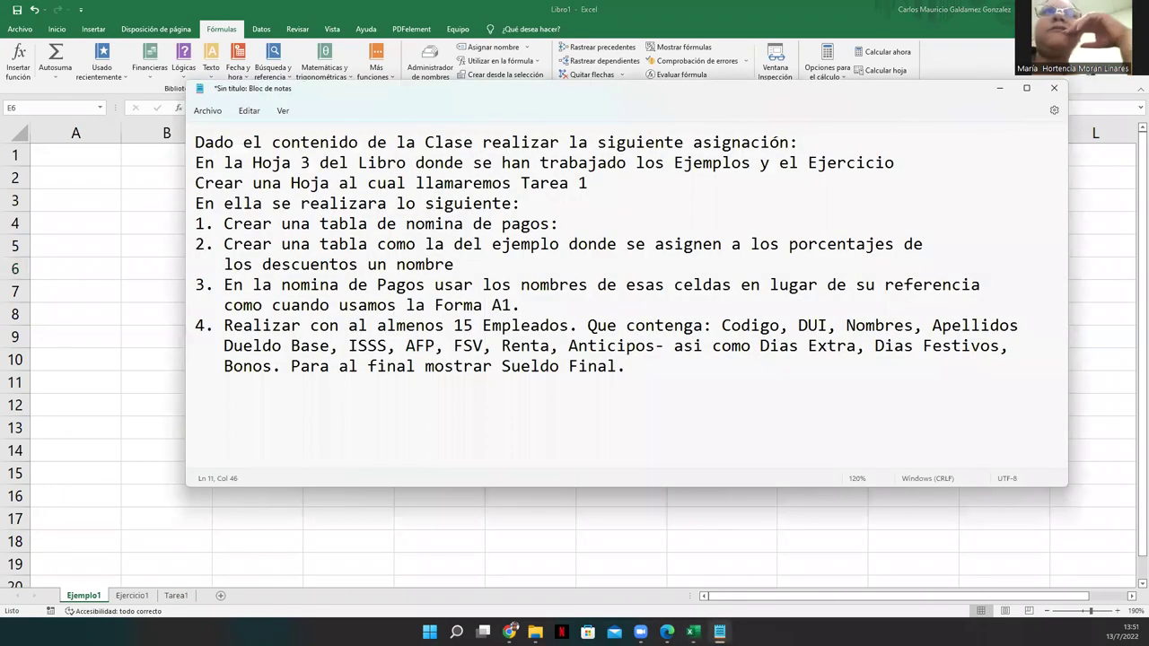
left_click(719, 632)
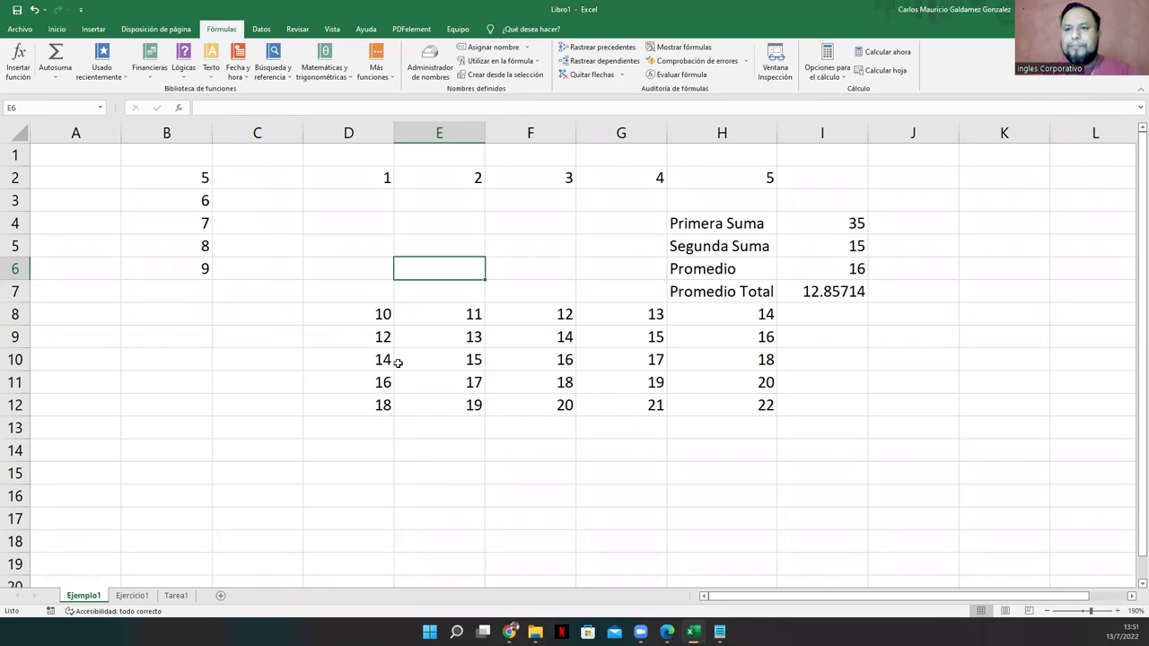
left_click(183, 174)
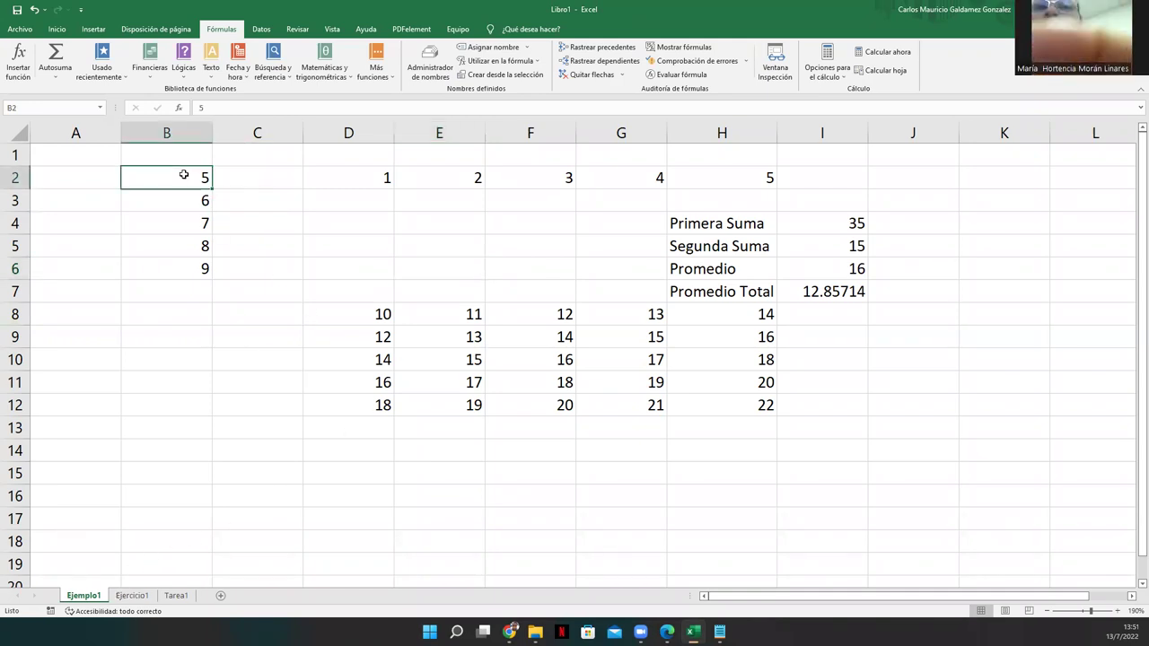
left_click_drag(161, 156, 870, 417)
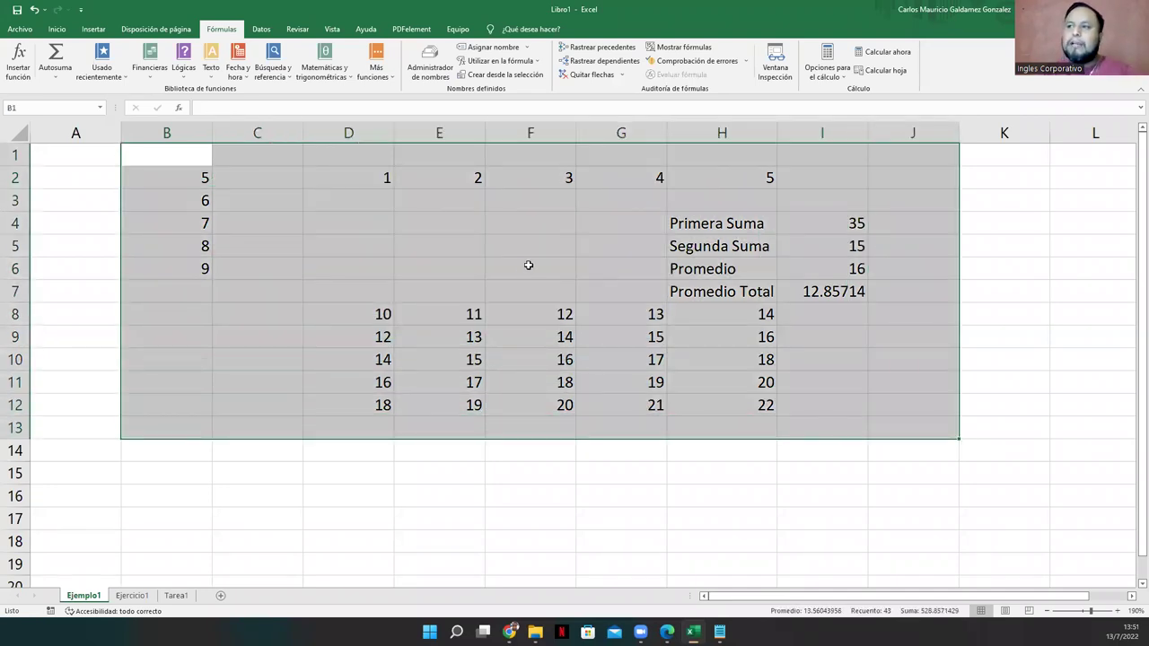
left_click(527, 265)
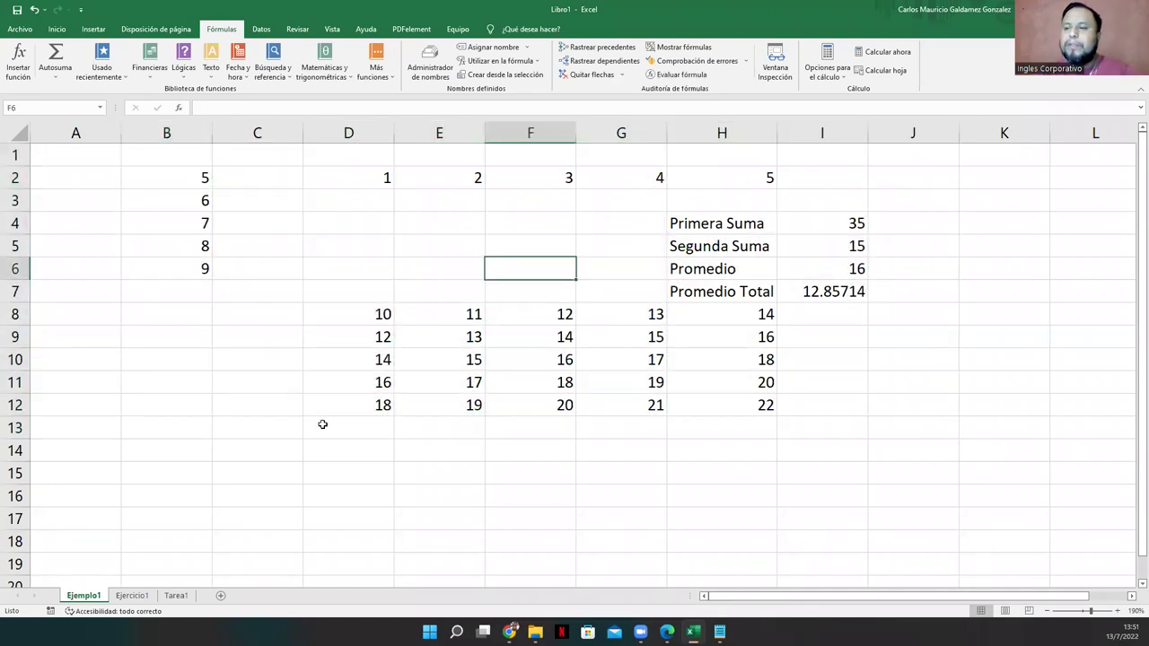
left_click(132, 596)
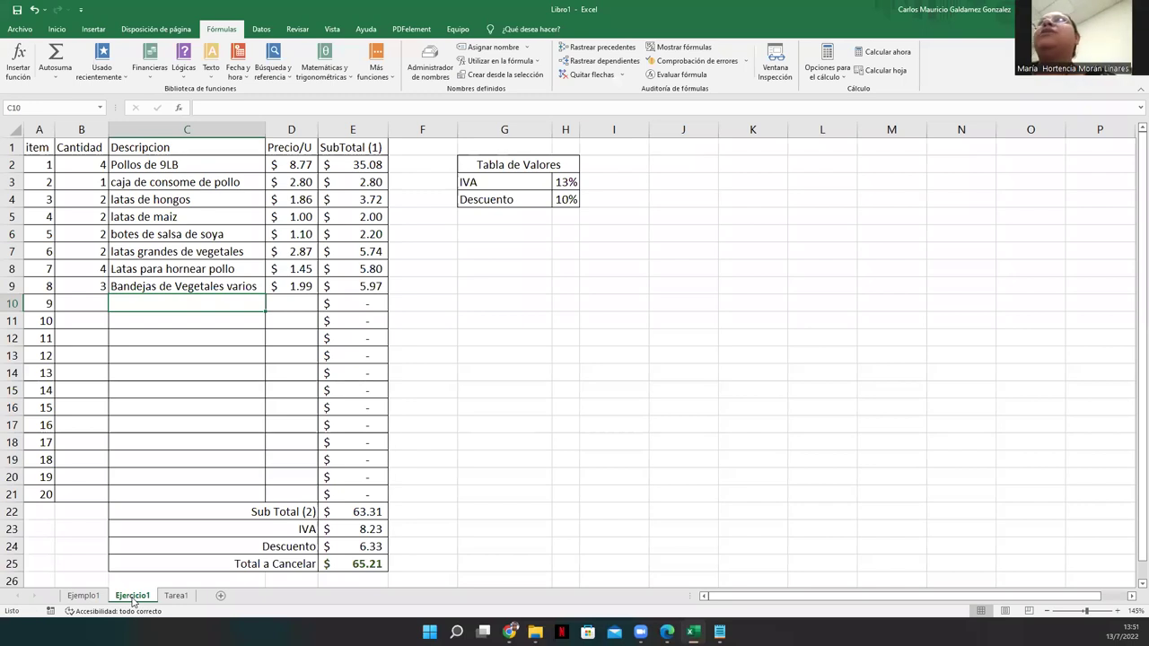
left_click_drag(34, 154, 584, 480)
scroll(574, 469, "up", 2)
left_click(504, 388)
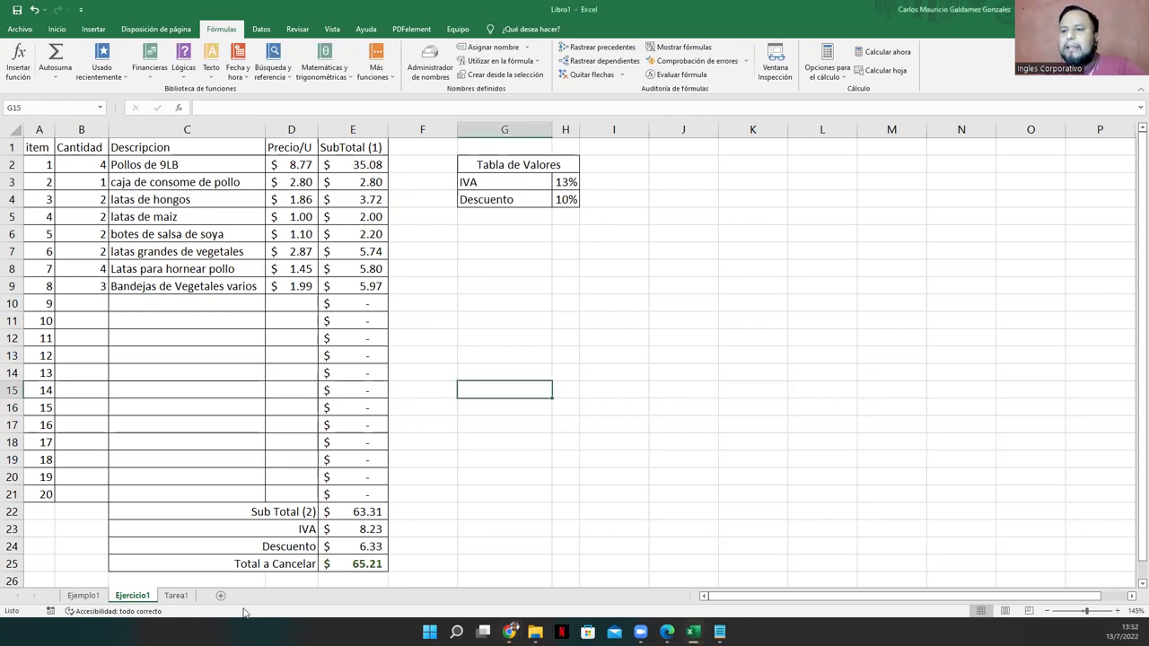
- Enter "Ta" in cell A1 of sheet Tarea1 and return to the homework instructions in Notepad
left_click(177, 600)
type("Ta")
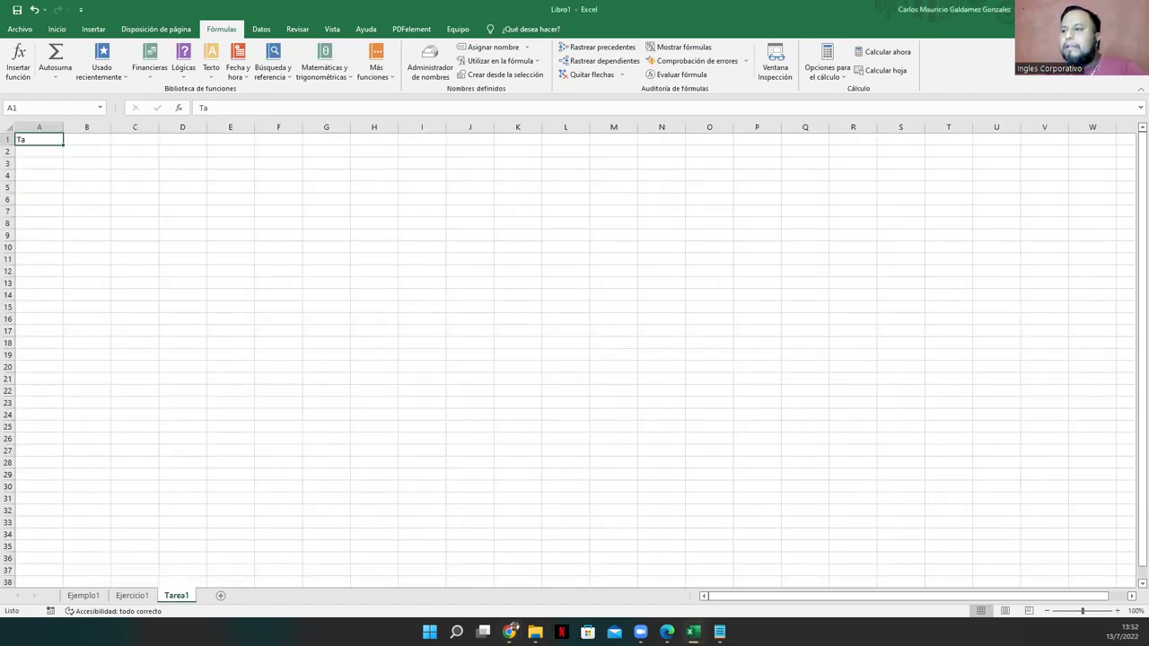
left_click(719, 631)
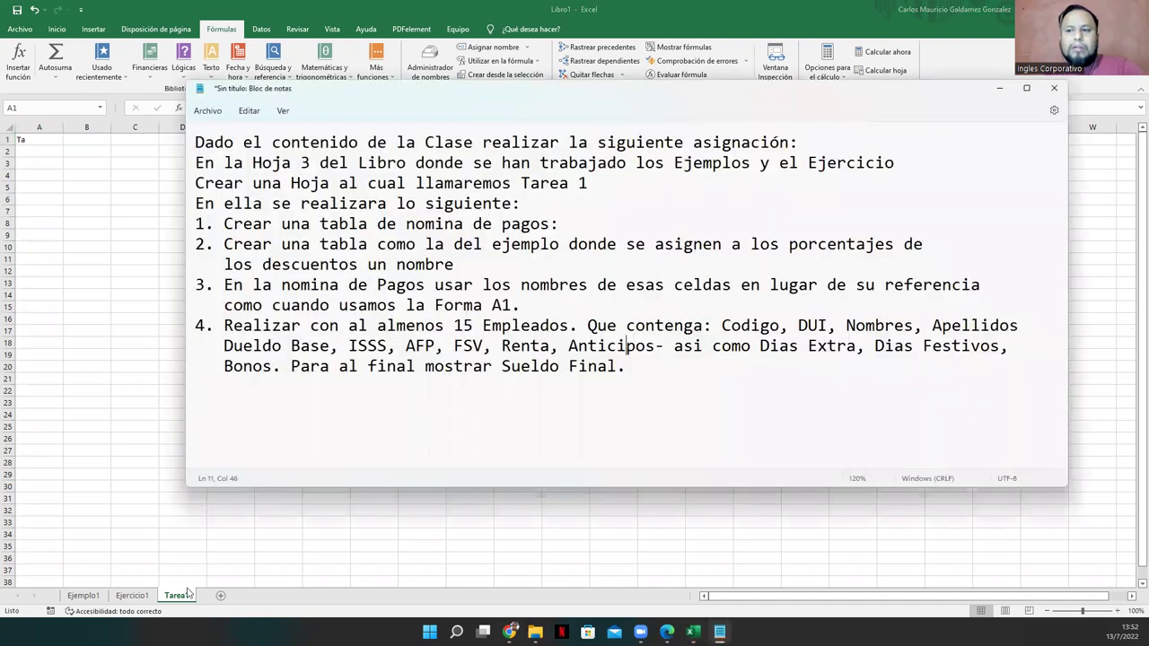
- Insert a comma after "Clase" in the first line of the instructions
left_click(192, 144)
left_click_drag(194, 144, 625, 143)
left_click(474, 143)
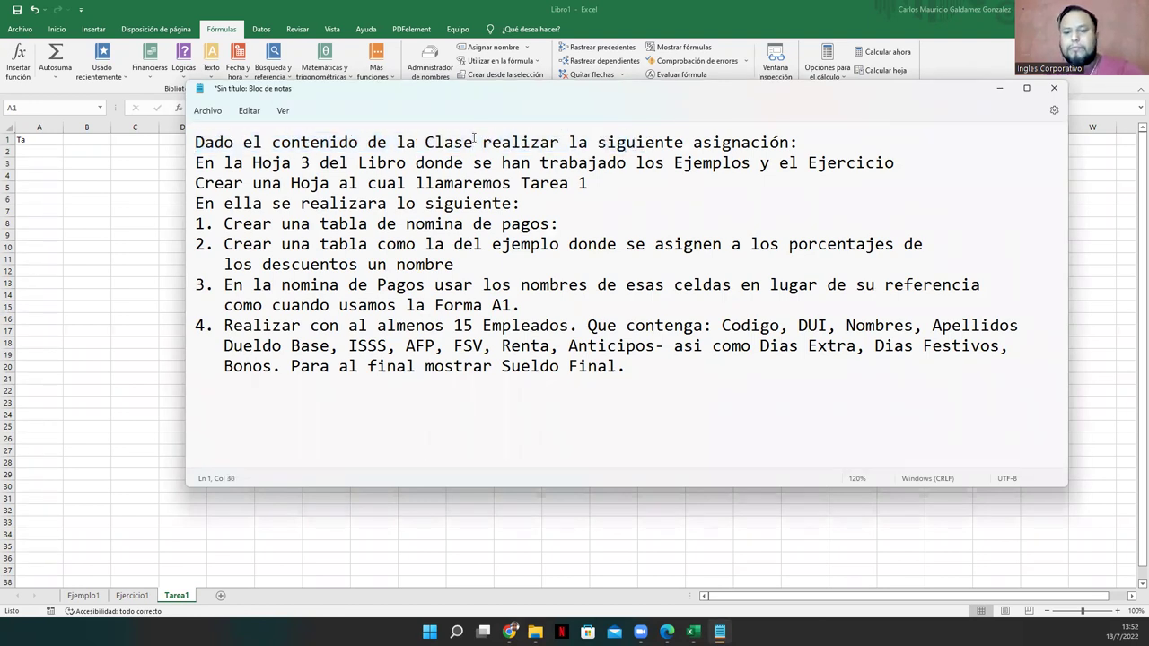
type(",")
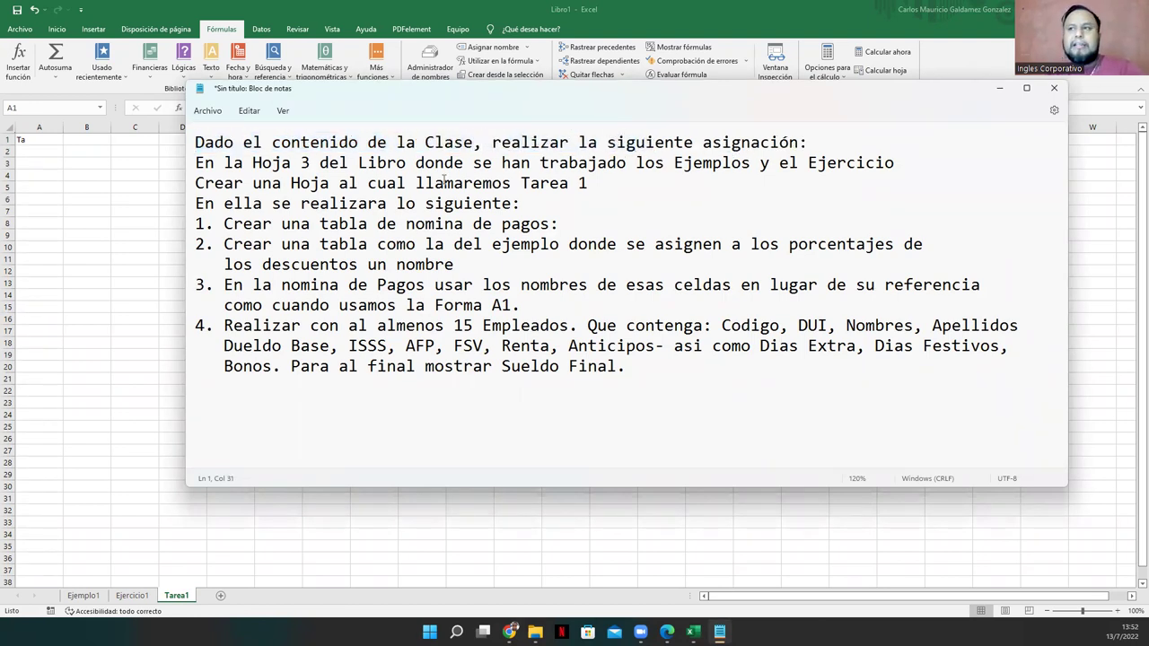
- Reword the second line of the instructions to the singular "se ha trabajado el Ejemplo y el Ejercicio"
left_click_drag(197, 162, 741, 163)
double_click(655, 164)
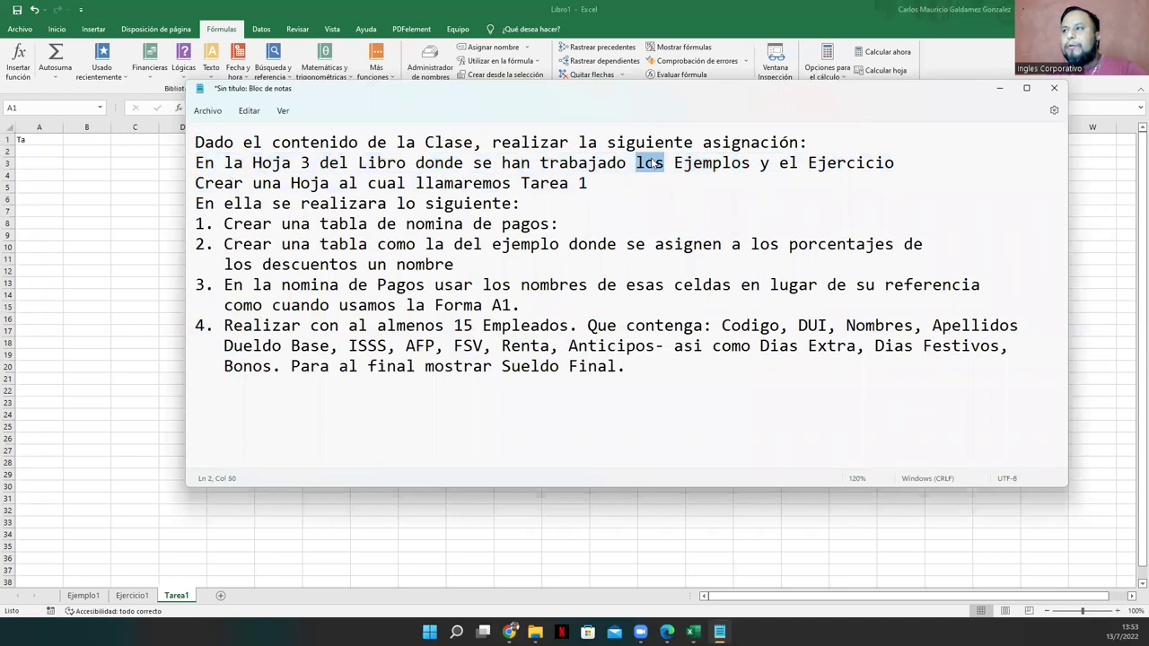
type("el")
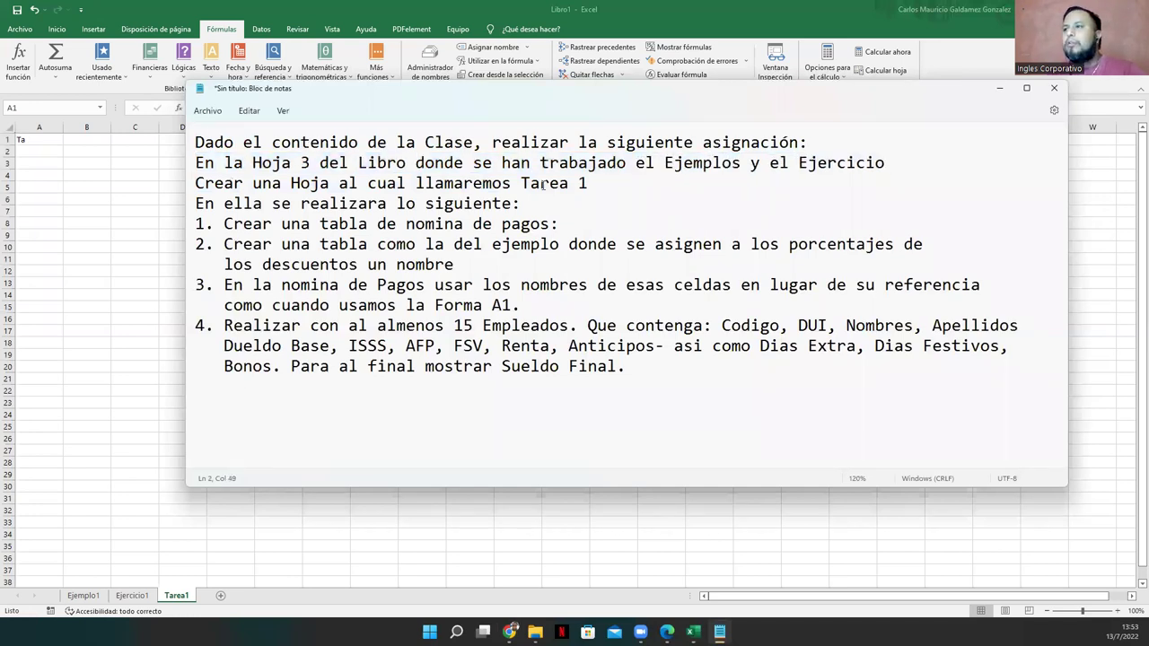
key("Delete")
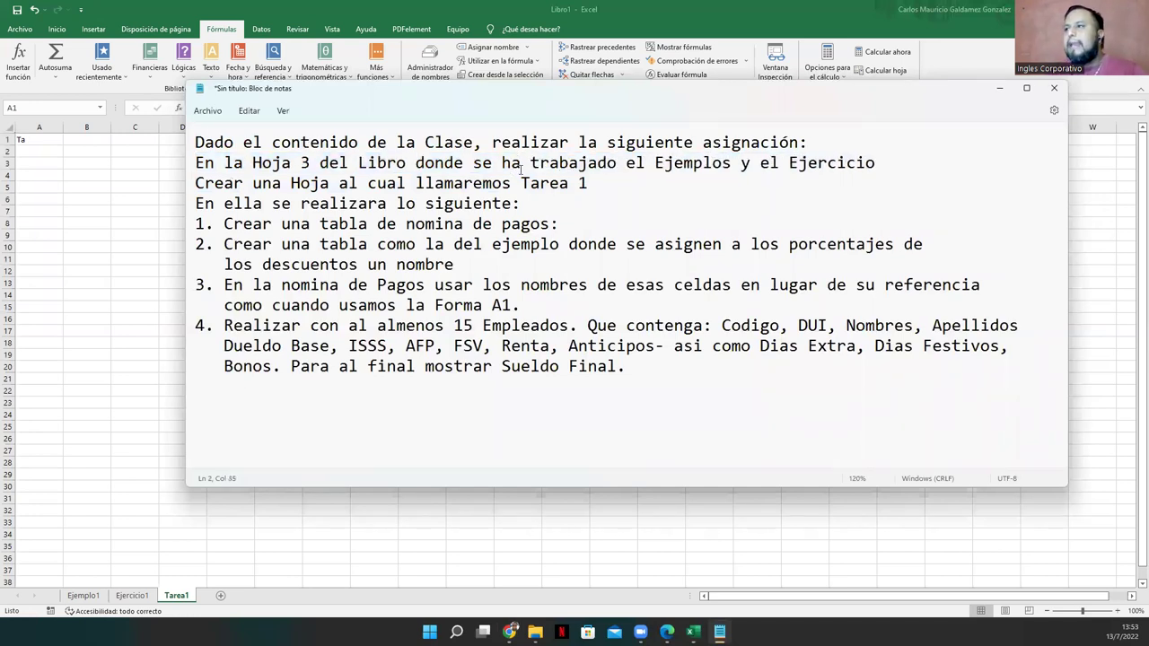
left_click(723, 163)
key("Delete")
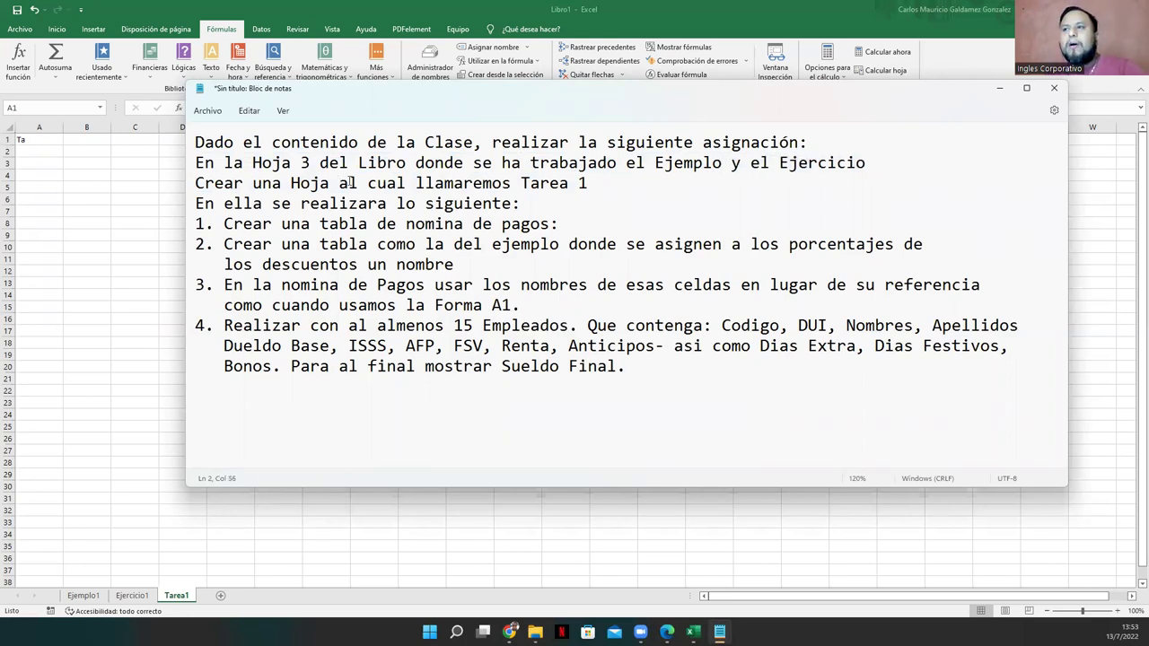
- Correct "realizara" to "realizará" in the fourth line of the instructions
left_click_drag(521, 184, 608, 186)
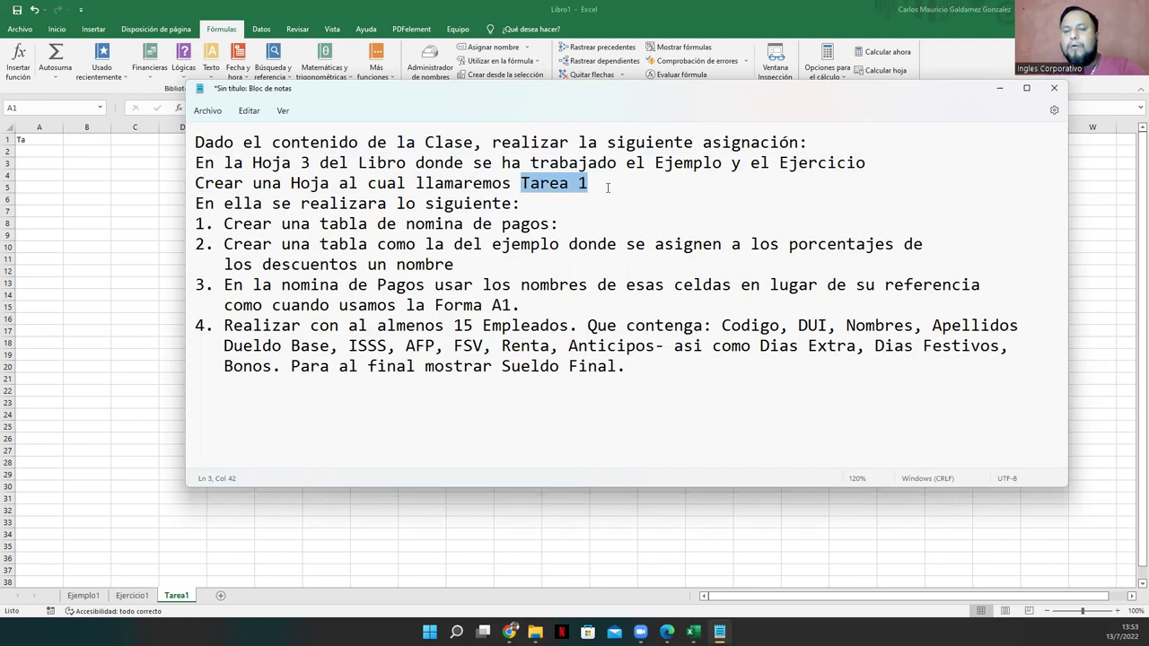
left_click(386, 265)
left_click(386, 205)
key("BackSpace")
type("á")
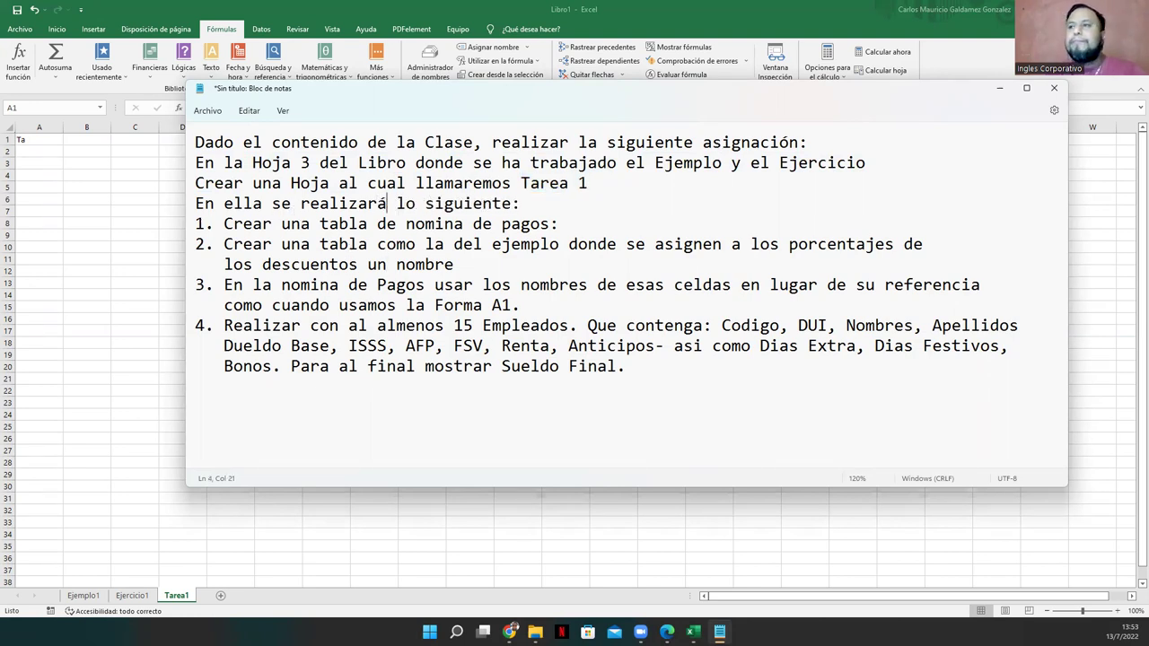
- Review instruction items 1 and 2, and examine the Tabla de Valores and product table on Excel sheet Ejercicio1
left_click_drag(224, 223, 567, 223)
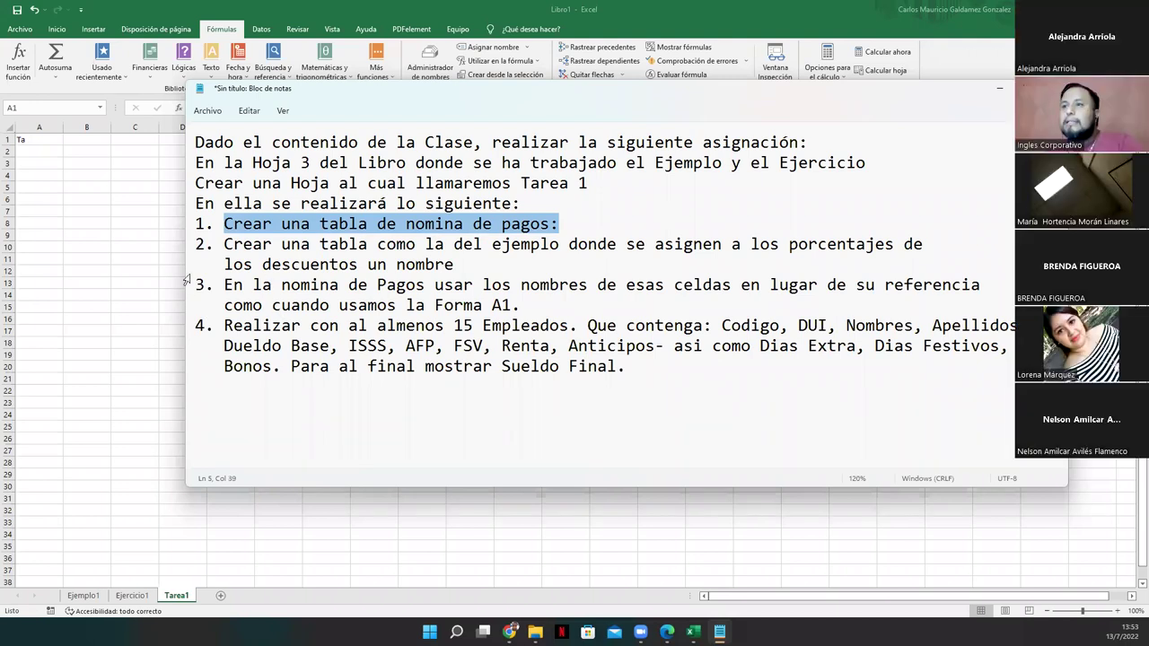
left_click_drag(223, 244, 926, 244)
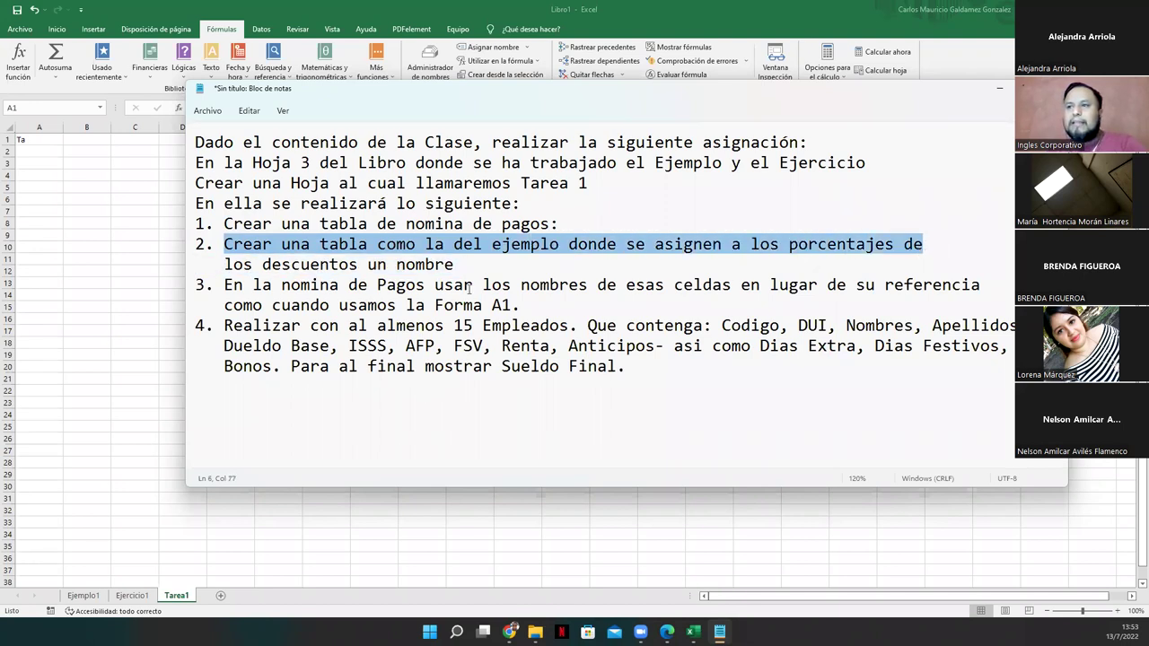
left_click(459, 266)
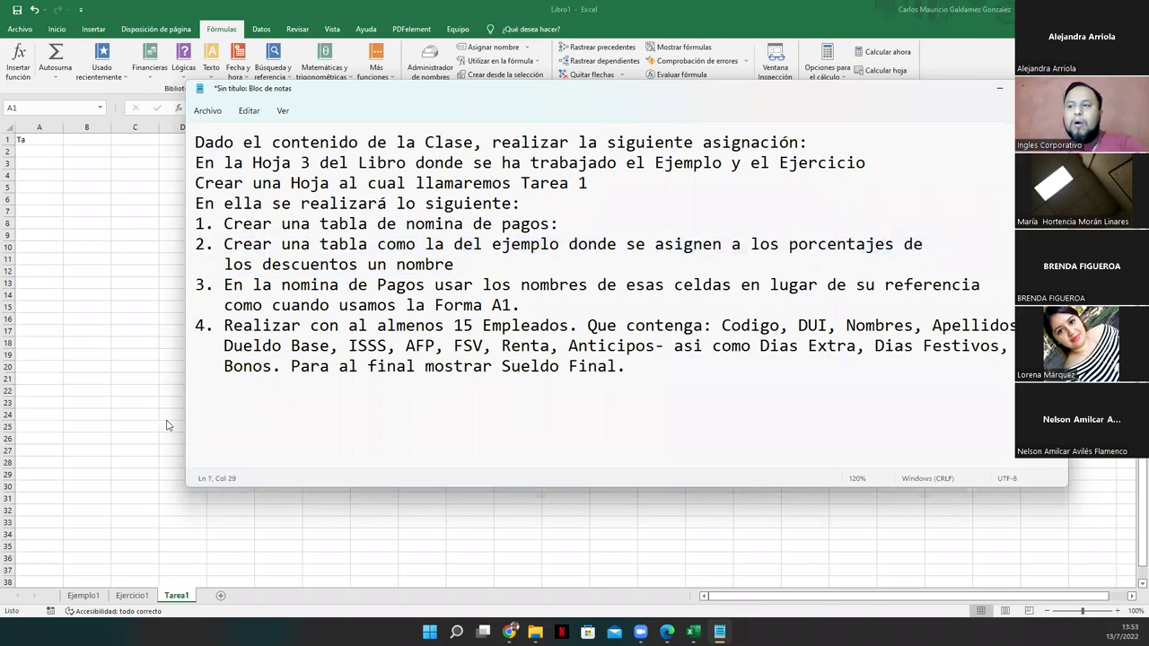
key("alt+Tab")
left_click(147, 596)
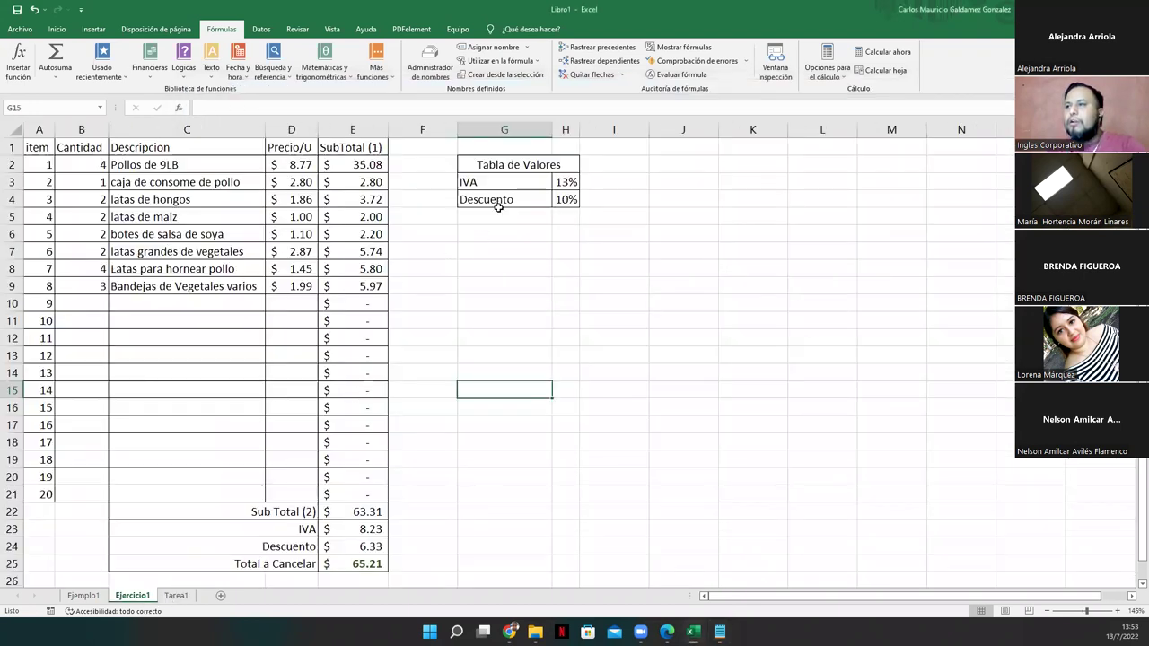
left_click_drag(513, 167, 567, 201)
left_click_drag(38, 148, 346, 560)
left_click_drag(487, 165, 494, 197)
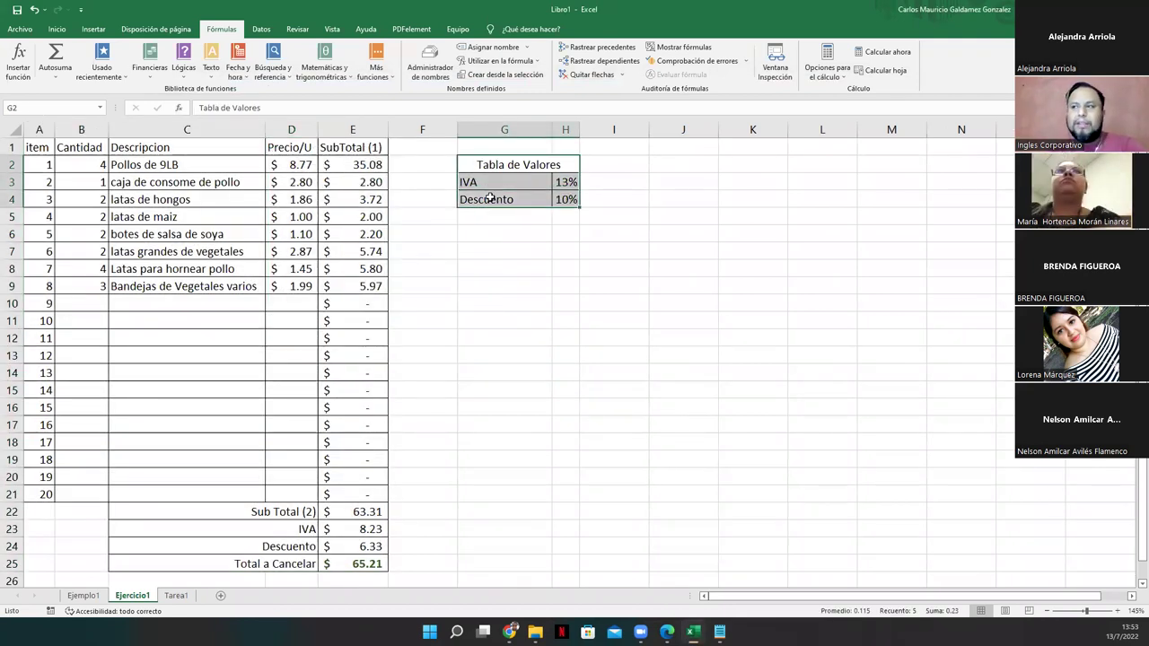
- Enter the deduction labels ISSS, AFP, FSV and RENTA in cells G6 to G9 of sheet Ejercicio1
left_click(497, 234)
type("ISSS")
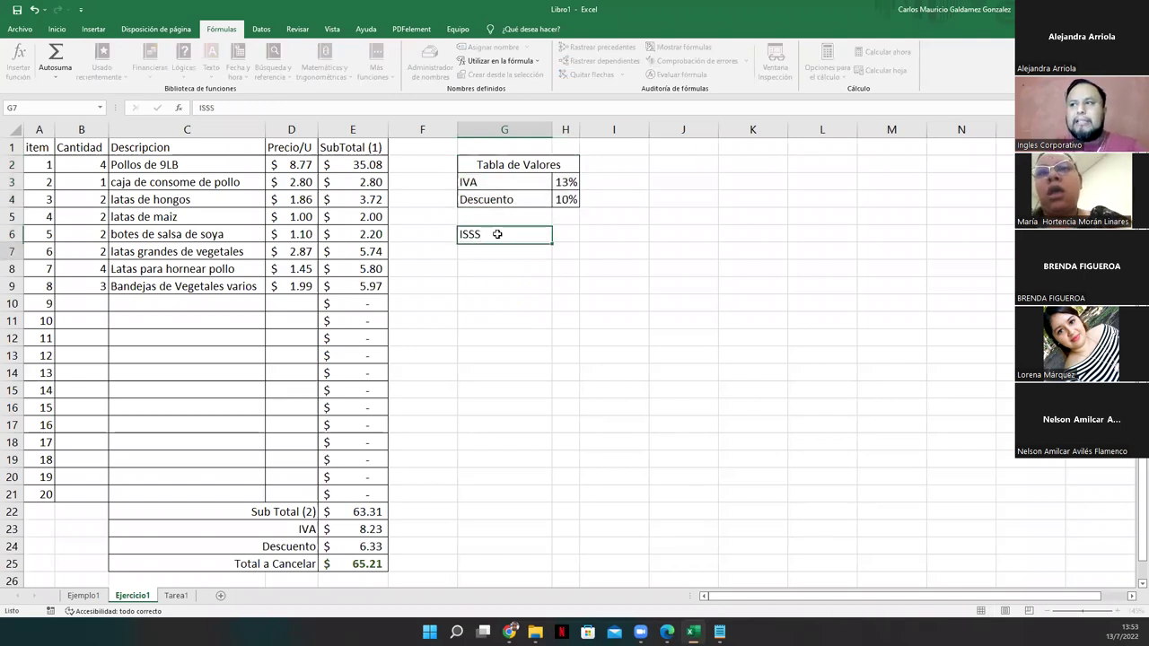
key("Return")
type("AFP")
key("Return")
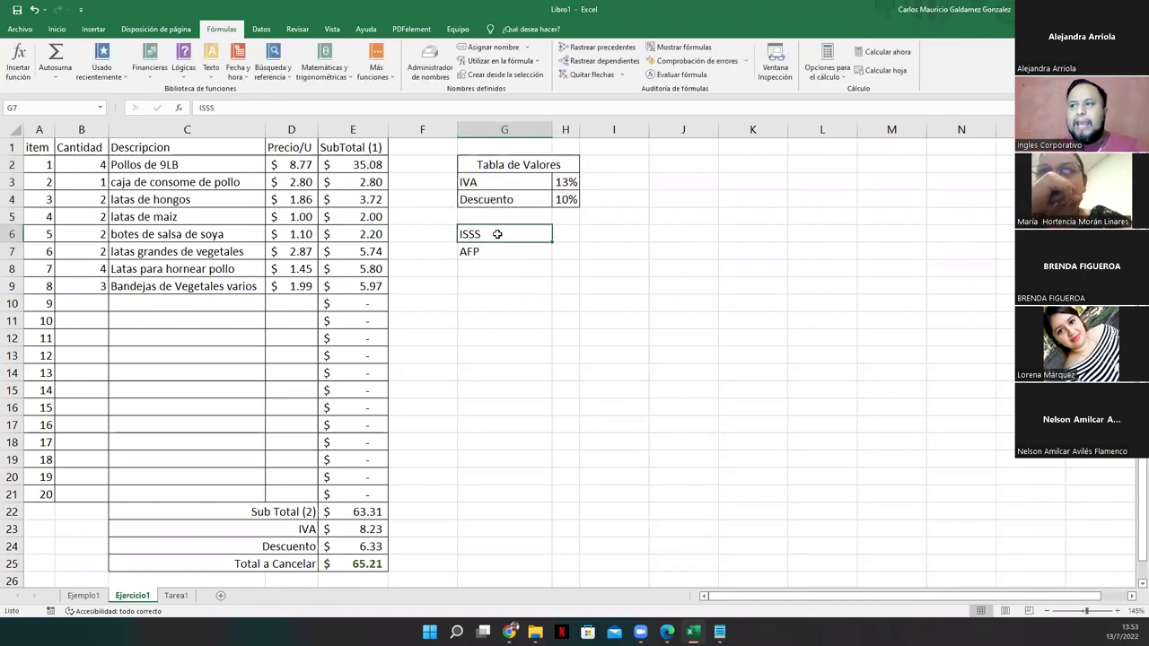
type("FSV")
key("Return")
type("RENTA")
key("Tab")
- Fill in the deduction percentages in cells H6 to H9: 3% for ISSS, 6.25% for AFP, 7% for FSV and 10% for RENTA
key("Up")
key("Up")
key("Up")
key("Up")
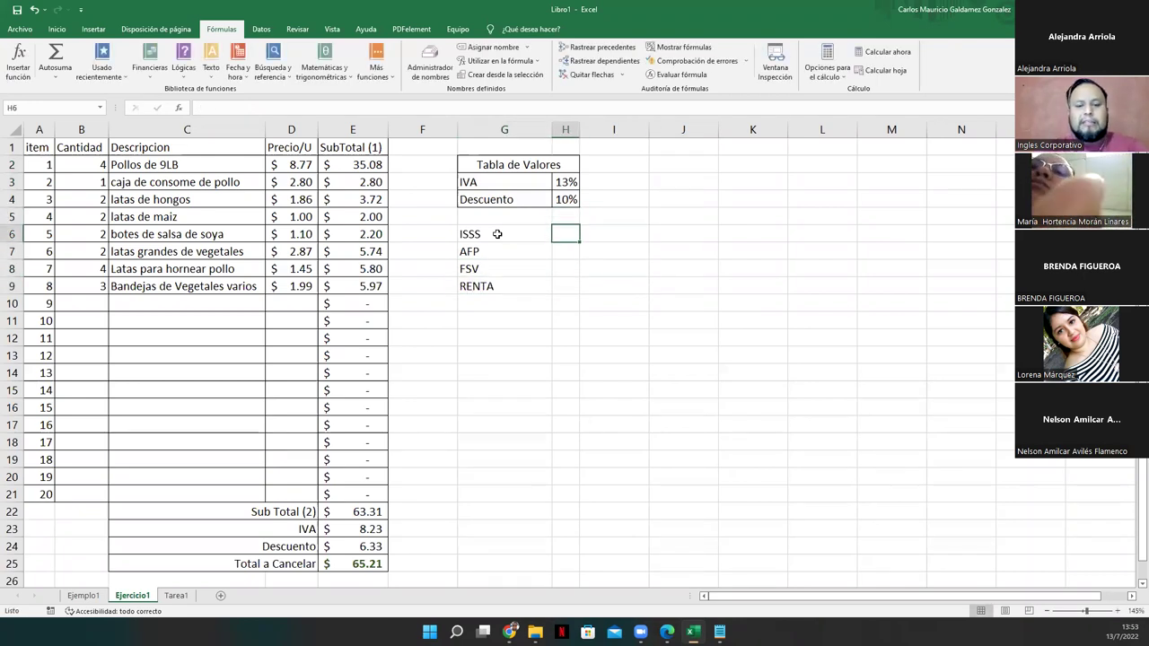
type("3%")
key("Return")
type("6.25%")
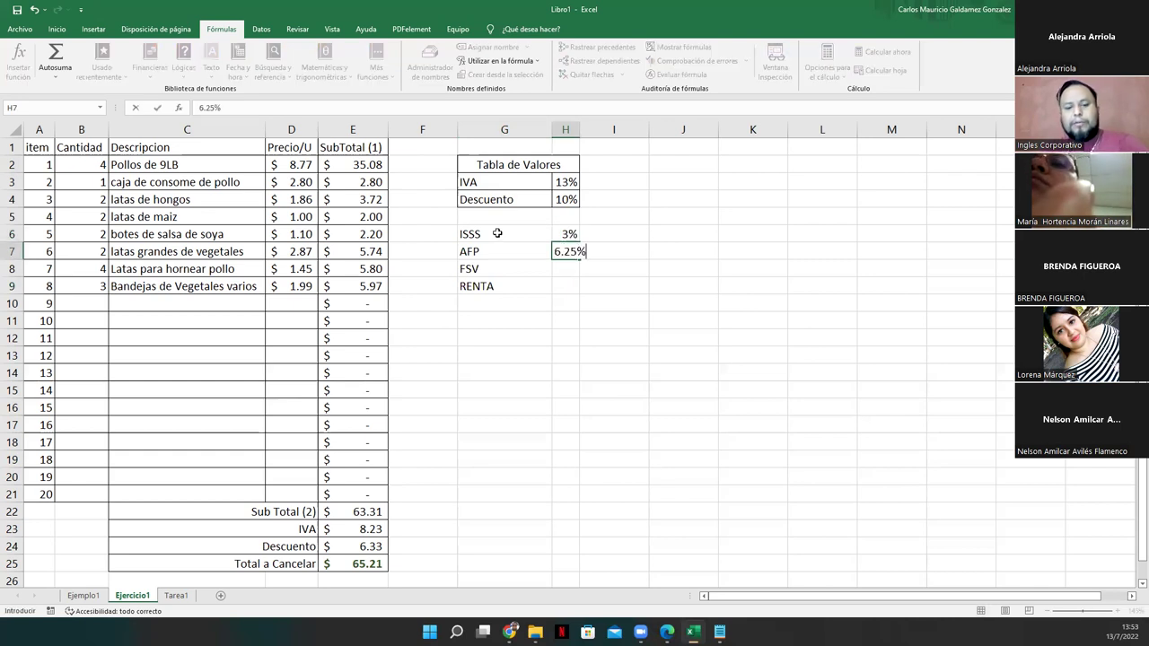
key("Return")
type("7%")
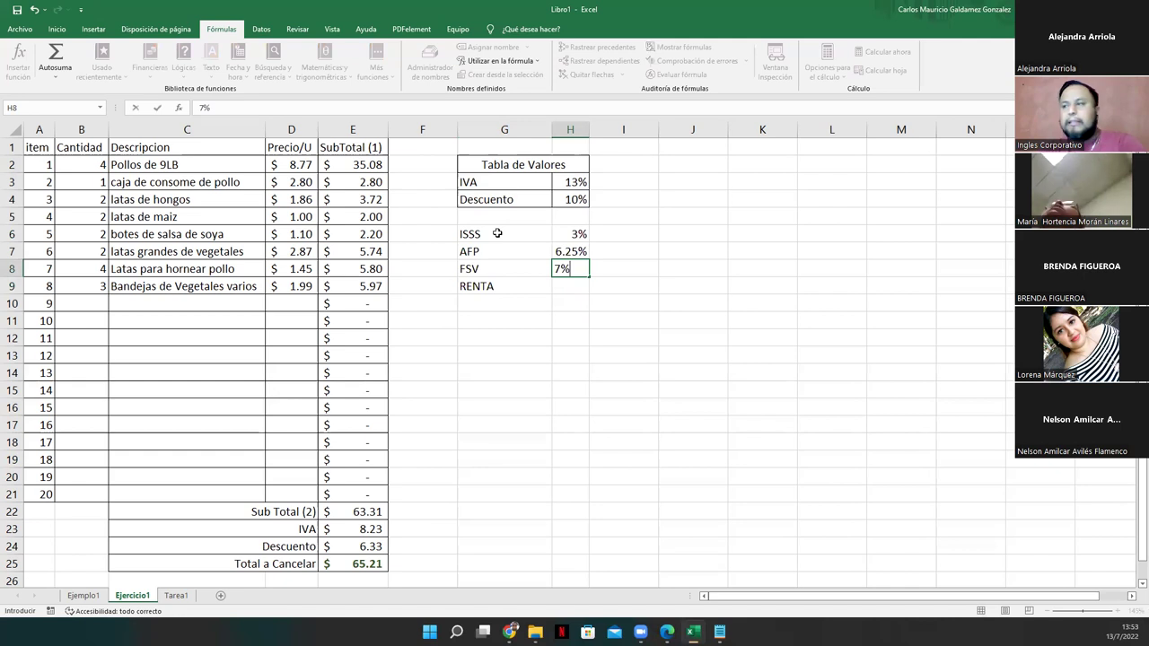
key("Return")
type("10%")
key("Return")
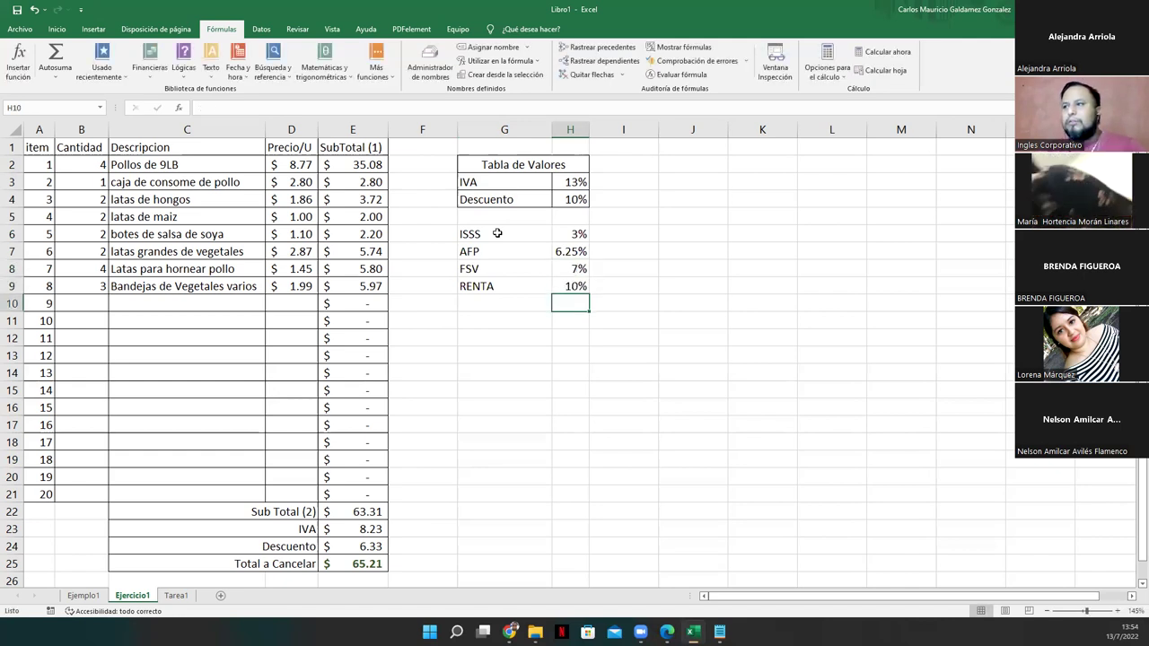
- Go through the deduction percentages in H6 to H9 and match each with its label in column G
left_click(562, 234)
left_click(574, 252)
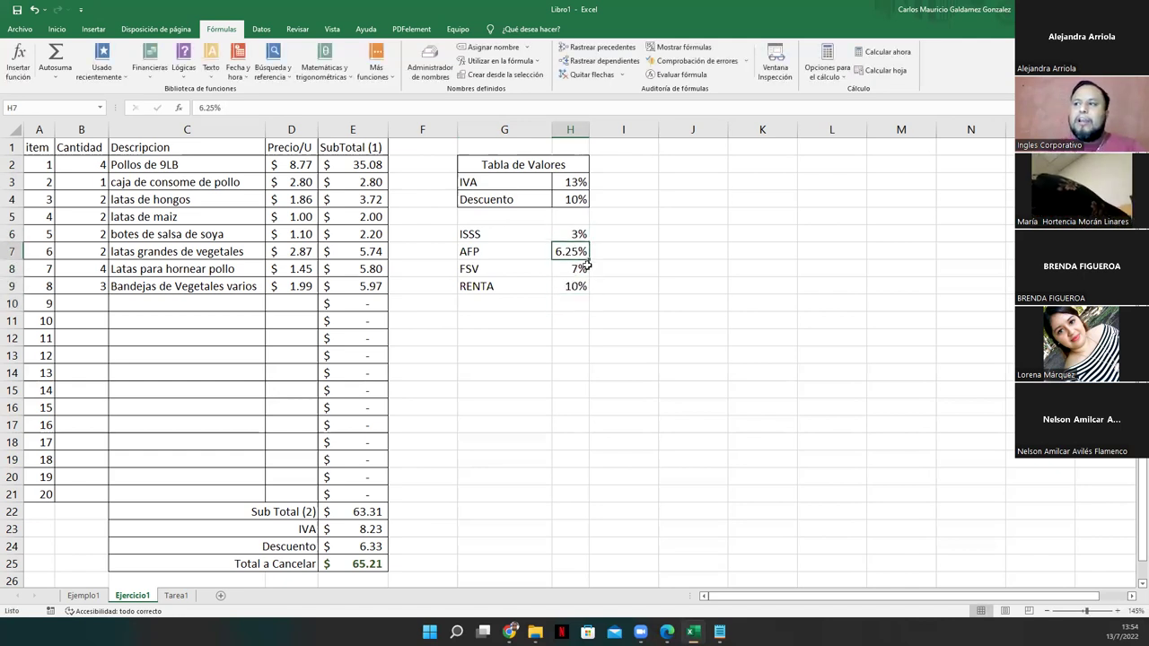
left_click(578, 268)
left_click(572, 287)
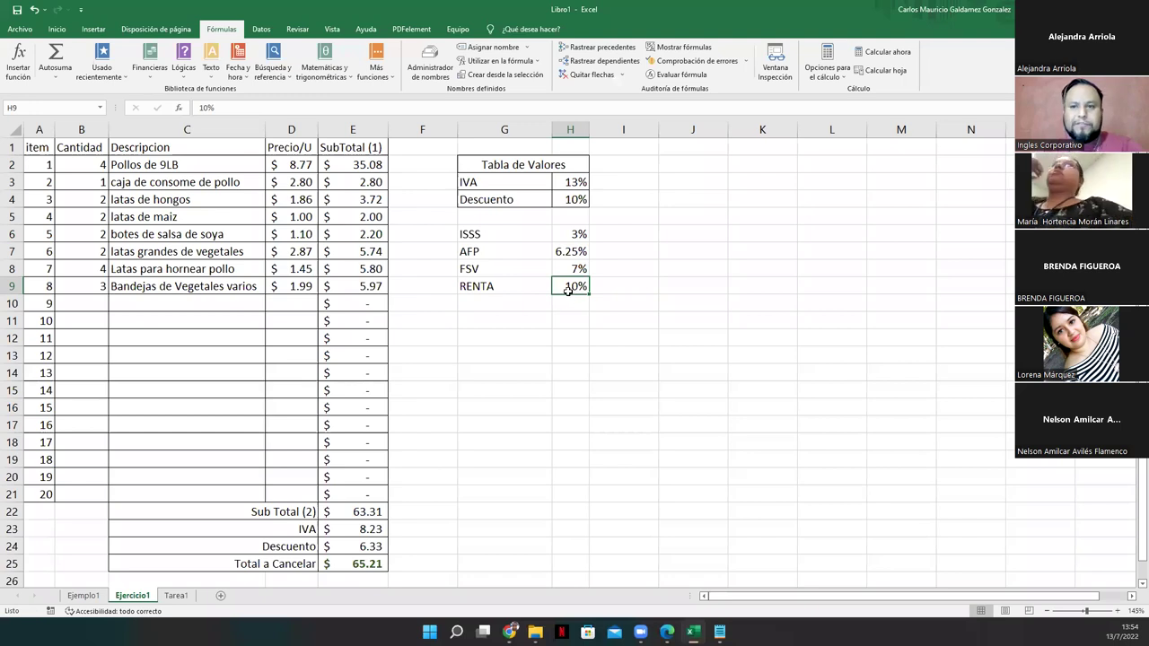
left_click(564, 236)
left_click(480, 235)
left_click(568, 249)
left_click(499, 263)
left_click(541, 289)
left_click(511, 291)
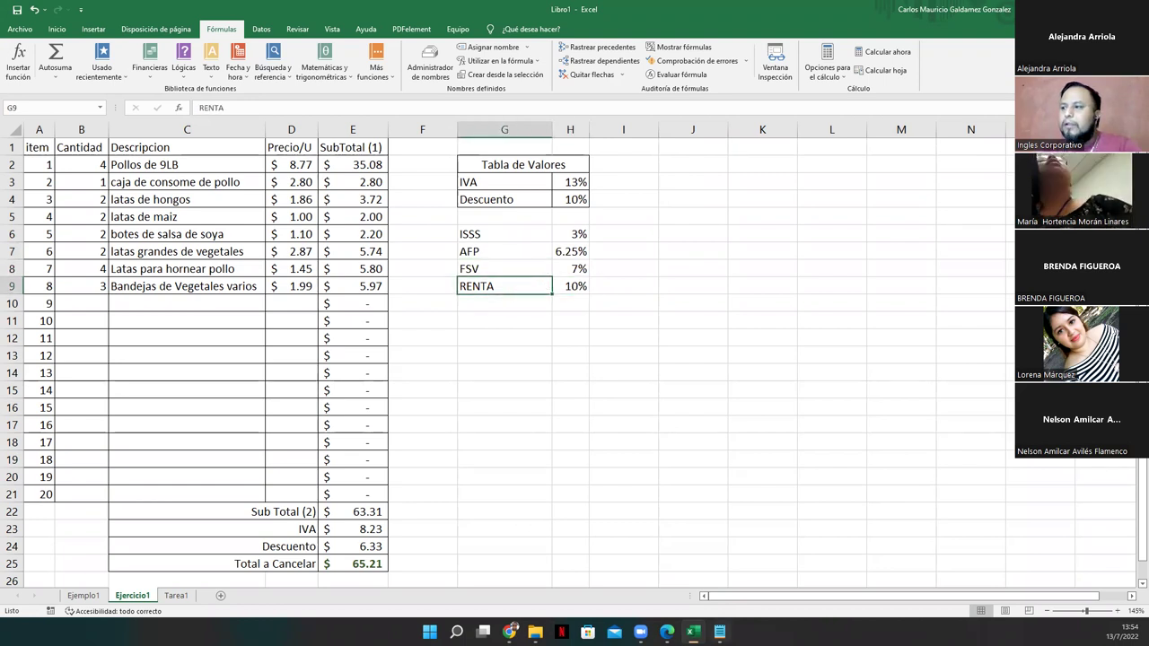
- Check sheet Tarea1 and the "Forma A1" reference in instruction item 3 in Notepad, and return to sheet Ejercicio1 in Excel
left_click(719, 632)
left_click(172, 606)
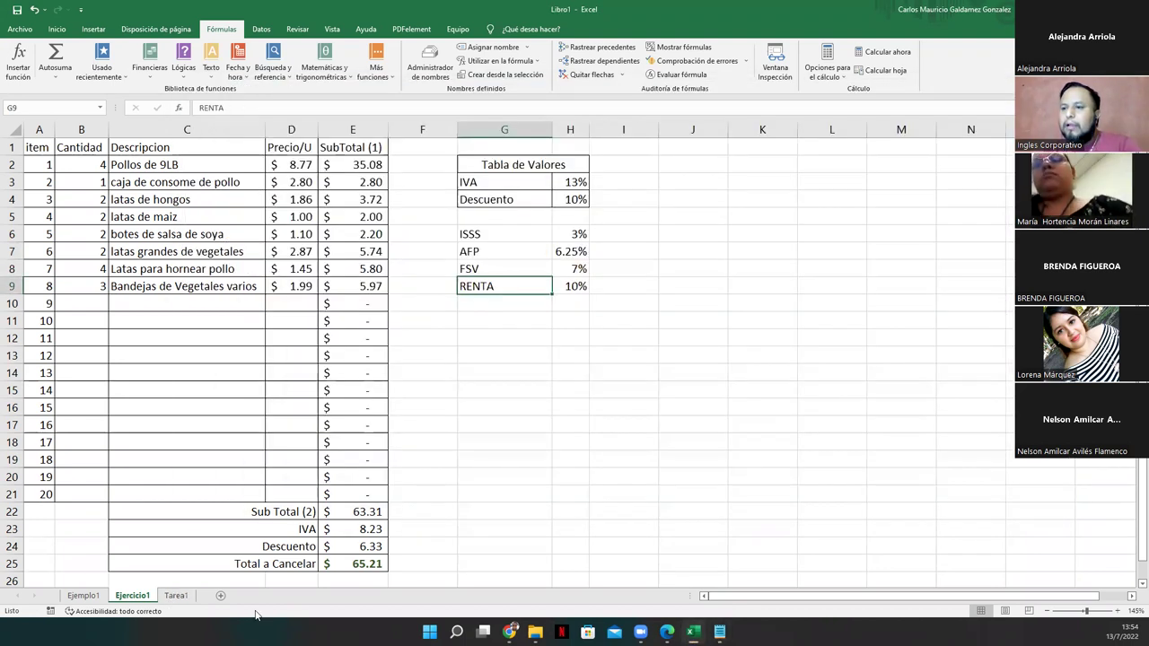
left_click(180, 597)
left_click(718, 632)
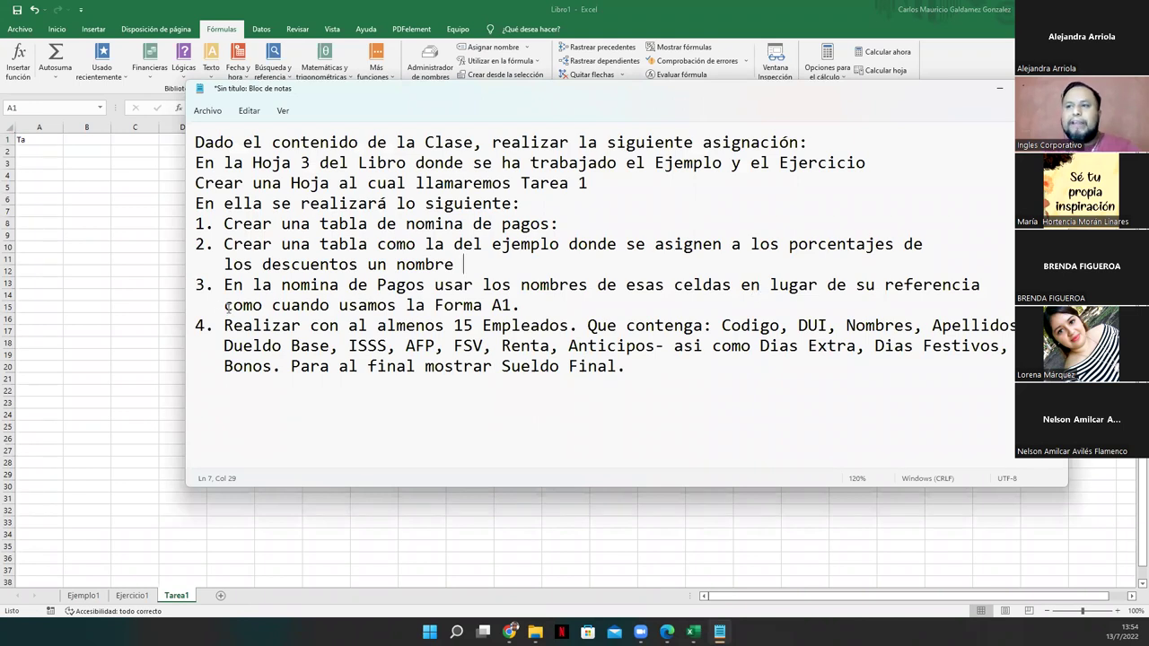
left_click_drag(491, 305, 512, 305)
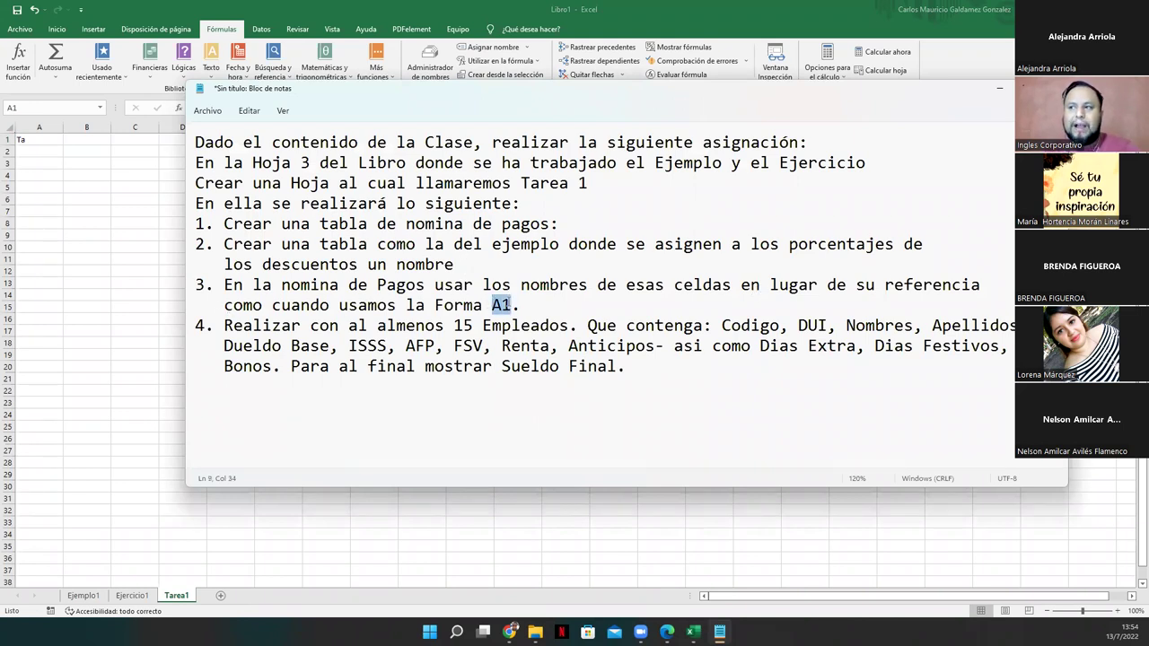
left_click(133, 597)
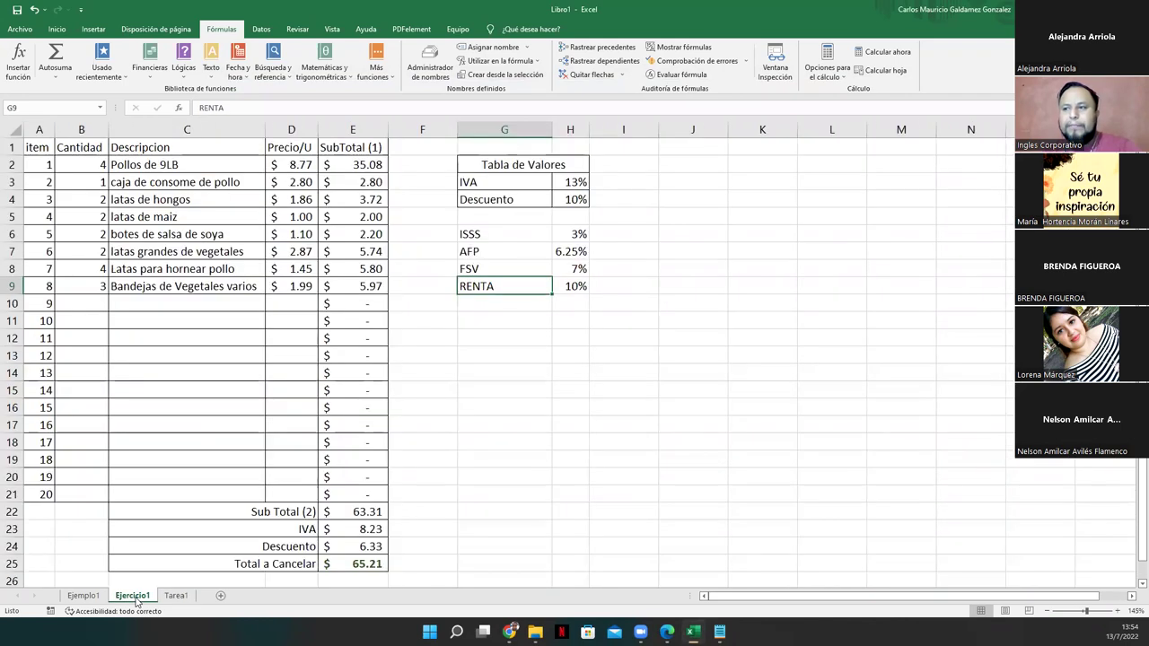
- Compare the subtotal and unit price in row 9 with the RENTA label and its percentage in cells G9 and H9
left_click(359, 286)
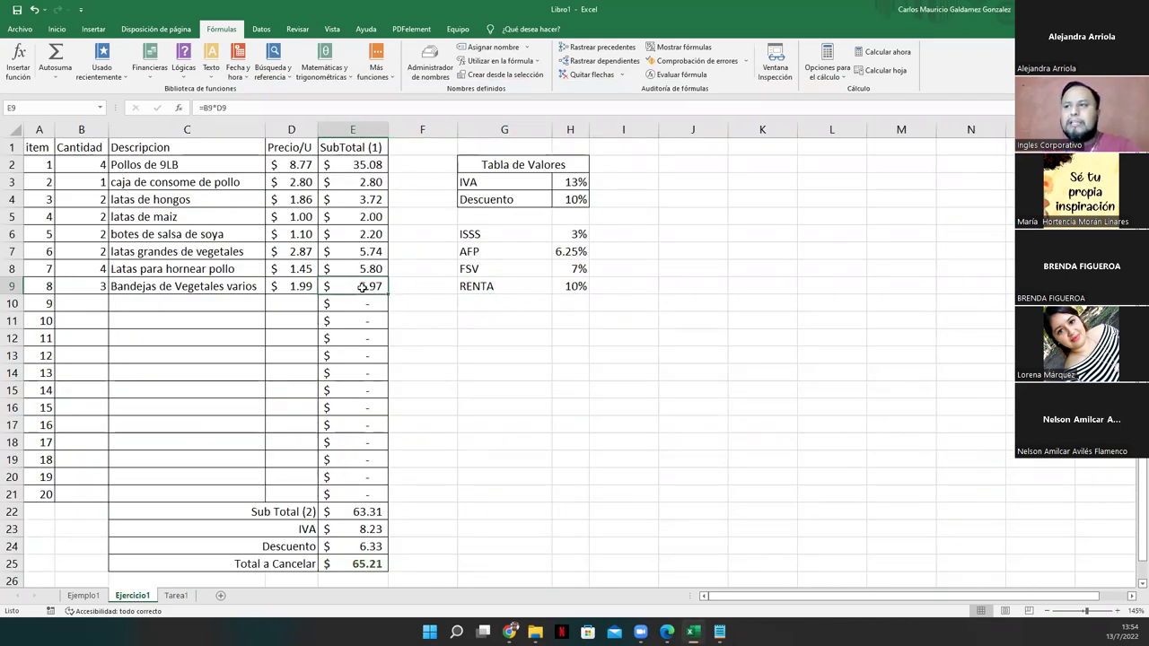
left_click(296, 285)
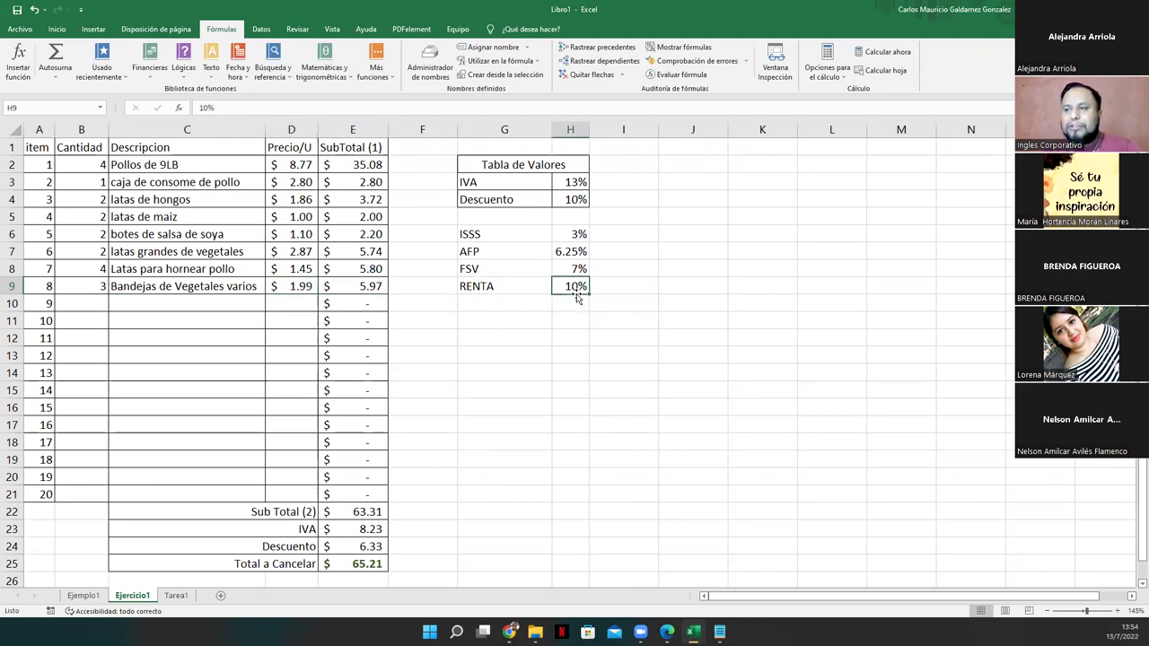
left_click(340, 285)
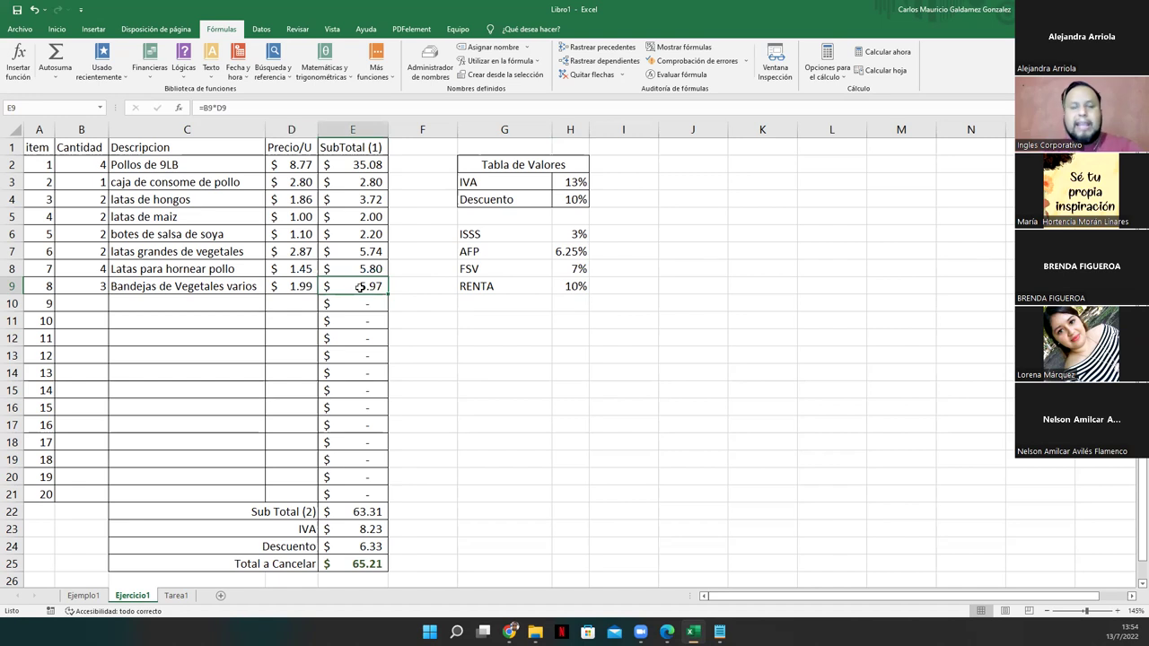
left_click(295, 286)
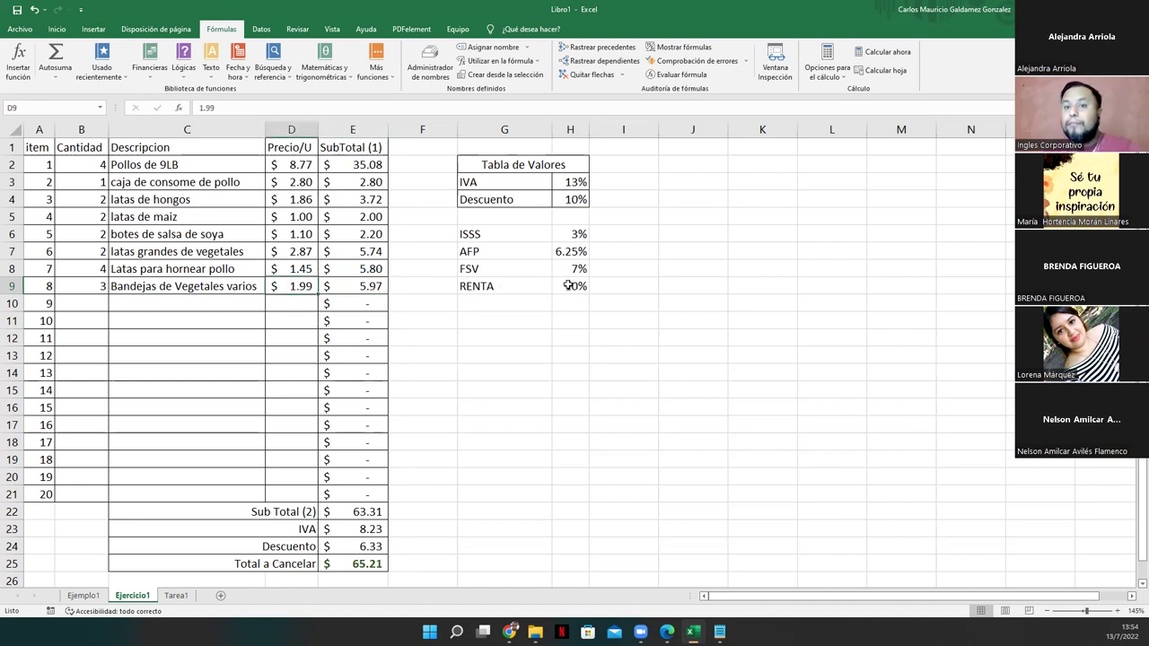
left_click(484, 286)
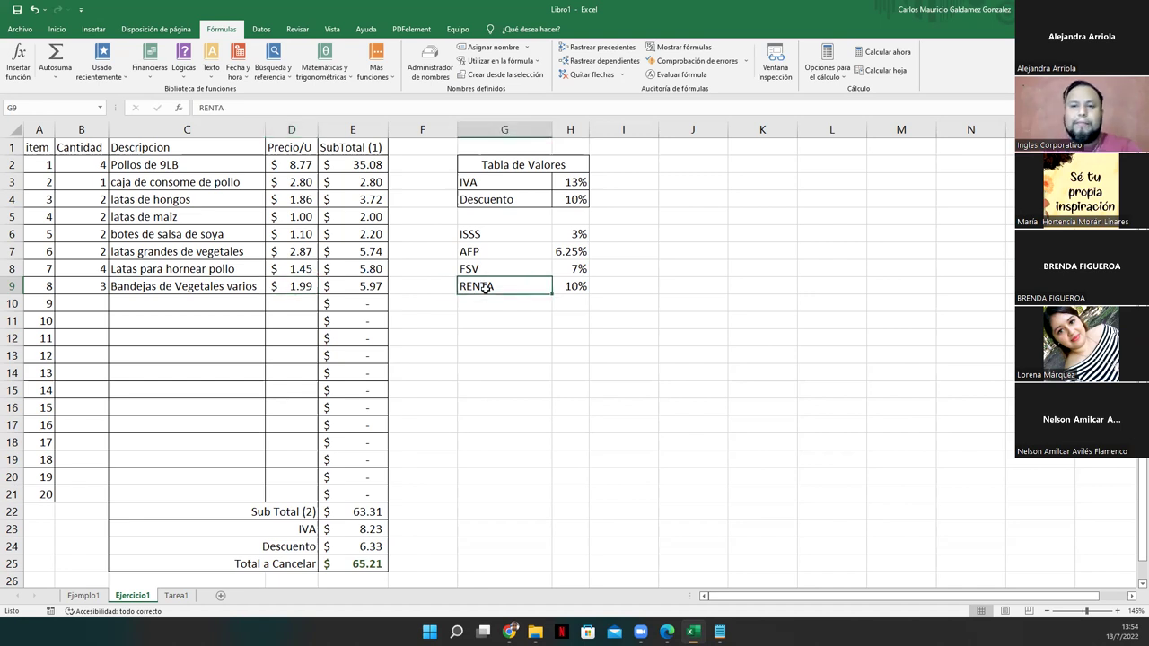
left_click(565, 286)
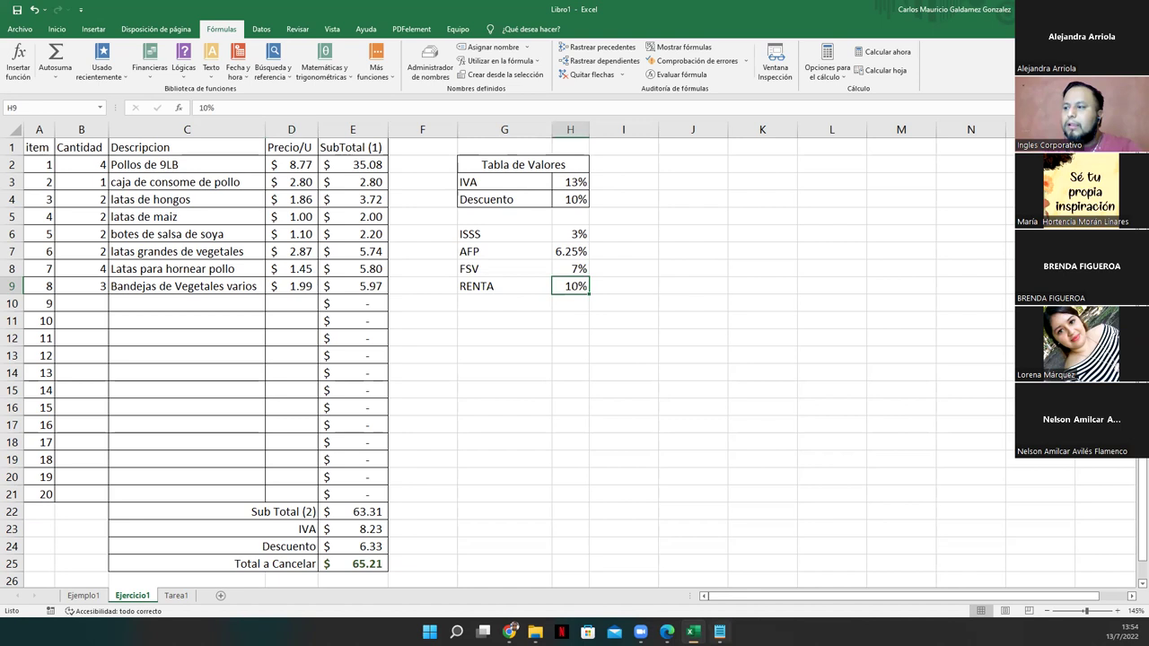
- Switch to Notepad, go through the employee fields required in item 4, and correct "Dueldo Base" to "Sueldo Base"
left_click(719, 631)
left_click(224, 326)
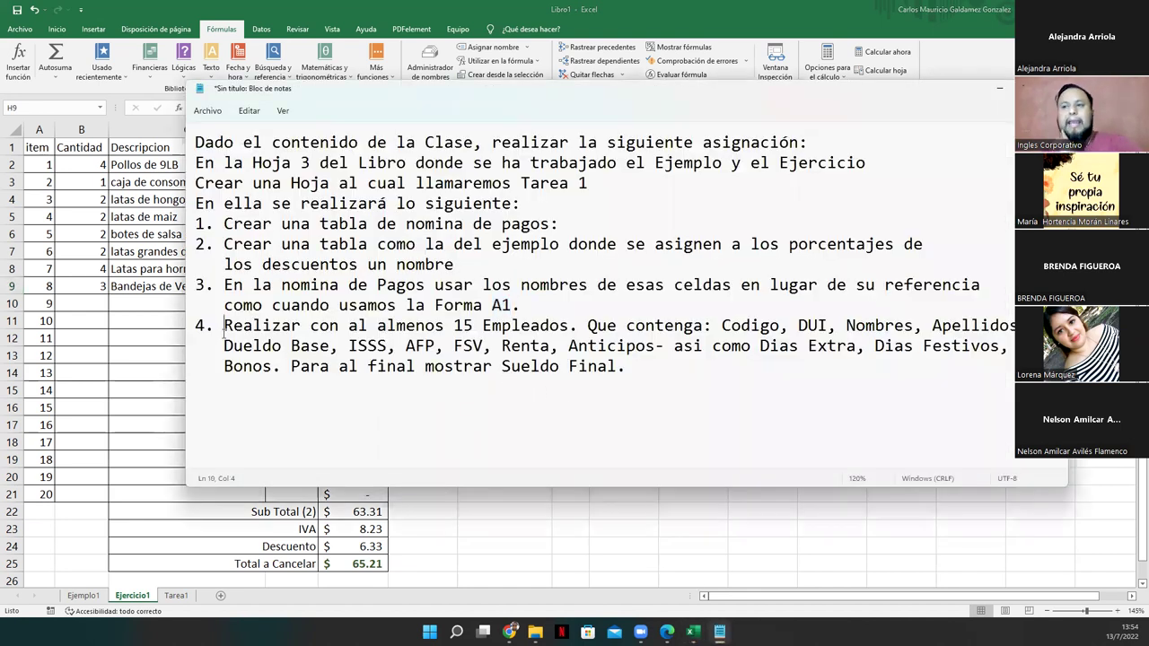
left_click_drag(446, 325, 654, 346)
left_click(721, 332)
left_click(797, 326)
left_click(981, 326)
left_click(235, 349)
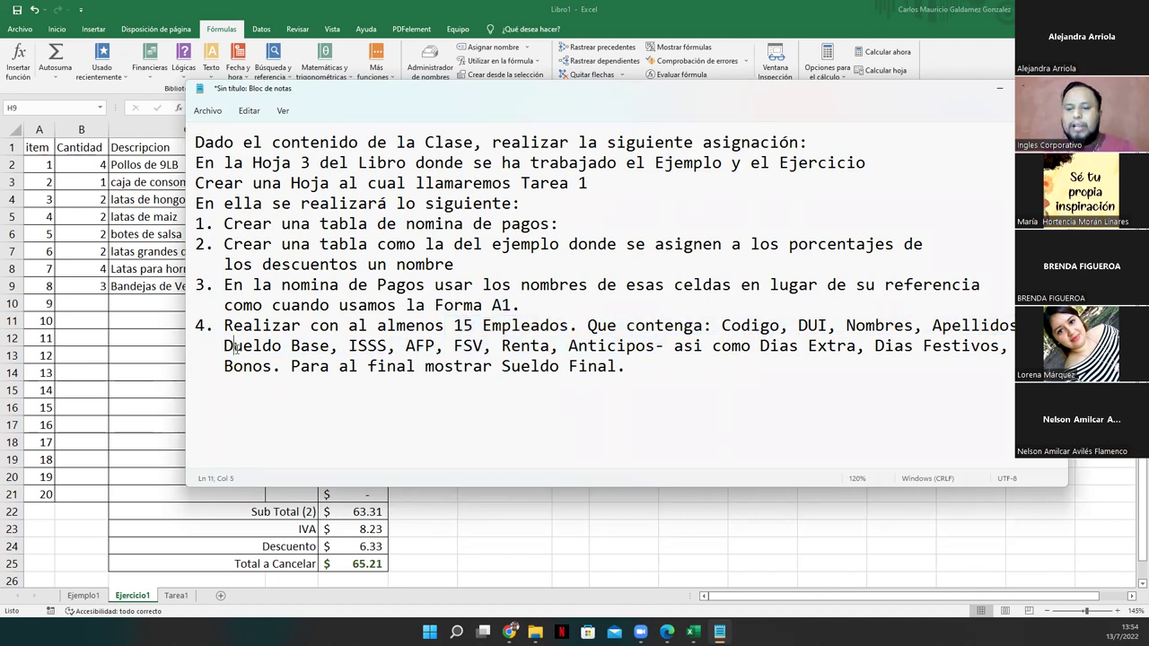
- Go through the remaining payroll fields of item 4, from ISSS to Sueldo Final, and look over the whole assignment text
left_click(368, 346)
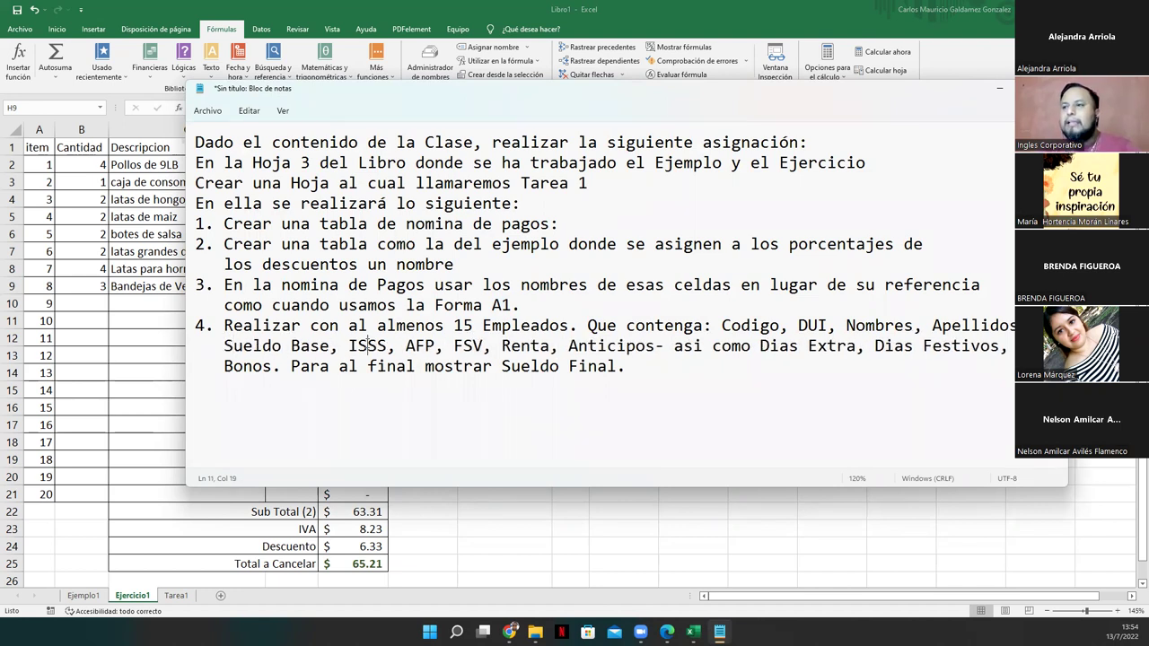
left_click(405, 346)
left_click(454, 346)
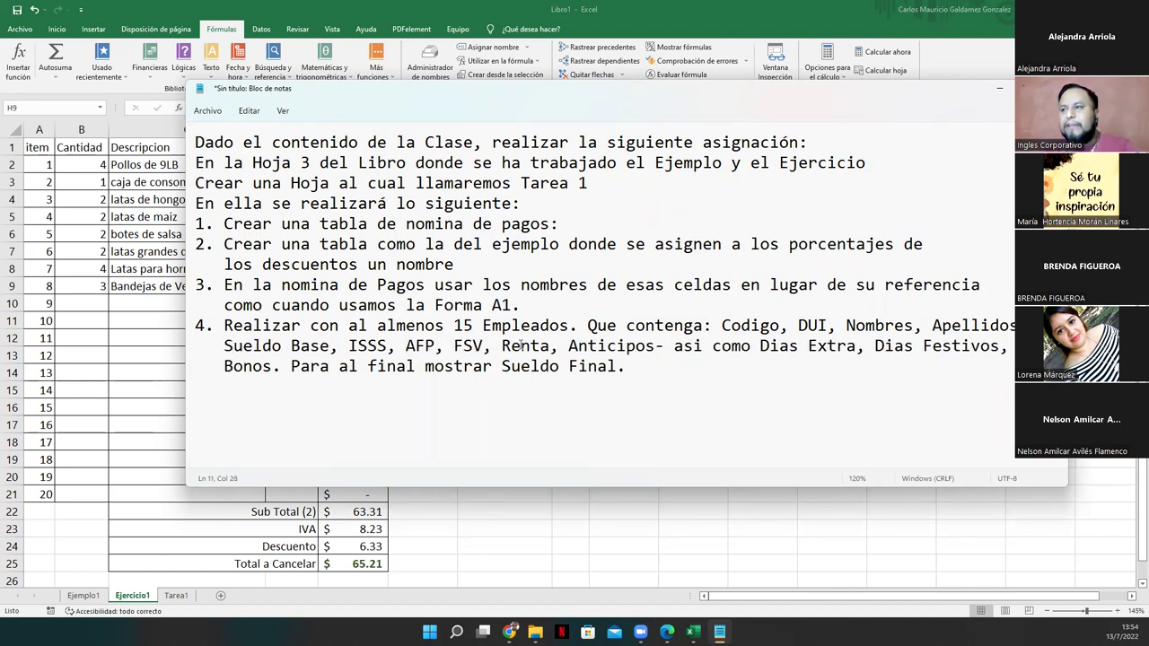
left_click(608, 345)
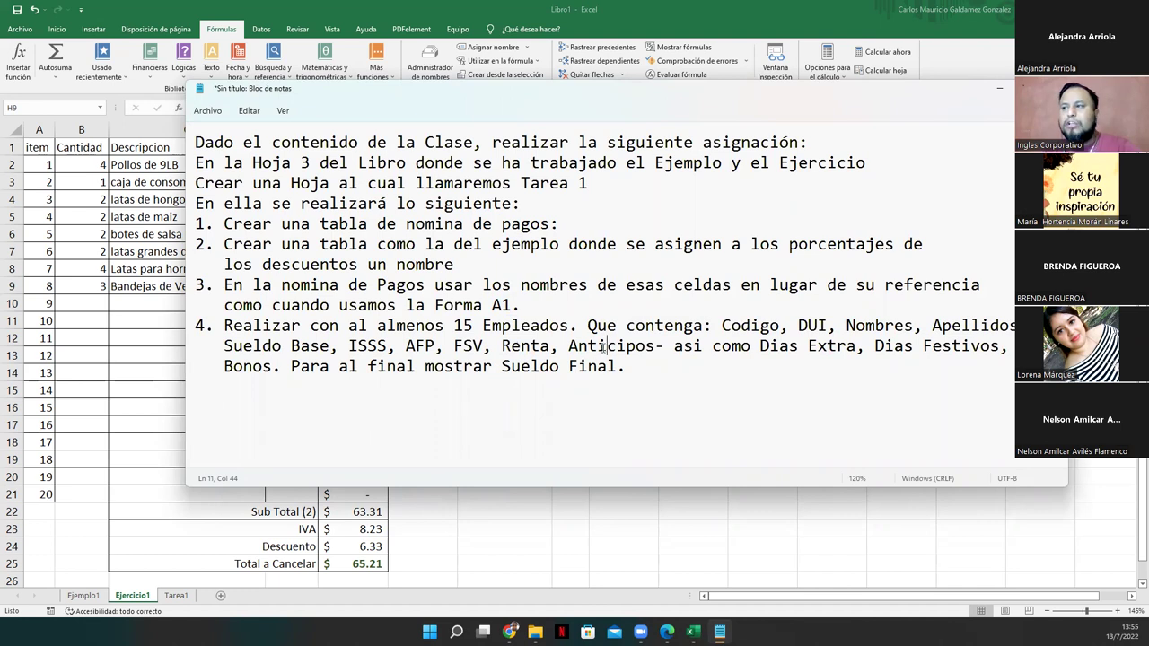
left_click(588, 345)
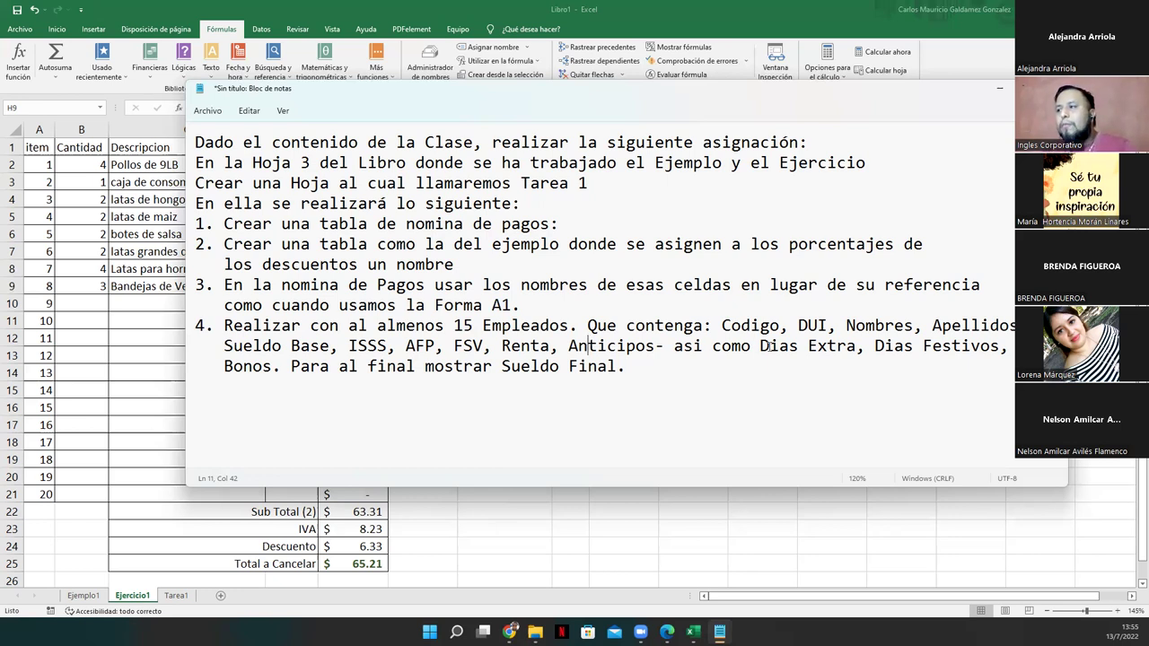
left_click_drag(875, 346, 974, 350)
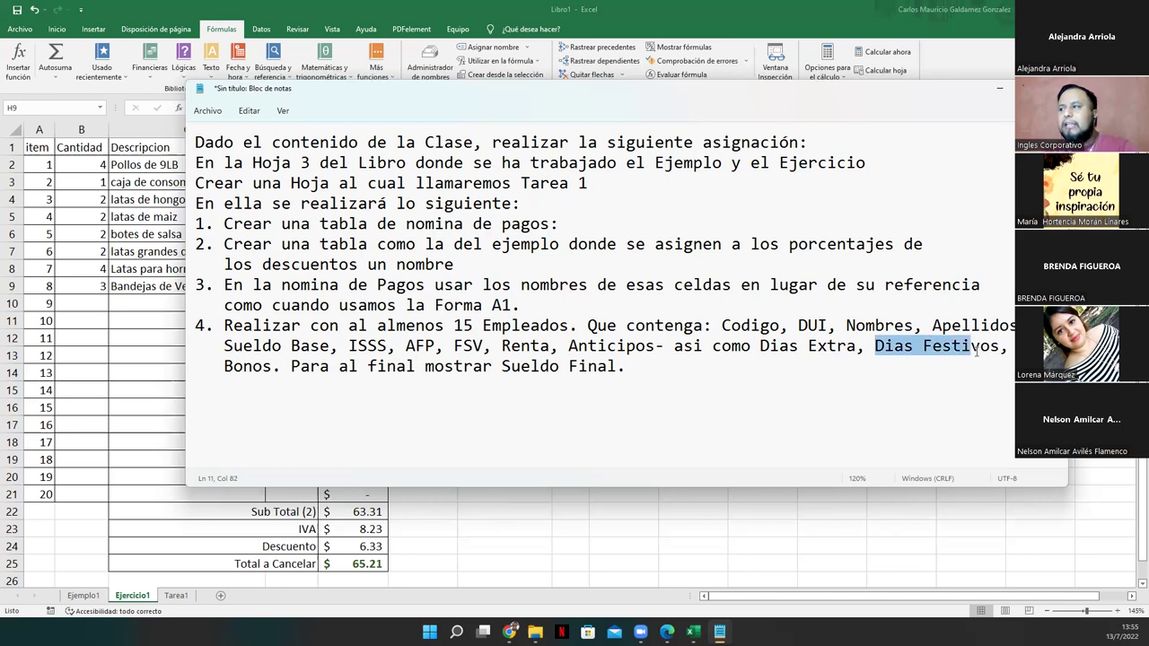
left_click(244, 370)
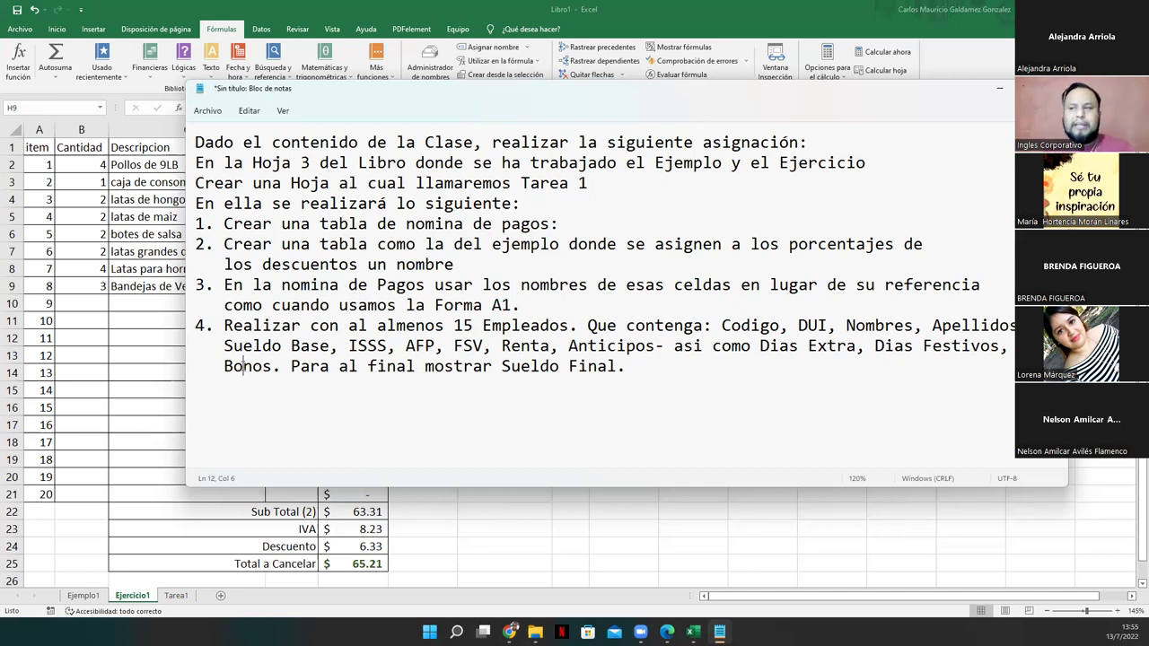
left_click_drag(291, 366, 630, 371)
left_click(630, 370)
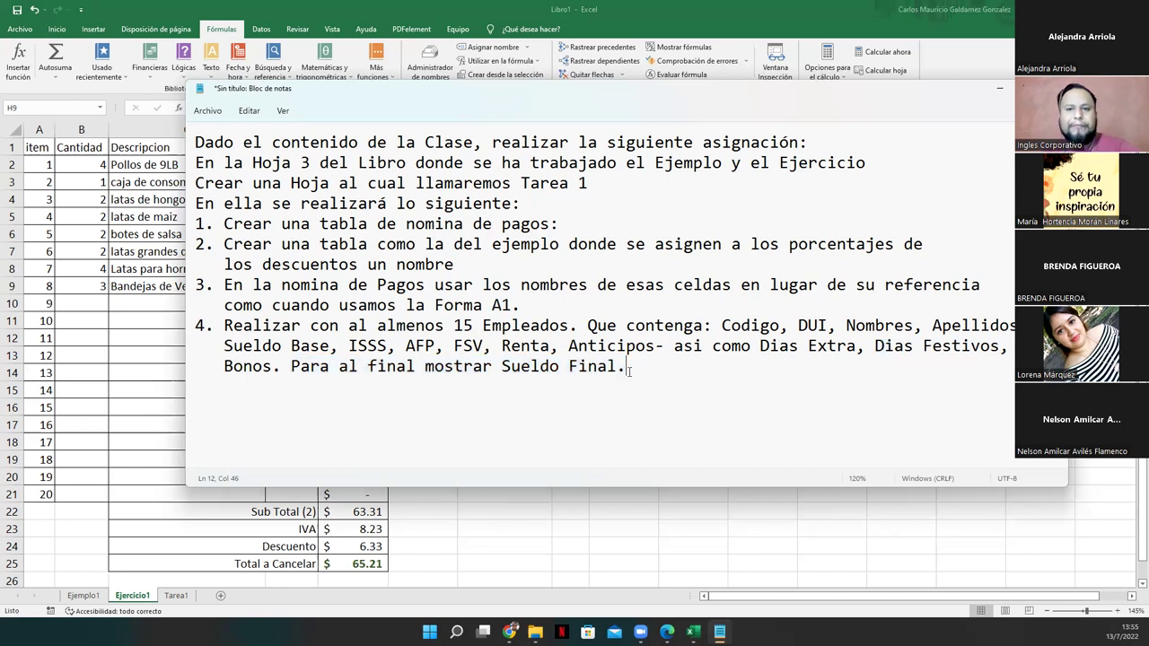
left_click_drag(630, 370, 196, 142)
left_click(359, 223)
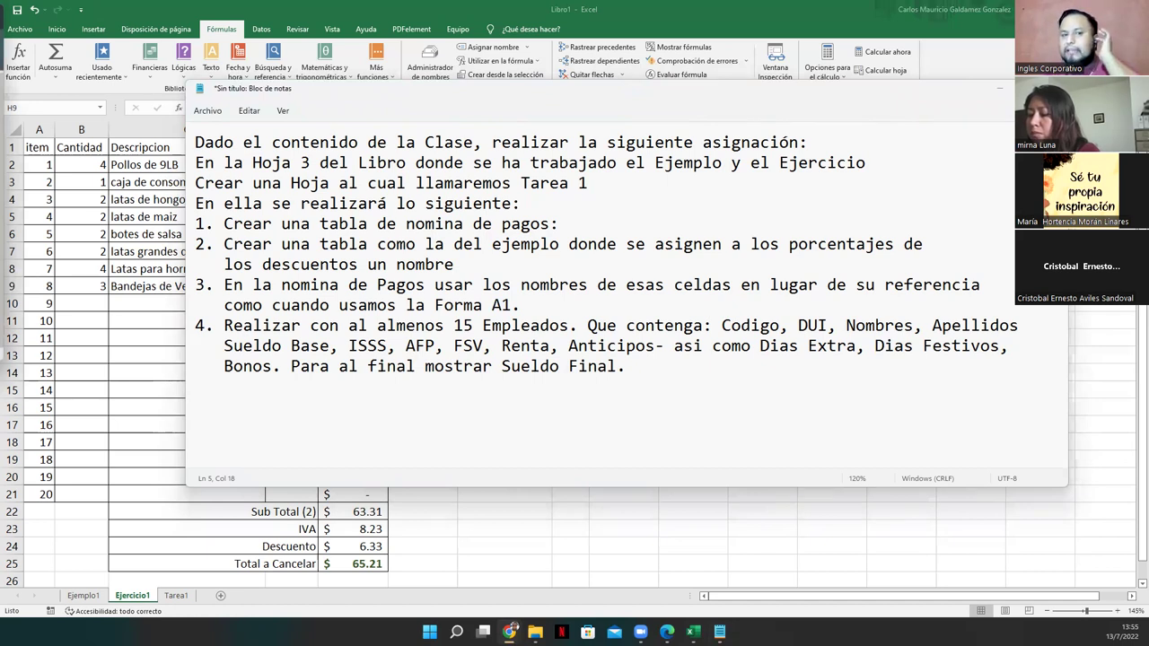
- Correct "al almenos" to "al menos" in instruction item 4 and place the cursor at the end of the text
left_click(367, 368)
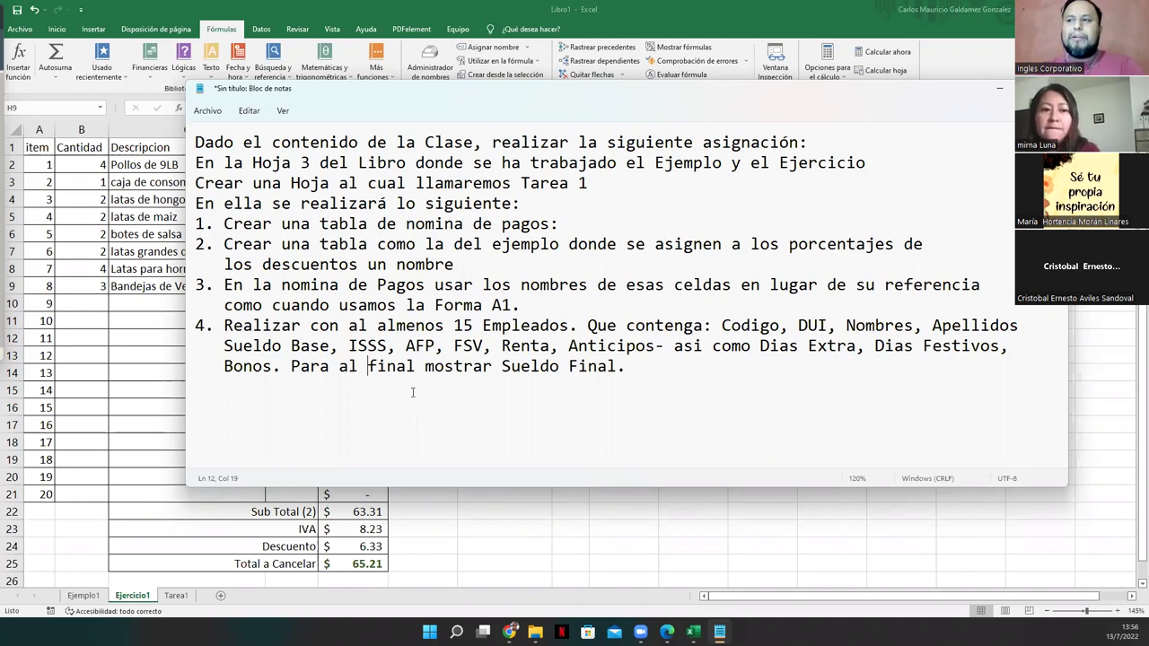
left_click(396, 325)
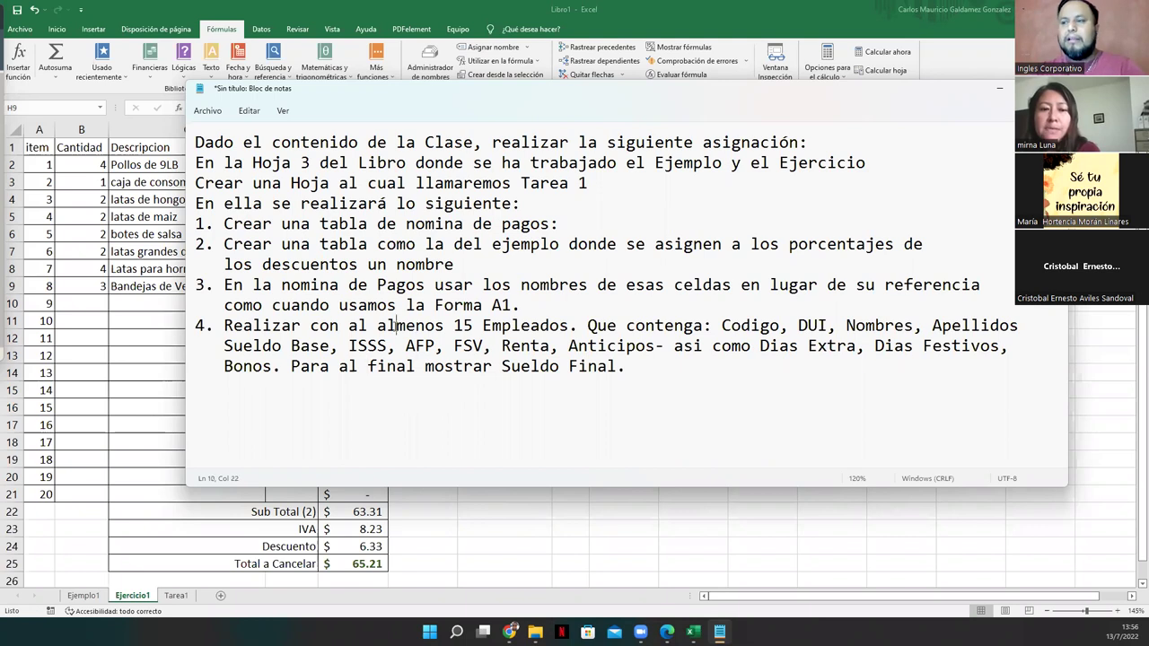
key("BackSpace")
key("BackSpace")
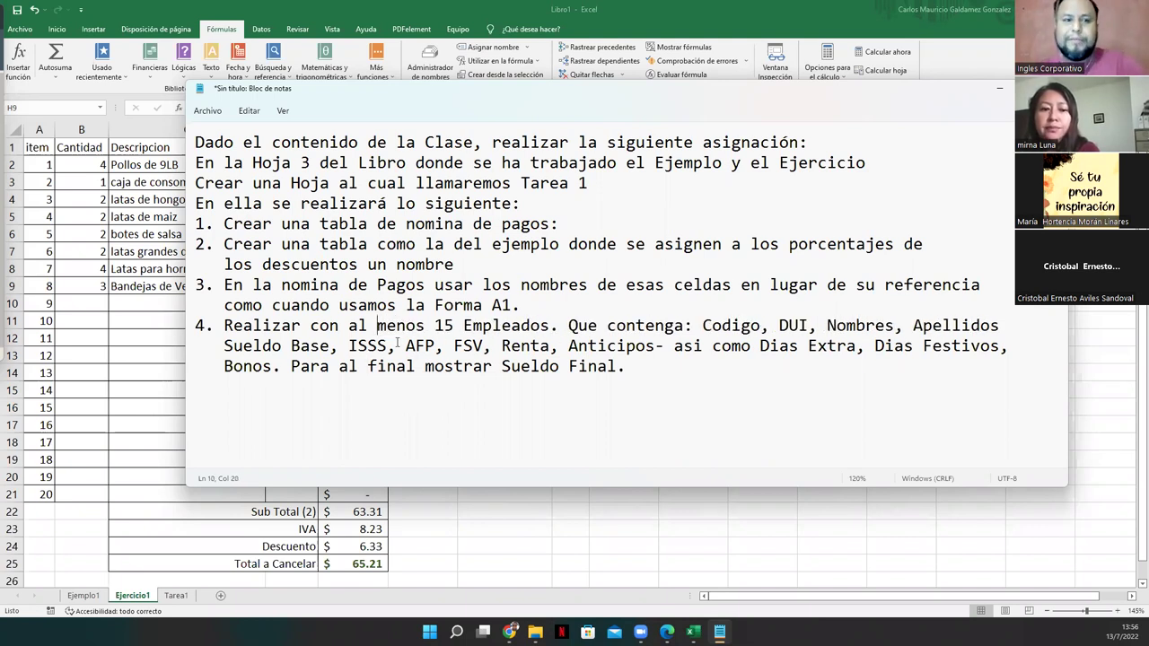
key("ctrl+End")
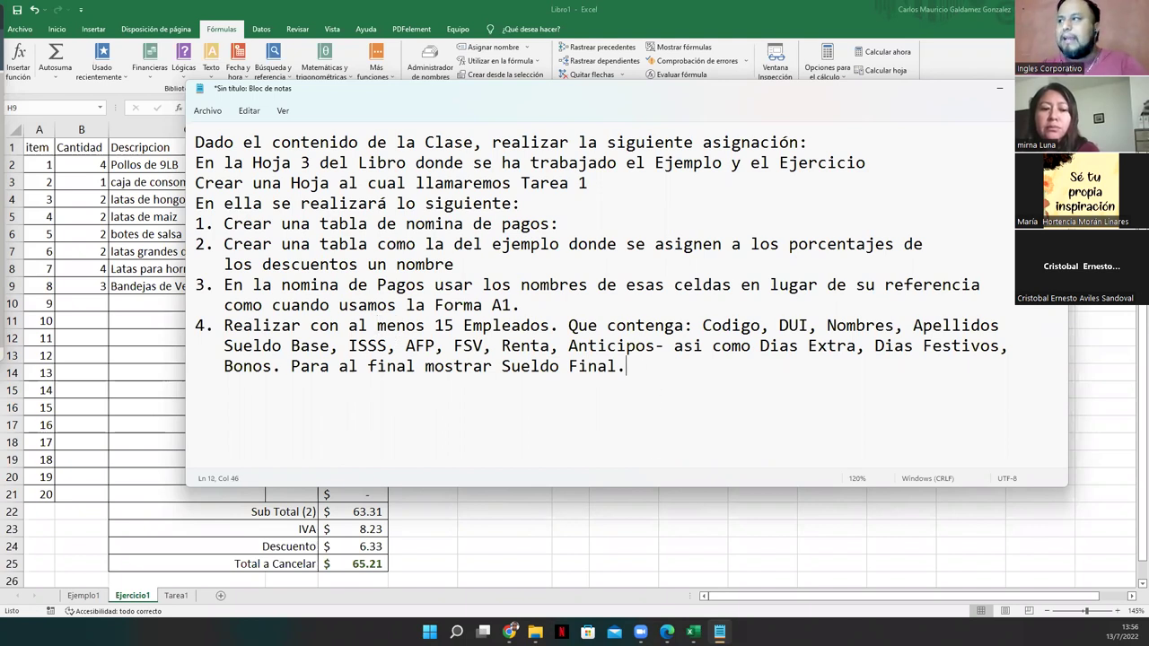
- Return to the Excel workbook and go through sheets Ejemplo1, Ejercicio1 and Tarea1, finishing on Tarea1
left_click(997, 93)
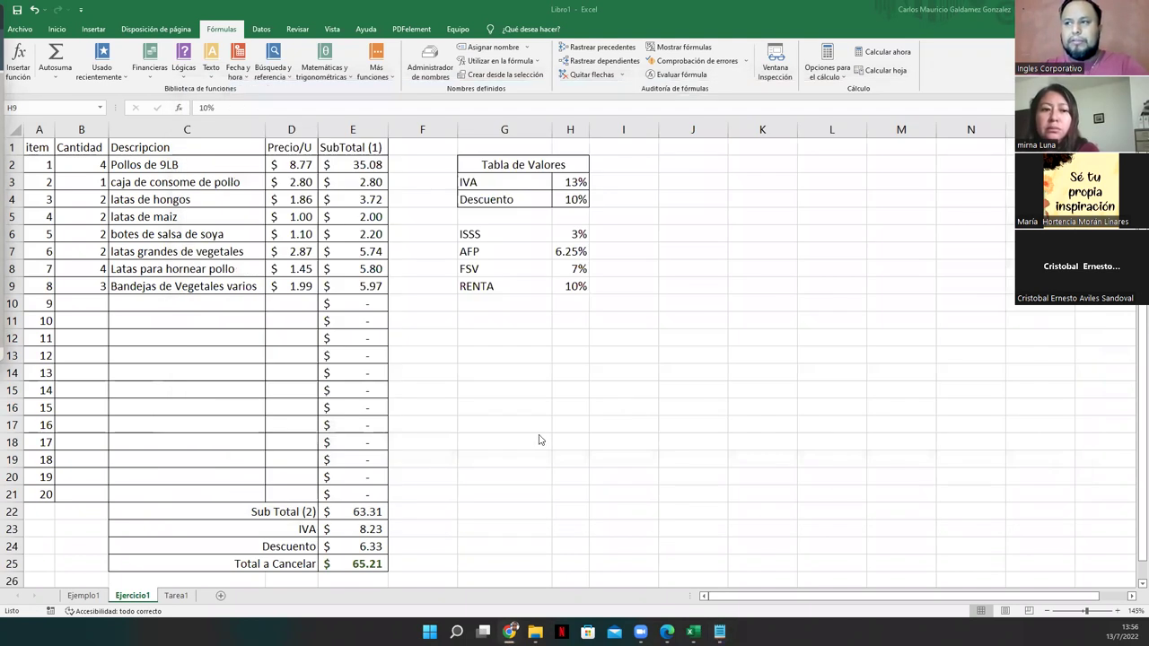
left_click(84, 595)
left_click(132, 595)
left_click(188, 597)
left_click(90, 596)
left_click(132, 595)
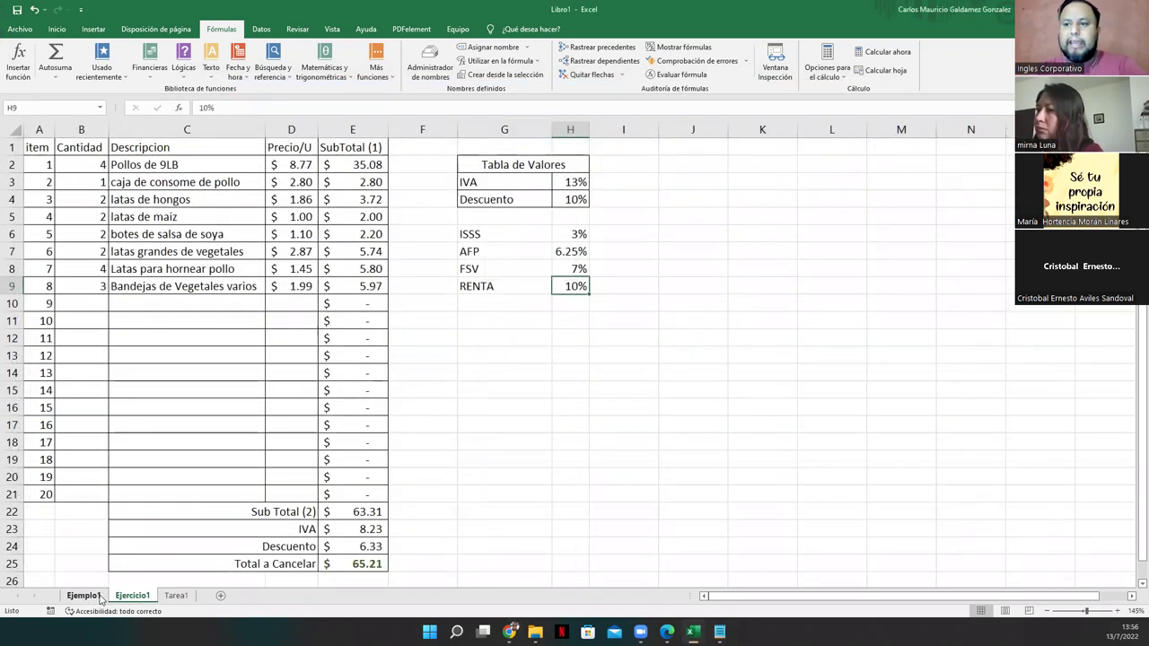
left_click(84, 595)
left_click(132, 595)
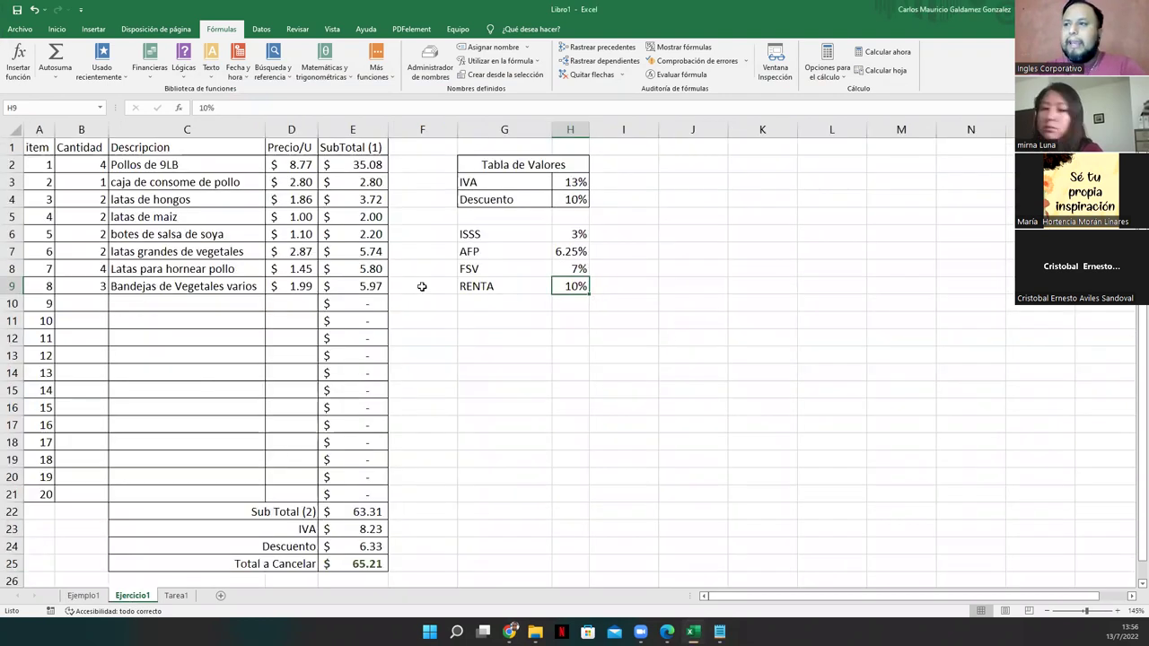
left_click(172, 596)
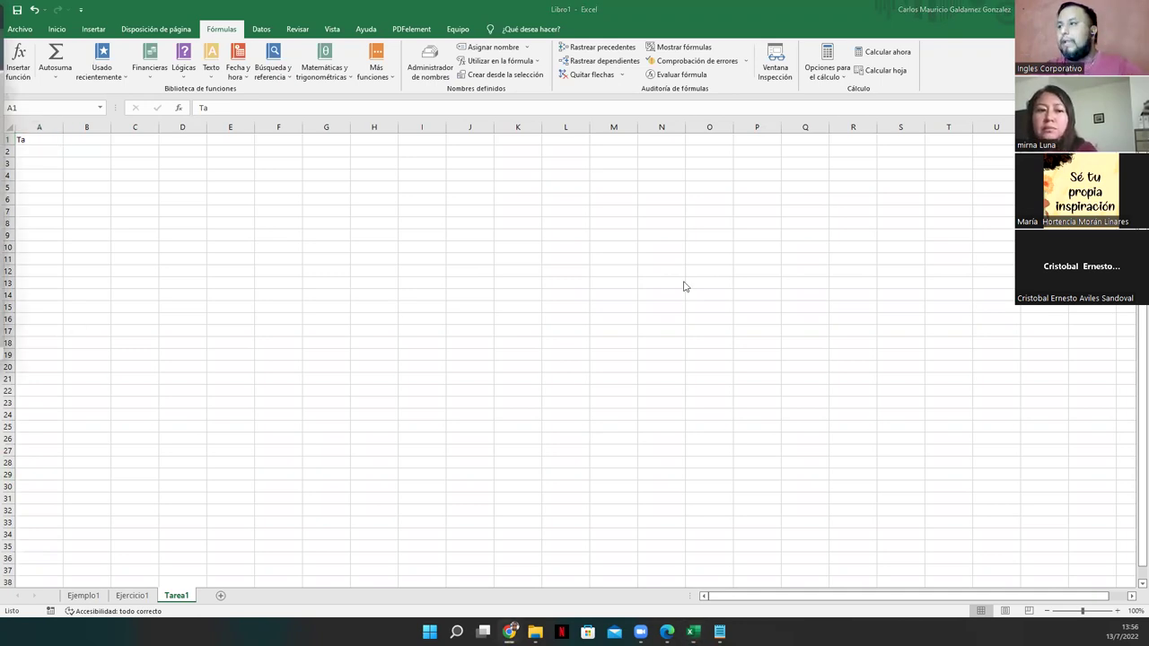
- Switch to the Sesión 7 presentation in Chrome and advance to the "DUDAS o INQUIETUDES" slide
left_click(510, 632)
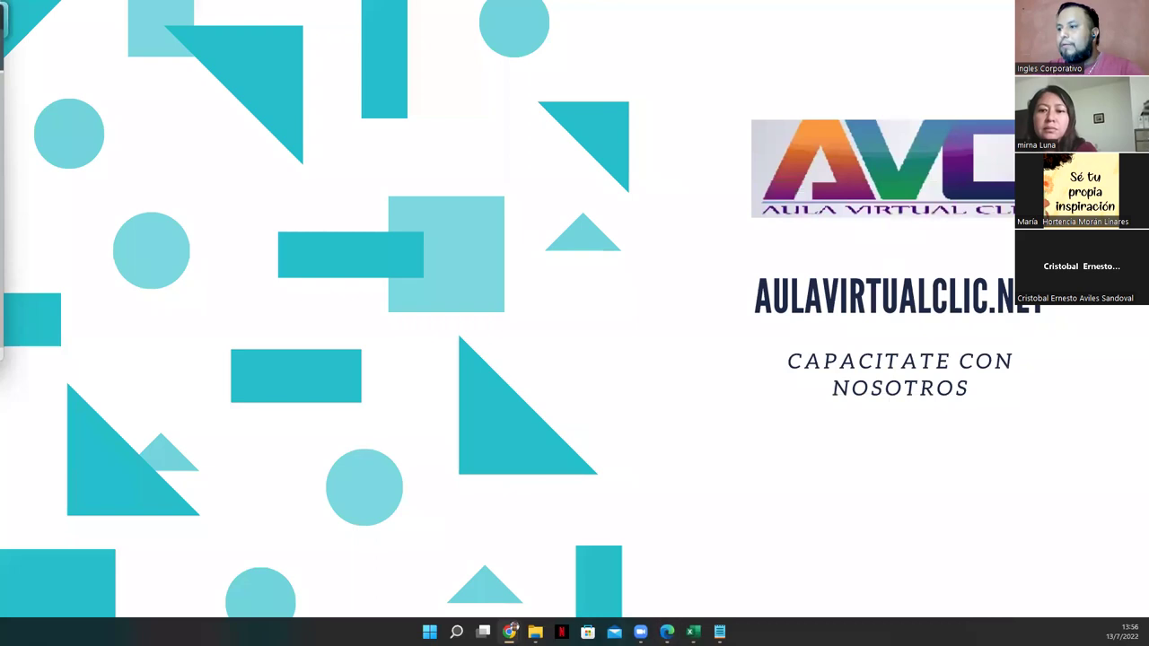
mouse_move(511, 630)
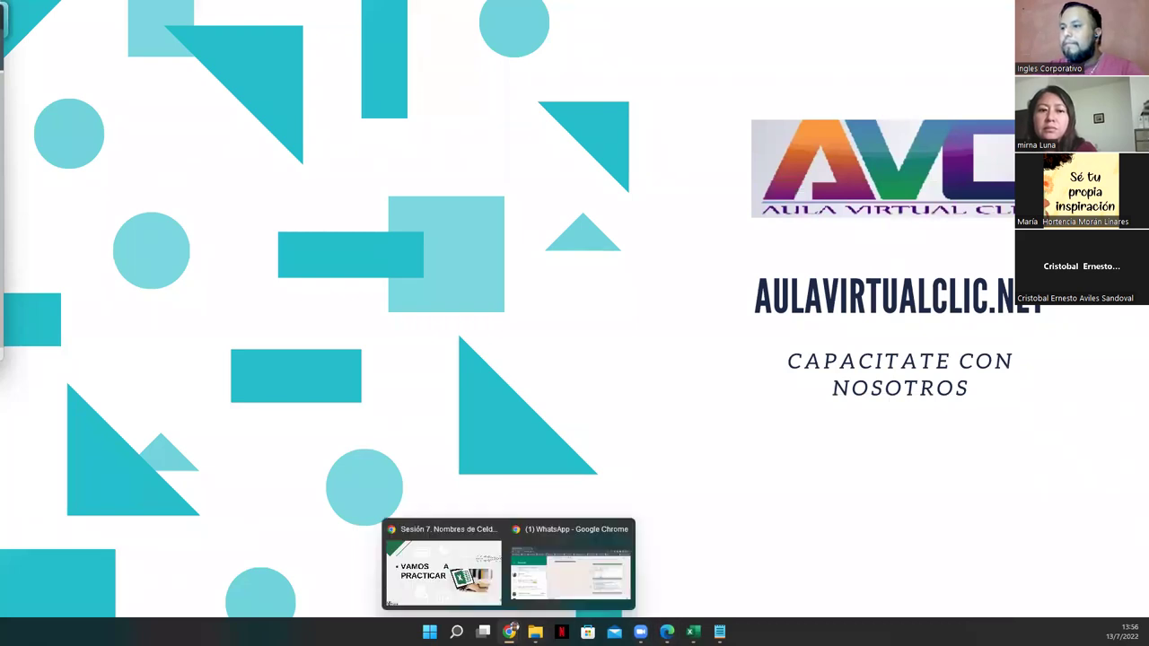
left_click(466, 589)
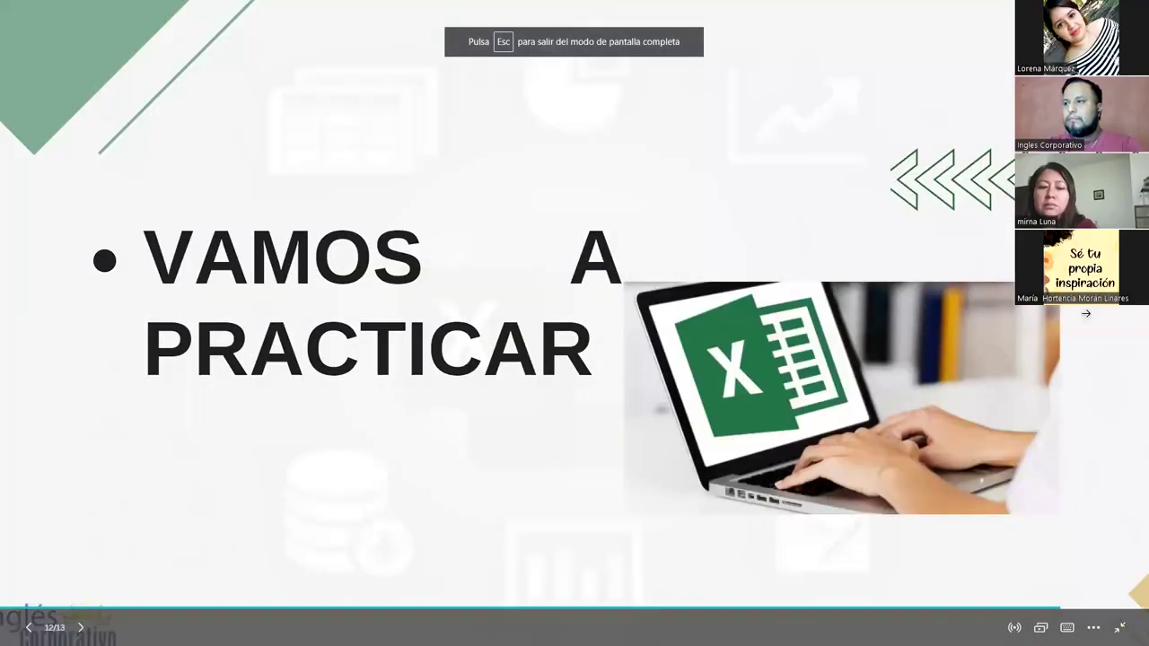
left_click(1080, 322)
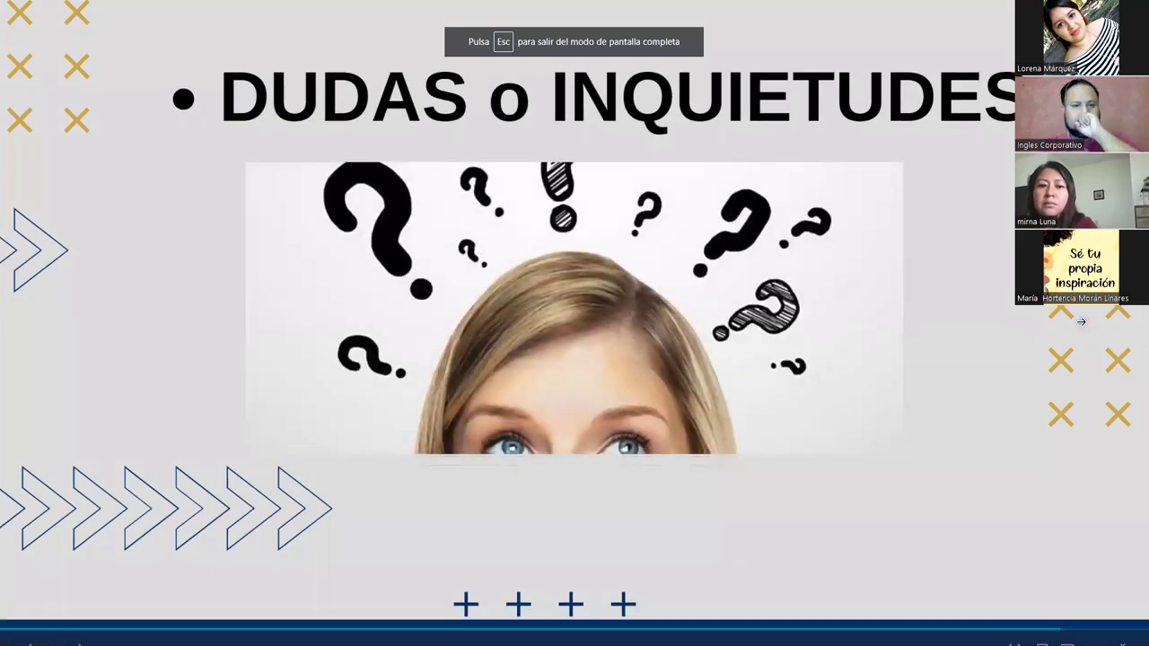